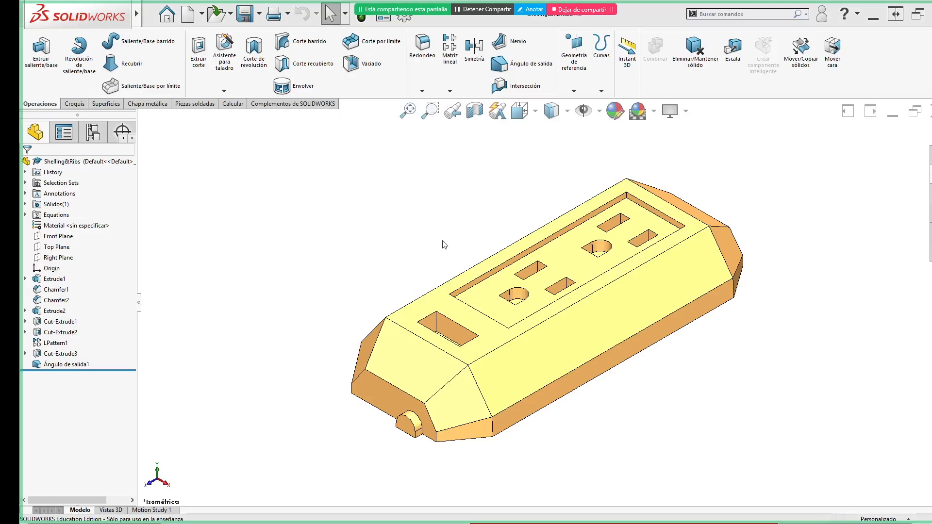
- Review the draft angle slide in Acrobat Reader on saving a face as a selection set, and return to SOLIDWORKS
key(alt+Tab)
key(alt+Tab)
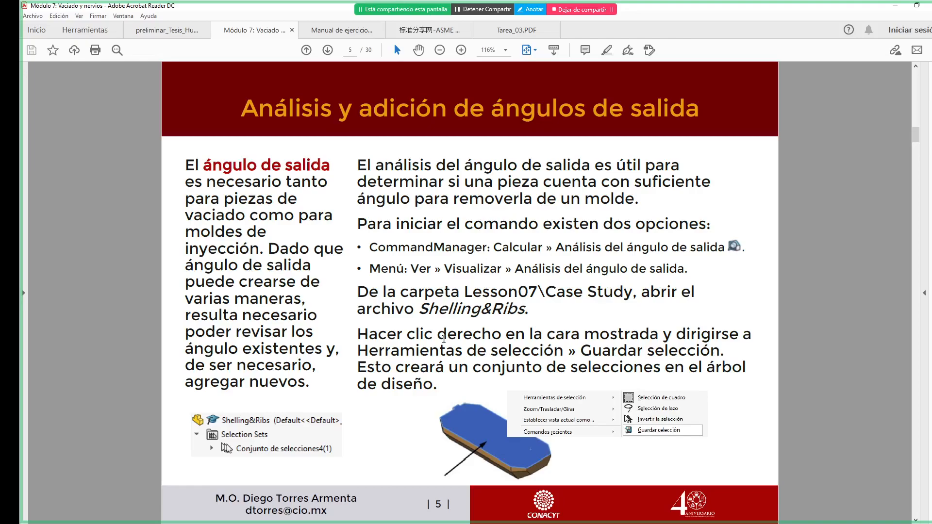
click(668, 431)
key(alt+Tab)
key(alt+Tab)
- Save the large flat bottom face of the power strip body as a selection set
middle_drag(665, 407, 541, 304)
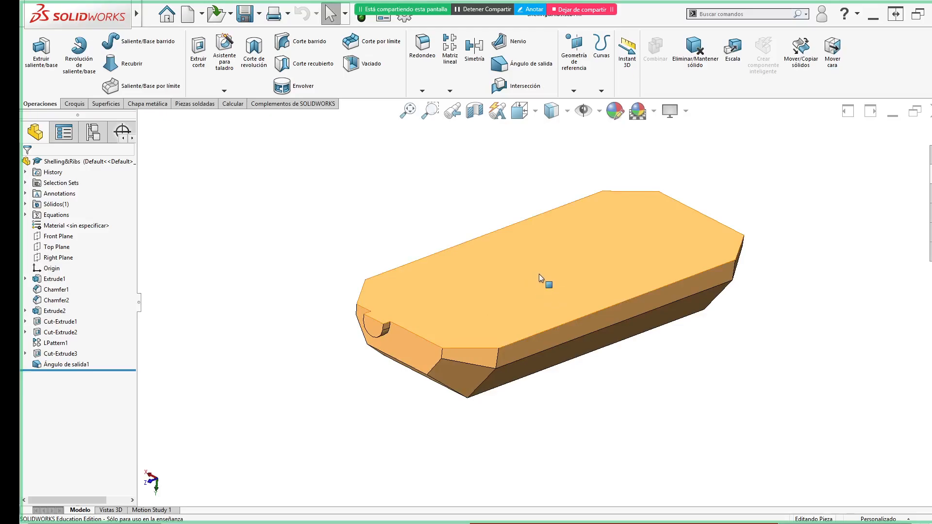
click(555, 255)
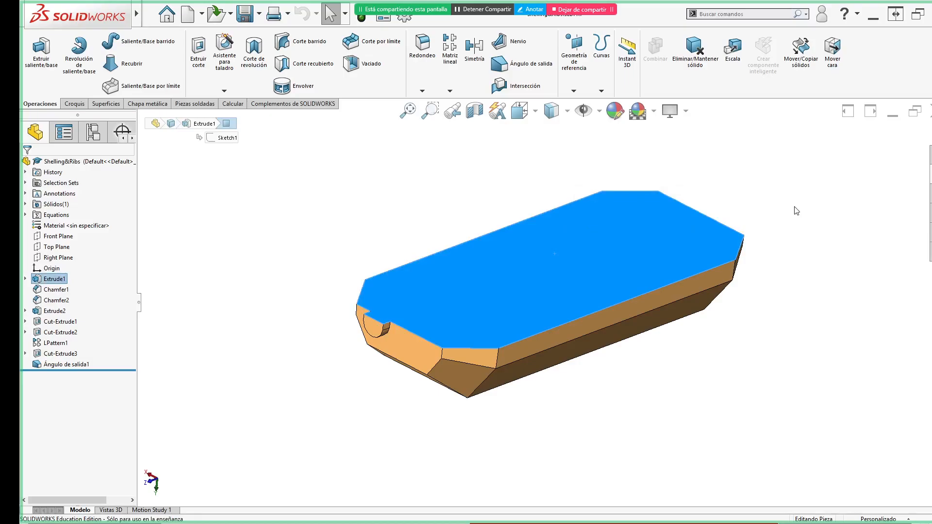
right_click(668, 222)
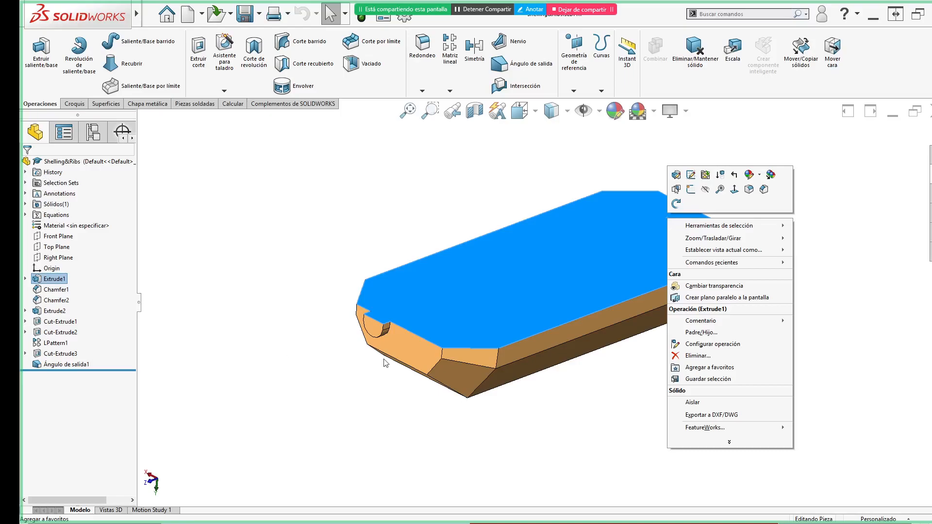
click(701, 379)
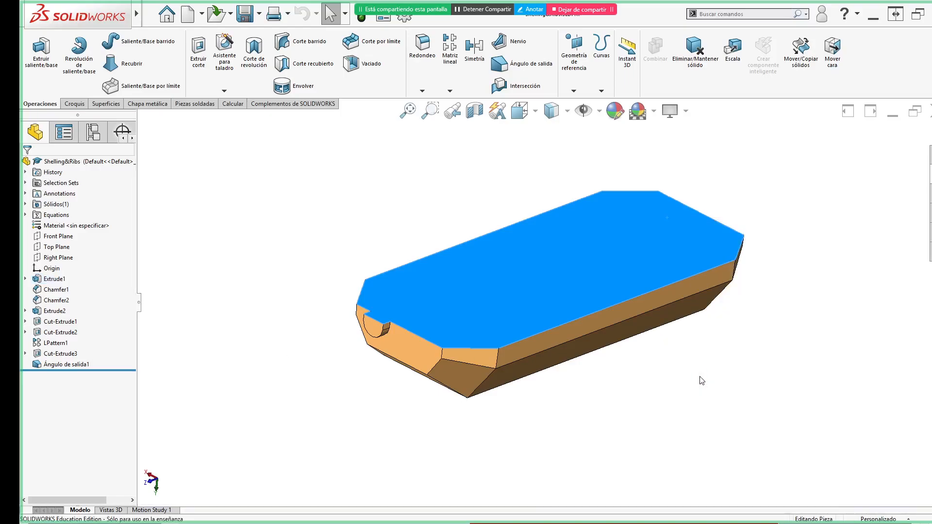
click(144, 205)
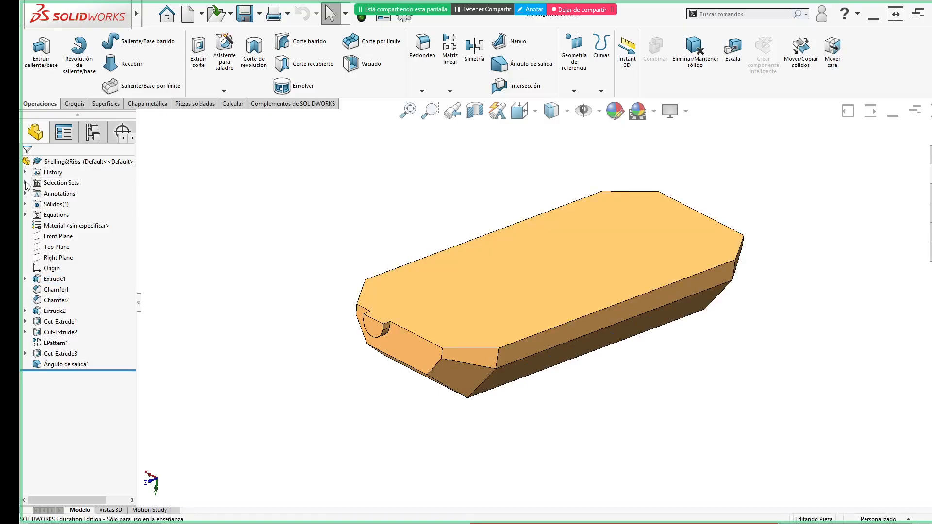
- Expand the Selection Sets folder and compare the face held by each of the two saved sets
click(61, 183)
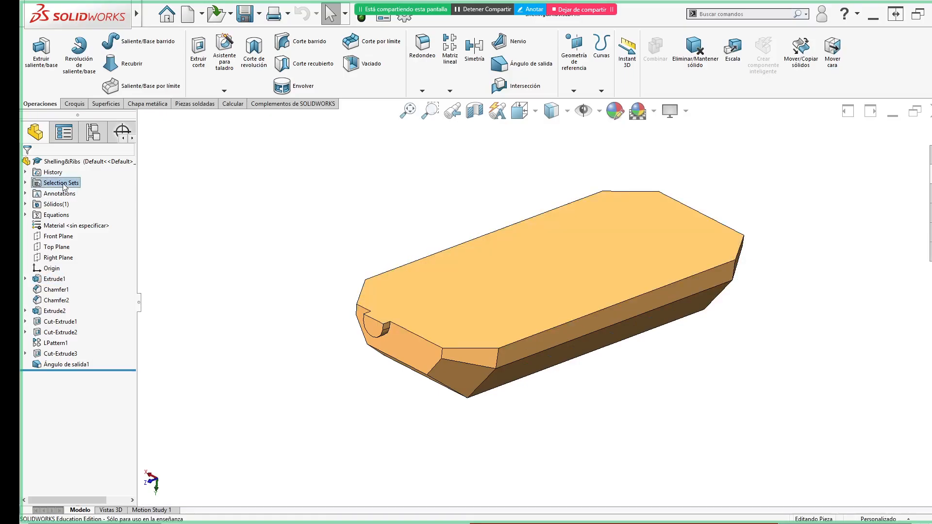
click(26, 183)
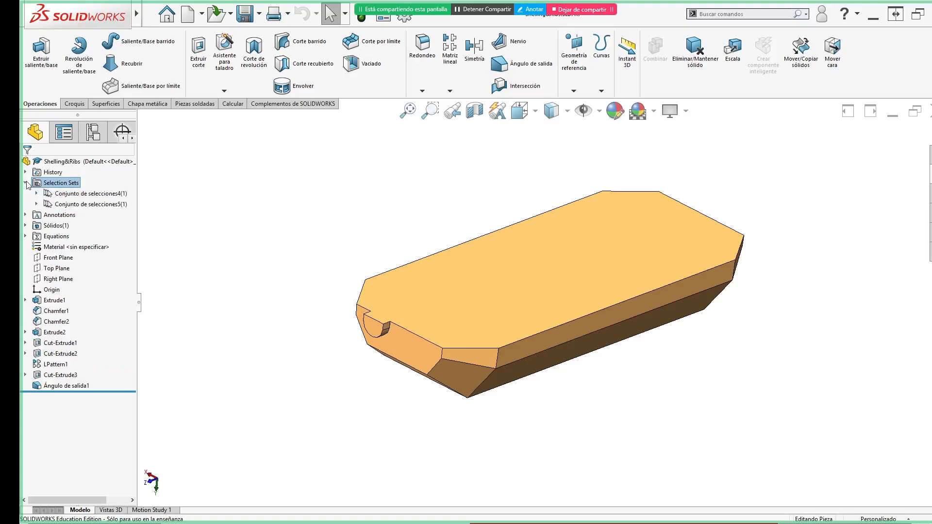
click(118, 196)
click(116, 204)
click(113, 196)
click(112, 202)
click(116, 194)
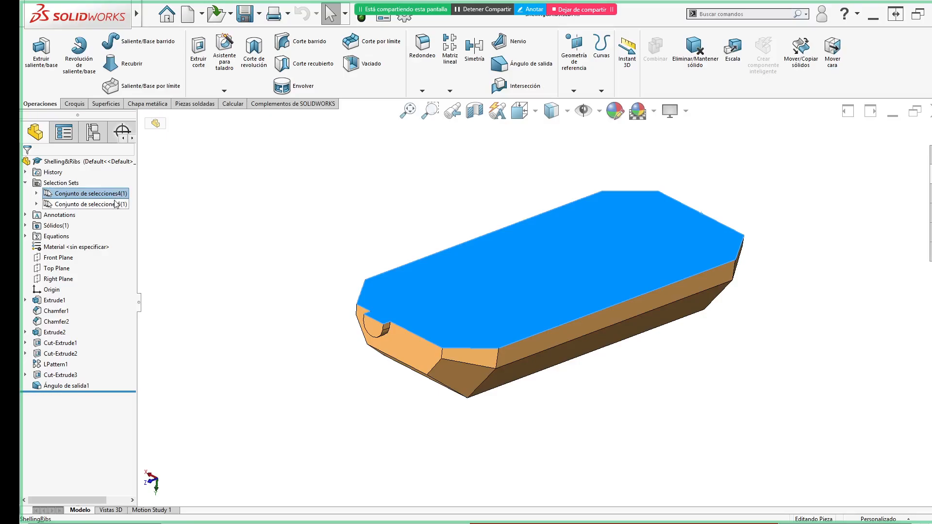
click(115, 201)
click(115, 194)
click(288, 233)
key(ctrl+7)
click(66, 386)
click(308, 270)
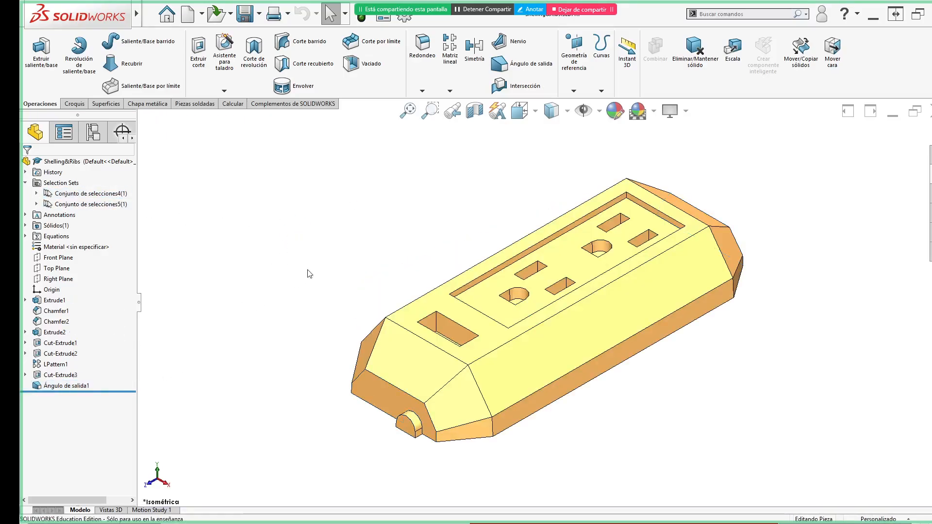
- Close the part without saving and reopen Shelling&Ribs from the Lesson07 Case Study library folder, shown in isometric view
click(931, 111)
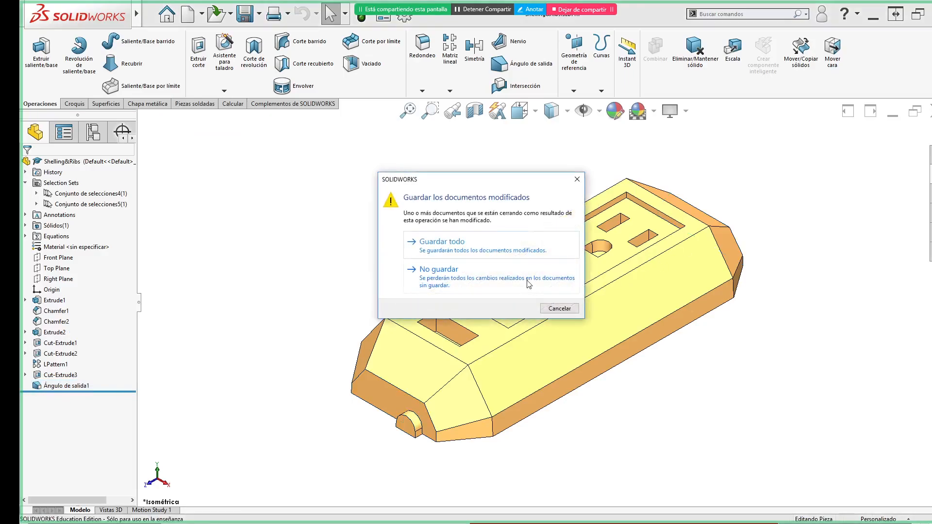
click(529, 284)
click(931, 104)
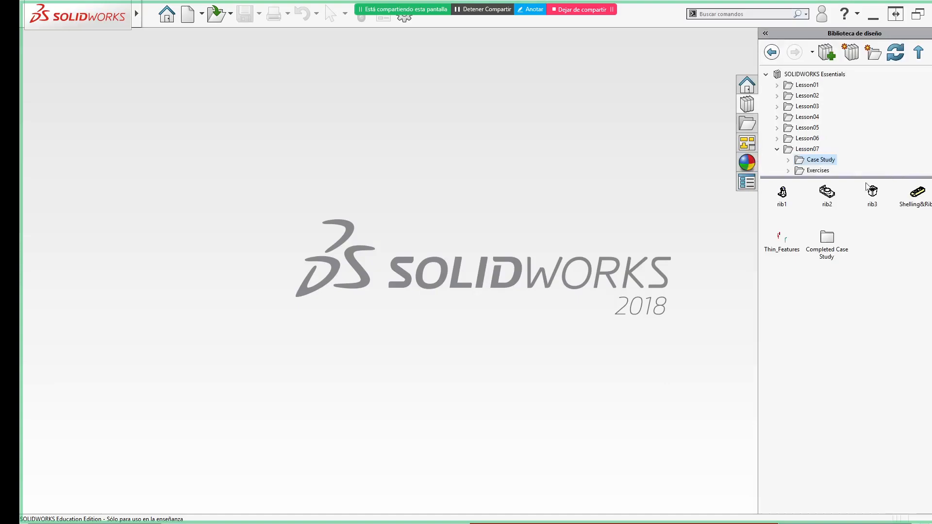
click(818, 171)
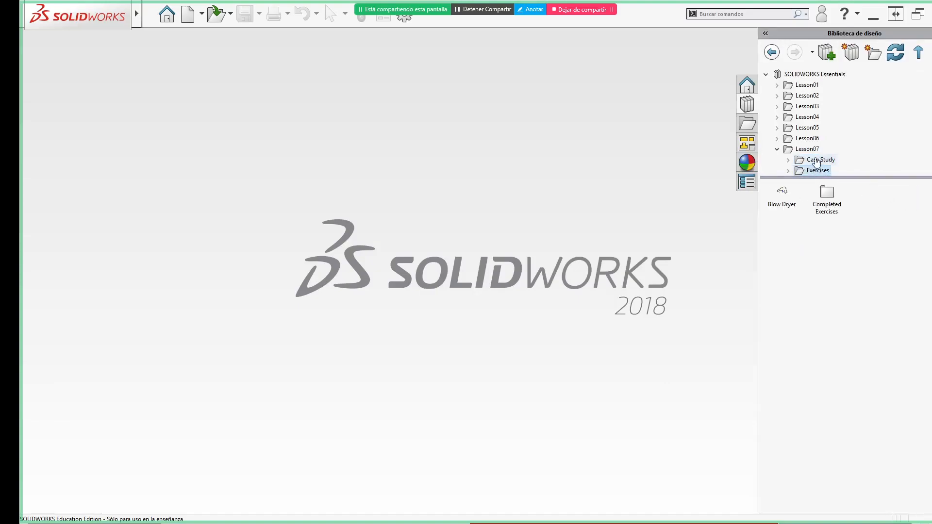
click(820, 160)
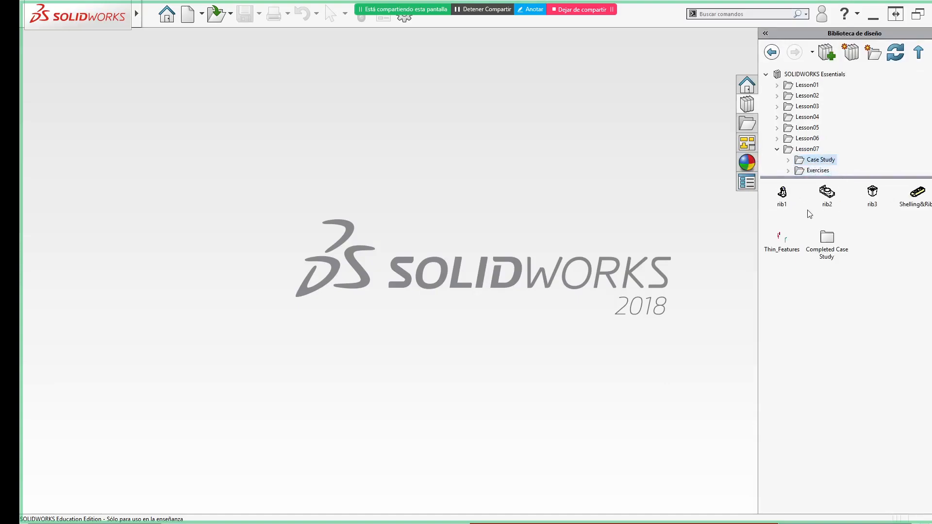
double_click(919, 197)
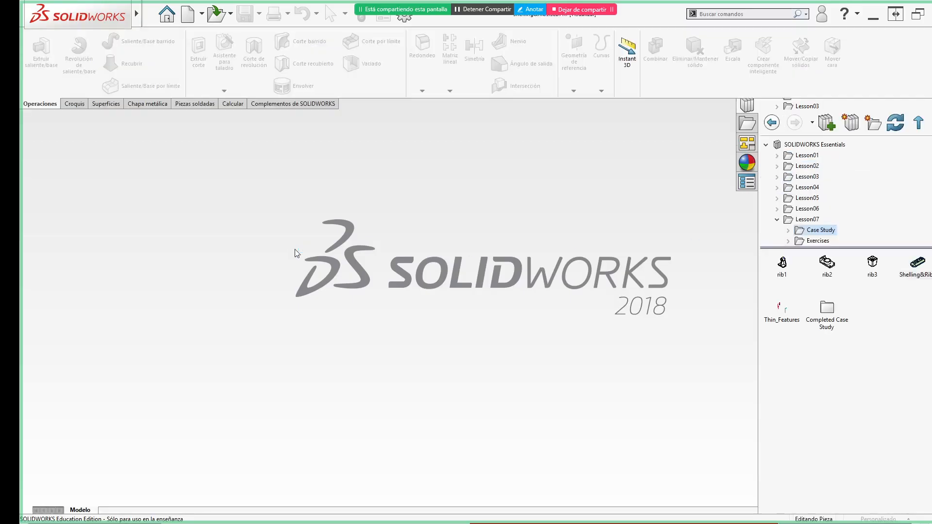
key(ctrl+7)
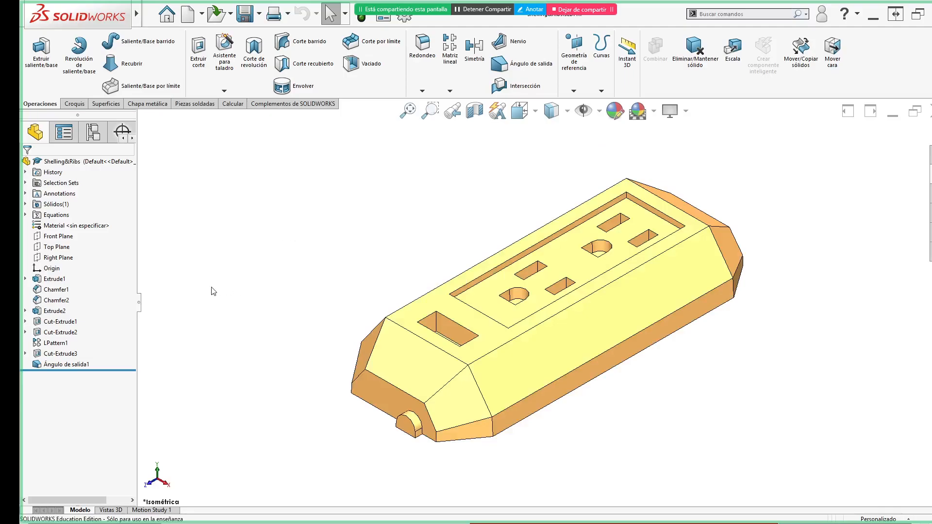
- Delete the draft feature Ángulo de salida1 from the end of the feature tree
click(73, 365)
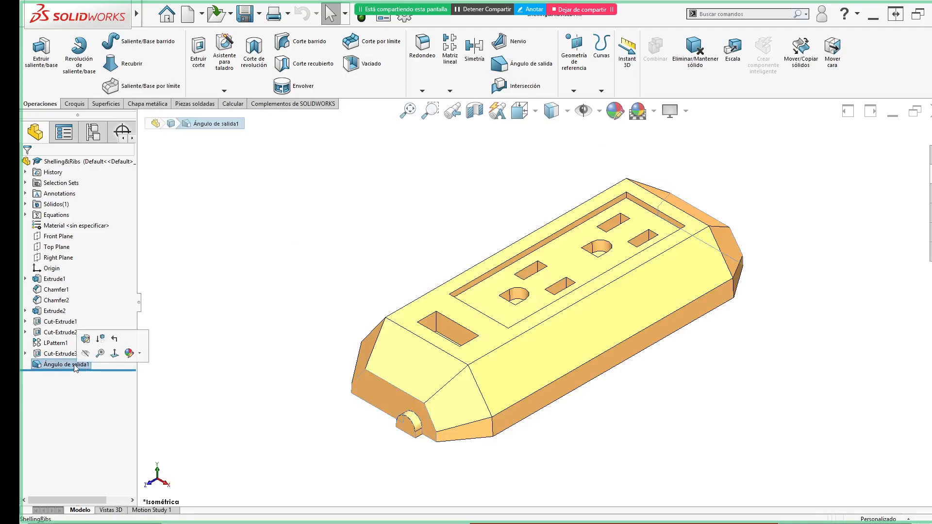
click(183, 340)
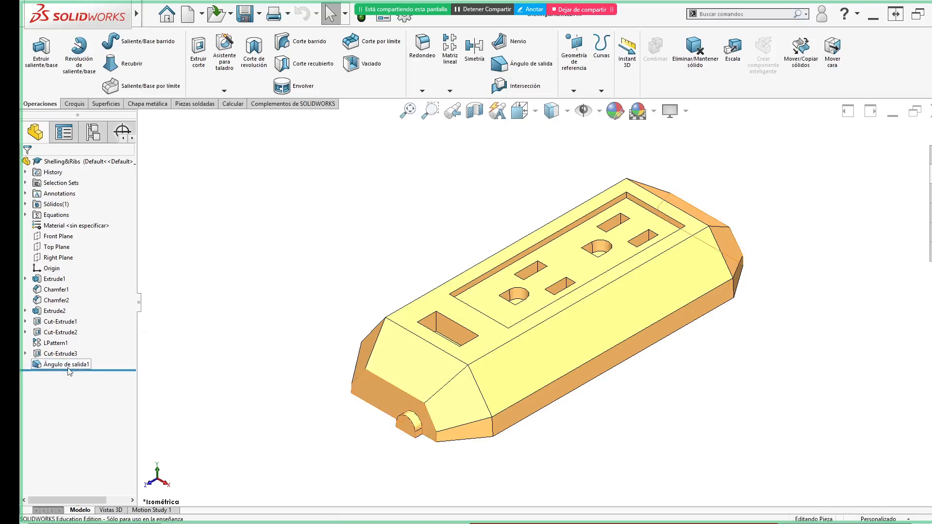
click(69, 370)
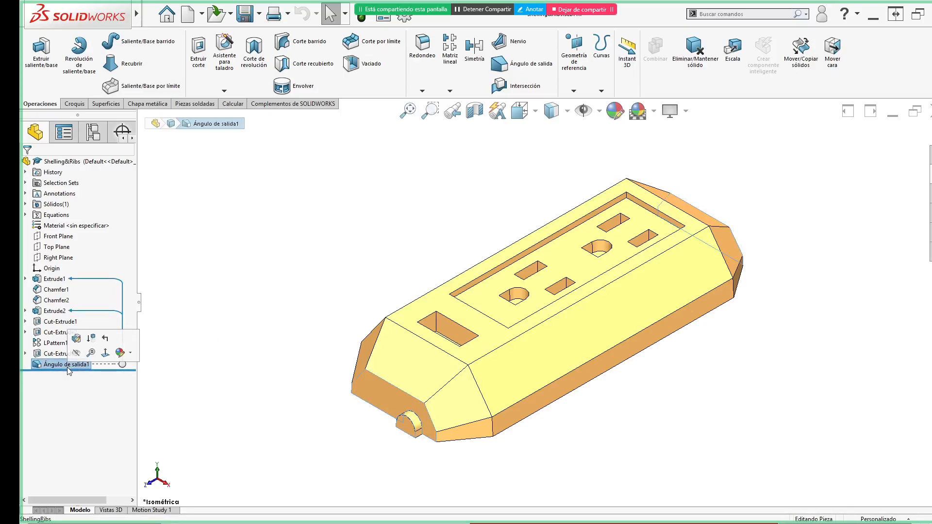
click(230, 351)
click(82, 365)
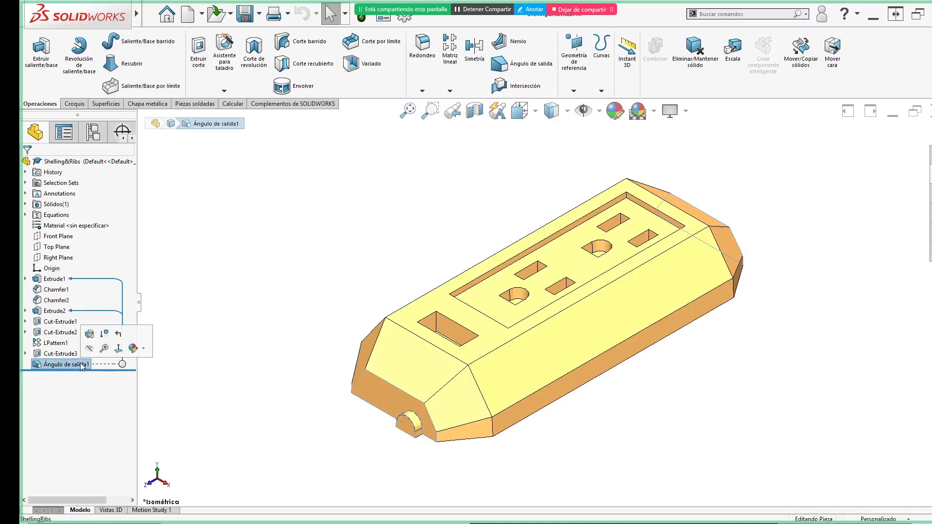
key(Delete)
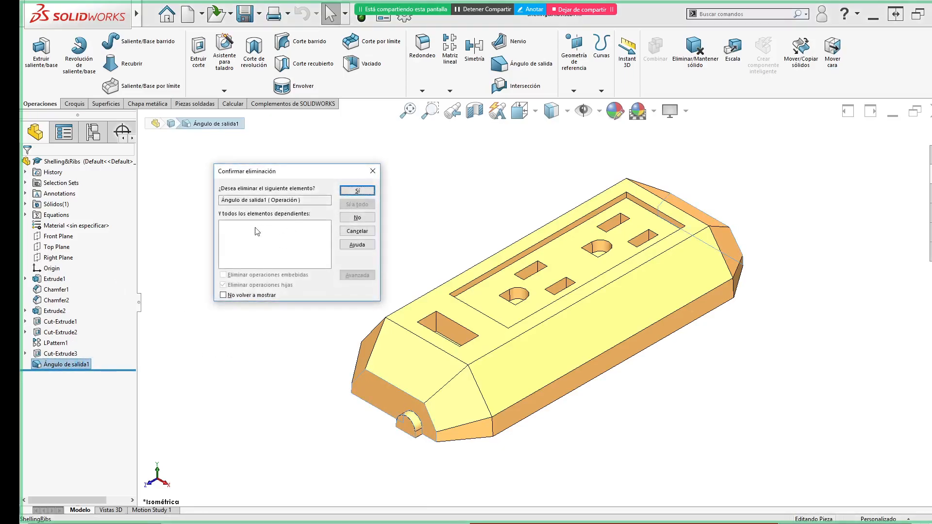
click(356, 192)
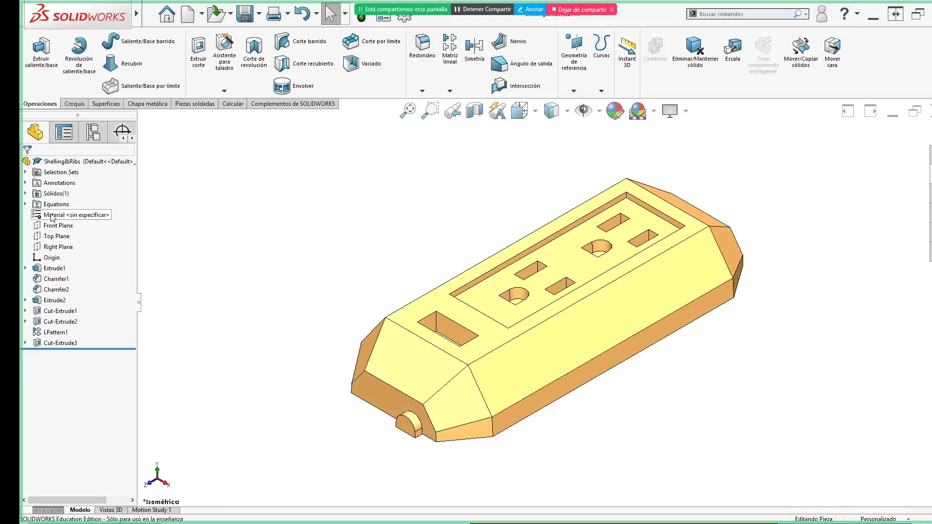
- Recall the existing selection set Conjunto de selecciones4 and inspect the bottom face it holds from below
click(26, 172)
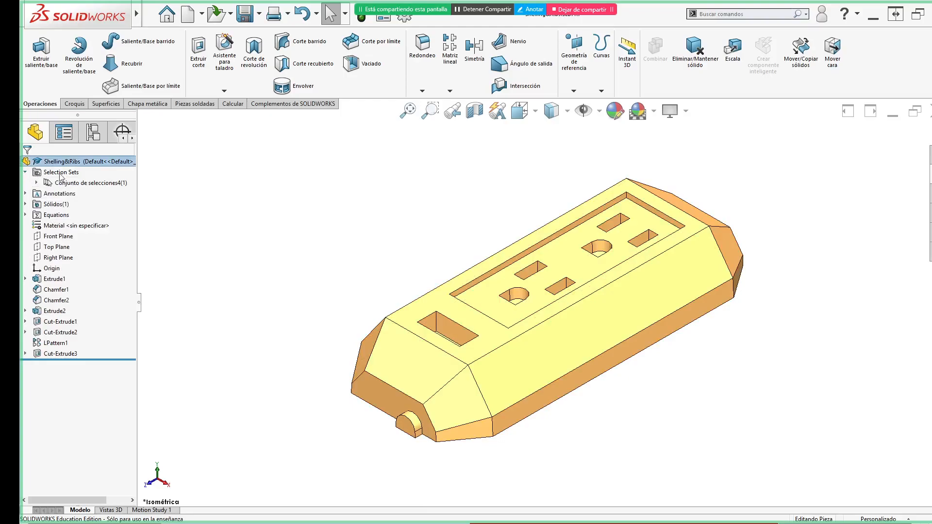
click(114, 185)
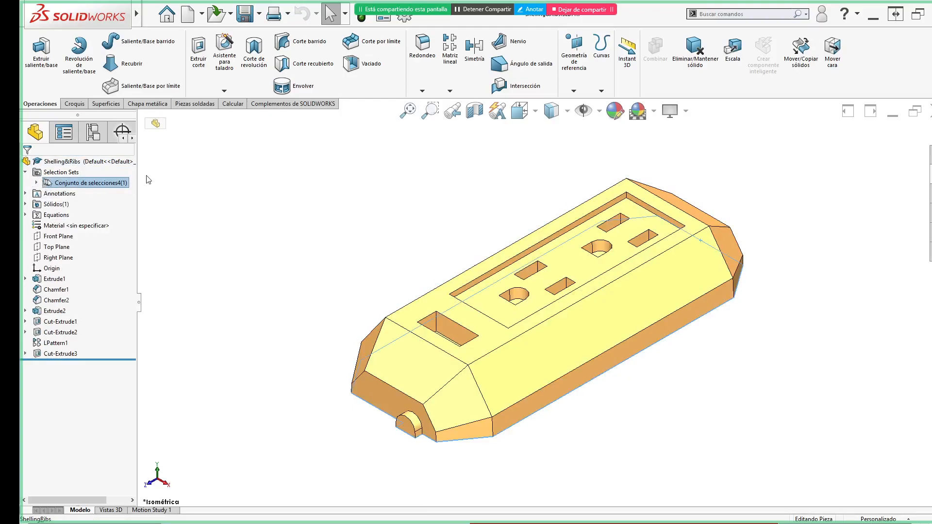
middle_drag(318, 337, 257, 134)
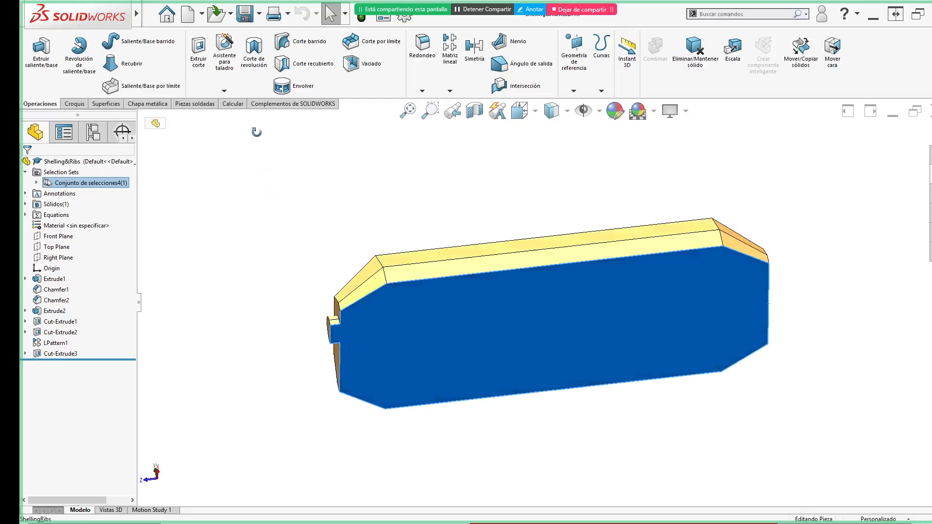
middle_drag(264, 325, 291, 235)
click(293, 237)
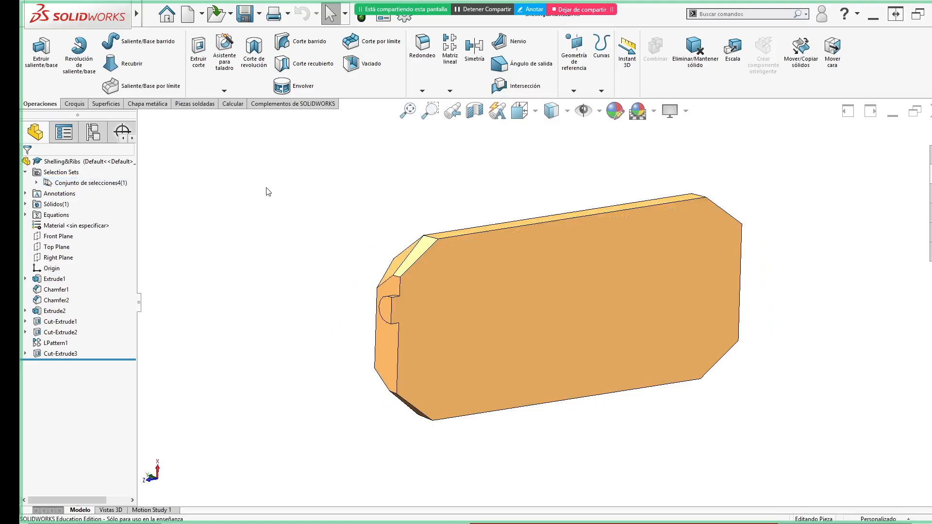
click(117, 188)
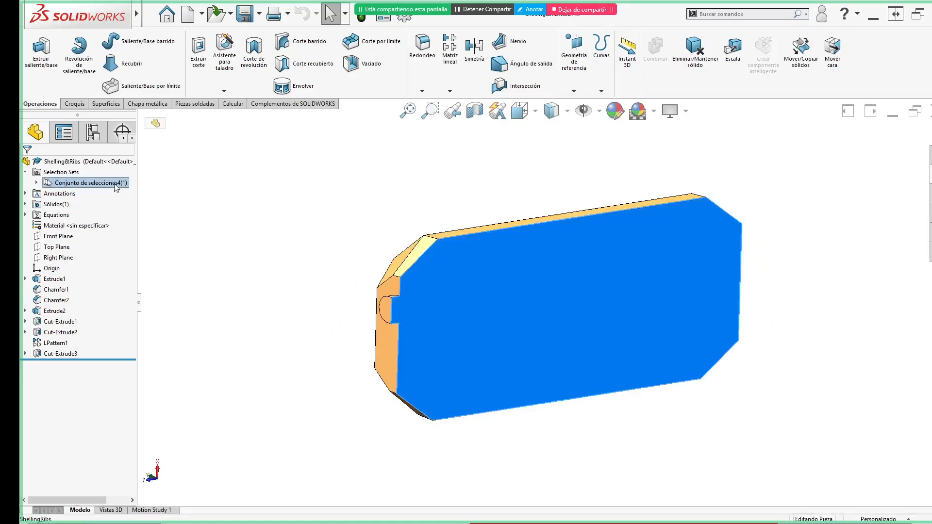
click(328, 243)
click(425, 323)
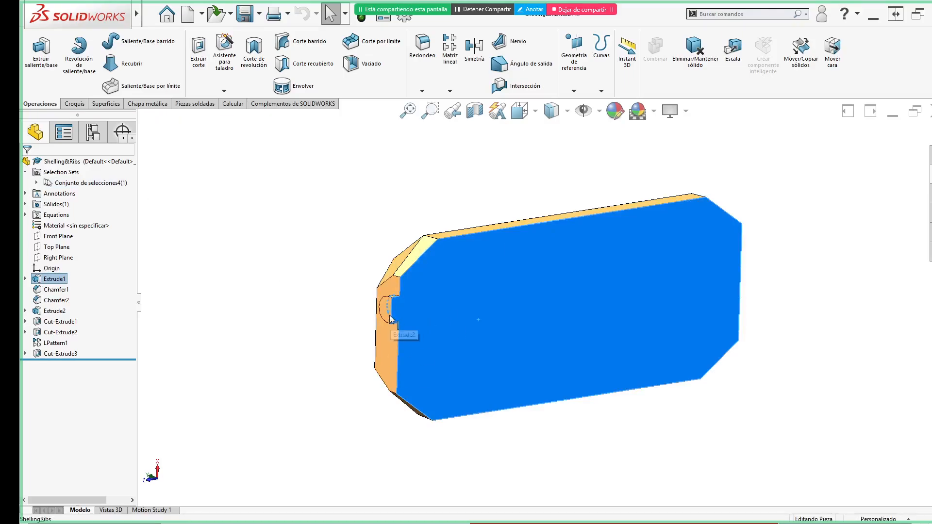
click(343, 281)
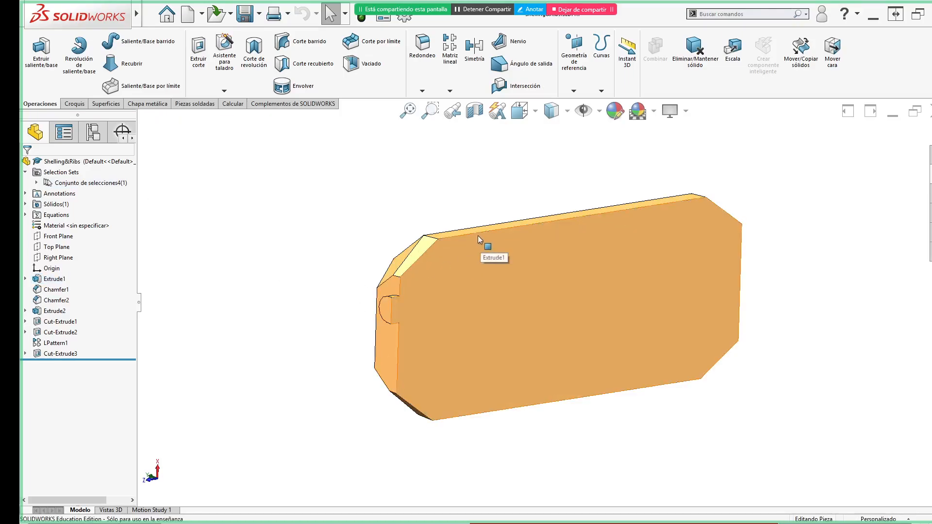
- Save four adjoining bottom-face edges and the small corner chamfer face as one new selection set, and recall it
click(478, 236)
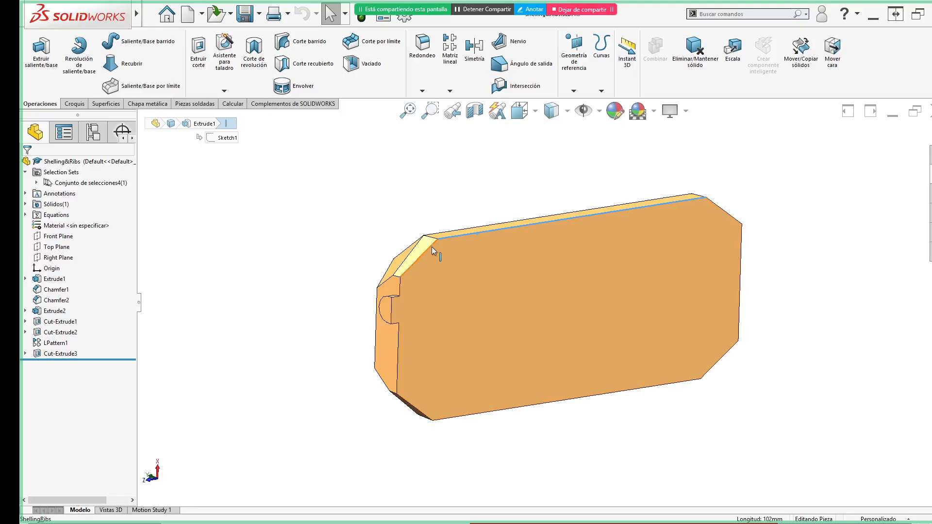
ctrl+click(731, 219)
ctrl+click(741, 239)
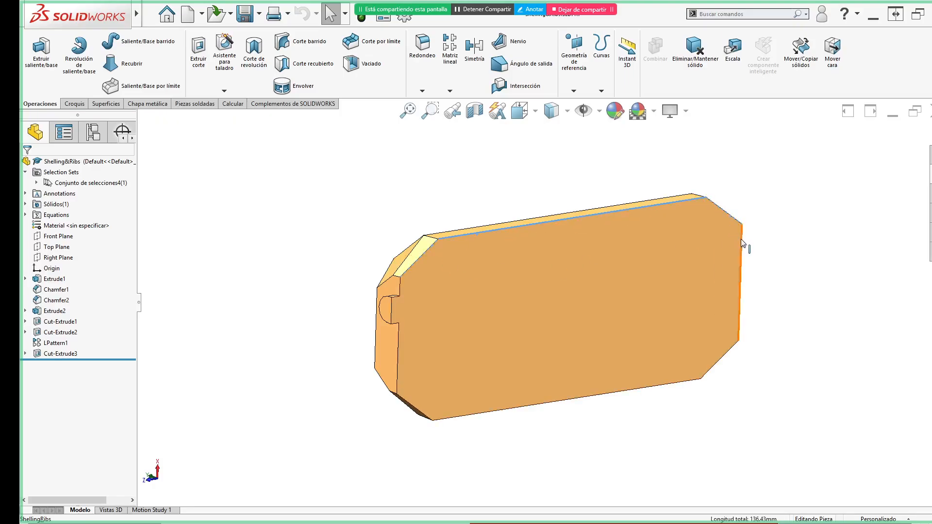
middle_drag(771, 209, 661, 287)
ctrl+click(643, 280)
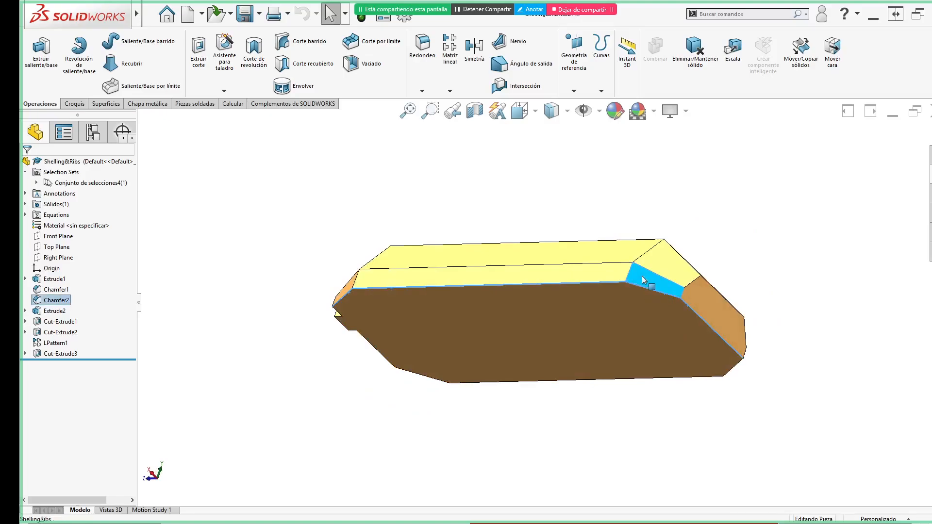
right_click(643, 277)
click(700, 402)
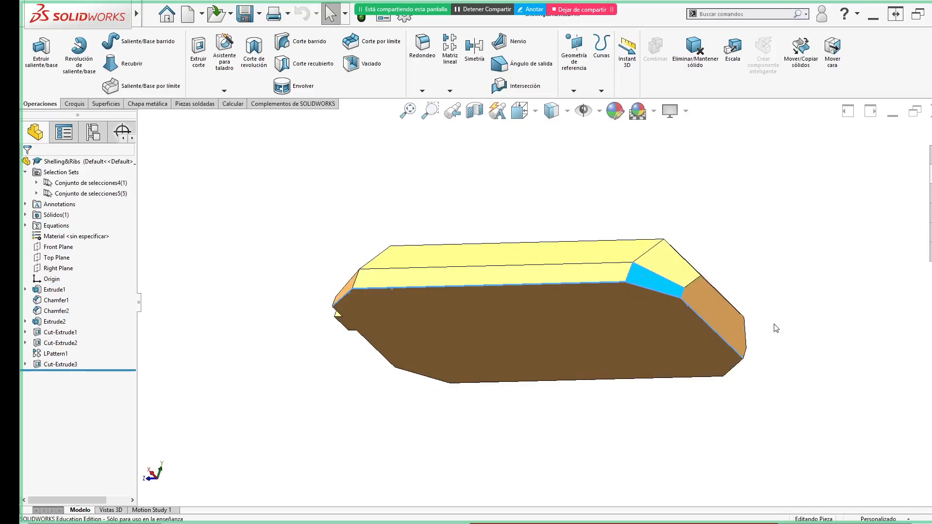
click(537, 203)
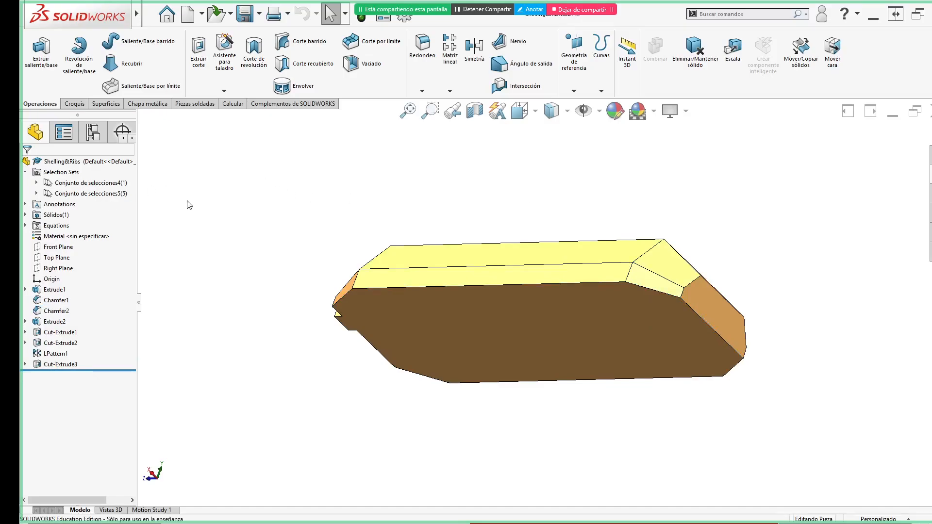
click(125, 195)
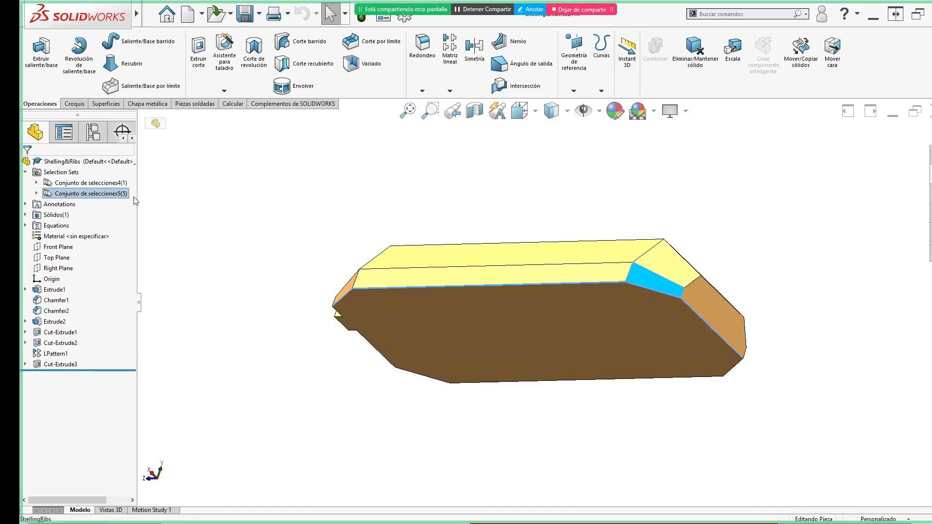
- Fillet the edges and corner chamfer face held in Conjunto de selecciones5 with a 2 mm radius
click(210, 197)
click(107, 194)
click(424, 48)
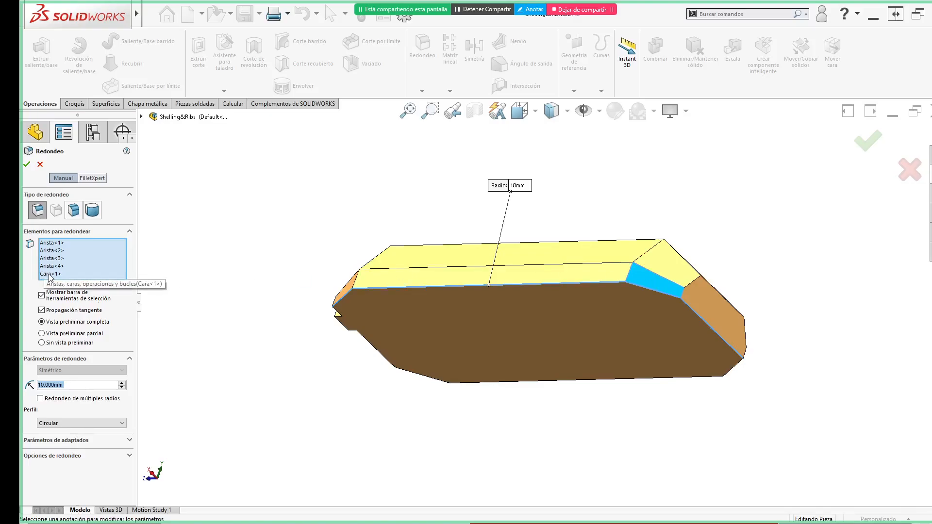
click(51, 242)
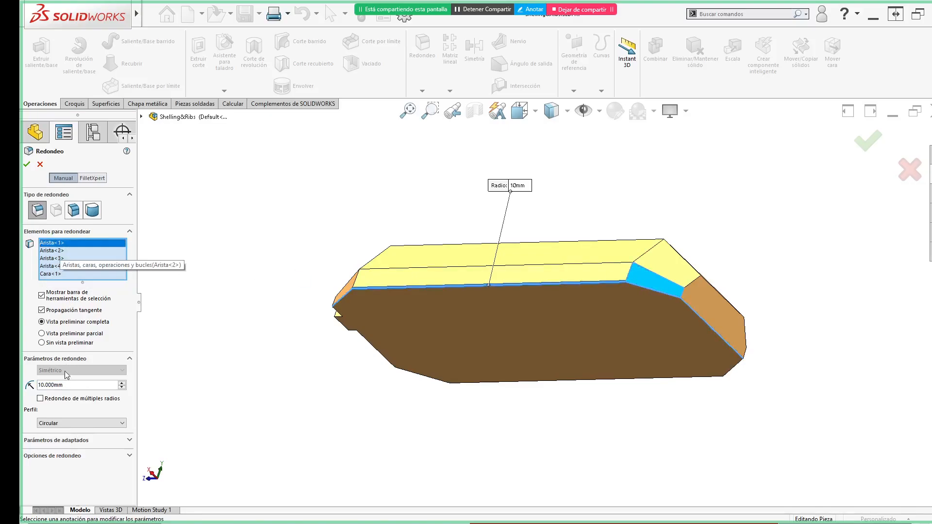
click(63, 386)
text(2)
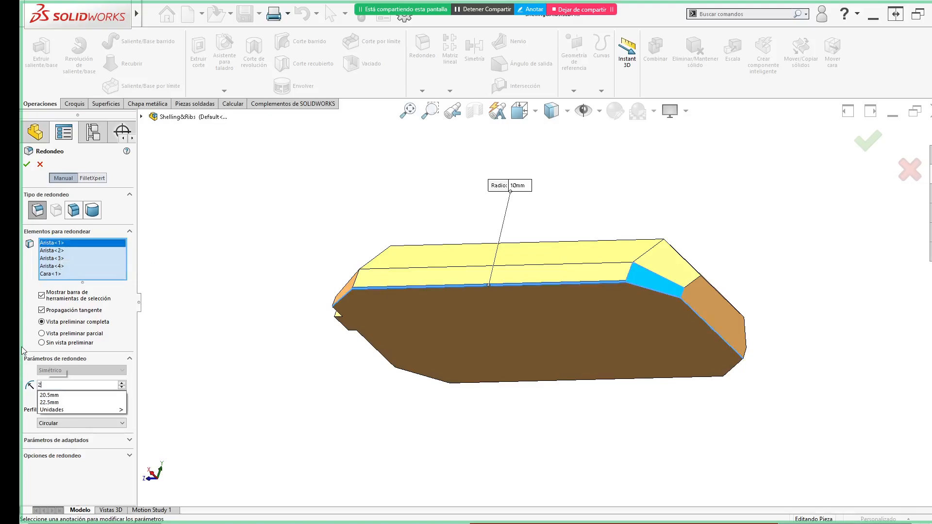
key(Return)
middle_drag(329, 218, 333, 275)
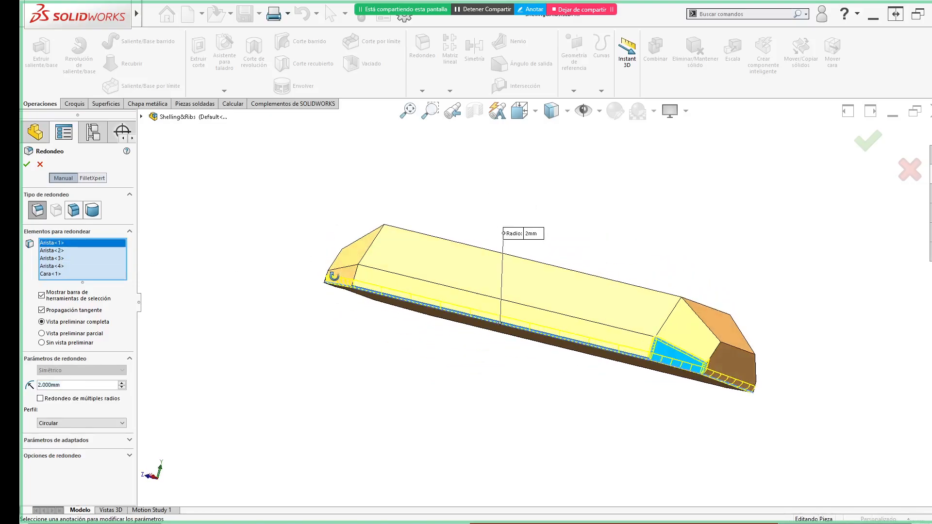
click(872, 148)
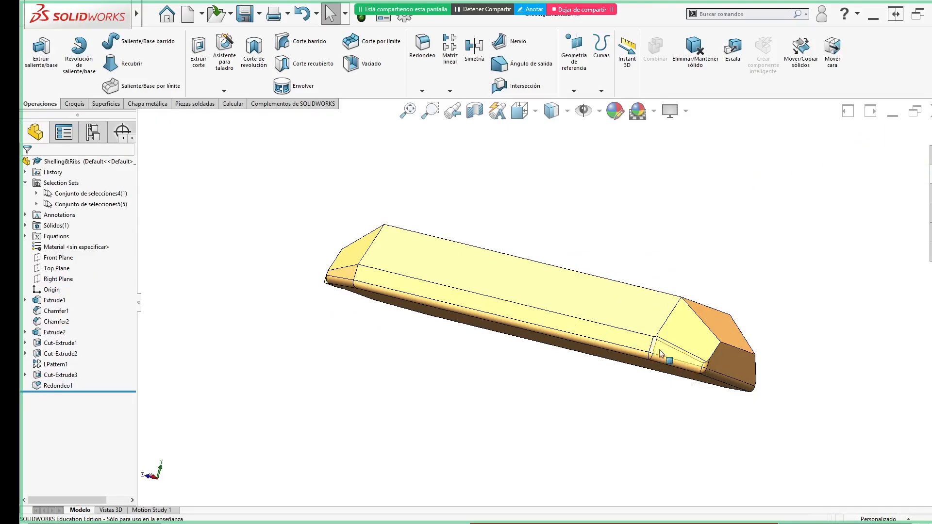
- Delete the 2 mm fillet feature from the end of the feature tree
click(49, 387)
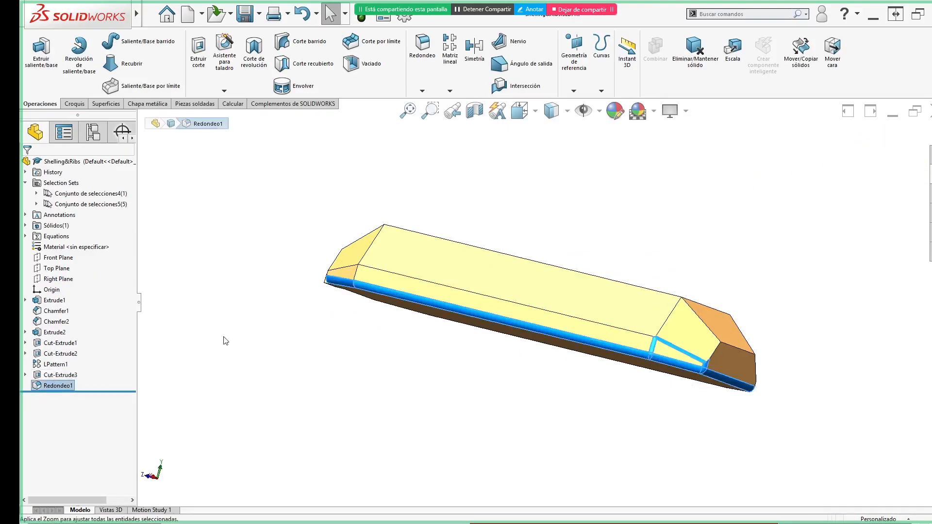
key(Delete)
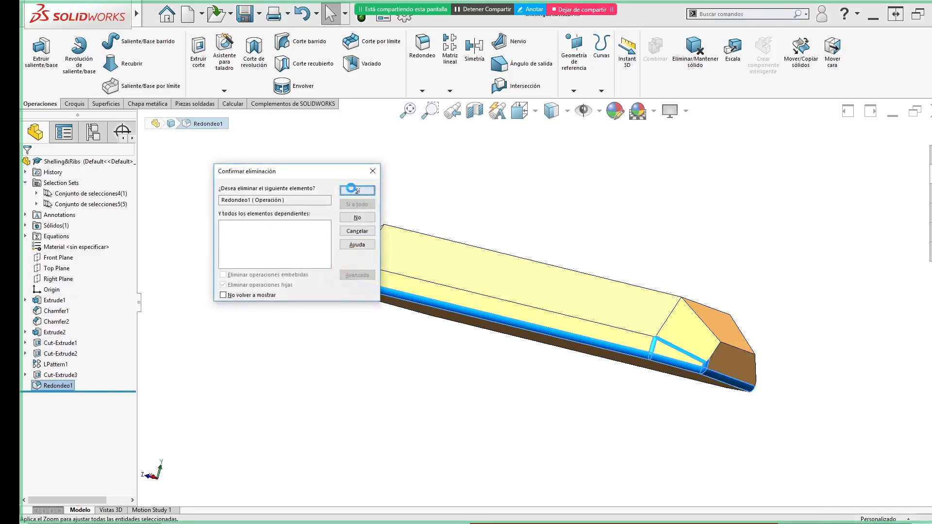
click(357, 190)
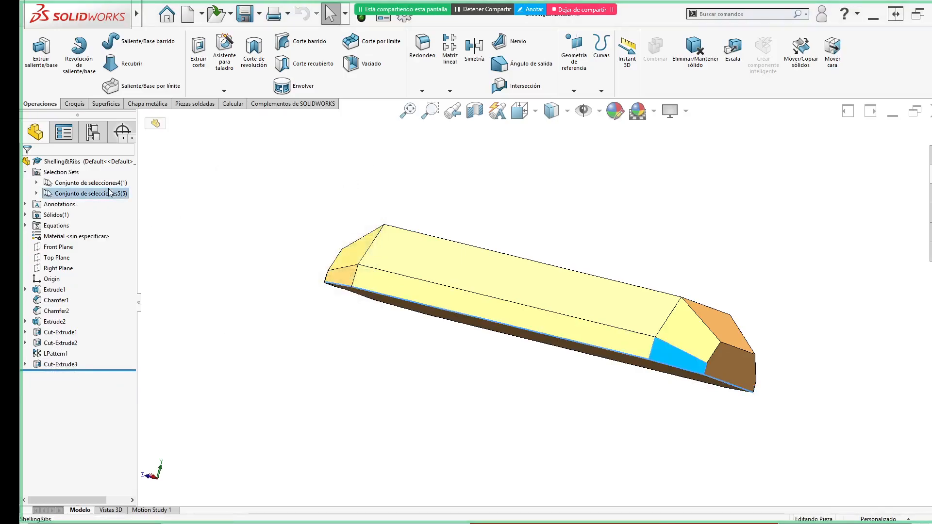
- Try to delete Conjunto de selecciones5 while its entities are selected, and undo the resulting deletion of Chamfer2 and its dependent features
key(Delete)
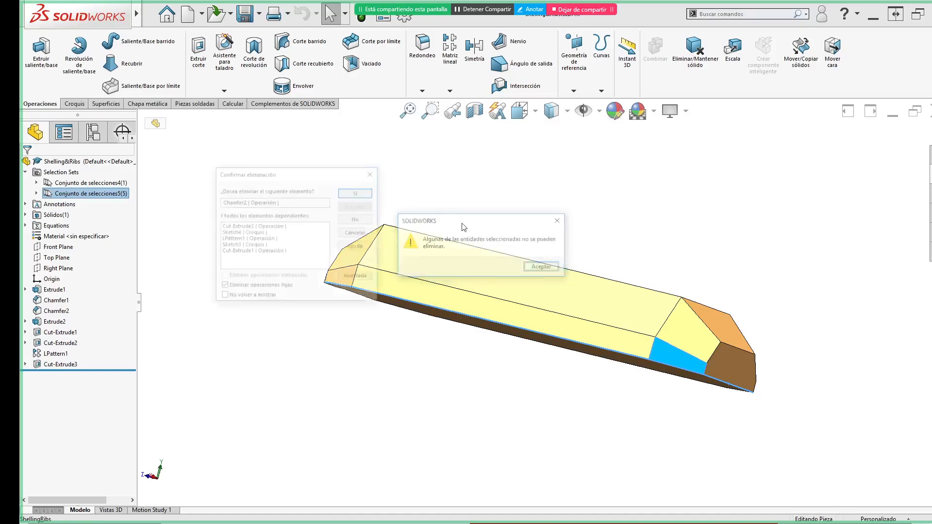
key(Return)
click(356, 193)
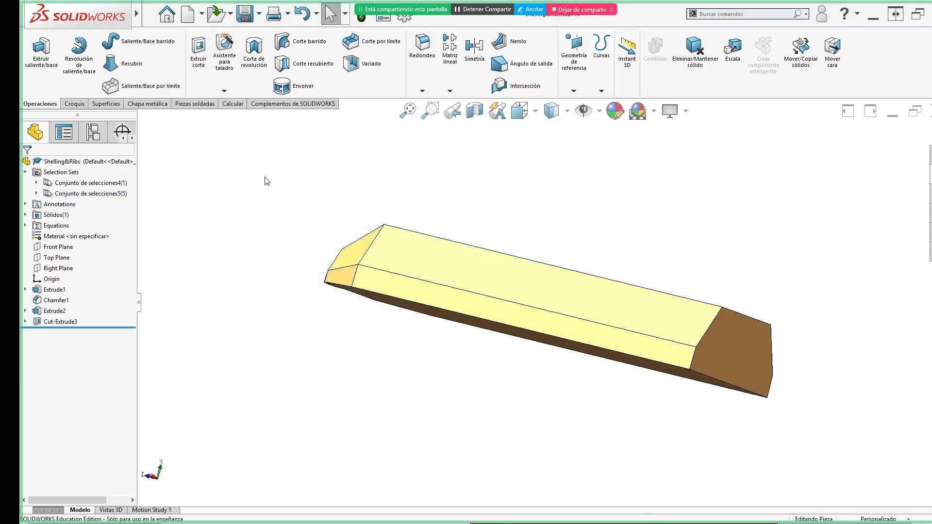
key(ctrl+z)
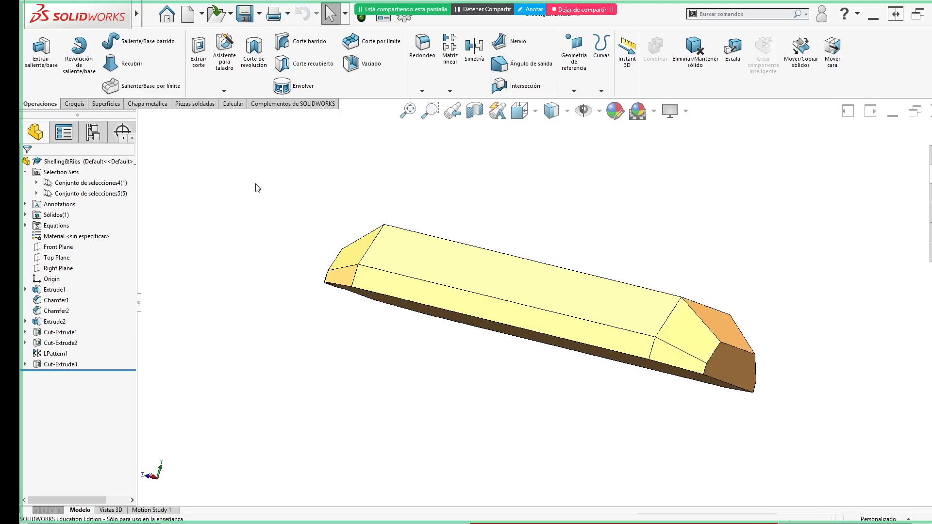
- Check the edges and face listed inside Conjunto de selecciones5, and remove that selection set from the tree
right_click(113, 194)
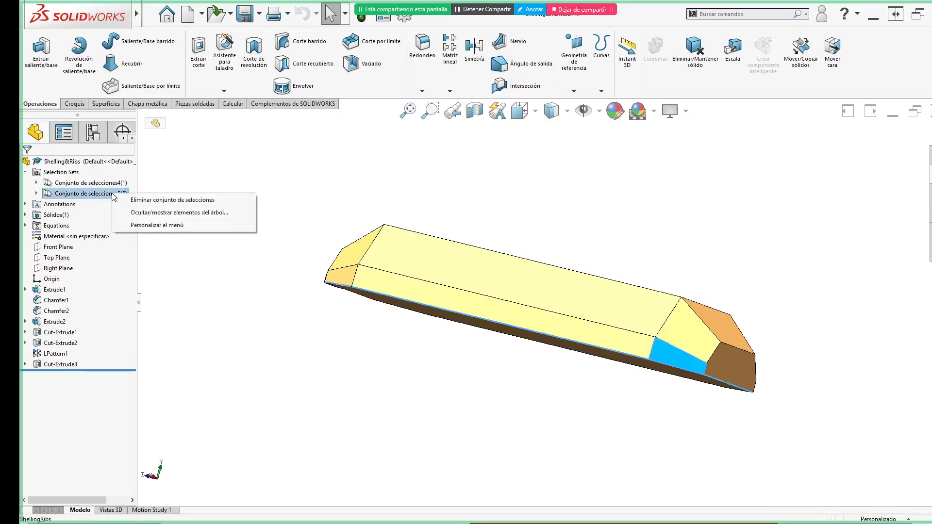
click(204, 170)
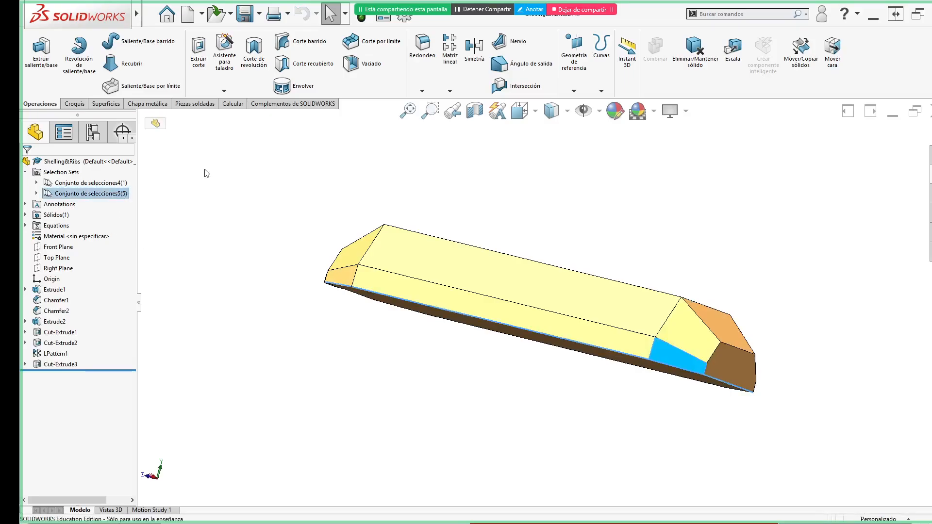
right_click(110, 194)
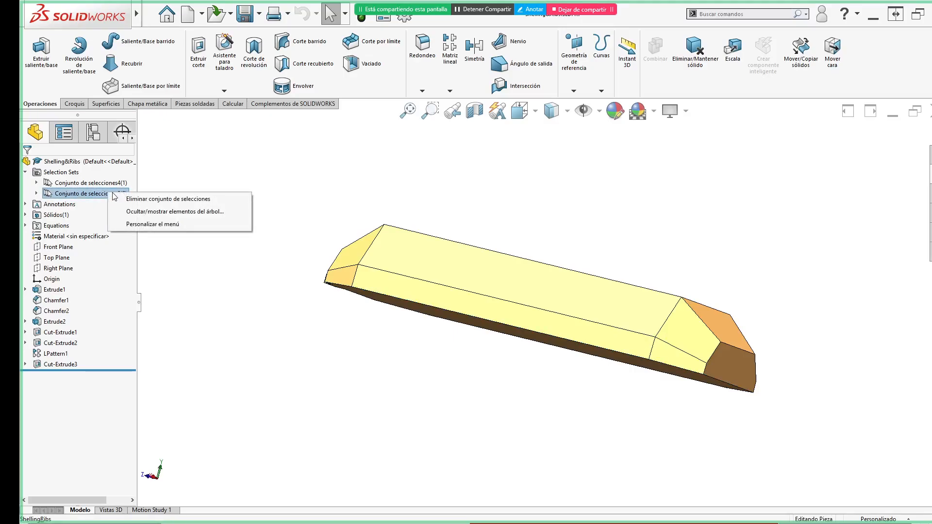
click(246, 170)
click(36, 193)
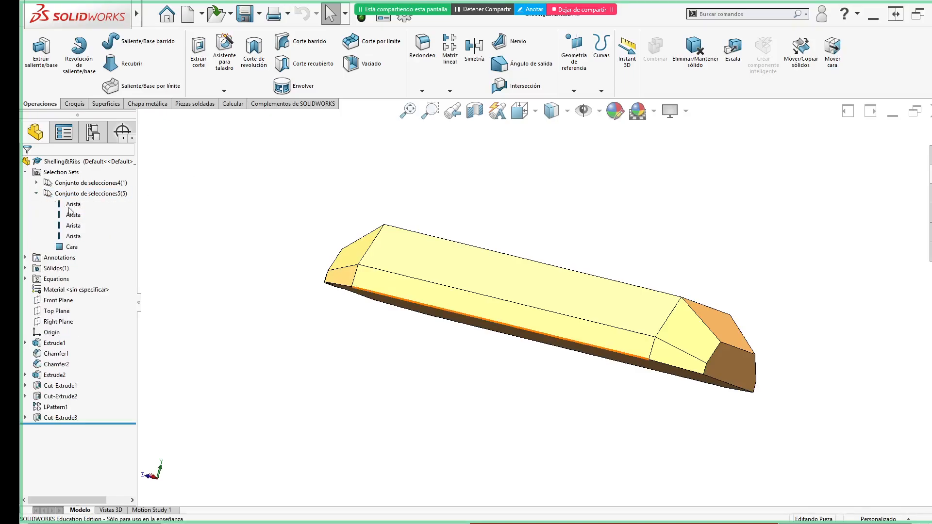
click(37, 194)
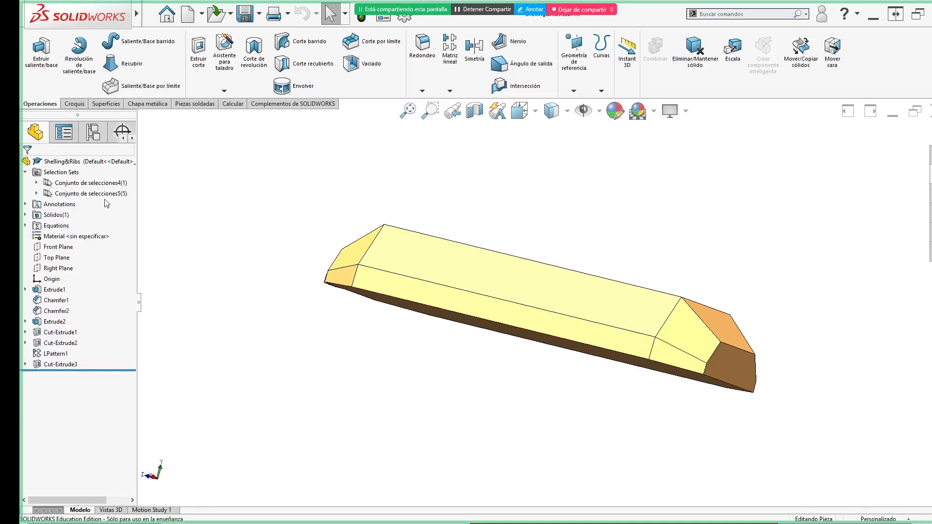
right_click(106, 194)
click(148, 205)
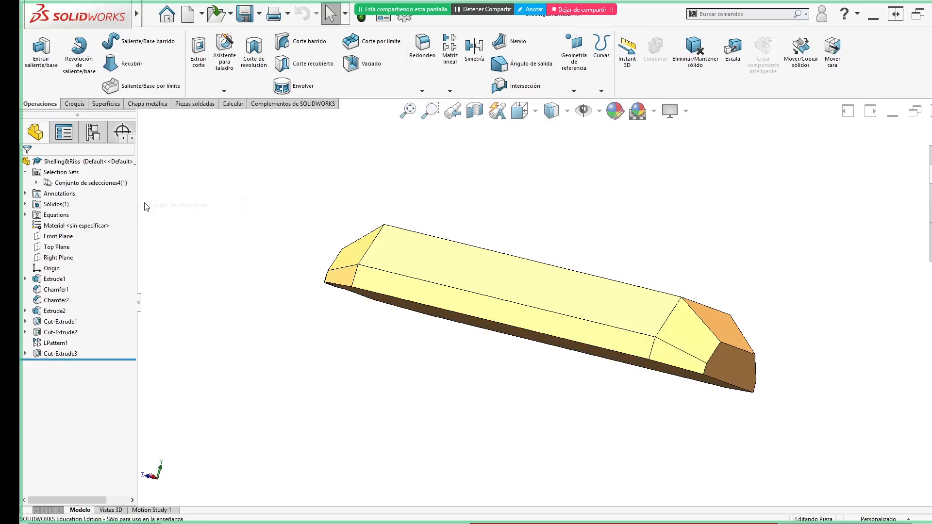
- Show the part in isometric view and start the Draft Analysis tool
key(ctrl+7)
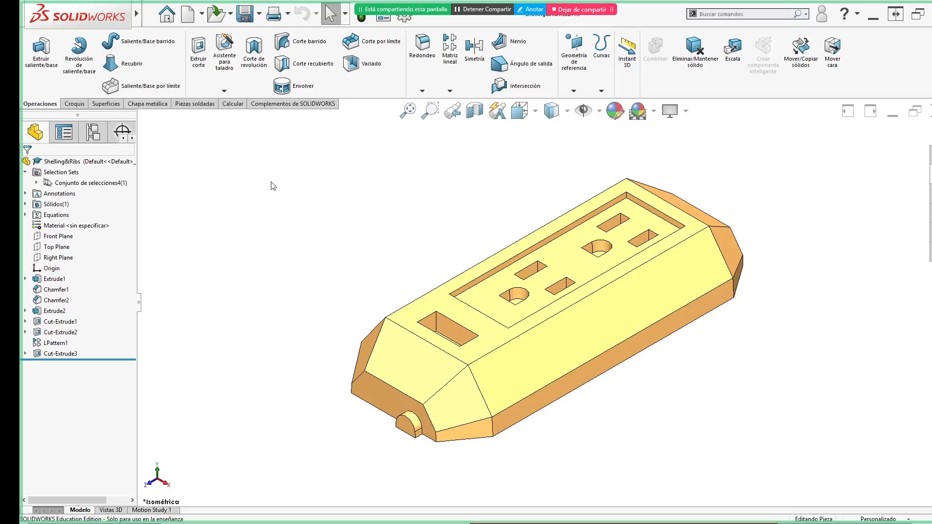
click(232, 104)
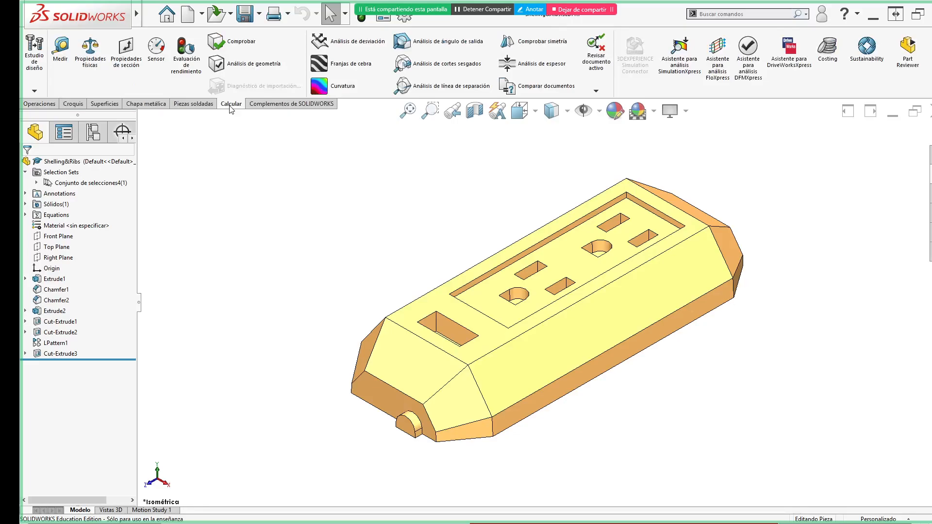
click(458, 47)
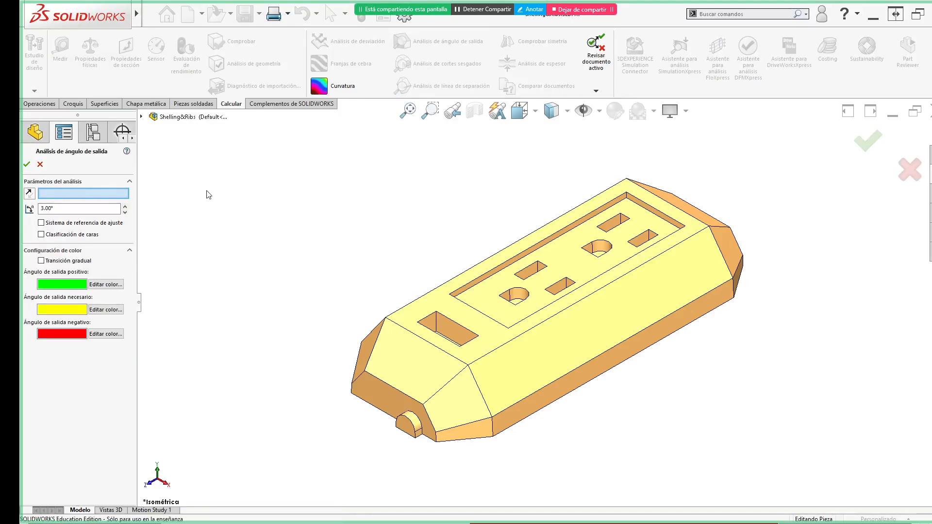
- Switch to the Módulo 7 PDF in Acrobat Reader, read slide 6 on draft analysis, and return to SOLIDWORKS
key(alt+Tab)
key(alt+Tab)
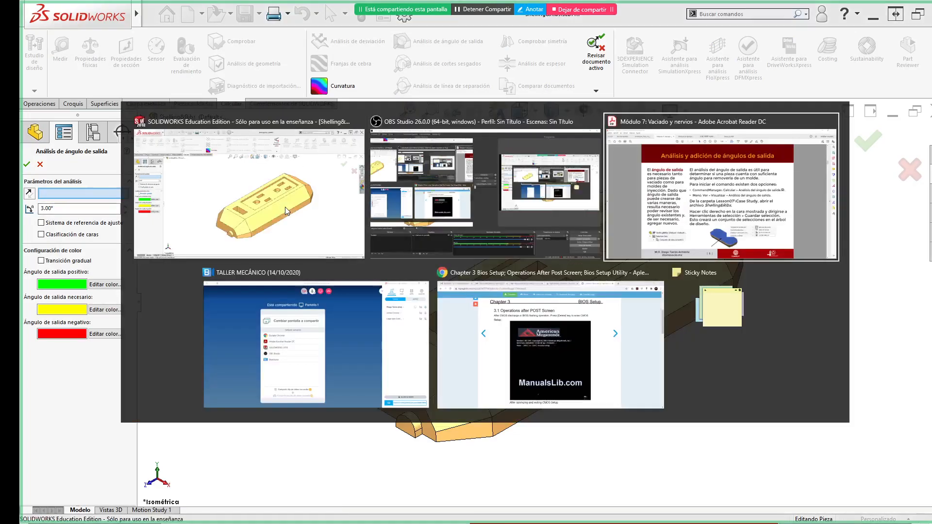
scroll(488, 242, down, 1)
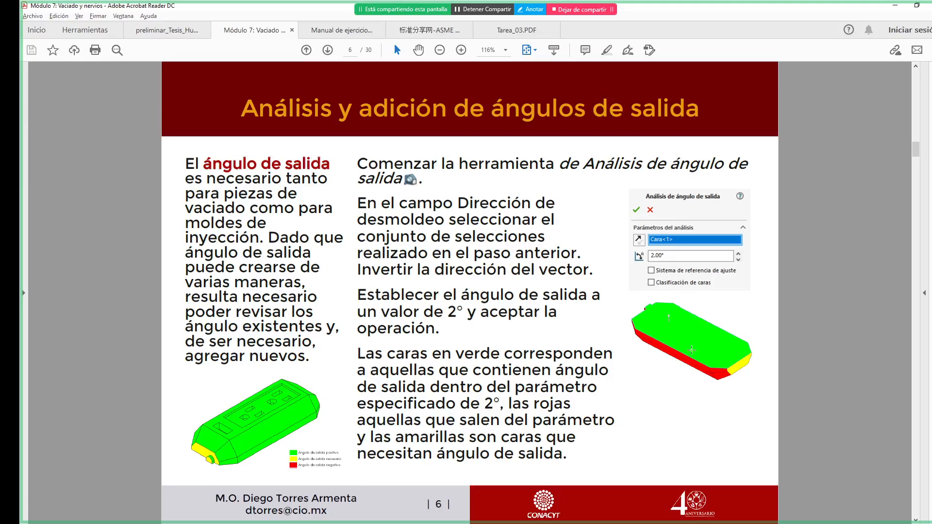
key(alt+Tab)
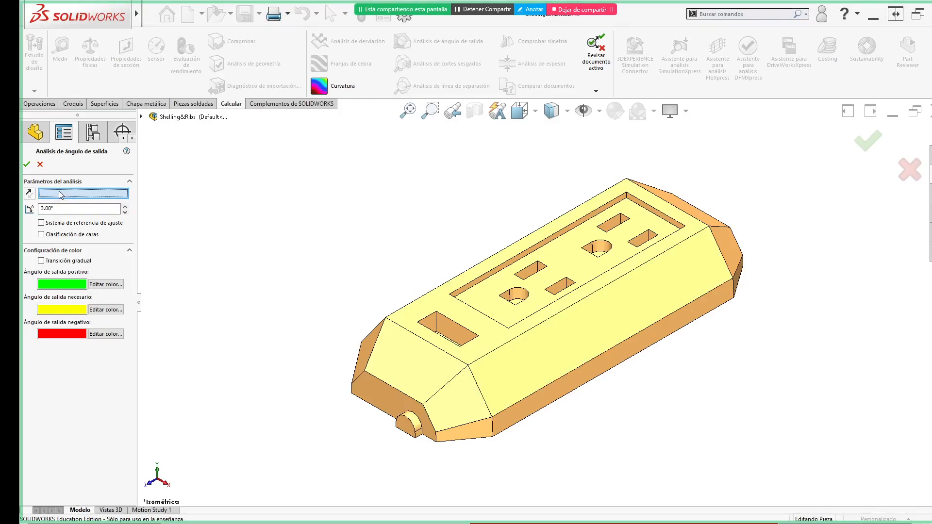
- Use the bottom face from Conjunto de selecciones4 as the direction of pull and set the analysis draft angle to 2°
click(142, 117)
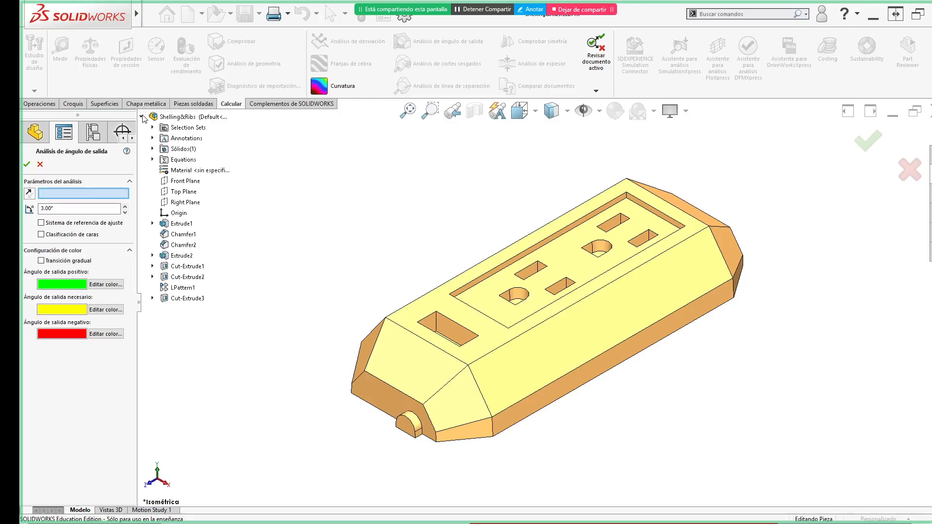
click(152, 128)
click(209, 138)
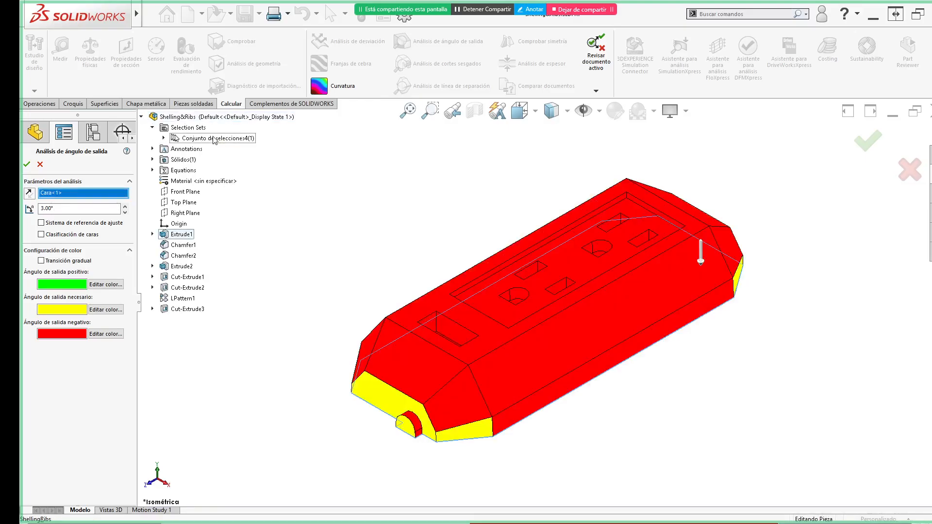
middle_drag(293, 366, 230, 148)
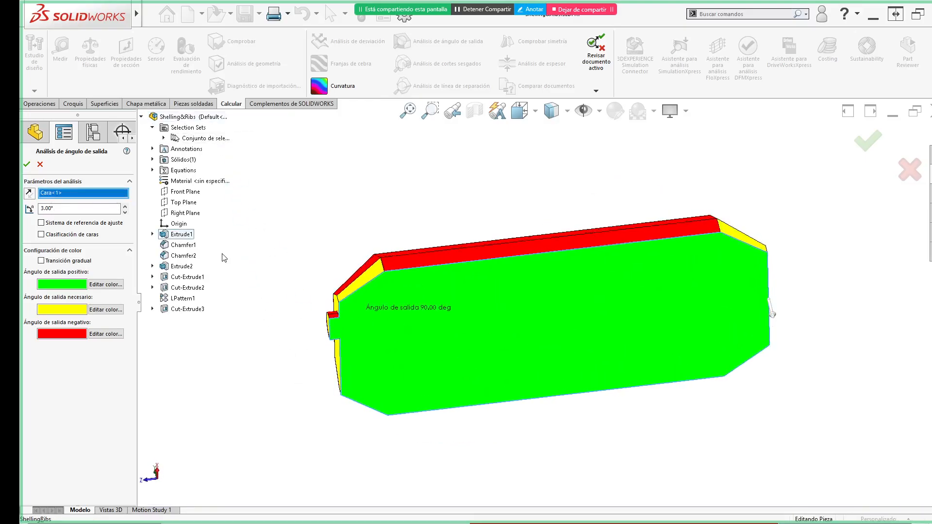
double_click(78, 209)
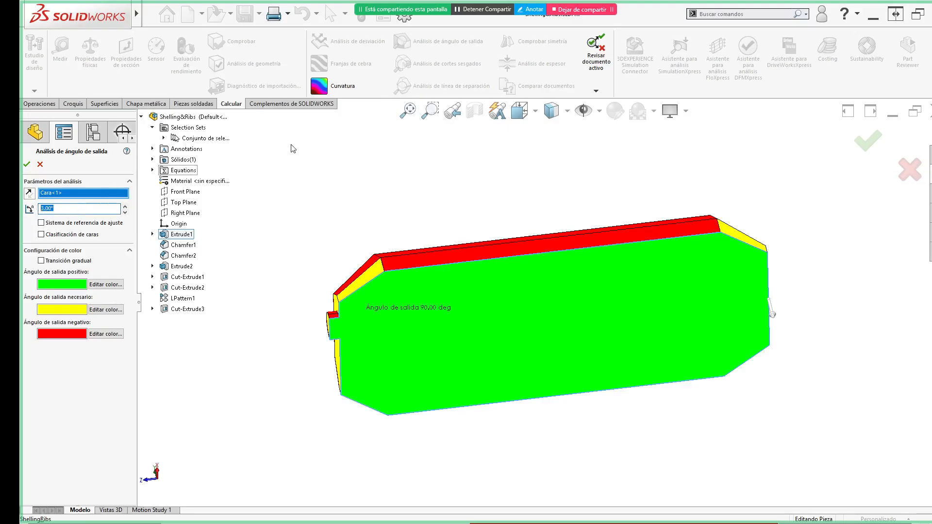
text(2)
key(Return)
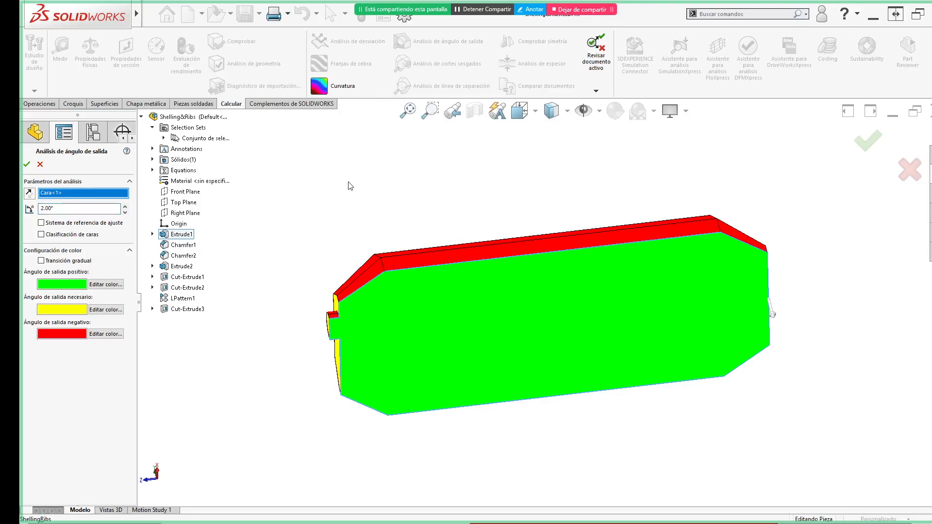
- Inspect the draft colours from the side and below, and reverse the direction of pull to point upward
key(ctrl)
middle_drag(340, 196, 377, 302)
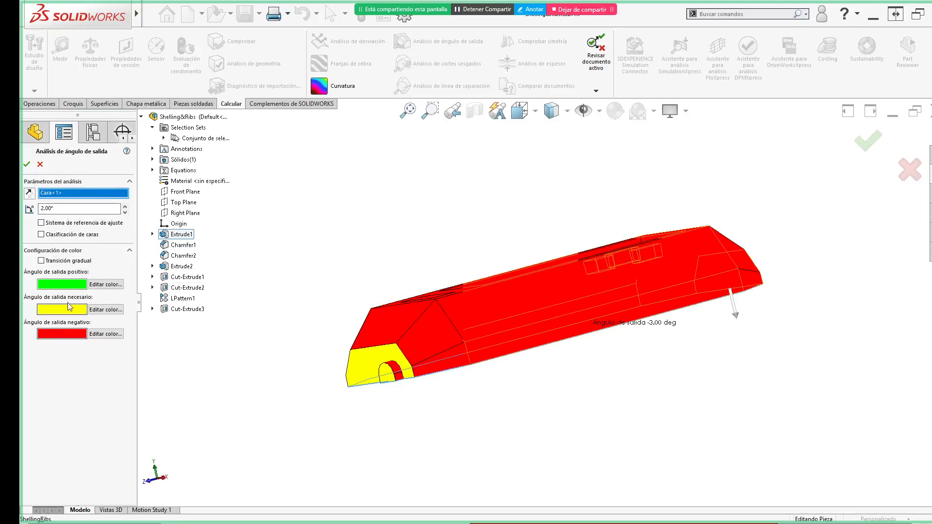
middle_drag(241, 366, 255, 327)
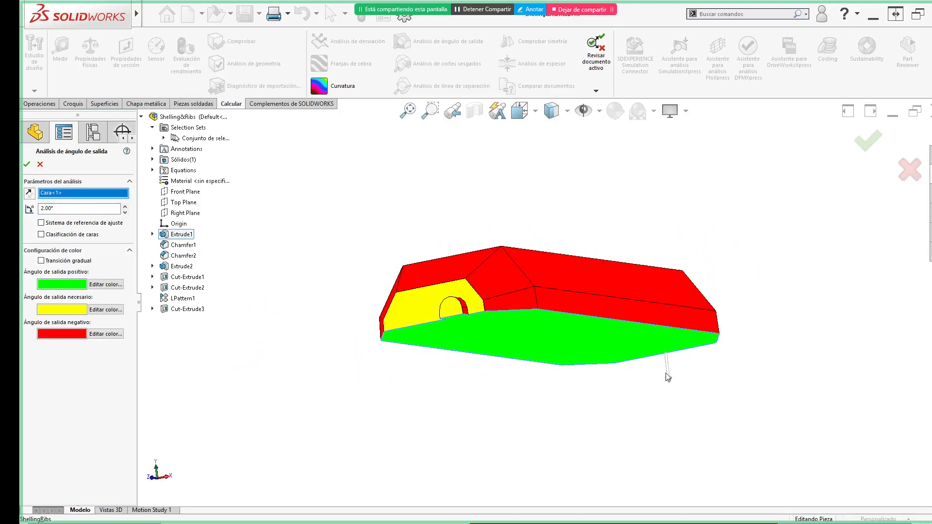
click(29, 195)
middle_drag(327, 214, 333, 262)
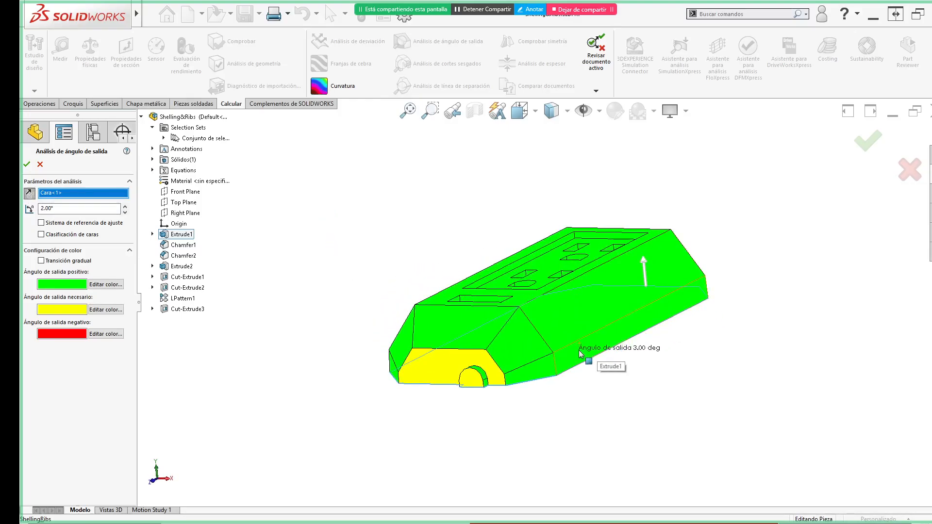
middle_drag(500, 408, 516, 383)
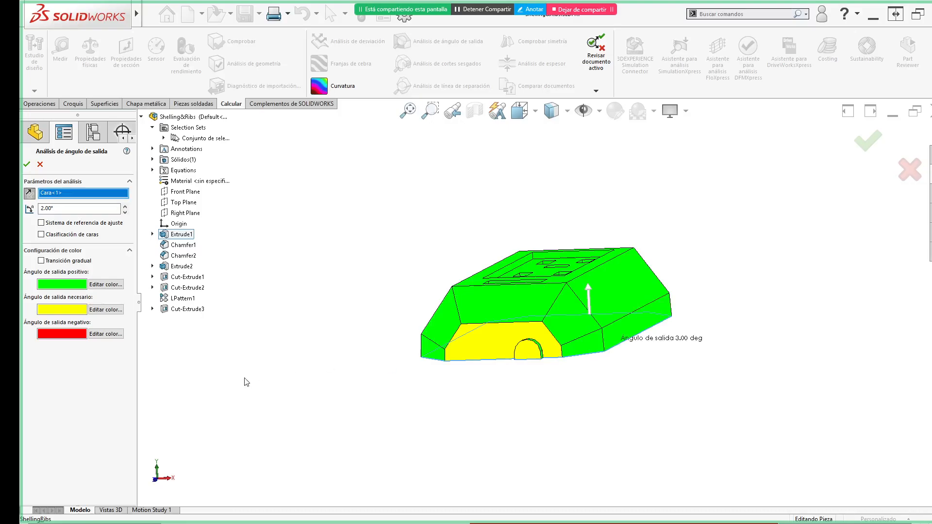
- Examine the draft angle of the yellow end face around the rounded tab against the analysis angle
click(83, 209)
double_click(83, 210)
click(97, 211)
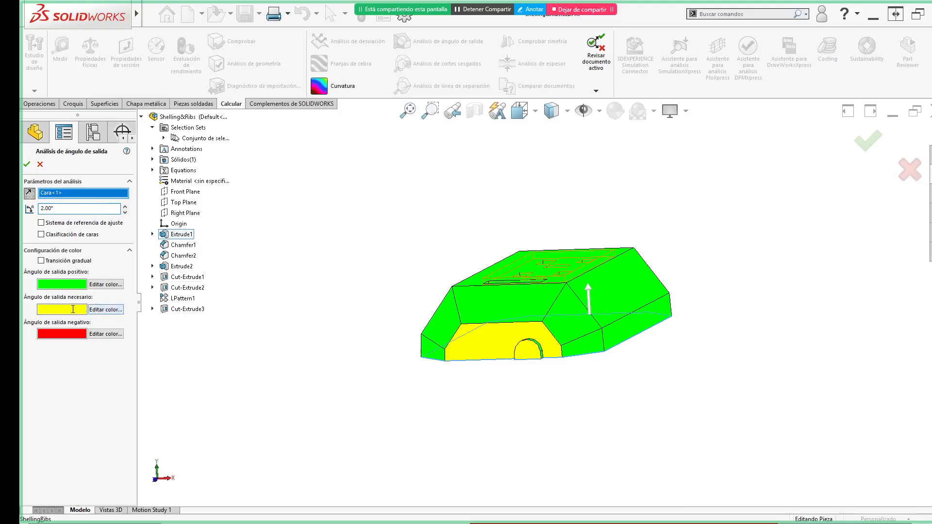
mouse_move(499, 353)
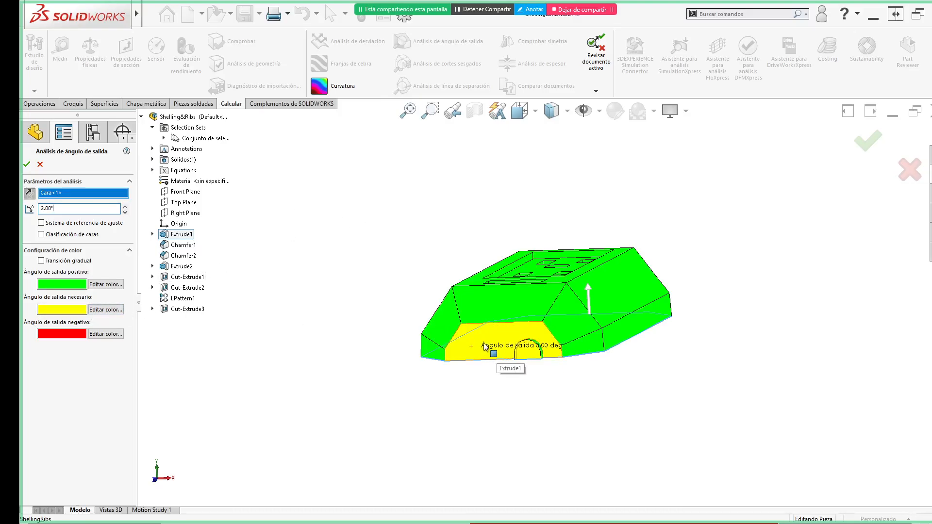
middle_drag(639, 371, 618, 385)
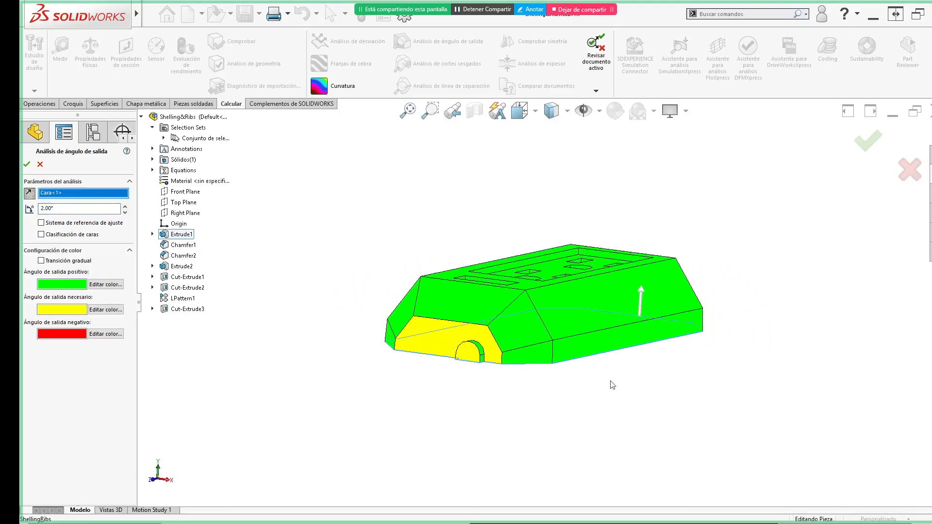
- Reverse the direction of pull to point downward, compare the draft colours at both ends, and accept the draft analysis
mouse_move(455, 350)
middle_drag(468, 343, 735, 342)
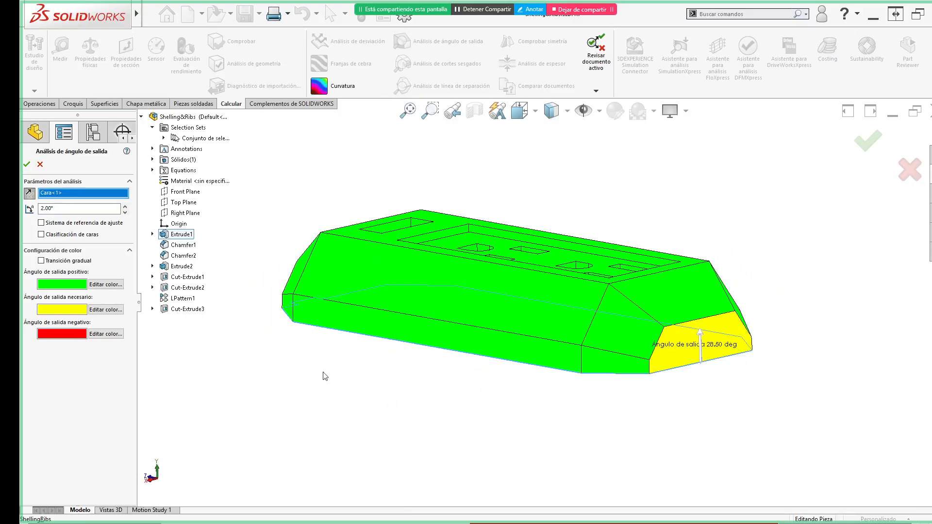
click(30, 194)
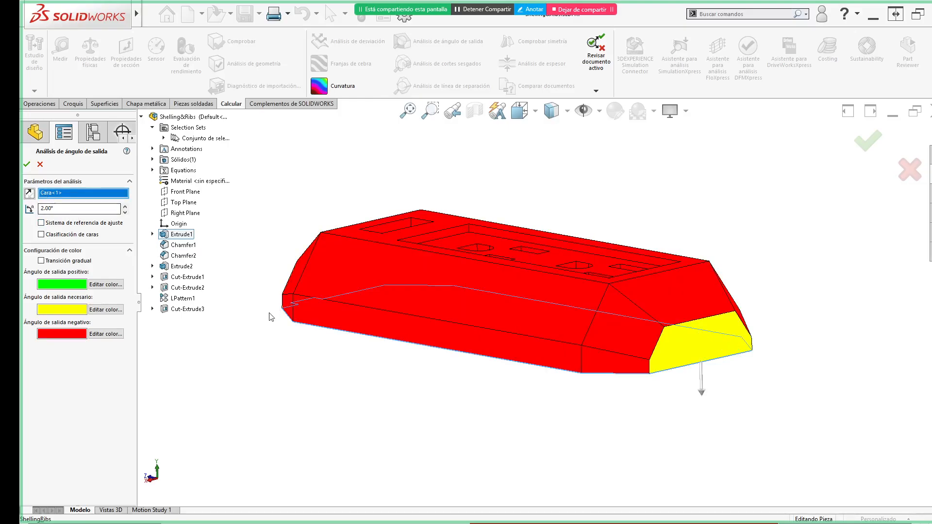
middle_drag(345, 385, 524, 385)
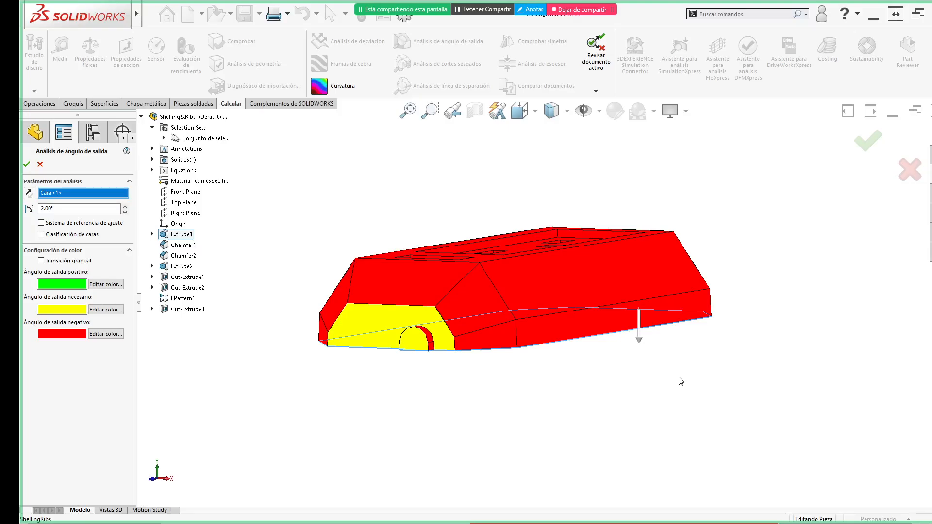
click(865, 152)
key(ctrl+7)
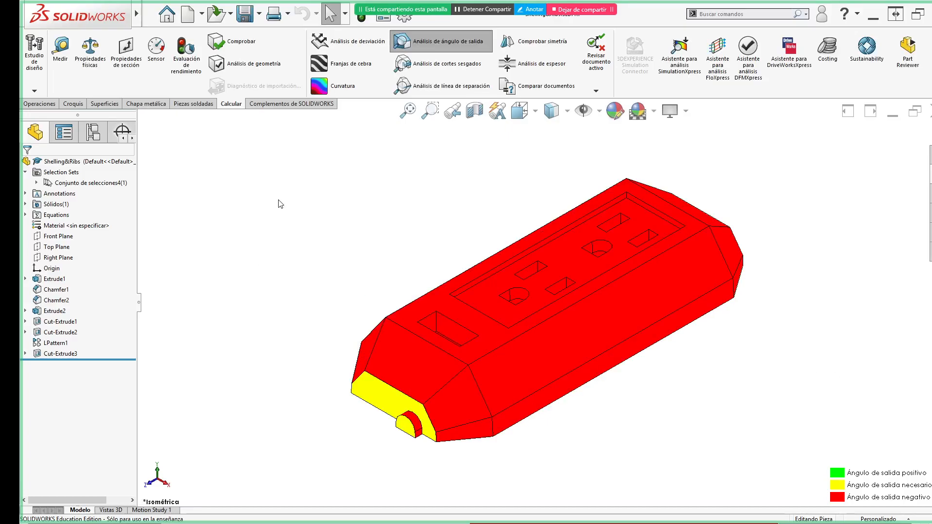
- Rerun the 2° draft analysis with the bottom face from Conjunto de selecciones4 as direction of pull, reversed to point upward, and accept it
click(443, 47)
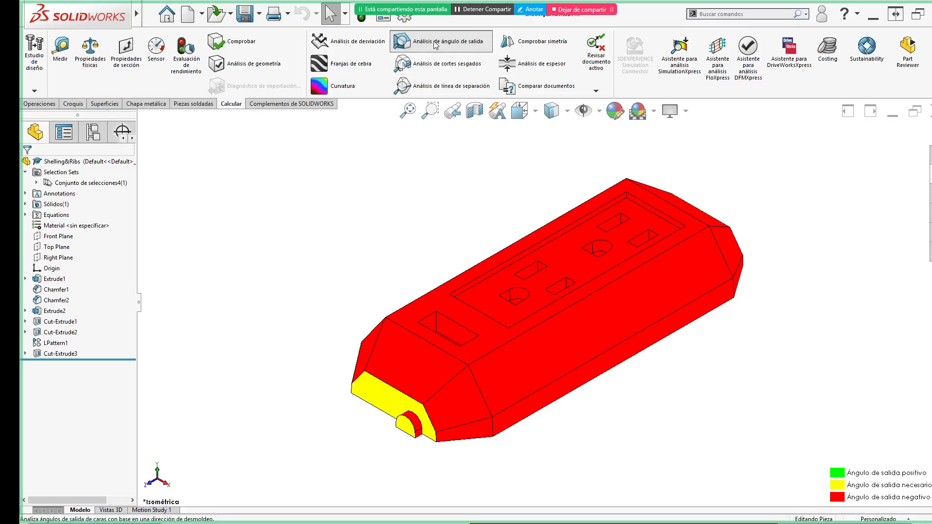
click(436, 45)
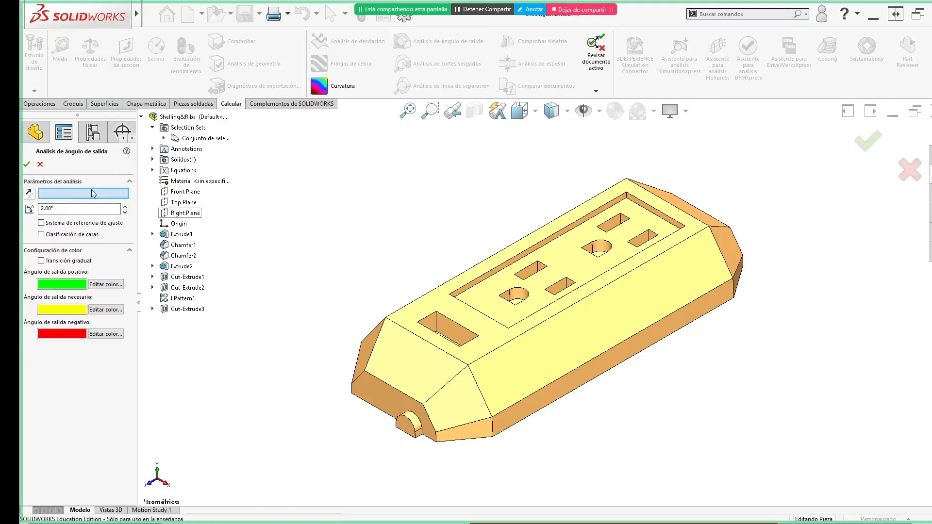
click(199, 139)
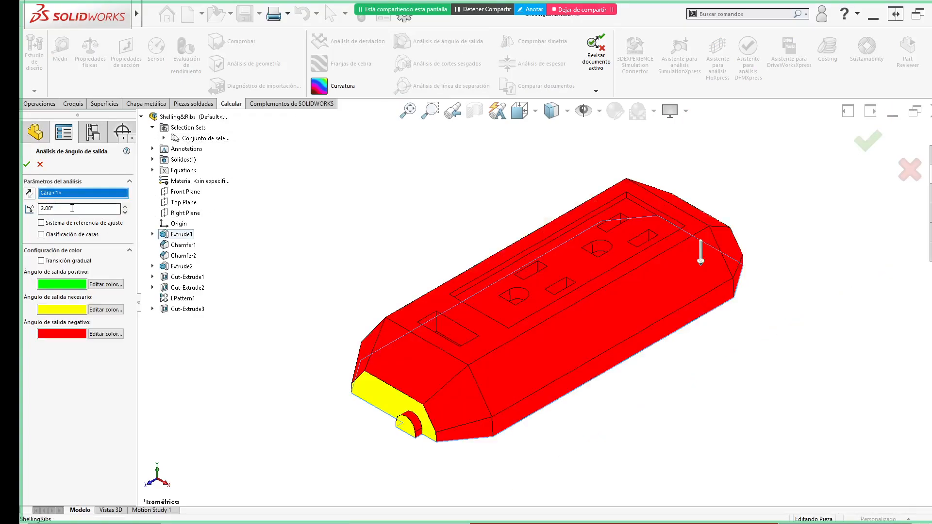
click(29, 194)
click(868, 141)
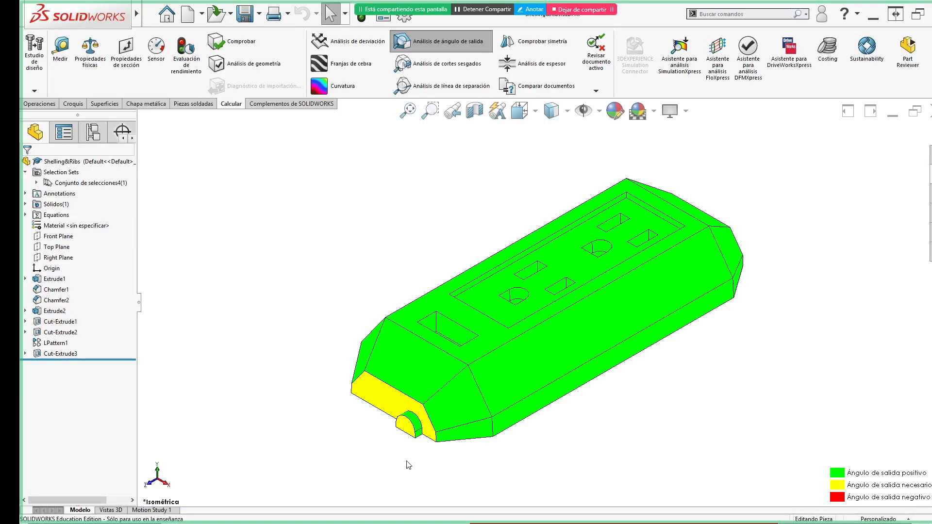
- Check the draft angle of the rounded tab's yellow face and examine the yellow faces at both ends of the part
click(393, 407)
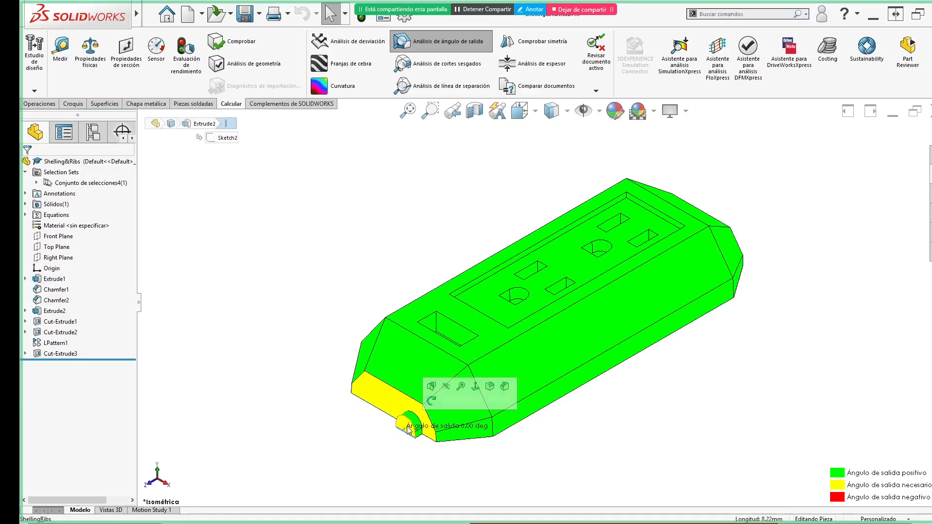
click(690, 421)
middle_drag(695, 362, 563, 357)
click(582, 396)
click(770, 291)
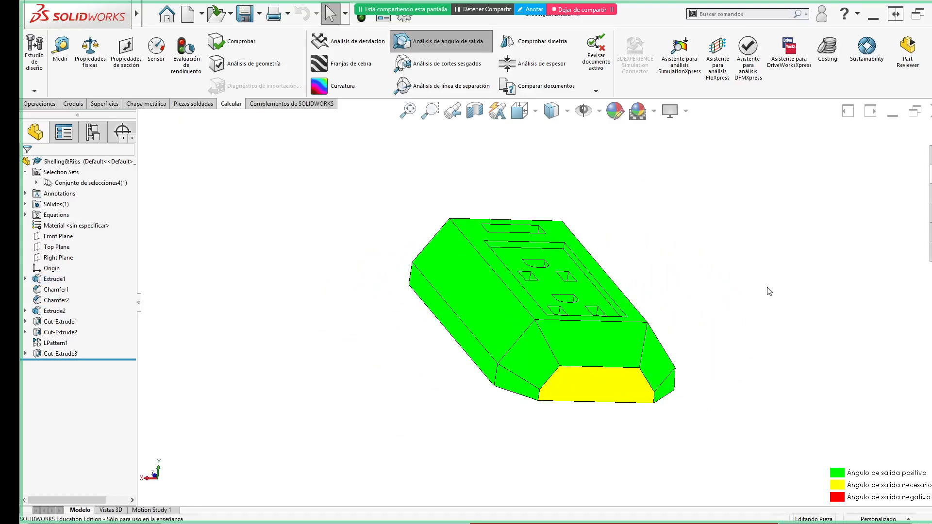
key(ctrl+7)
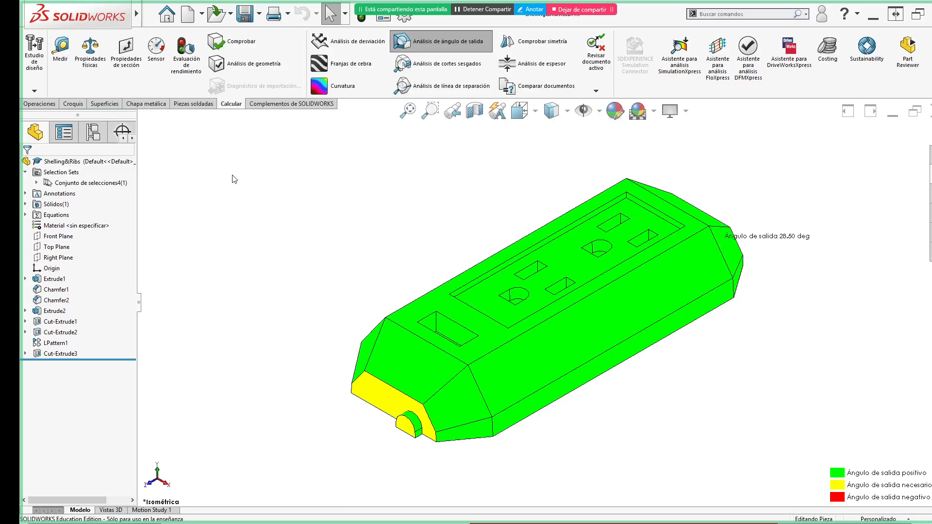
- Sketch a centre rectangle about 59 by 44 mm on the Top Plane, beyond the origin end of the part, and exit the sketch
click(30, 105)
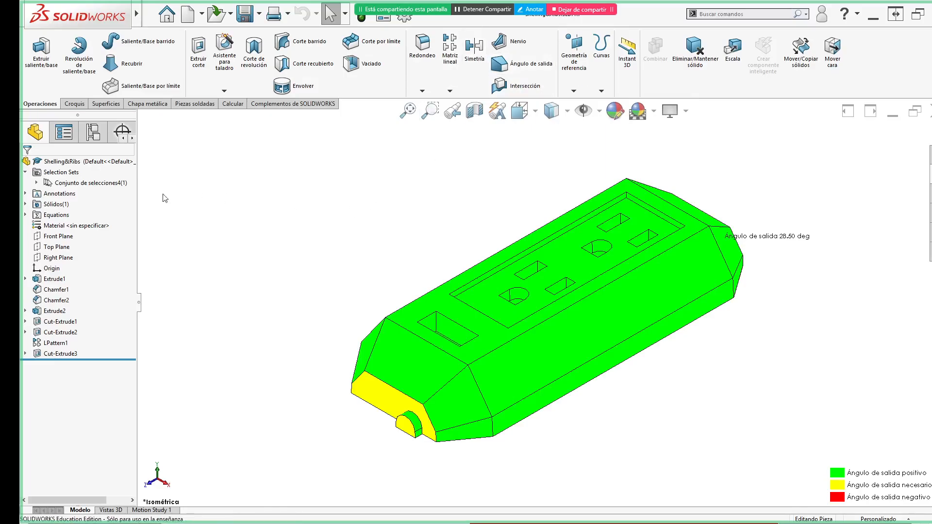
click(53, 250)
click(58, 229)
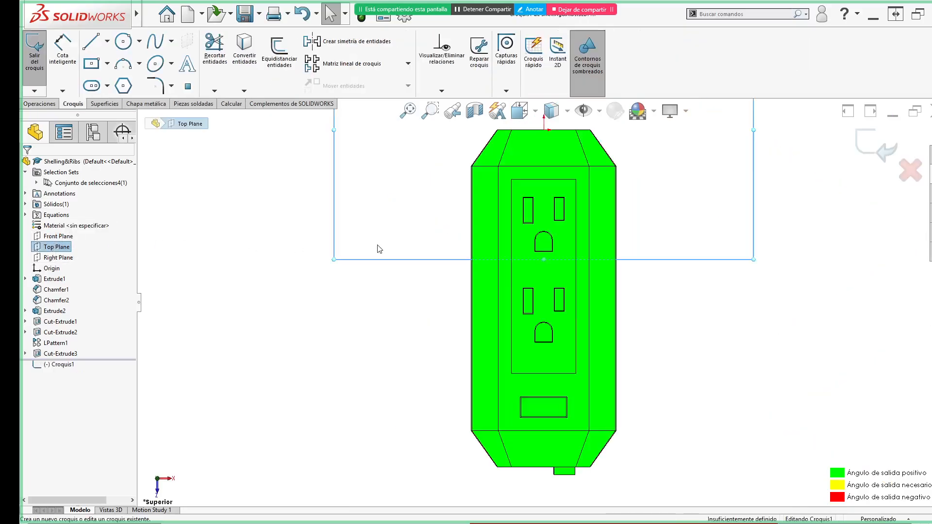
click(738, 208)
scroll(704, 212, up, 1)
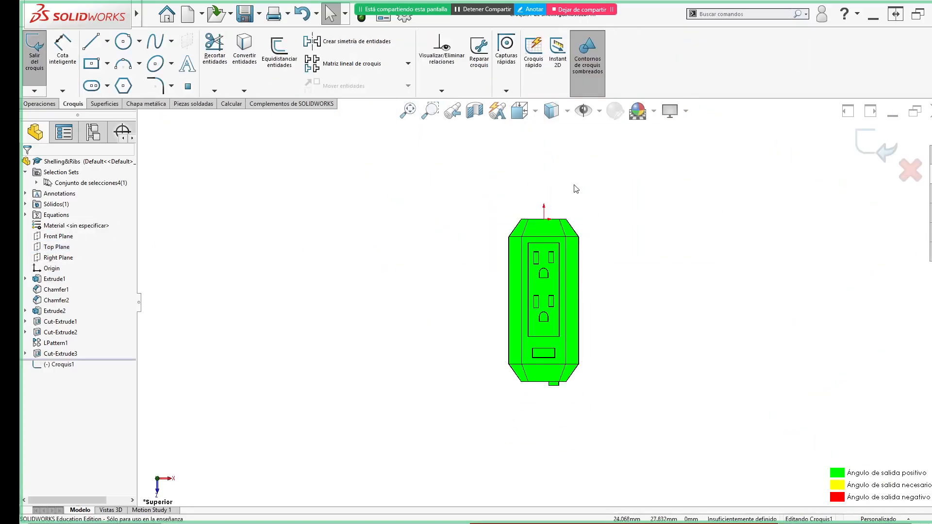
click(91, 63)
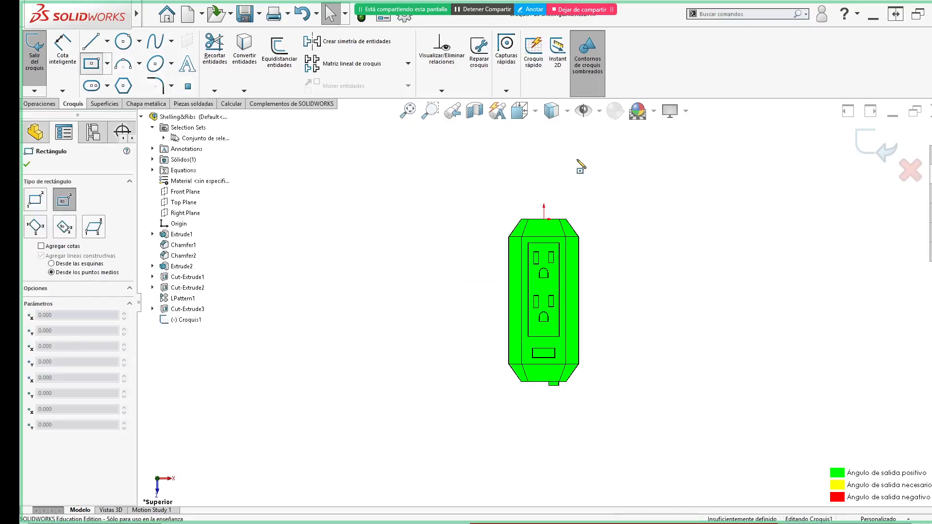
click(544, 161)
click(582, 187)
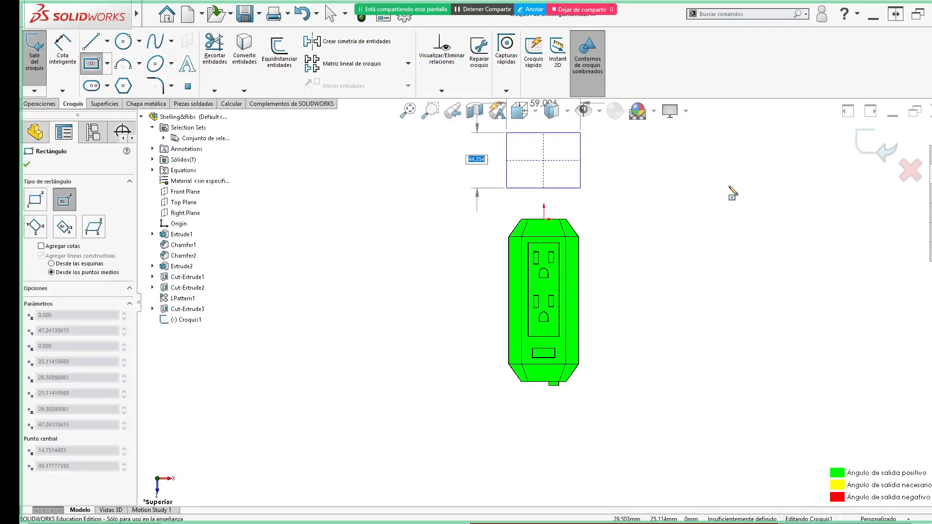
click(882, 150)
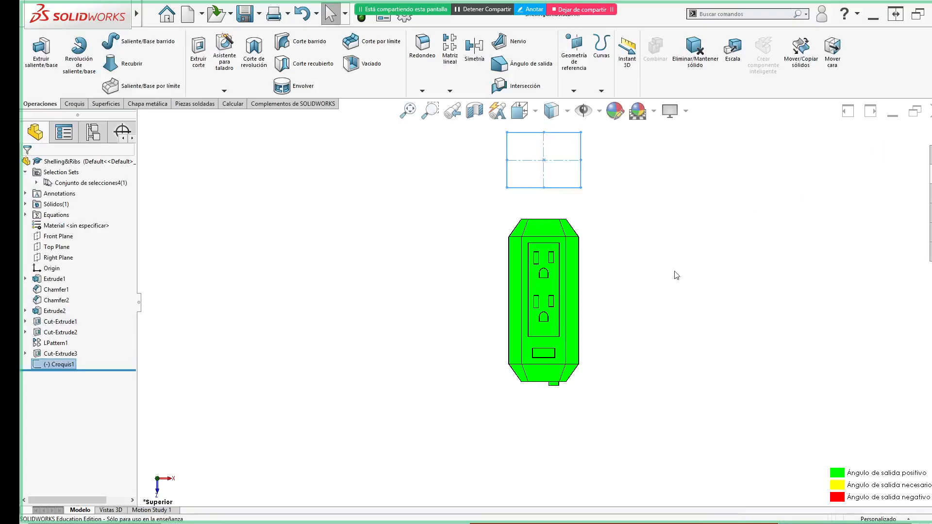
- Set up a boss extrude of the rectangle sketch with a 20 mm depth and a 2° draft angle
middle_drag(659, 306, 618, 150)
key(s)
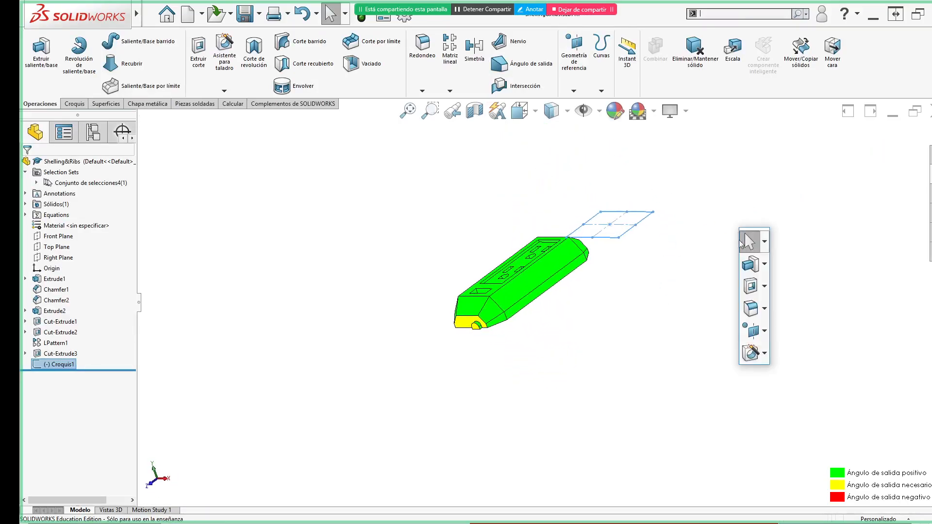
click(751, 264)
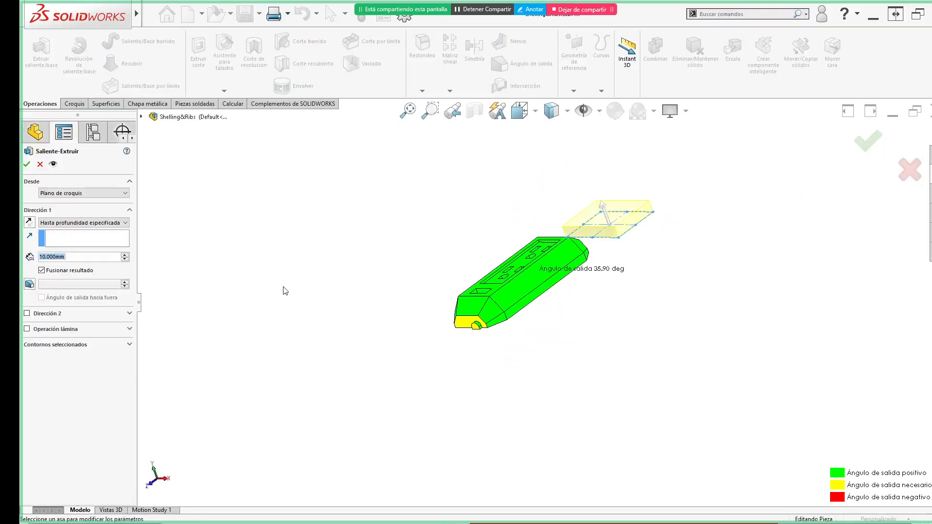
text(20)
key(Return)
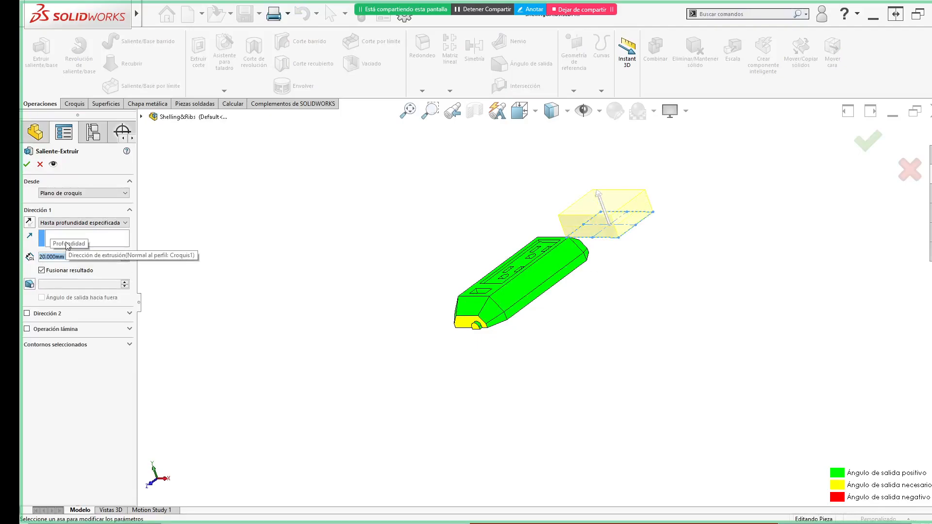
click(30, 284)
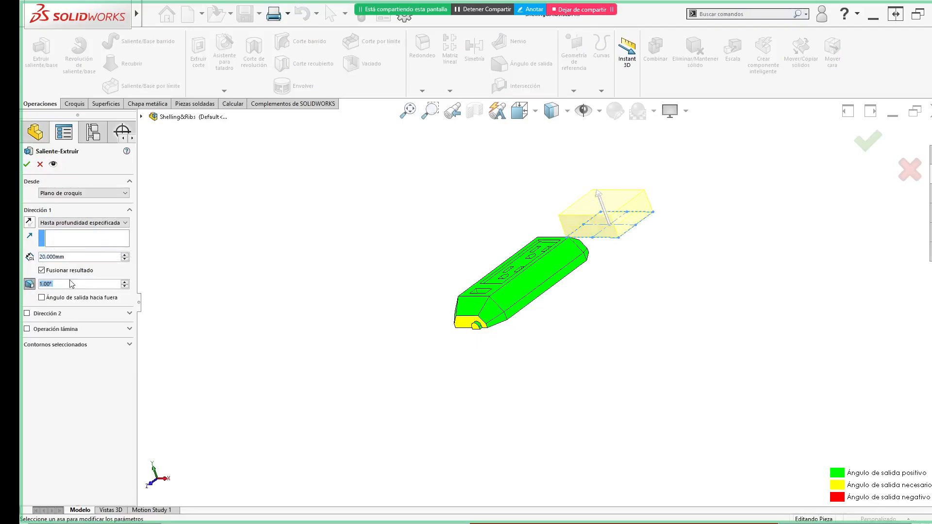
text(2)
key(Return)
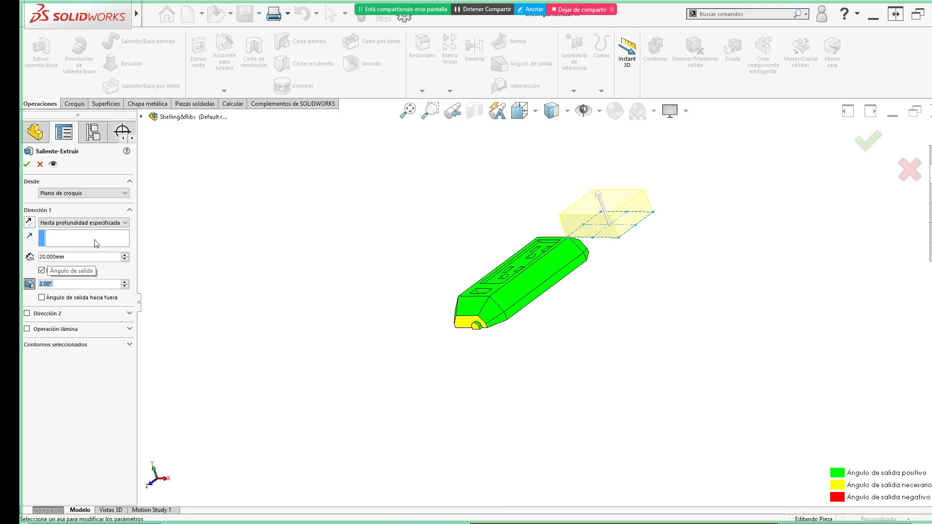
- Try extrusion draft angles of 4° and 12°, and inspect the tapered preview from several sides
click(124, 282)
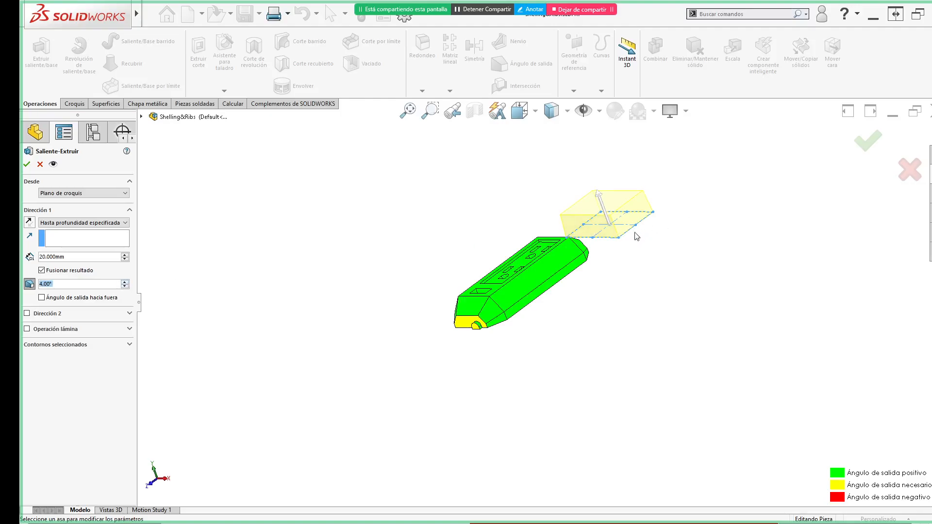
scroll(622, 230, down, 2)
scroll(622, 230, down, 1)
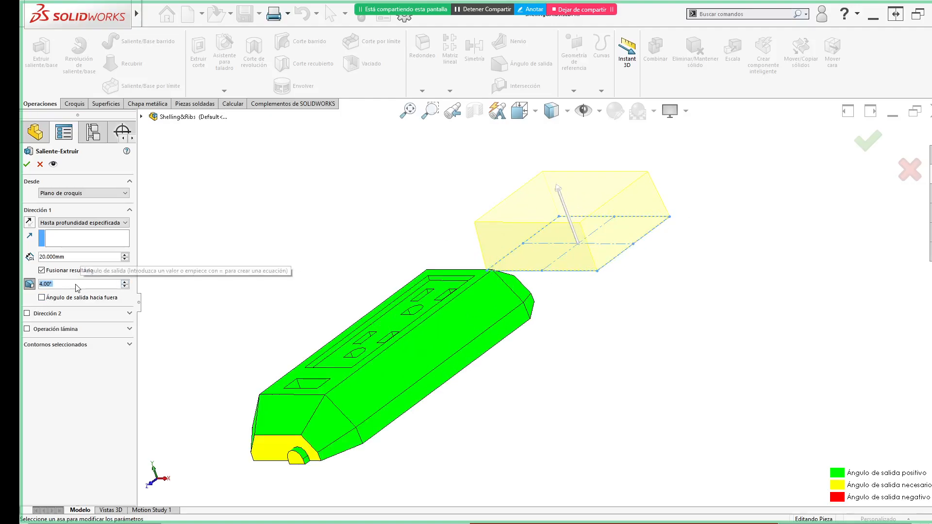
text(12)
key(Return)
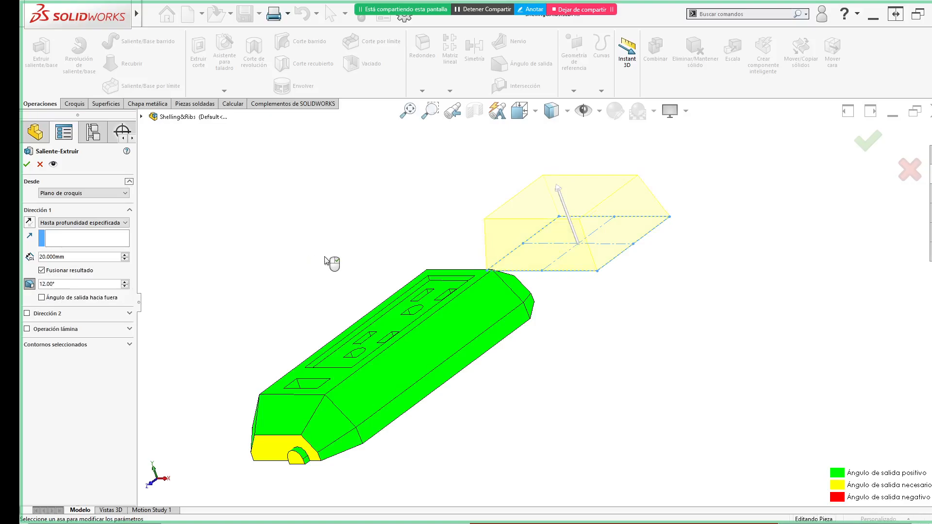
middle_drag(380, 264, 381, 323)
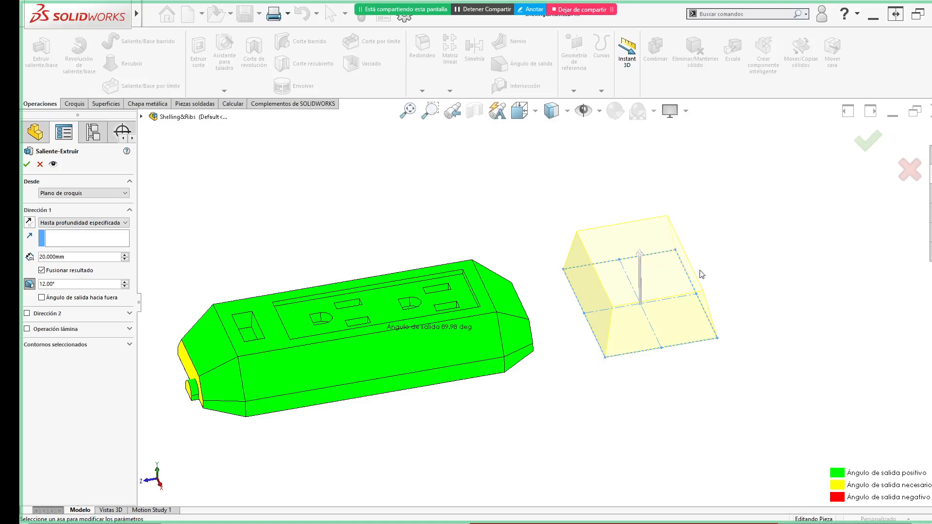
middle_drag(545, 406, 695, 360)
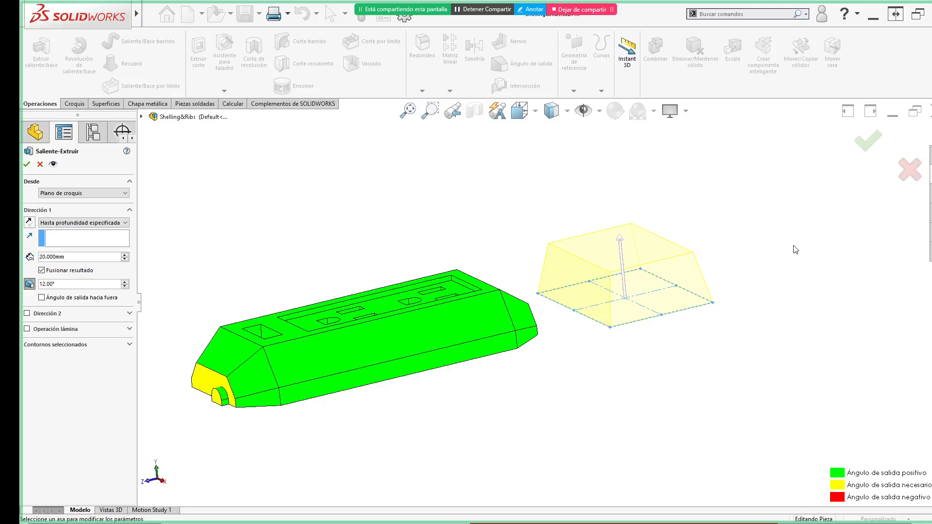
- Cancel the boss extrude and delete the rectangle sketch Croquis1
click(910, 169)
click(464, 242)
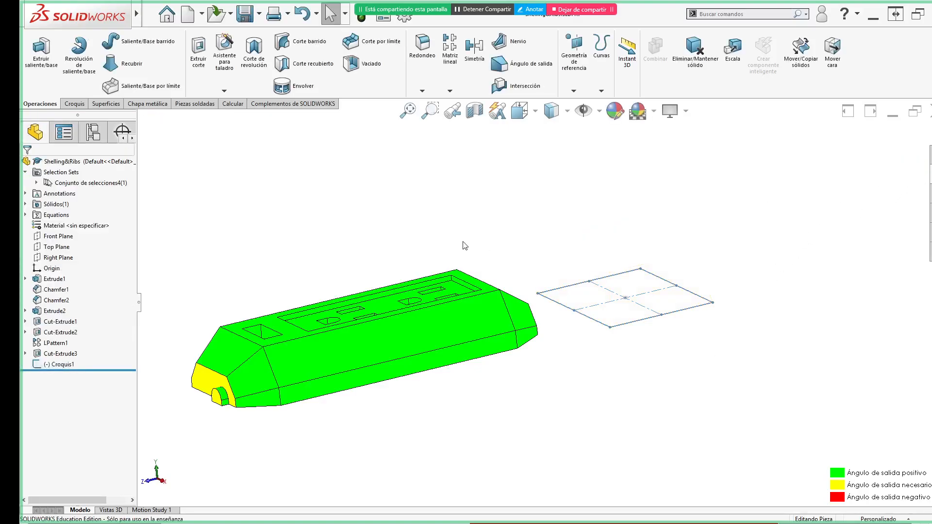
click(75, 362)
key(Delete)
click(361, 189)
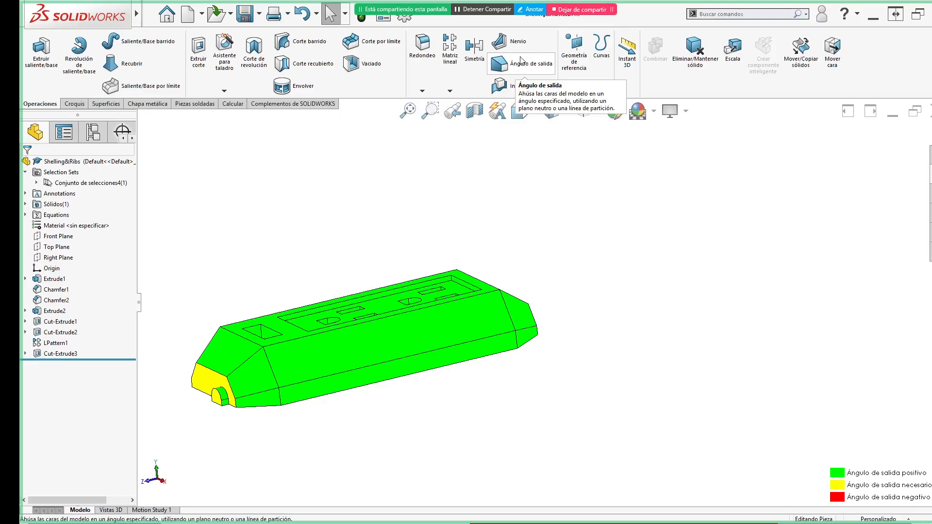
- Start a neutral-plane Draft feature at 2° and use the bottom face from Conjunto de selecciones4 as the neutral plane
click(520, 62)
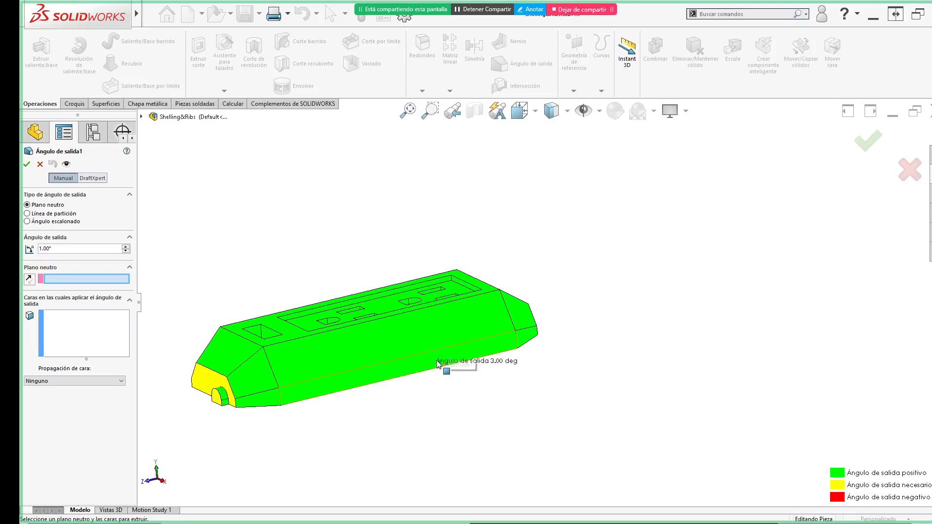
scroll(305, 362, up, 2)
key(ctrl+7)
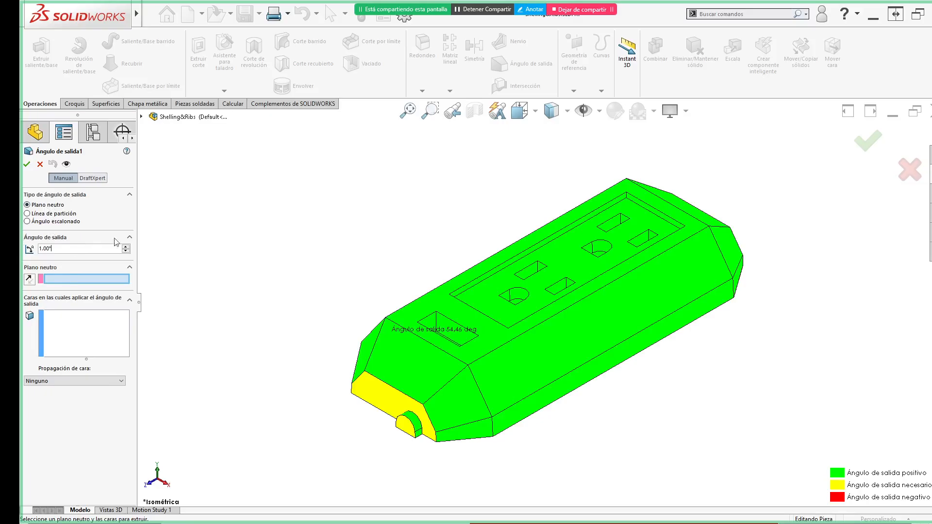
drag(73, 249, 29, 246)
text(2)
key(Return)
click(142, 118)
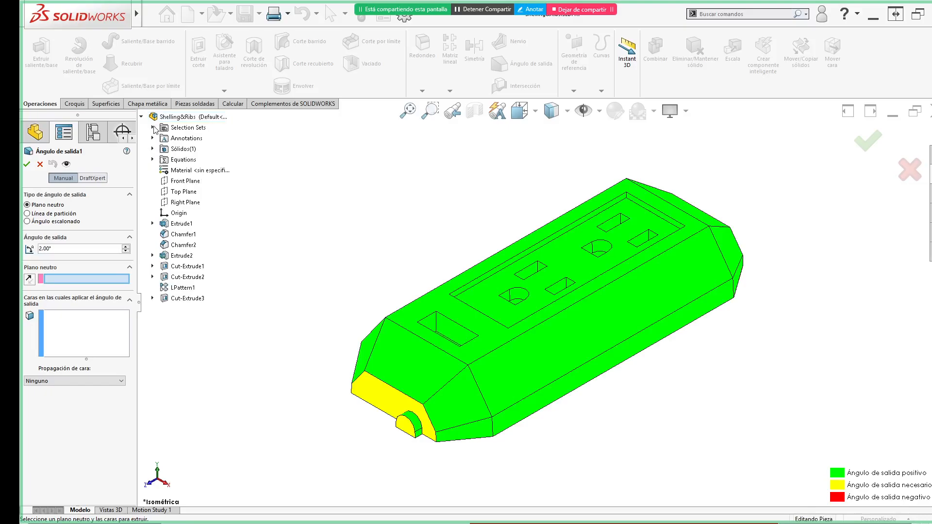
click(153, 128)
click(202, 140)
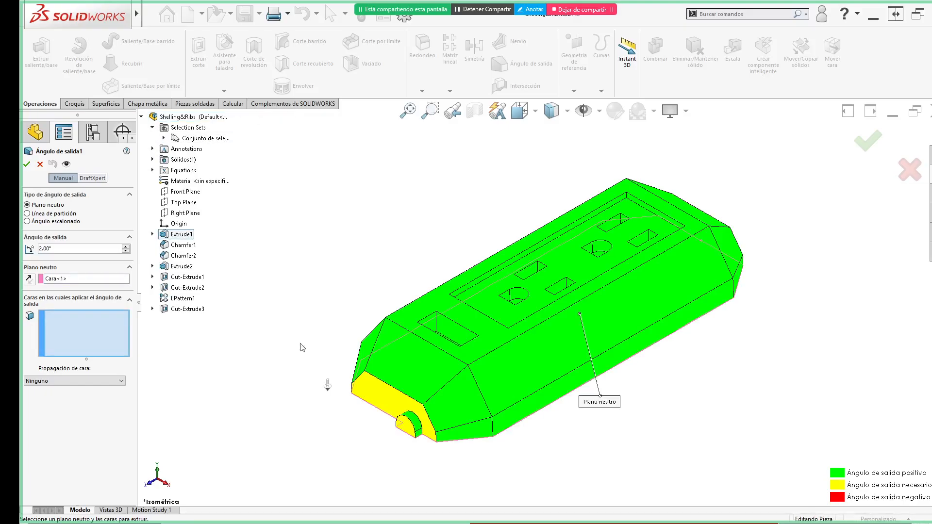
- Add the yellow vertical end face and the front face of its small rounded boss to the faces to draft
middle_drag(290, 379, 274, 292)
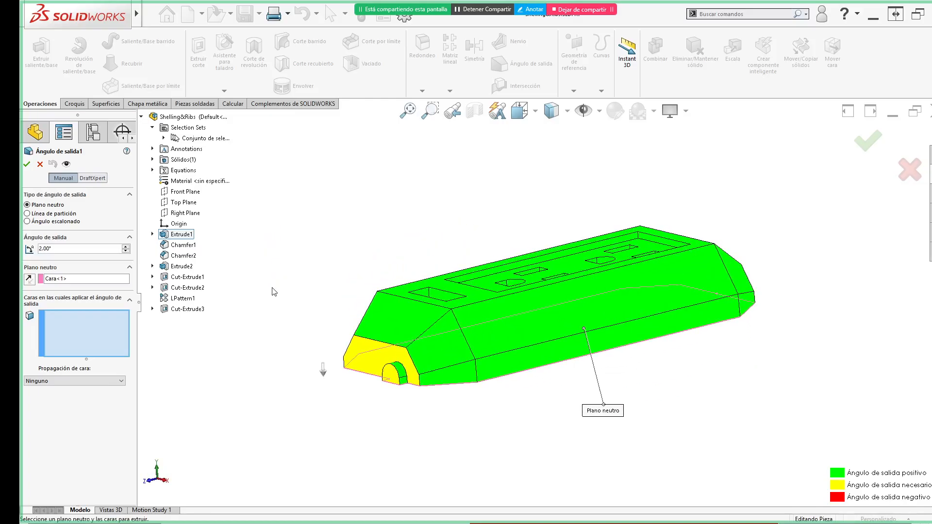
click(104, 339)
click(372, 356)
scroll(363, 384, down, 3)
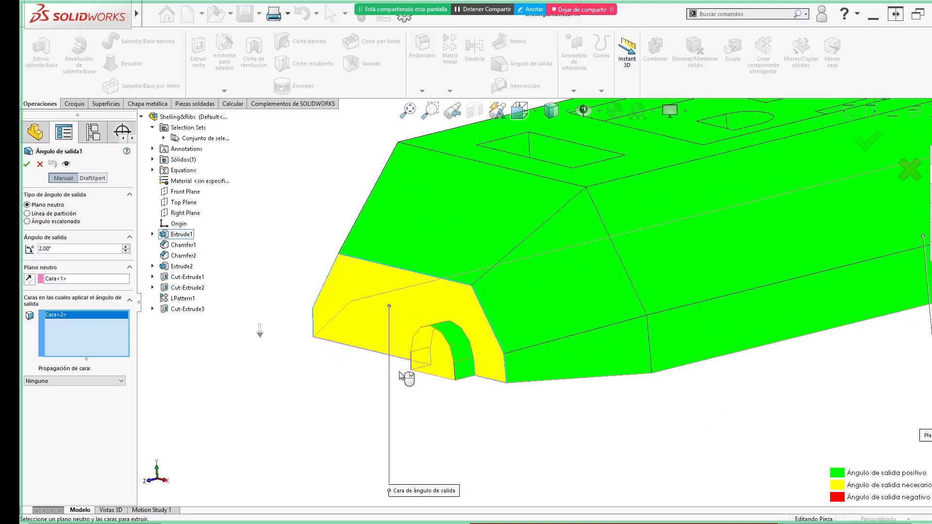
click(442, 361)
scroll(452, 362, up, 3)
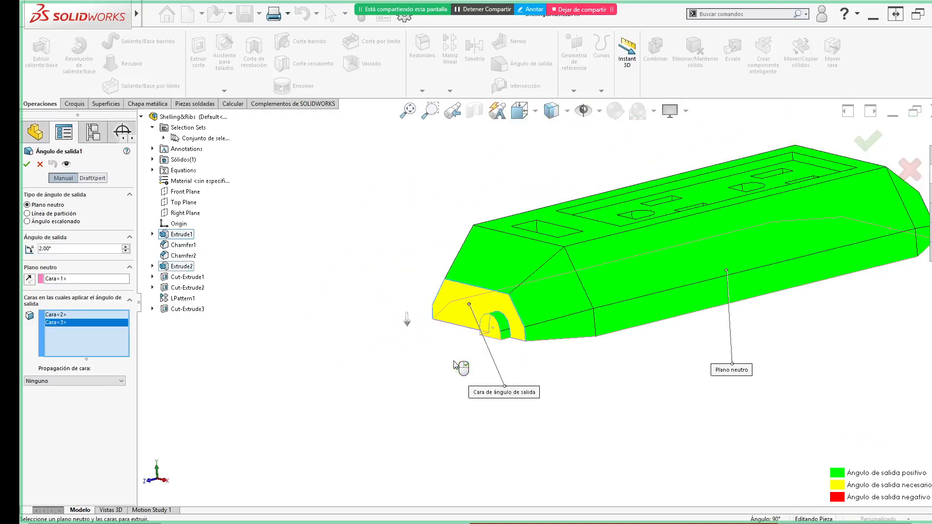
- Add the vertical face at the opposite end of the body to the faces to draft and create the draft feature
middle_drag(758, 326, 672, 291)
click(675, 290)
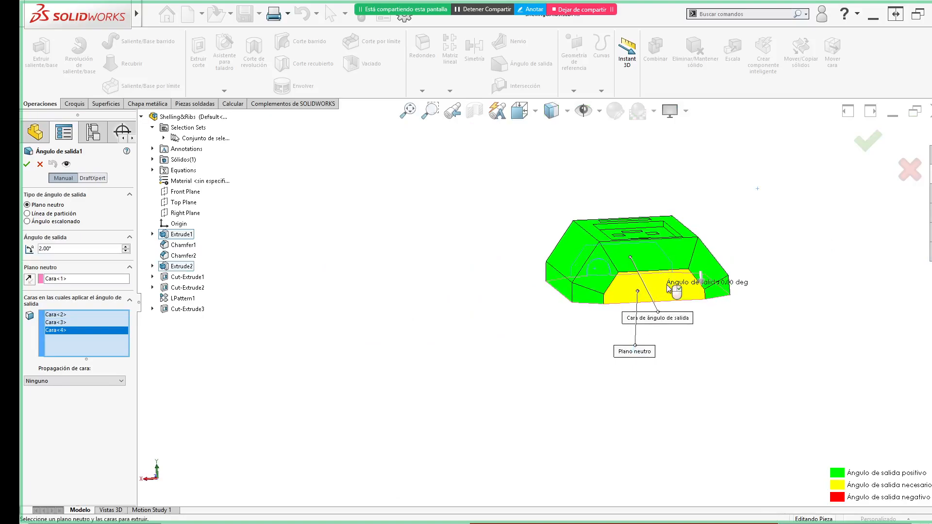
middle_drag(387, 346, 517, 370)
middle_drag(592, 364, 510, 393)
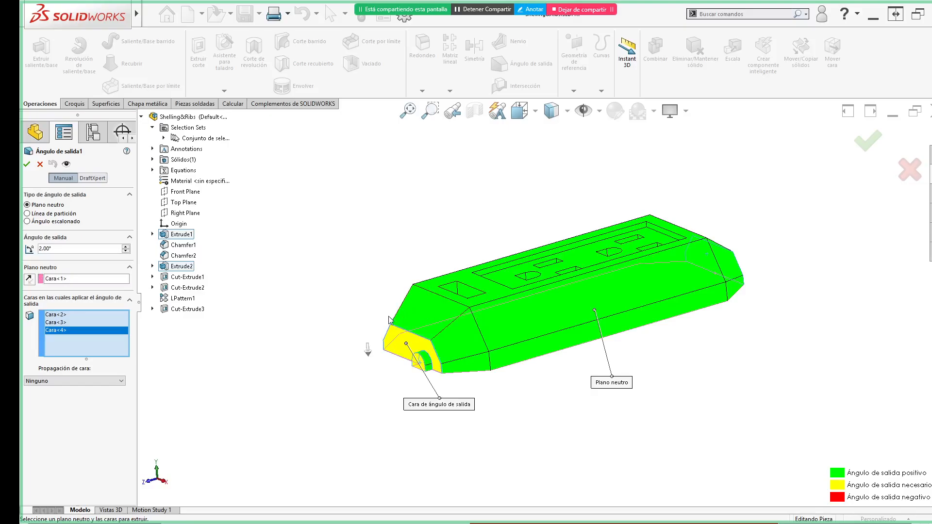
scroll(381, 341, down, 2)
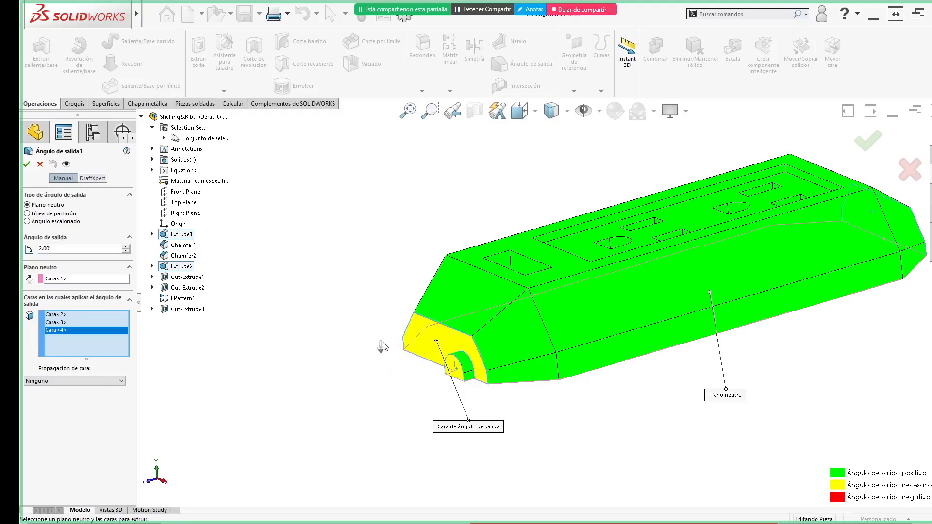
click(381, 345)
key(ctrl)
key(ctrl)
key(ctrl)
key(ctrl)
click(28, 165)
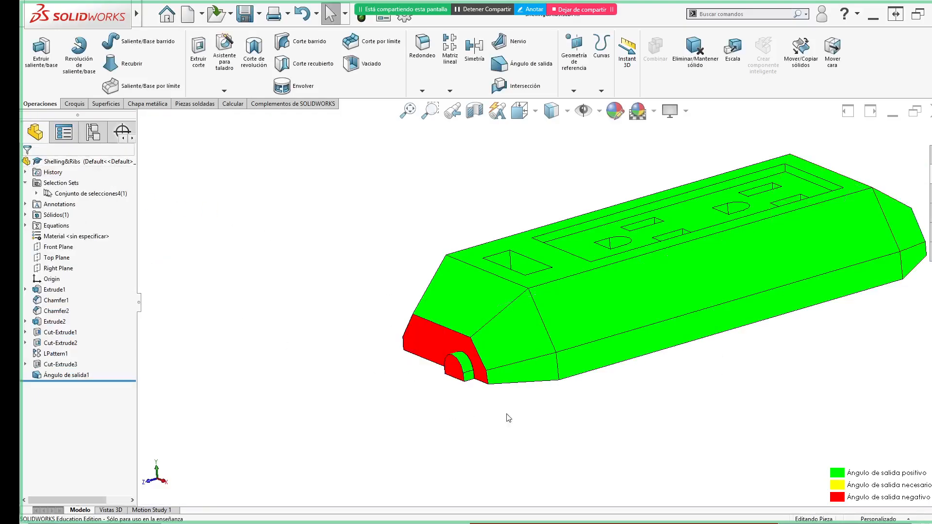
- Examine the slope of the drafted faces at both ends in the left view, and check the end face's draft angle in the isometric view
key(ctrl+3)
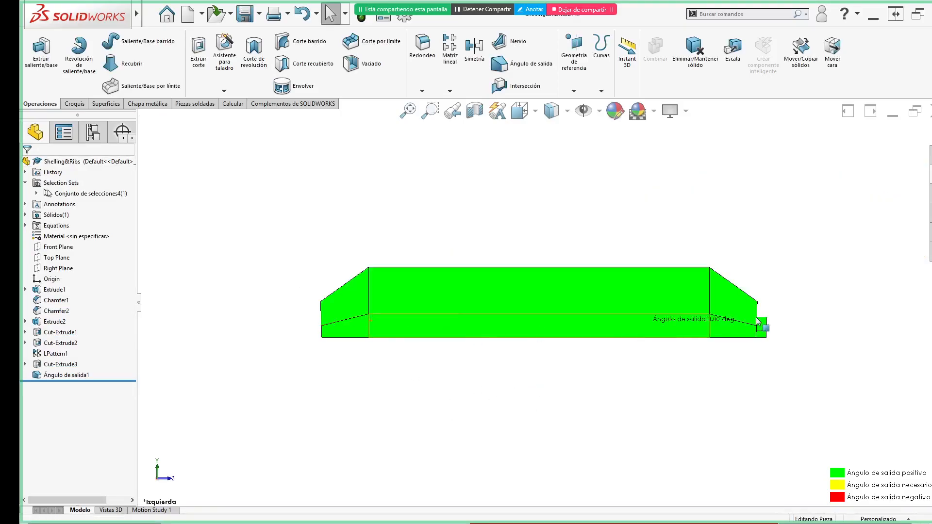
scroll(748, 317, down, 6)
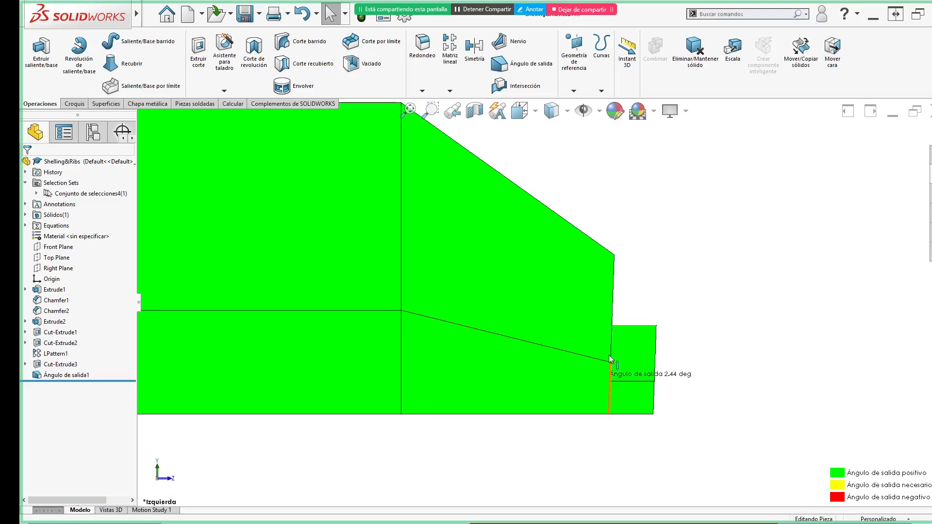
scroll(620, 262, up, 1)
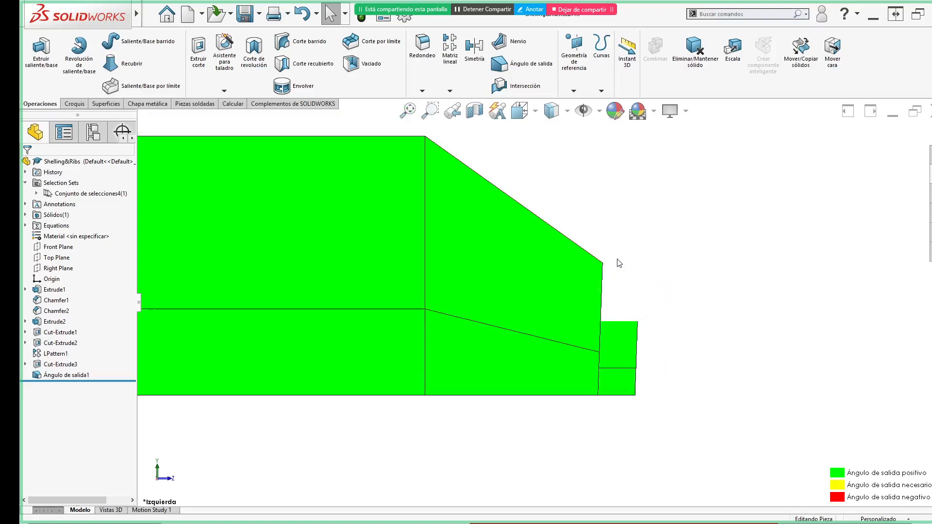
scroll(619, 263, up, 3)
ctrl+middle_drag(333, 343, 527, 360)
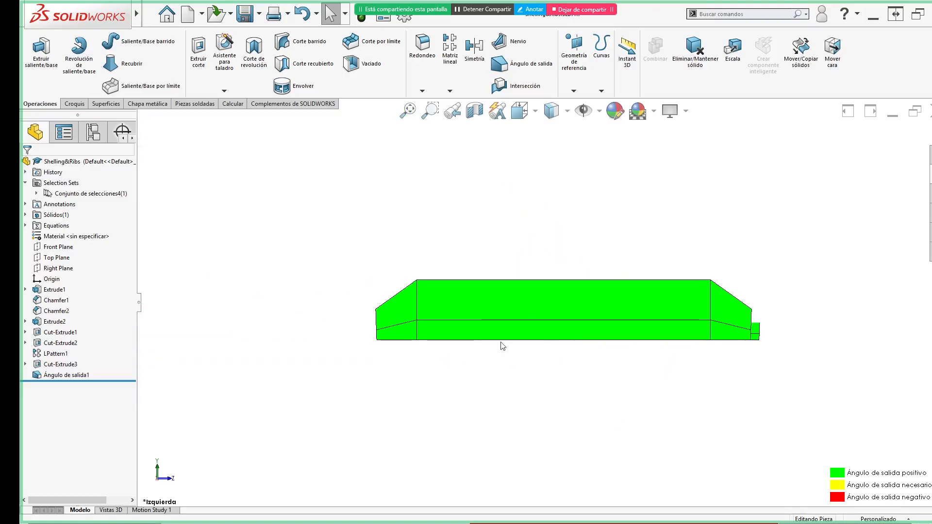
scroll(402, 333, down, 5)
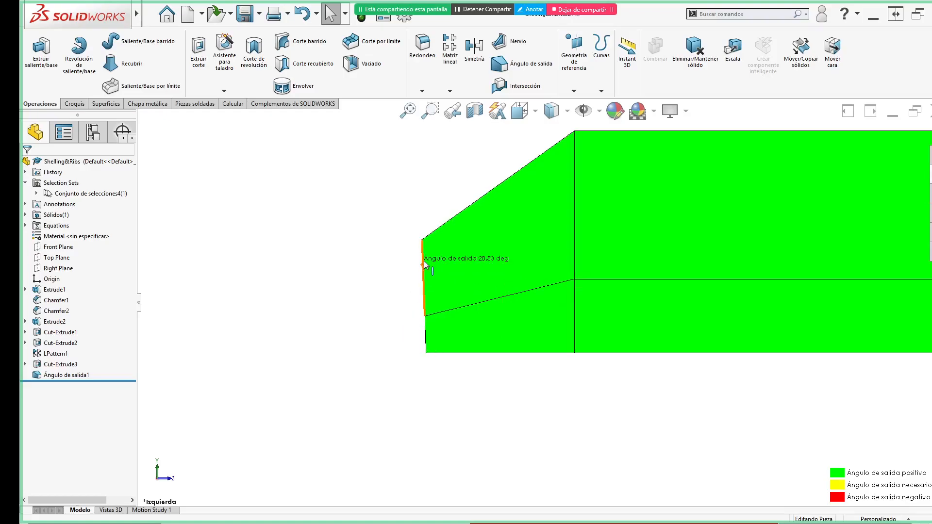
scroll(613, 385, up, 6)
ctrl+middle_drag(858, 351, 548, 367)
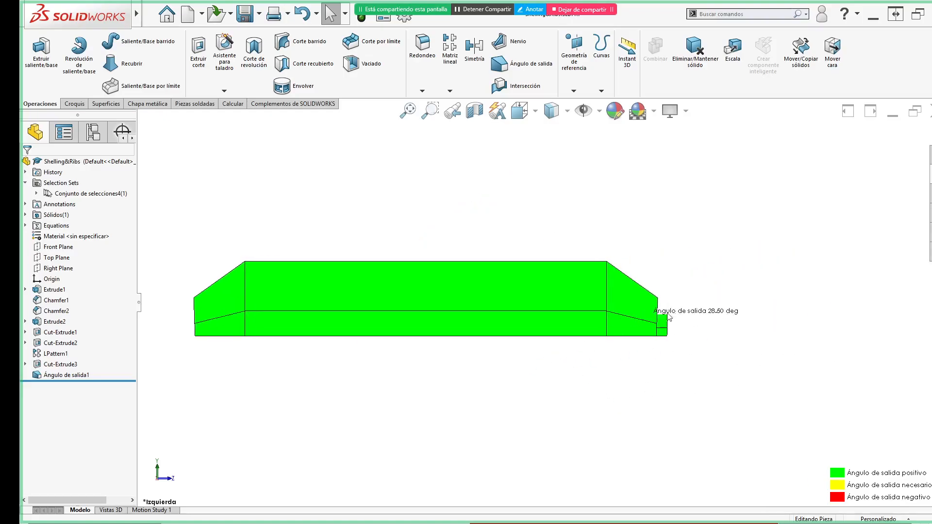
scroll(662, 316, down, 5)
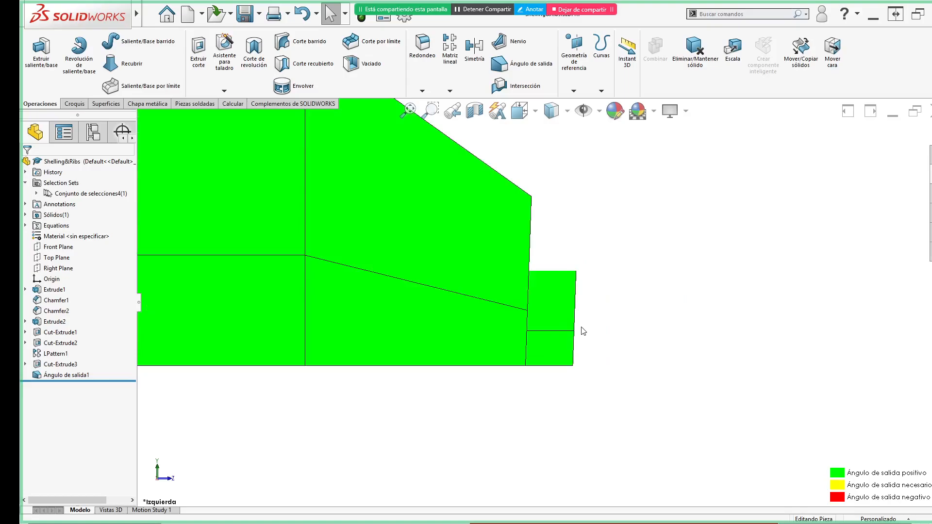
key(ctrl)
key(ctrl)
key(ctrl+7)
mouse_move(397, 395)
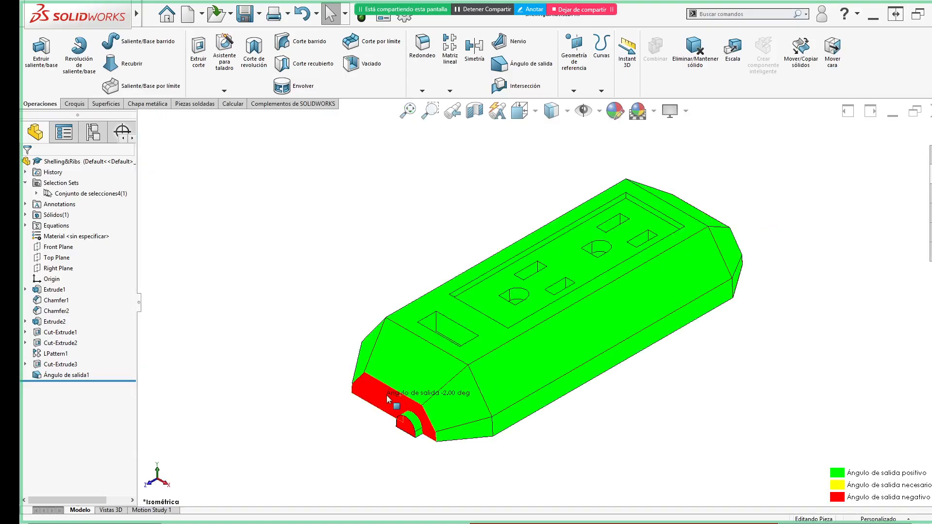
- Edit the Ángulo de salida1 draft feature and reverse its draft direction
click(92, 375)
click(92, 348)
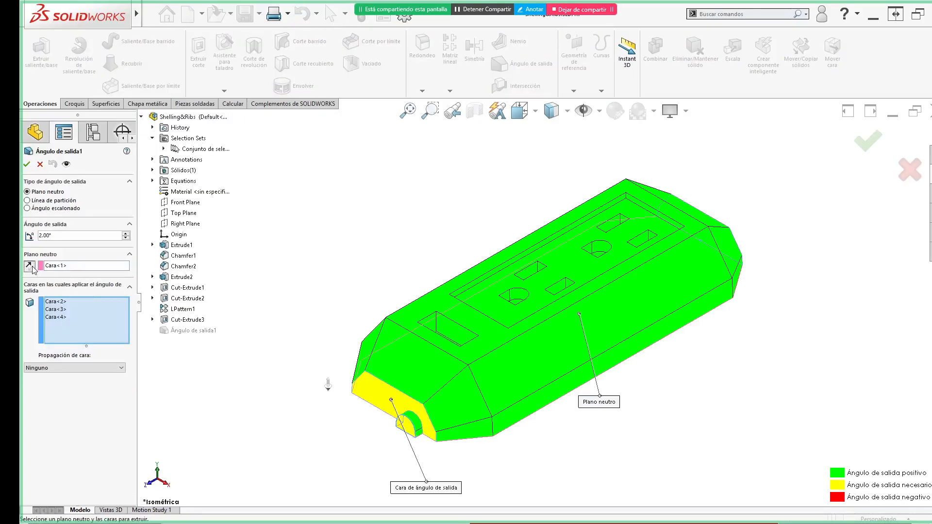
click(27, 164)
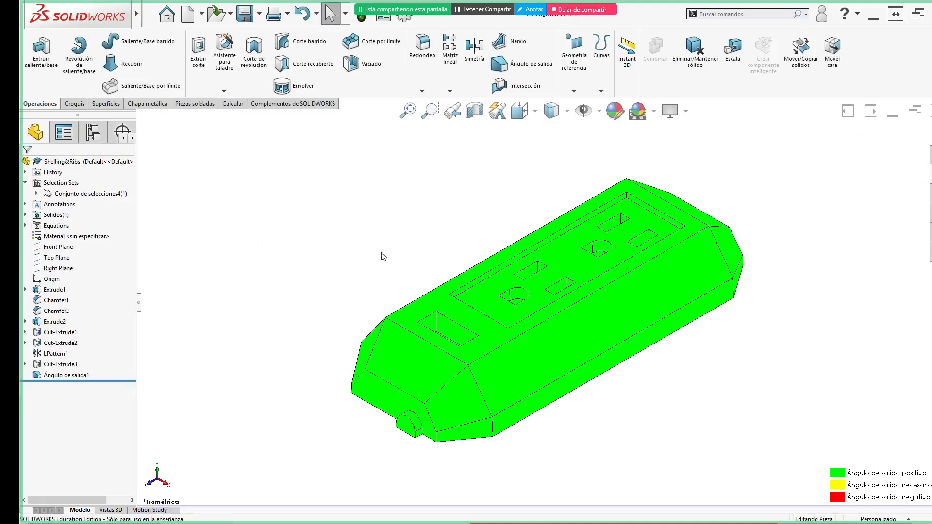
middle_drag(585, 437, 627, 396)
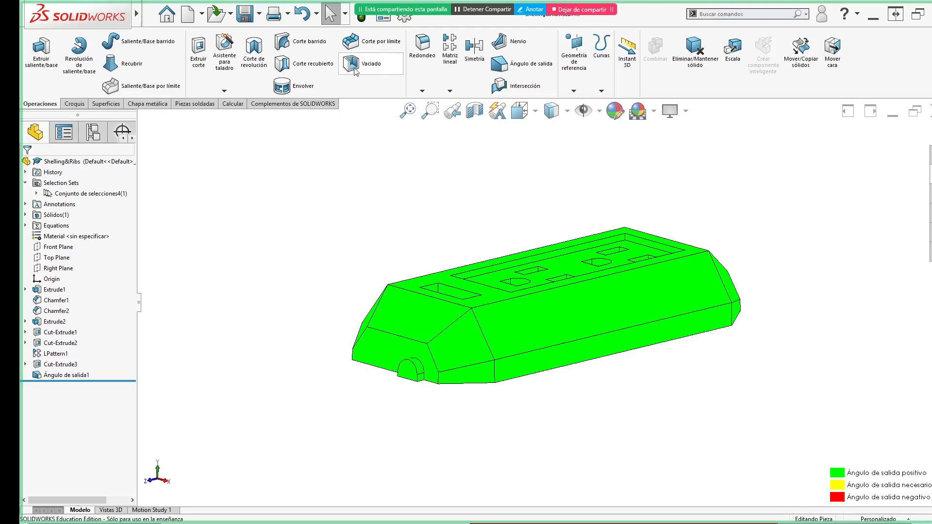
key(ctrl+7)
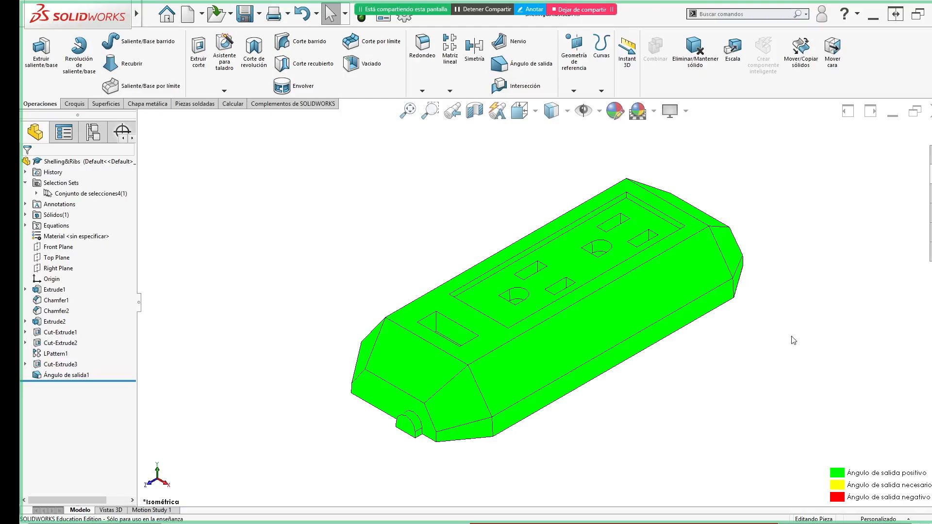
- Sketch a center rectangle of about 53 by 39 mm on the Top Plane, clear of the power strip body
scroll(792, 337, up, 3)
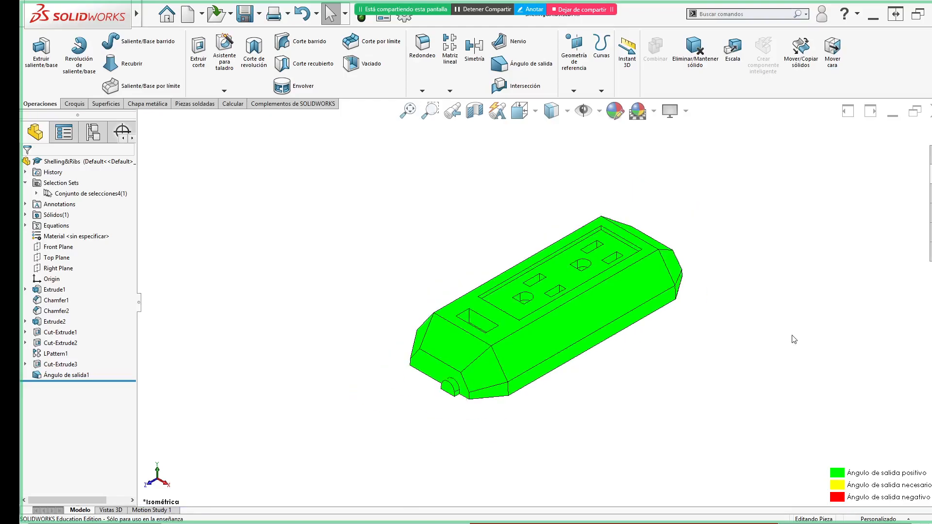
ctrl+middle_drag(670, 235, 543, 294)
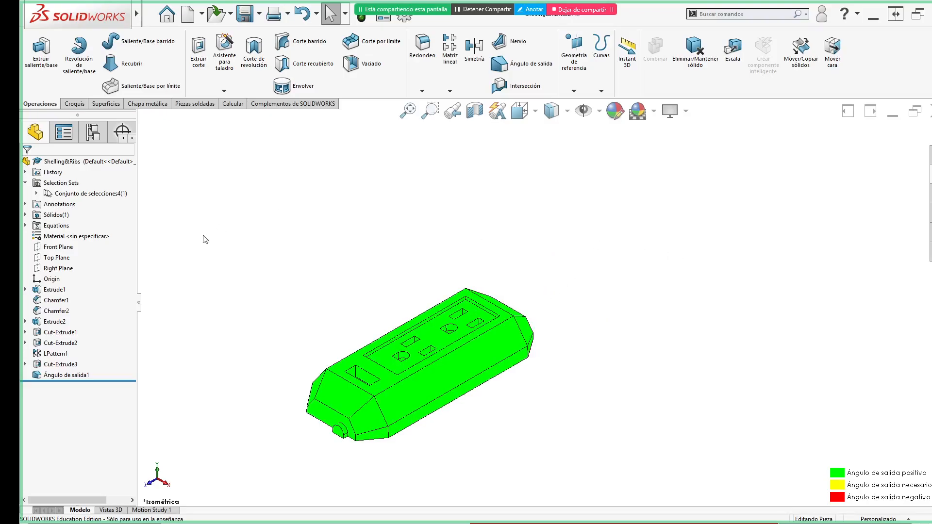
click(57, 261)
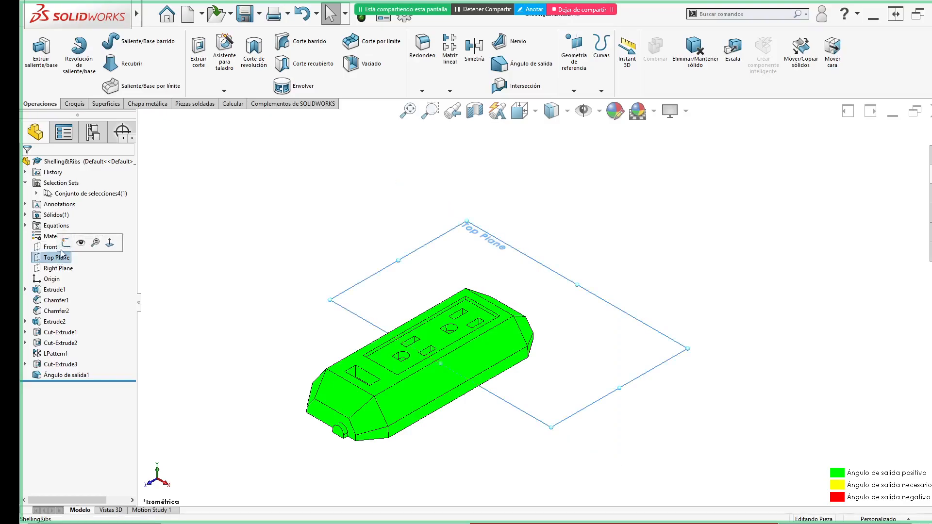
click(68, 242)
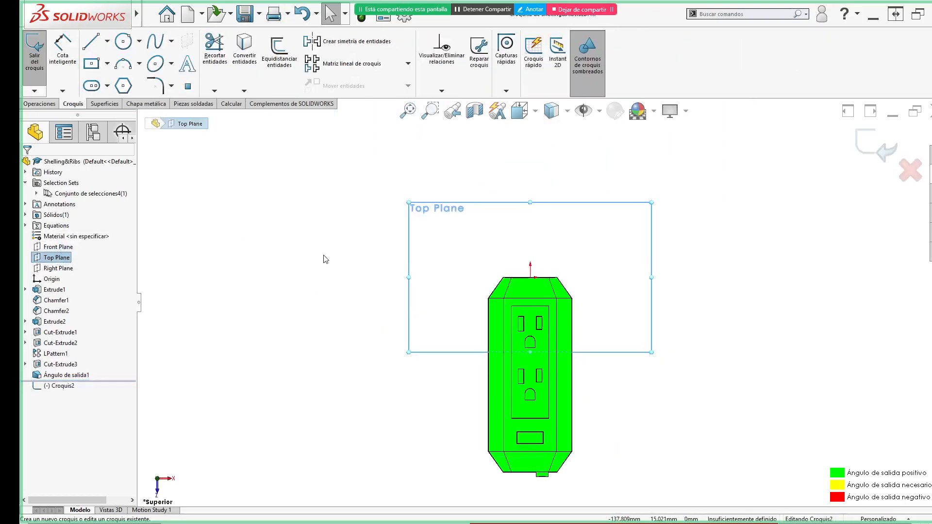
click(325, 260)
click(92, 64)
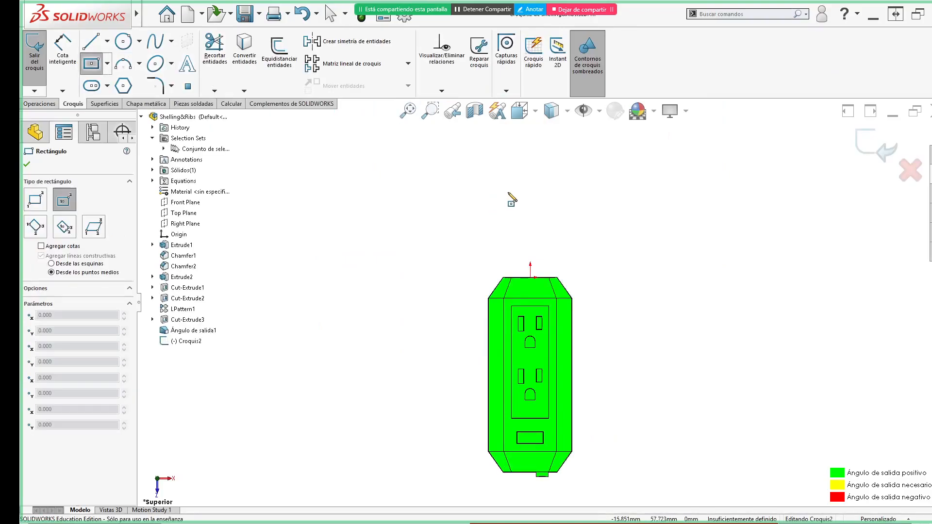
click(527, 194)
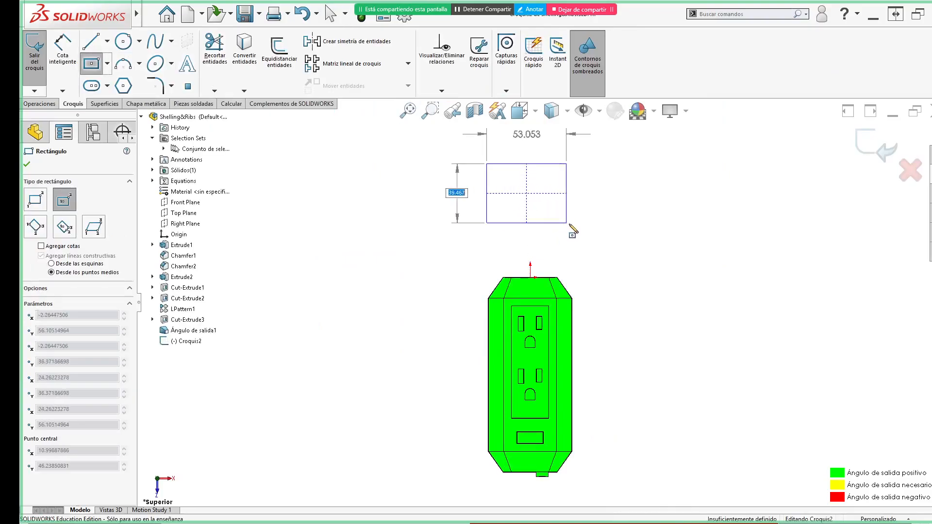
click(567, 223)
key(Escape)
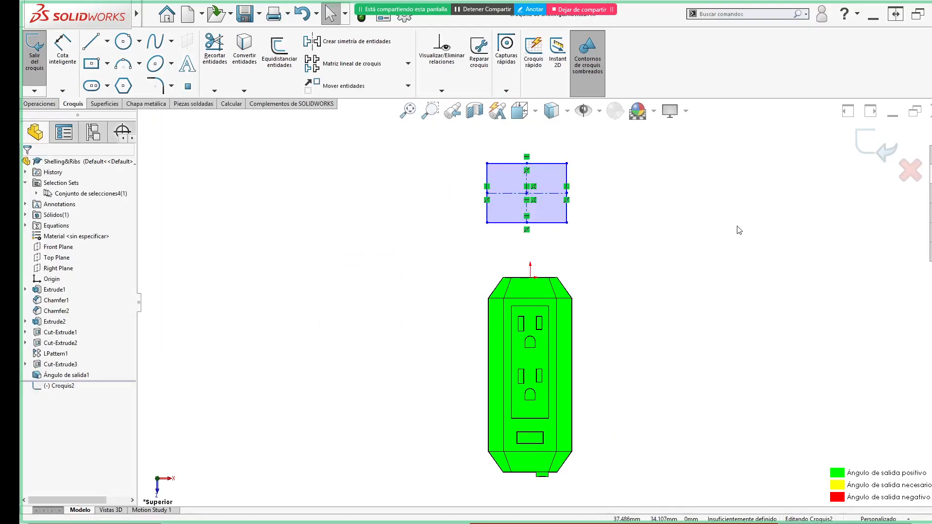
- Extrude the rectangle sketch upward 20 mm as a boss without draft
middle_drag(630, 313, 585, 170)
key(ctrl+b)
key(s)
click(777, 319)
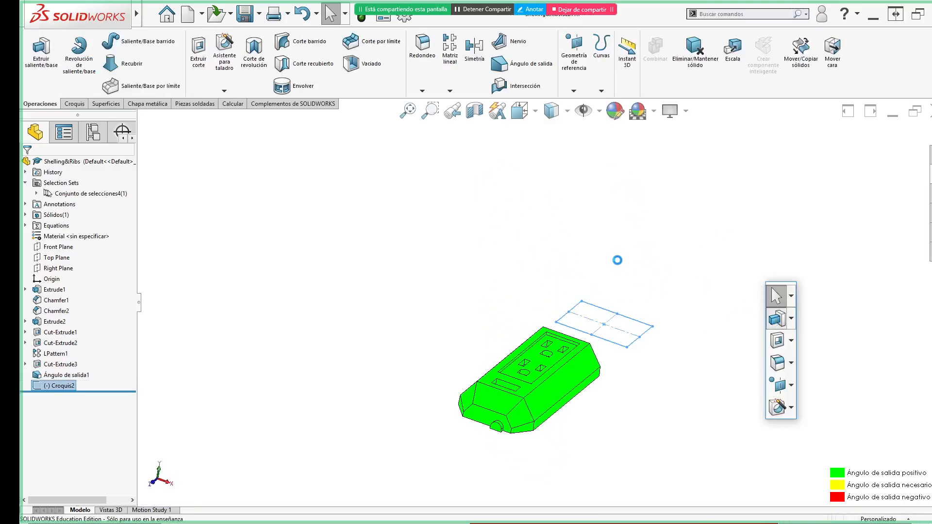
text(20)
key(Return)
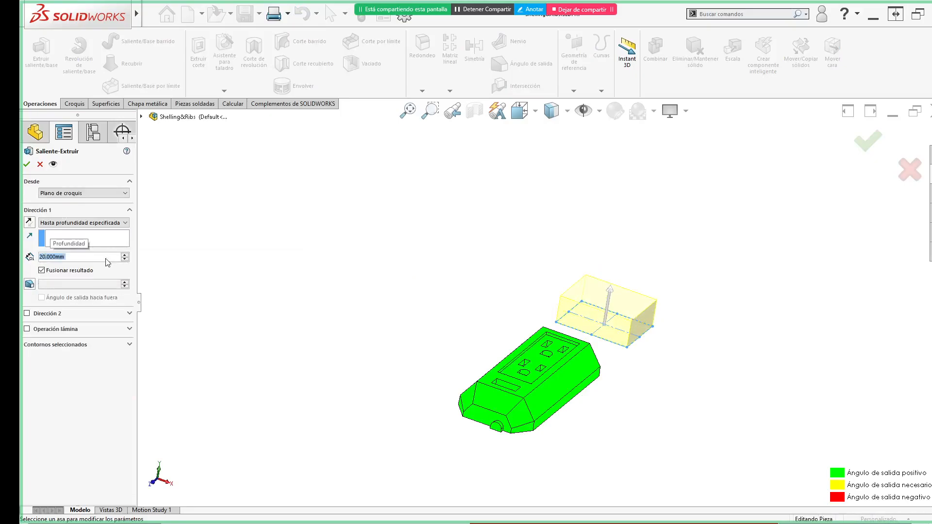
click(869, 142)
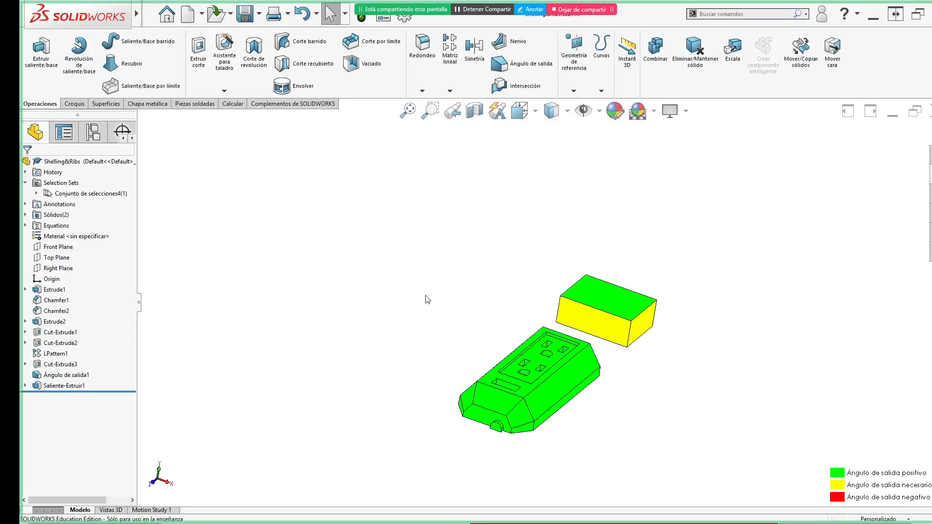
- Start a 12° neutral-plane draft using the new block's bottom face as the neutral plane, with the direction reversed
middle_drag(433, 303, 412, 278)
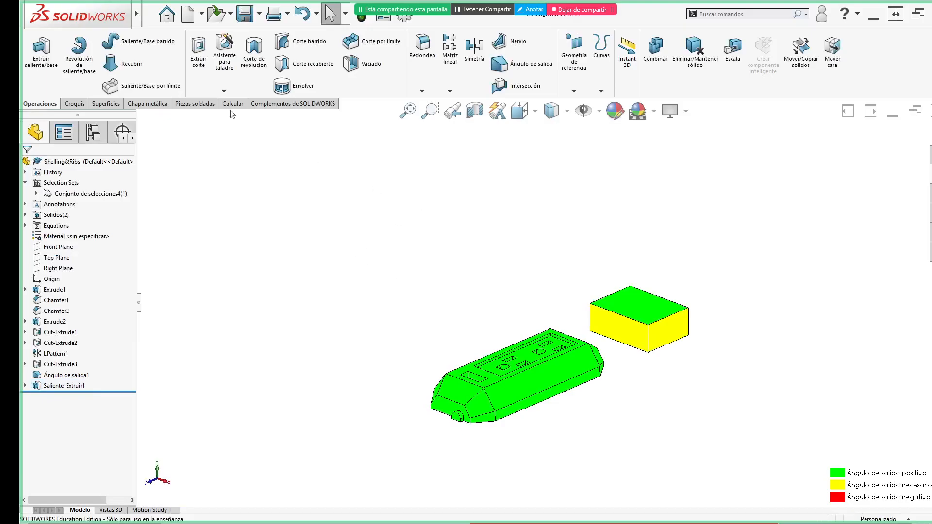
click(532, 66)
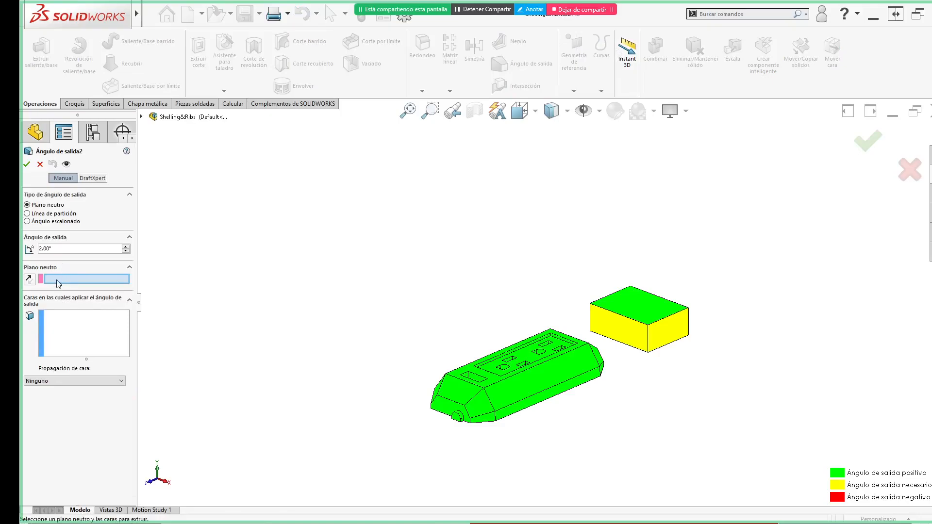
middle_drag(637, 418, 655, 390)
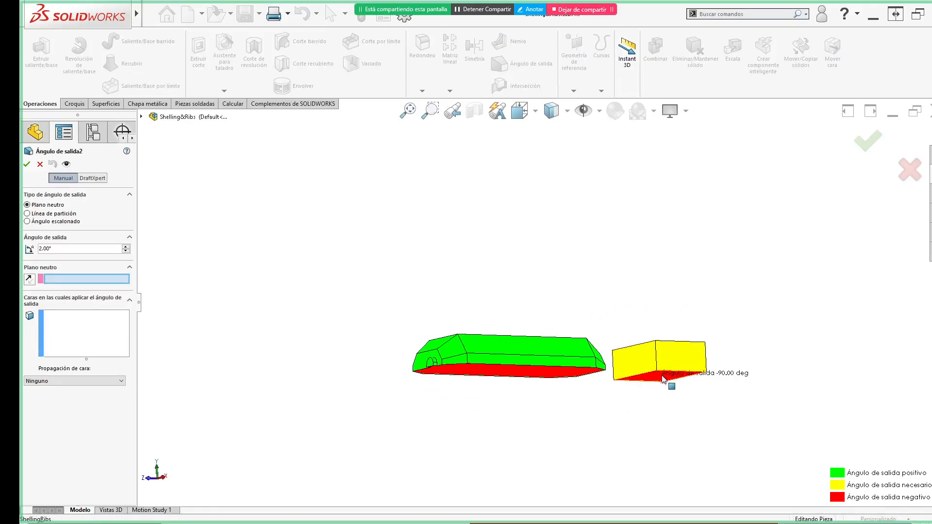
click(657, 389)
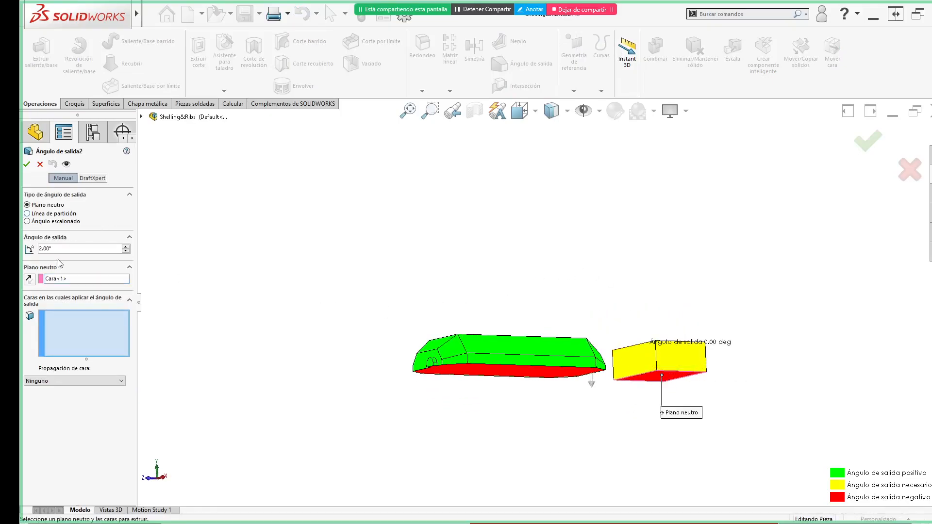
click(29, 280)
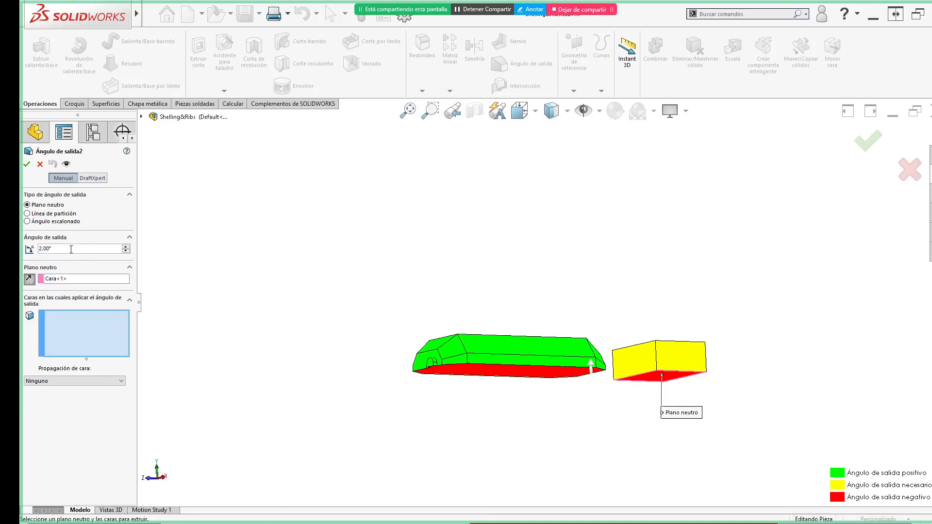
text(12)
key(Return)
- Apply the 12° neutral-plane draft to two side faces of the rectangular block
middle_drag(504, 270, 496, 302)
click(636, 350)
middle_drag(636, 350, 638, 371)
click(711, 344)
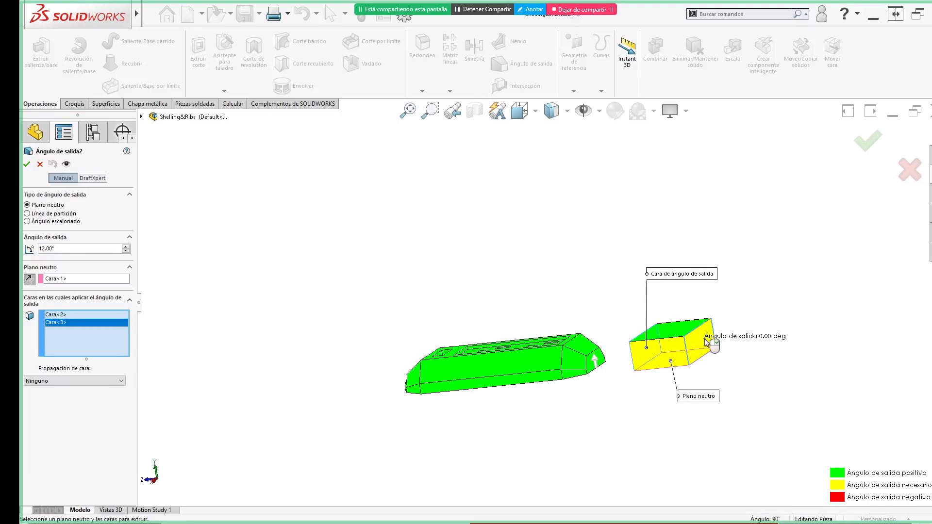
middle_drag(764, 270, 780, 275)
click(868, 141)
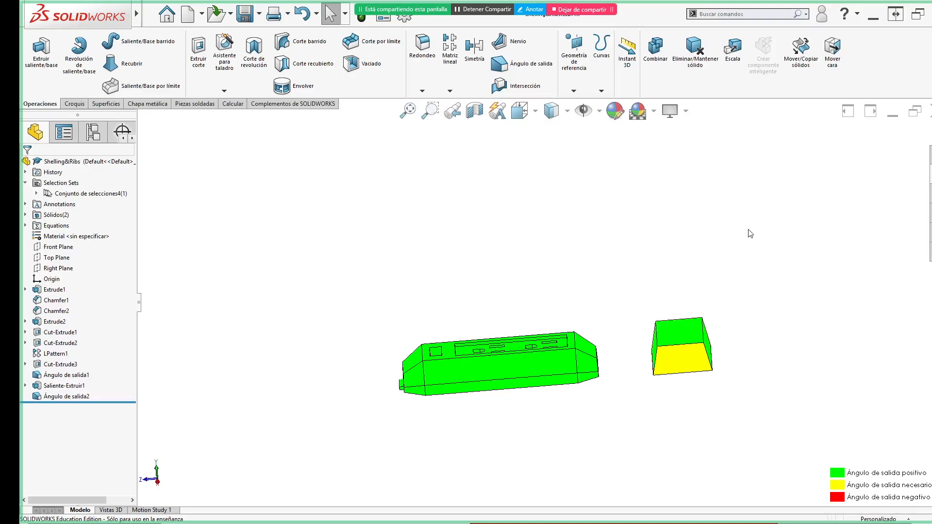
middle_drag(582, 248, 726, 261)
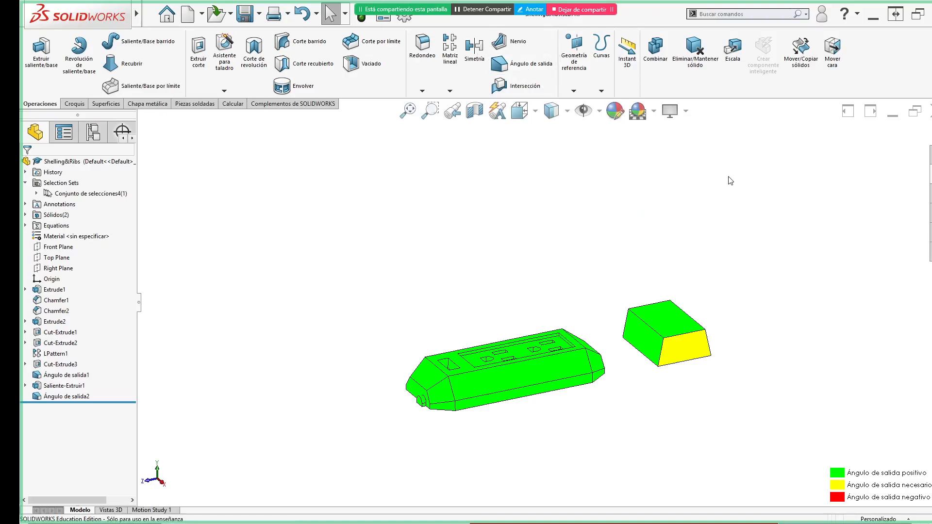
- Switch to the Módulo 7 PDF in Acrobat Reader and read through the draft pages to the Operación de vaciado instructions on page 10
key(XF86AudioRaiseVolume)
key(XF86AudioRaiseVolume)
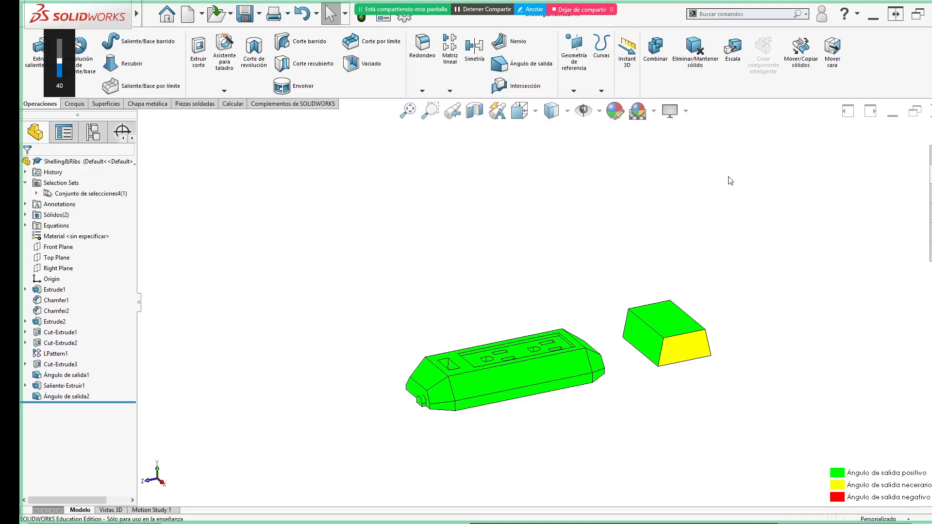
key(alt+Tab)
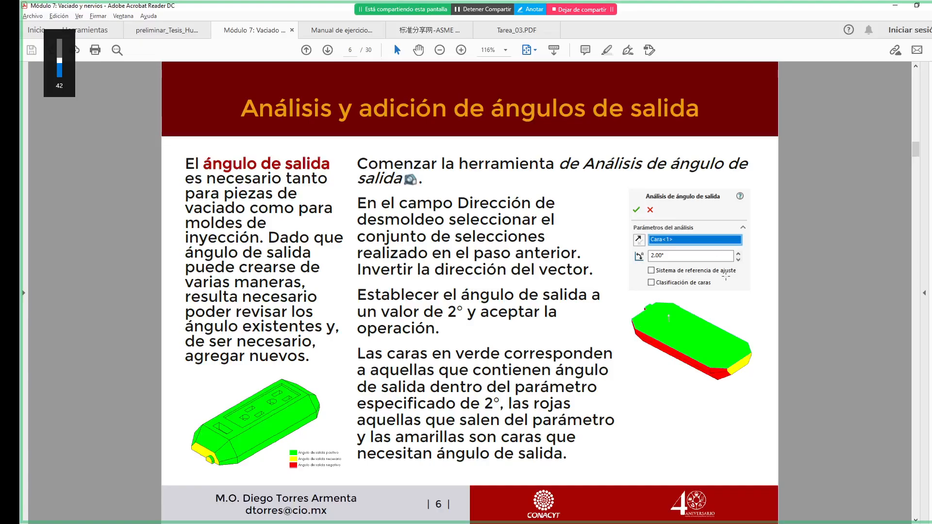
scroll(751, 321, down, 1)
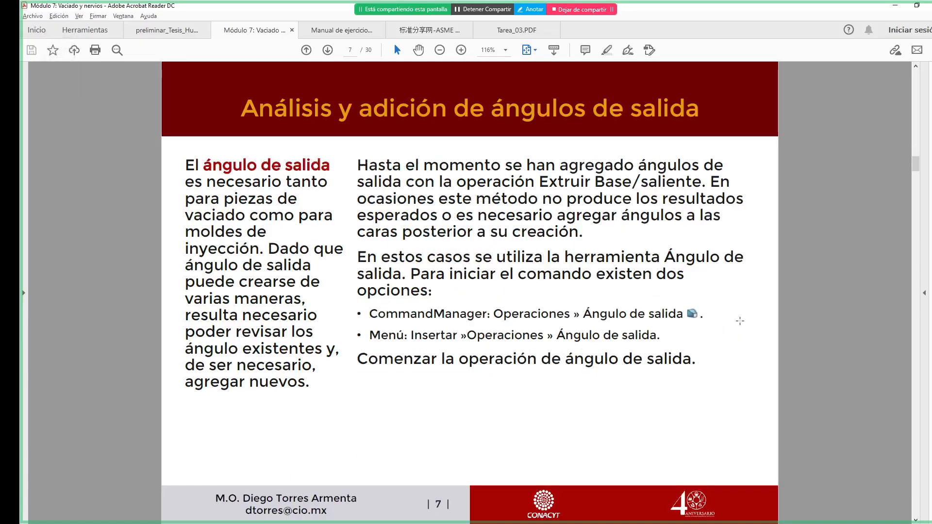
scroll(723, 316, down, 1)
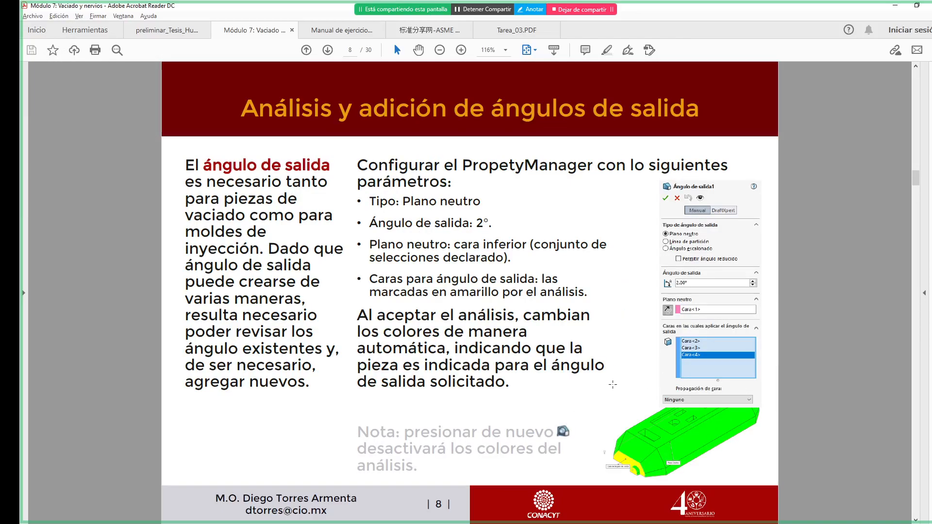
scroll(612, 385, down, 1)
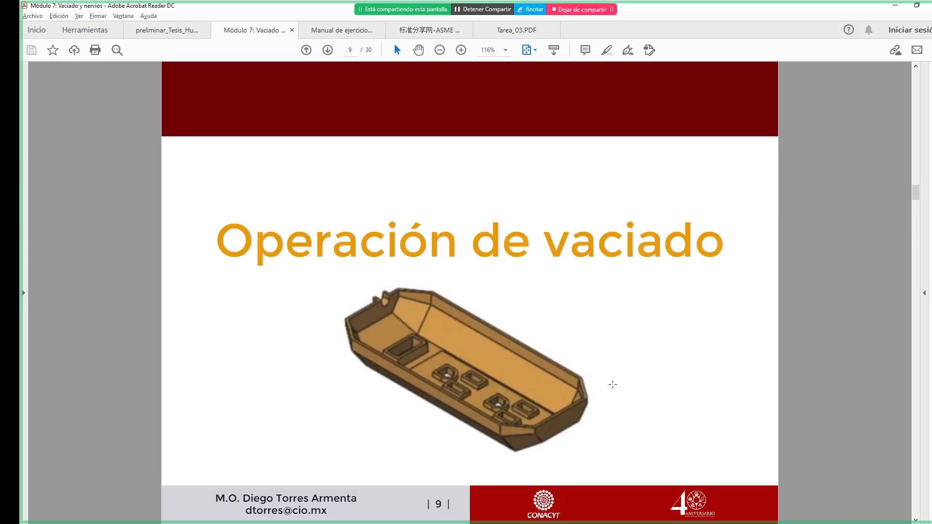
scroll(618, 384, down, 1)
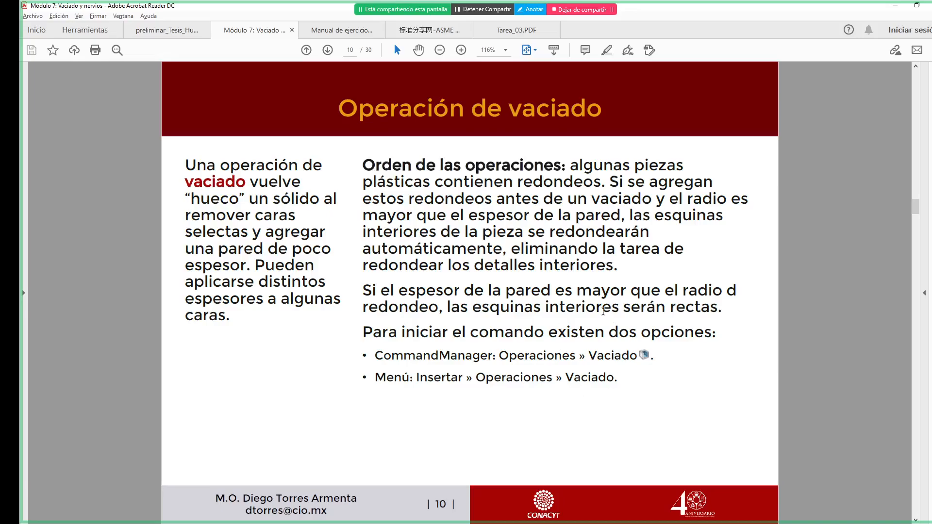
- Switch back to SOLIDWORKS and delete the block's draft Ángulo de salida2 and its extrusion Saliente-Extruir1
key(alt+Tab)
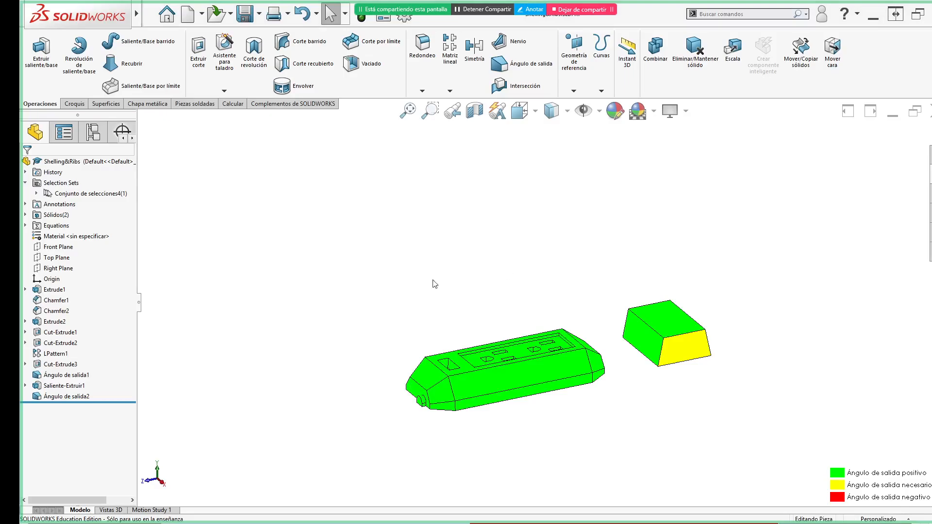
click(65, 397)
key(Delete)
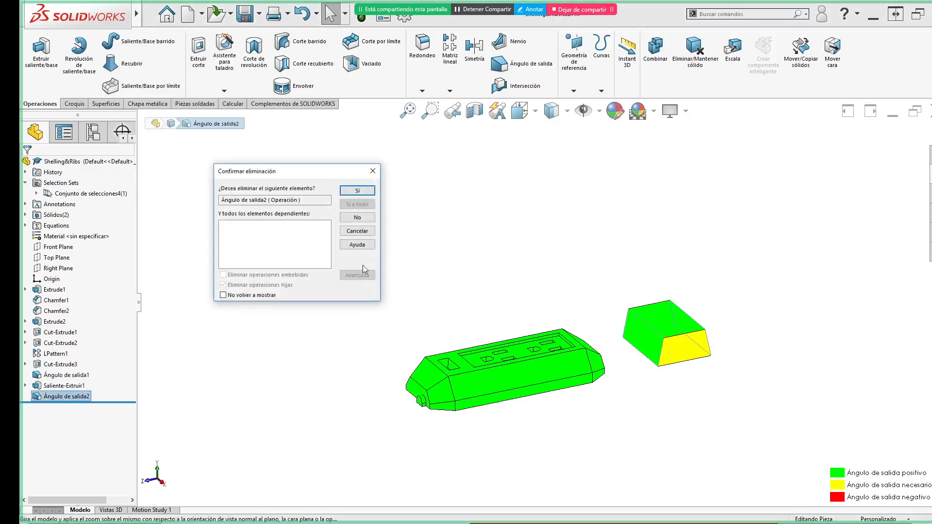
click(357, 191)
key(ctrl+7)
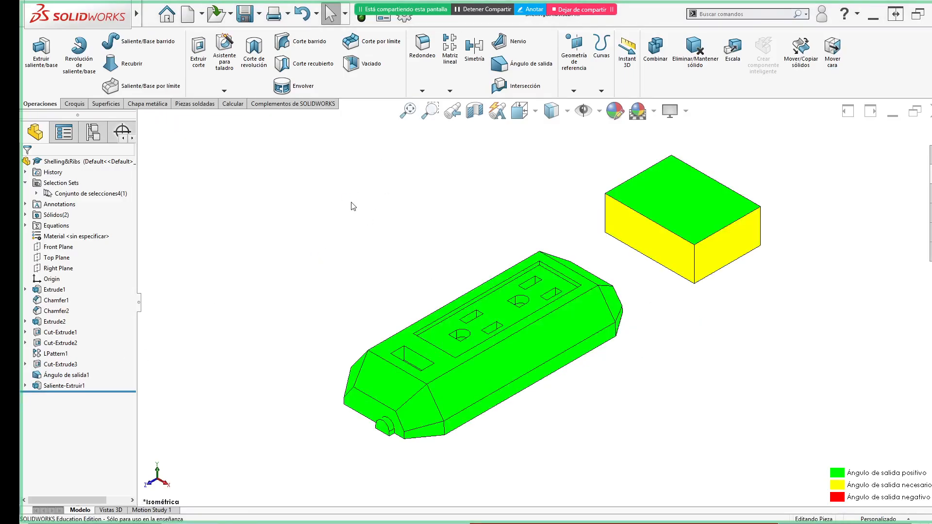
click(64, 385)
key(Delete)
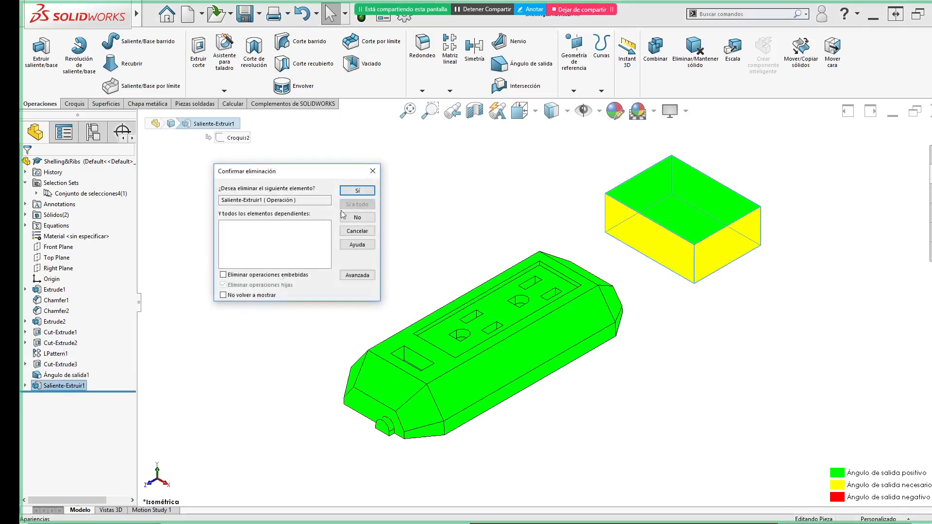
click(353, 192)
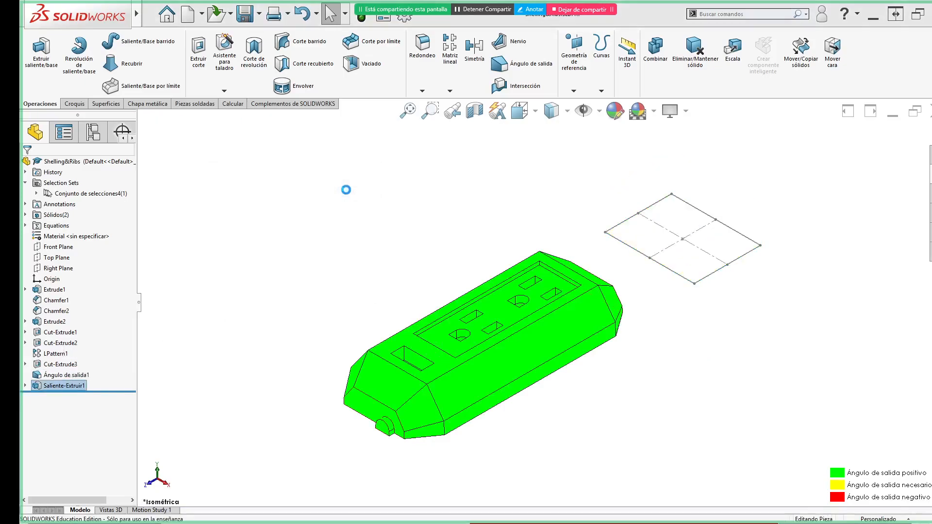
- Turn off the draft analysis colours and delete the leftover rectangle sketch Croquis2
click(233, 104)
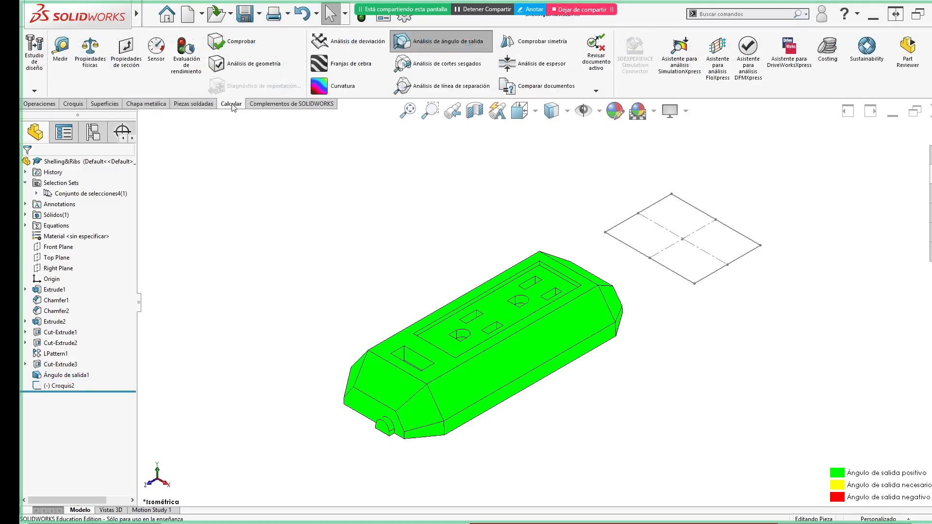
click(458, 43)
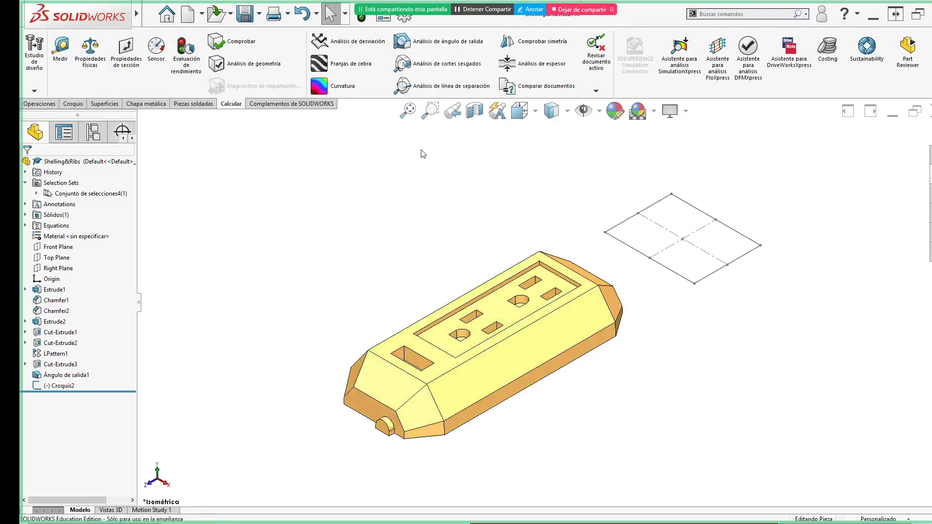
click(66, 384)
key(Delete)
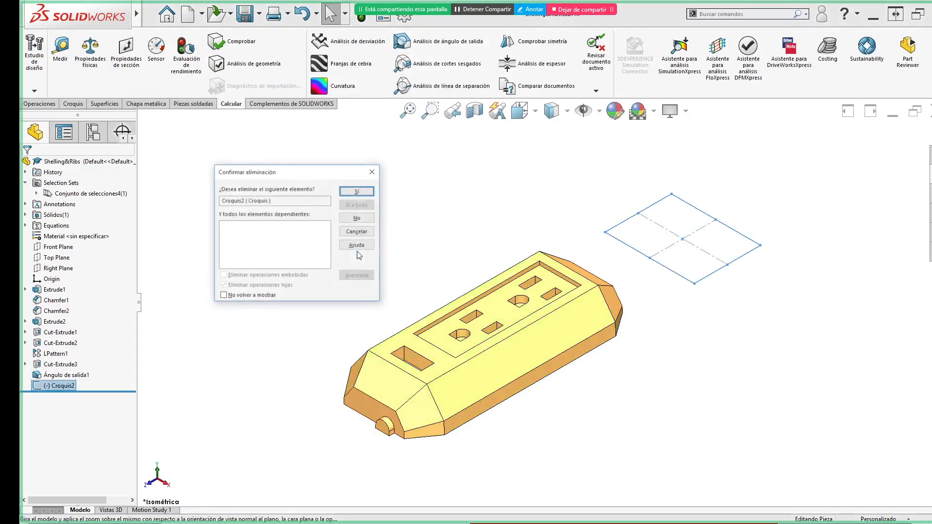
click(356, 189)
middle_drag(298, 271, 368, 251)
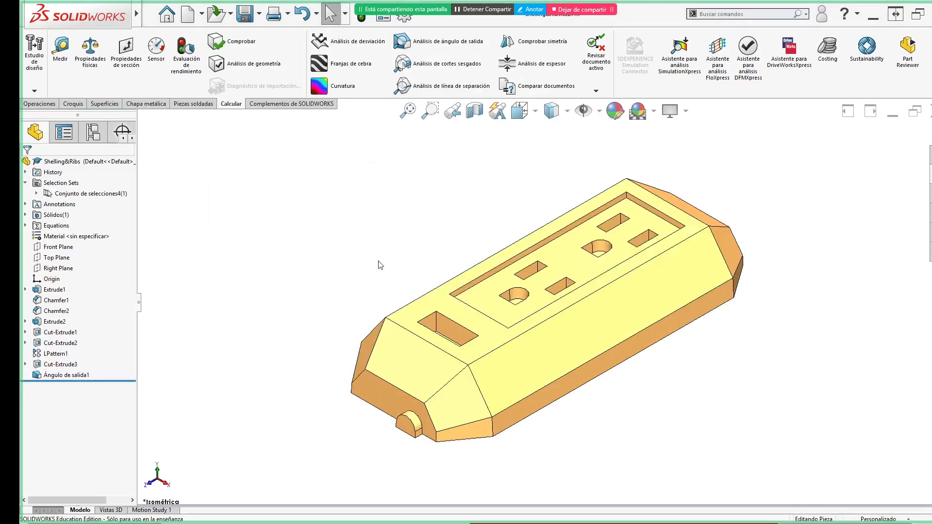
mouse_move(666, 454)
middle_down()
mouse_move(635, 260)
mouse_move(634, 396)
middle_up()
- Shell the power strip body with a 2 mm wall thickness, removing its flat bottom face, and inspect the hollow inside
key(alt+Tab)
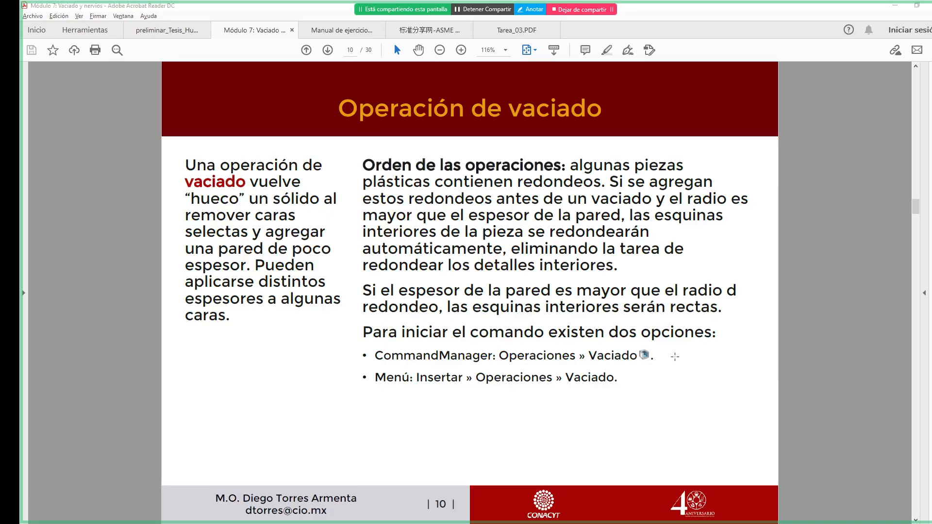
key(alt+Tab)
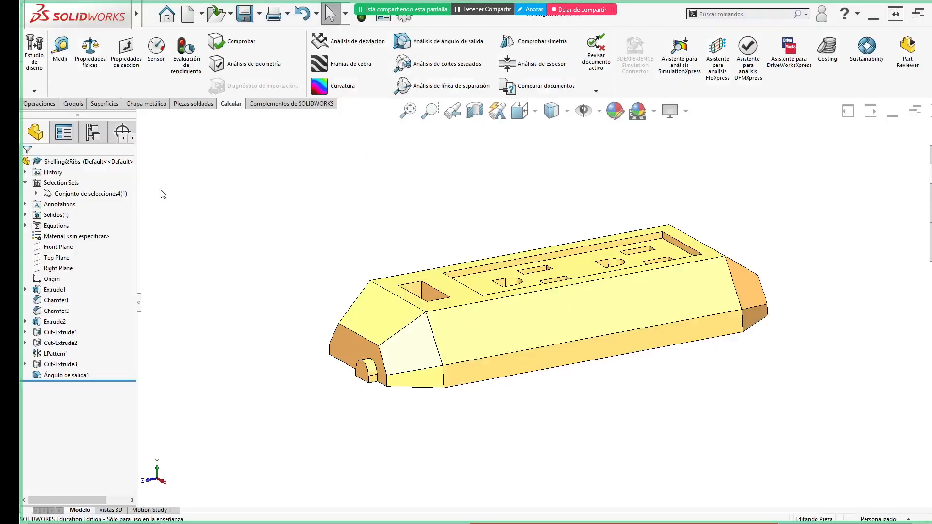
click(40, 103)
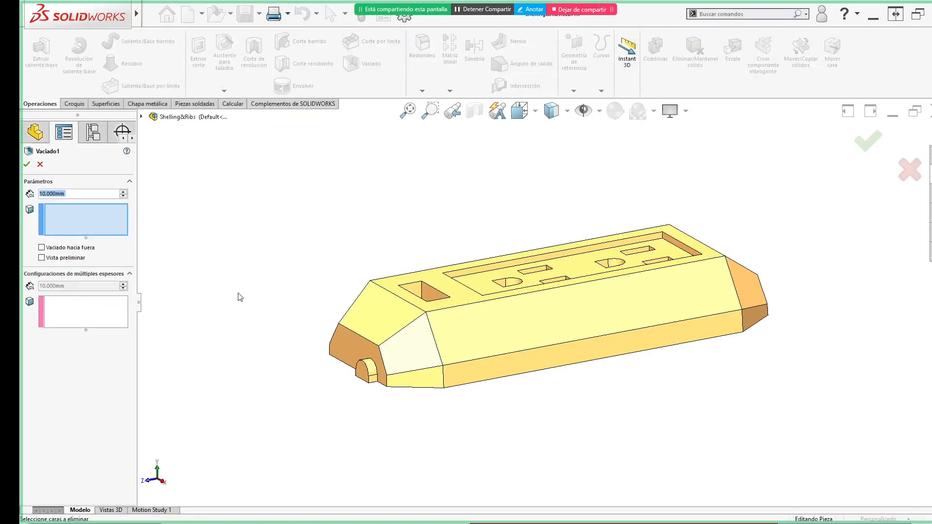
text(2)
click(120, 205)
click(69, 221)
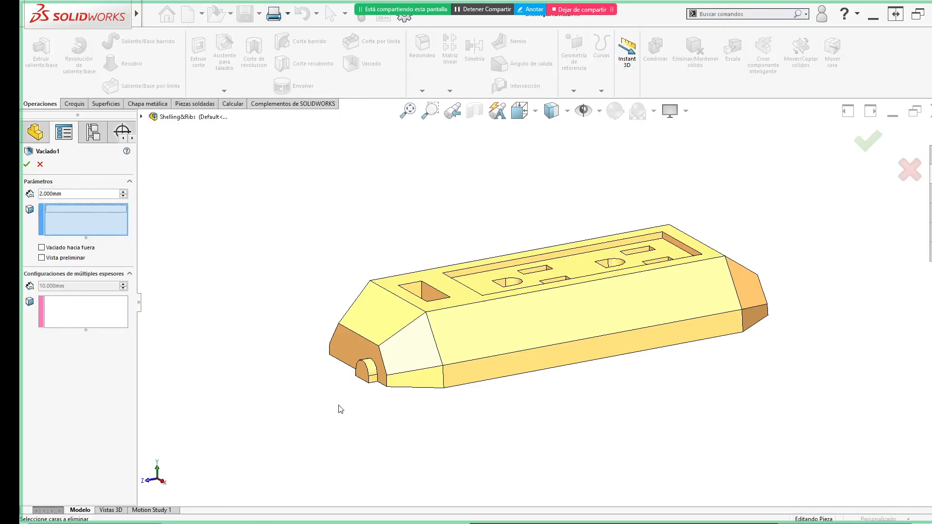
middle_drag(345, 406, 437, 323)
click(439, 321)
middle_drag(591, 189, 573, 260)
click(868, 141)
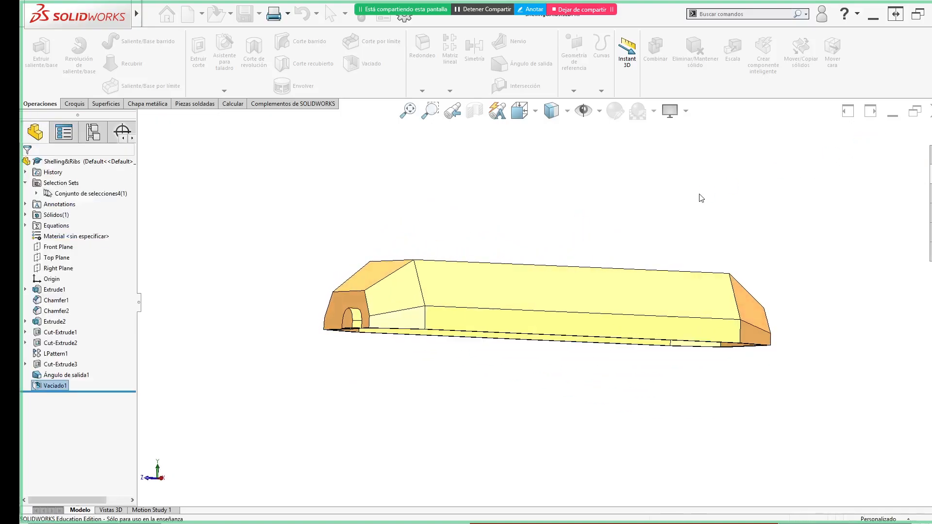
middle_drag(473, 382, 460, 193)
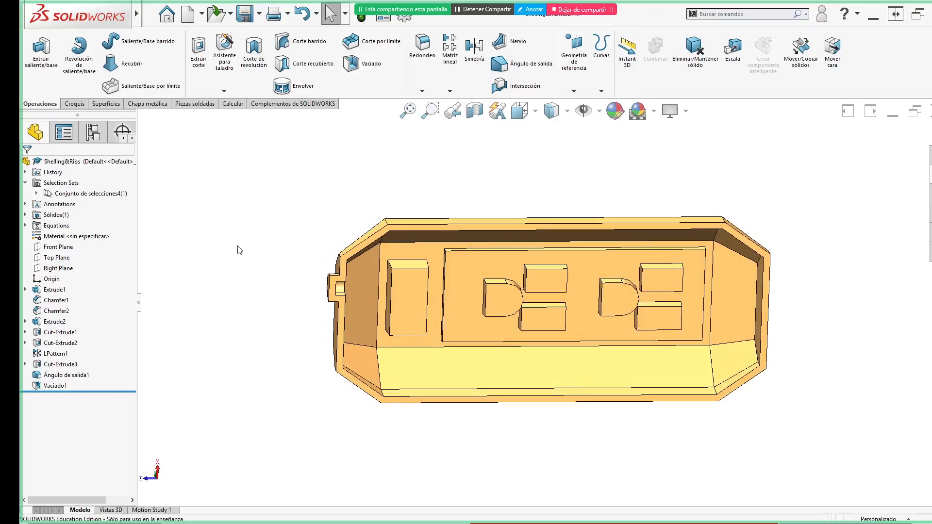
middle_drag(280, 424, 264, 370)
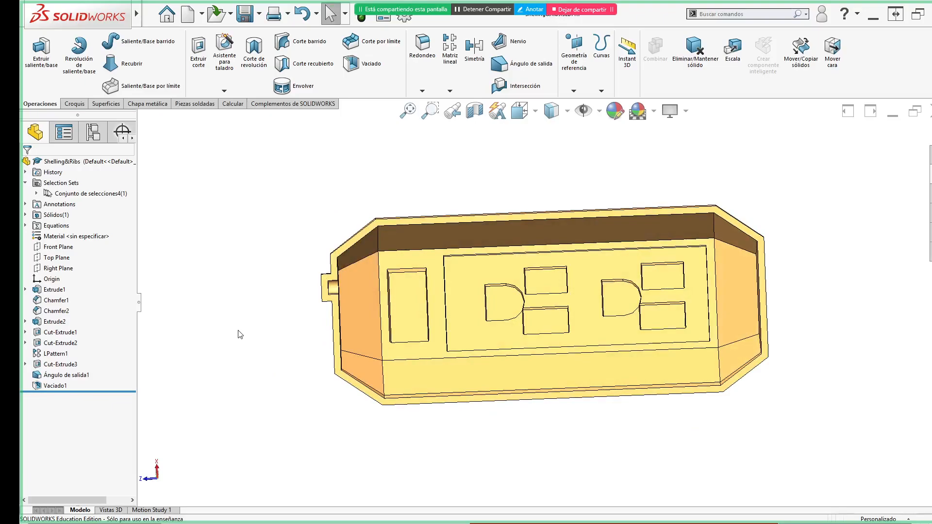
middle_drag(252, 267, 277, 428)
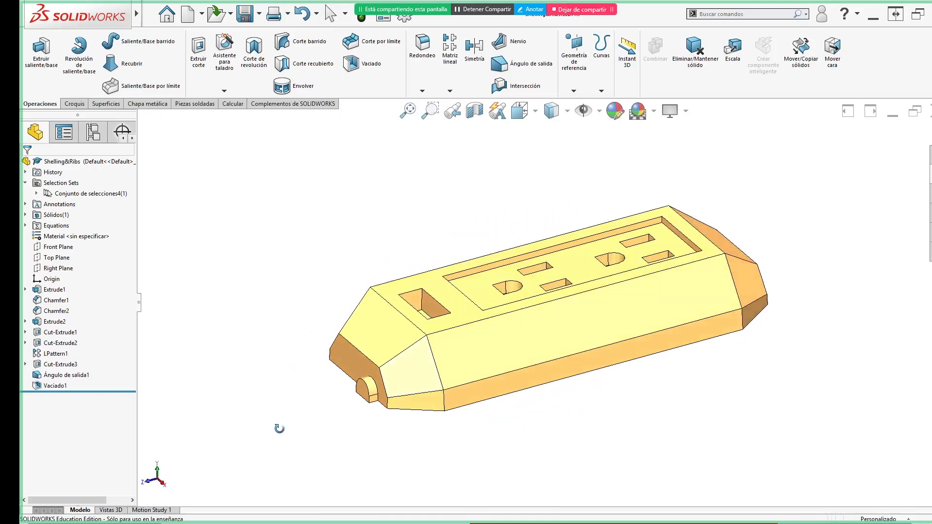
- Show the shelled body in the left view with hidden lines visible, framing its full length
mouse_move(60, 389)
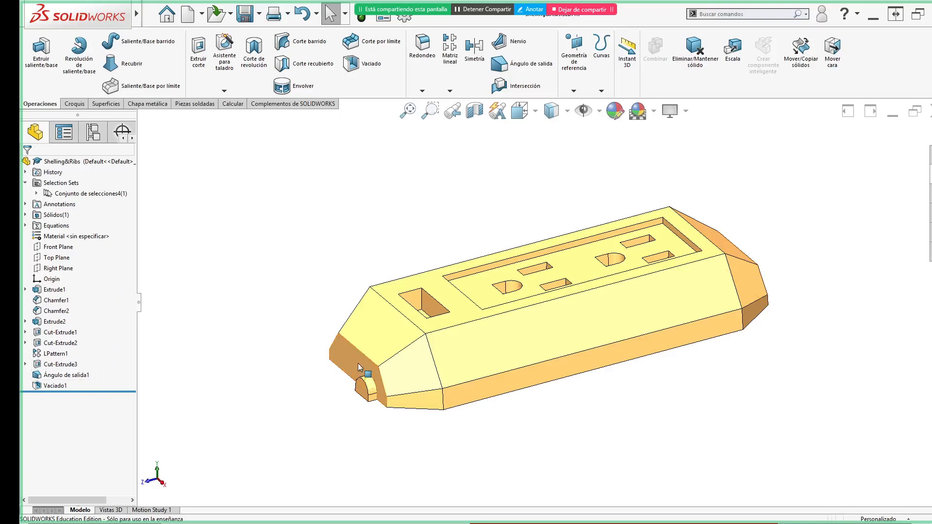
key(ctrl+3)
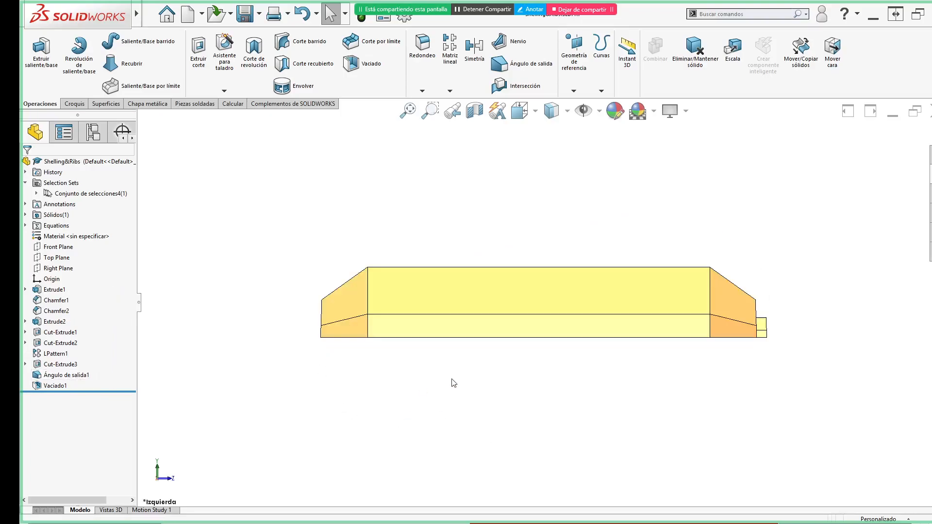
click(535, 111)
click(567, 111)
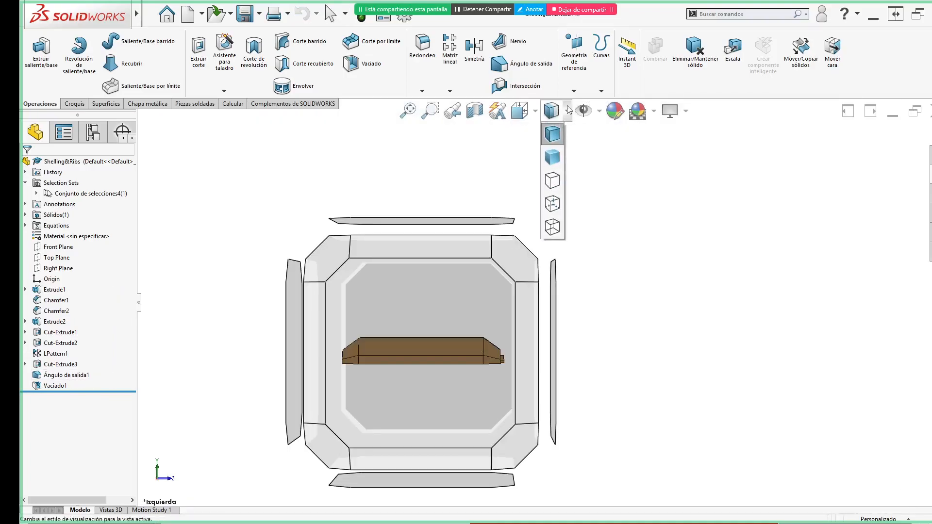
click(554, 203)
scroll(354, 336, down, 3)
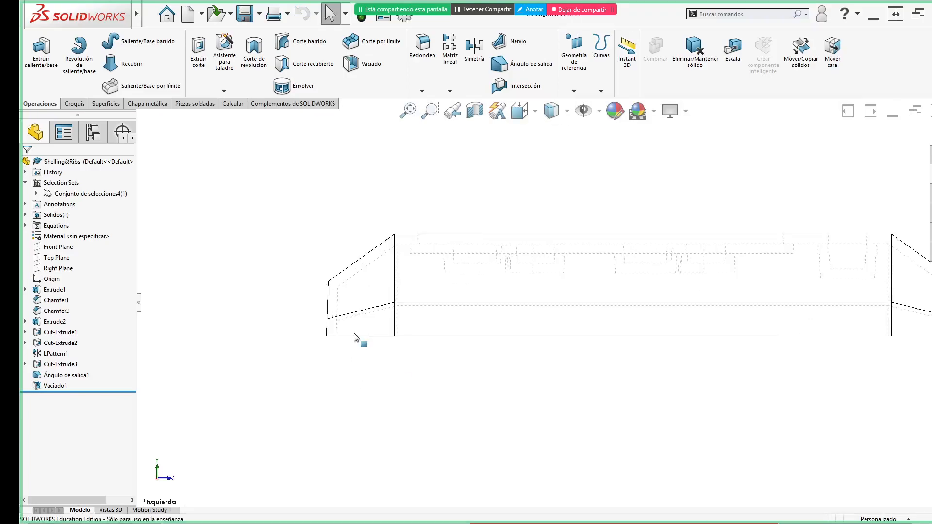
scroll(506, 365, up, 1)
ctrl+middle_drag(619, 373, 511, 374)
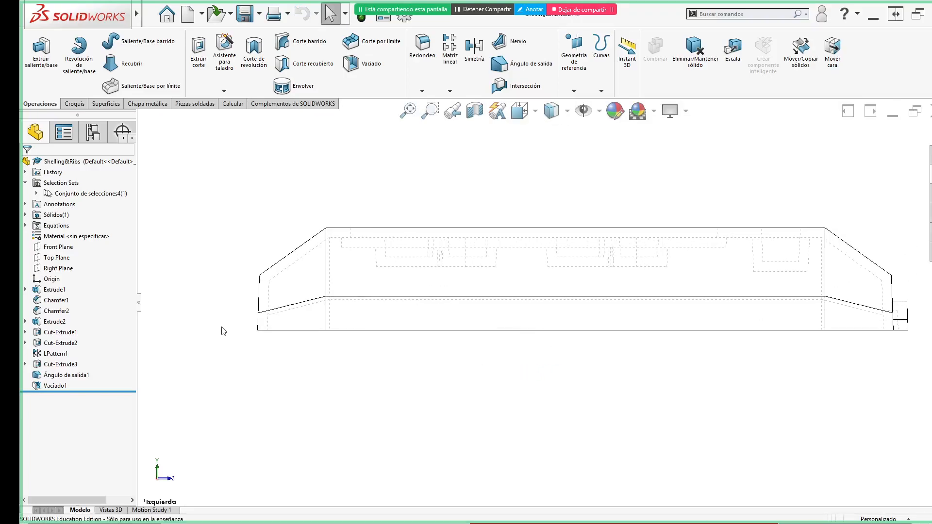
- Reorder the Vaciado1 shell ahead of the Ángulo de salida1 draft and show the end wall's hidden lines
click(54, 377)
drag(51, 388, 52, 389)
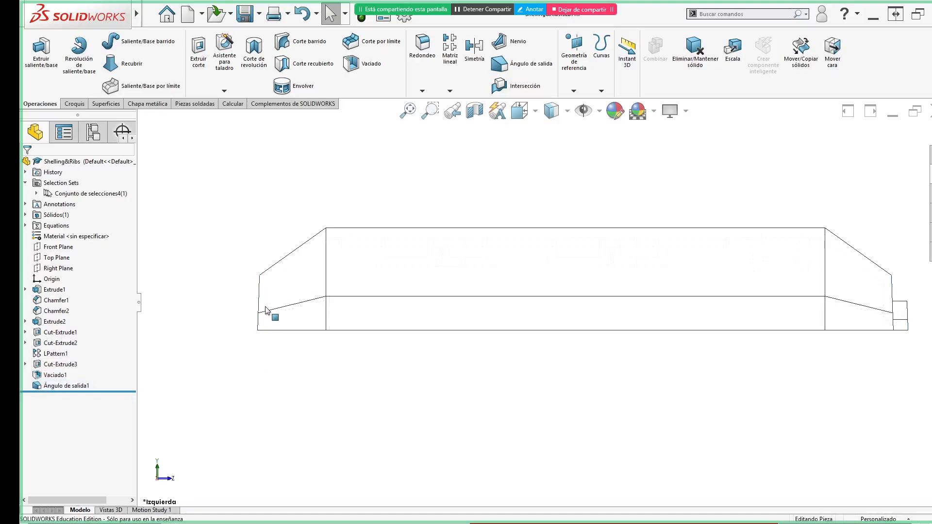
click(567, 111)
click(552, 204)
scroll(291, 323, down, 3)
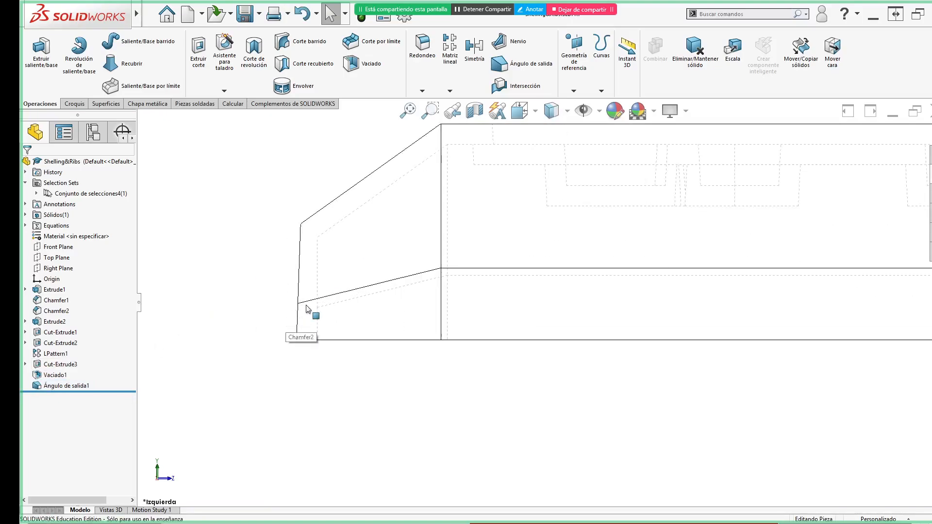
- Check the inner edge of the end wall, and move the Vaciado1 shell back after the Ángulo de salida1 draft
click(321, 246)
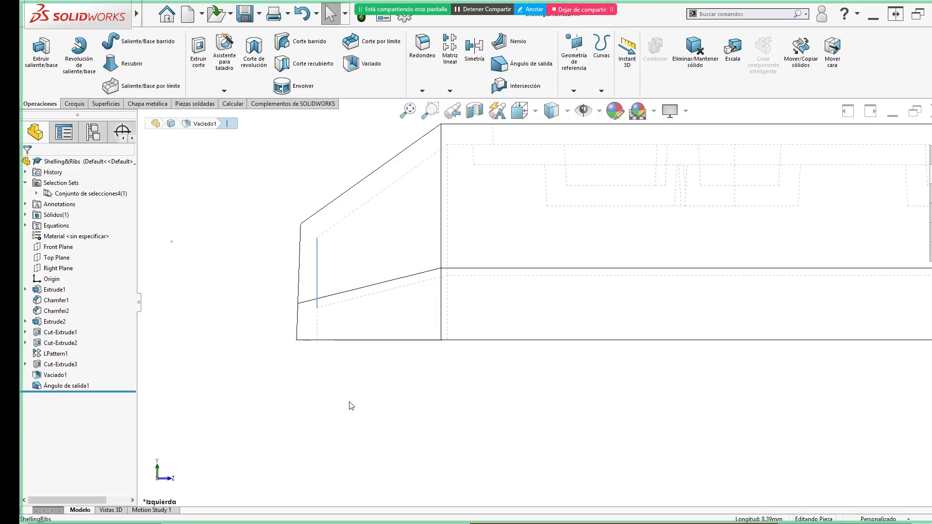
key(Escape)
drag(55, 375, 50, 387)
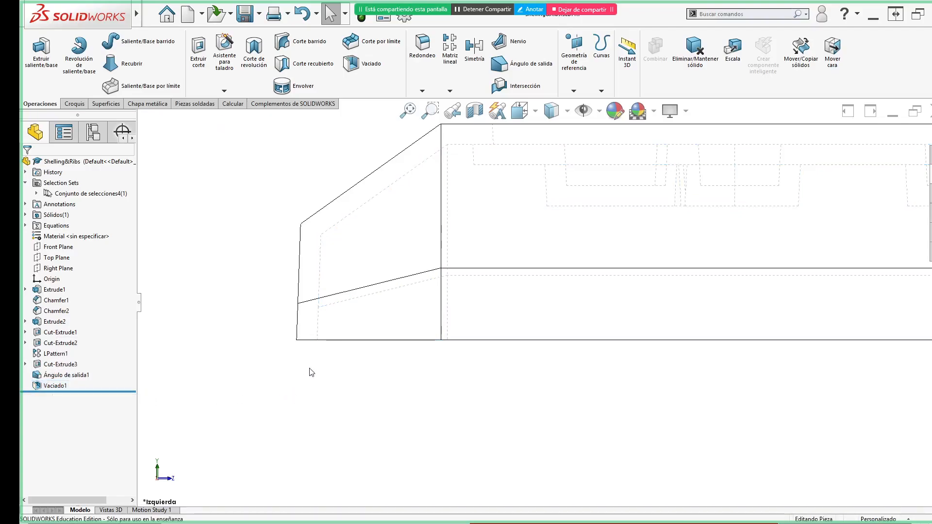
- Examine the end wall's inner and outer edges, and view the shelled body in isometric and left views
click(300, 282)
click(261, 311)
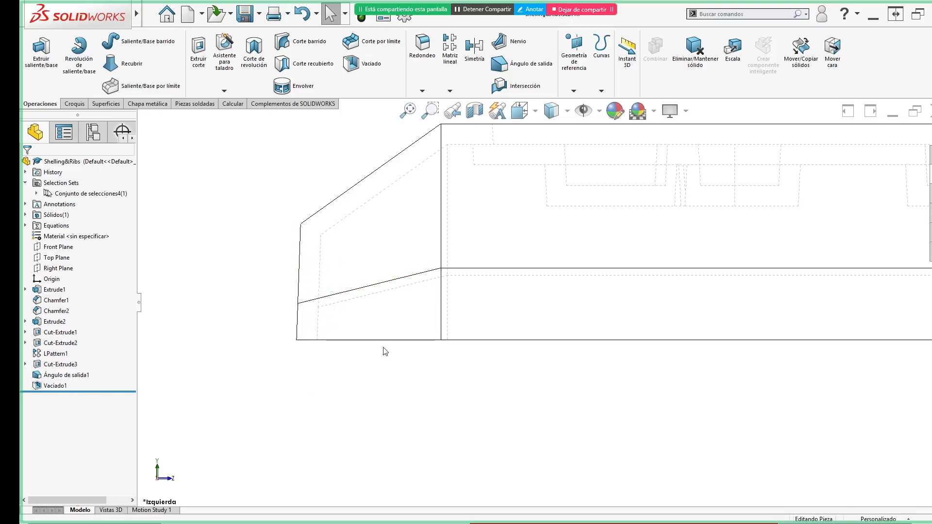
key(ctrl+7)
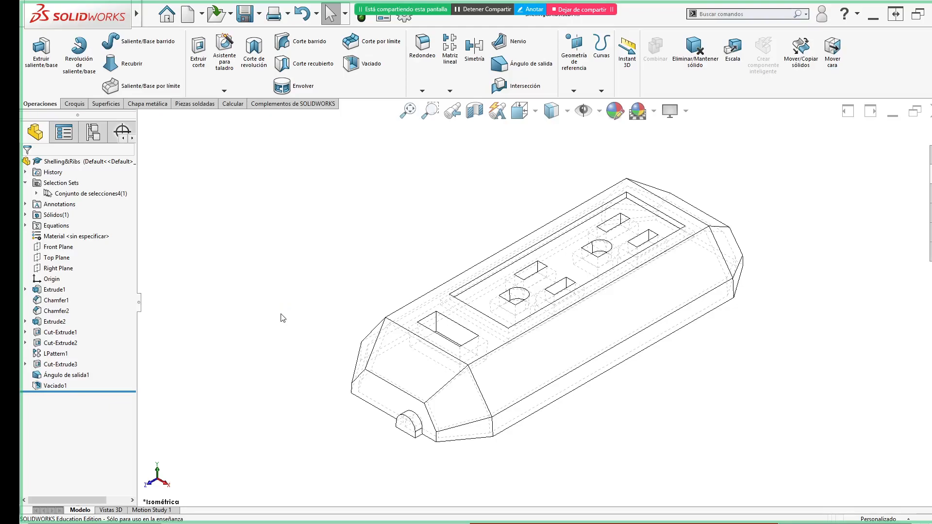
key(ctrl+4)
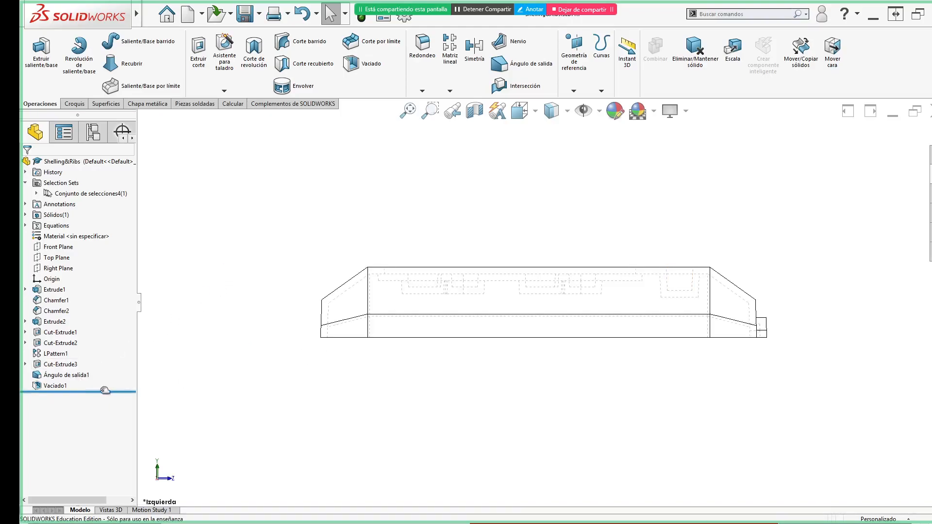
- Roll back before the Vaciado1 shell and fillet the horizontal upper edge of both end walls with a 5 mm radius
drag(105, 391, 105, 380)
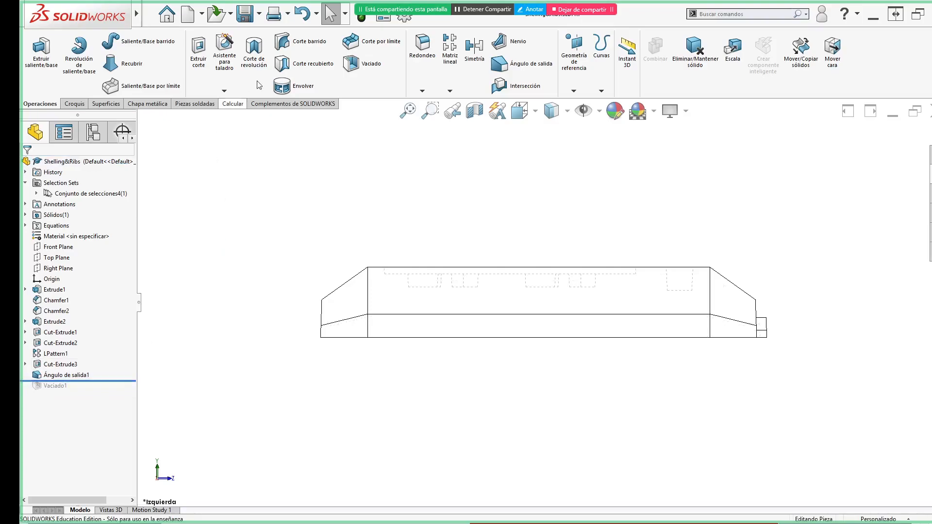
click(423, 48)
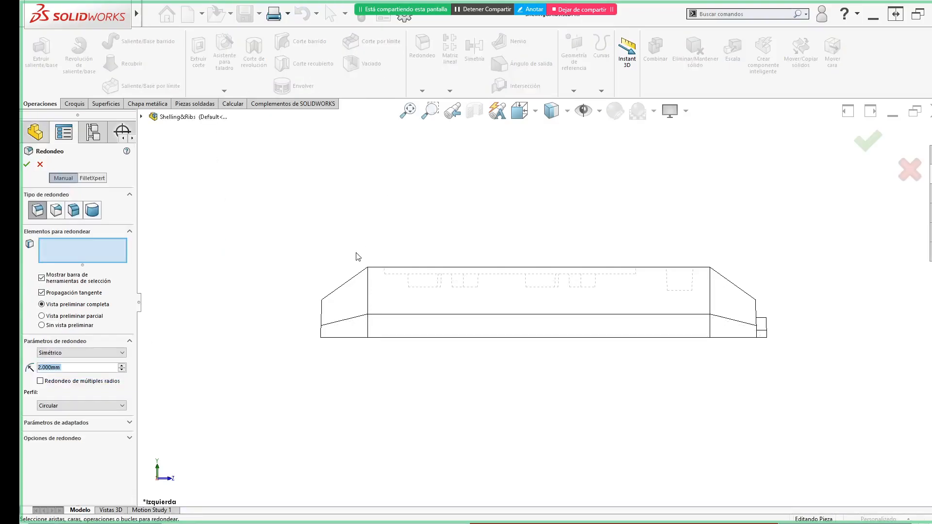
middle_drag(231, 271, 298, 313)
click(335, 311)
middle_drag(692, 410, 732, 279)
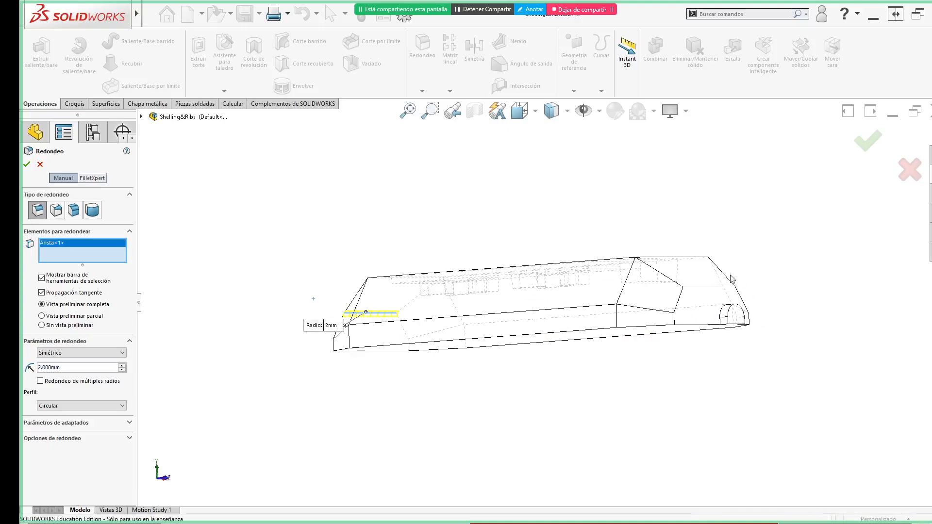
click(692, 288)
text(5)
key(Return)
click(868, 141)
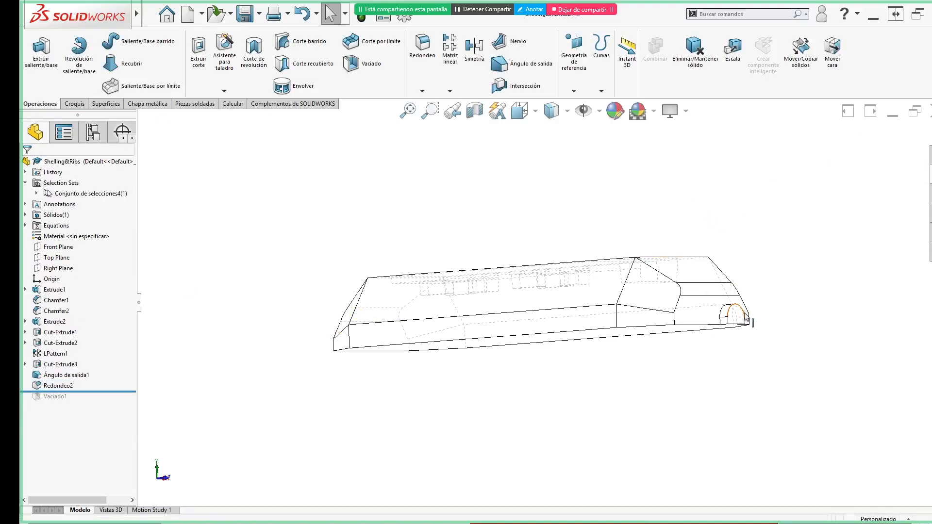
- Check the filleted ends in front and left views with hidden lines visible, and roll forward to include the Vaciado1 shell
key(ctrl+1)
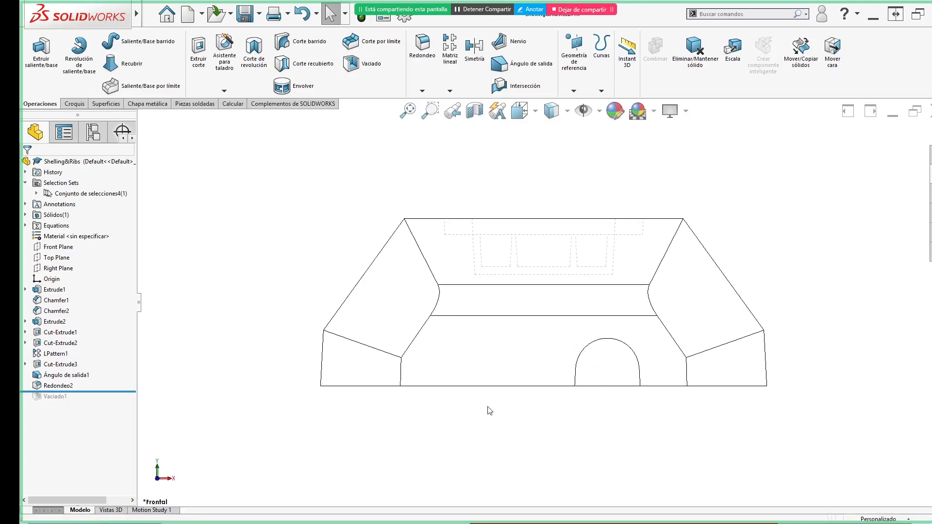
key(ctrl+3)
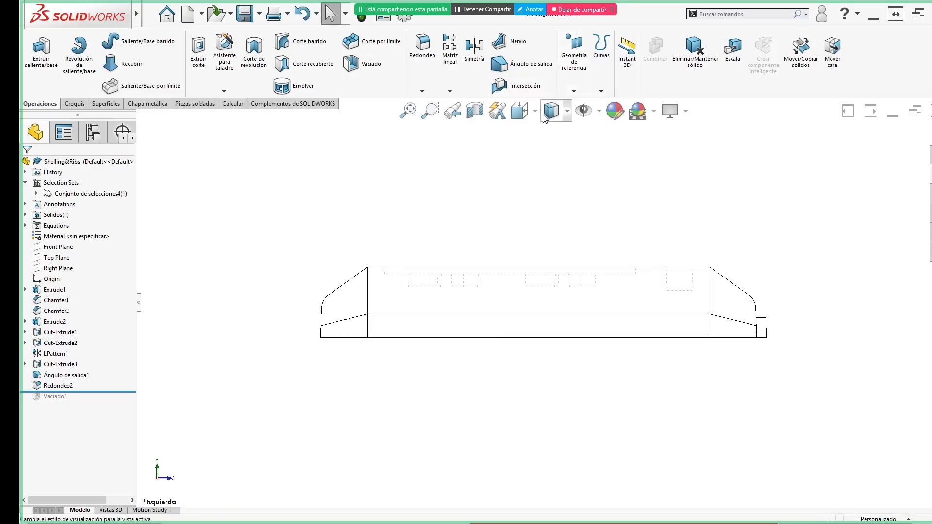
click(522, 113)
click(641, 270)
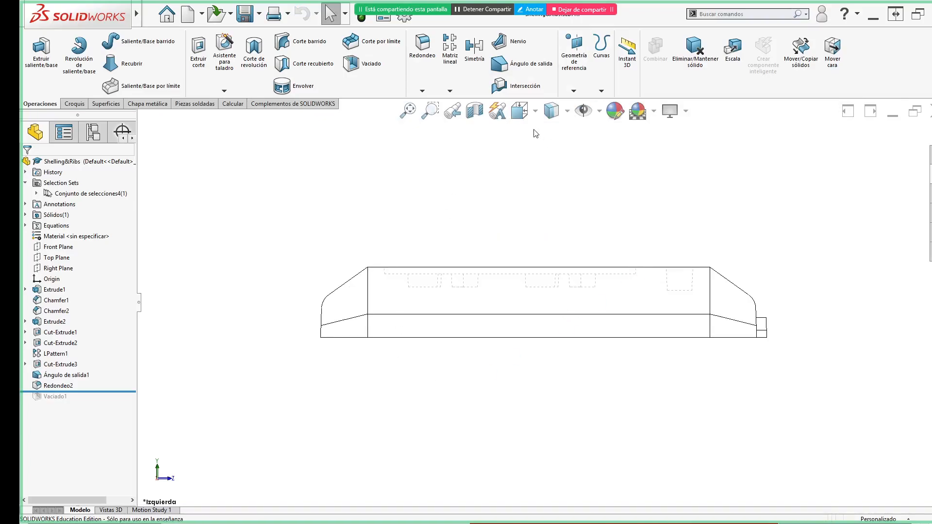
click(535, 113)
click(567, 111)
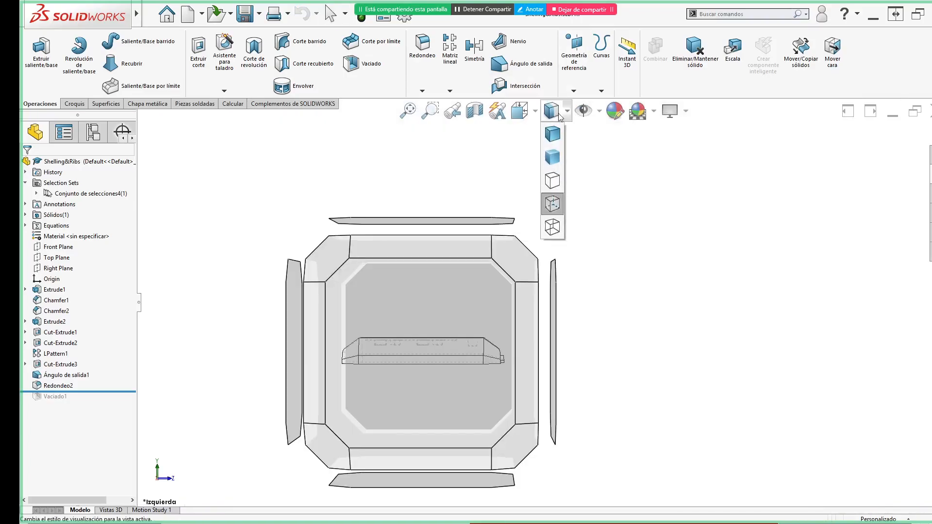
click(554, 206)
scroll(366, 330, down, 5)
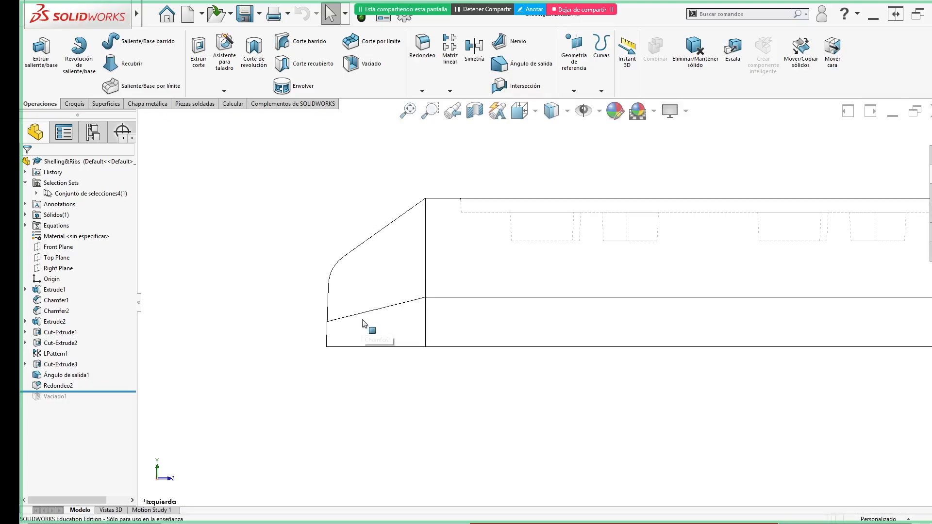
ctrl+middle_drag(374, 339, 356, 337)
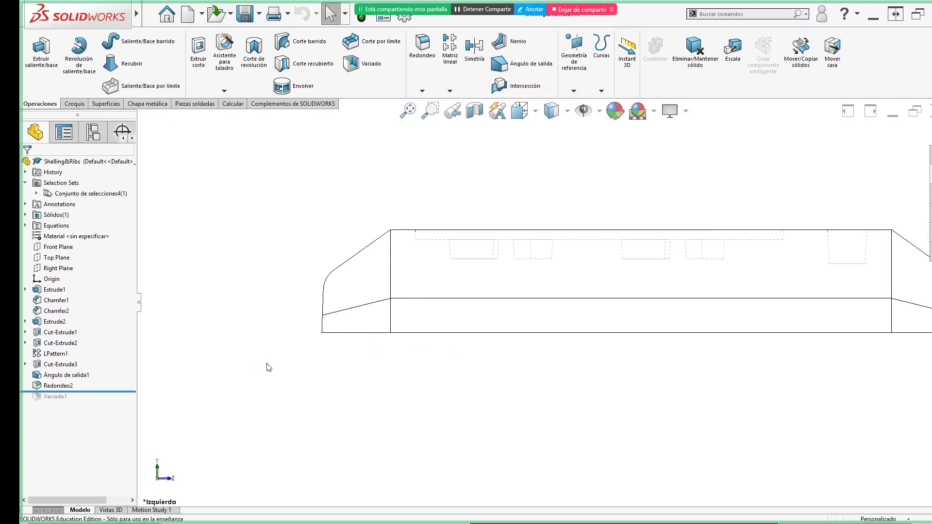
key(f)
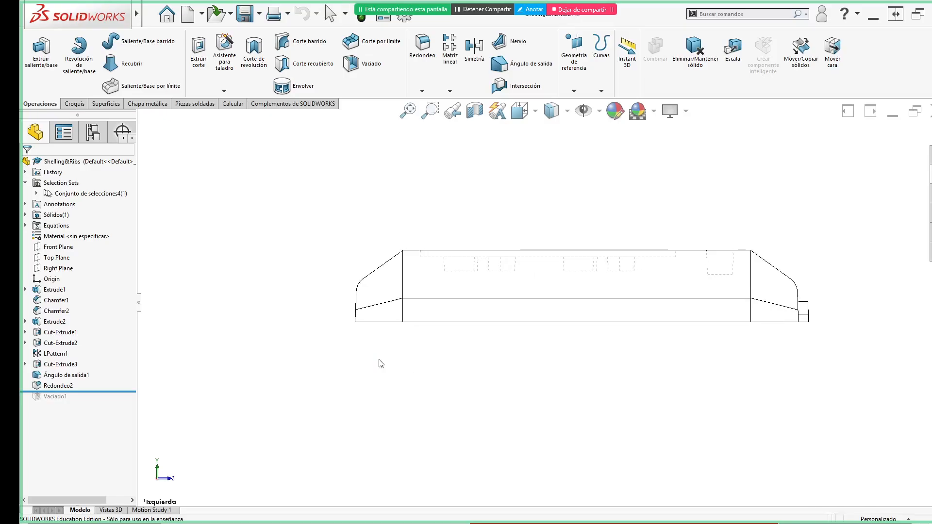
drag(113, 391, 113, 401)
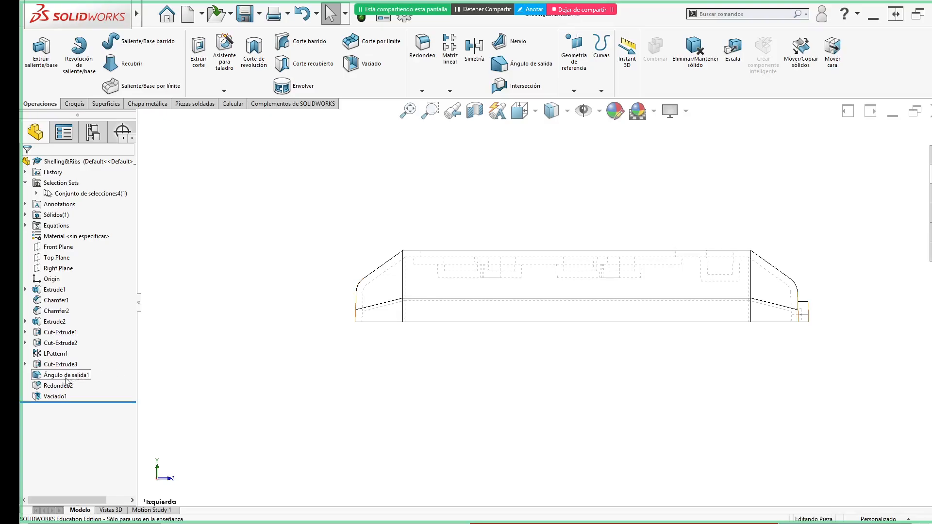
- Move the Redondeo2 fillet after the Vaciado1 shell and examine the inner corner of the end wall in the left view
mouse_move(58, 386)
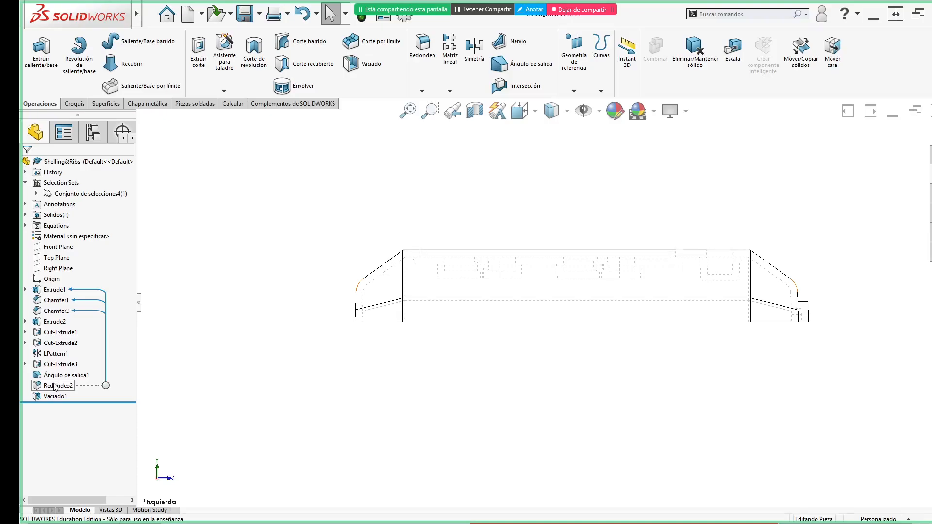
mouse_move(58, 387)
mouse_down()
mouse_move(48, 396)
mouse_move(55, 399)
mouse_up()
scroll(378, 296, down, 4)
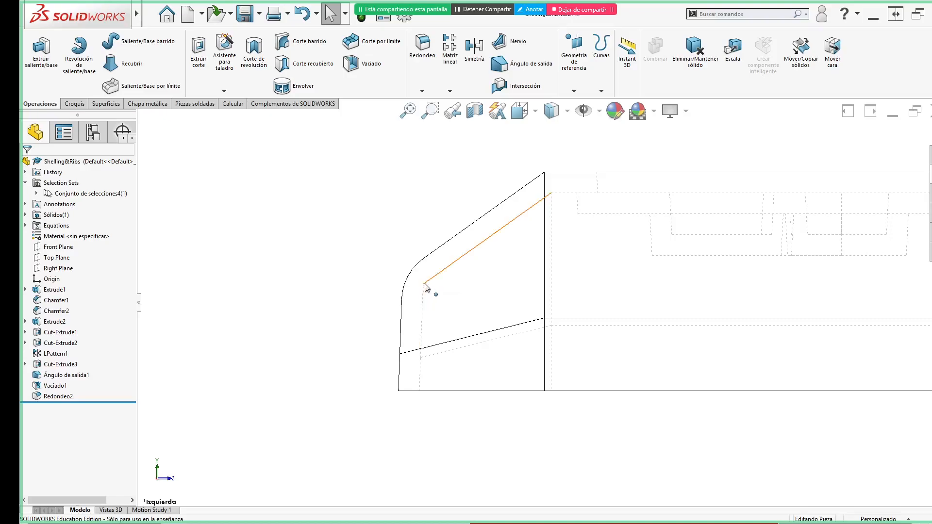
middle_drag(460, 293, 443, 289)
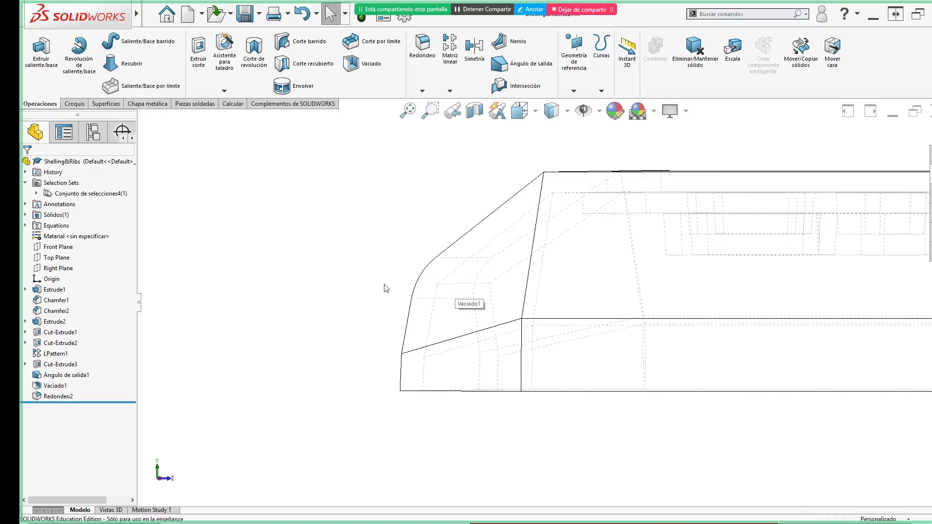
key(ctrl+1)
key(ctrl+3)
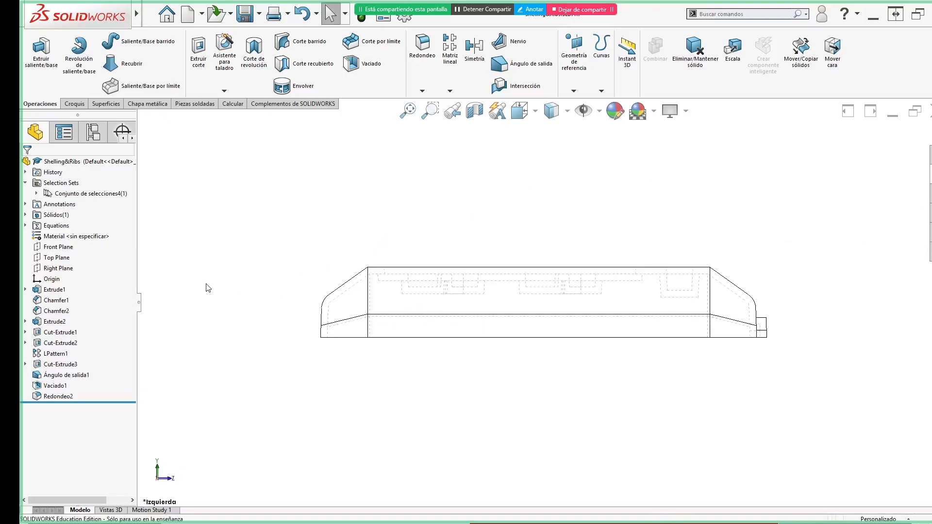
scroll(339, 314, down, 3)
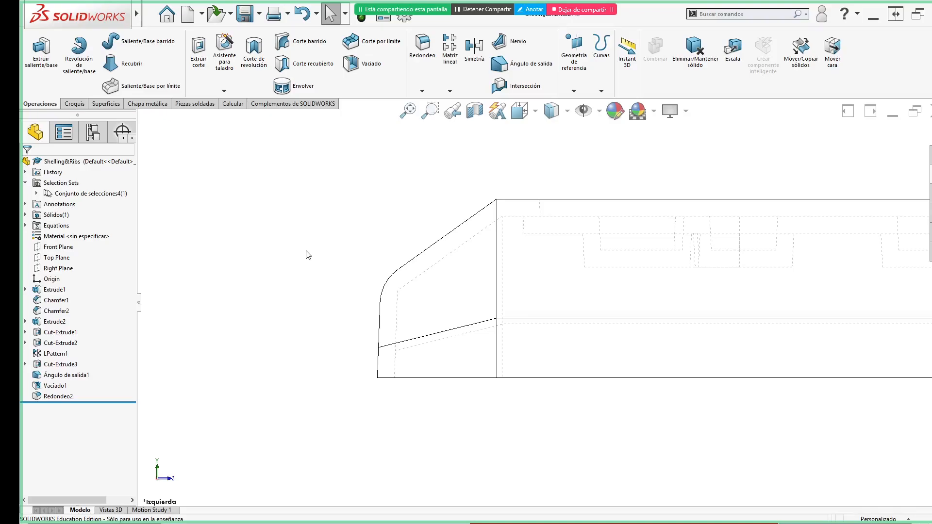
- Delete the Redondeo2 fillet from the part
click(58, 397)
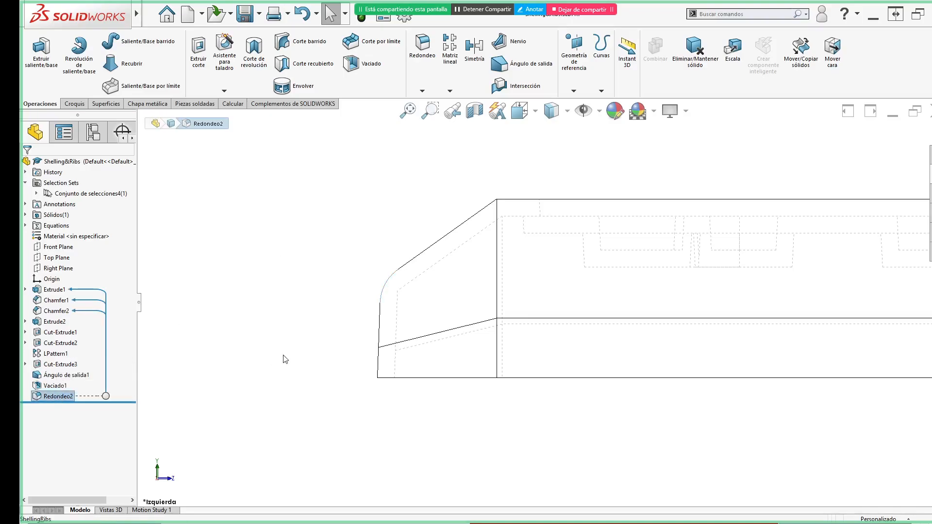
key(Delete)
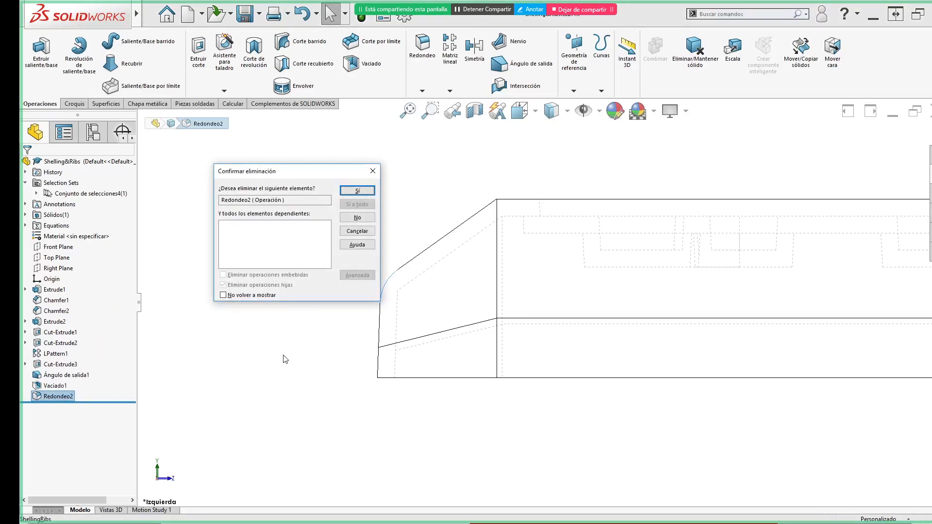
click(357, 216)
- Switch to the Módulo 7 PDF in Adobe Acrobat Reader, read the shell slides on pages 10 and 11, and return to SOLIDWORKS
key(alt+Tab)
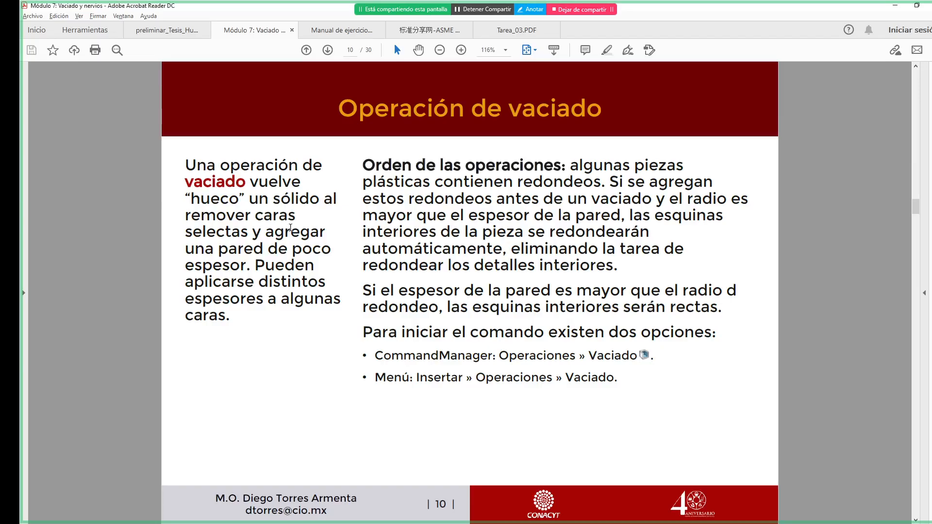
scroll(668, 402, down, 3)
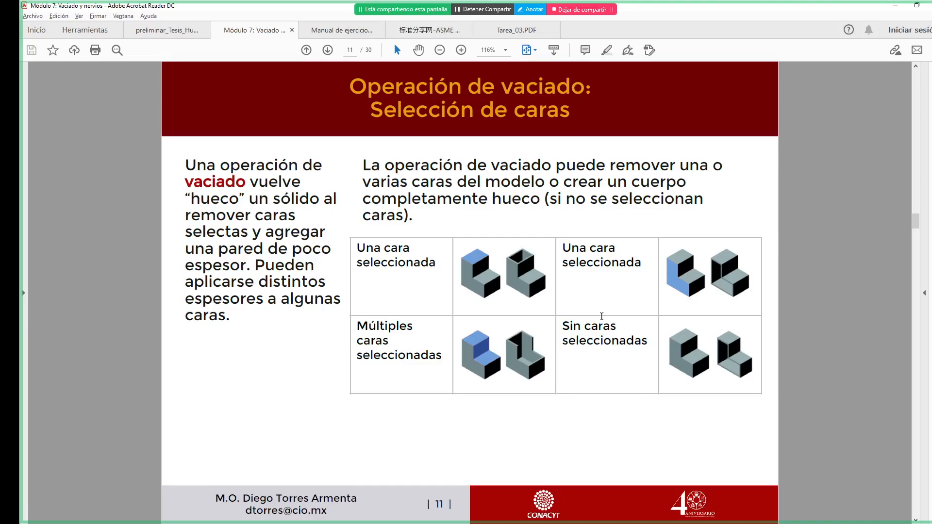
key(alt+Tab)
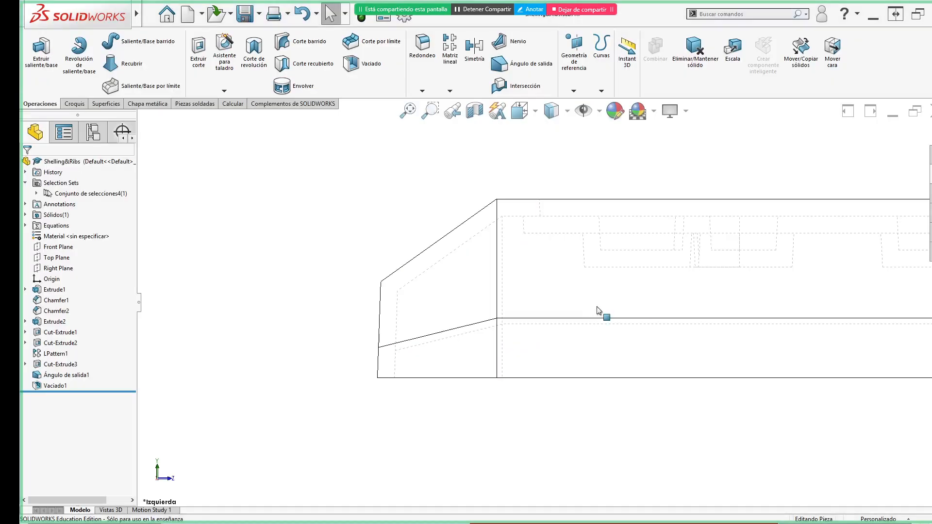
- Reopen the Vaciado1 shell for editing, display the model shaded with edges, check the removed bottom face, and accept the shell
click(55, 387)
click(65, 362)
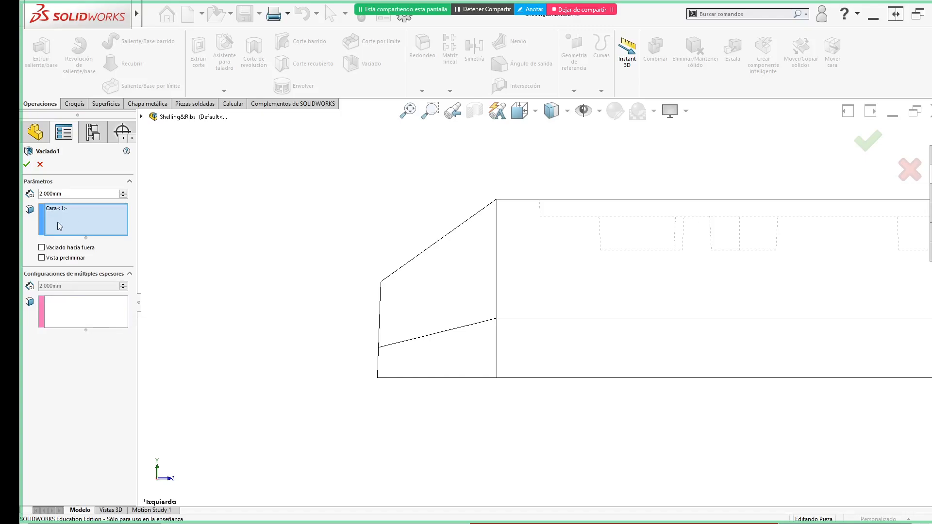
double_click(59, 193)
scroll(320, 281, up, 2)
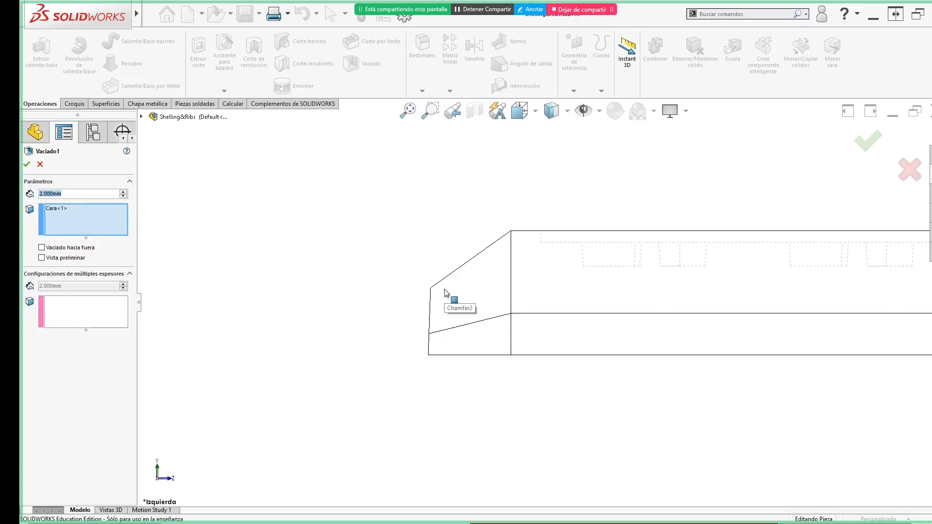
click(57, 209)
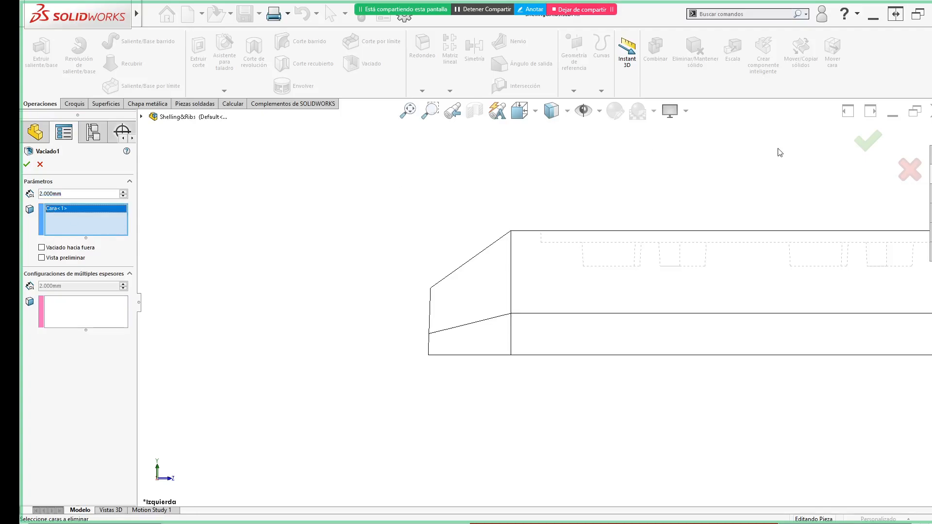
click(554, 132)
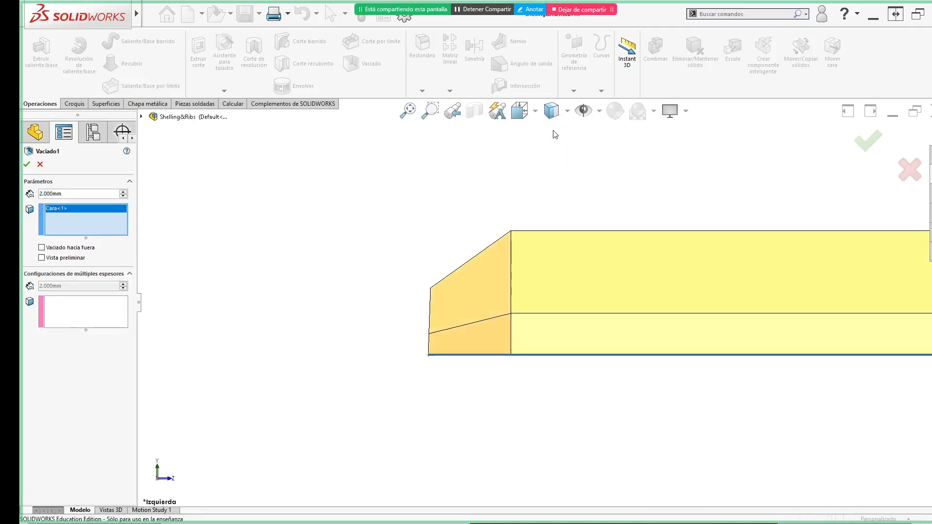
middle_drag(497, 189, 780, 183)
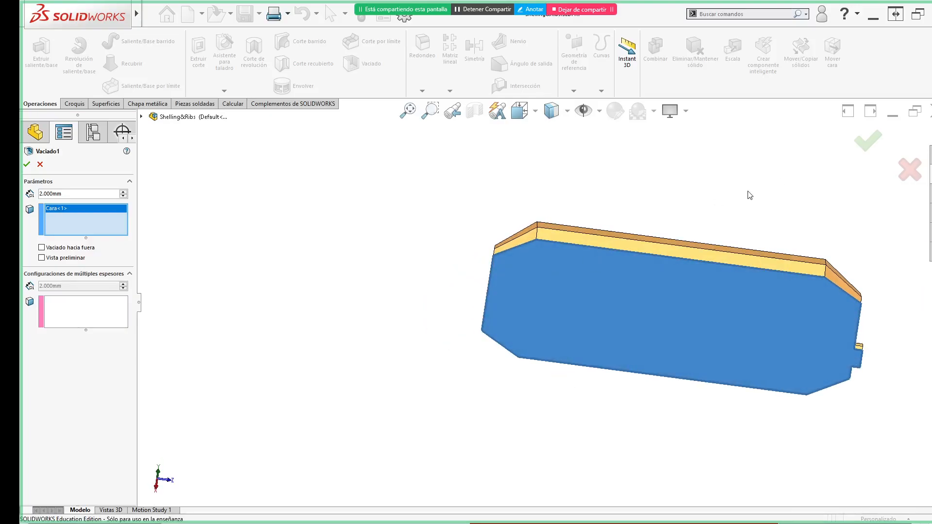
click(867, 141)
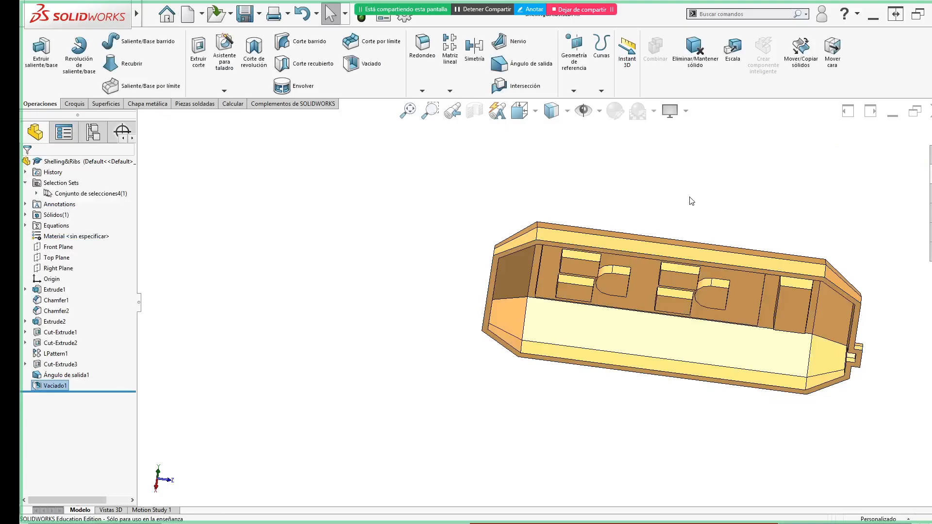
- Create a section view of the shelled part along the Right Plane and accept it
middle_drag(436, 385, 554, 297)
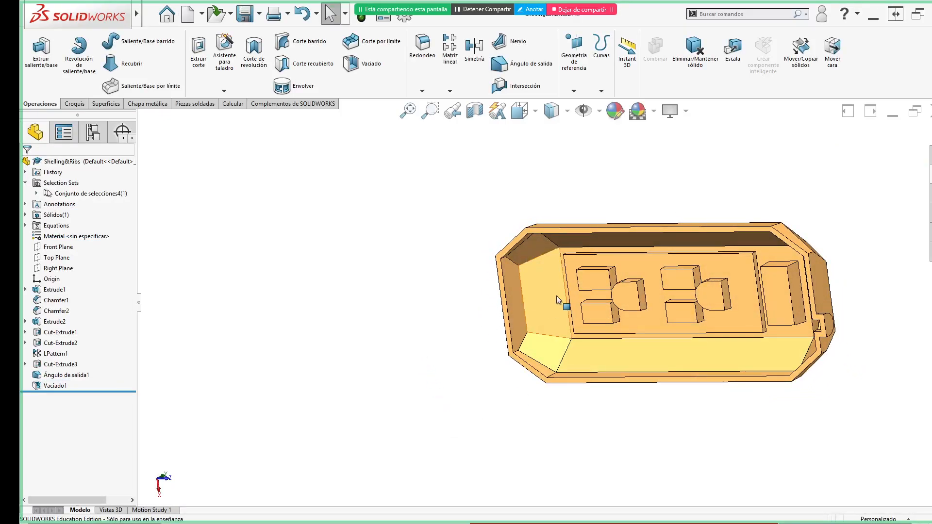
middle_drag(533, 219, 556, 136)
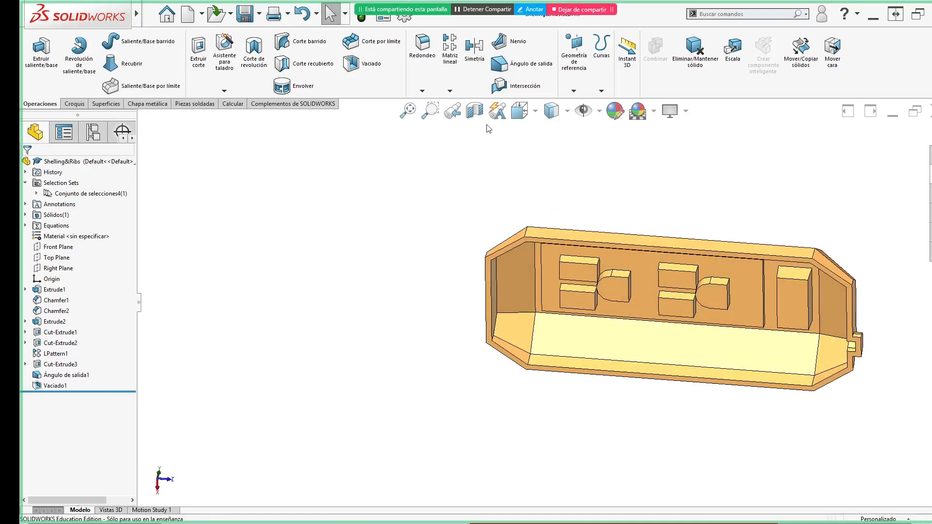
click(475, 111)
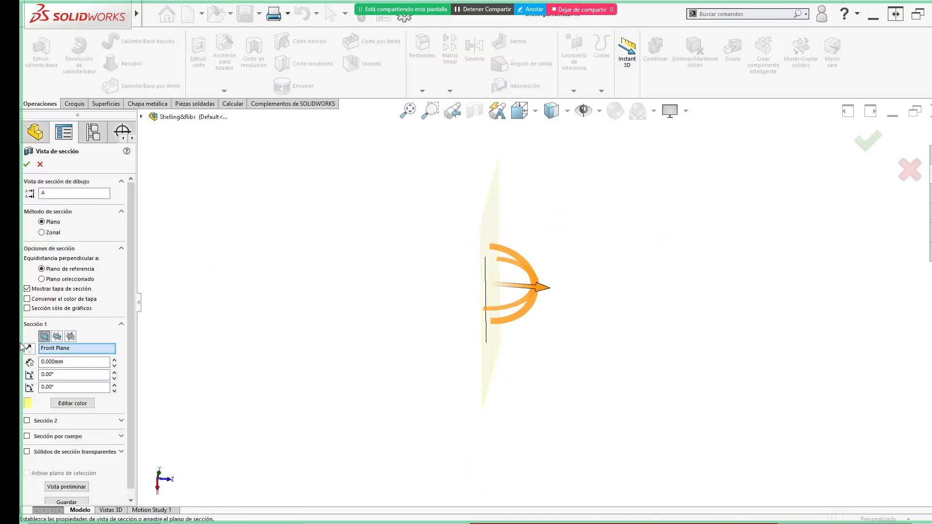
click(57, 336)
click(70, 336)
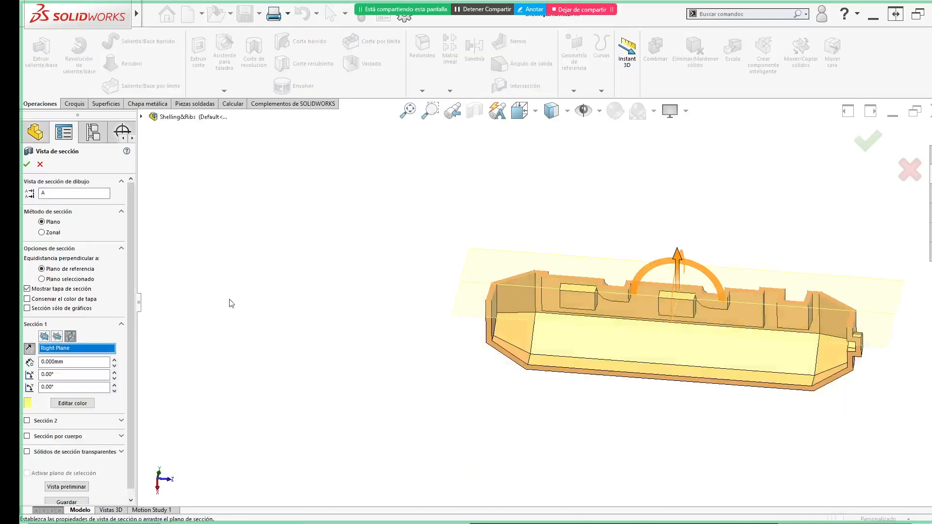
middle_drag(343, 253, 400, 367)
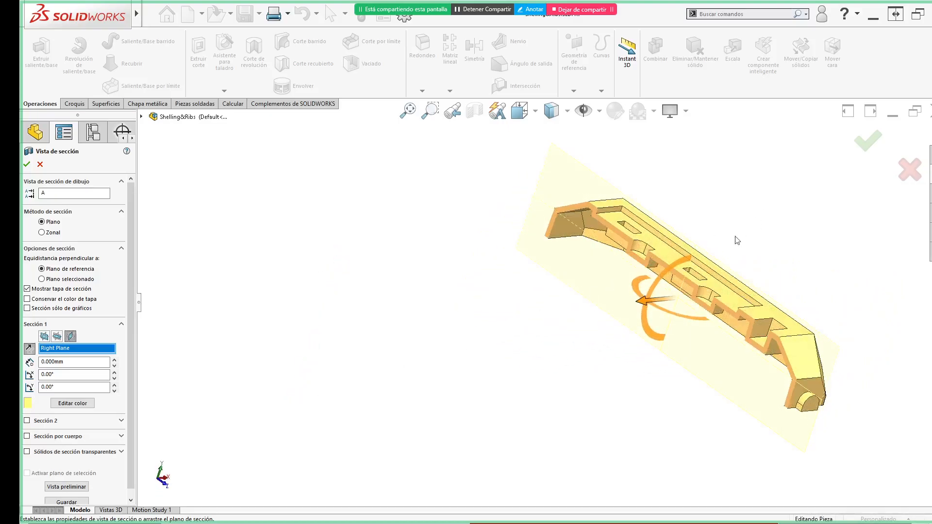
click(868, 141)
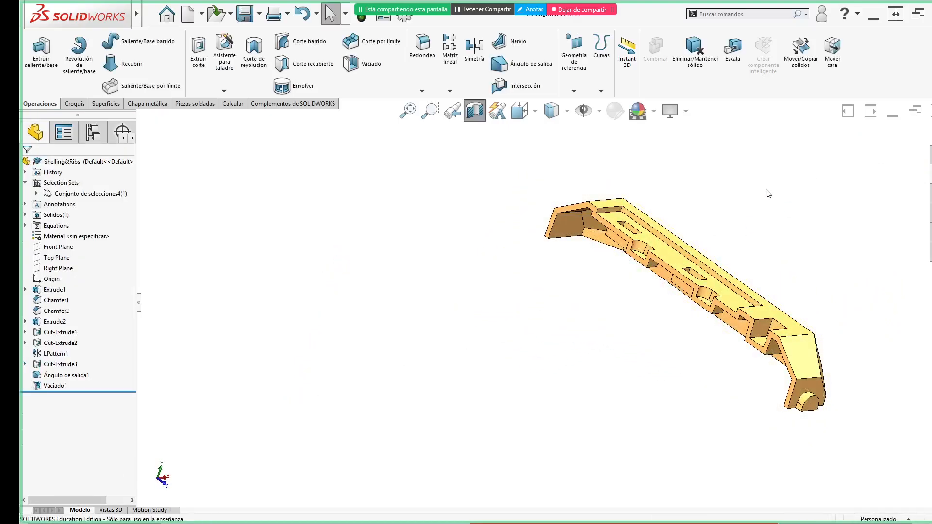
- Examine the sectioned shell walls around the socket recesses, and switch to the Módulo 7 PDF in Adobe Acrobat Reader
middle_drag(523, 295, 636, 277)
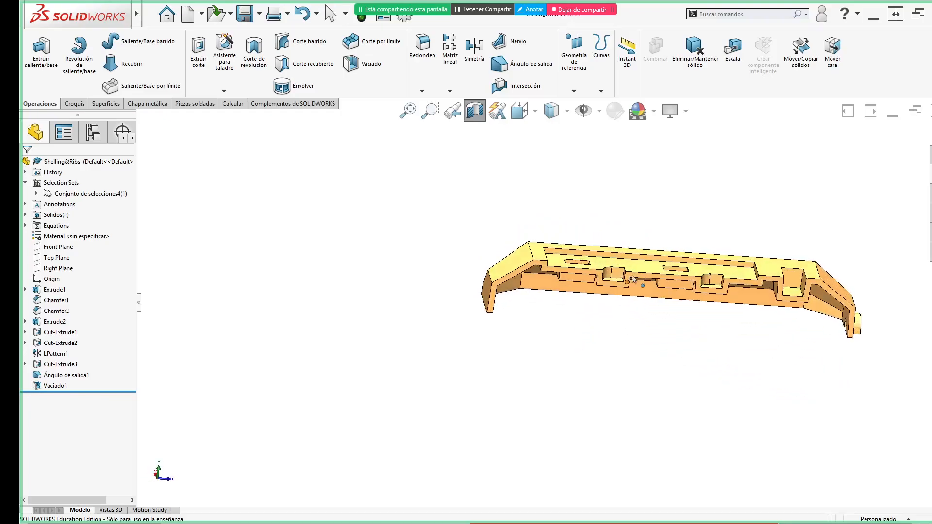
scroll(639, 275, down, 5)
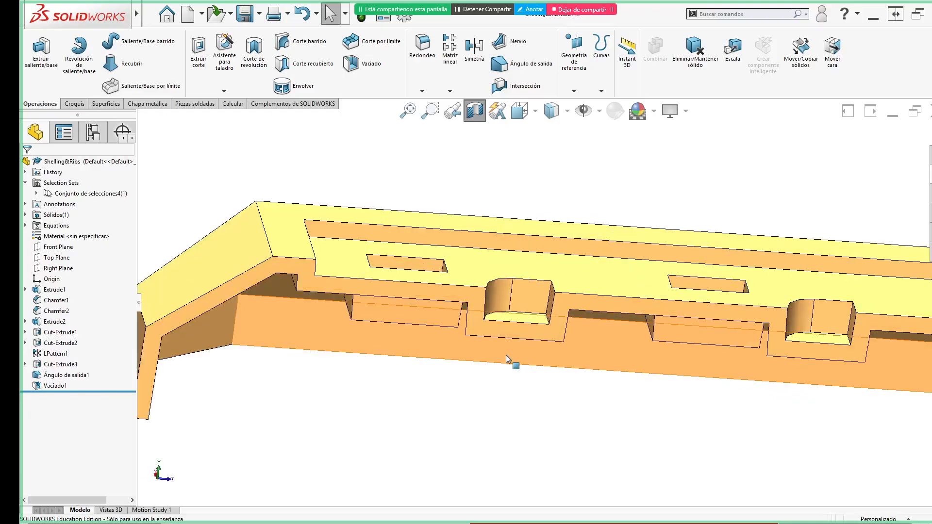
middle_drag(468, 407, 468, 354)
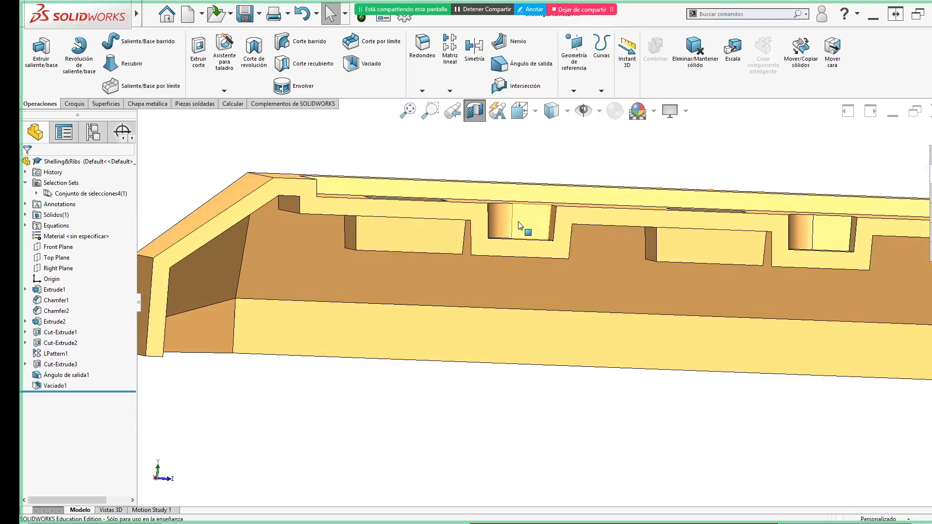
scroll(530, 219, up, 2)
middle_drag(530, 216, 510, 266)
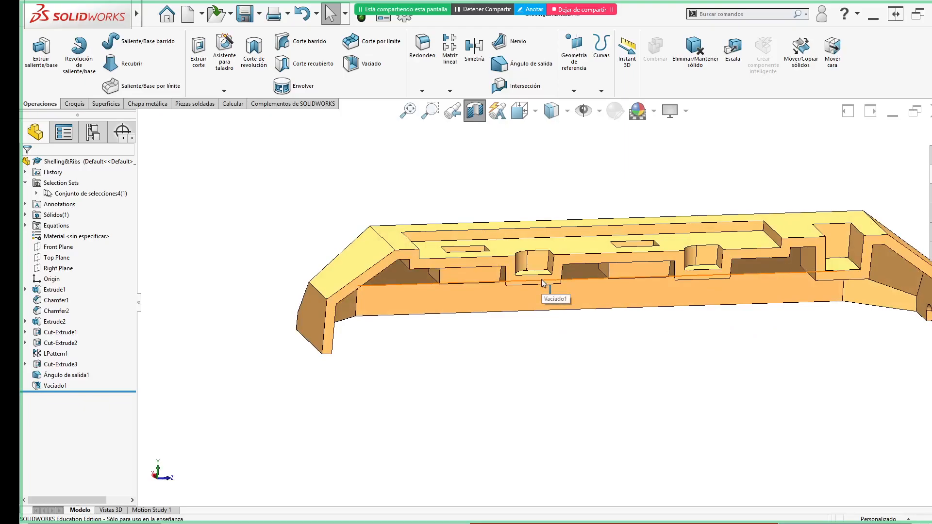
scroll(586, 346, up, 2)
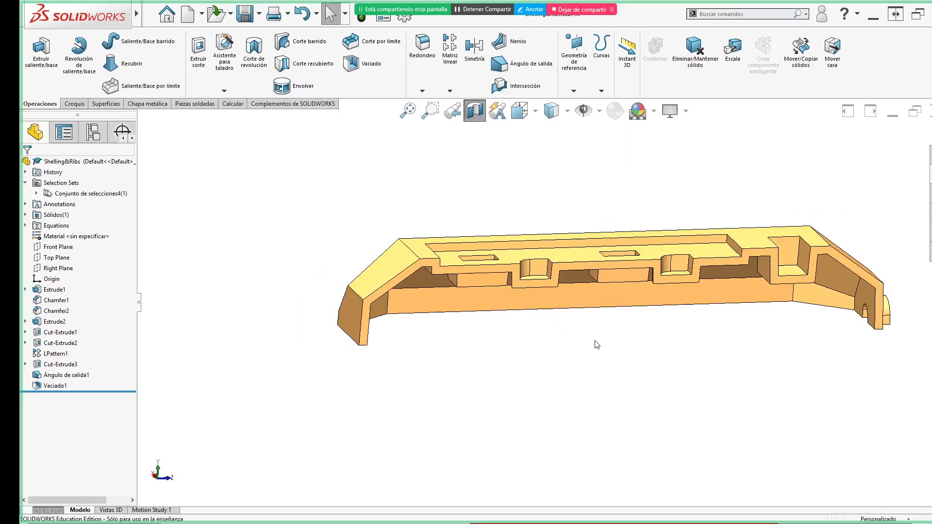
key(alt+Tab)
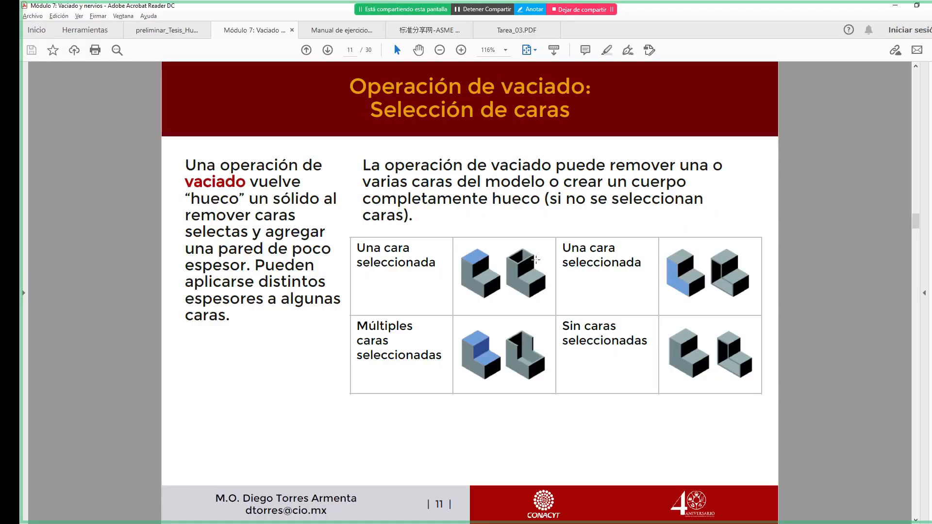
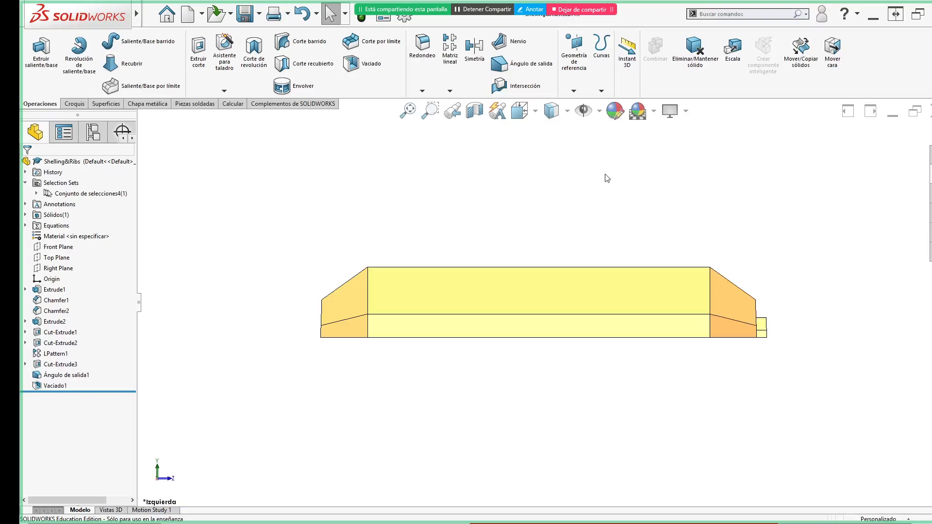
- Display the part with hidden lines visible and examine its inner cavity from the side and in an angled view
click(568, 113)
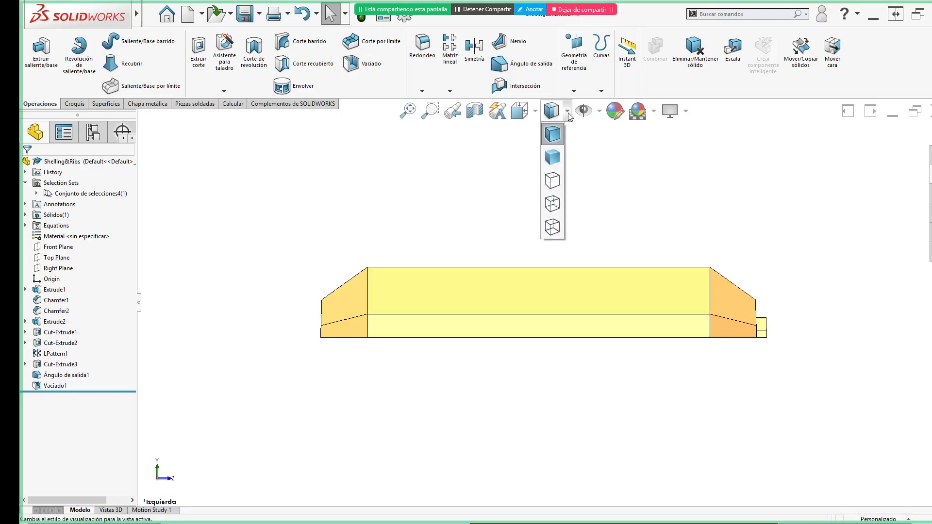
click(552, 204)
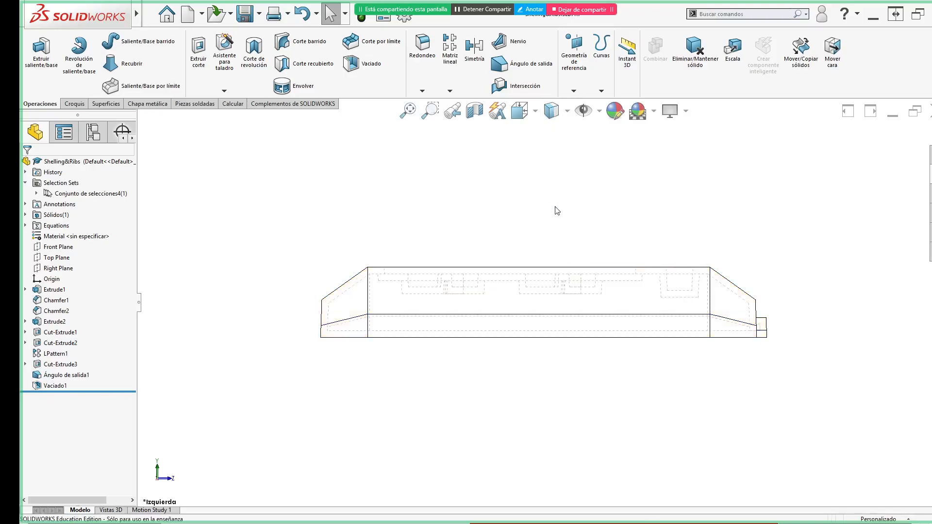
middle_drag(290, 356, 329, 385)
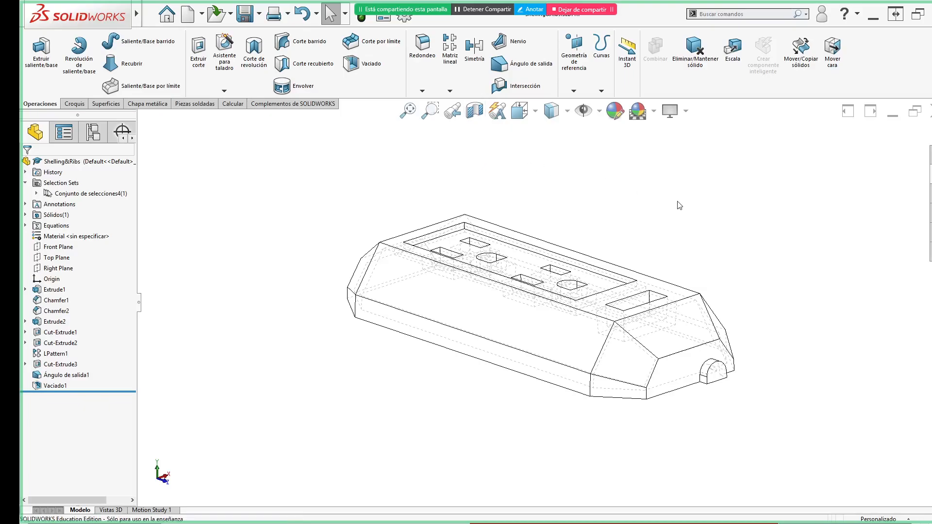
- Switch to the Módulo 7 PDF, read the shell parameters on page 12, and return to SOLIDWORKS
key(alt+Tab)
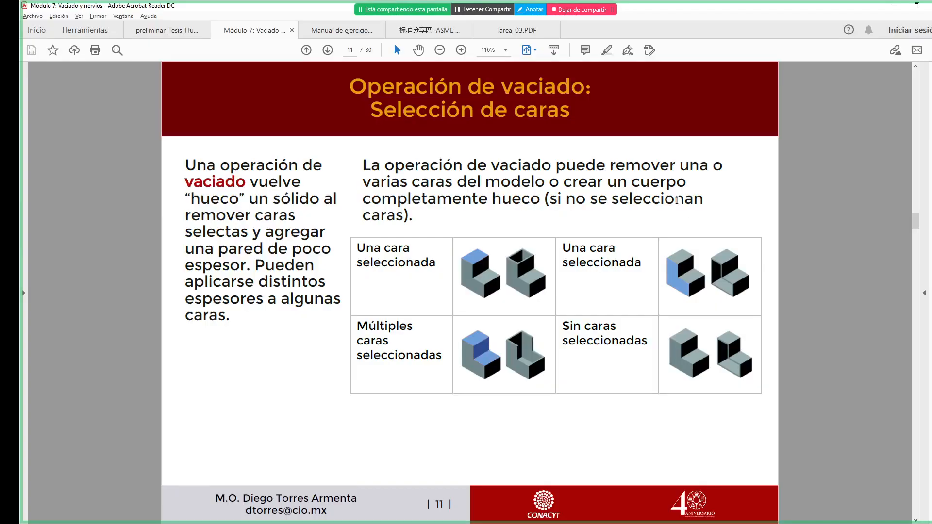
key(Right)
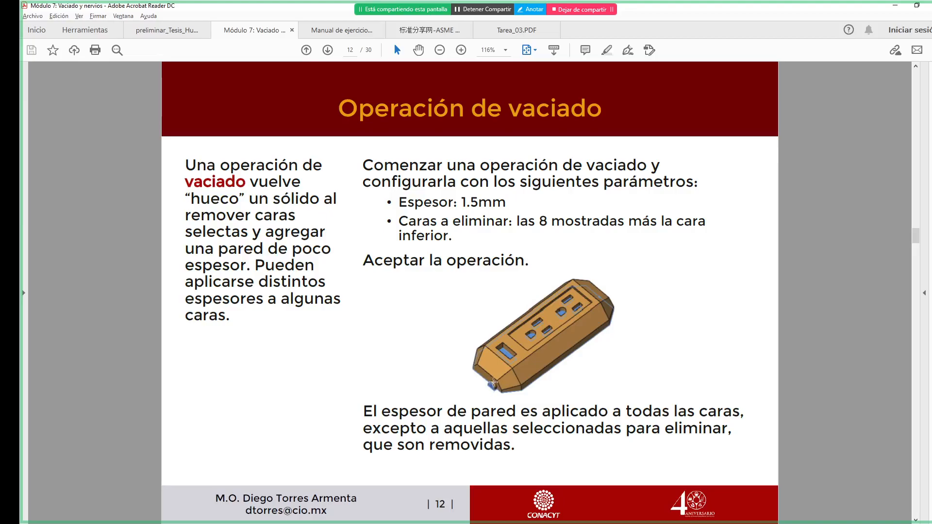
key(alt+Tab)
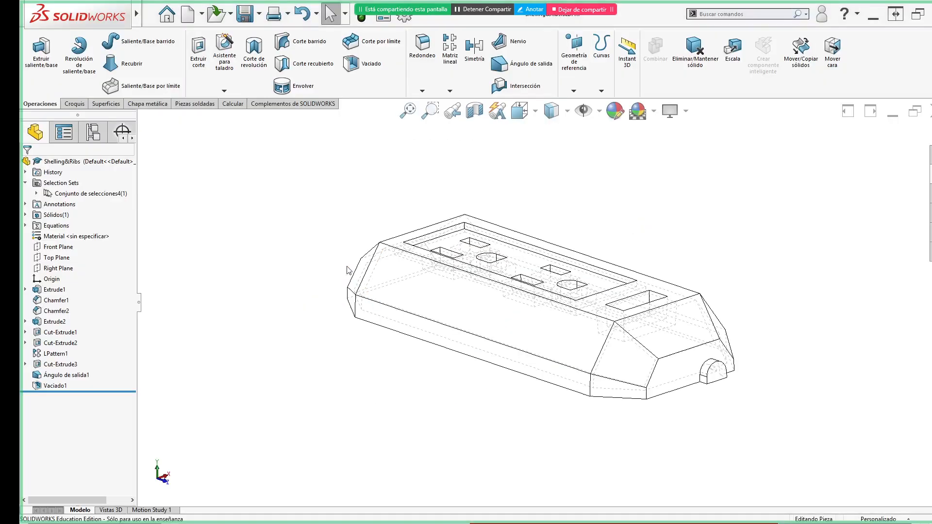
- Delete the Vaciado1 shell feature from the part
click(55, 386)
key(Delete)
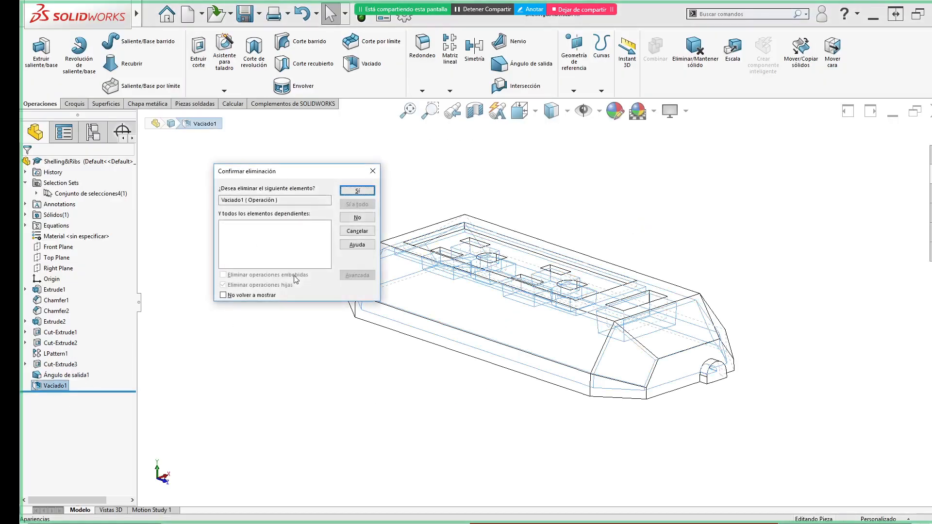
click(368, 190)
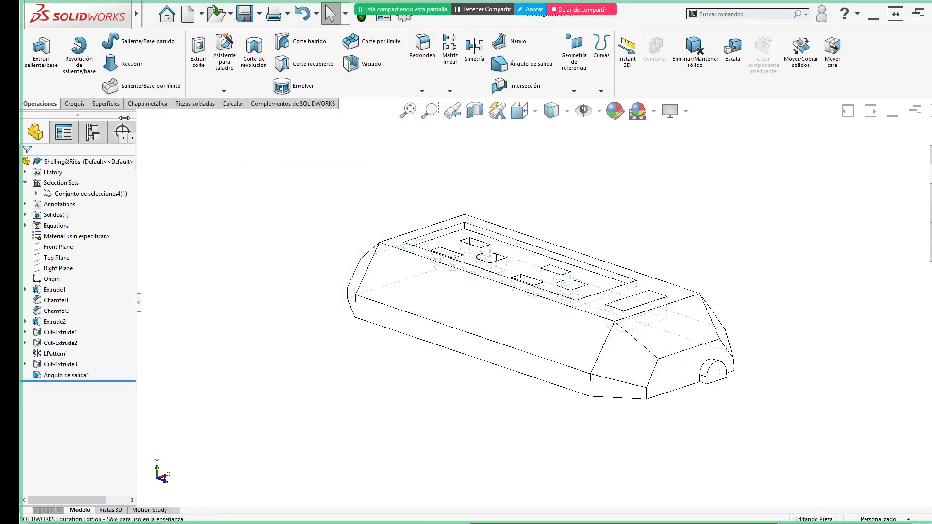
- Start a new Shell (Vaciado) feature and set its wall thickness to 1.5 mm
key(ctrl)
key(ctrl)
key(ctrl)
key(ctrl)
click(371, 64)
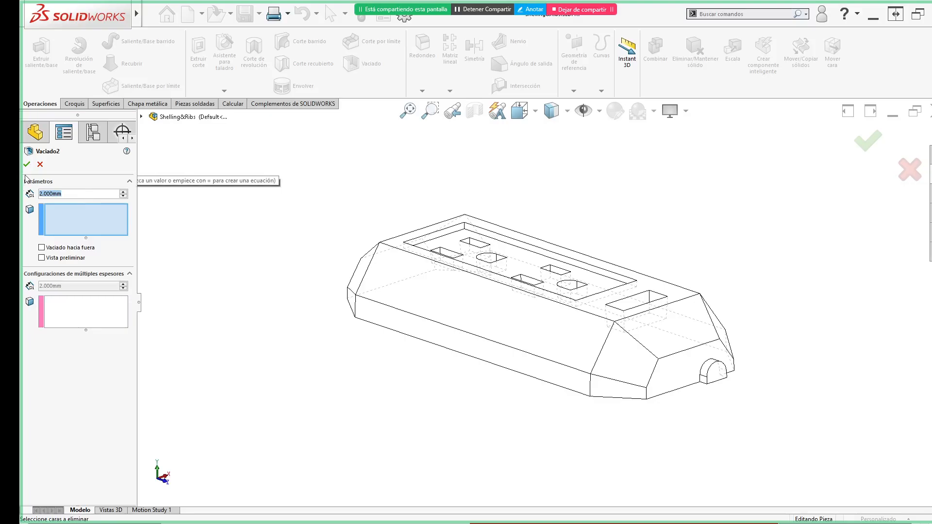
text(1.5)
key(Return)
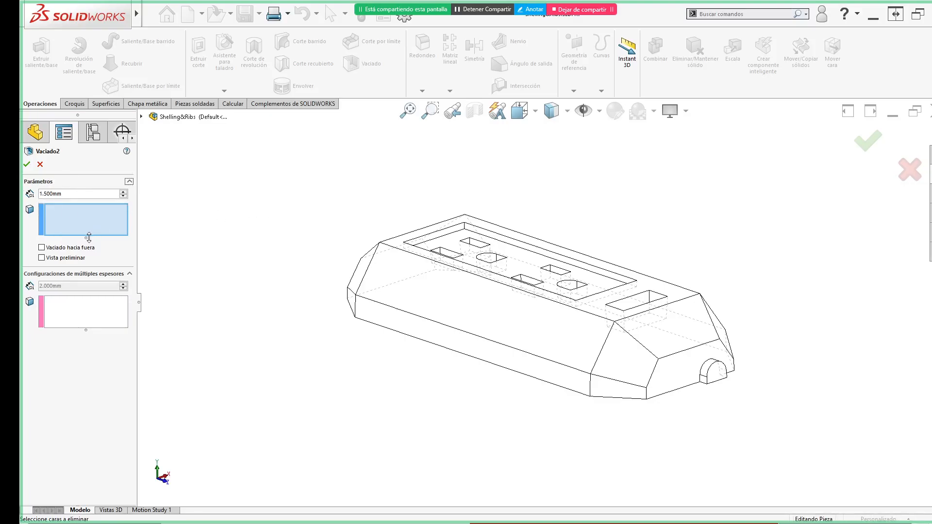
- Enlarge the list of faces to remove and add the bottom face from the saved selection set Conjunto de selecciones4
drag(89, 237, 89, 253)
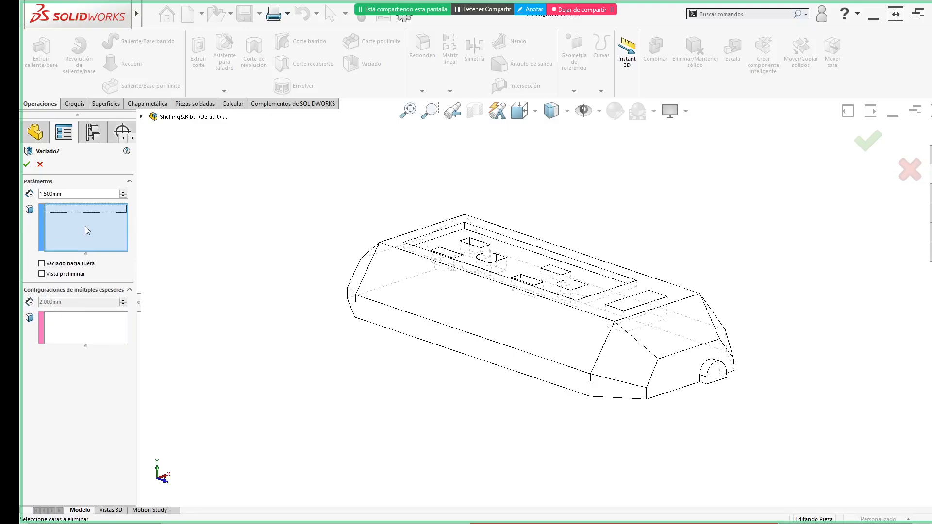
click(141, 117)
click(152, 138)
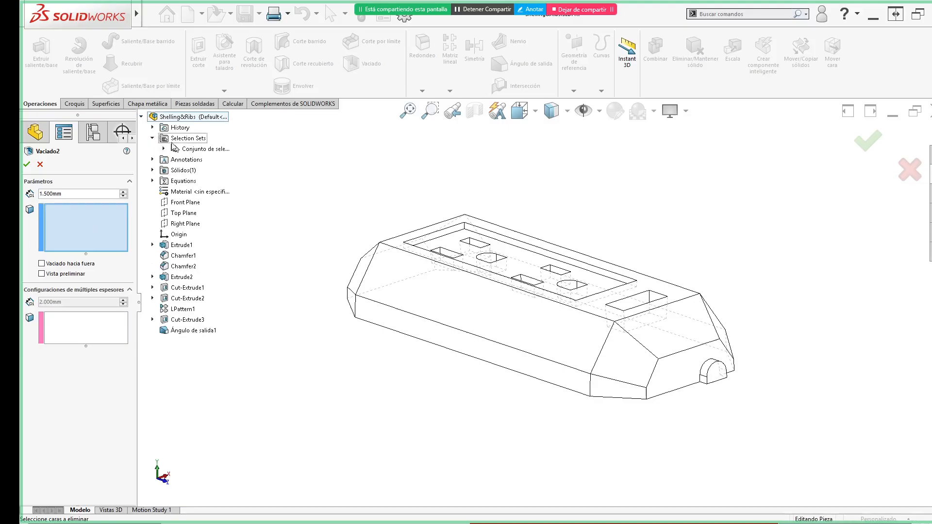
click(189, 149)
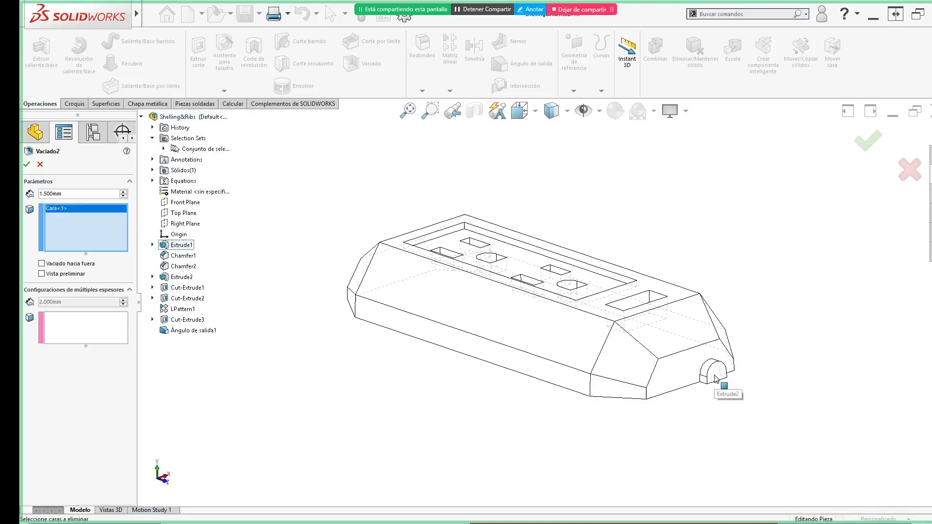
- Display the model shaded with edges and add the rounded end tab's outer face to the faces to remove
click(568, 113)
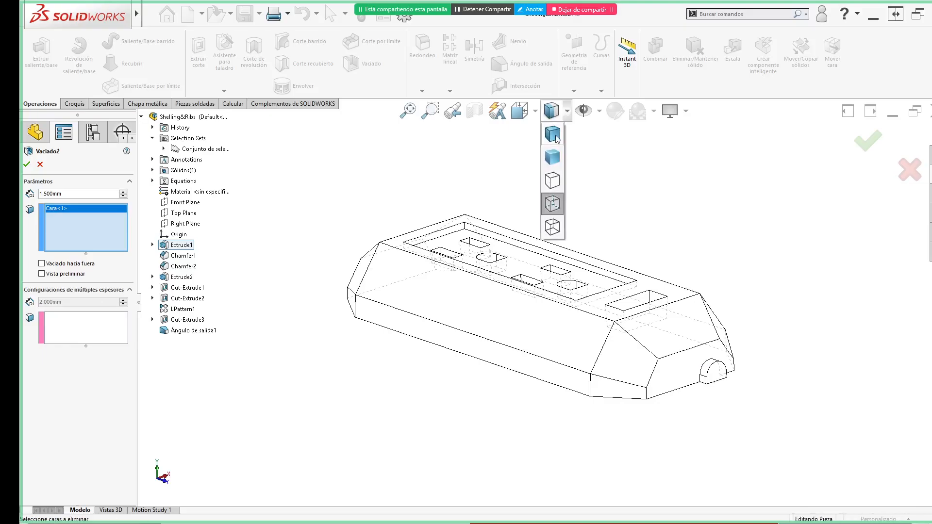
click(552, 134)
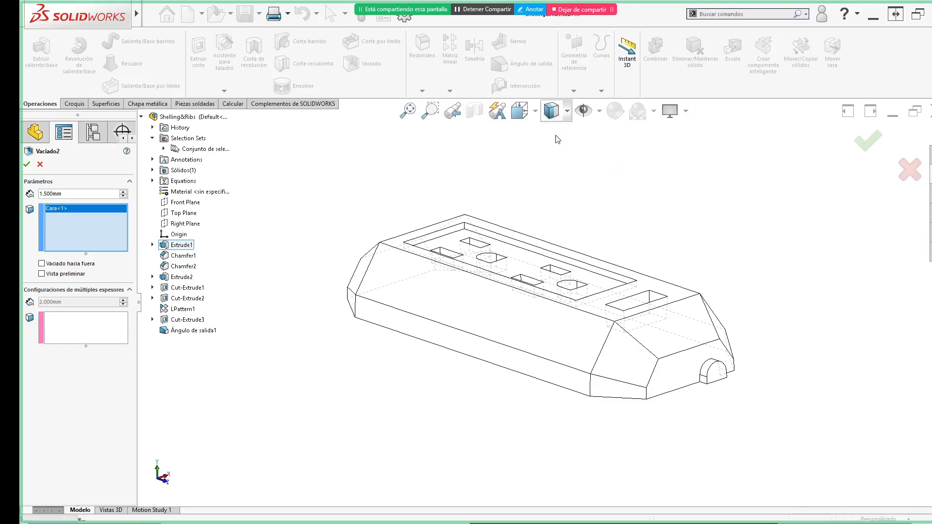
click(717, 377)
- Add the floor faces of the large rectangular pocket and the adjacent socket's three recesses to the faces to remove
middle_drag(628, 251, 618, 358)
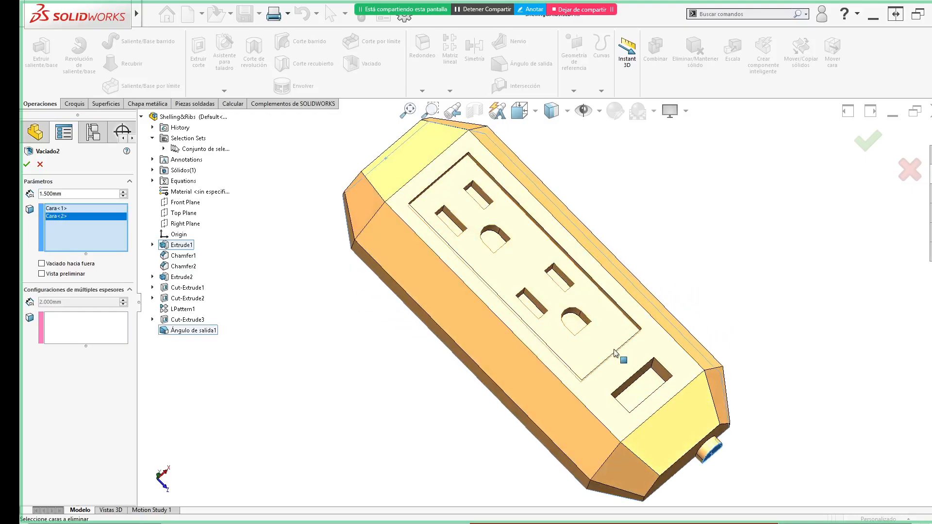
click(641, 391)
scroll(554, 298, down, 3)
click(588, 347)
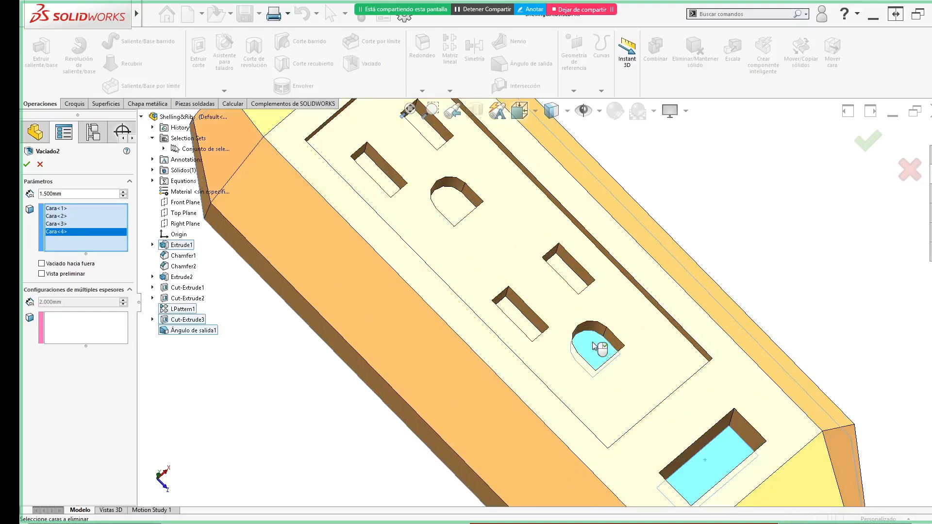
click(578, 285)
click(523, 320)
scroll(522, 318, up, 3)
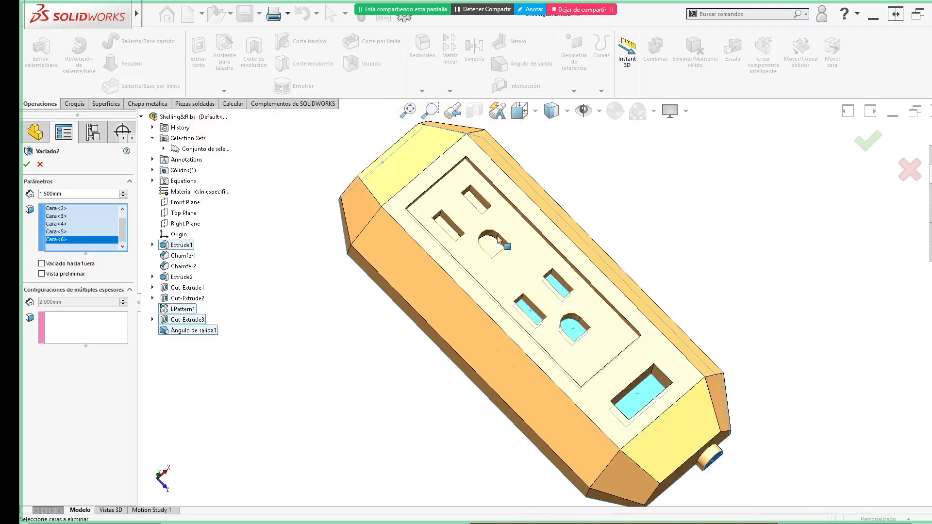
- Add the floor faces of the far socket's three recesses to the faces to remove and check the complete face selection
click(497, 246)
scroll(483, 222, down, 2)
scroll(482, 218, down, 1)
click(503, 211)
click(455, 253)
scroll(648, 281, up, 5)
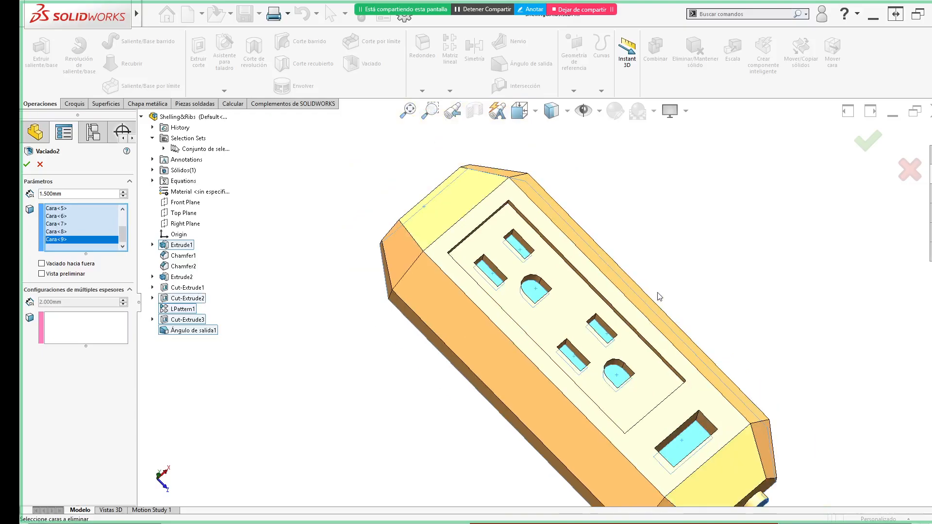
middle_drag(649, 280, 534, 374)
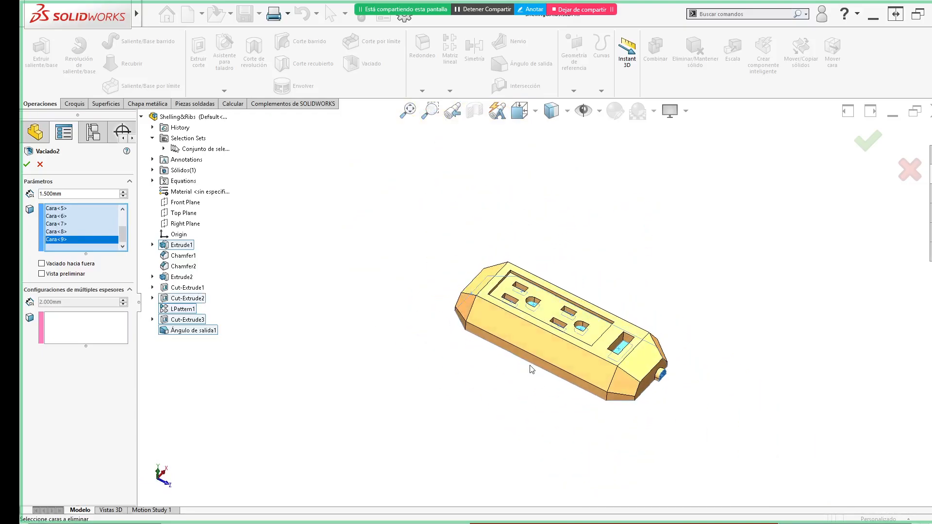
scroll(607, 330, down, 5)
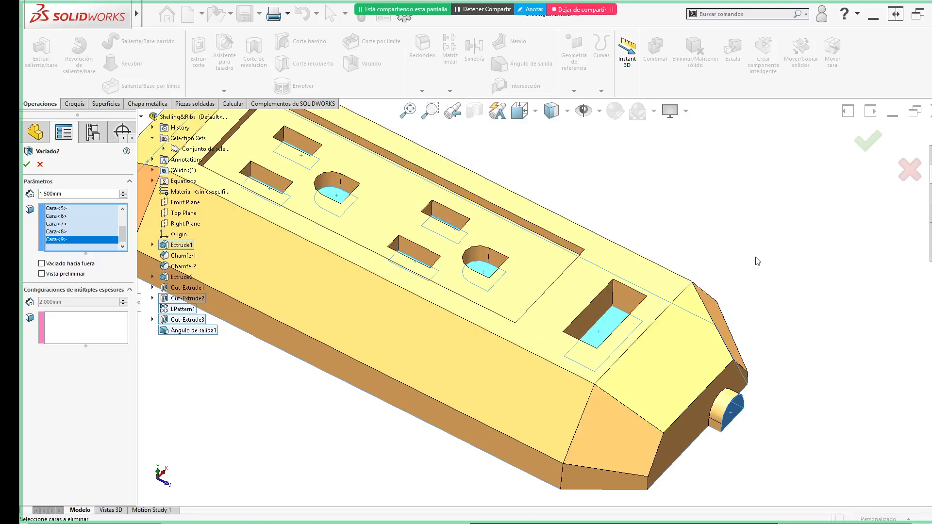
scroll(543, 297, up, 3)
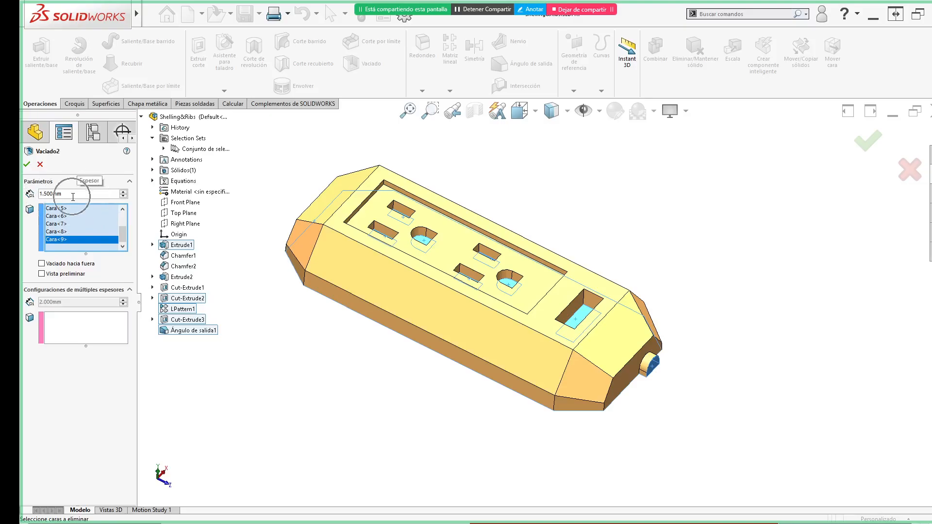
- Accept the 1.5 mm shell and inspect the interior walls around the socket openings from the open bottom
click(874, 142)
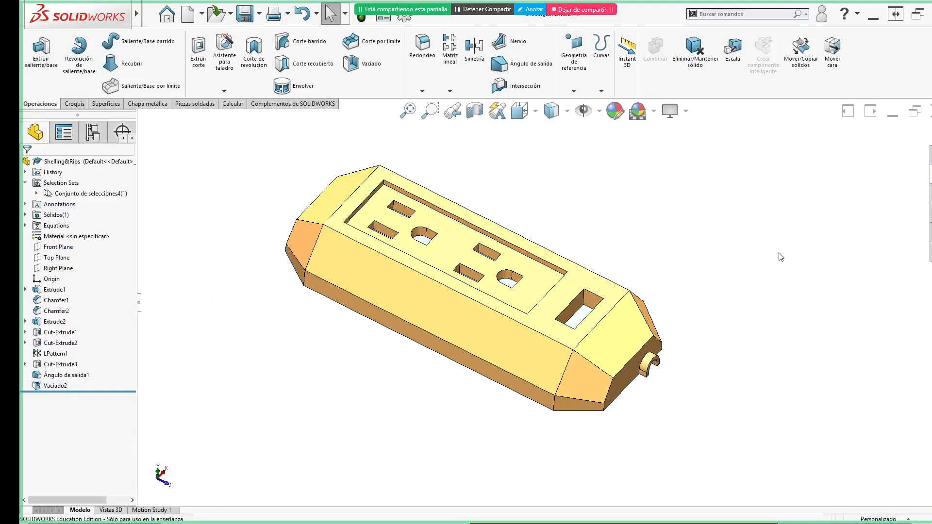
middle_drag(399, 376, 710, 248)
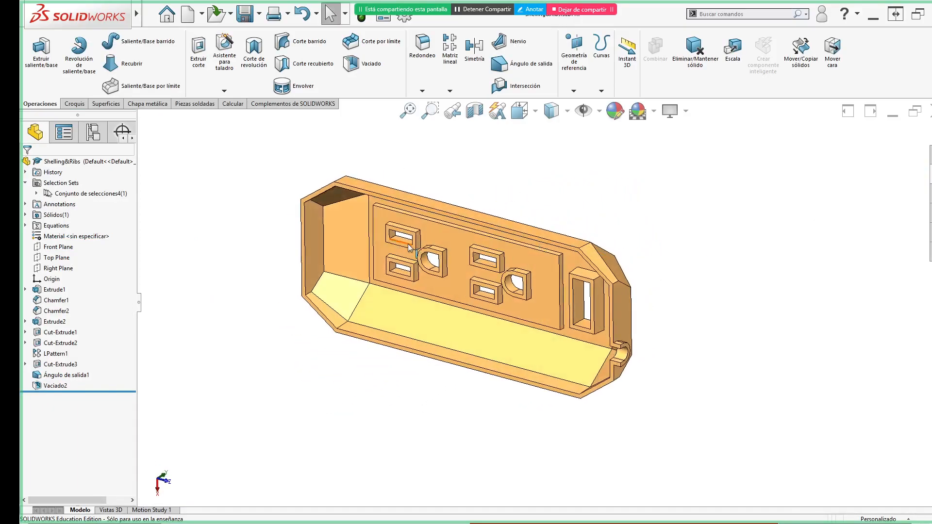
scroll(425, 249, down, 5)
scroll(426, 249, down, 2)
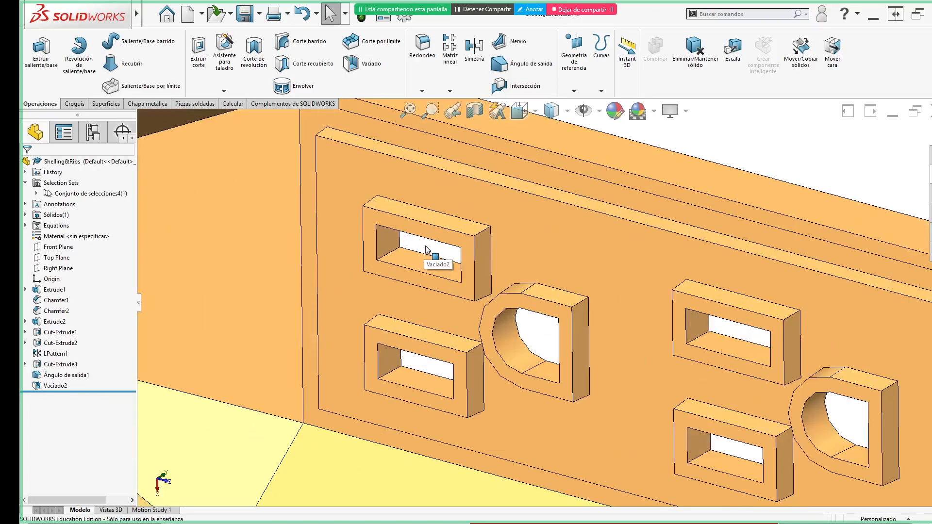
click(471, 250)
middle_drag(470, 250, 442, 245)
scroll(442, 246, up, 3)
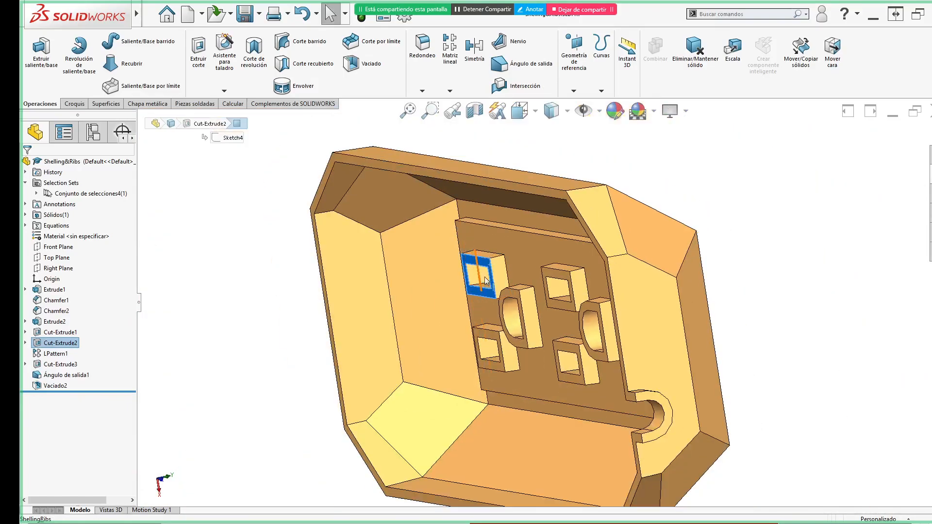
middle_drag(231, 425, 243, 457)
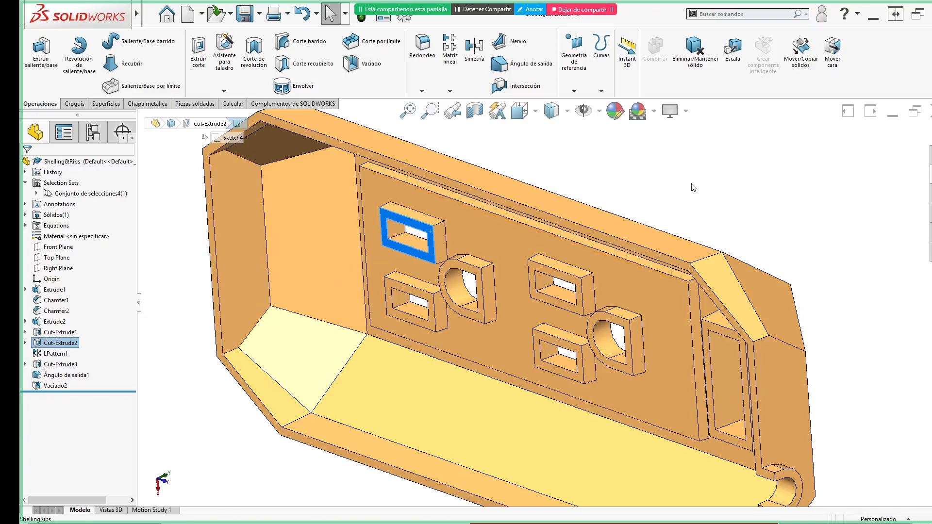
click(674, 208)
key(ctrl+7)
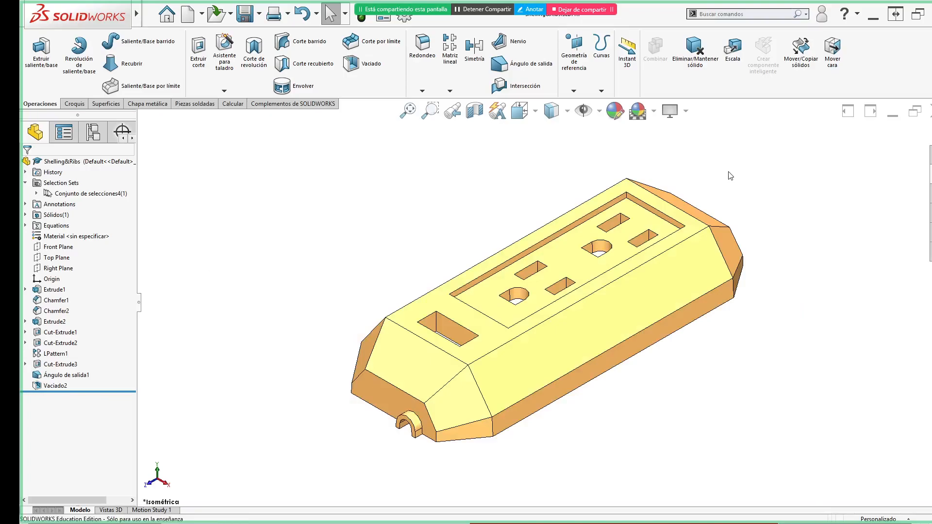
- Display the angle dimension of the draft feature Ángulo de salida1 and examine it at the part's far end
click(67, 375)
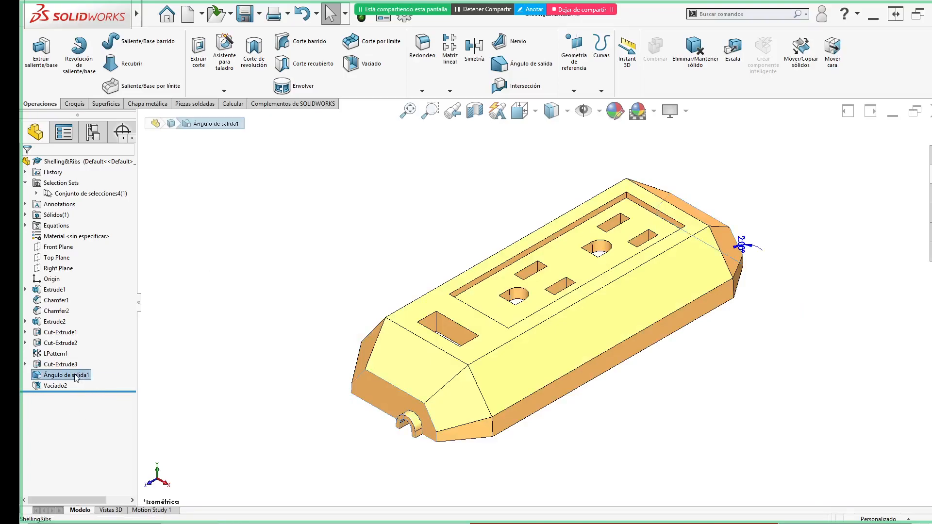
middle_drag(557, 373, 732, 350)
scroll(734, 351, down, 3)
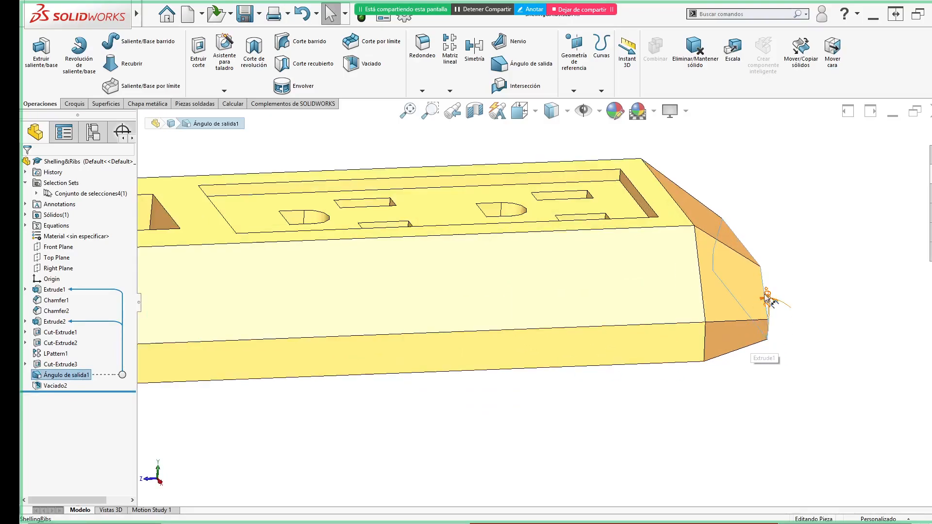
click(618, 420)
scroll(620, 417, up, 2)
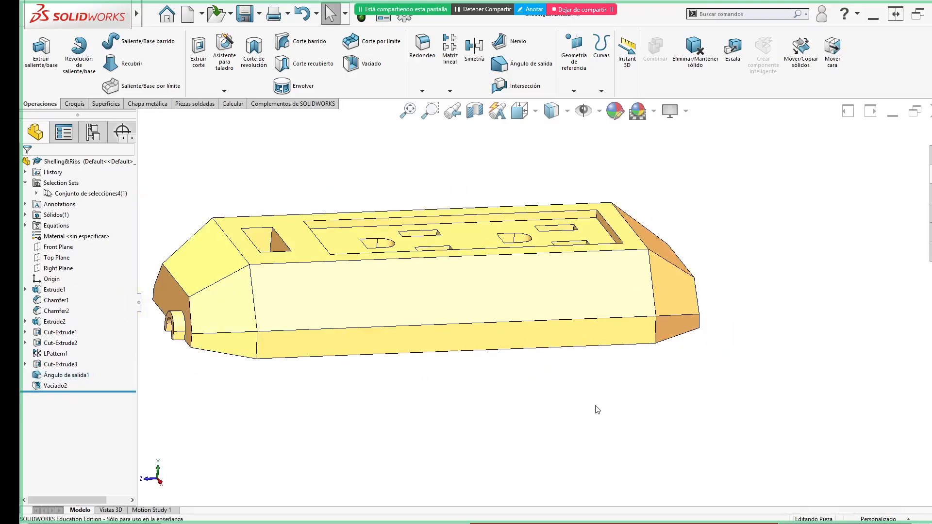
ctrl+middle_drag(596, 406, 659, 378)
- Display the thickness dimension of the shell Vaciado2 on the model and set it to 1 mm
click(63, 386)
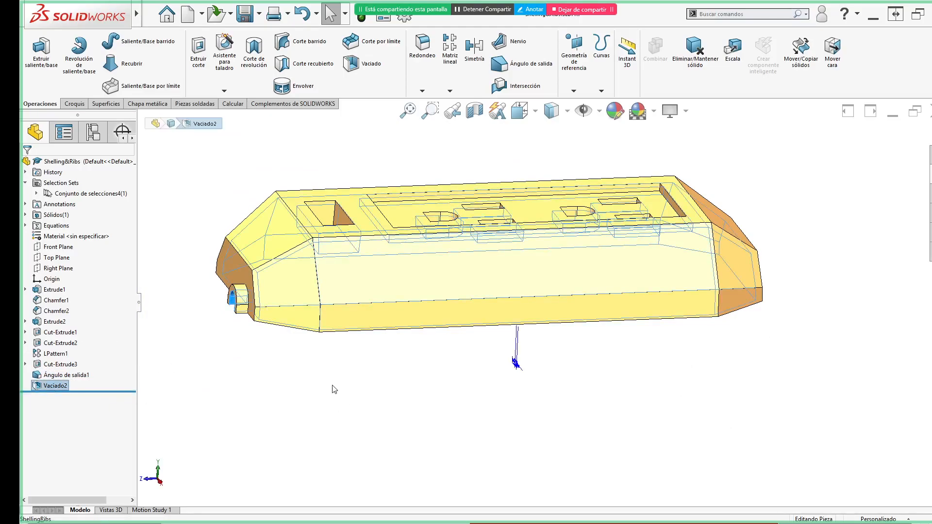
middle_drag(267, 377, 355, 355)
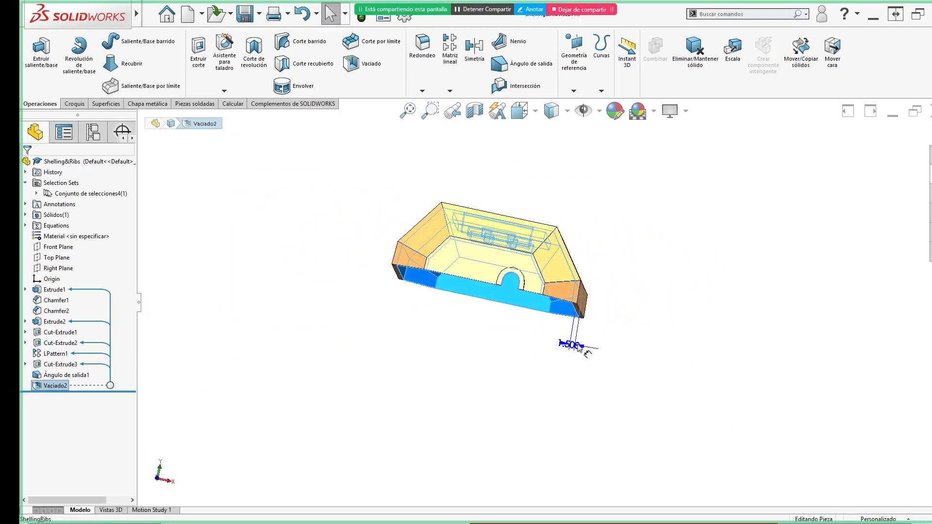
click(622, 352)
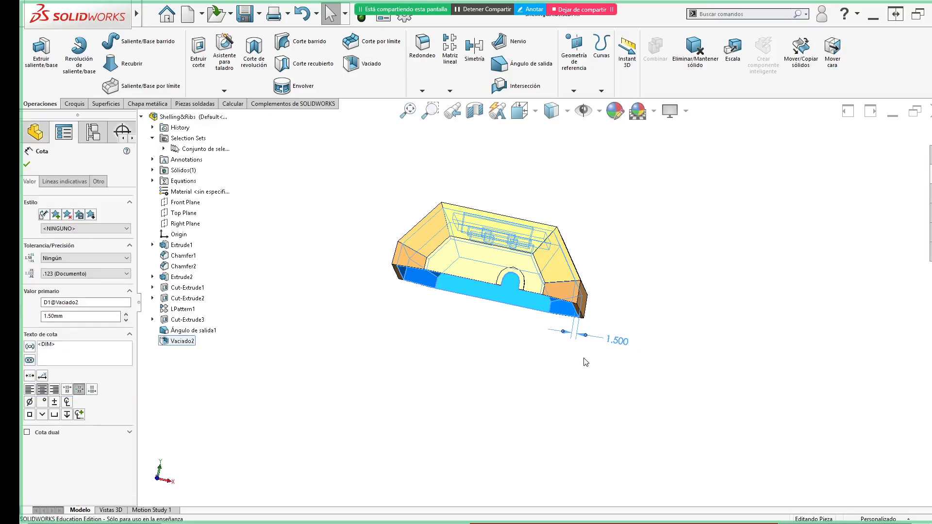
double_click(615, 343)
text(1)
key(Return)
click(658, 312)
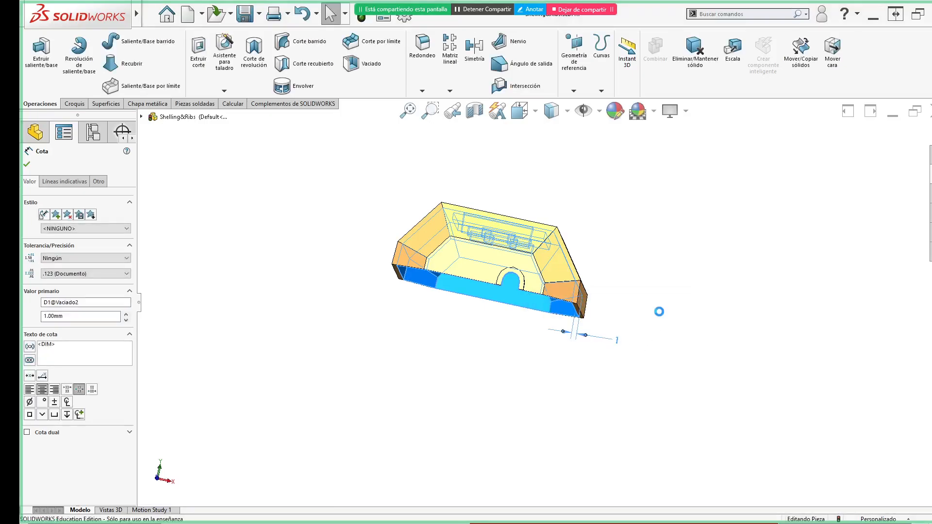
click(669, 283)
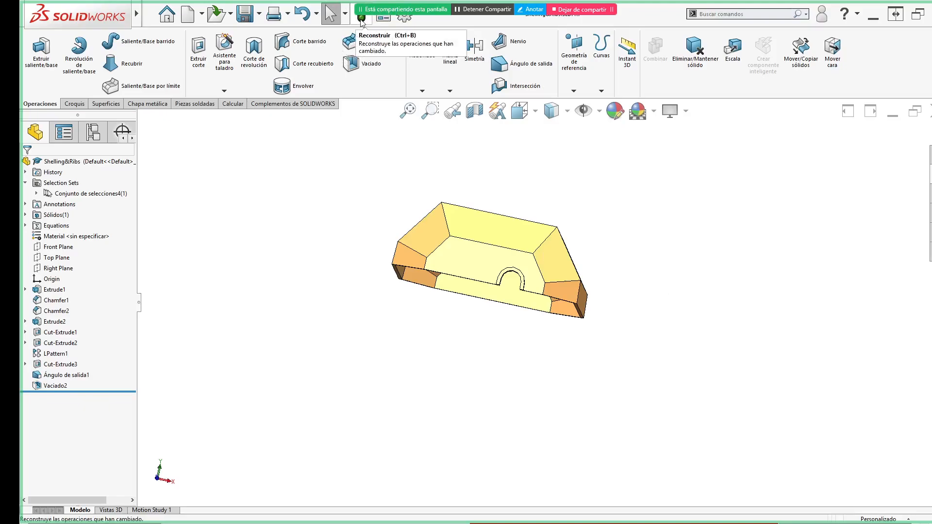
- Set the wall thickness dimension of the shell Vaciado2 to 1.5 mm
middle_drag(312, 343, 306, 277)
click(61, 386)
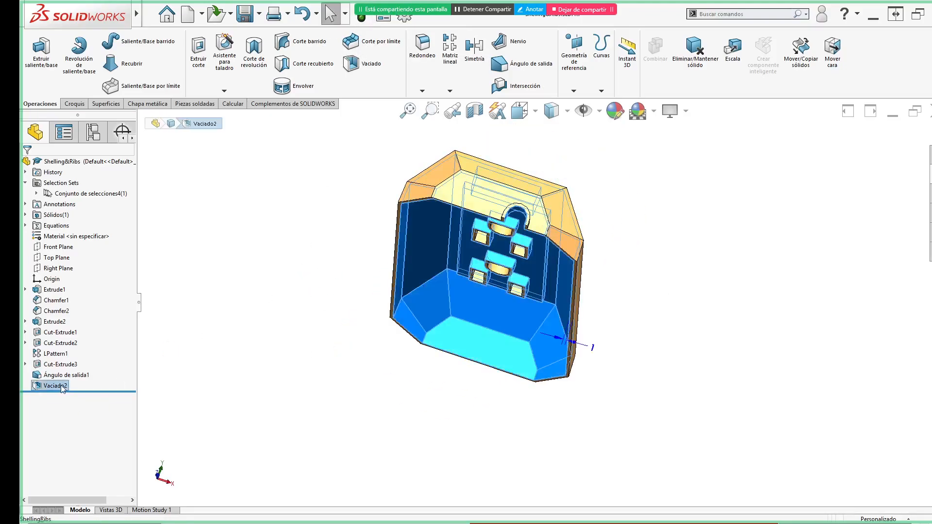
click(590, 345)
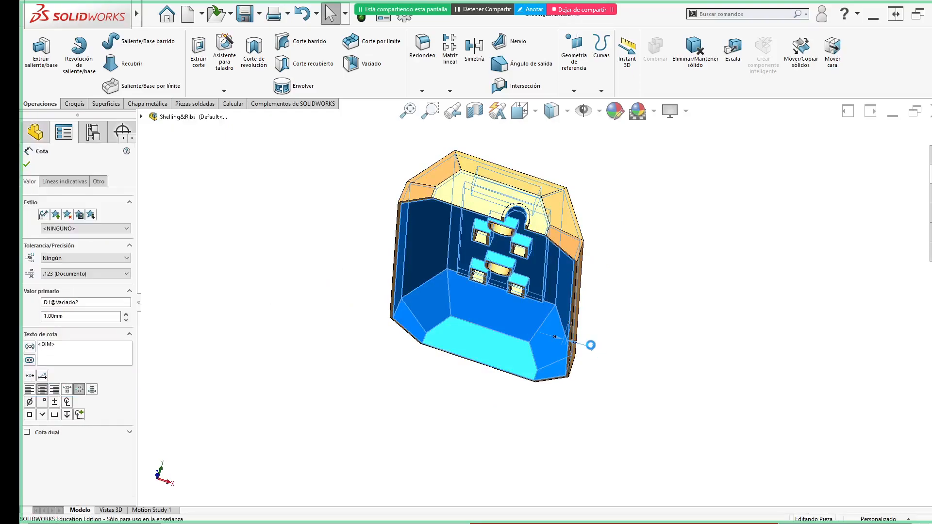
double_click(591, 345)
text(1.5)
key(Return)
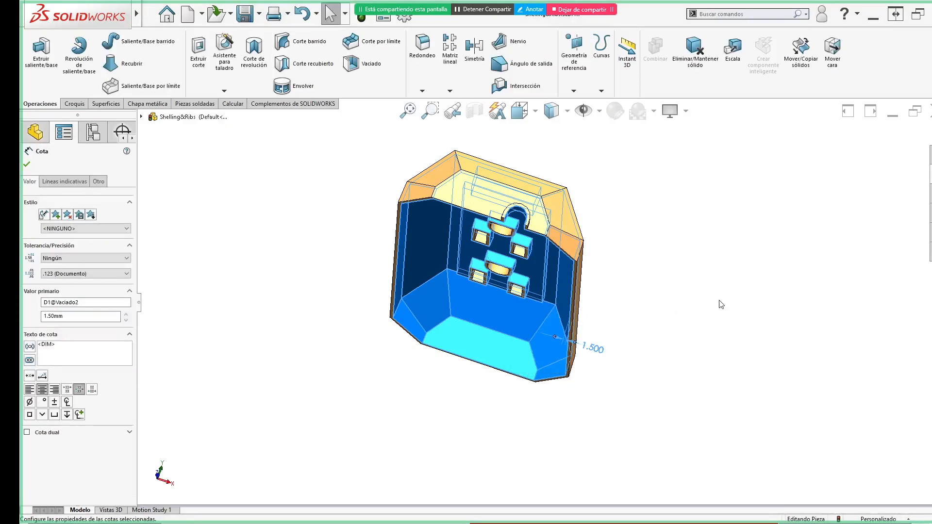
click(720, 302)
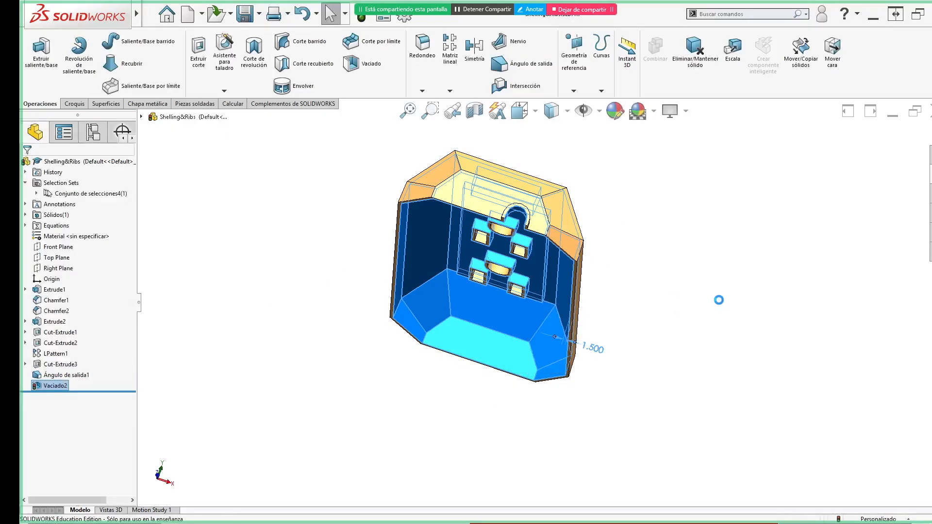
- Edit the shell Vaciado2, enable its preview and examine the wall offset in the front view
click(50, 386)
click(66, 378)
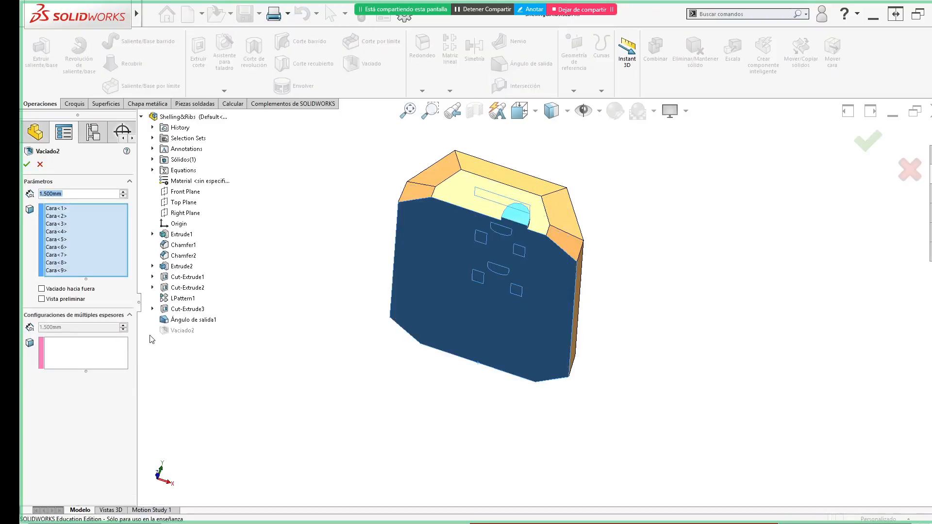
click(57, 299)
middle_drag(573, 365, 554, 400)
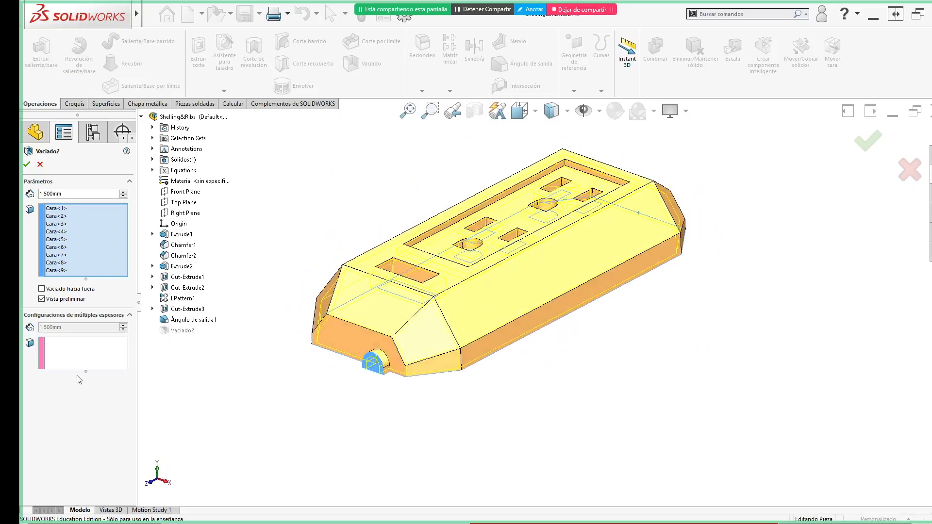
click(42, 300)
click(42, 300)
middle_drag(302, 339, 506, 418)
key(ctrl+3)
key(ctrl+1)
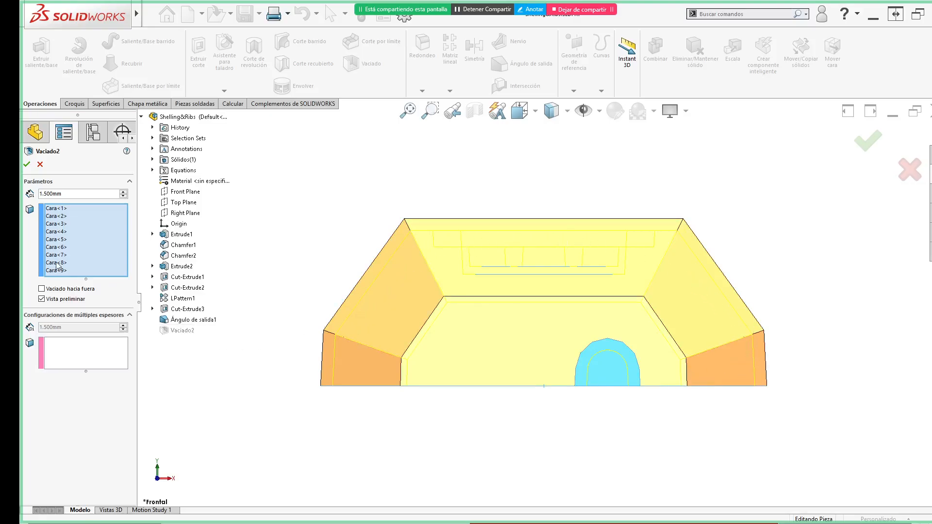
- Switch the shell to outward shelling, accept it and inspect the part's interior
click(41, 289)
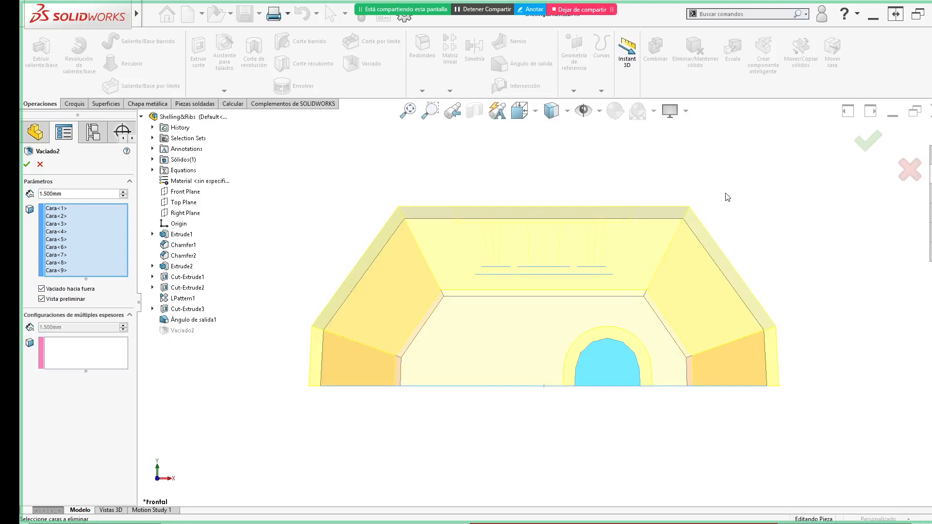
scroll(785, 250, up, 1)
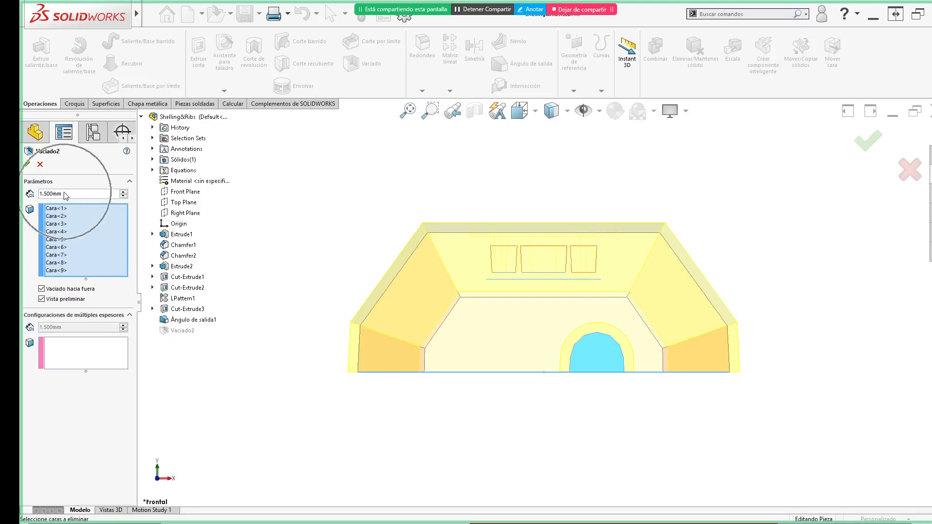
click(867, 141)
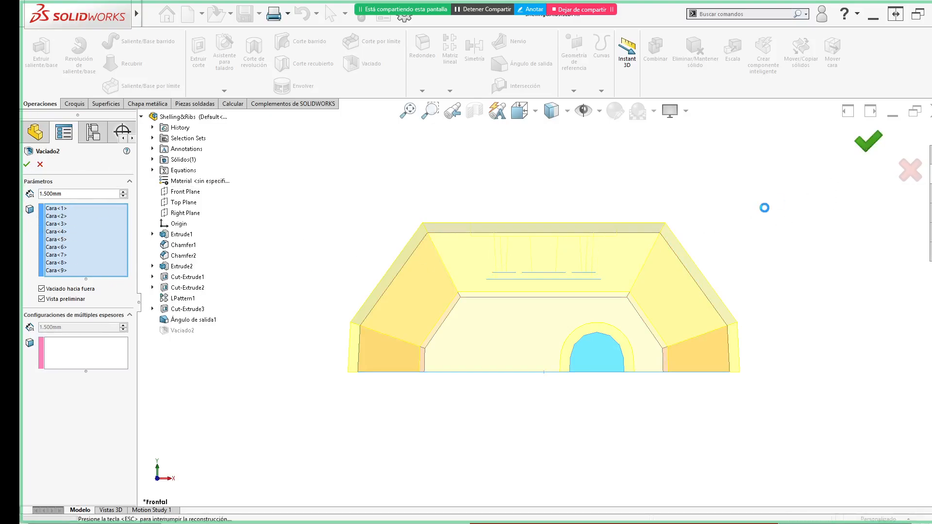
middle_drag(664, 360, 584, 304)
middle_drag(499, 409, 518, 414)
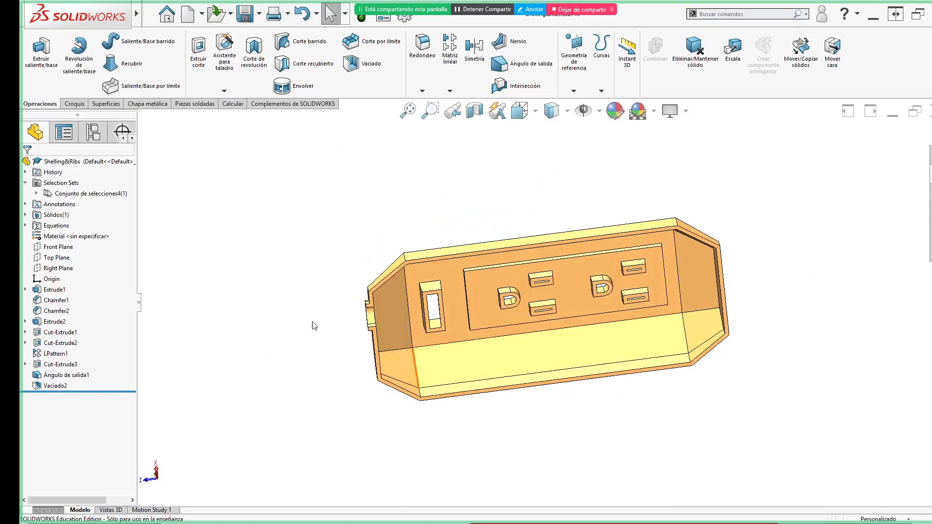
- Edit the shell Vaciado2 to turn off outward shelling, accept it and show the part in isometric view
click(38, 386)
click(47, 361)
click(62, 290)
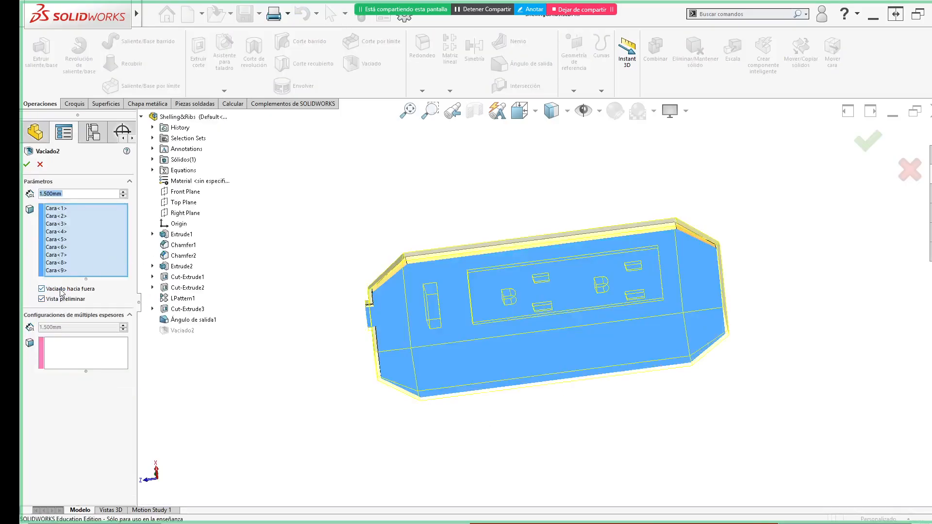
click(26, 164)
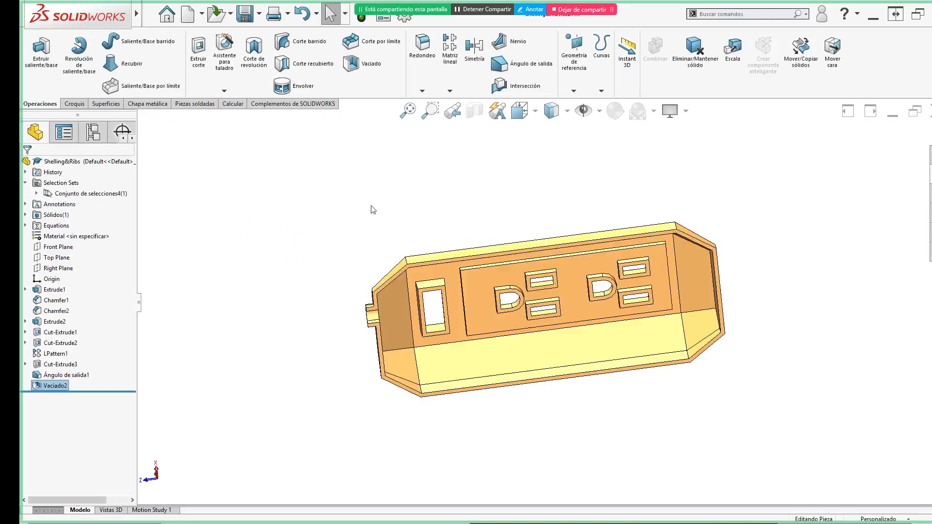
key(Escape)
key(ctrl+7)
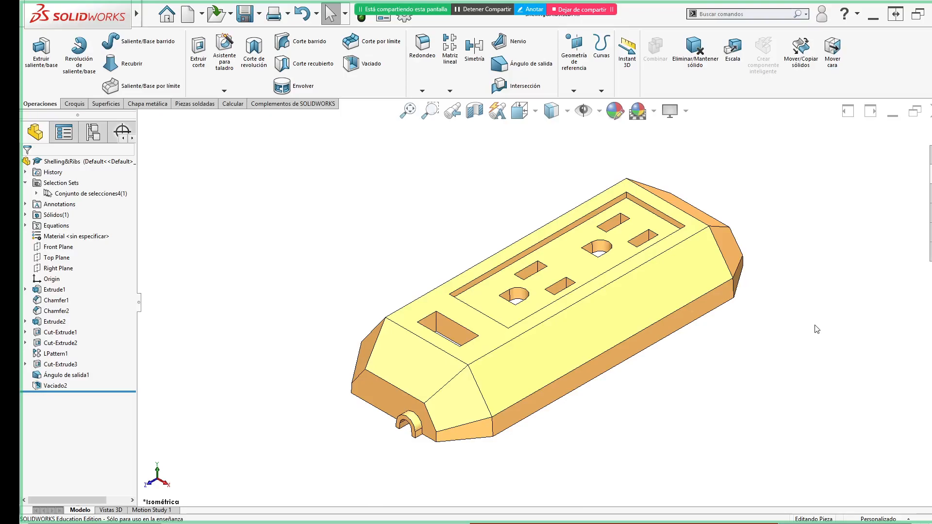
- Check the shell and rib-addition slides in Acrobat Reader, return to SOLIDWORKS and view the part's interior
key(alt+Tab)
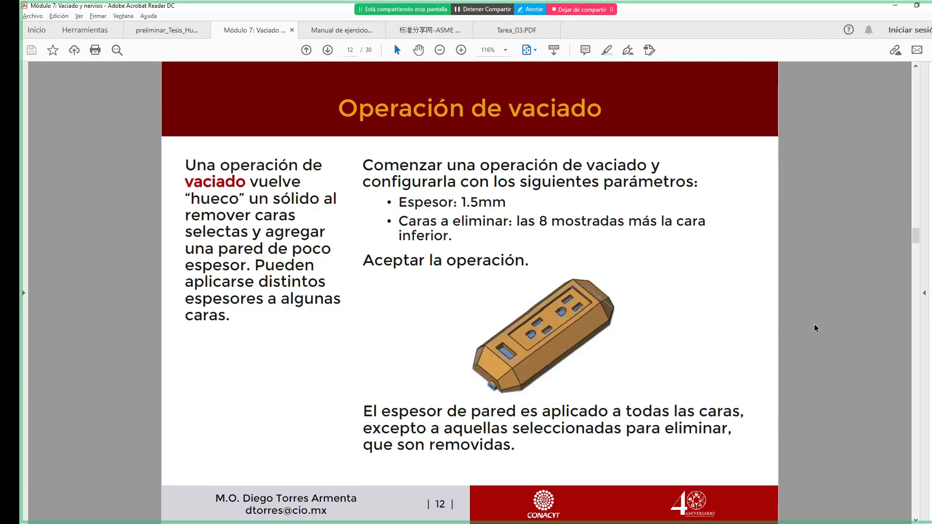
scroll(661, 340, down, 1)
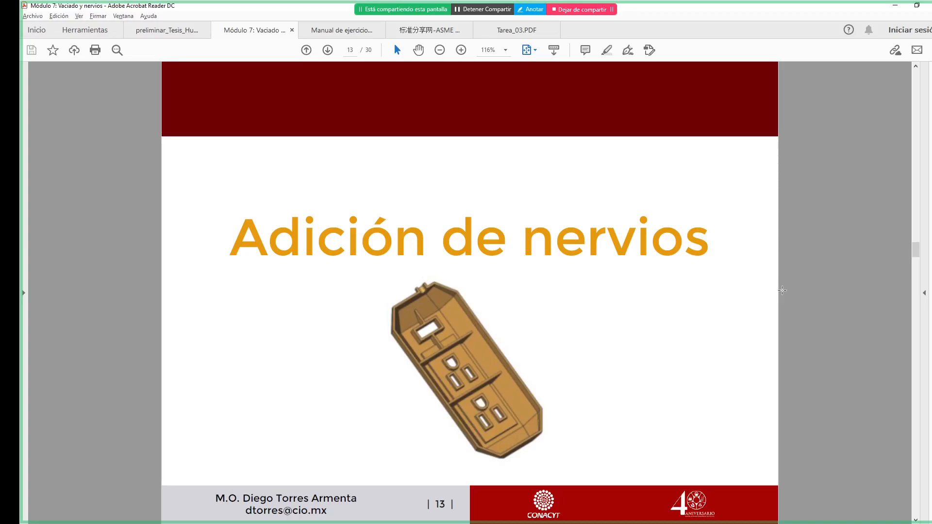
key(alt+Tab)
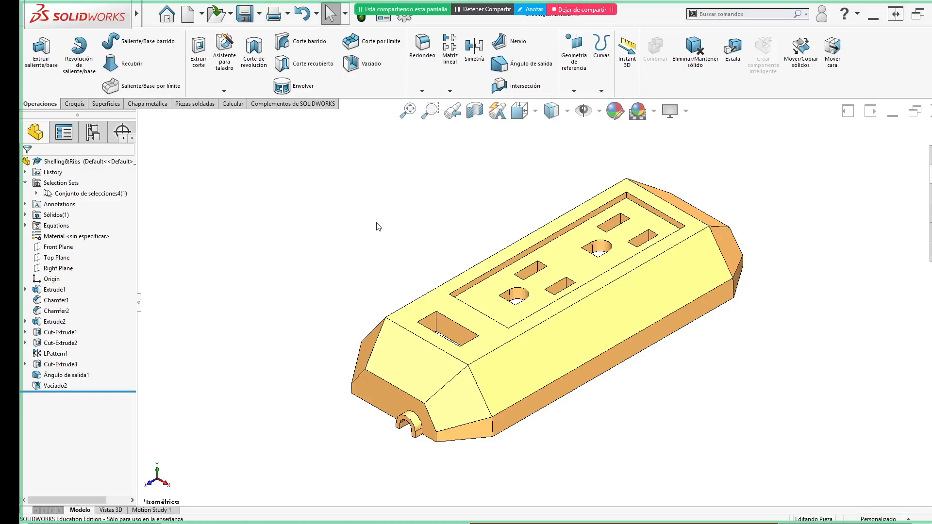
right_drag(335, 250, 272, 227)
middle_drag(382, 410, 252, 287)
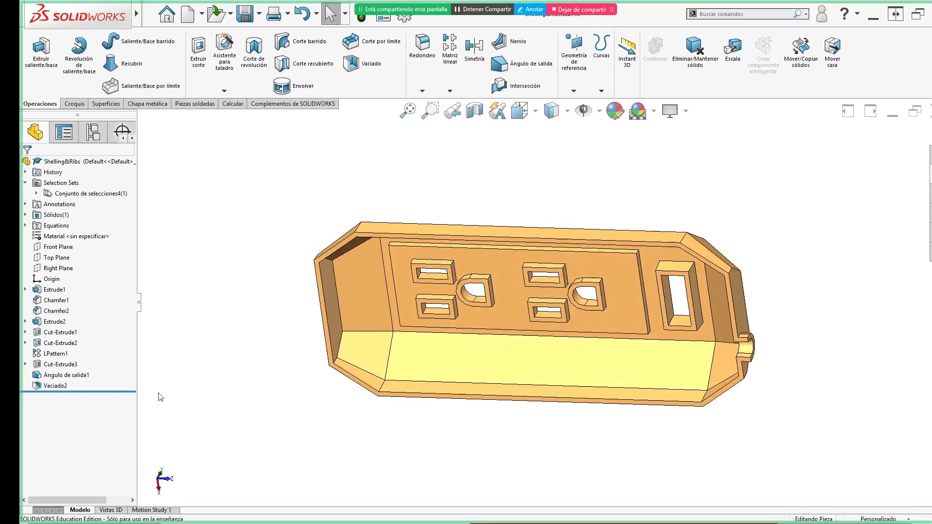
- Suppress the draft feature Ángulo de salida1 and unsuppress it again
click(82, 374)
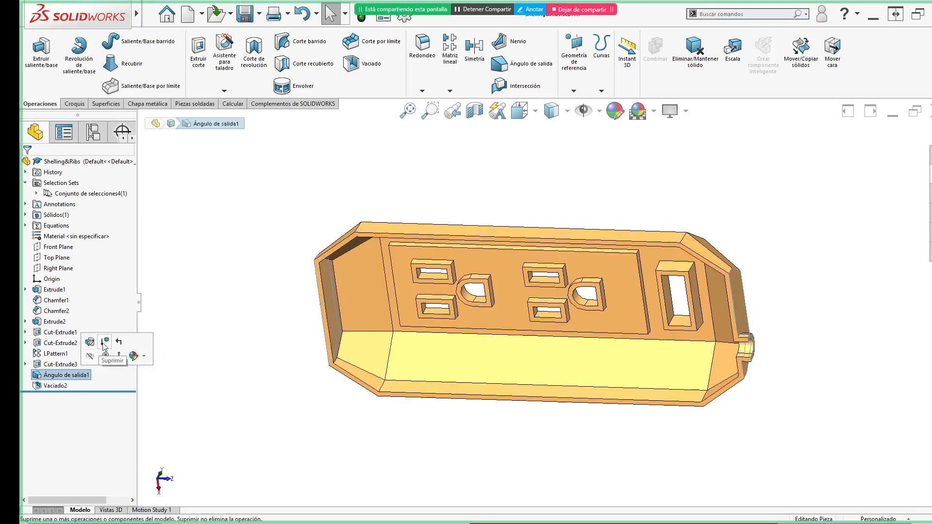
click(90, 356)
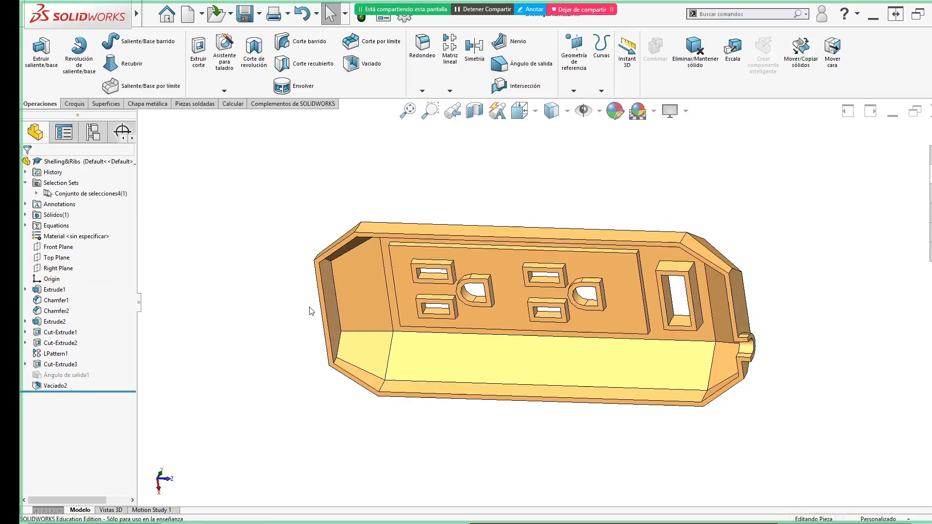
click(83, 375)
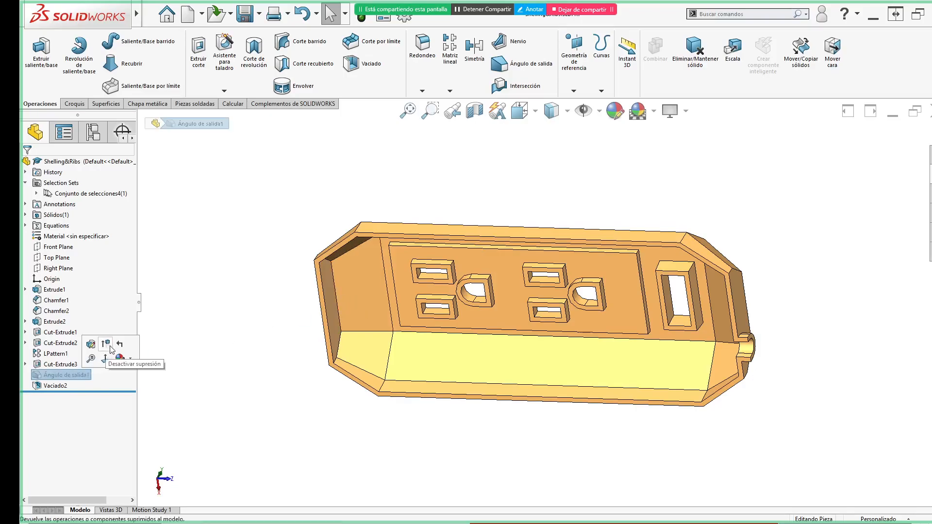
click(91, 346)
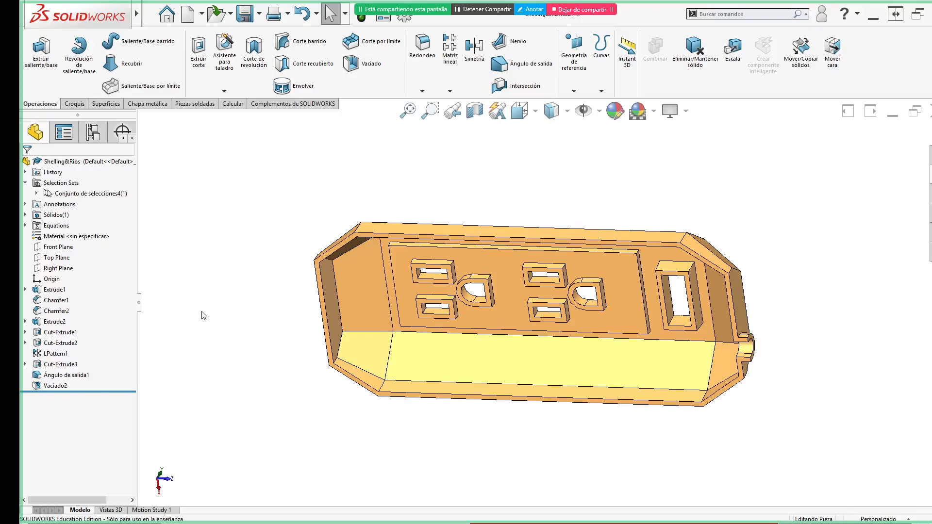
- Section the part along the Right Plane in the left view and examine the drafted inner and outer faces of the end walls
key(ctrl+3)
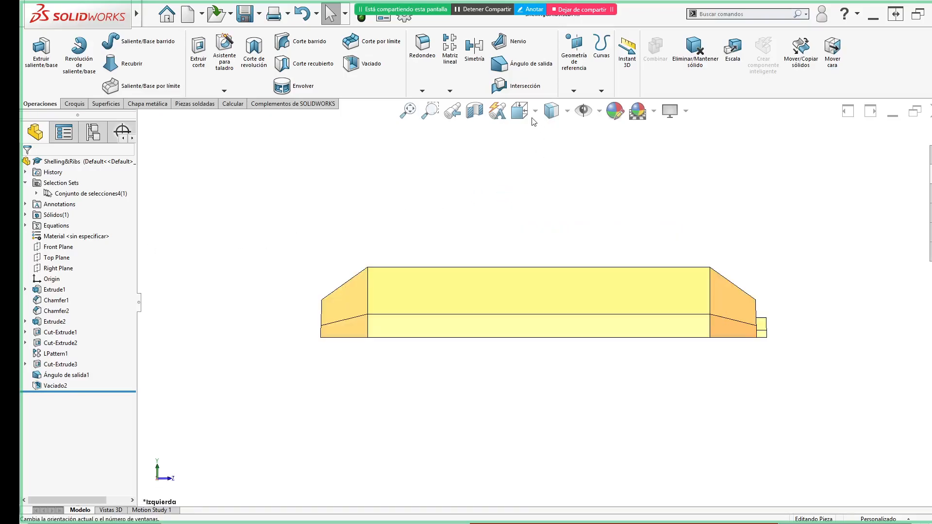
click(483, 117)
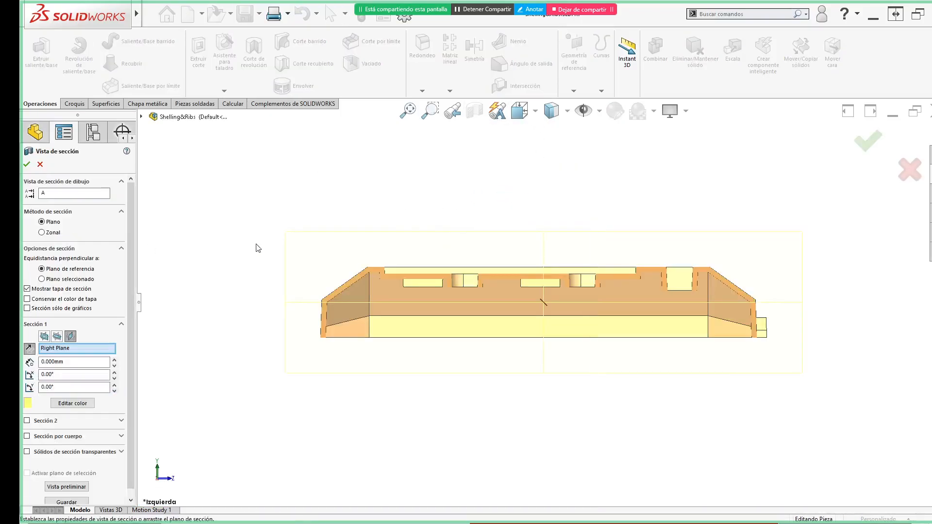
click(859, 139)
scroll(372, 333, down, 5)
scroll(373, 335, down, 1)
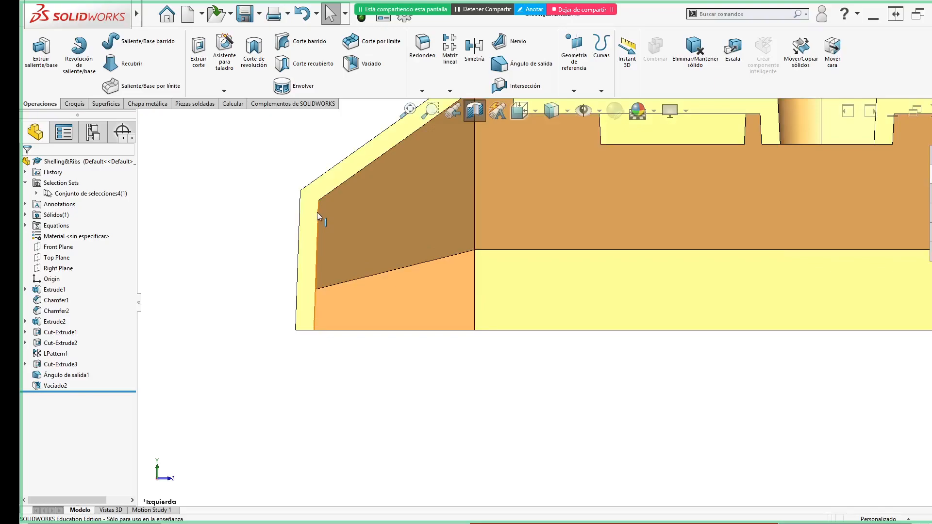
click(301, 220)
mouse_move(74, 380)
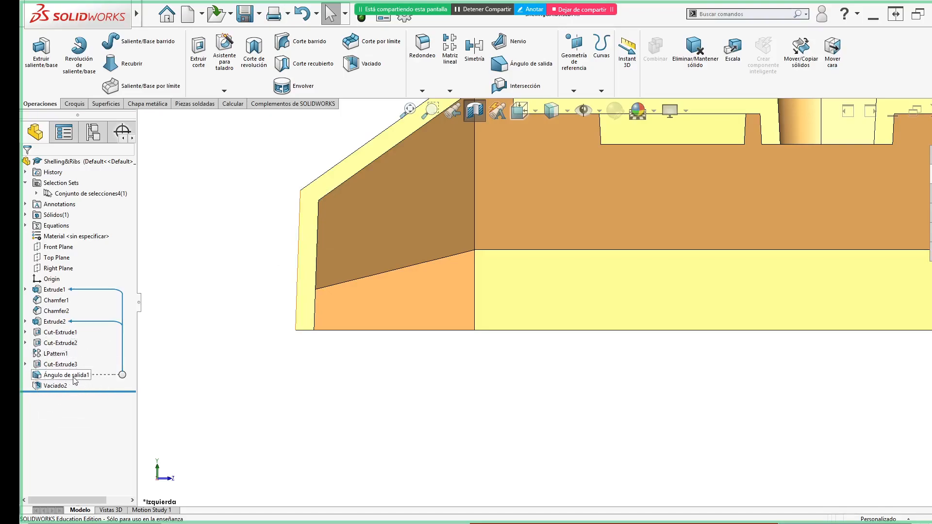
scroll(311, 383, down, 1)
scroll(483, 364, down, 1)
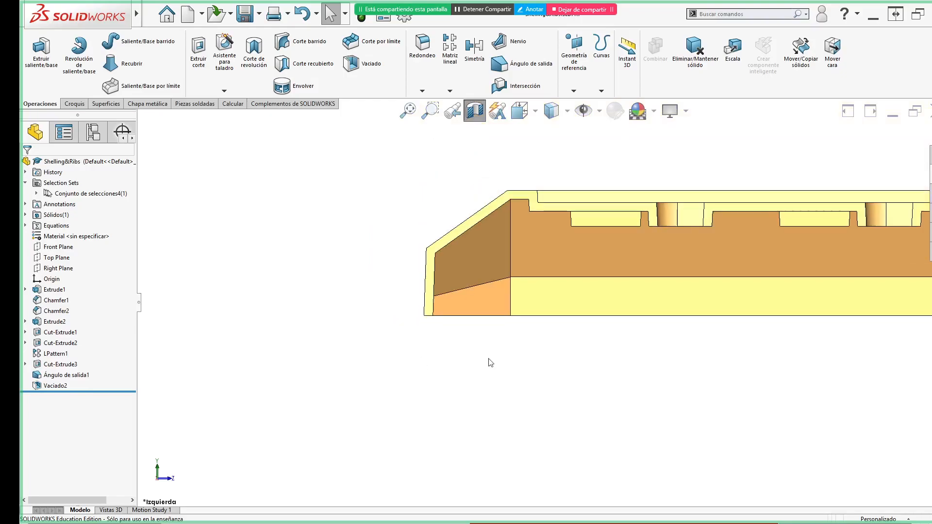
scroll(582, 341, down, 1)
scroll(530, 348, up, 3)
ctrl+middle_drag(582, 340, 482, 351)
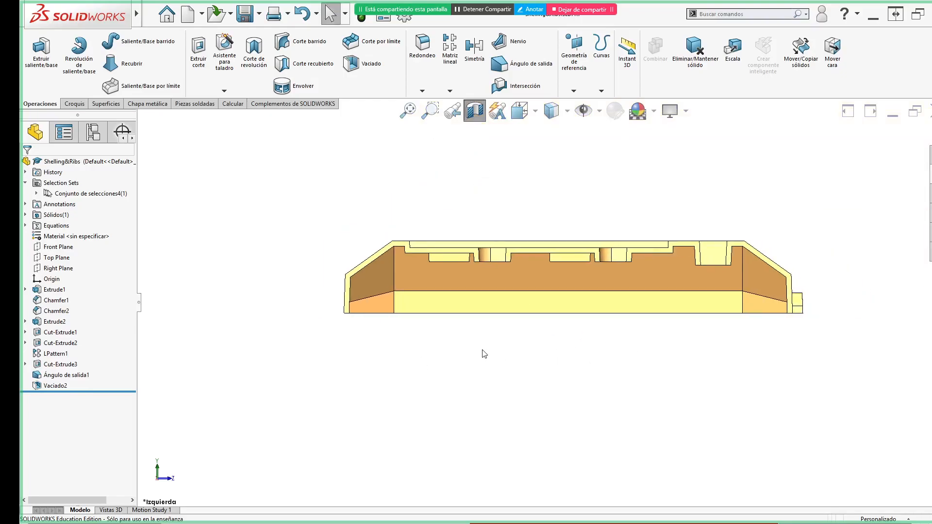
scroll(483, 350, down, 1)
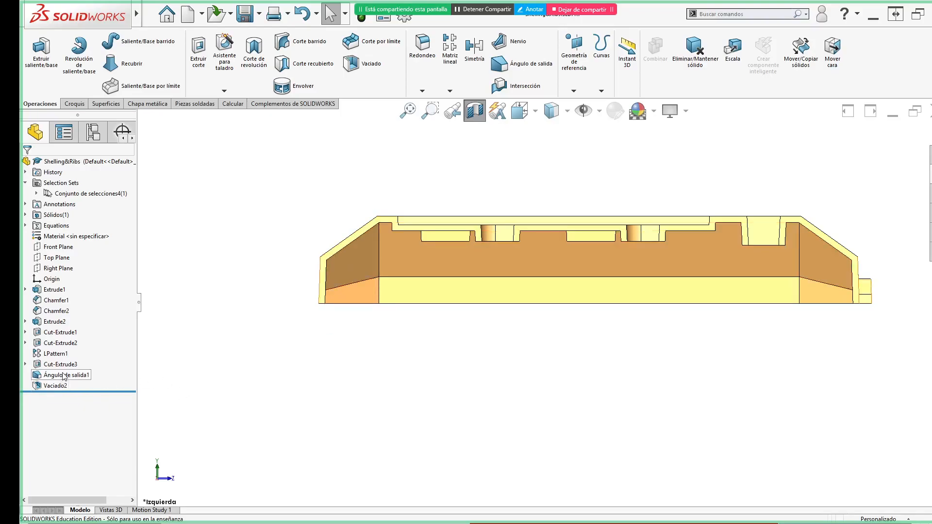
- Reorder the draft Ángulo de salida1 below the shell Vaciado2 and examine the wall thickness at both ends of the section
drag(59, 380, 54, 389)
scroll(352, 279, down, 5)
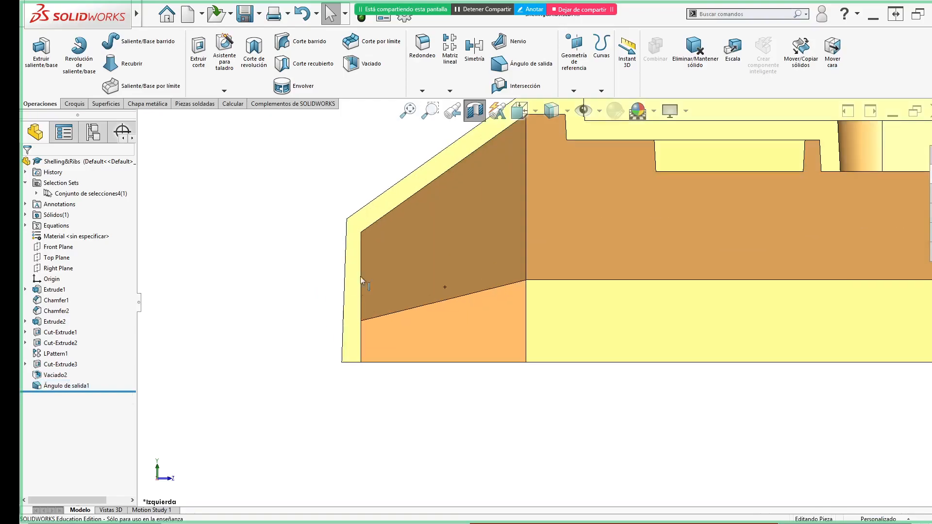
key(ctrl)
scroll(480, 305, up, 2)
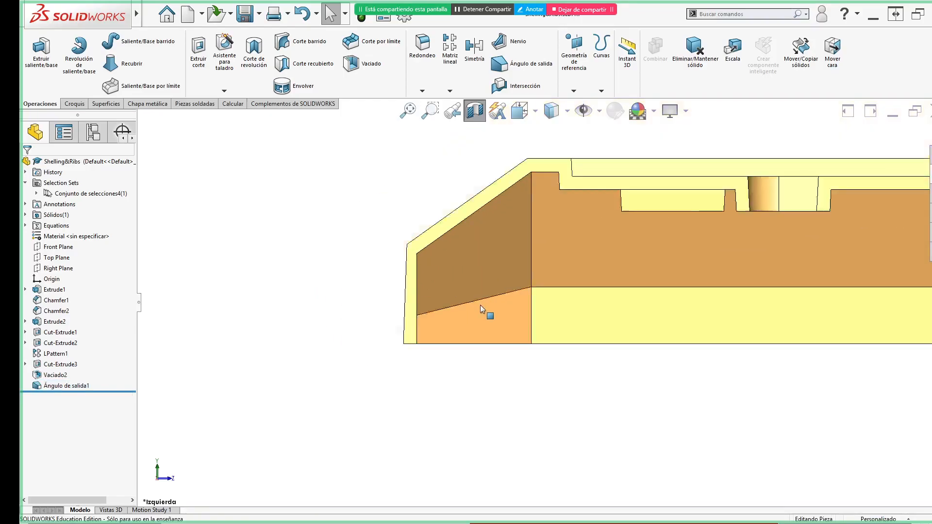
scroll(479, 305, up, 5)
ctrl+middle_drag(710, 324, 453, 319)
scroll(770, 299, down, 4)
click(556, 272)
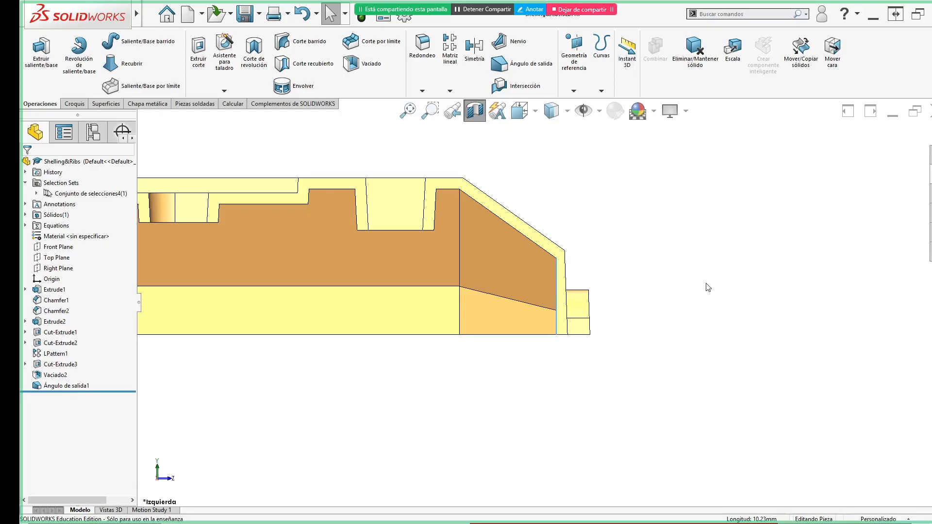
key(f)
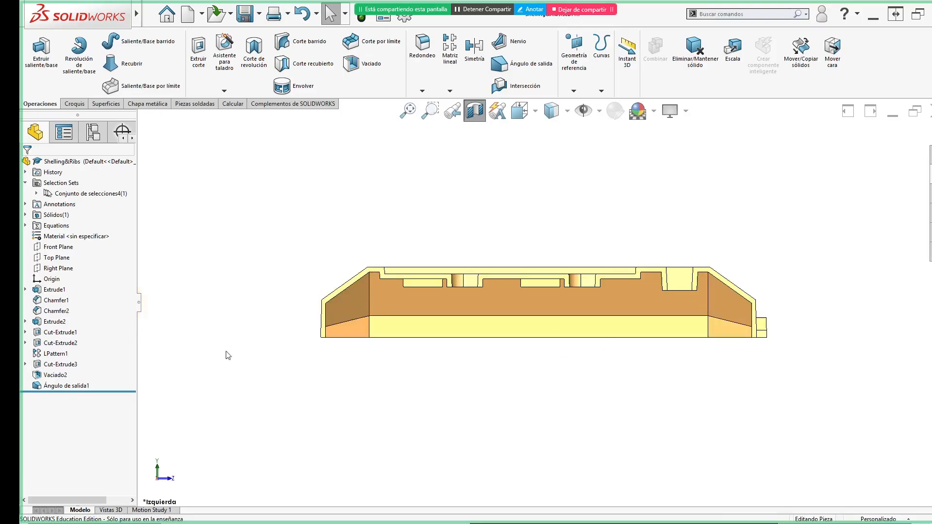
- Reorder the shell Vaciado2 back below the draft, turn off the section view and show the part in isometric view
drag(63, 376, 57, 387)
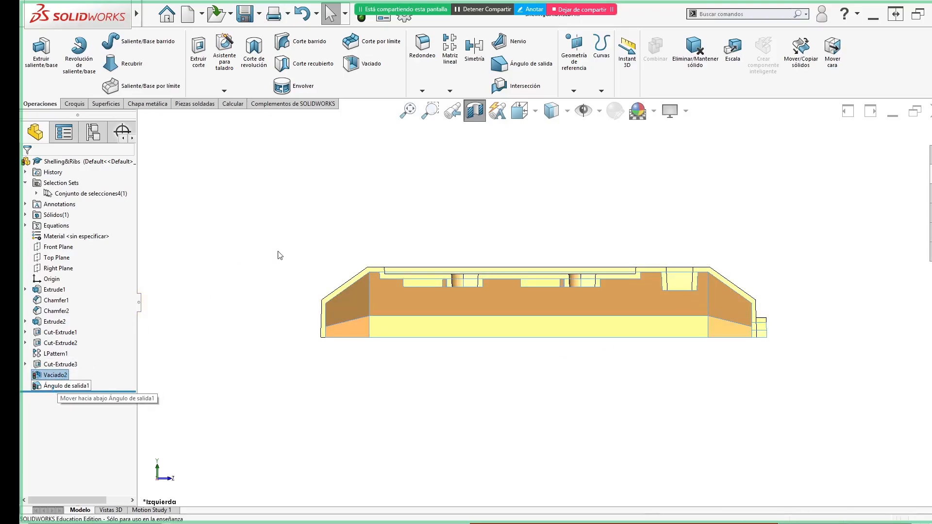
click(472, 114)
key(ctrl+7)
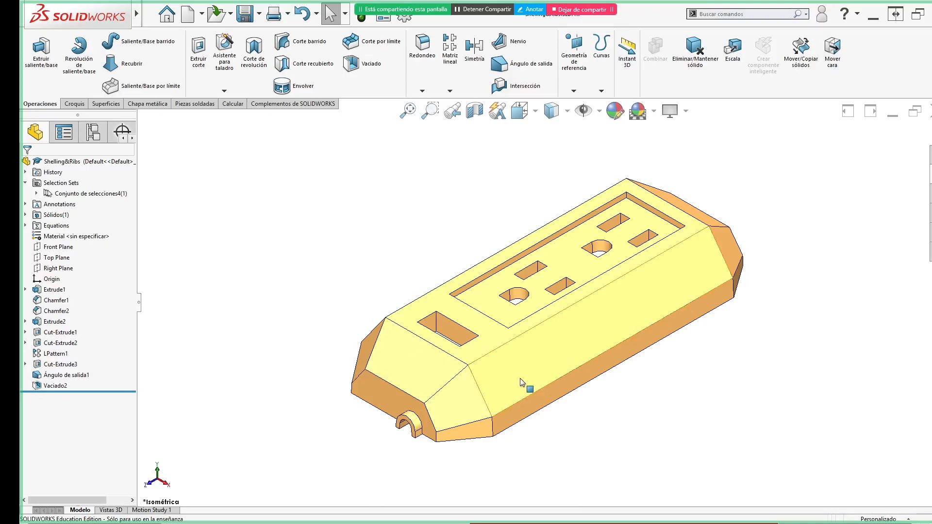
- Inspect the shelled interior, check the angle between the two long side faces and examine the part's top face
middle_drag(617, 428, 445, 380)
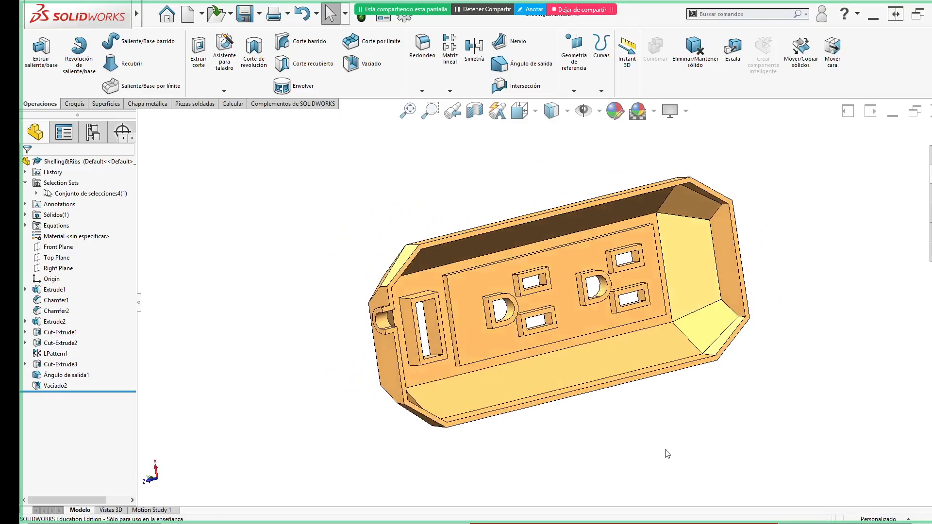
middle_drag(576, 439, 601, 454)
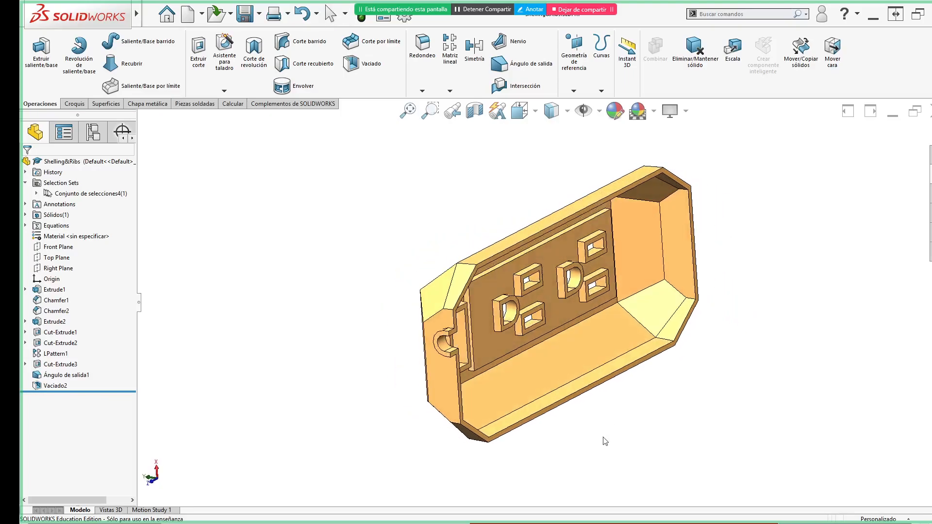
click(540, 223)
middle_drag(607, 380, 537, 234)
ctrl+click(567, 292)
middle_drag(373, 284, 457, 318)
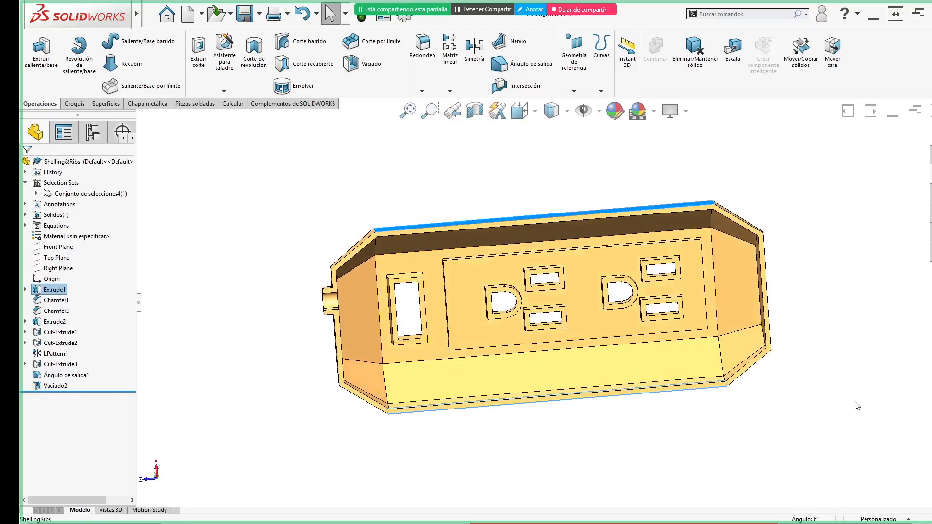
middle_drag(647, 286, 686, 419)
click(592, 274)
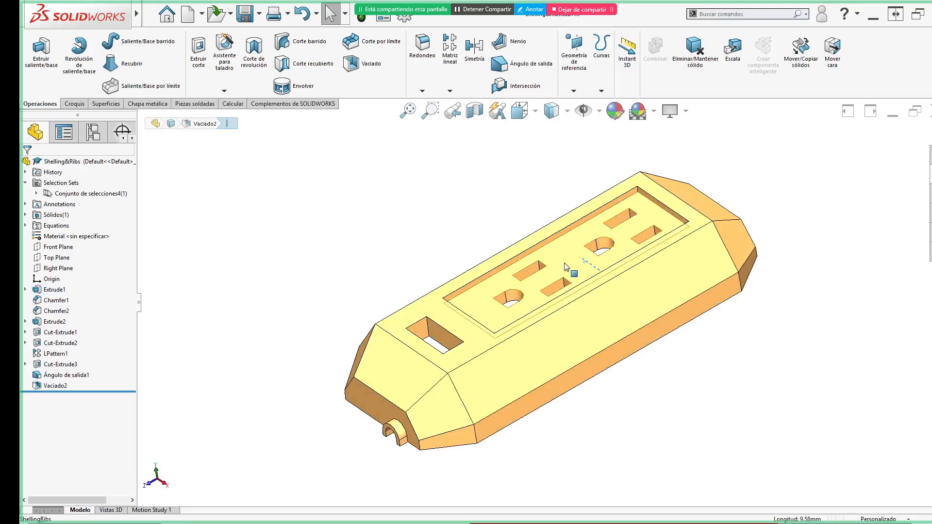
click(520, 246)
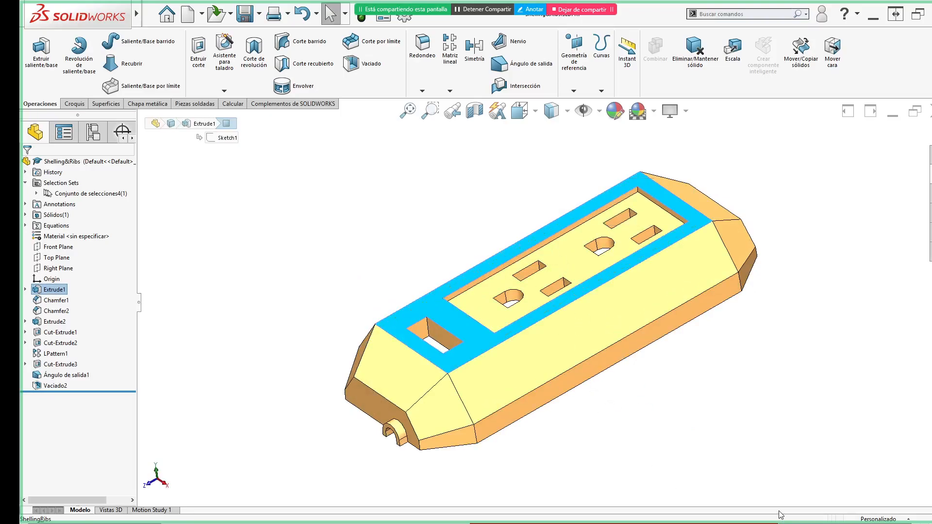
click(752, 451)
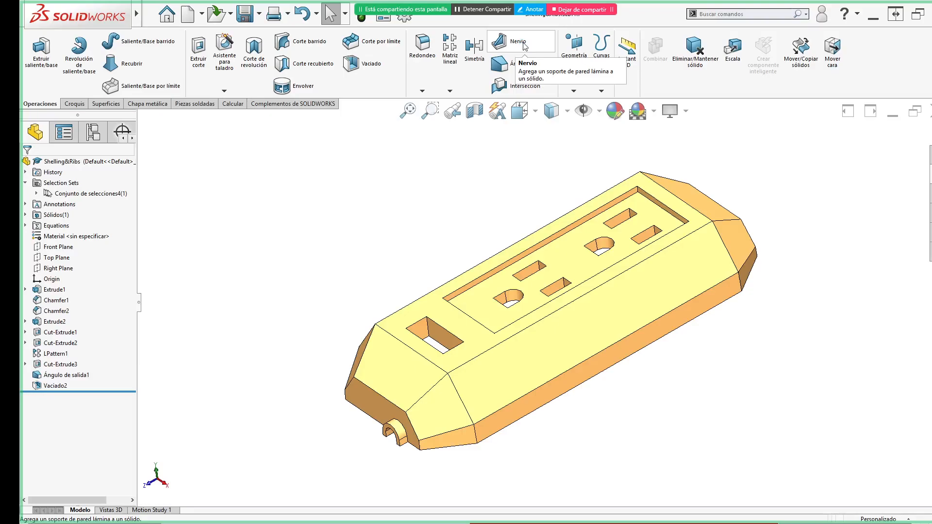
- Switch to Acrobat Reader and read the slides on adding ribs and rib sketches
key(alt+Tab)
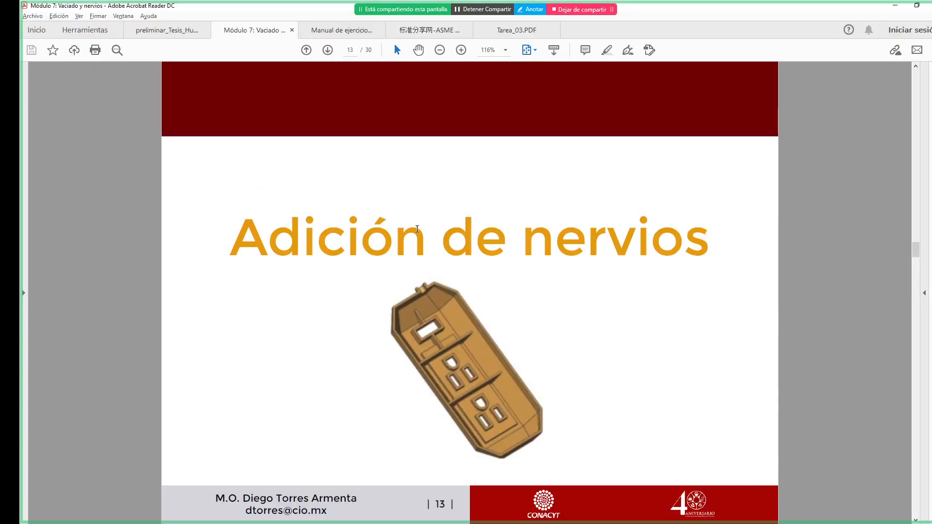
scroll(621, 306, down, 1)
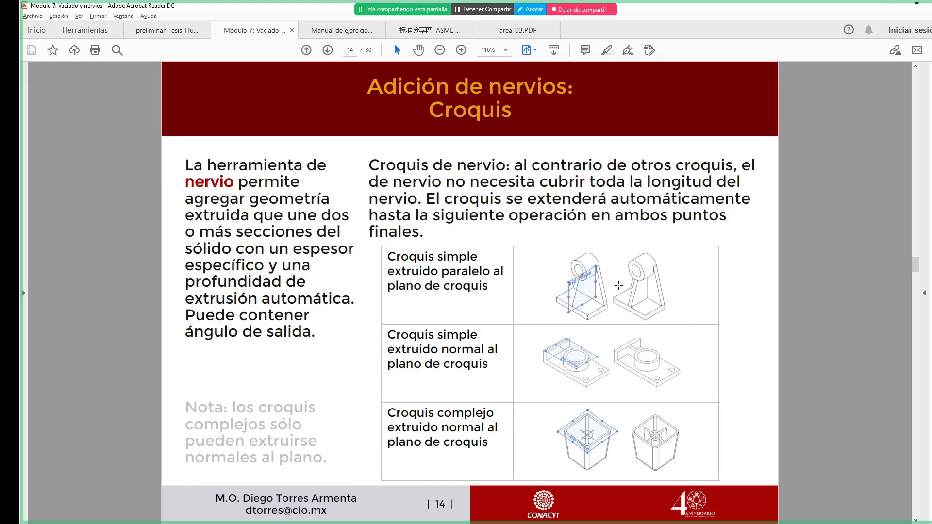
scroll(617, 286, down, 1)
scroll(689, 326, up, 1)
- Return to SOLIDWORKS and open the rib1 part from the Lesson07 Case Study folder of the design library
key(alt+Tab)
click(929, 183)
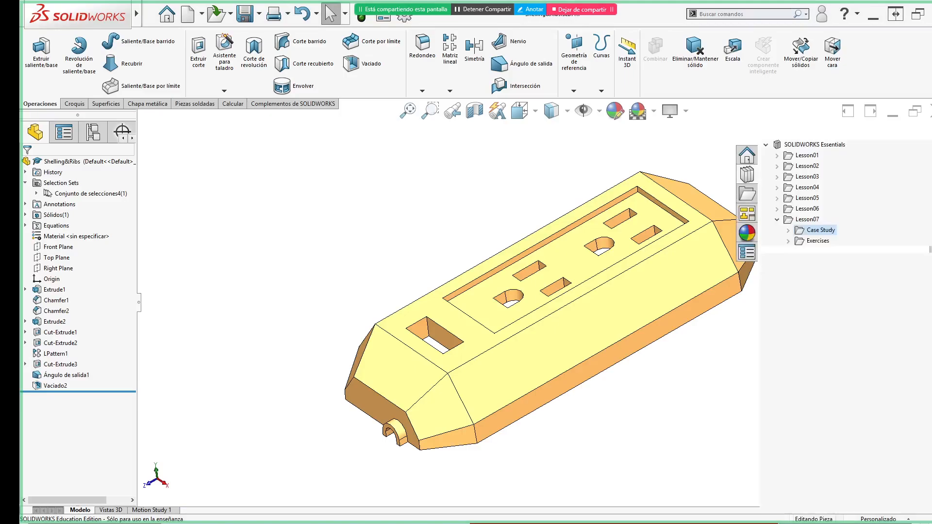
double_click(784, 267)
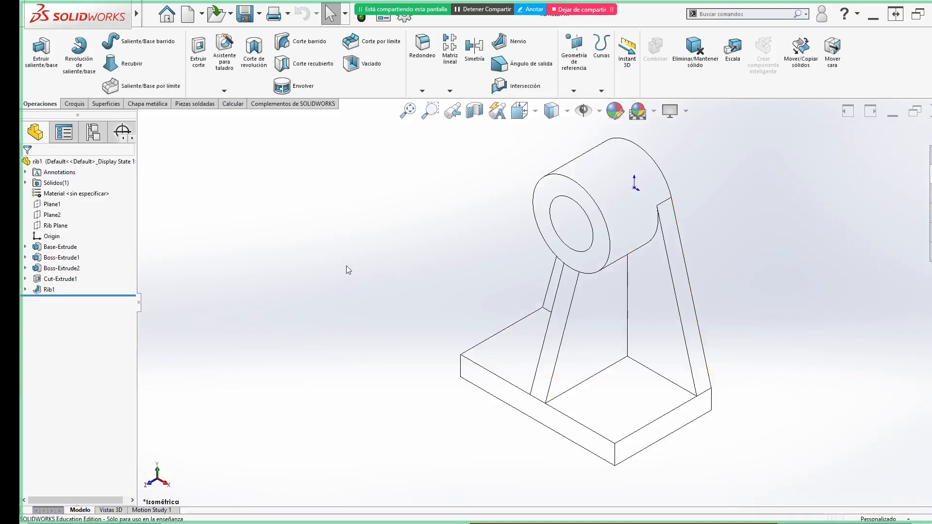
- Expand the Rib1 feature and examine its Sketch5 and the Rib Plane in the model
click(26, 289)
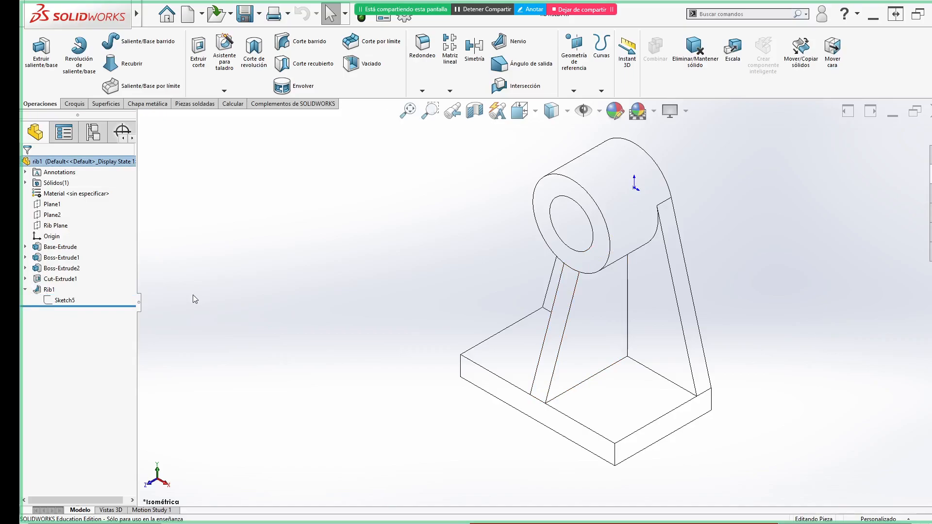
mouse_move(64, 305)
click(68, 300)
click(283, 297)
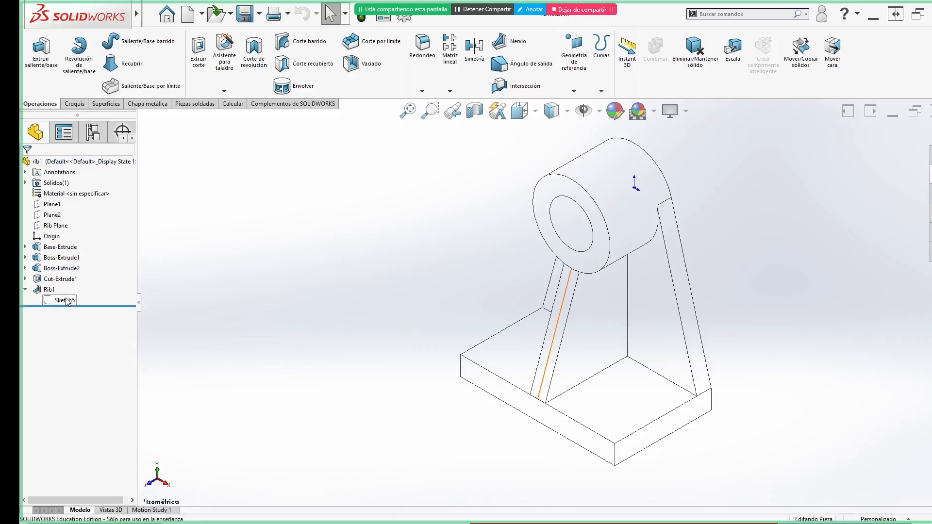
mouse_move(67, 302)
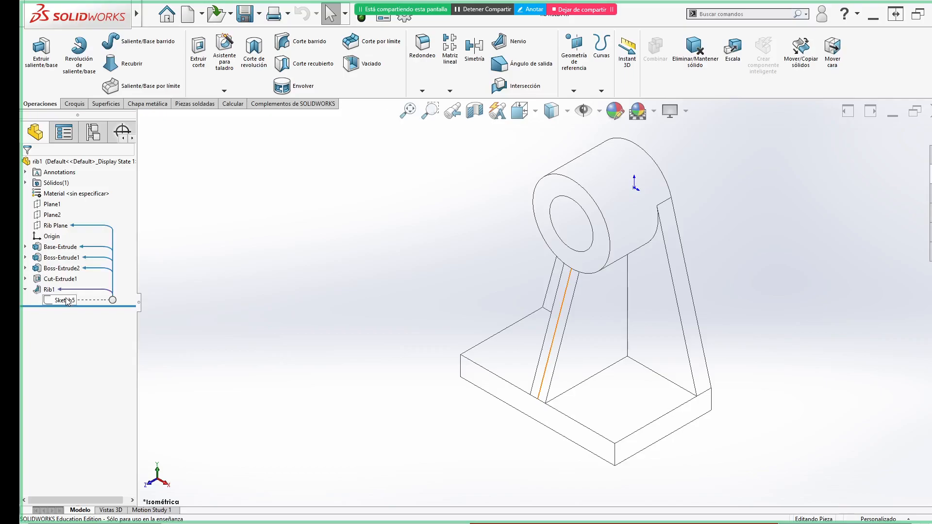
click(63, 227)
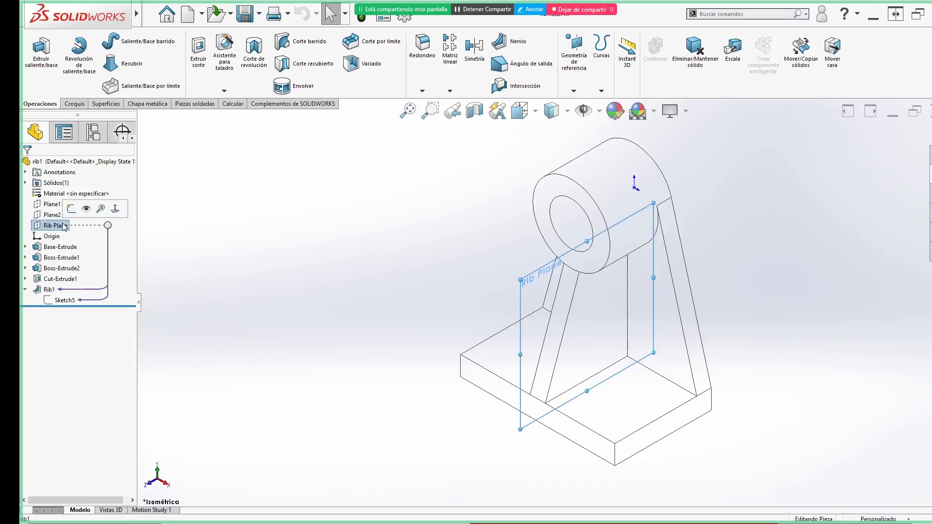
click(373, 266)
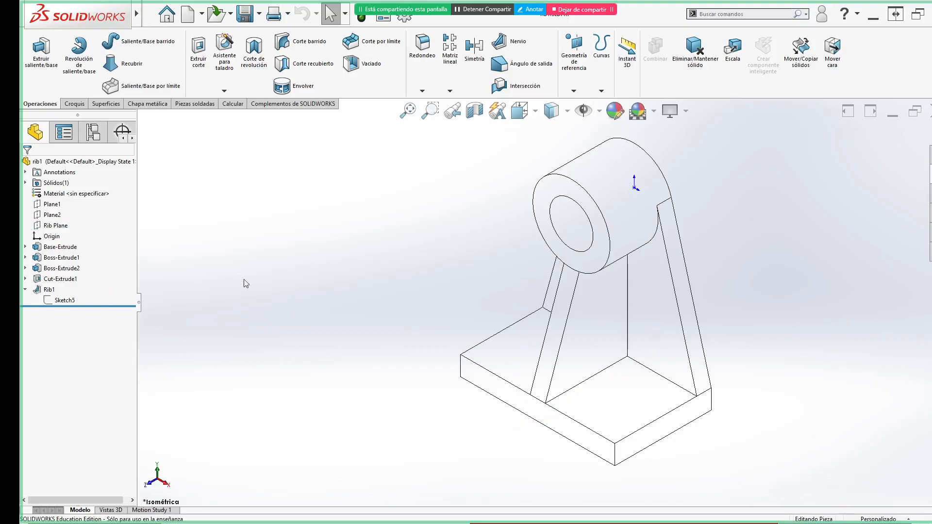
- Open Rib1's Sketch5 for editing and check the relations and endpoints of its slanted line
click(74, 301)
click(82, 271)
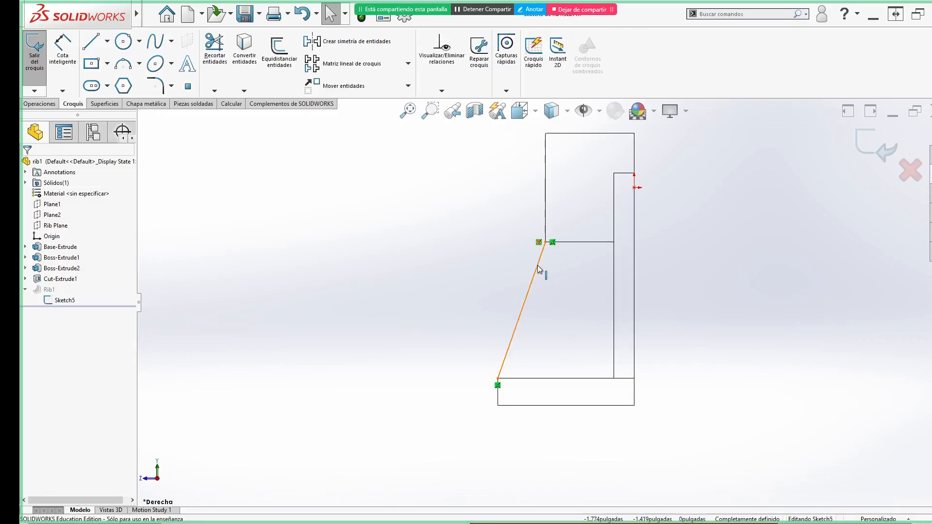
click(533, 272)
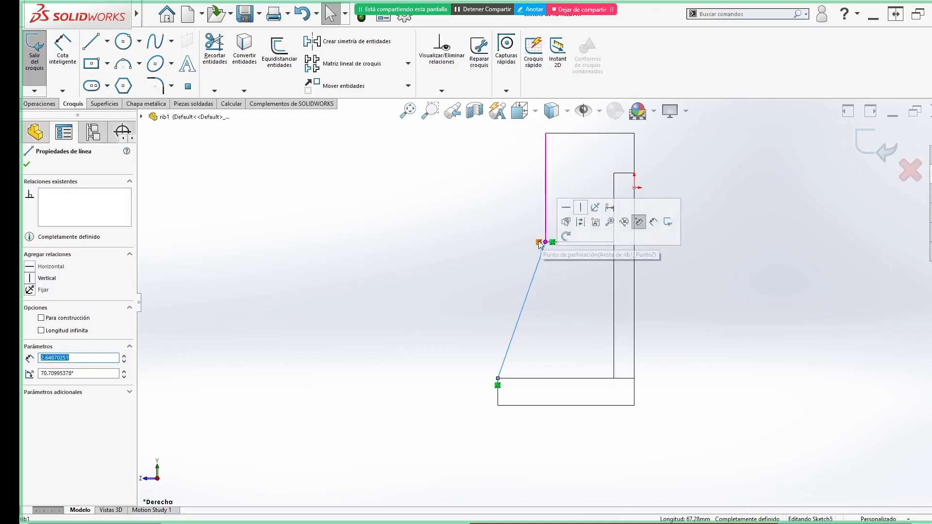
click(734, 322)
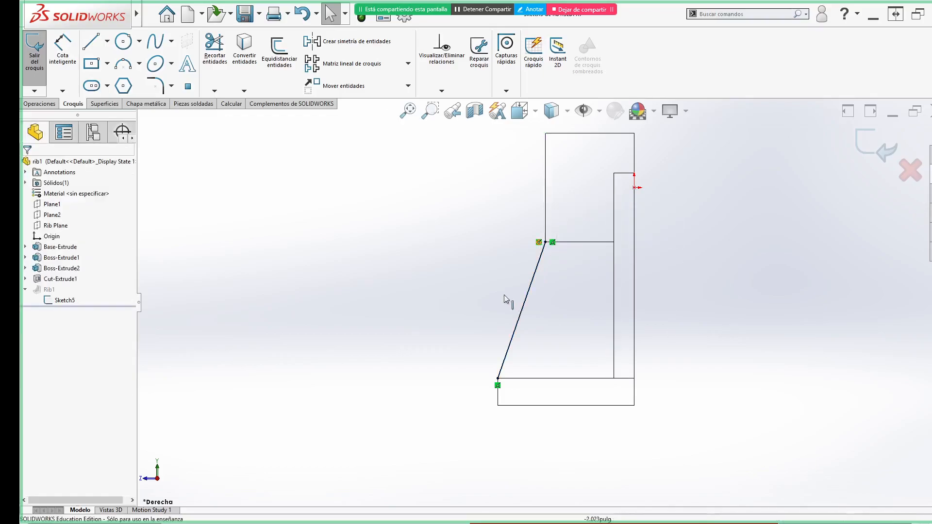
- Check the properties of the slanted line in Sketch5 and view it against the part in 3D
click(530, 286)
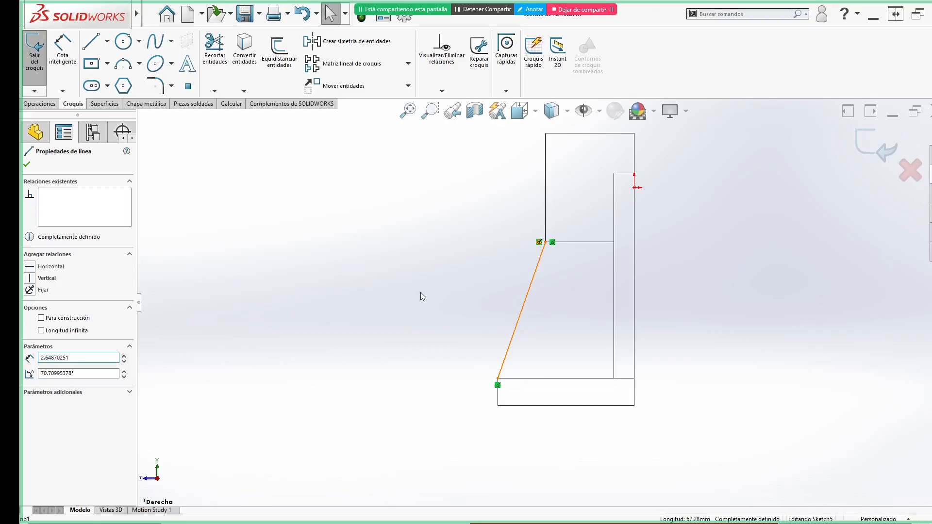
click(421, 292)
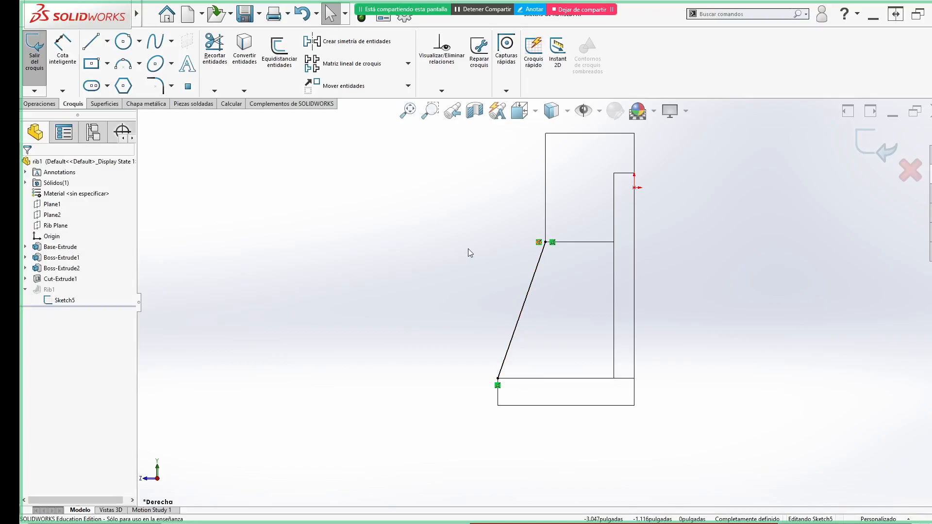
click(534, 275)
middle_drag(275, 265, 327, 306)
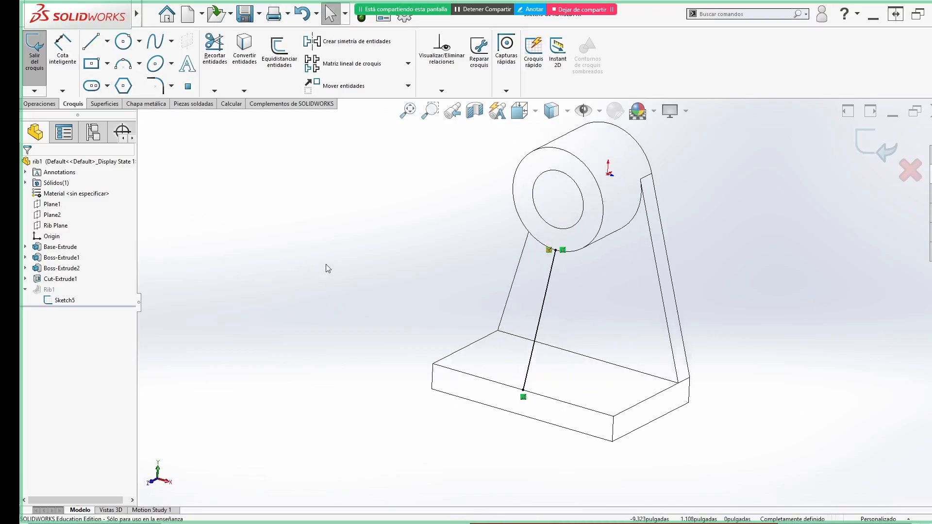
- Show the part shaded with edges and inspect the upright wall face behind the slanted sketch line
click(52, 226)
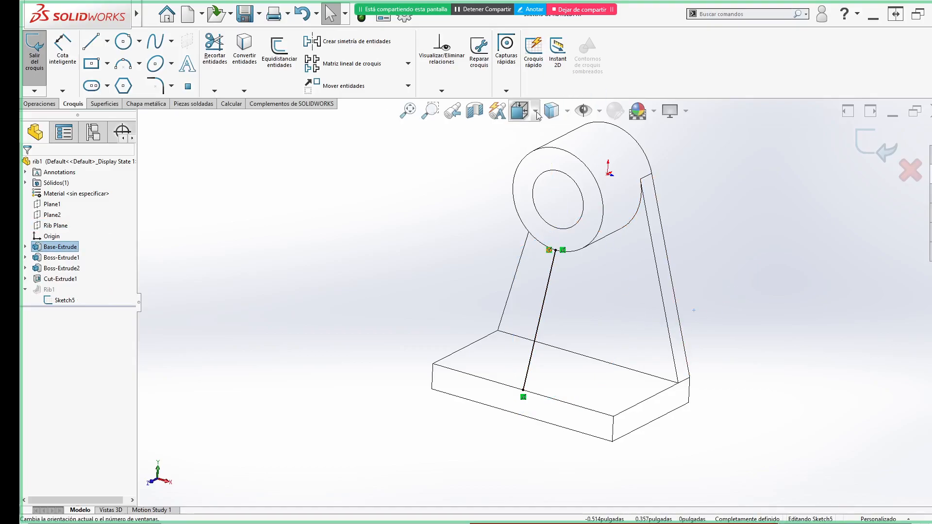
click(552, 111)
click(552, 156)
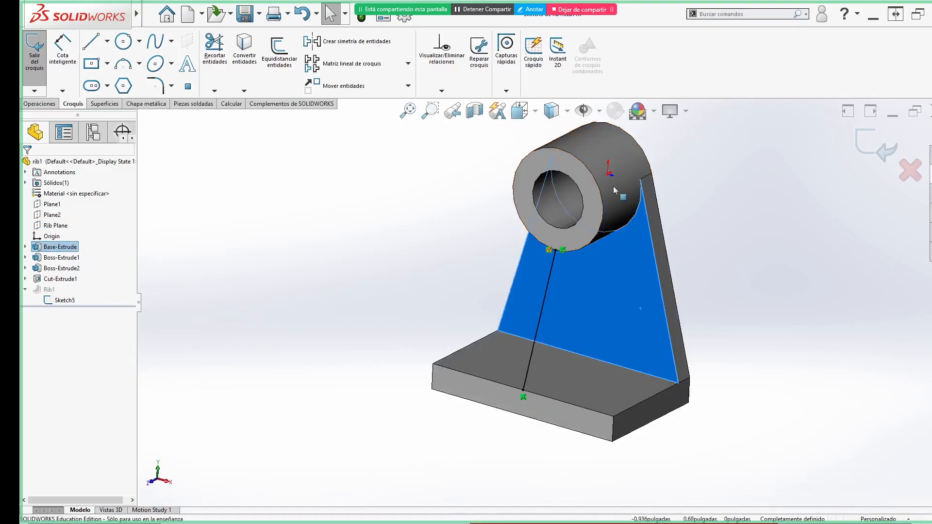
click(615, 294)
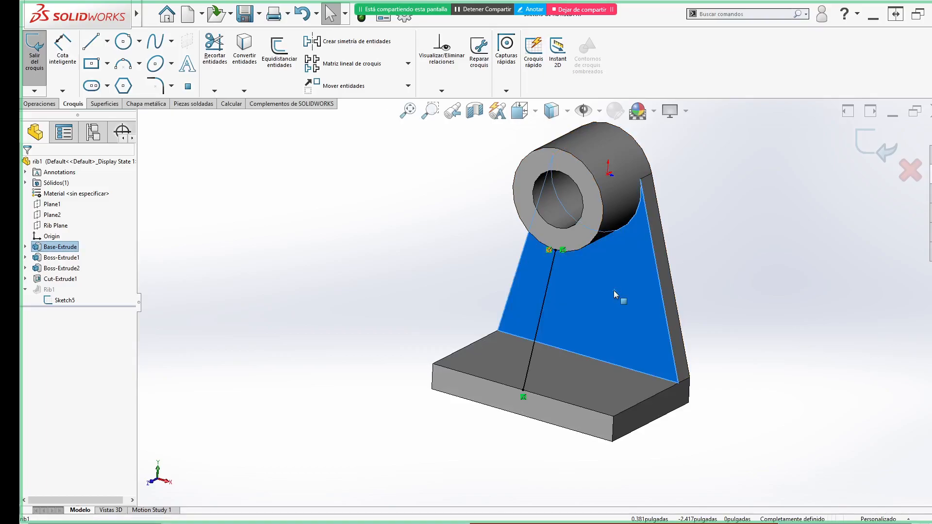
middle_drag(628, 340, 417, 277)
click(277, 274)
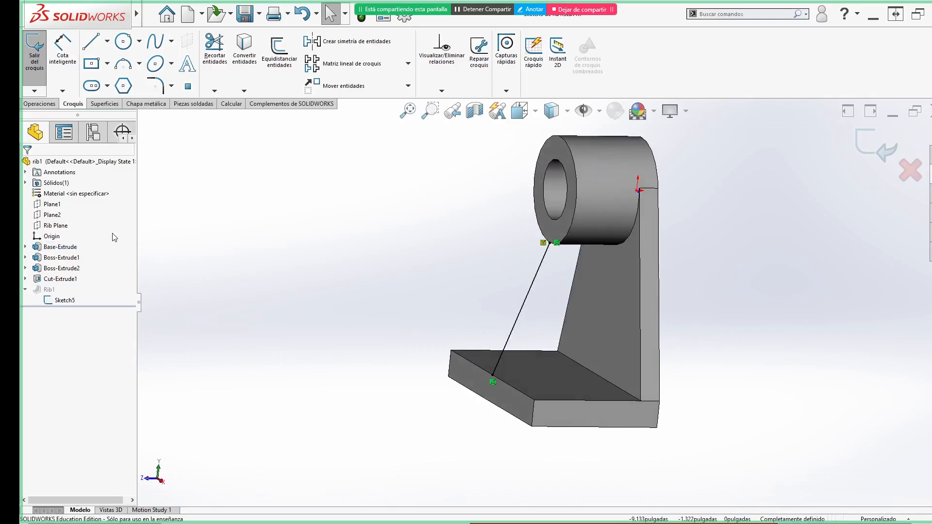
- Check the Rib Plane's position relative to the sketch line and exit Sketch5
click(62, 226)
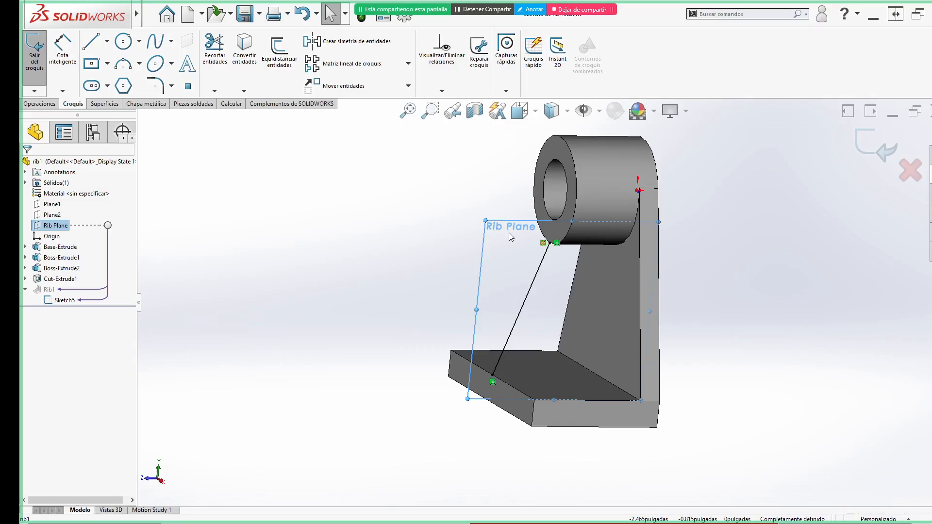
click(318, 264)
click(876, 141)
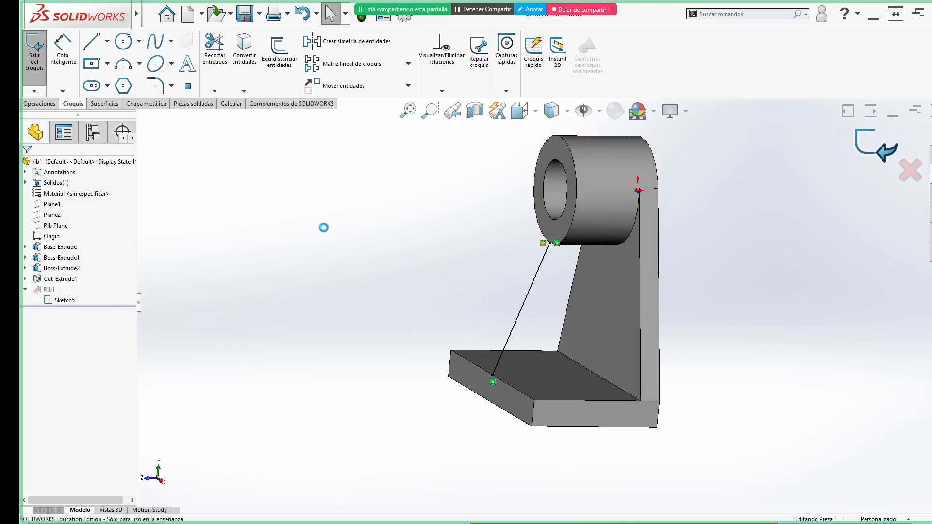
- Open the Rib1 feature for editing with its extrusion direction parallel to the sketch
click(45, 291)
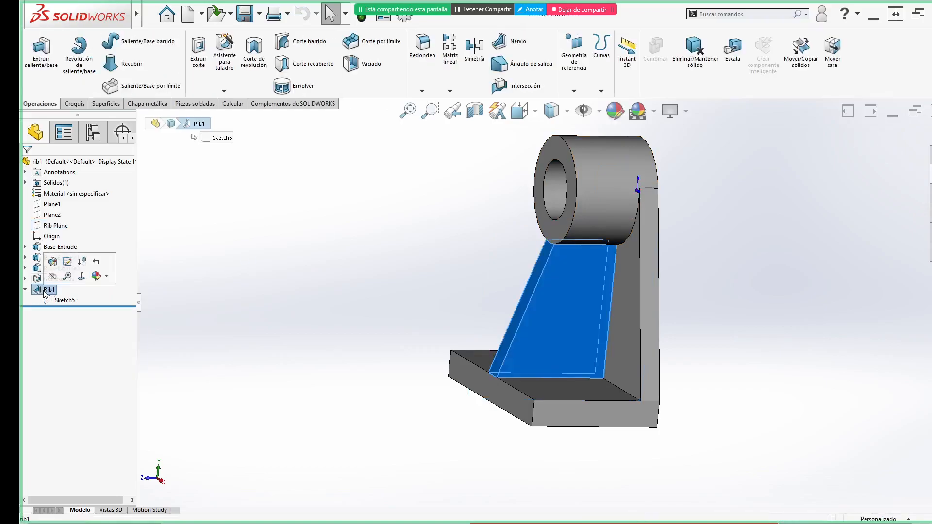
key(ctrl)
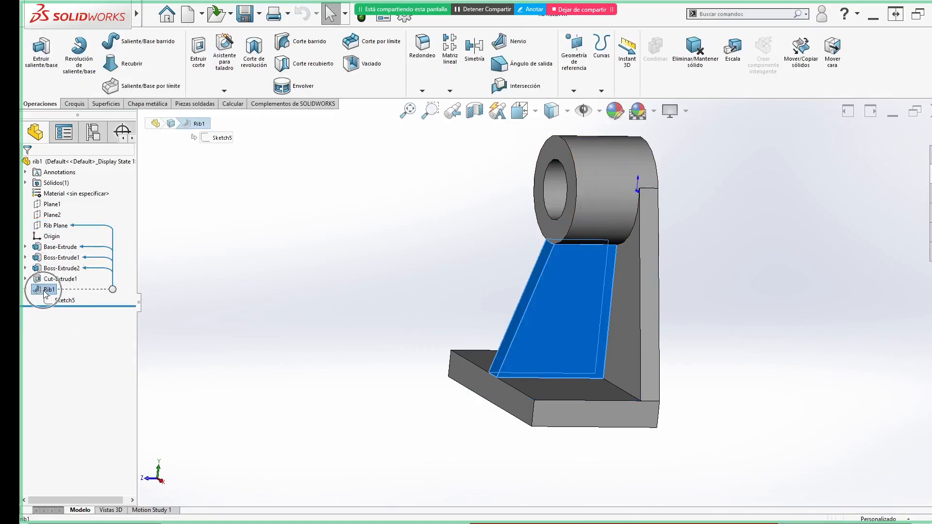
click(79, 295)
click(49, 294)
click(56, 269)
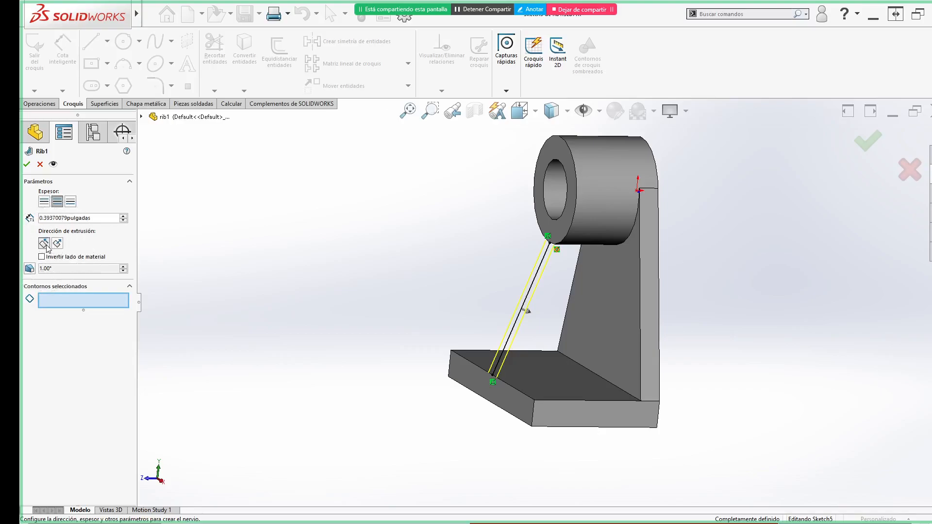
click(47, 246)
key(super+plus)
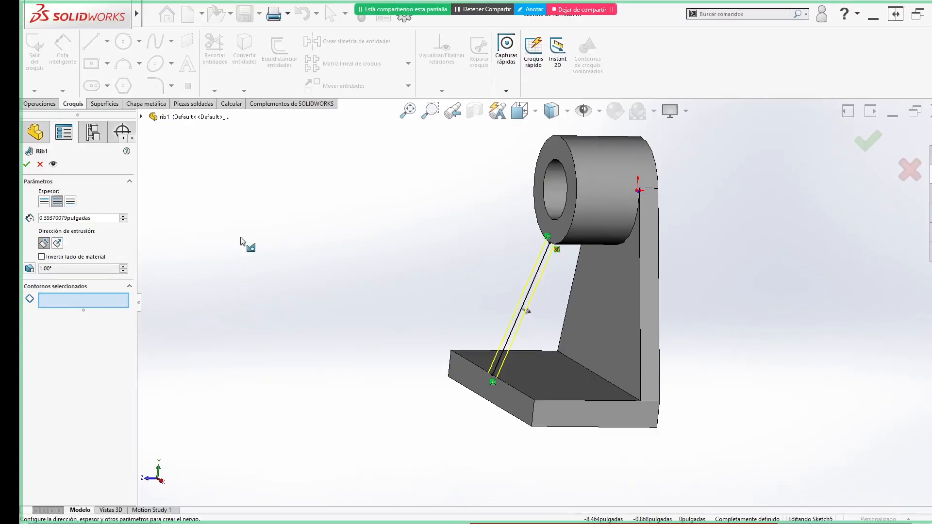
- Try the rib thickness on the first side and on the second side of the sketch line, comparing the previews in side and front views
mouse_move(285, 245)
middle_down()
mouse_move(343, 212)
mouse_move(366, 242)
mouse_move(364, 260)
middle_up()
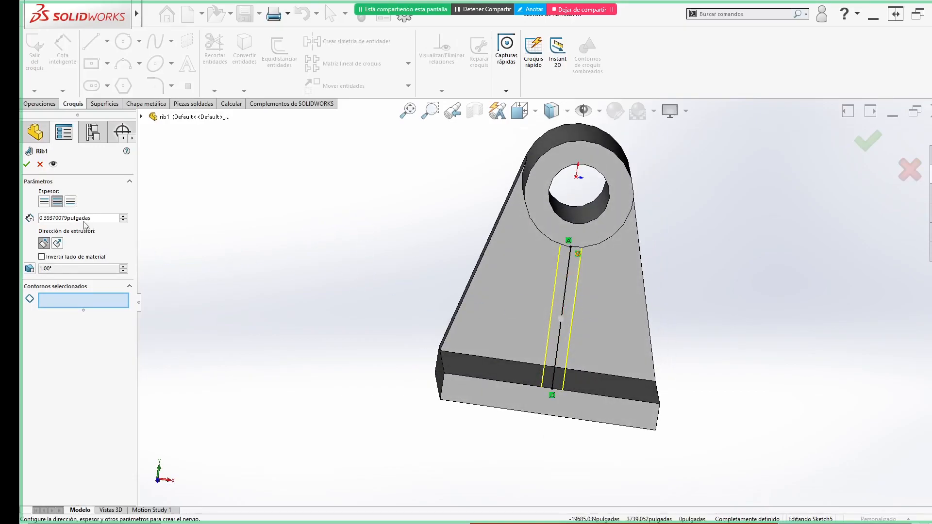
click(45, 203)
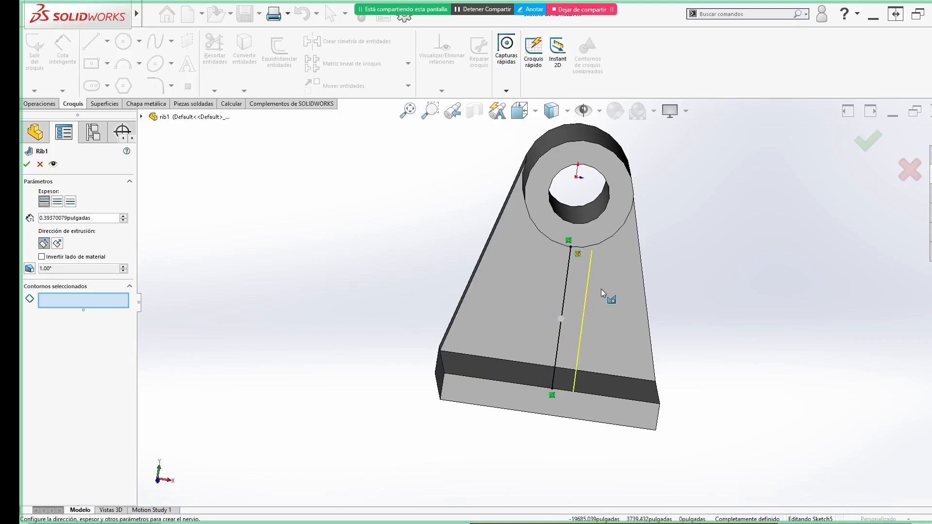
click(69, 207)
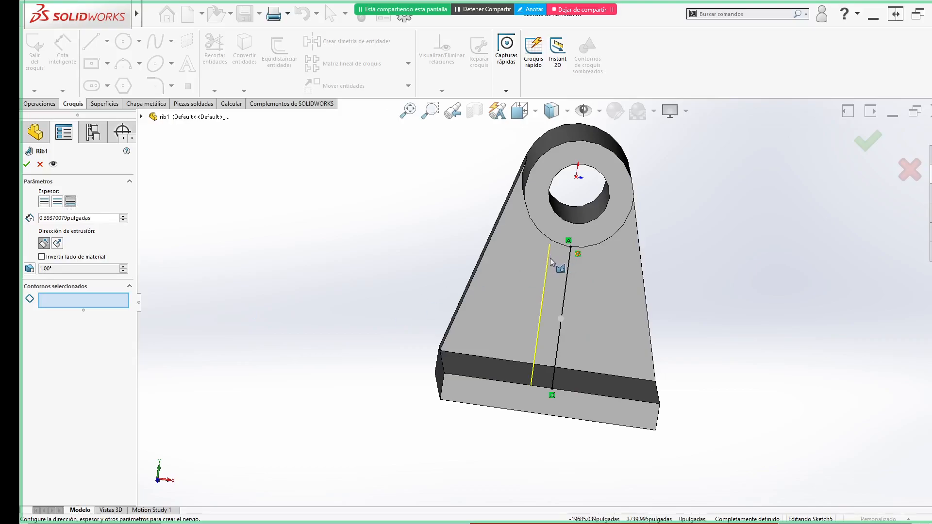
key(ctrl+3)
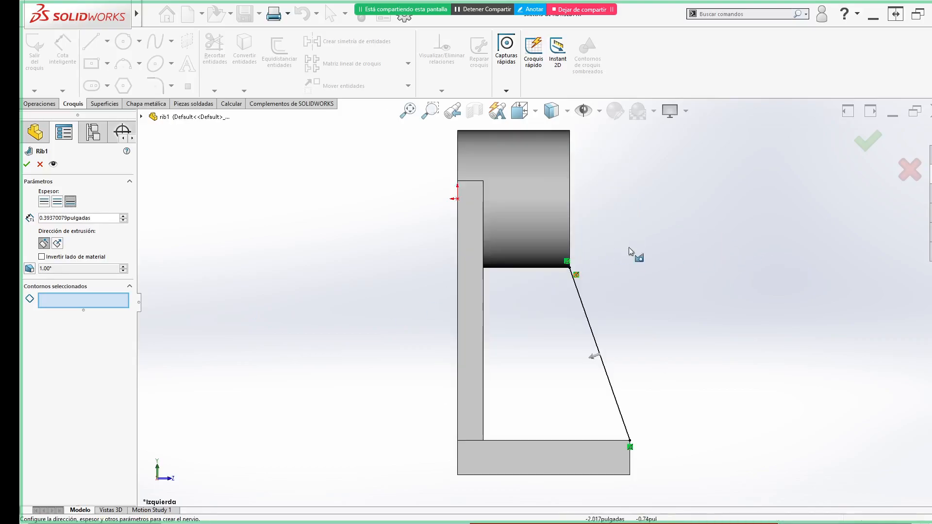
key(Left)
key(Left)
key(Left)
key(Left)
key(Left)
key(Left)
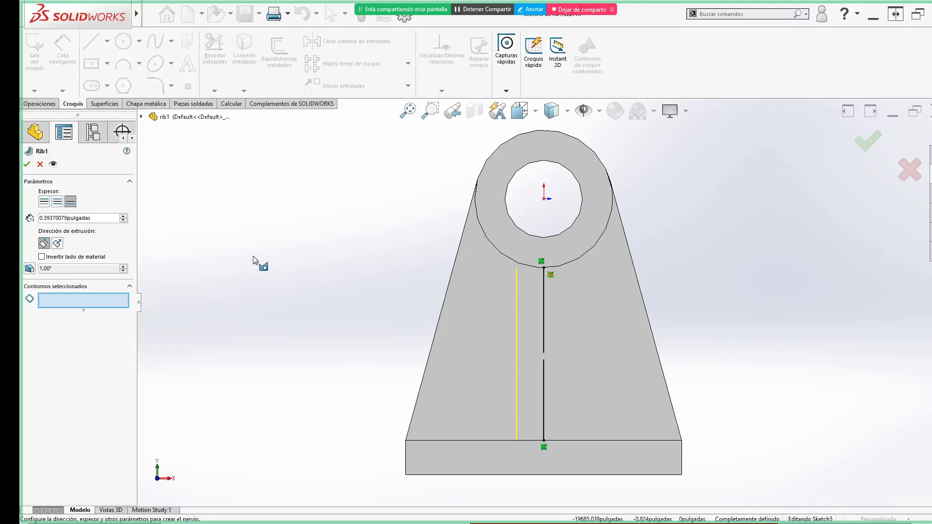
- Try to apply Rib1 with the material side flipped away from the wall
middle_drag(323, 246, 274, 281)
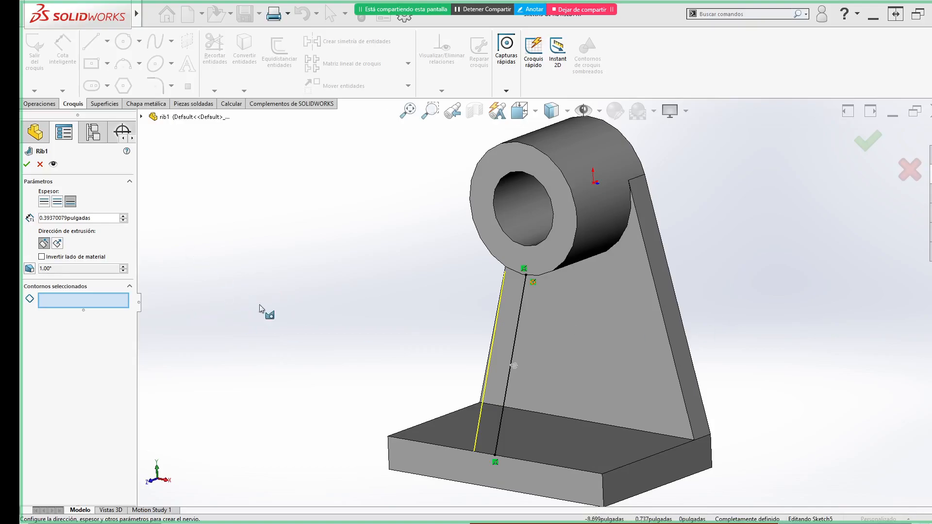
click(42, 257)
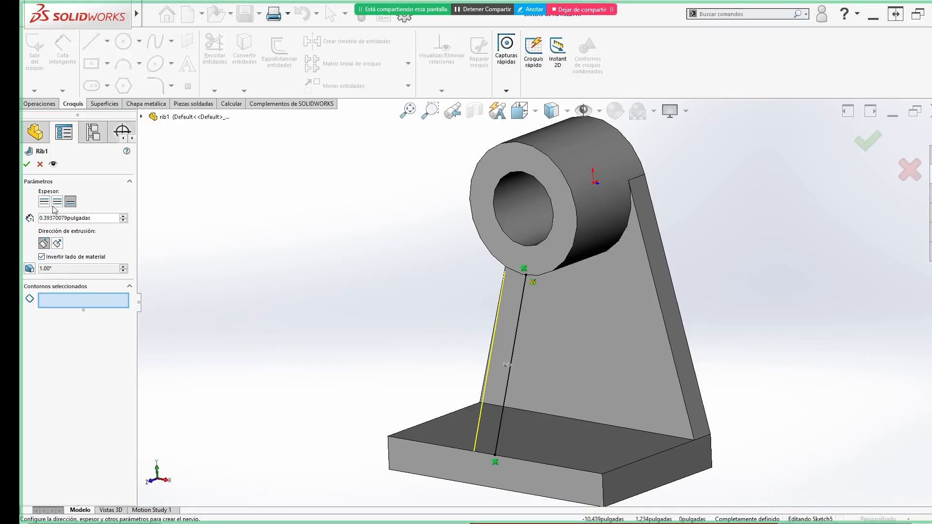
click(27, 164)
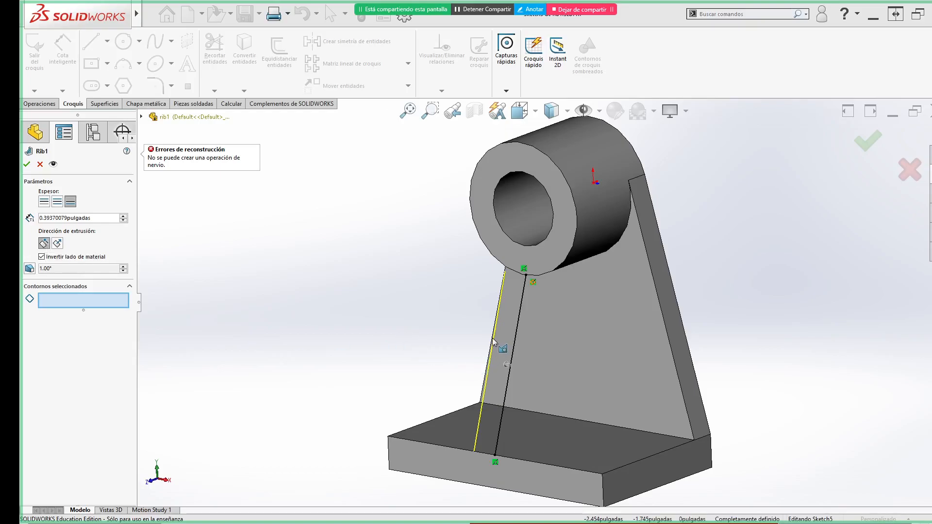
- Restore thickness on both sides and the unflipped material side, and enable an outward draft of 5° for Rib1
key(ctrl)
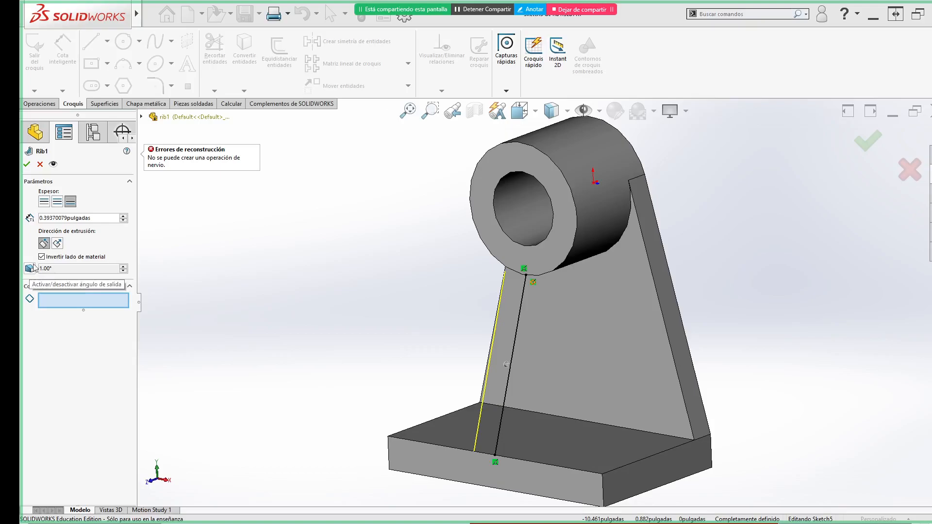
click(56, 201)
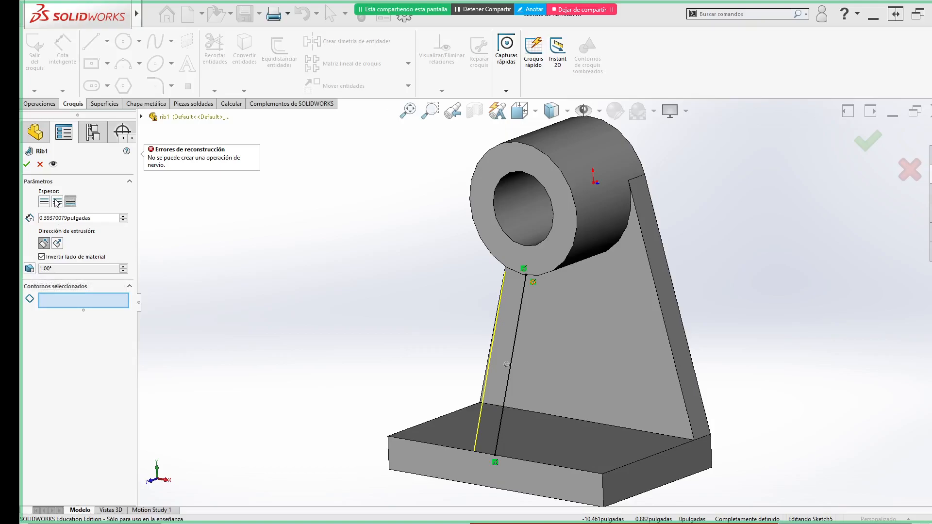
click(30, 269)
double_click(64, 290)
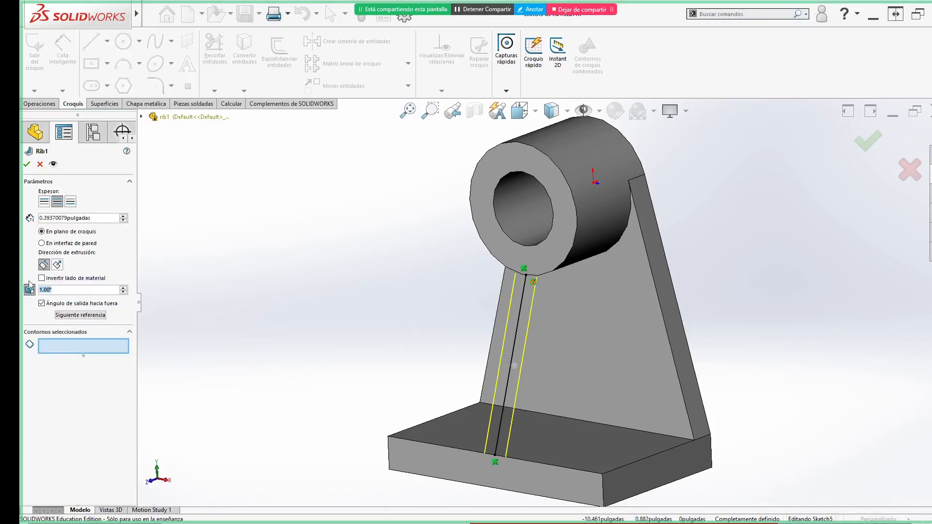
text(5)
key(Return)
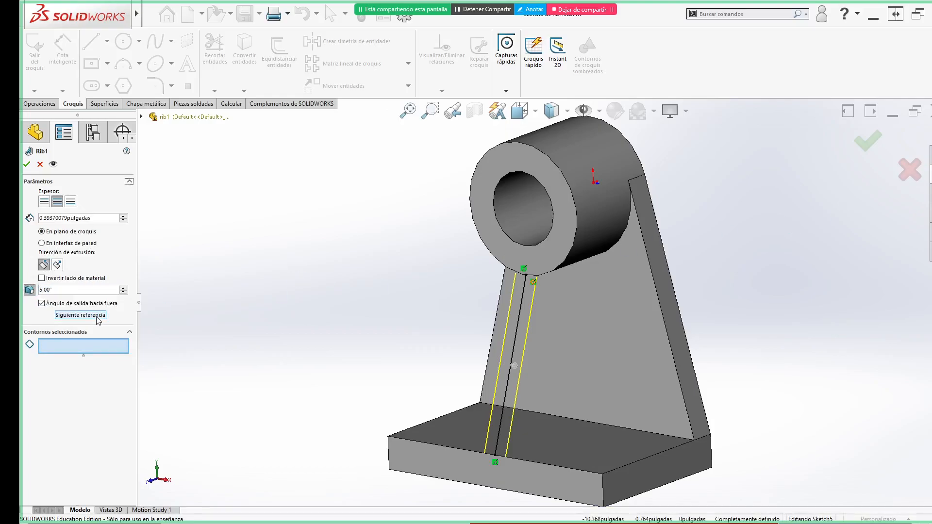
- Accept the rib with its 5° outward draft and examine its two tapered side faces from the front
click(27, 164)
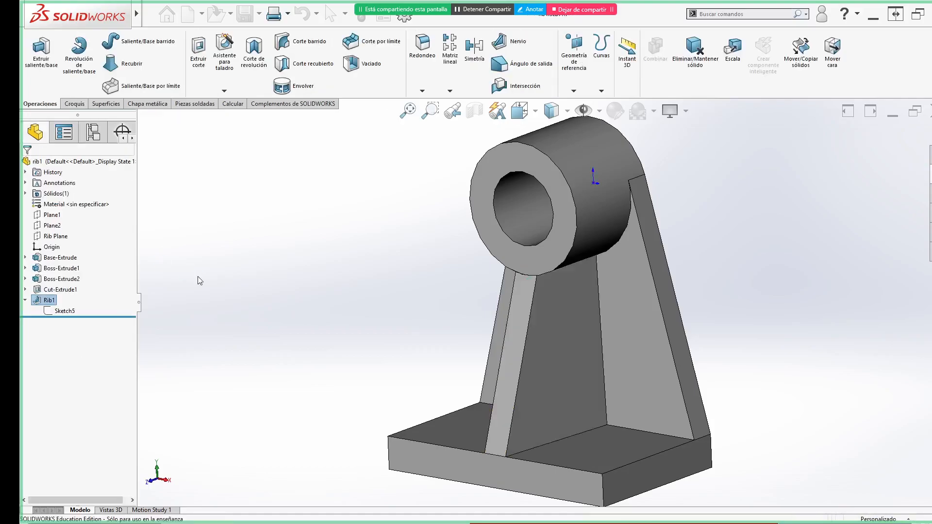
key(ctrl+1)
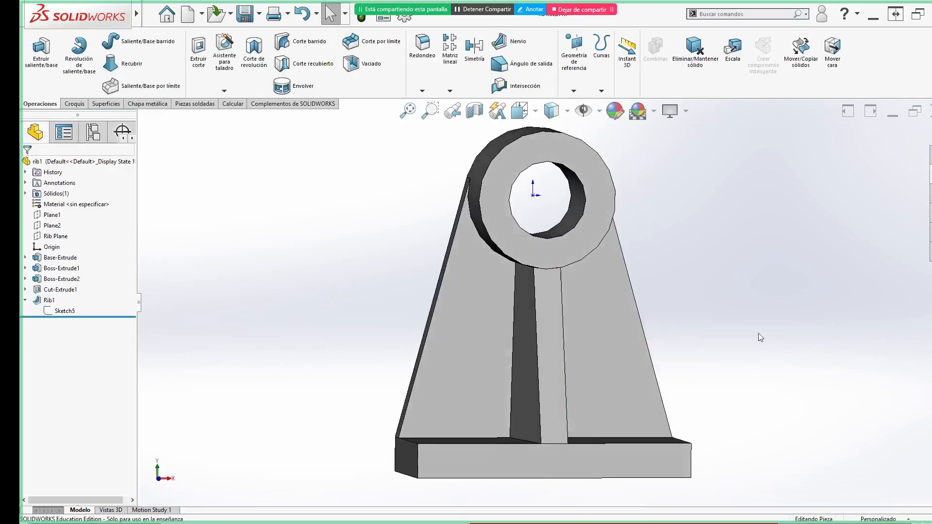
click(554, 259)
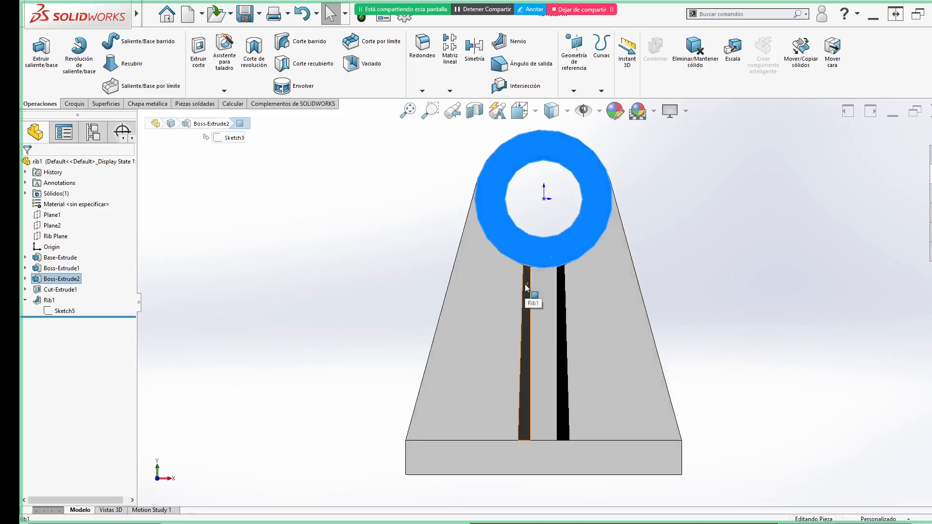
key(Escape)
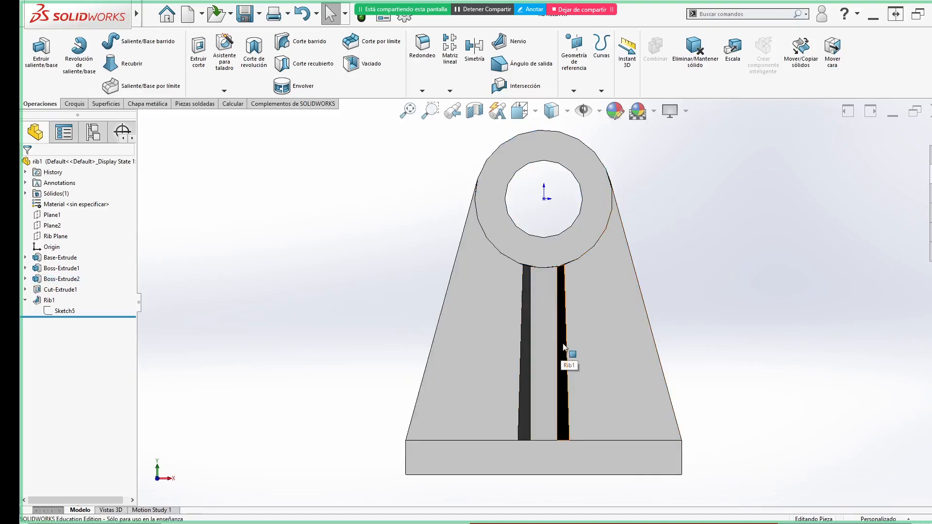
click(563, 345)
click(525, 366)
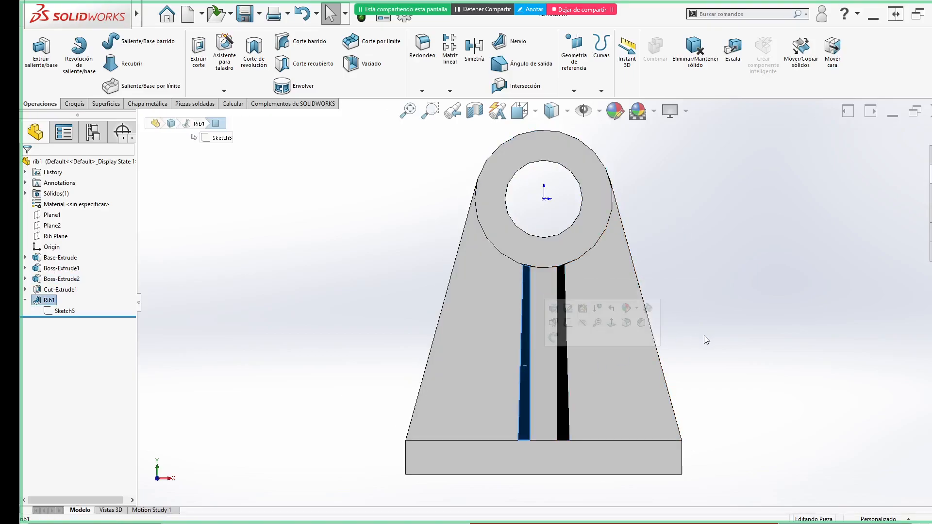
click(717, 322)
key(ctrl+7)
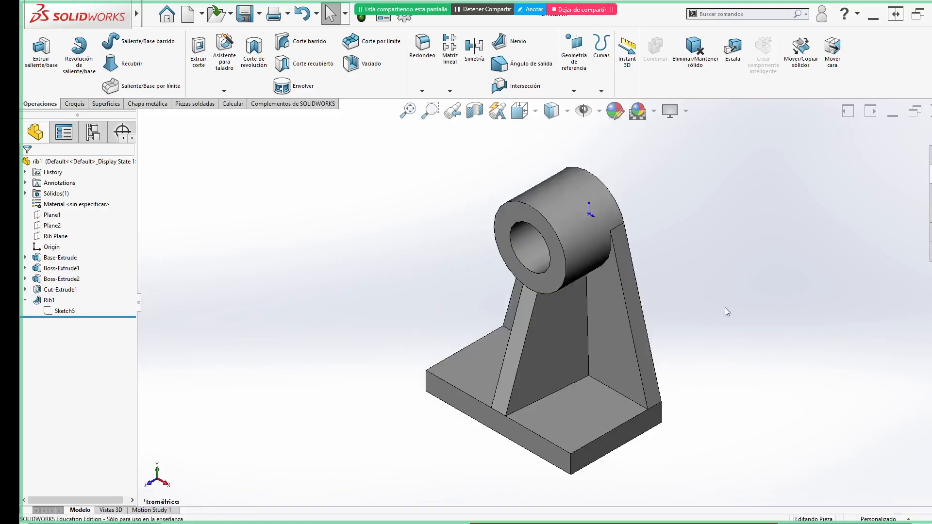
- Close the rib1 part and open rib2 from the Lesson07 Case Study folder, displayed shaded with edges
key(ctrl+w)
click(479, 285)
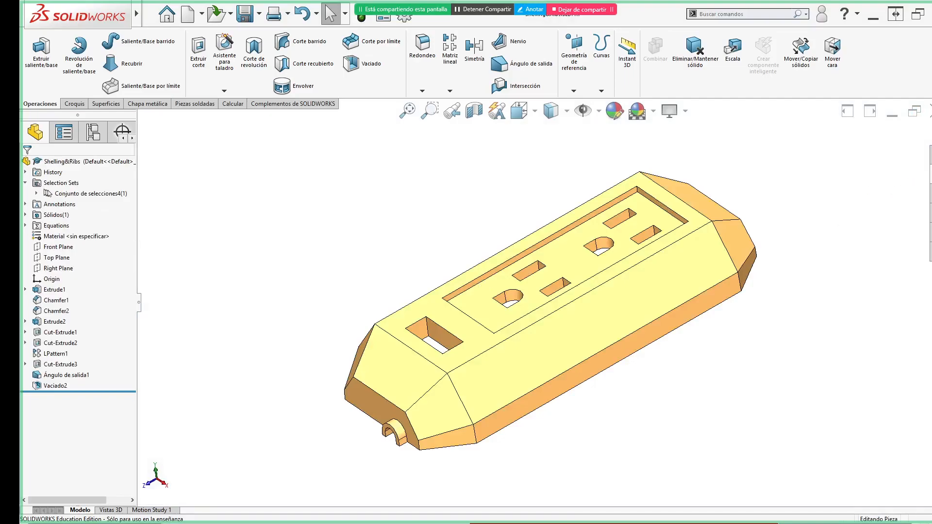
click(928, 175)
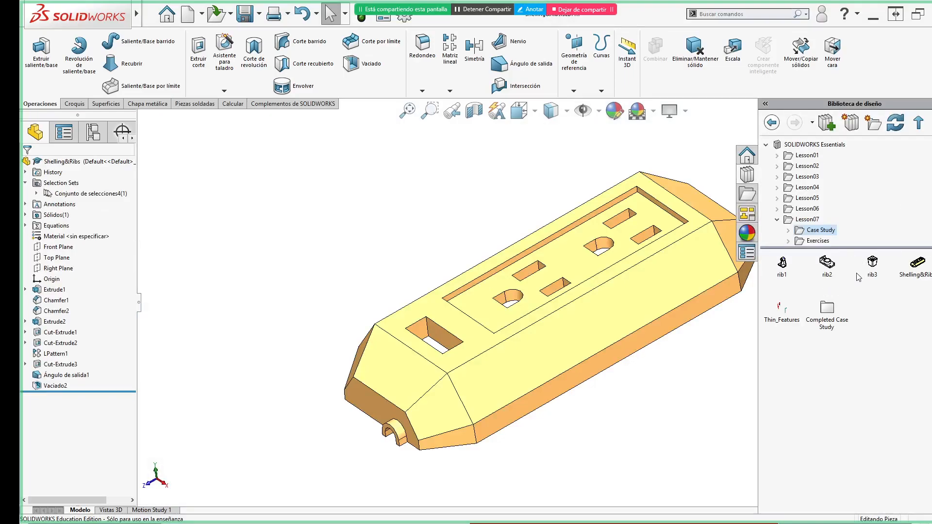
click(828, 270)
double_click(828, 270)
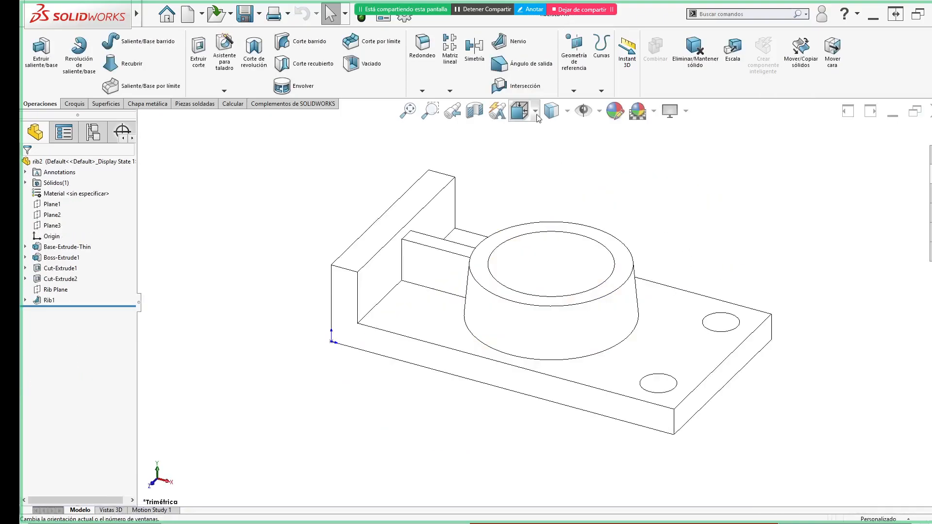
click(567, 111)
click(554, 134)
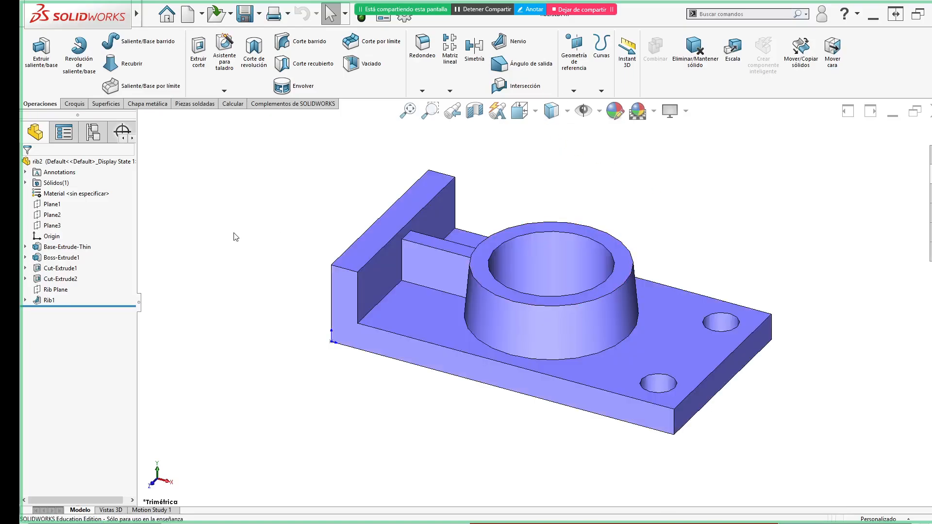
- Examine the Rib Plane and the existing rib between the upright wall and the ring-shaped boss
click(57, 290)
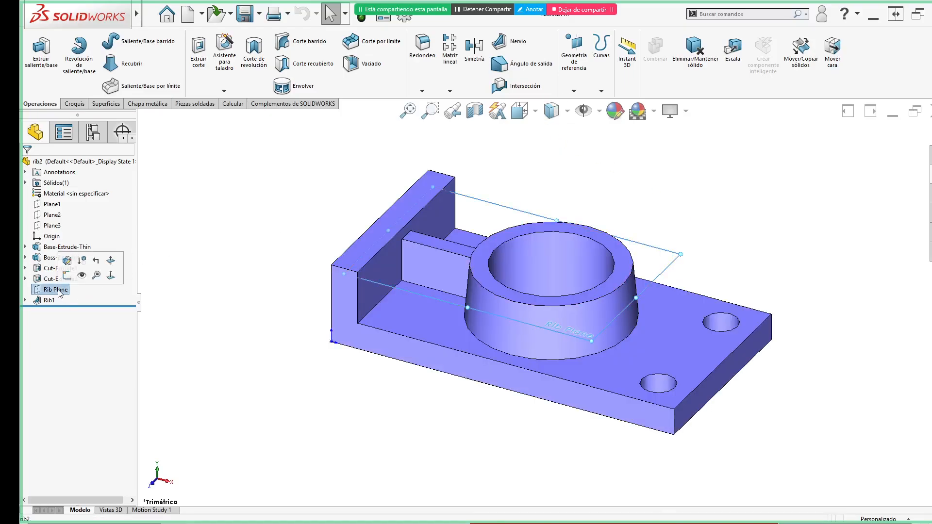
middle_drag(339, 363, 434, 332)
click(435, 332)
click(338, 364)
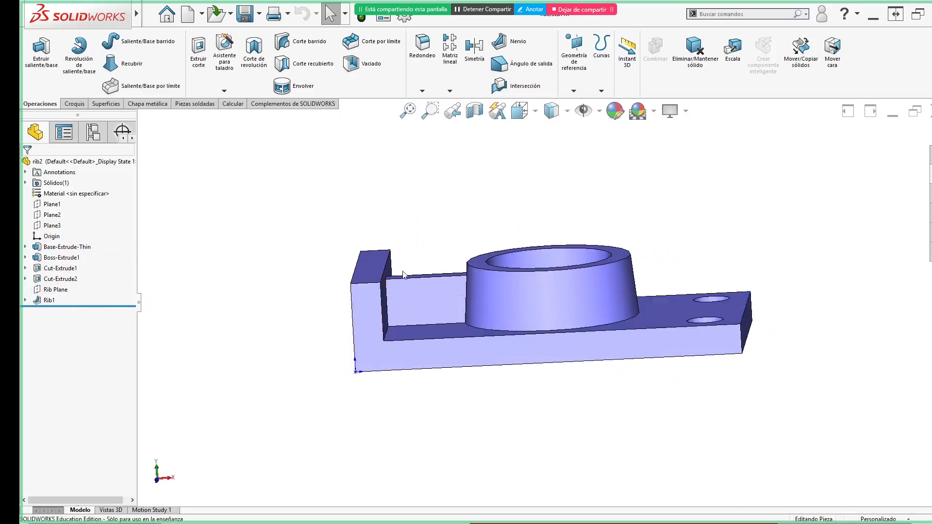
scroll(413, 279, down, 2)
middle_drag(412, 282, 465, 291)
click(461, 282)
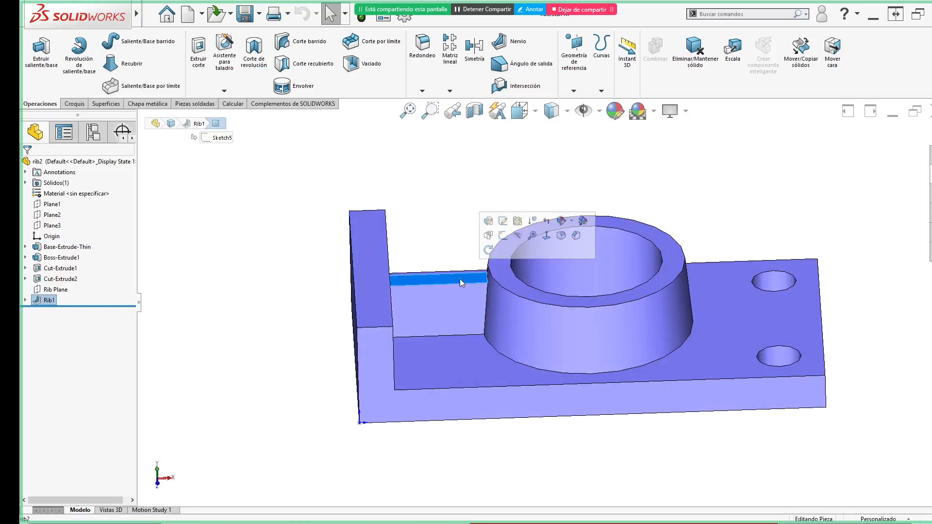
click(450, 209)
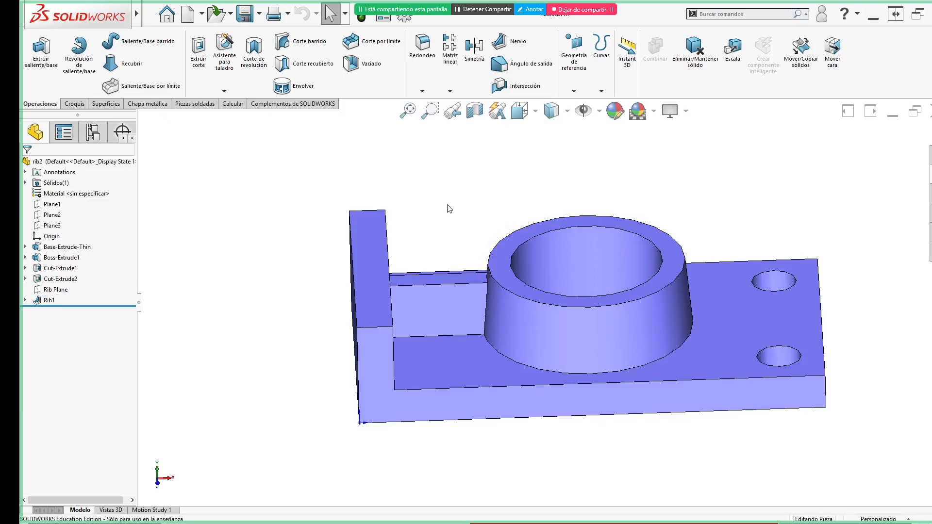
- Open the rib's sketch for editing and examine its line between the boss and the upright wall
click(26, 301)
click(72, 312)
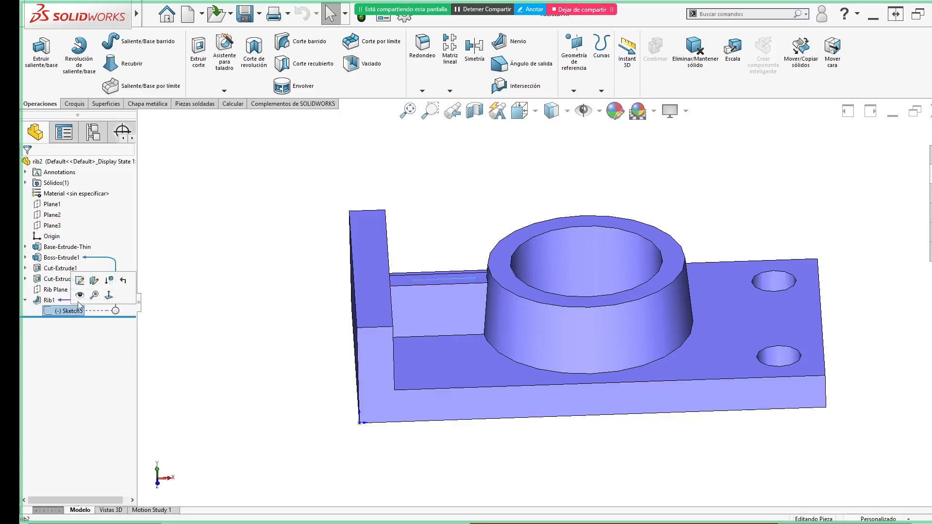
click(85, 286)
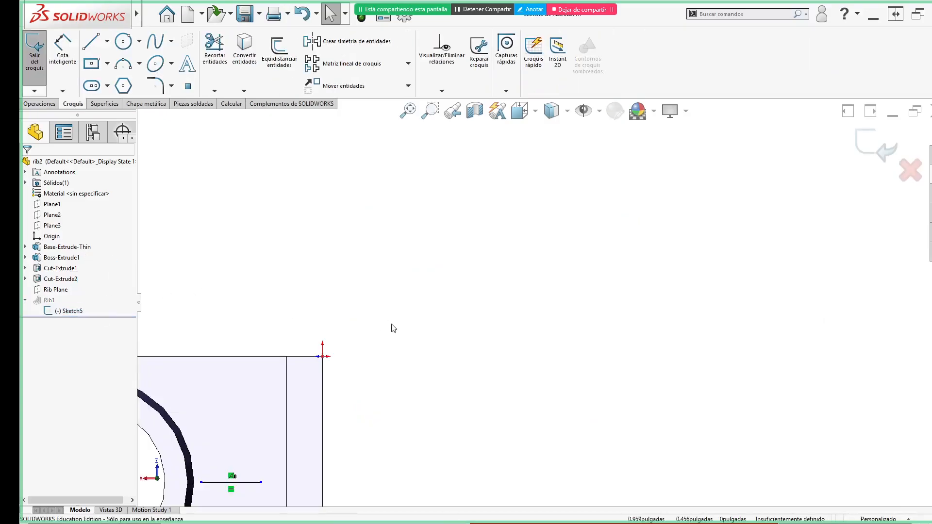
scroll(392, 327, up, 5)
scroll(474, 339, down, 7)
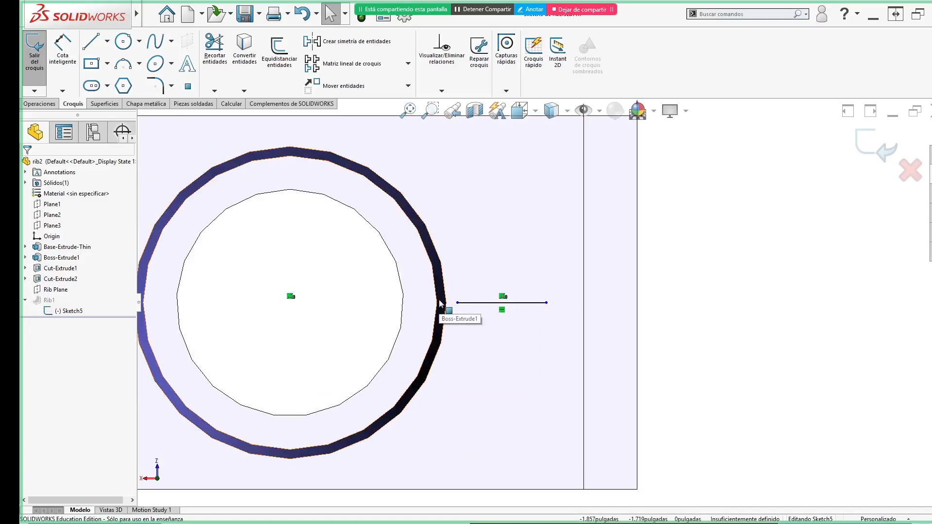
scroll(546, 308, up, 3)
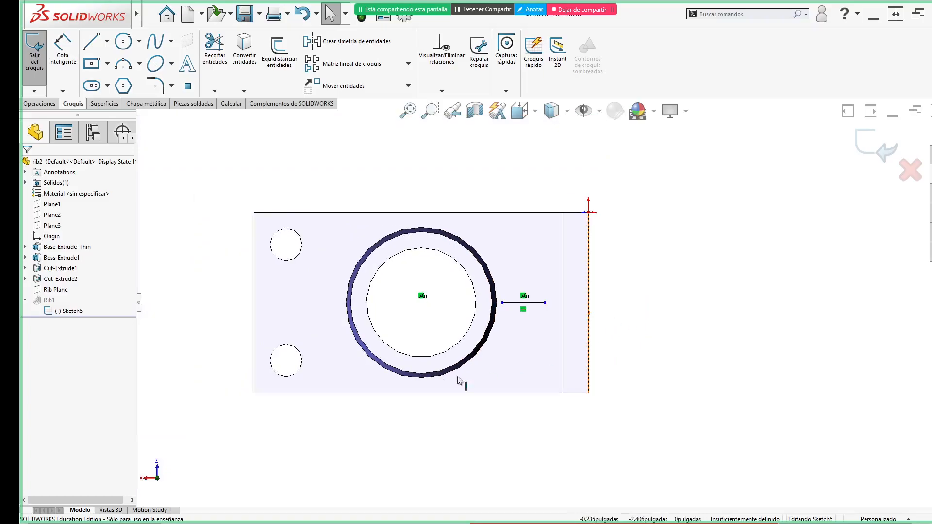
middle_drag(447, 364, 661, 318)
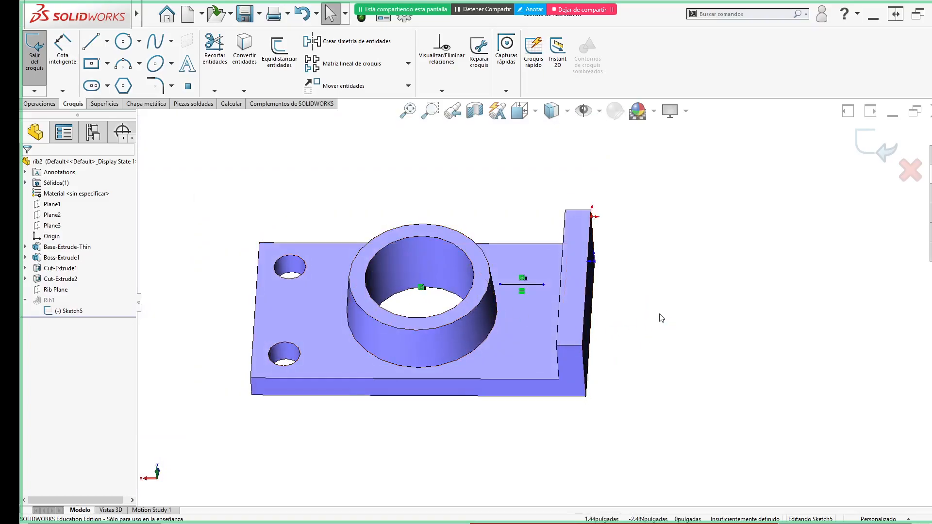
- Examine how the short rib line lies relative to the base, the boss's outer face and the wall's inner face
click(49, 301)
click(531, 341)
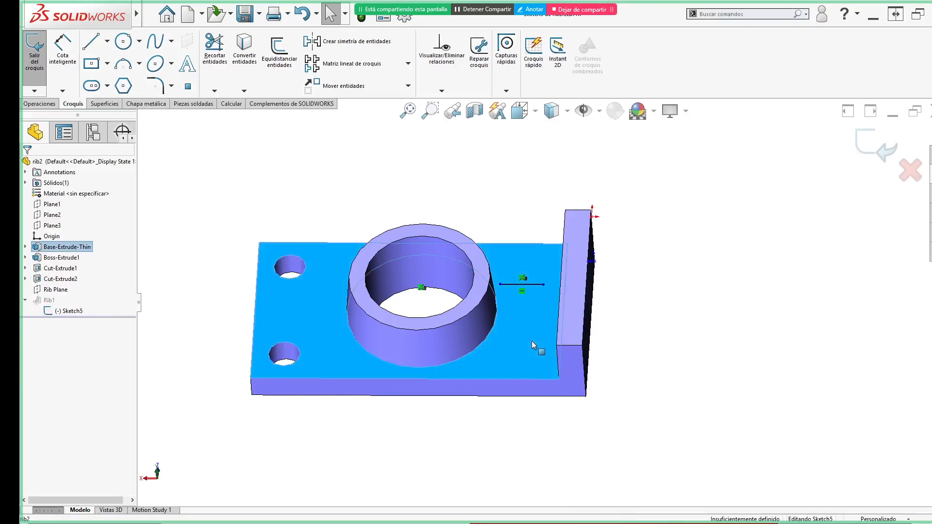
click(699, 346)
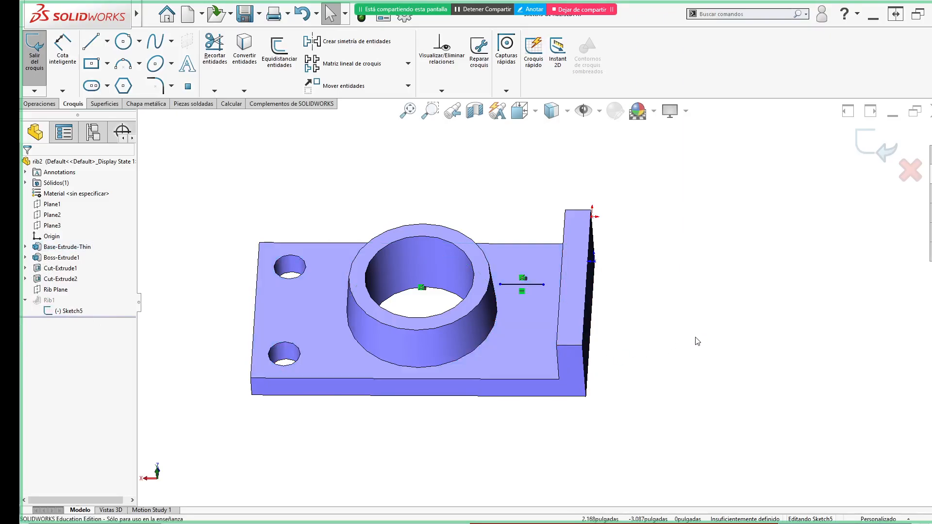
click(492, 314)
middle_drag(494, 314, 552, 298)
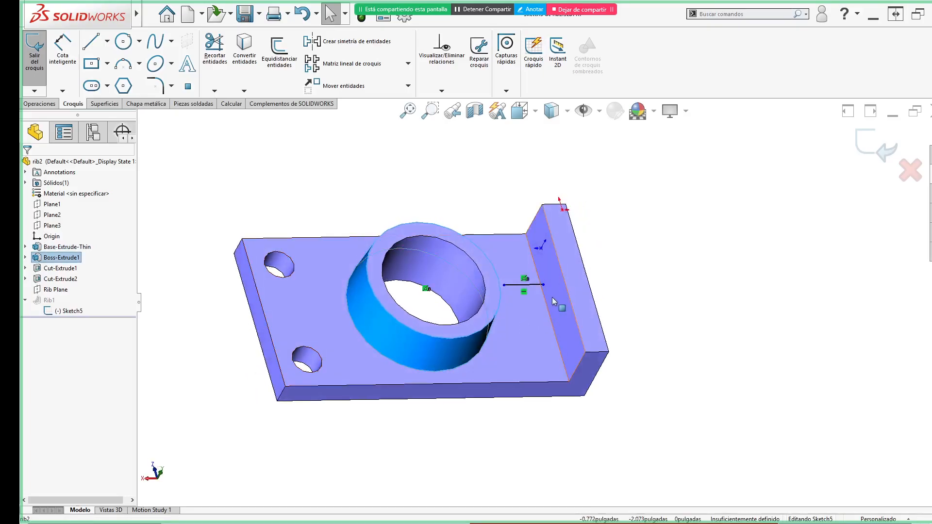
ctrl+click(559, 305)
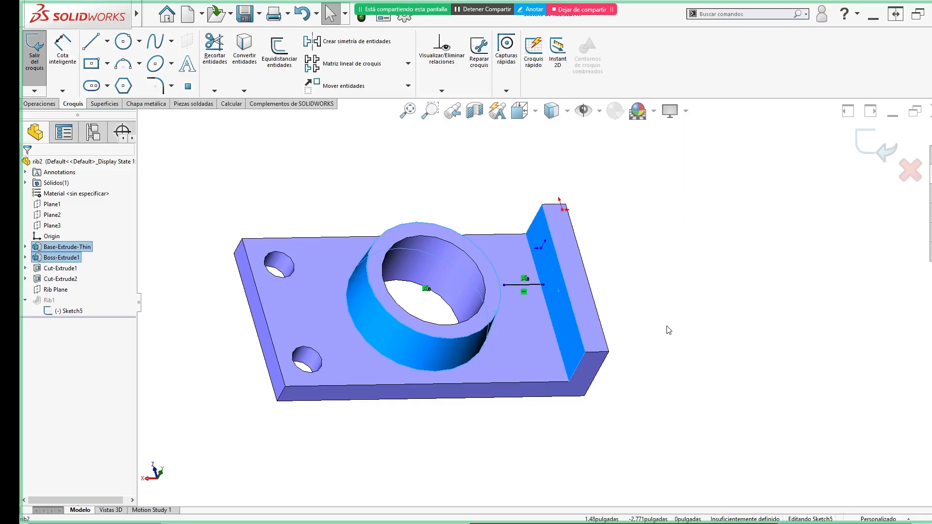
click(670, 295)
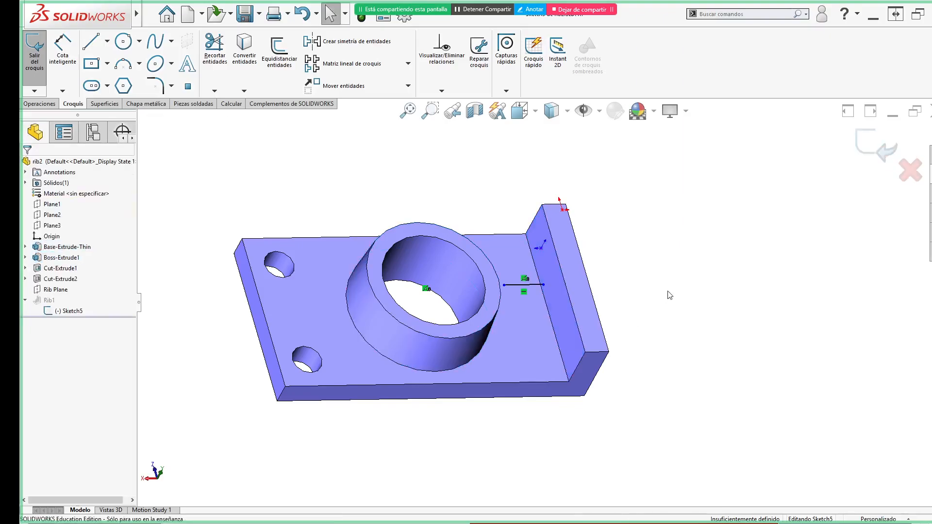
mouse_move(425, 232)
middle_down()
mouse_move(414, 302)
mouse_move(435, 272)
mouse_move(401, 279)
mouse_move(404, 262)
mouse_move(416, 312)
mouse_move(430, 323)
middle_up()
scroll(527, 292, down, 2)
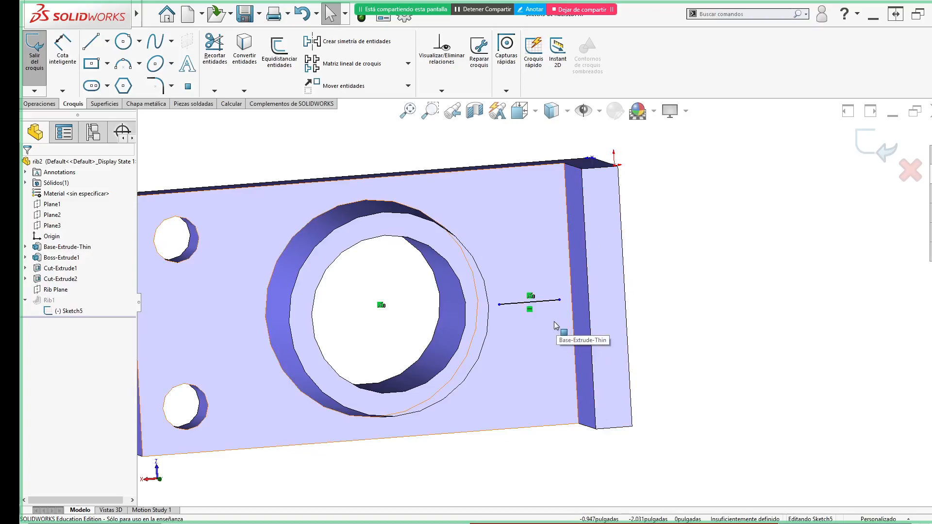
middle_drag(480, 346, 458, 276)
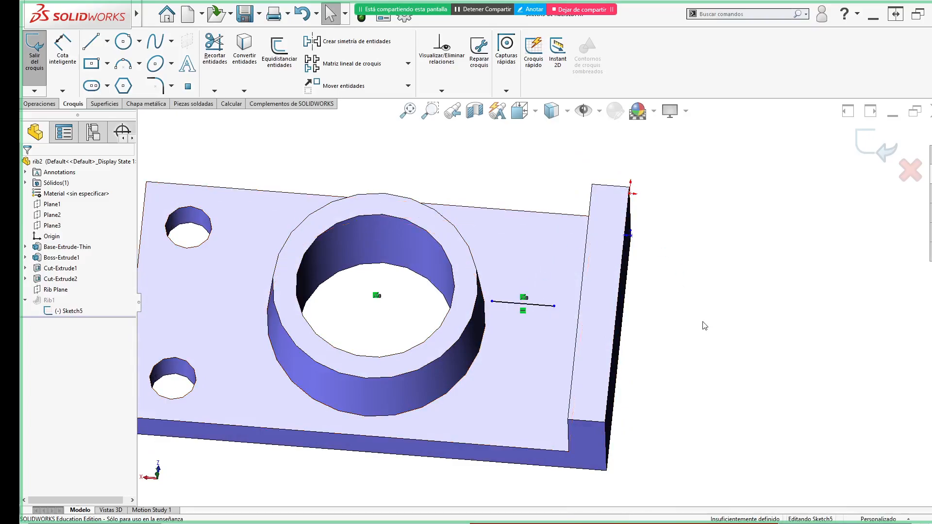
scroll(647, 347, up, 3)
middle_drag(648, 348, 645, 267)
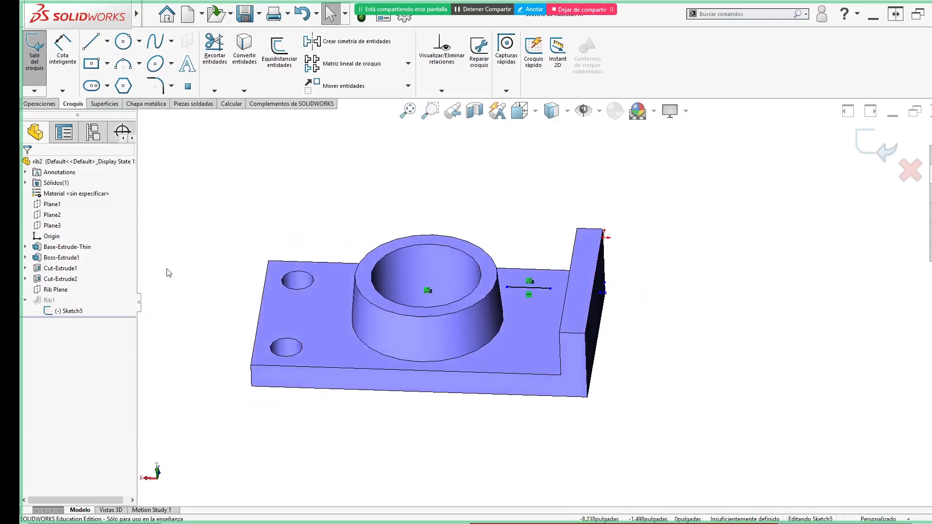
- Check the distance from the Rib Plane to the base's upper face, and exit the rib sketch
click(56, 290)
middle_drag(358, 423, 541, 332)
ctrl+click(548, 332)
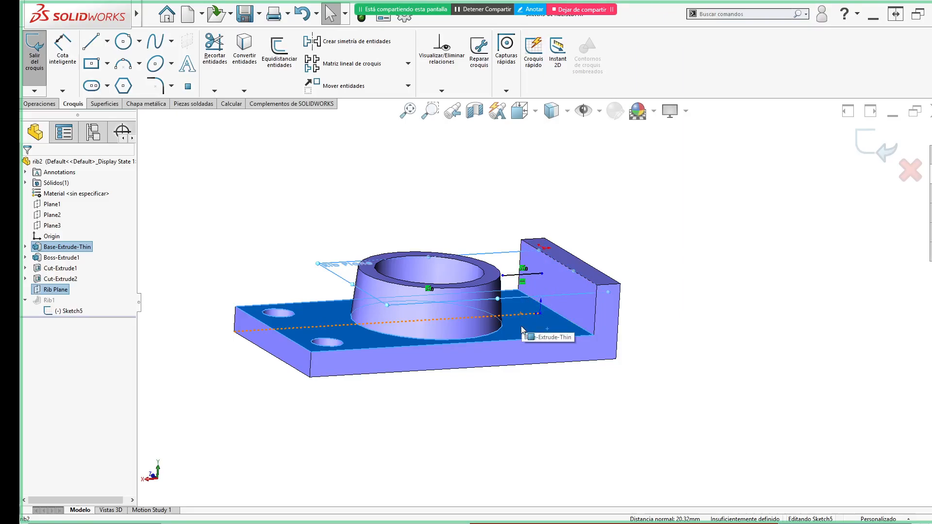
click(699, 282)
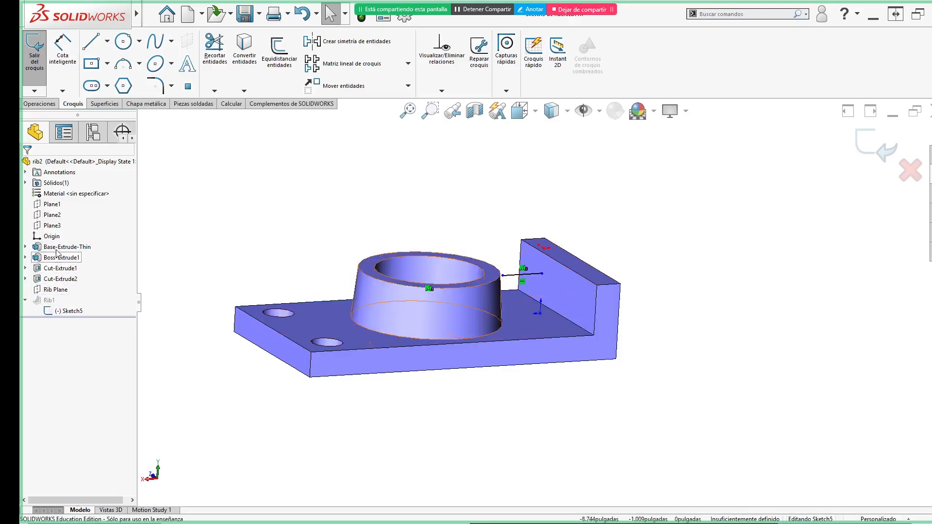
click(53, 290)
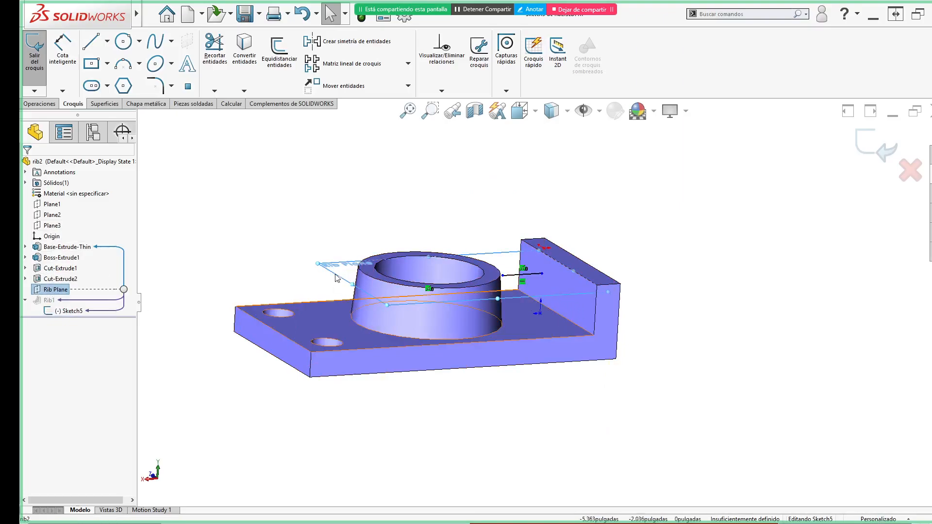
click(872, 145)
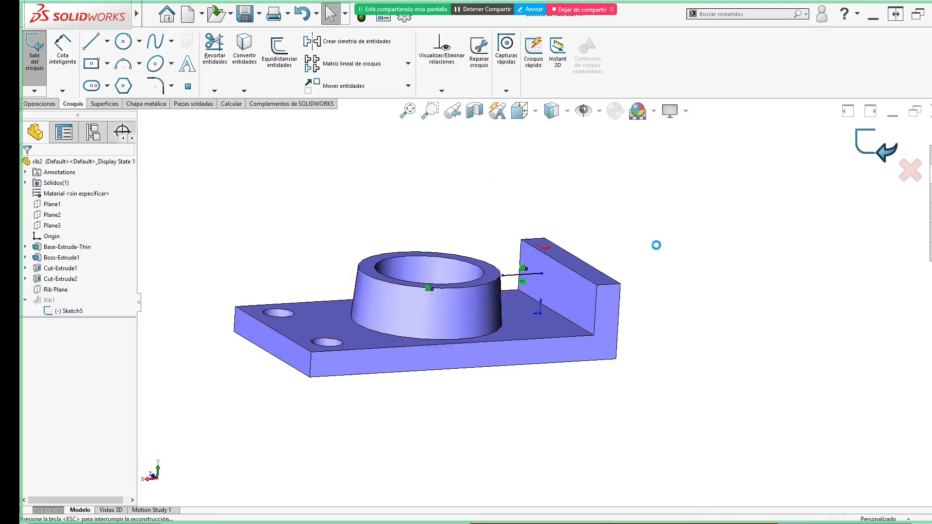
- Open the rib between the boss and the wall for editing and review its thickness, extrusion direction and draft settings
click(48, 300)
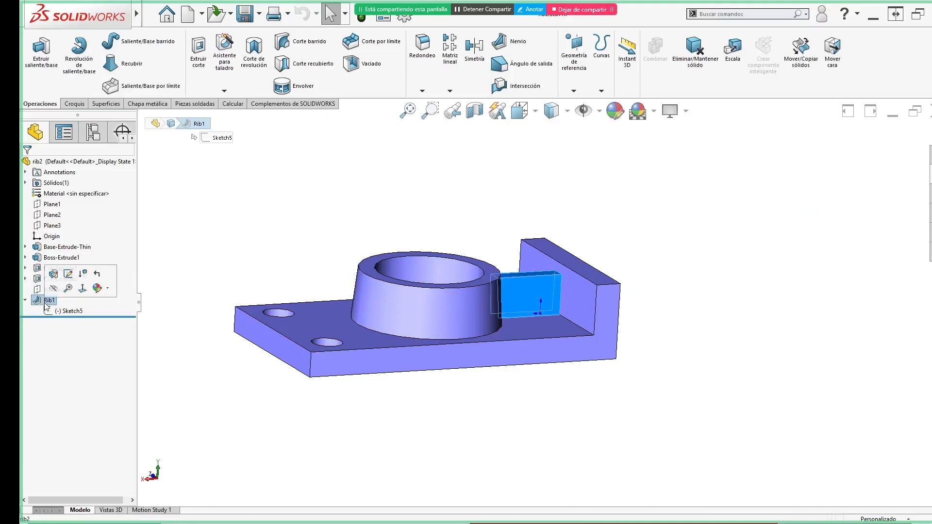
click(48, 274)
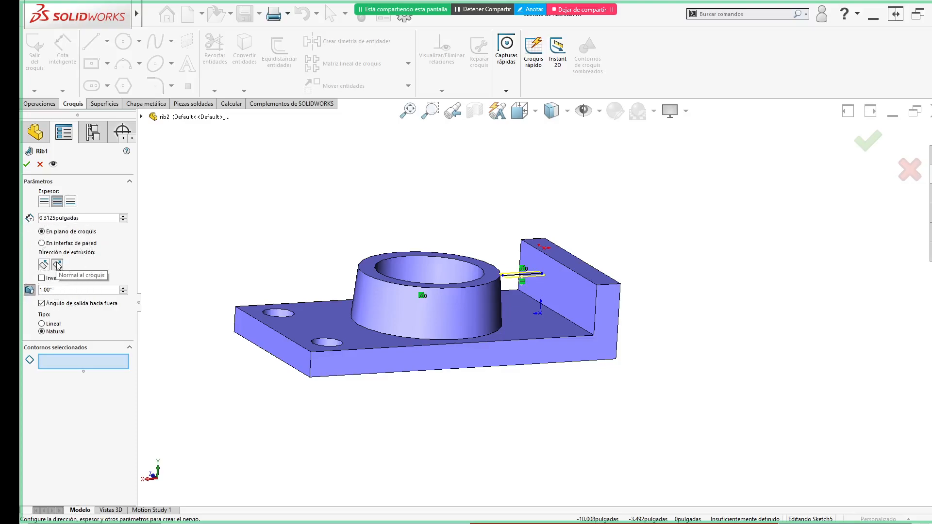
click(30, 290)
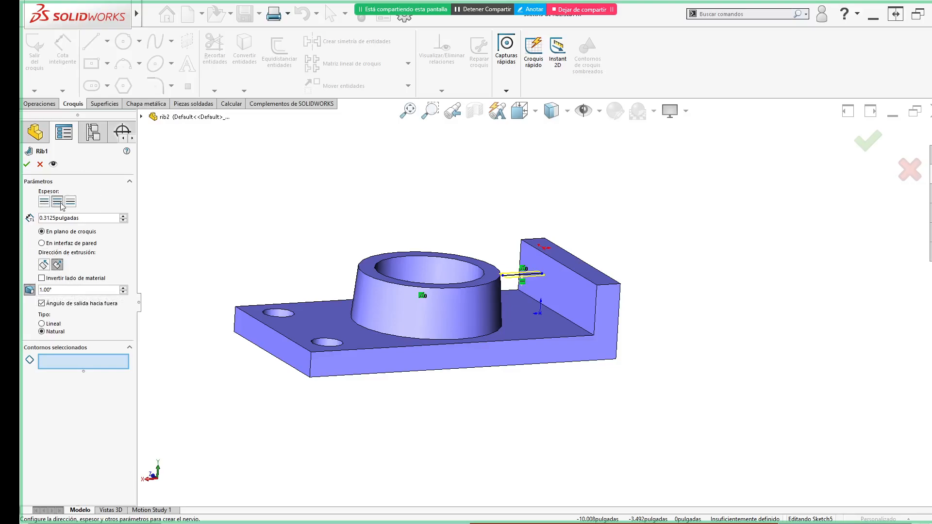
- Try to rebuild the rib with its material side flipped away from the base
key(ctrl)
mouse_move(423, 232)
middle_down()
mouse_move(410, 202)
mouse_move(409, 222)
middle_up()
scroll(530, 288, down, 4)
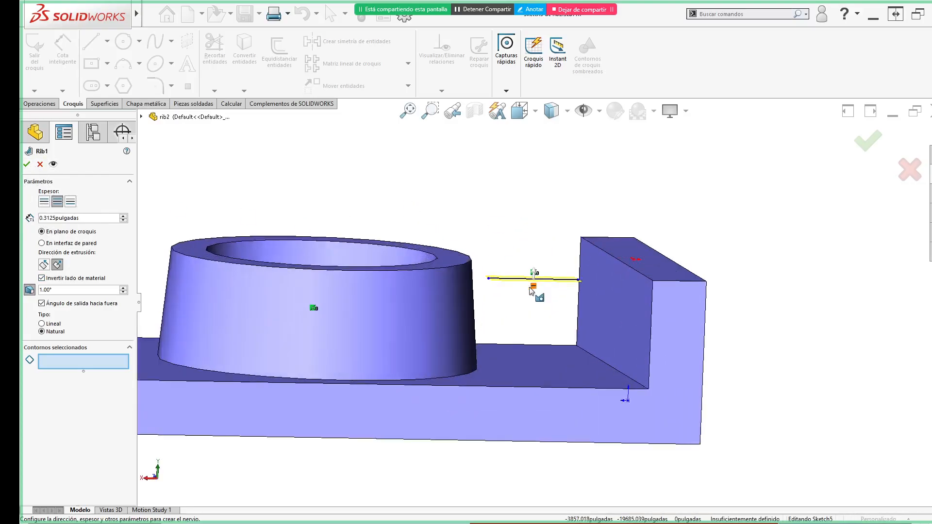
scroll(531, 290, down, 2)
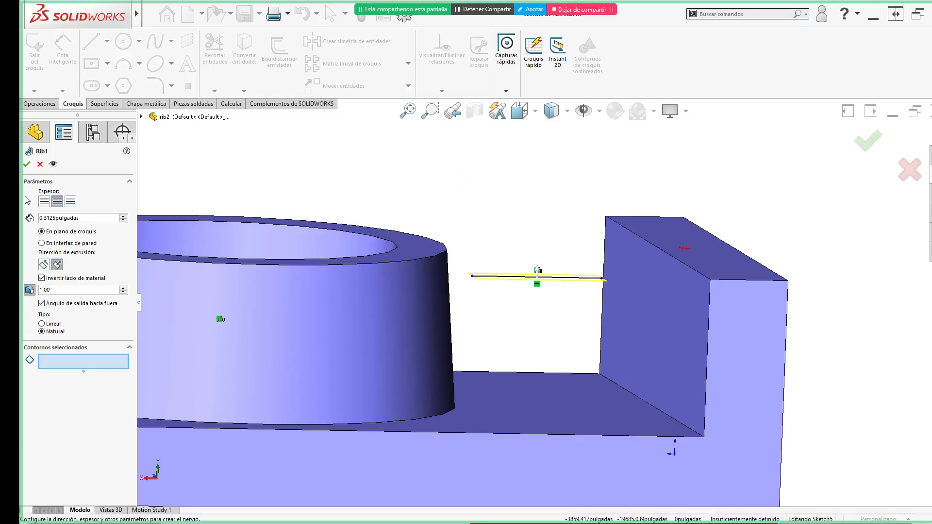
click(27, 165)
key(ctrl)
key(ctrl)
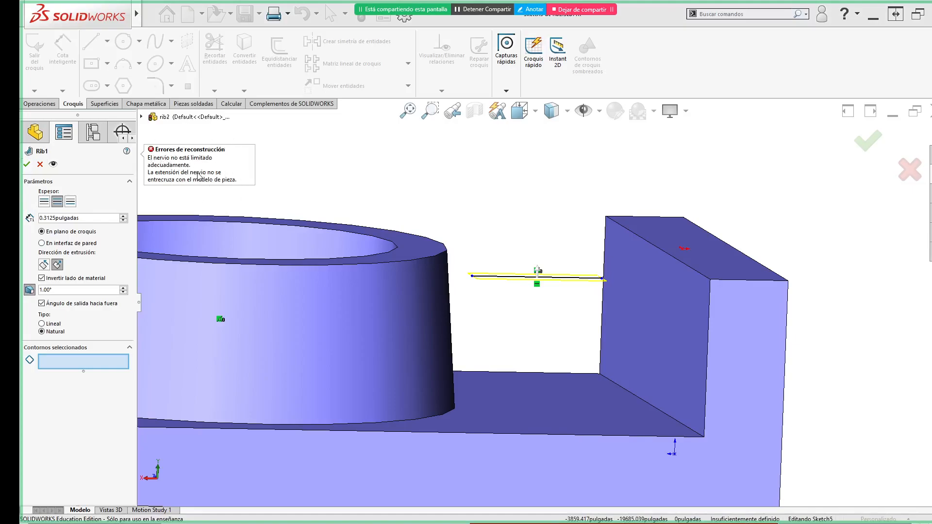
- Turn off the flipped material side so the rib extrudes toward the base, and accept the rib
click(42, 278)
scroll(537, 286, up, 4)
mouse_move(537, 287)
middle_down()
mouse_move(489, 225)
mouse_move(495, 286)
middle_up()
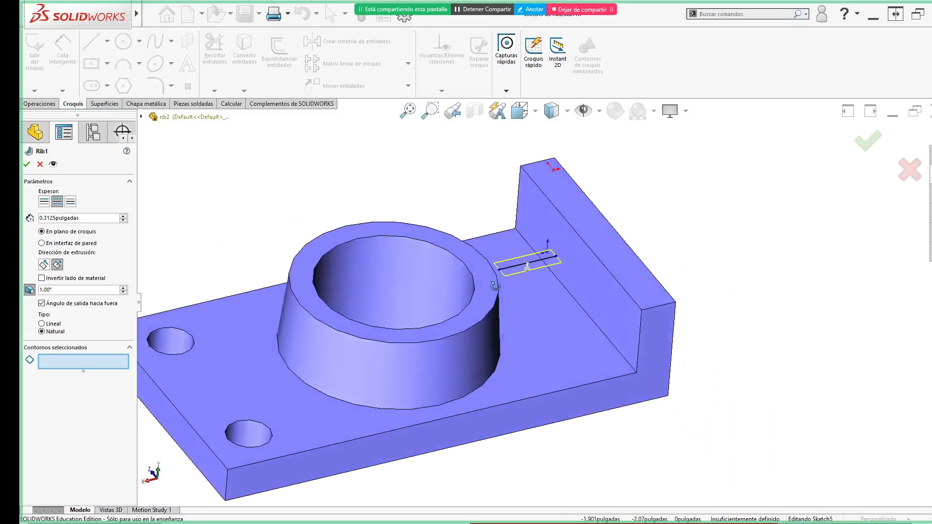
click(867, 141)
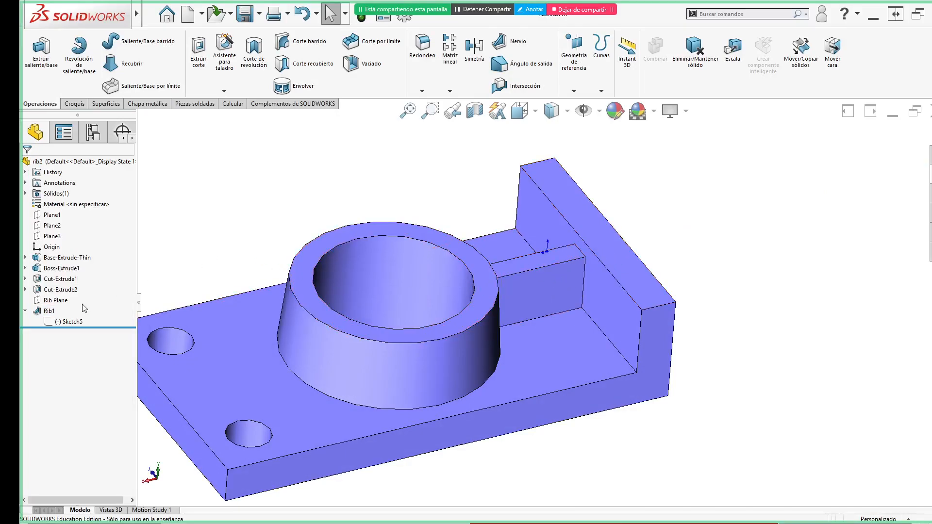
- Edit the rib sketch, stretch the line's boss-side end into the boss's bore, and exit the sketch to rebuild the rib
click(65, 323)
click(69, 294)
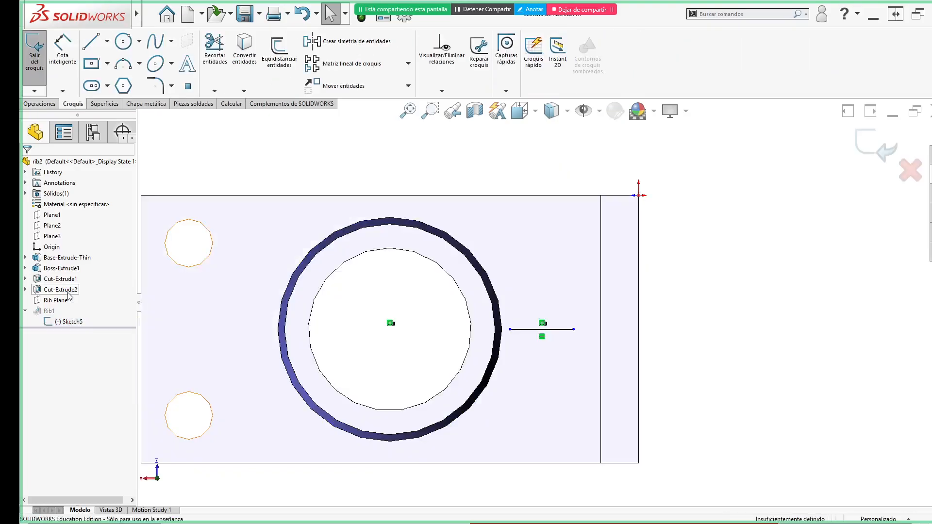
scroll(480, 312, up, 3)
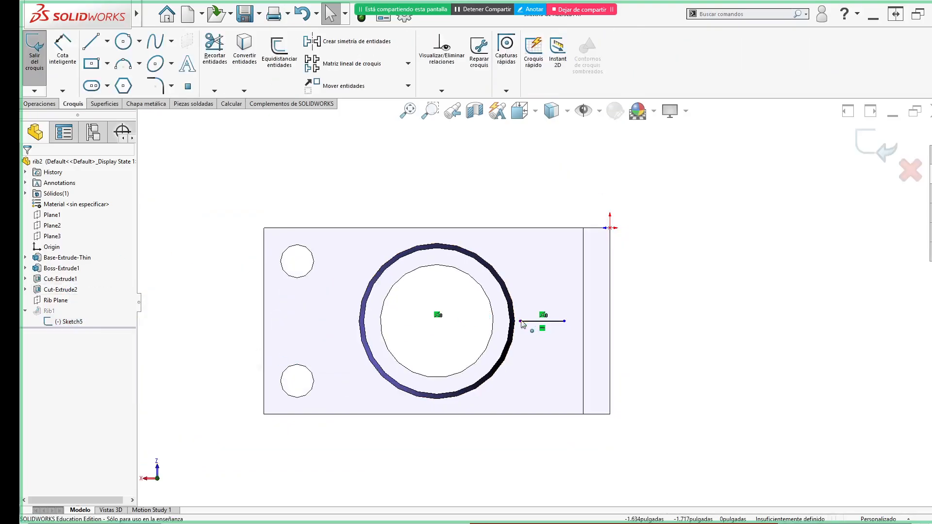
drag(520, 321, 460, 321)
click(639, 345)
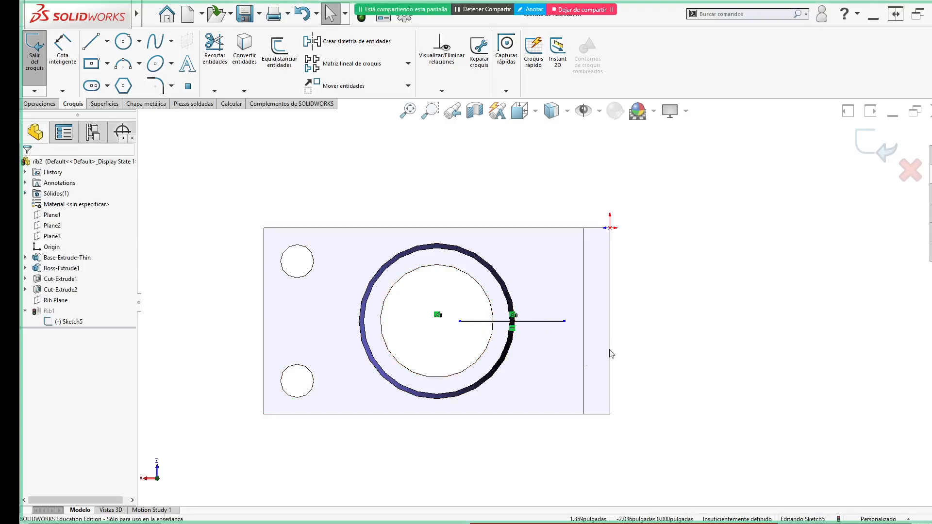
mouse_move(421, 391)
middle_down()
mouse_move(462, 168)
mouse_move(510, 258)
mouse_move(544, 288)
middle_up()
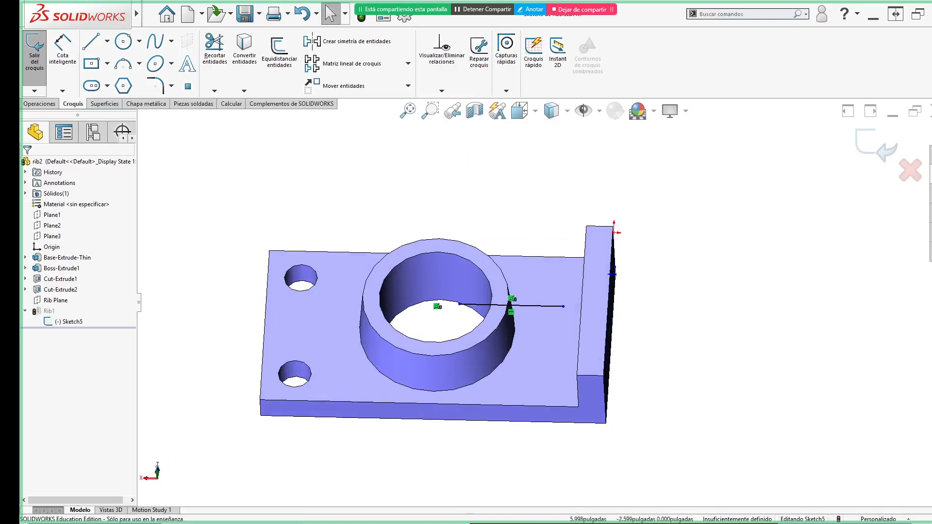
click(878, 147)
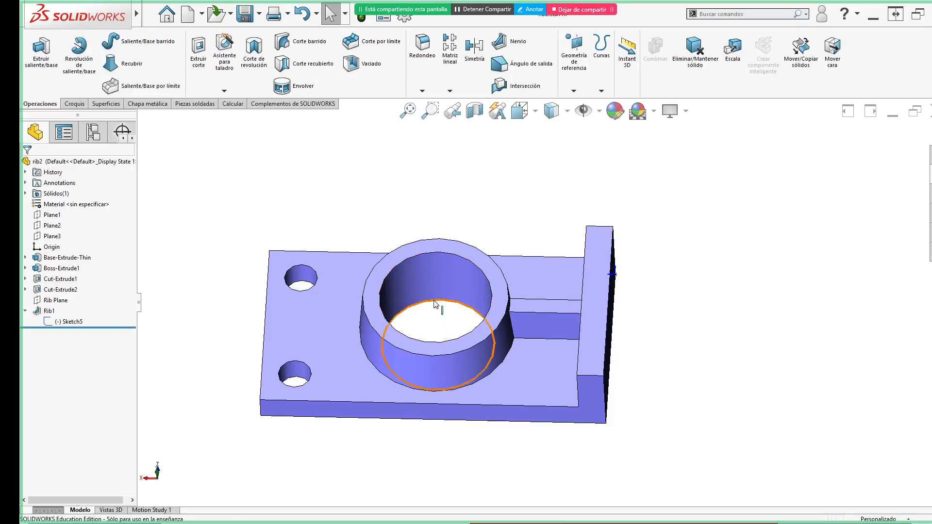
- Extend the rib sketch line across the whole boss to between the two small holes, rebuild the rib, and show the part in isometric view
click(79, 323)
click(86, 291)
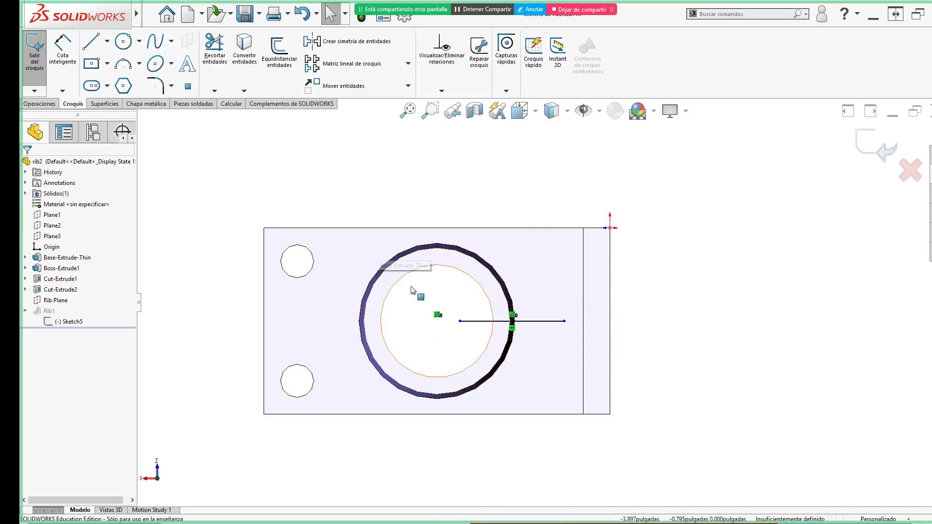
drag(462, 324, 305, 321)
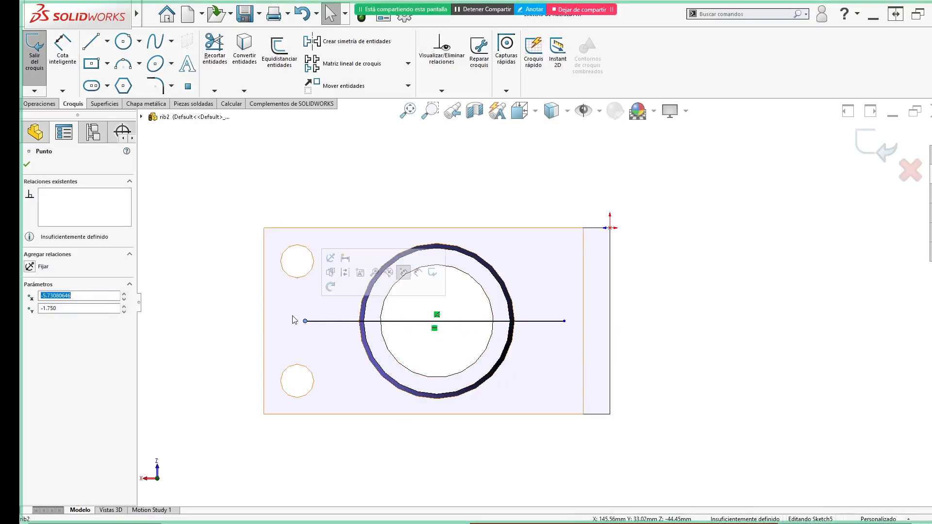
double_click(750, 206)
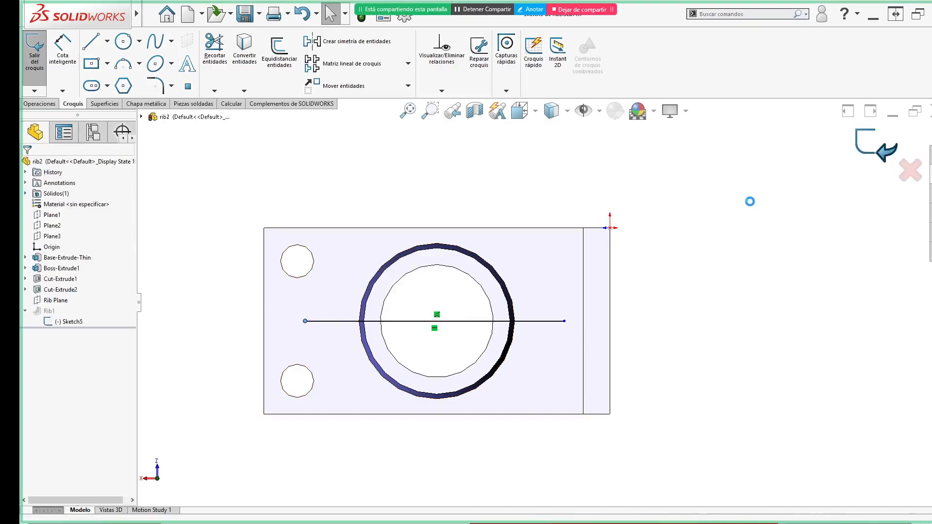
middle_drag(692, 272, 719, 266)
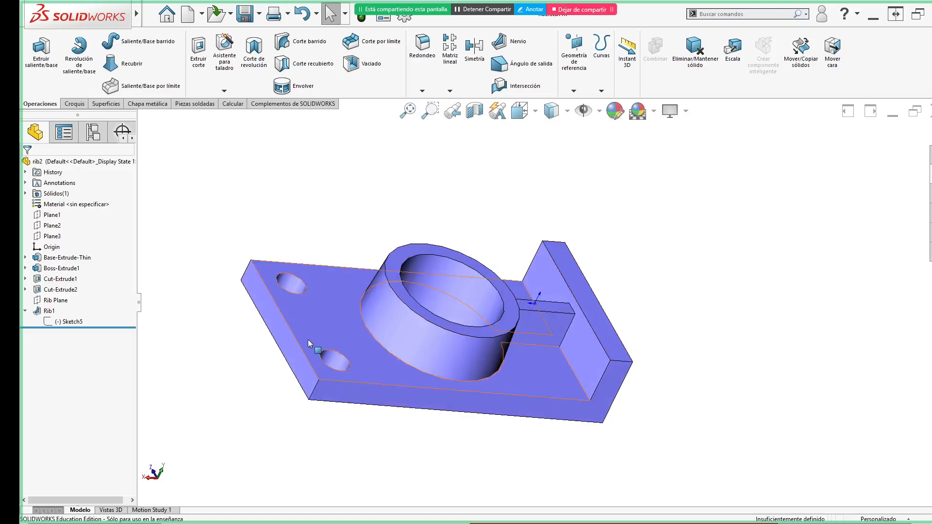
click(286, 343)
middle_drag(281, 405, 398, 380)
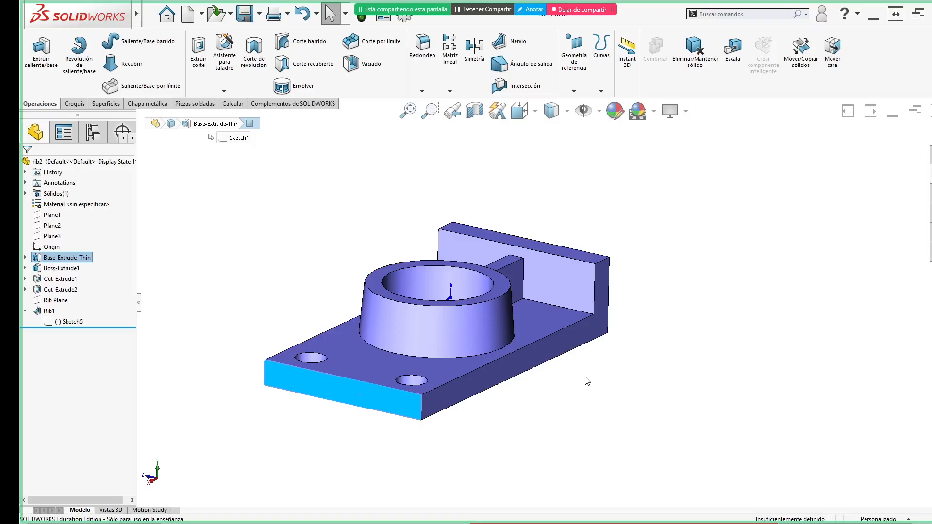
click(640, 369)
key(ctrl+7)
key(shift+c)
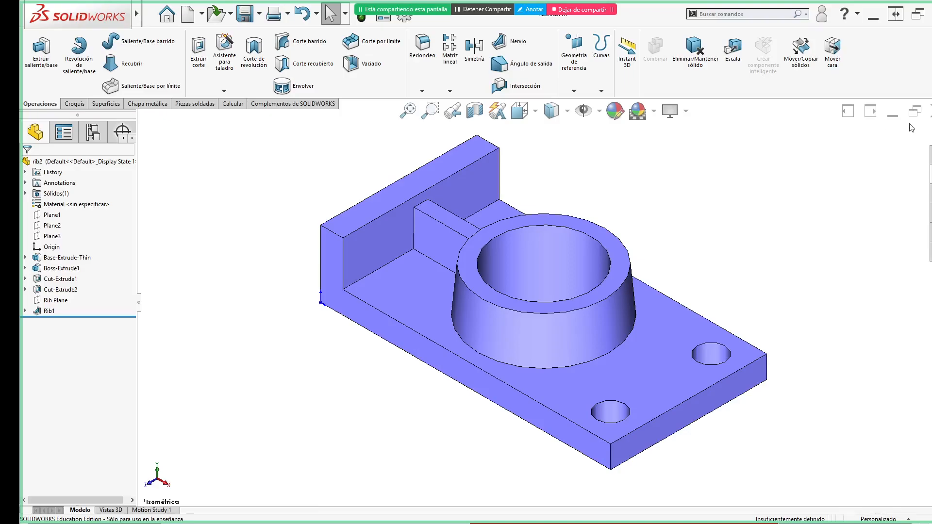
- Close rib2 and open rib3 from the Lesson07 Case Study folder of the design library
click(931, 112)
click(478, 272)
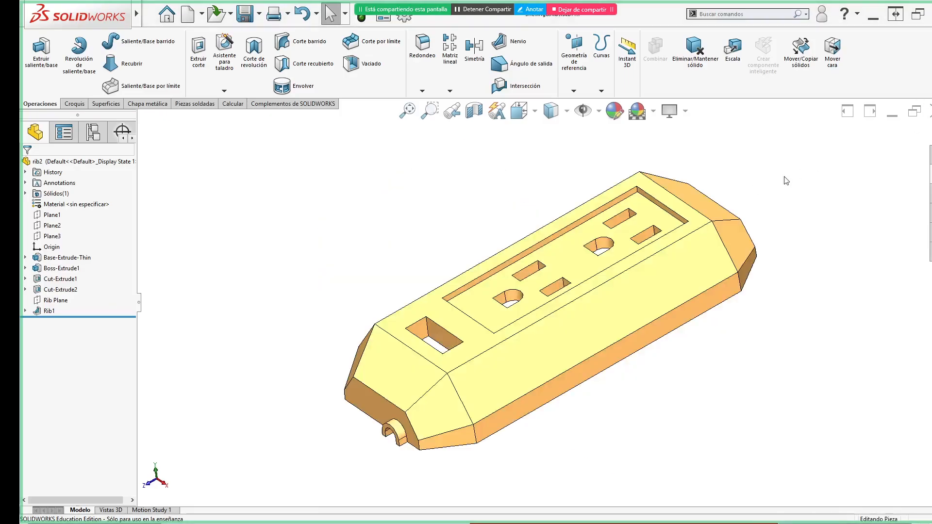
click(931, 174)
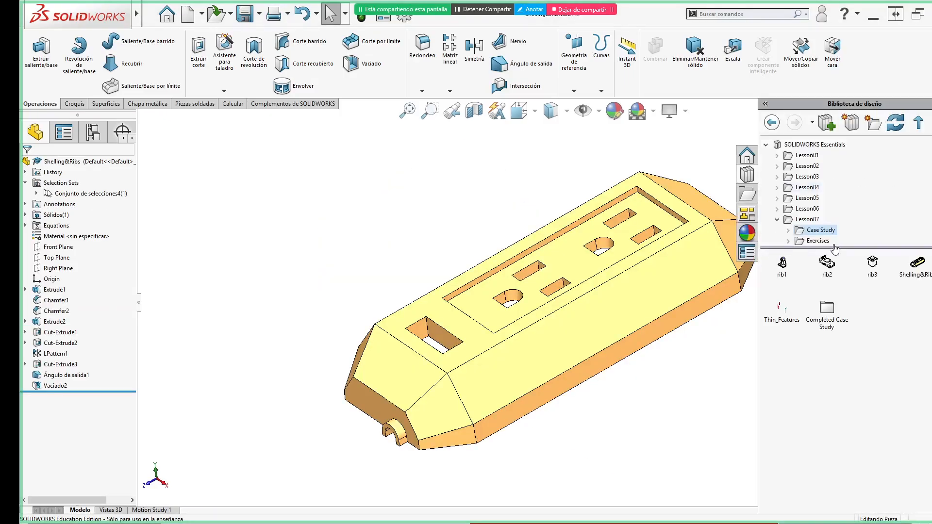
double_click(873, 265)
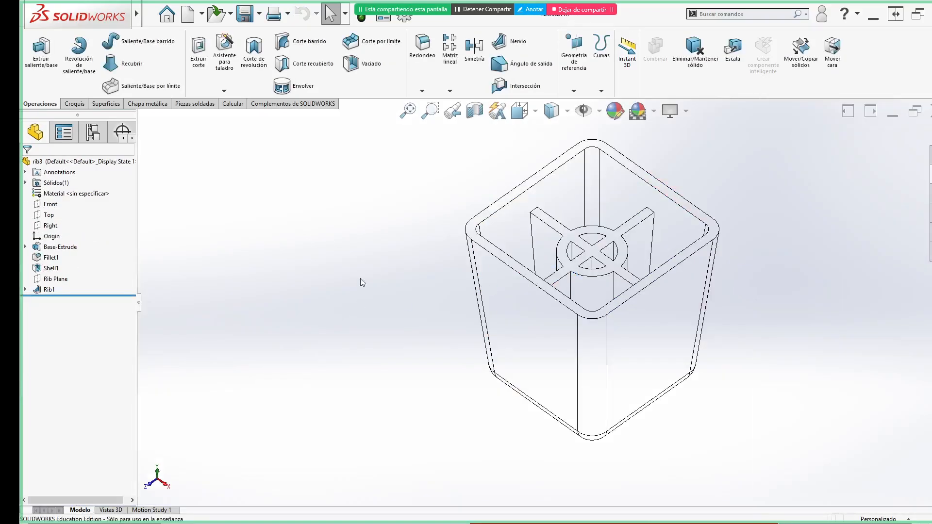
- Display rib3 shaded with edges and open its rib sketch of a circle and crossing lines for editing
click(567, 111)
click(554, 134)
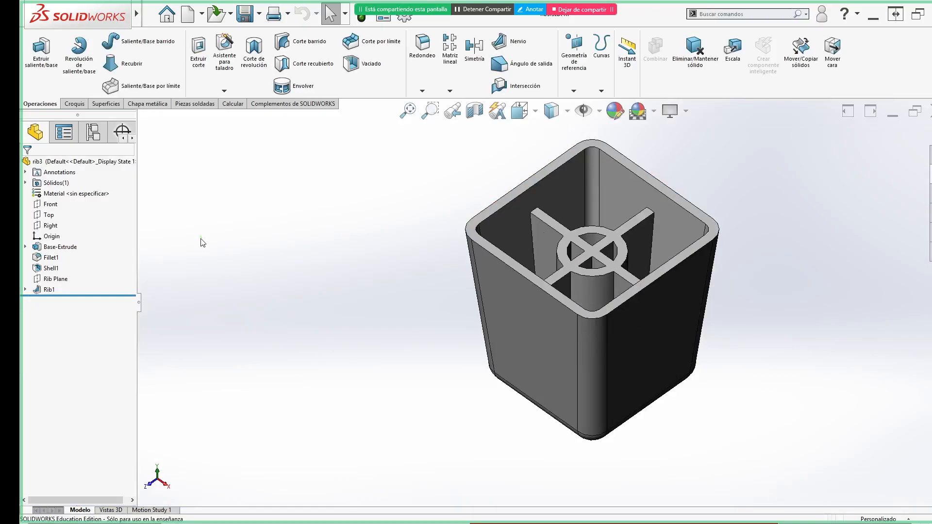
click(25, 289)
click(68, 301)
click(66, 273)
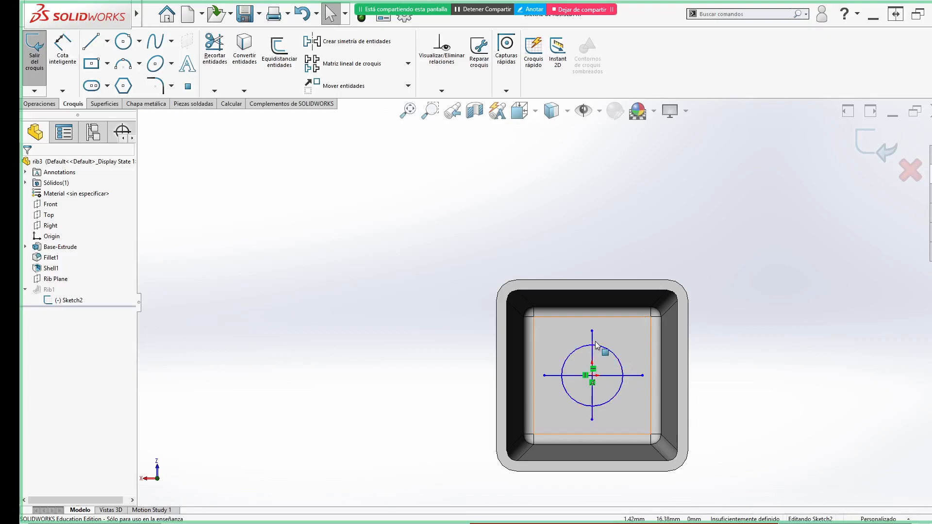
scroll(604, 374, down, 3)
scroll(603, 369, up, 1)
scroll(601, 365, up, 2)
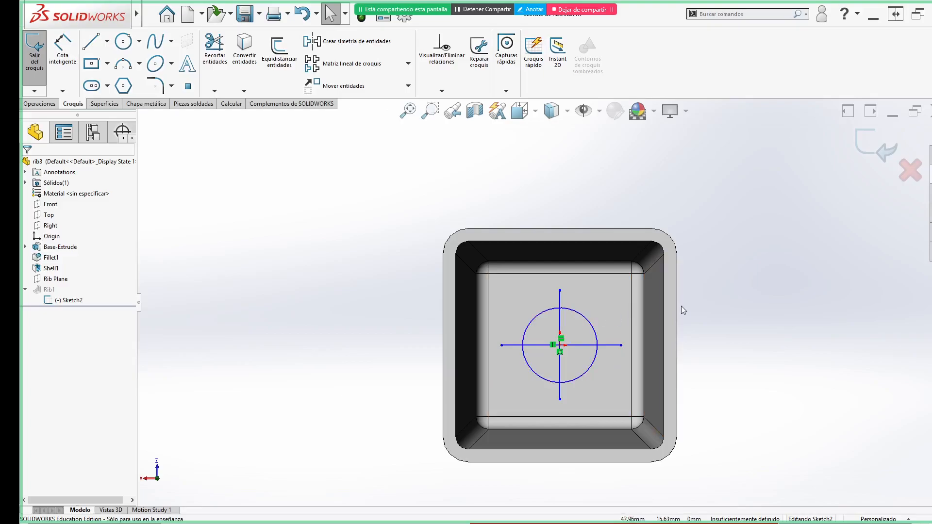
- Draw a wavy four-point spline from the circle toward a corner of the box, and exit the sketch to rebuild the rib
click(155, 41)
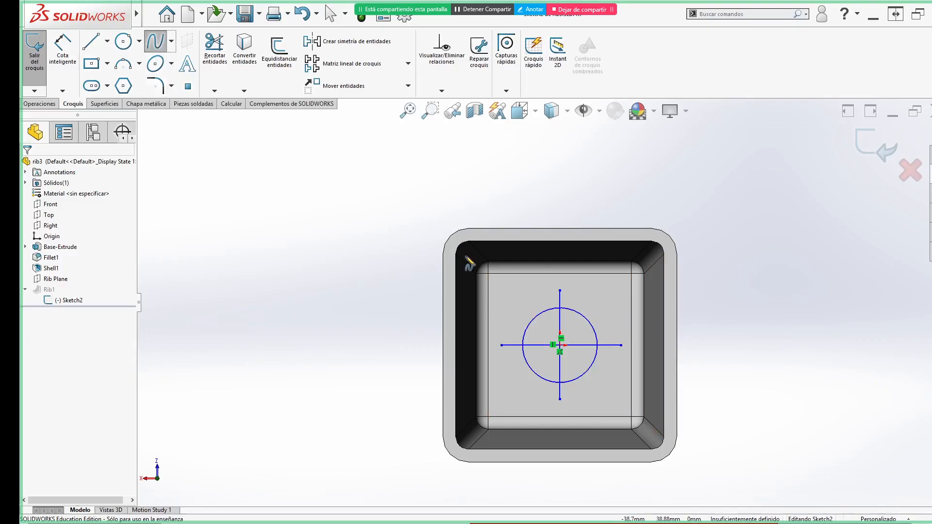
click(573, 309)
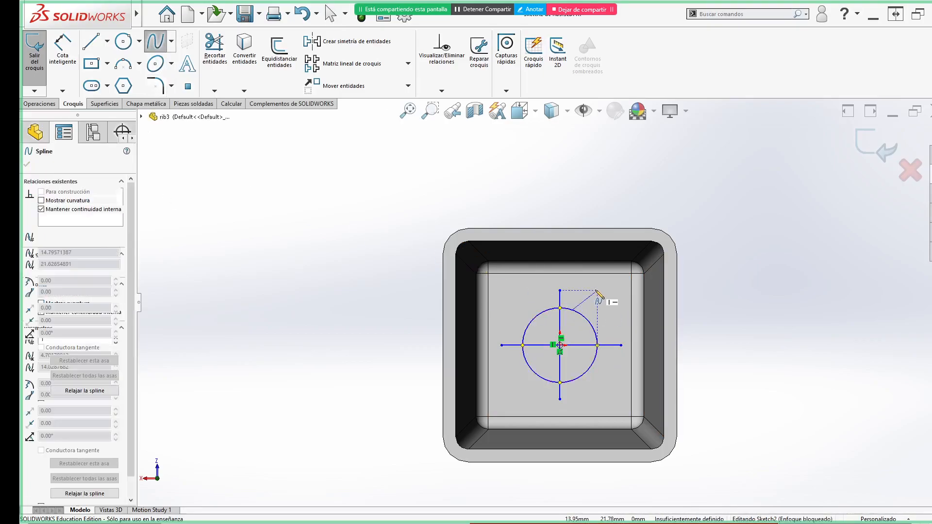
click(594, 290)
click(610, 297)
click(623, 283)
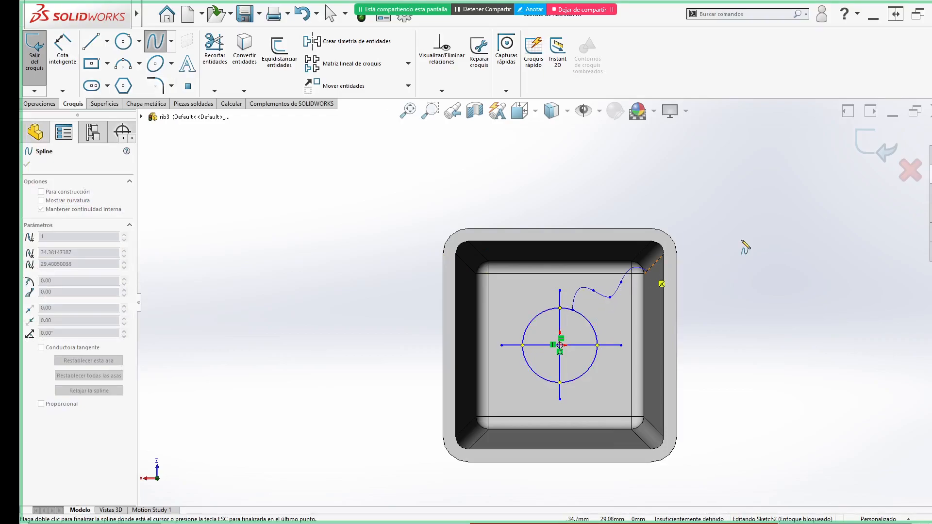
key(Escape)
click(880, 149)
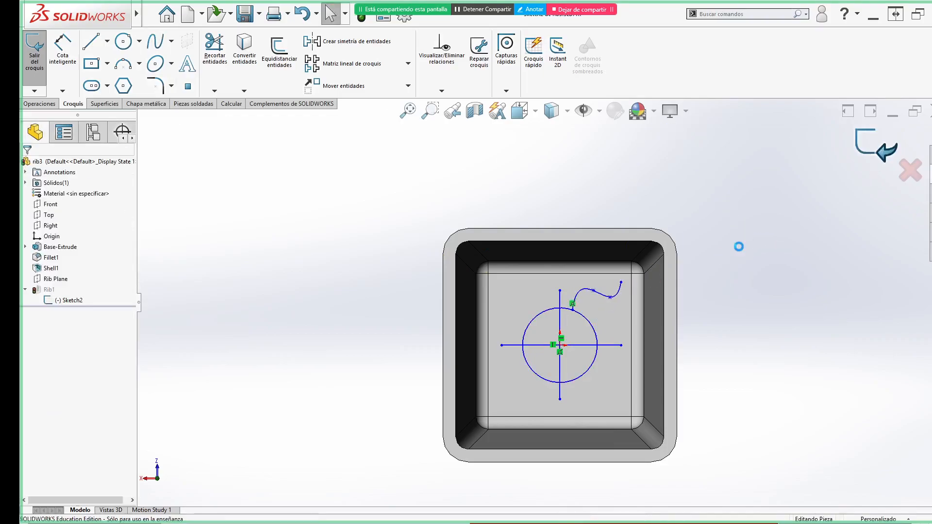
middle_drag(630, 275, 278, 290)
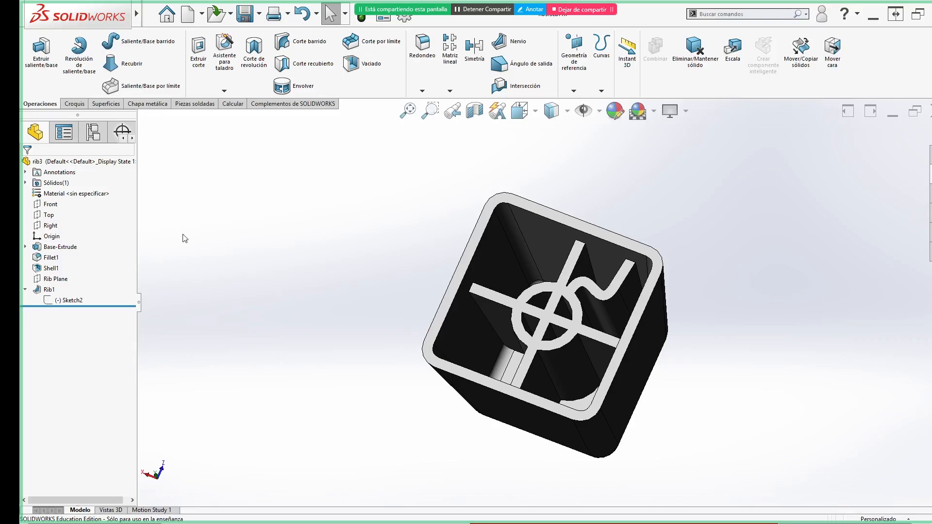
- Examine the Rib Plane's height inside the box and how the ribs meet the box's floor, and restore the isometric view
click(56, 278)
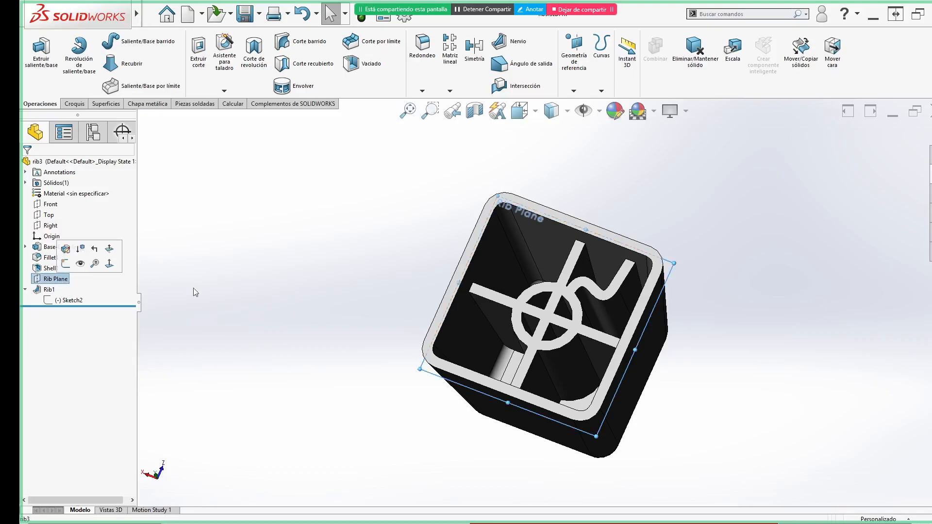
middle_drag(326, 360, 335, 249)
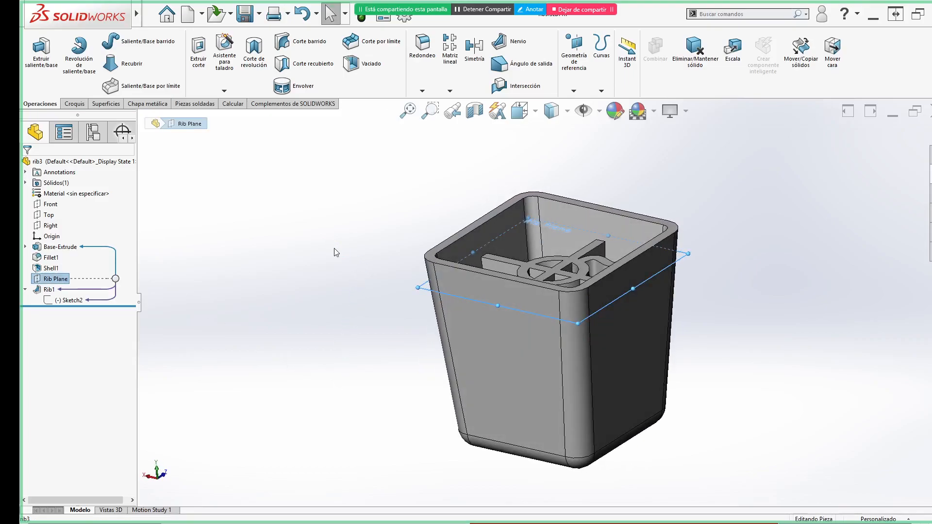
middle_drag(302, 281, 314, 368)
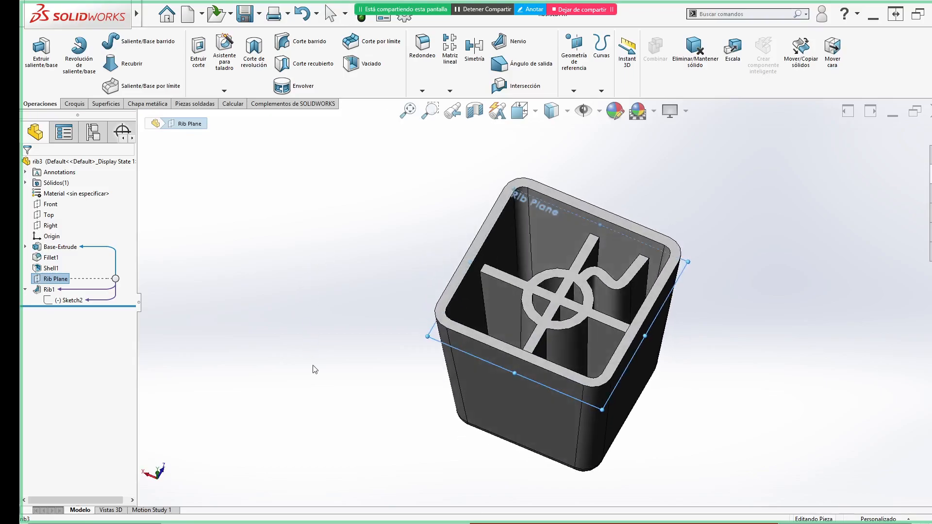
click(323, 324)
middle_drag(323, 326, 369, 340)
click(508, 357)
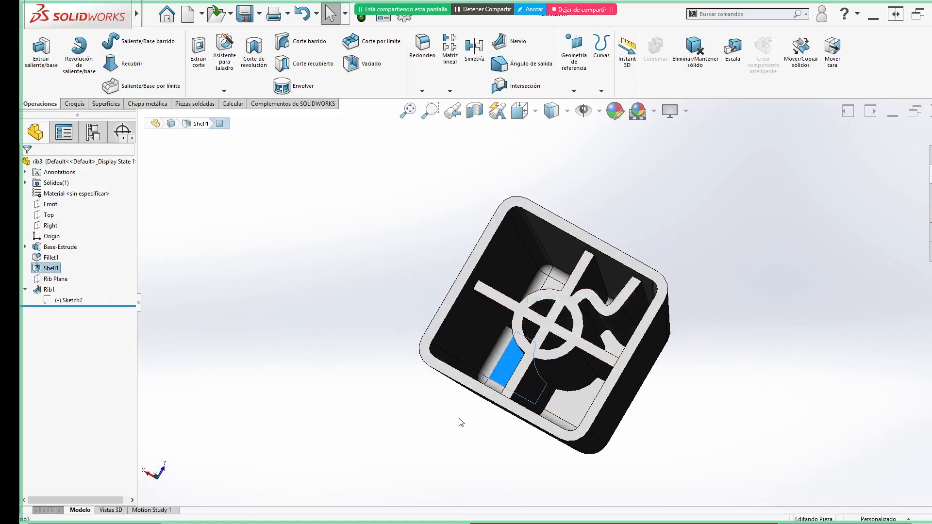
ctrl+click(558, 401)
mouse_move(344, 392)
middle_down()
mouse_move(425, 381)
mouse_move(352, 387)
middle_up()
click(289, 352)
key(ctrl+7)
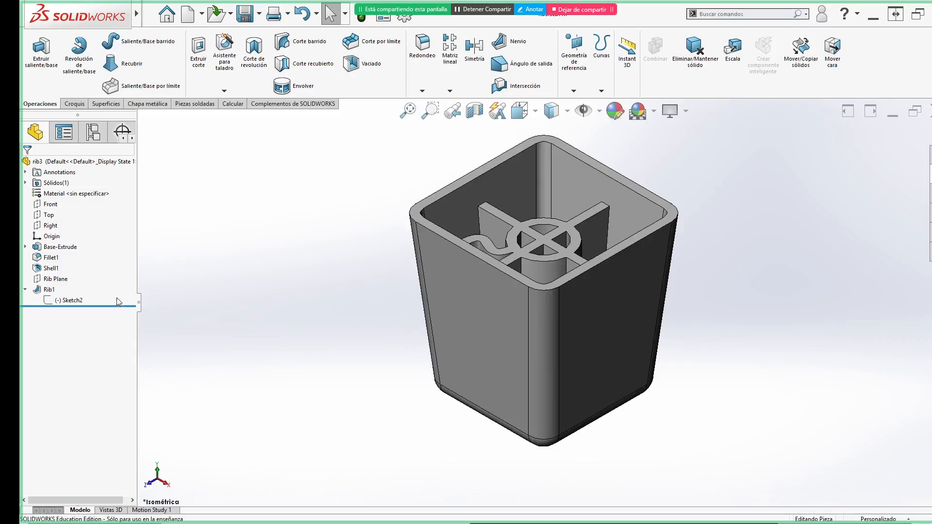
- Roll the model back to before Rib1, start a sketch on the Rib Plane, and draw a circle centred on the origin
drag(118, 305, 118, 285)
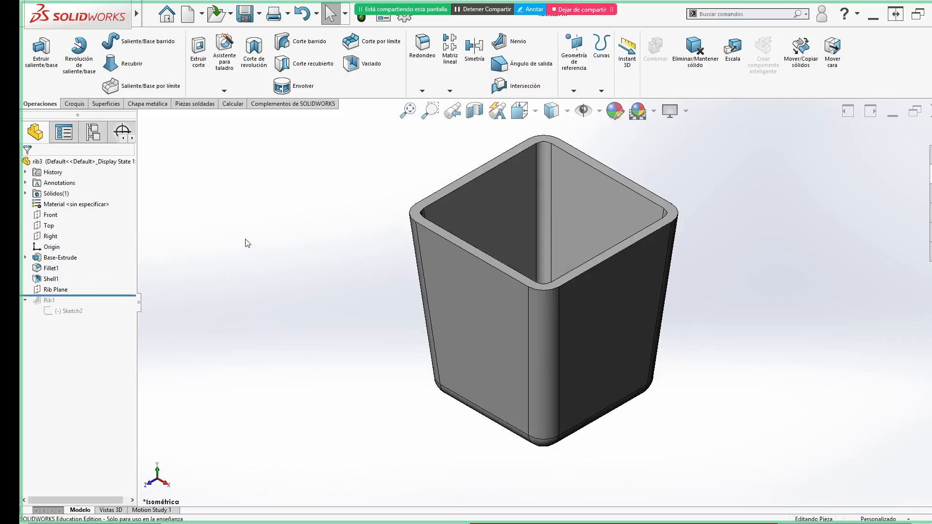
click(71, 292)
click(87, 262)
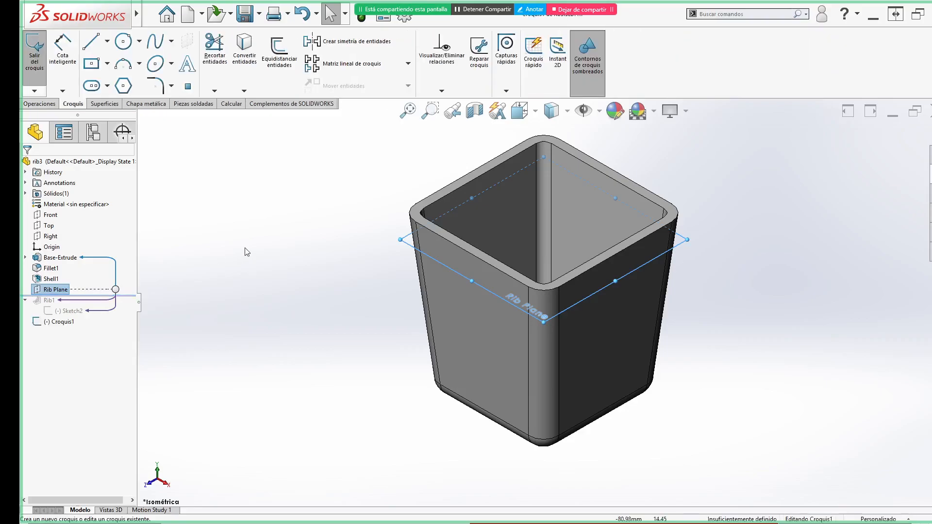
click(826, 292)
key(c)
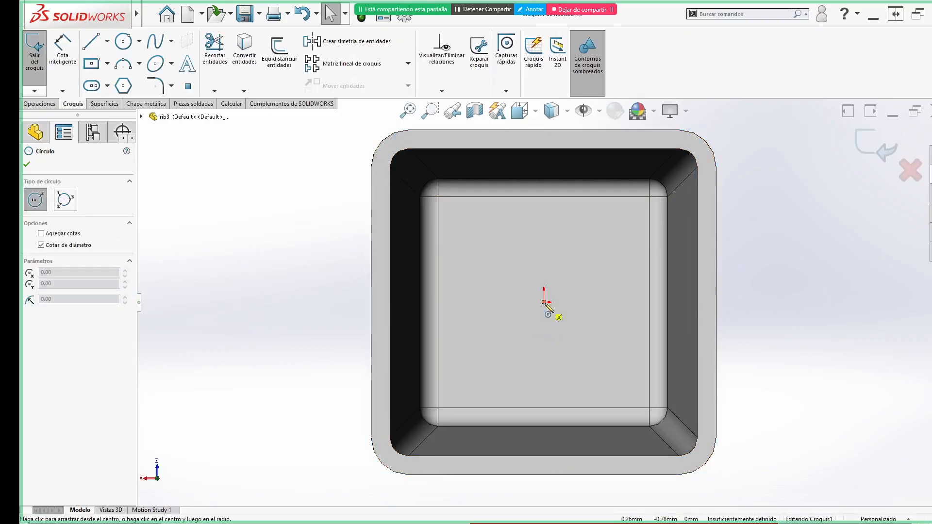
click(544, 302)
click(582, 341)
key(Escape)
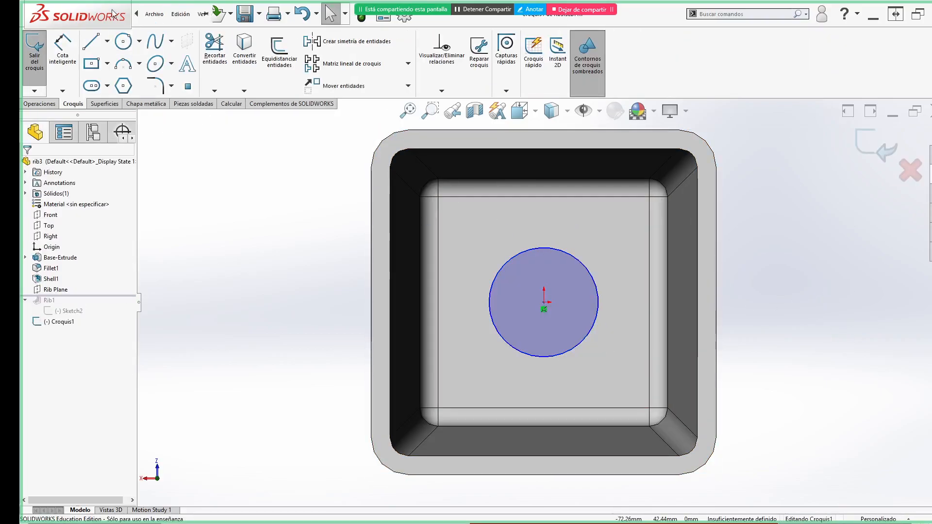
- Draw vertical and horizontal midpoint lines through the circle's centre, extending about 21 mm and 23 mm to each side, and exit the sketch
click(107, 41)
click(124, 80)
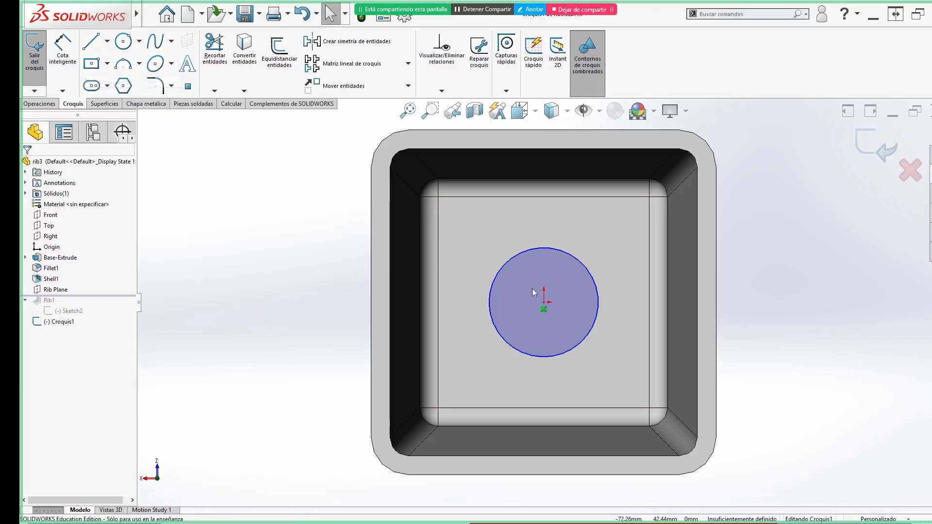
click(545, 303)
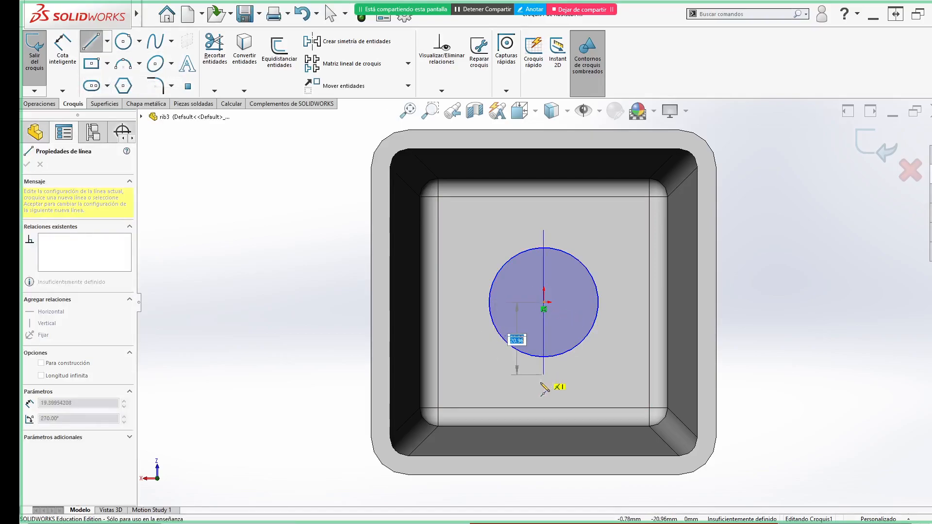
click(544, 381)
key(Escape)
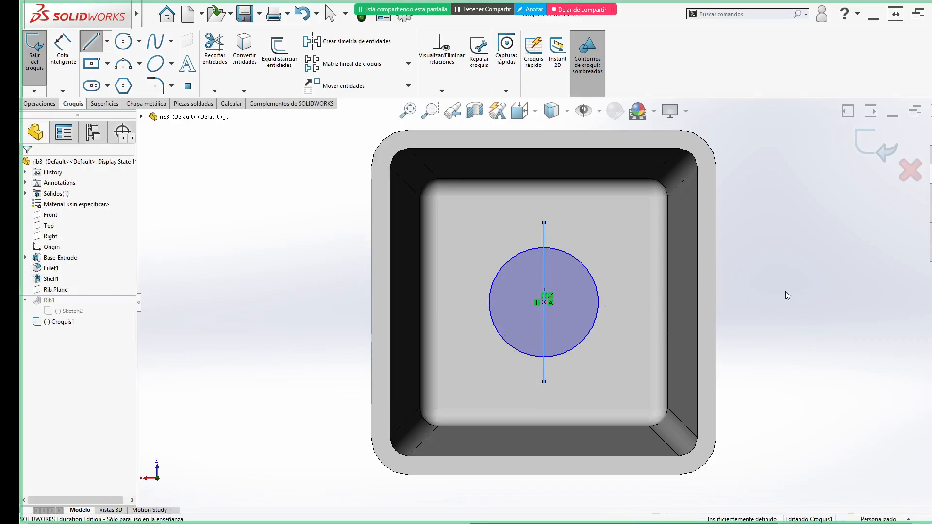
key(Return)
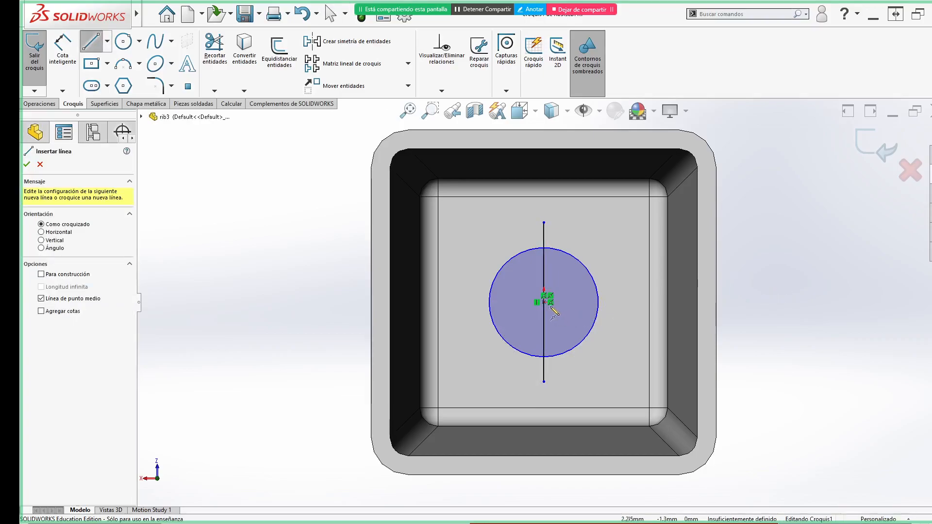
click(544, 302)
click(630, 302)
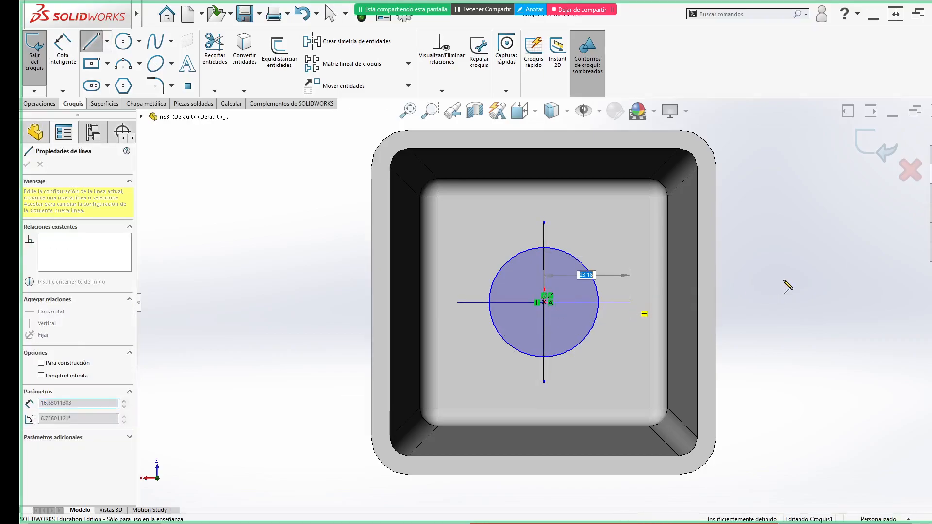
key(Escape)
click(880, 154)
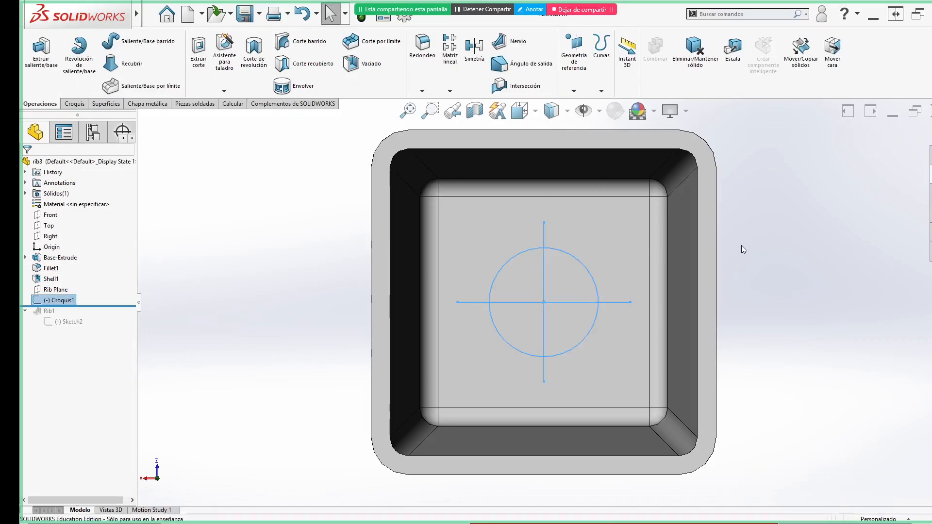
- Start a boss extrusion of the new sketch as a thin feature 2 mm thick, with the thickness side reversed
middle_drag(585, 358, 589, 237)
scroll(588, 237, up, 3)
key(s)
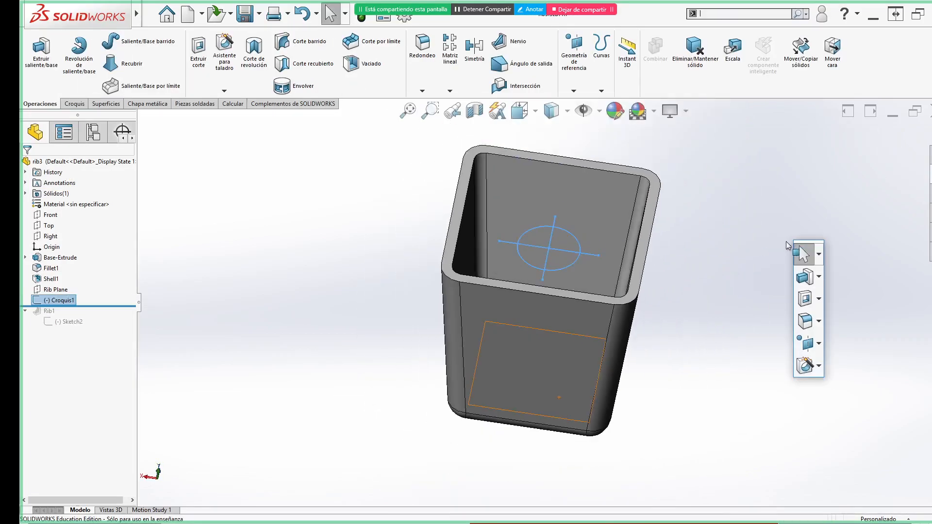
click(805, 281)
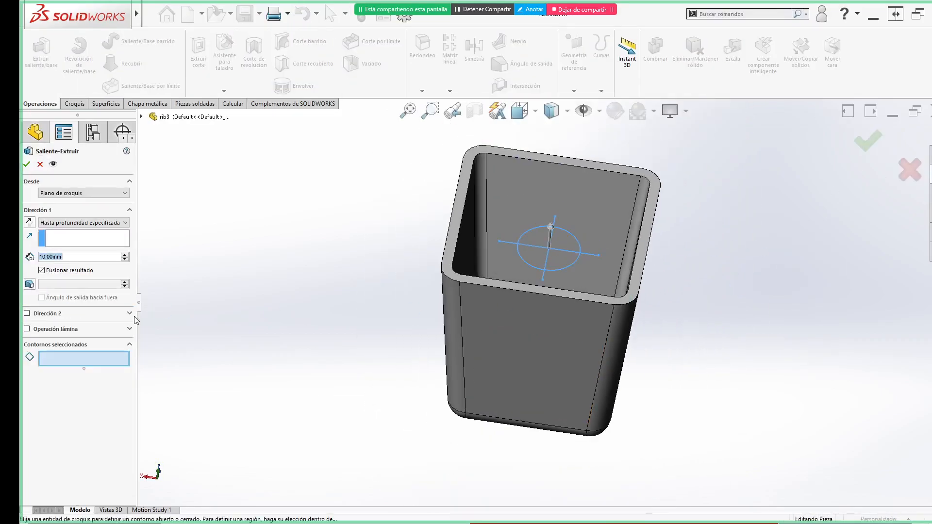
click(27, 330)
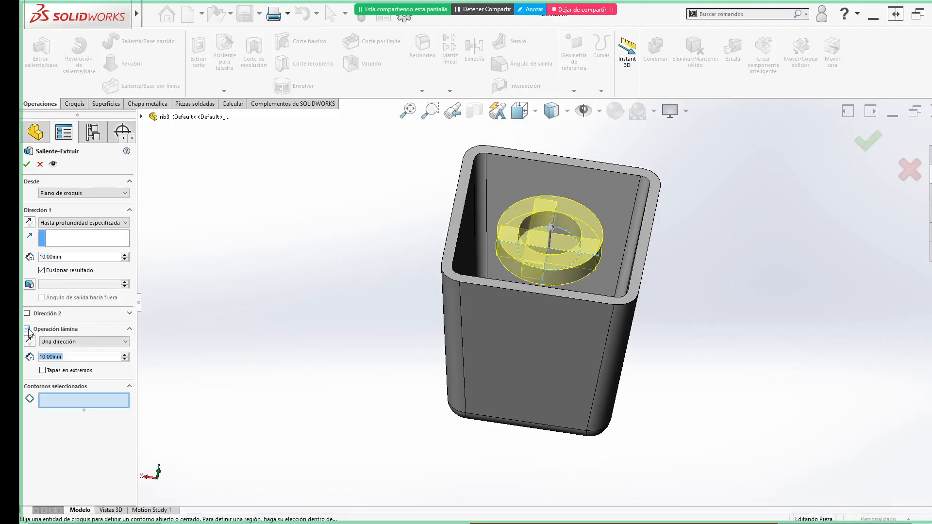
text(2)
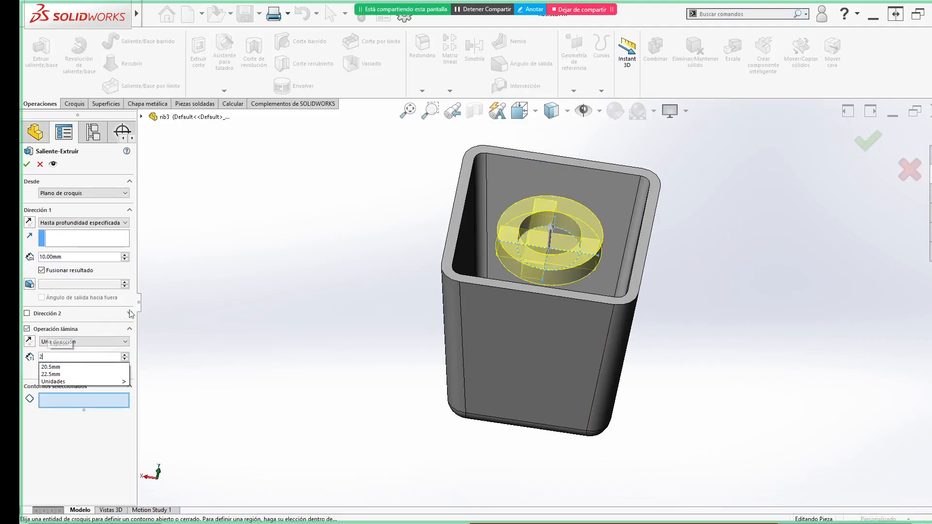
key(Return)
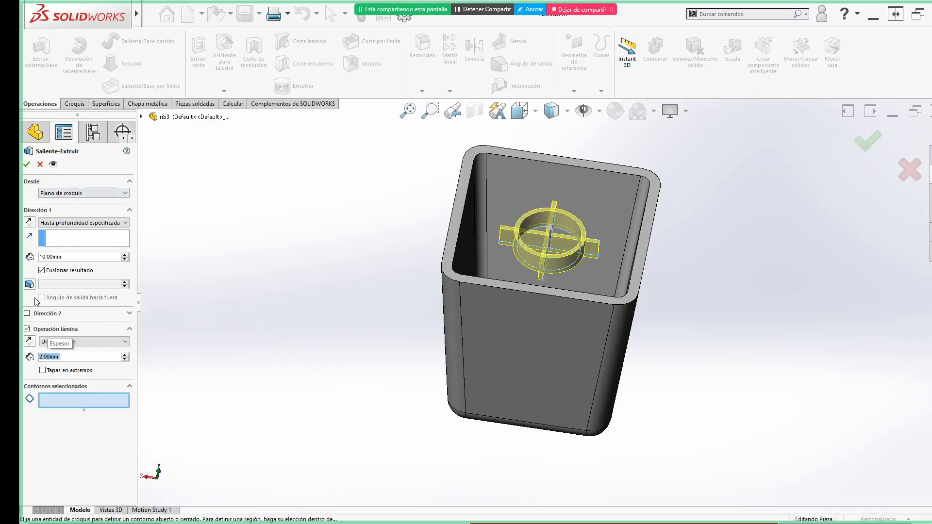
click(28, 341)
- Set the thin extrusion to end up to the box's inner floor surface, accept it, and show the part from the top
click(75, 224)
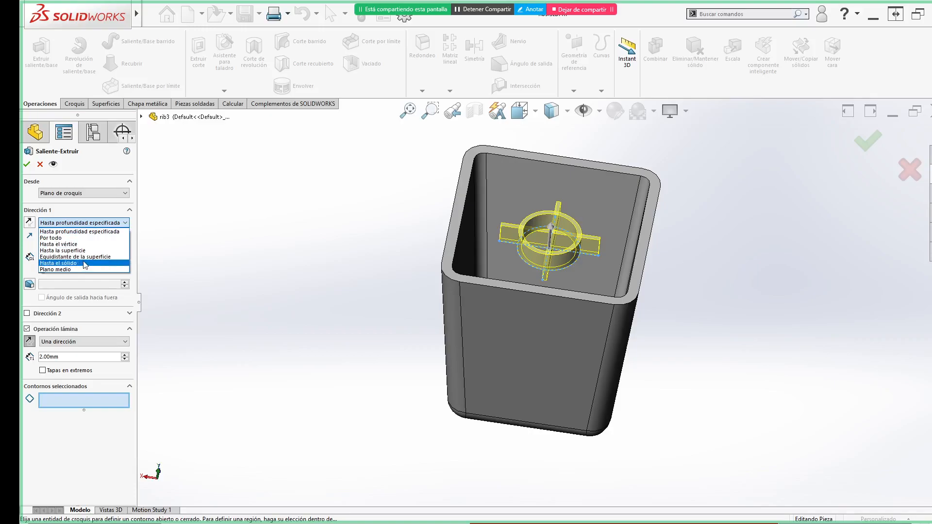
click(83, 250)
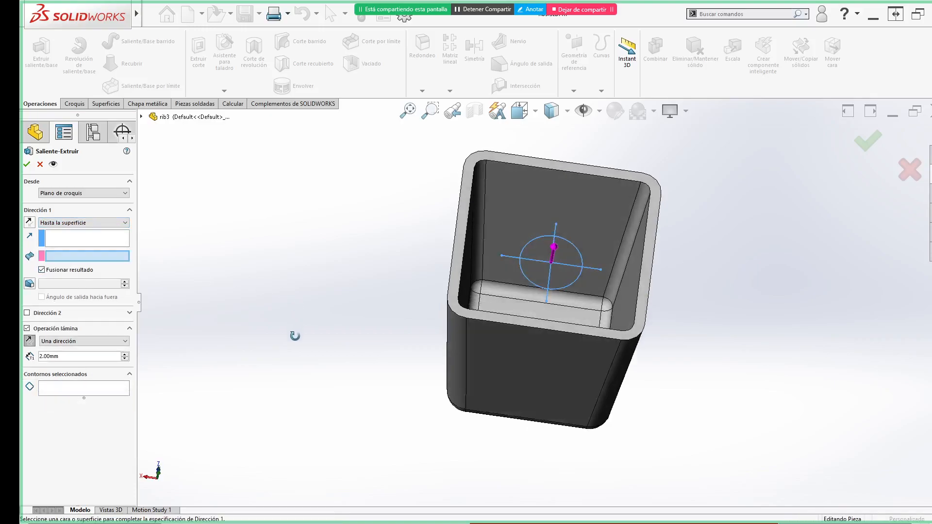
click(570, 324)
click(882, 137)
mouse_move(735, 263)
middle_down()
mouse_move(710, 246)
mouse_move(733, 195)
mouse_move(701, 252)
mouse_move(744, 255)
middle_up()
key(ctrl+5)
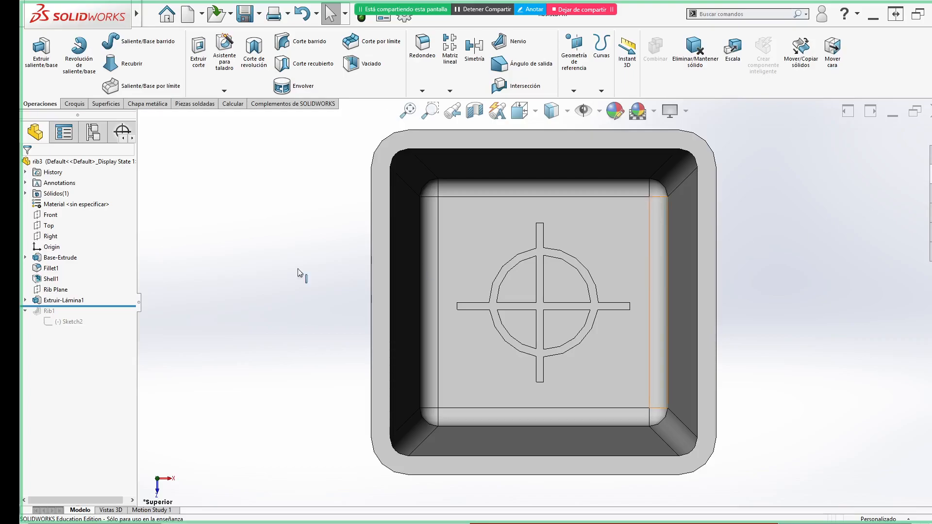
- Edit the thin extrusion's sketch, stretch both crossing lines to the box's inner wall edges, and exit the sketch to rebuild
click(25, 300)
click(54, 311)
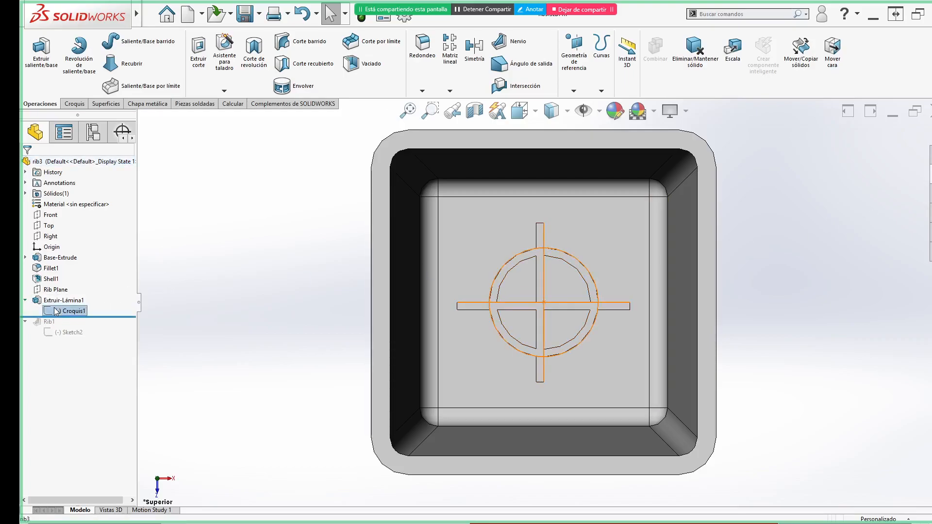
click(60, 278)
drag(457, 302, 390, 302)
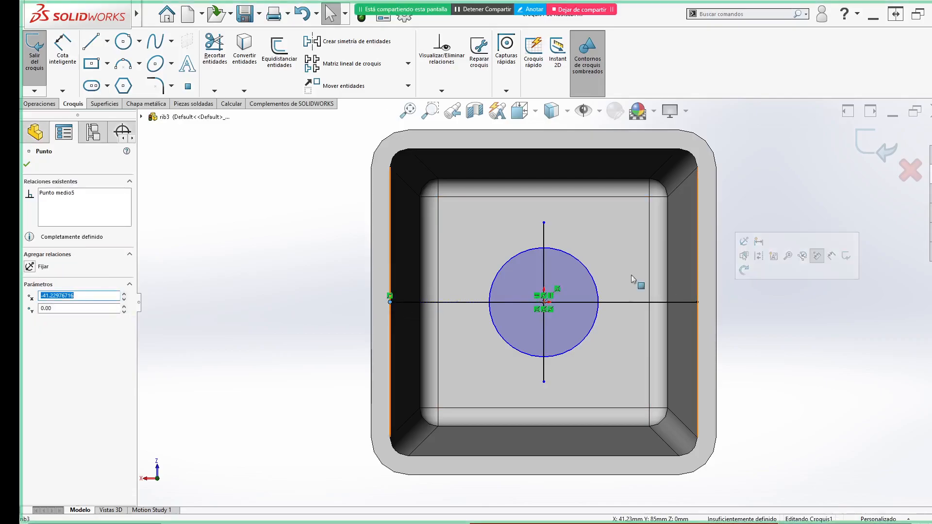
drag(544, 221, 545, 149)
click(866, 156)
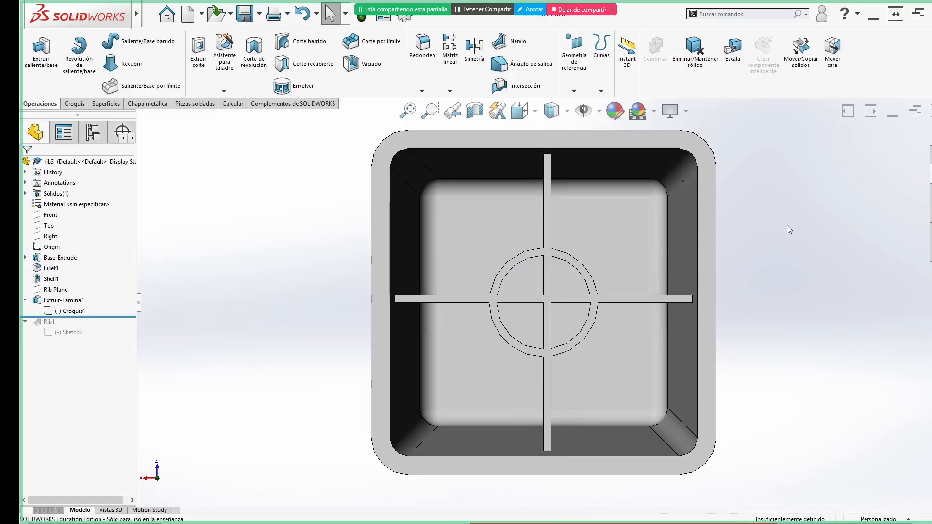
- Examine how the thin extrusion's walls meet the tapered sides of the box, inside and outside
middle_drag(381, 409, 399, 304)
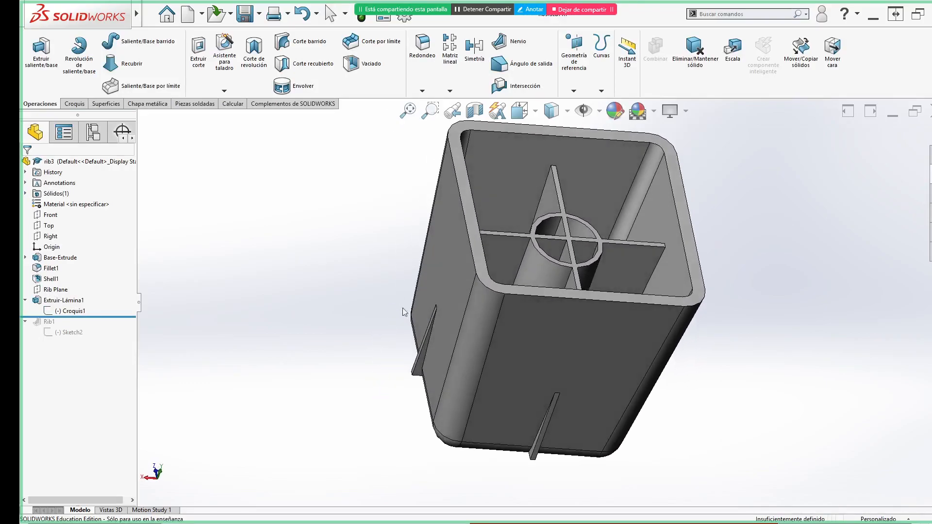
click(419, 374)
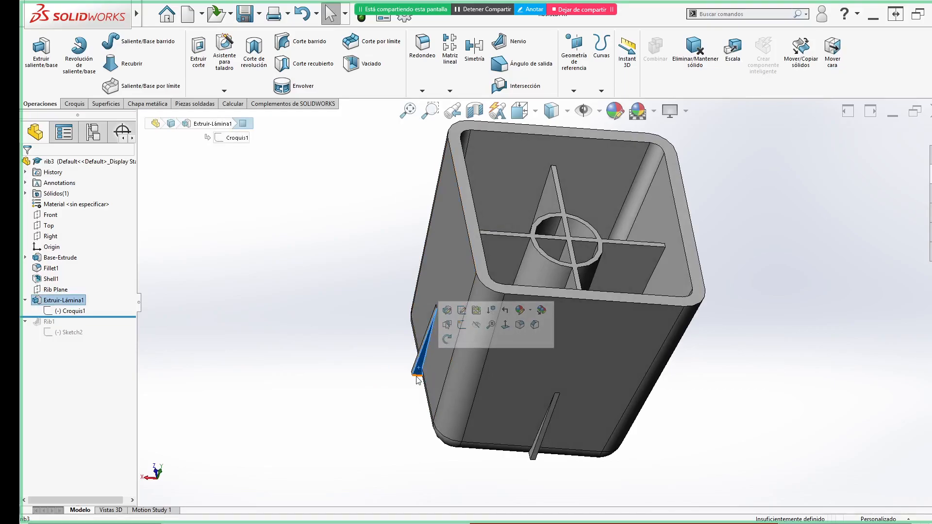
click(313, 288)
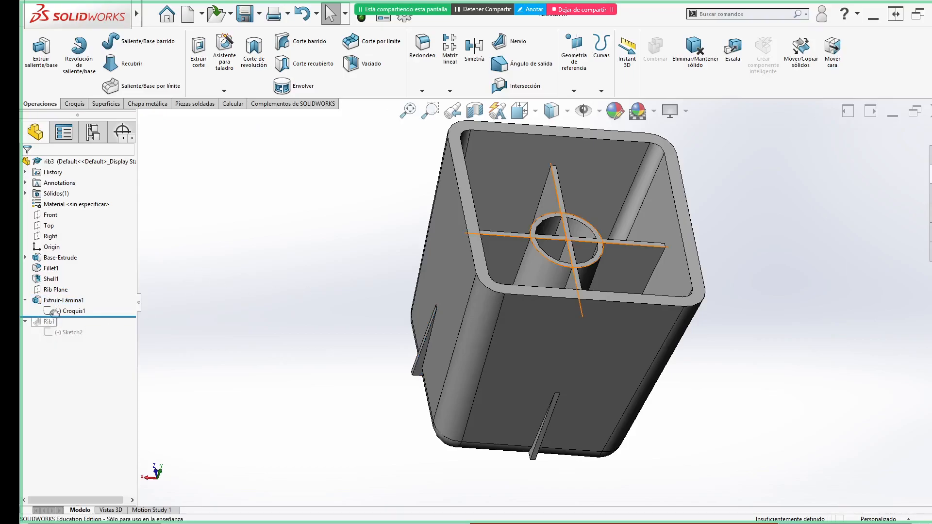
click(78, 302)
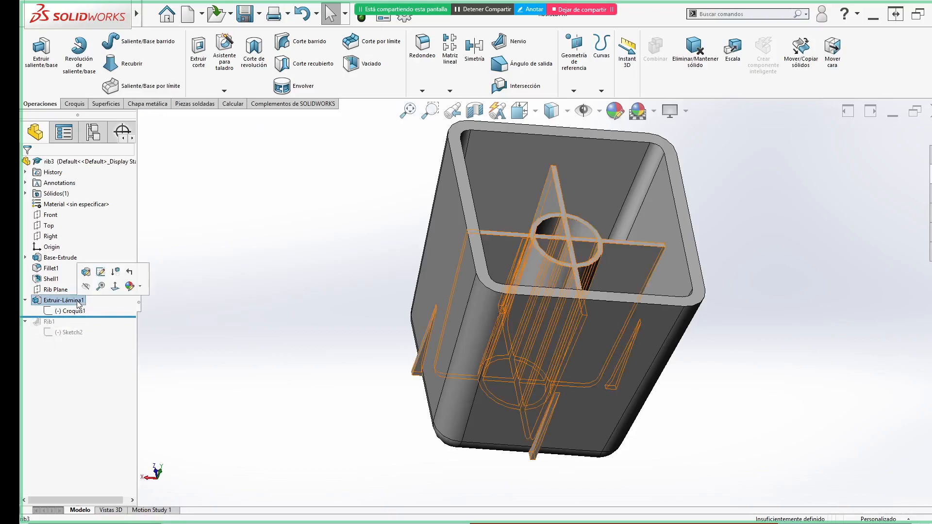
click(198, 296)
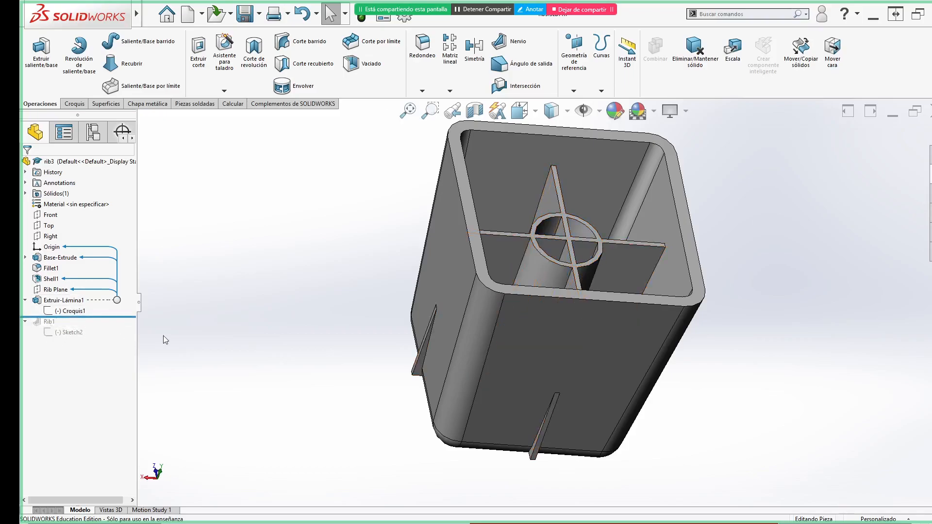
- Delete the thin extrusion but keep its sketch, and close rib3 to return to the Shelling&Ribs part
click(63, 300)
key(Delete)
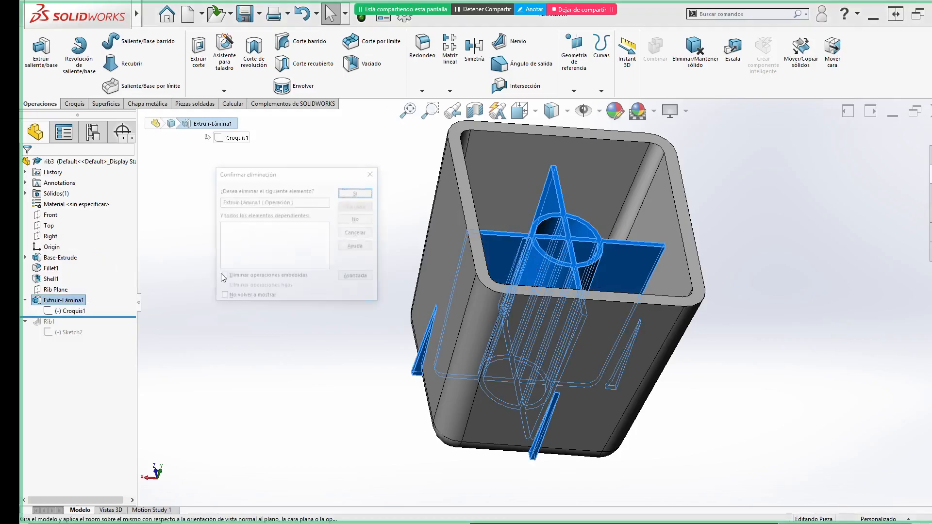
click(343, 196)
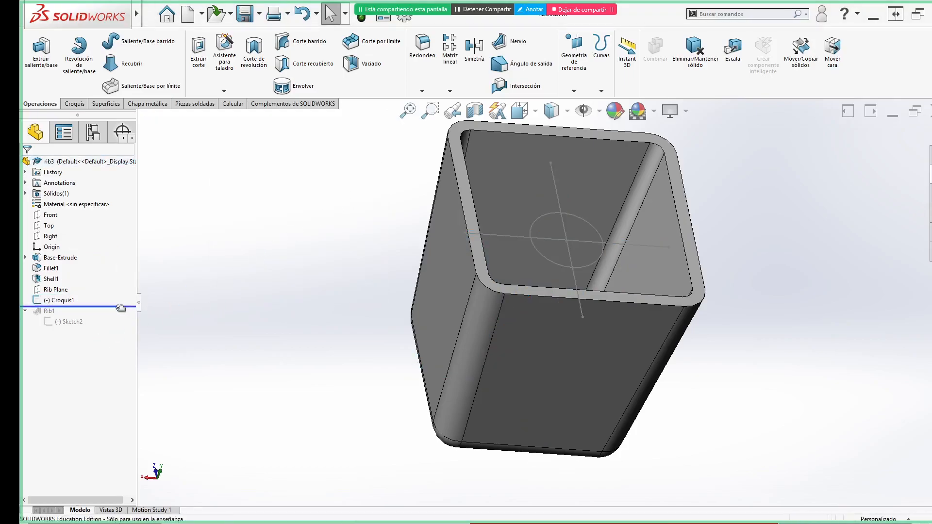
click(930, 111)
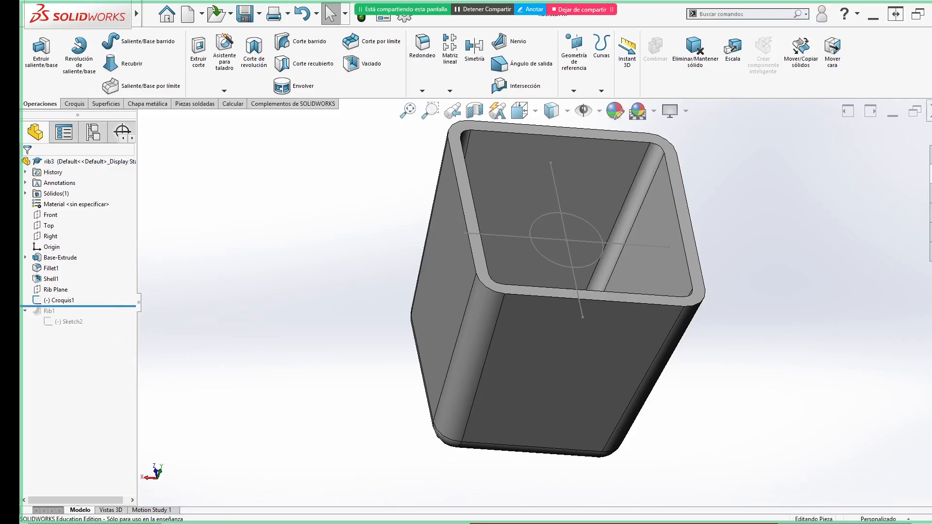
click(462, 275)
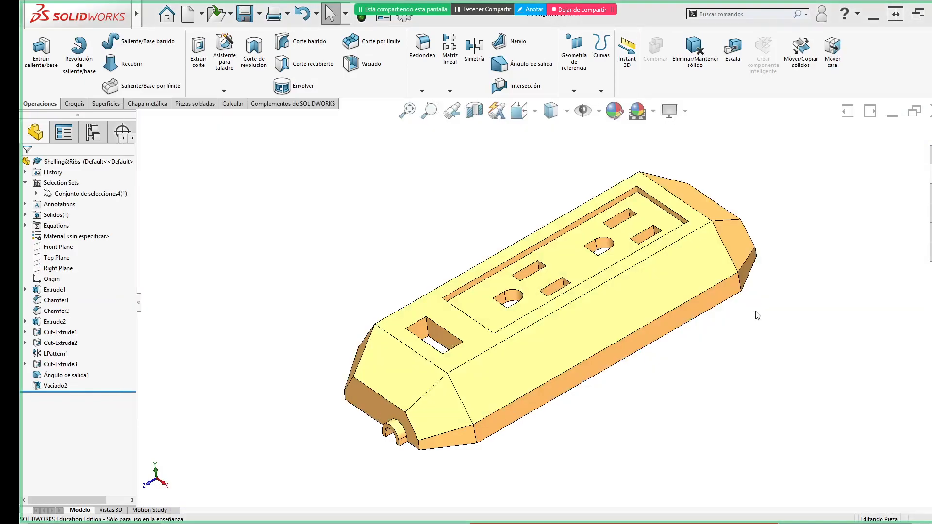
- Switch to the Módulo 7 PDF in Acrobat Reader and review the rib slides on pages 13 to 15, including the offset-plane sketch instructions
key(alt+Tab)
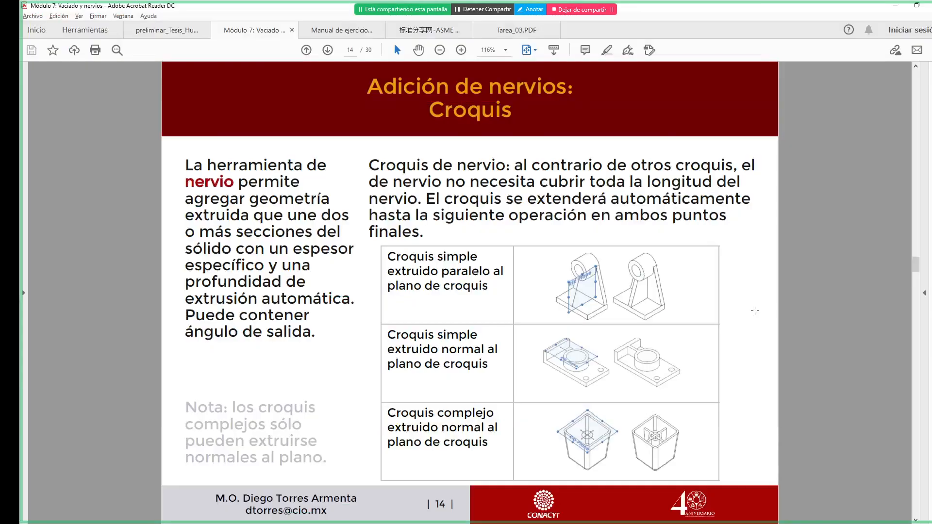
scroll(755, 311, down, 1)
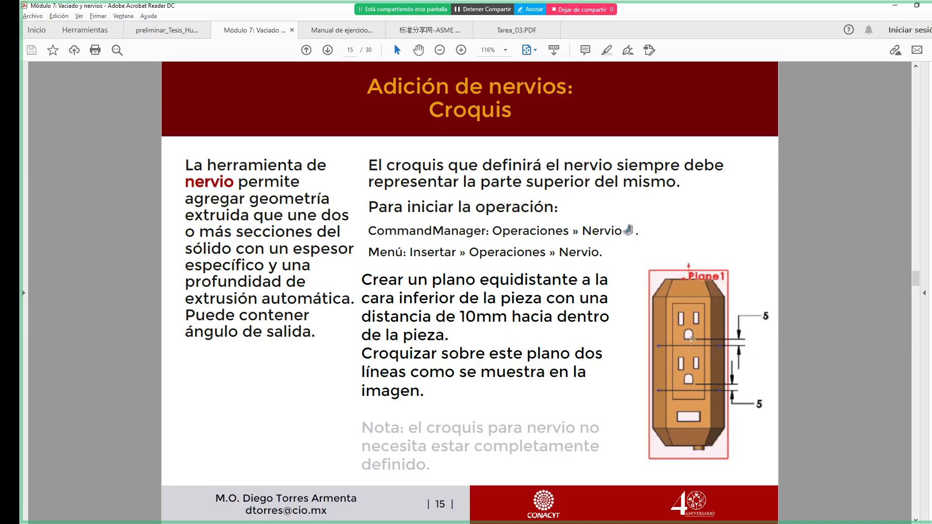
scroll(694, 334, up, 2)
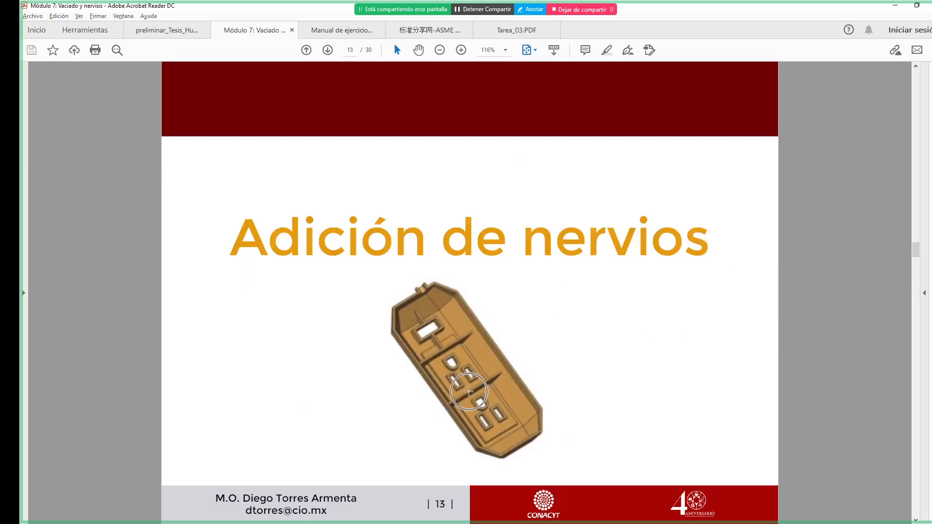
key(ctrl)
key(ctrl)
key(ctrl)
scroll(452, 370, down, 1)
scroll(590, 372, down, 1)
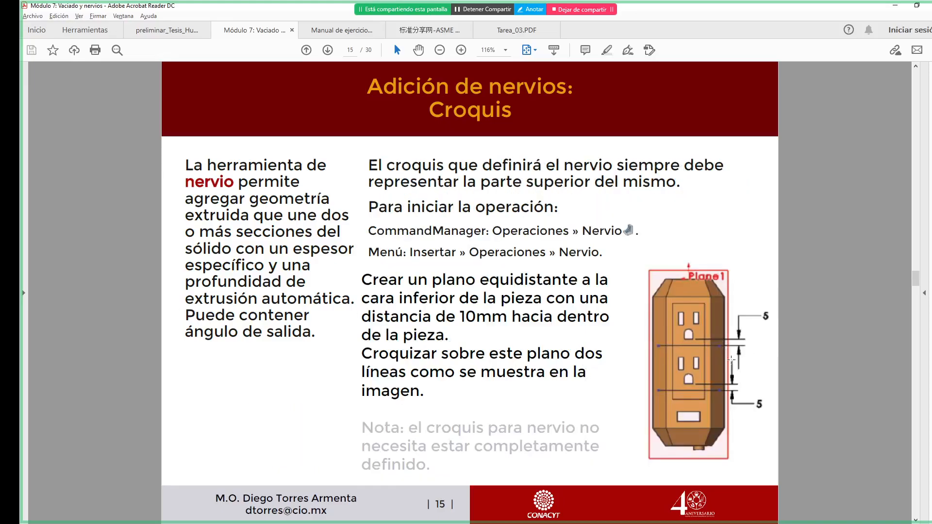
key(ctrl)
key(ctrl)
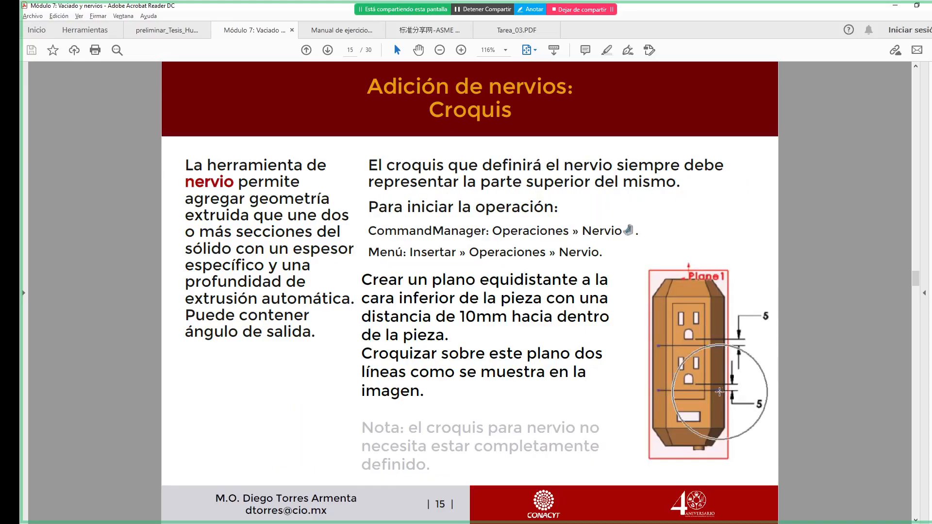
- Review the offset-plane and rib-line instructions on slide 15, and switch back to the Shelling&Ribs part in SolidWorks
key(ctrl)
key(ctrl)
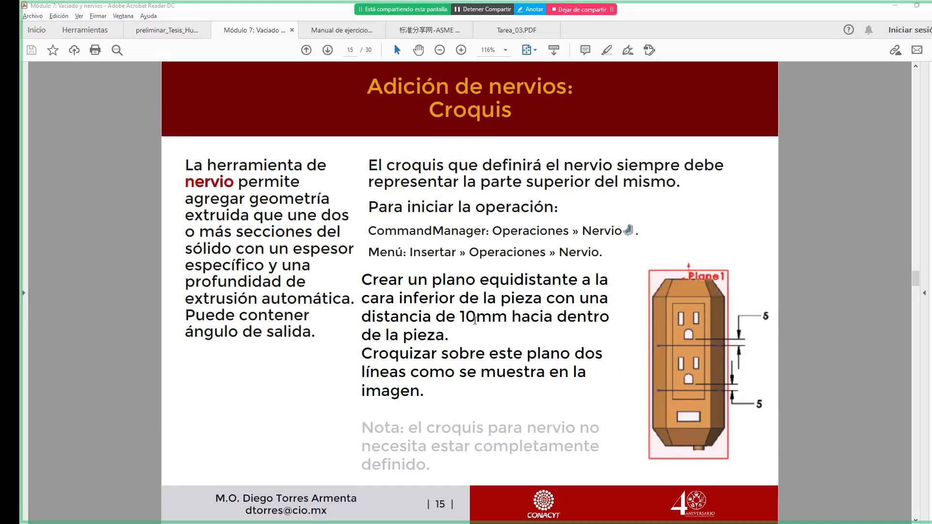
key(alt+Tab)
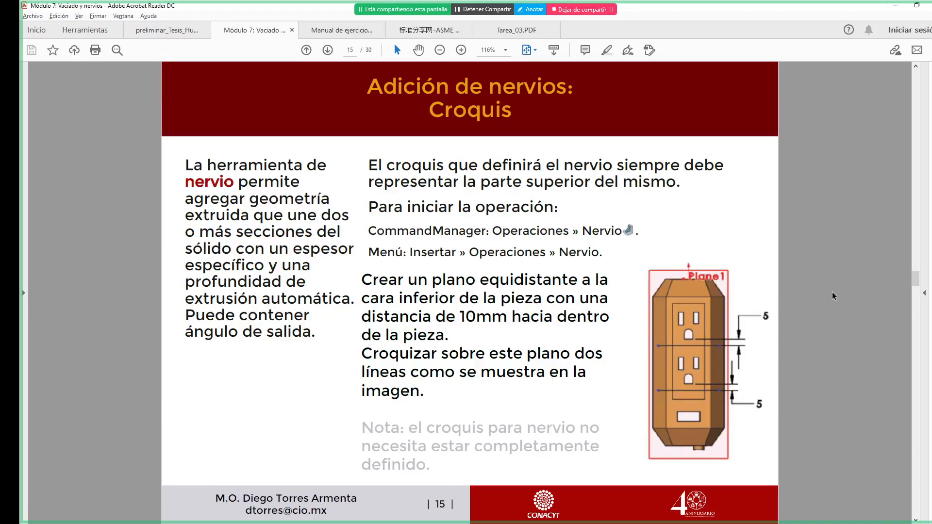
key(alt+Tab)
key(alt+Tab)
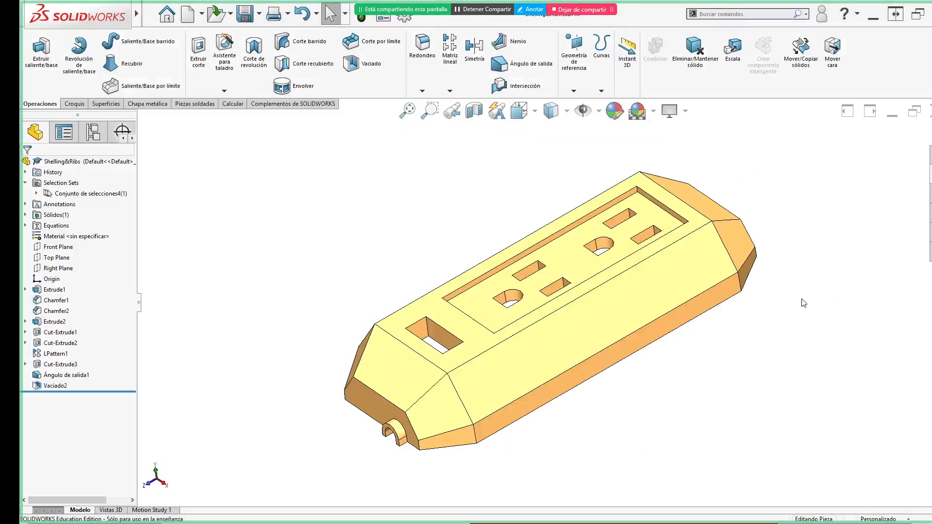
- Create a reference plane offset 10 mm from the shelled part's bottom rim face, with the offset flipped toward the inside
middle_drag(666, 322, 614, 133)
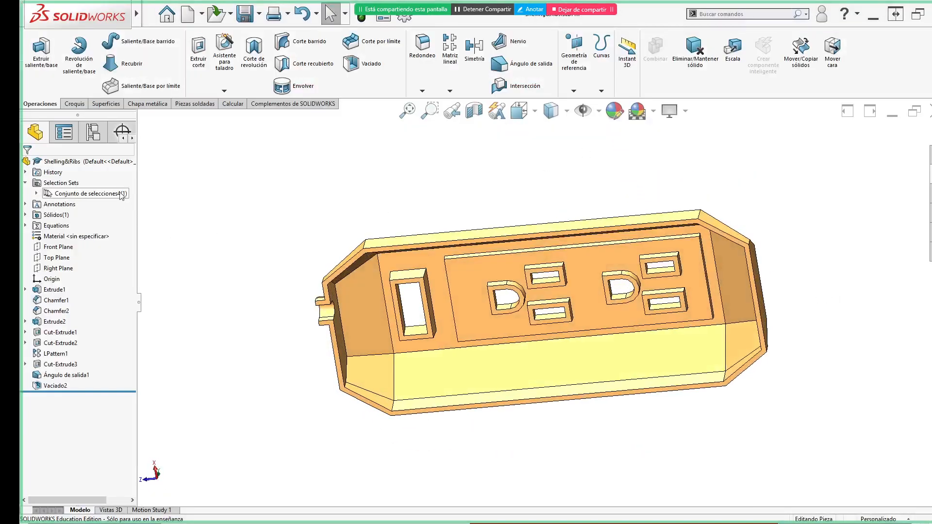
click(107, 194)
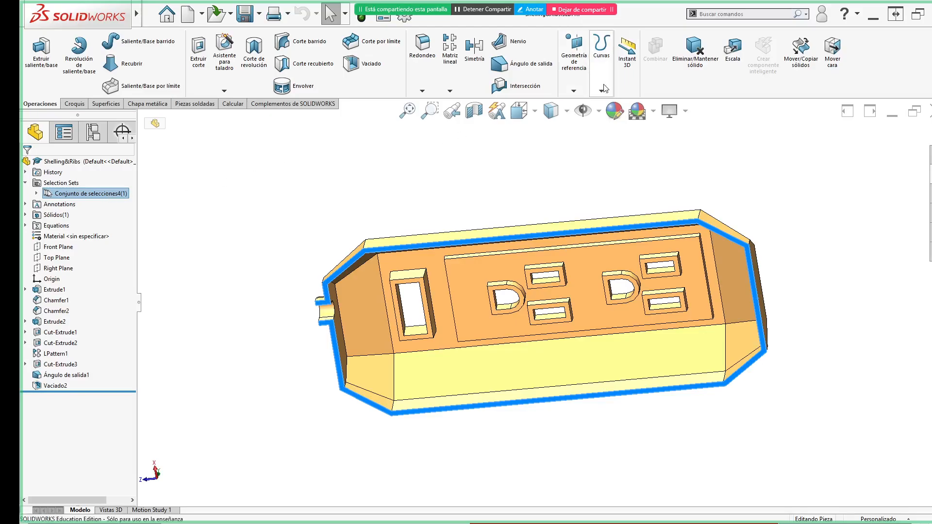
click(585, 84)
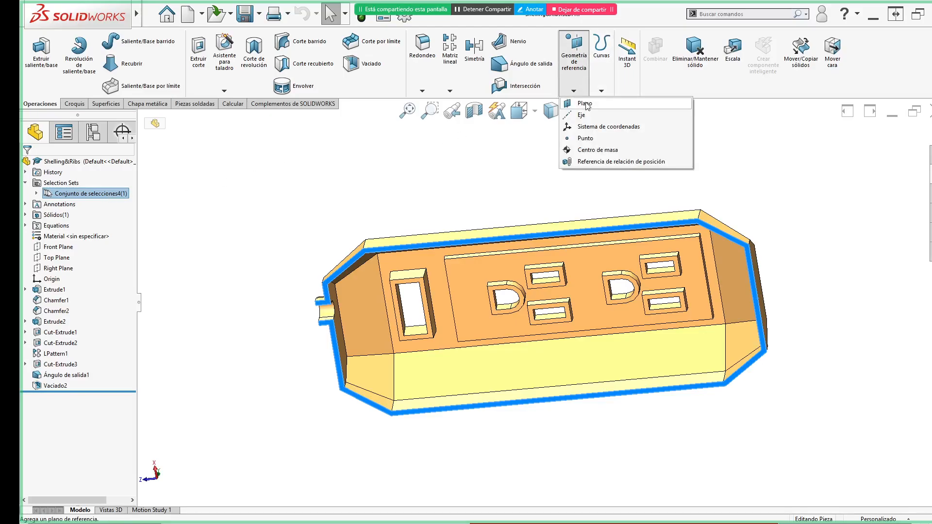
click(585, 104)
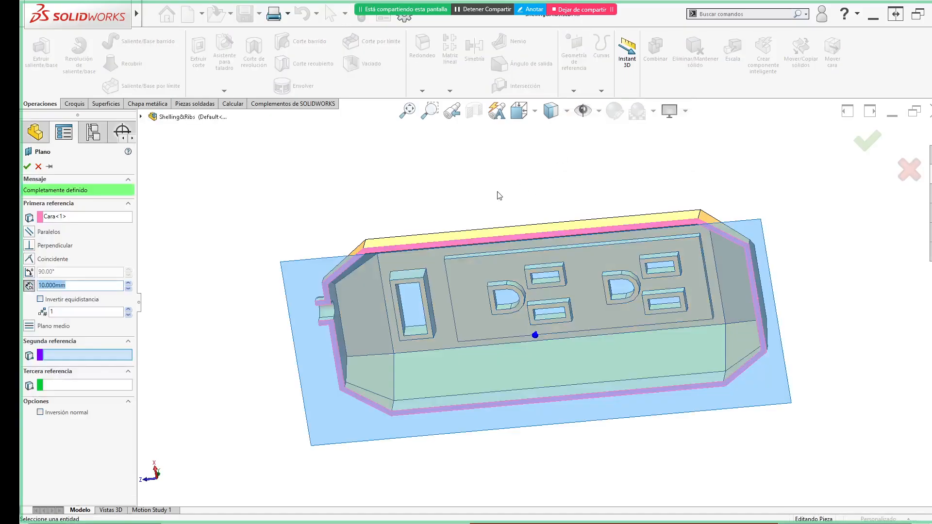
middle_drag(423, 206, 383, 302)
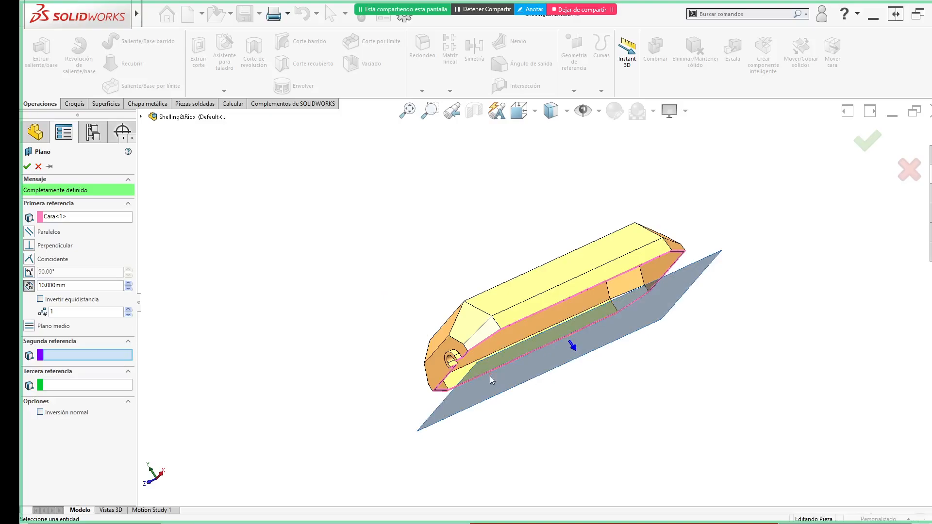
middle_drag(526, 383, 477, 302)
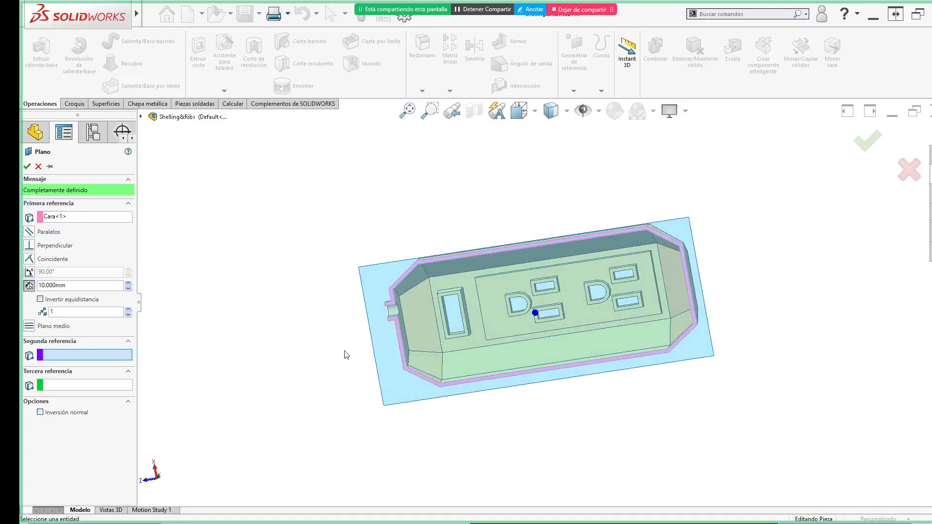
key(ctrl)
click(40, 299)
middle_drag(281, 206, 302, 256)
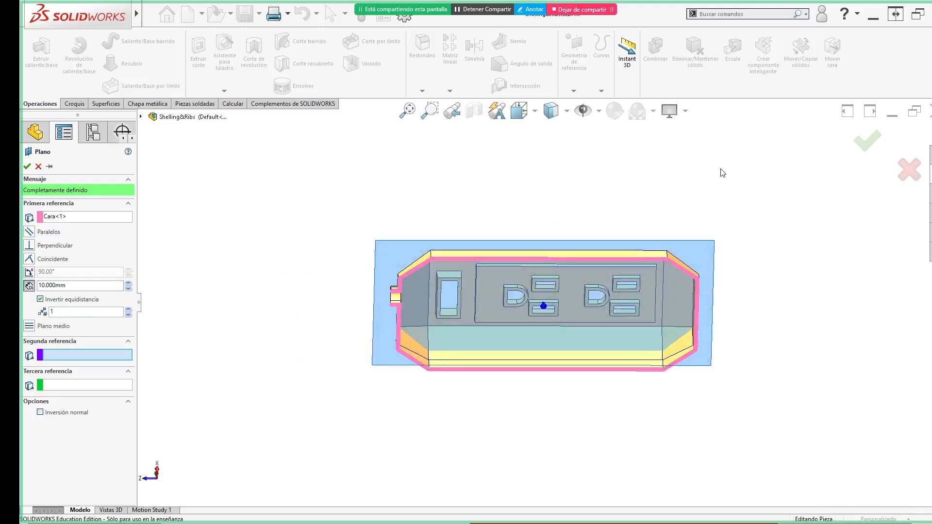
click(868, 141)
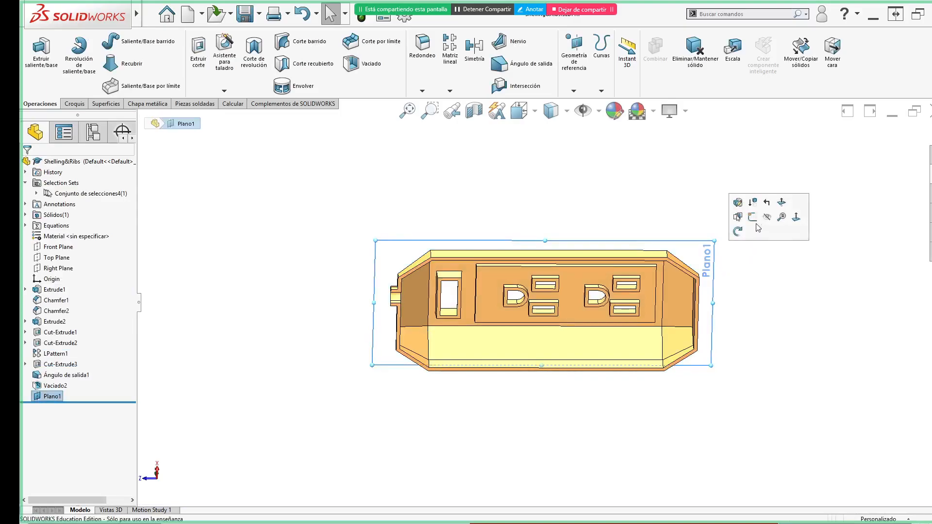
- Orient the view normal to the new plane facing the outlet side, and compare it with the slide's rib sketch in Acrobat Reader
click(797, 219)
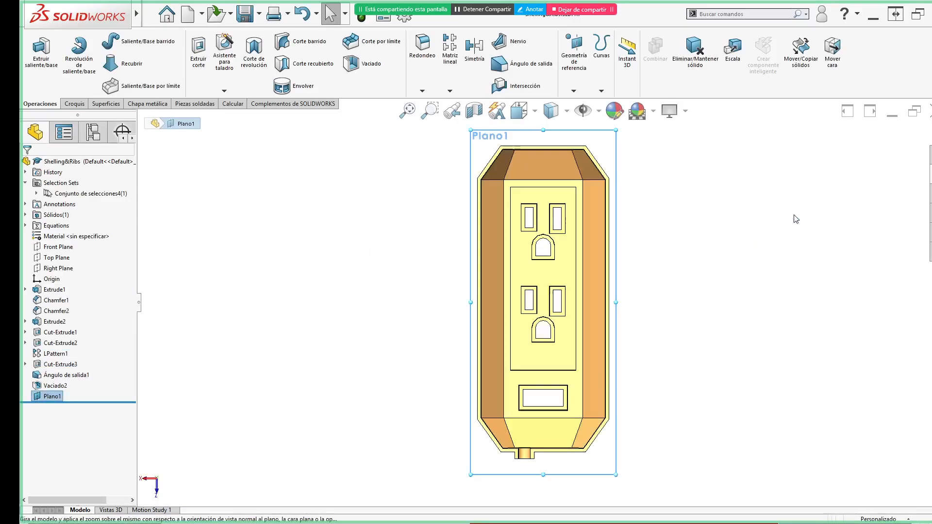
click(760, 275)
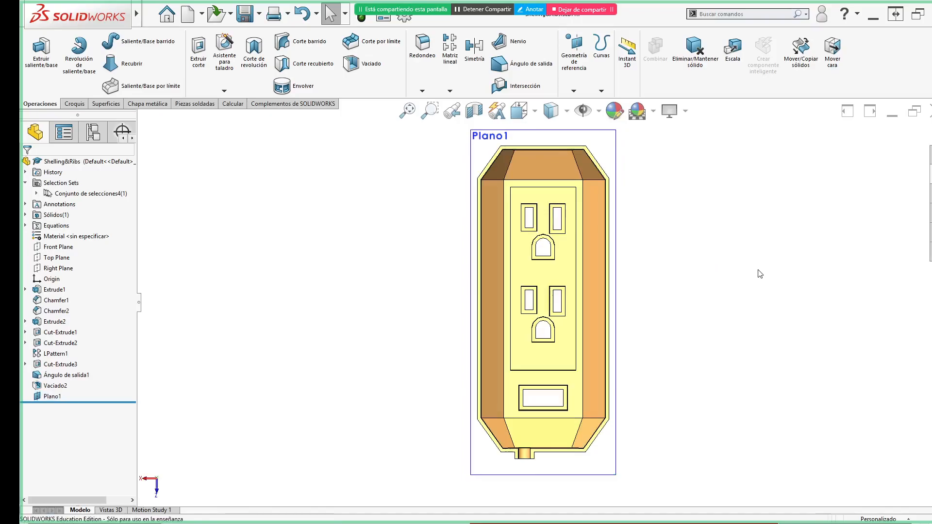
key(alt+Tab)
key(alt+Tab)
click(614, 154)
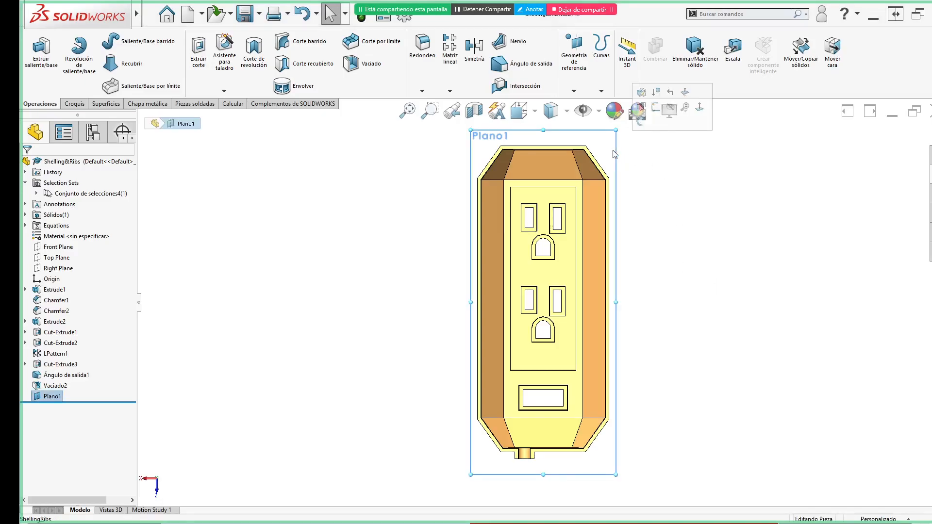
click(700, 107)
key(alt+Tab)
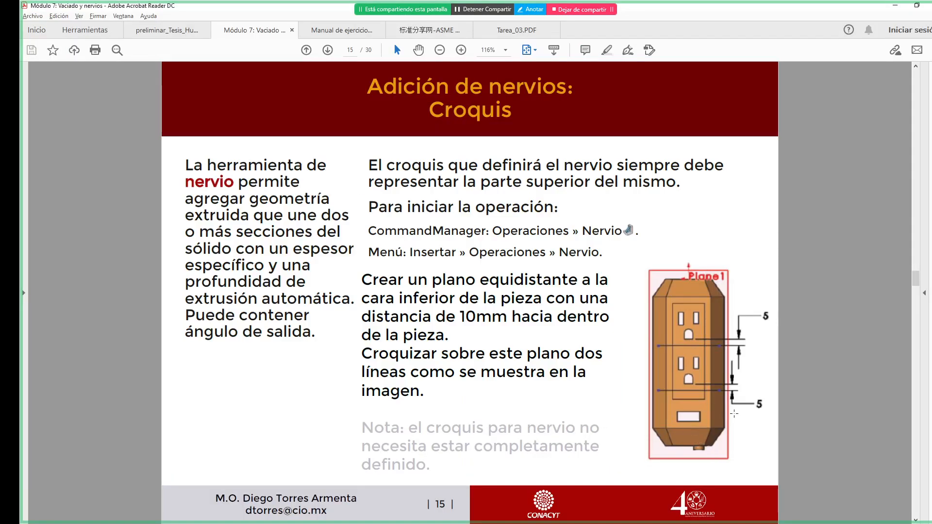
key(alt+Tab)
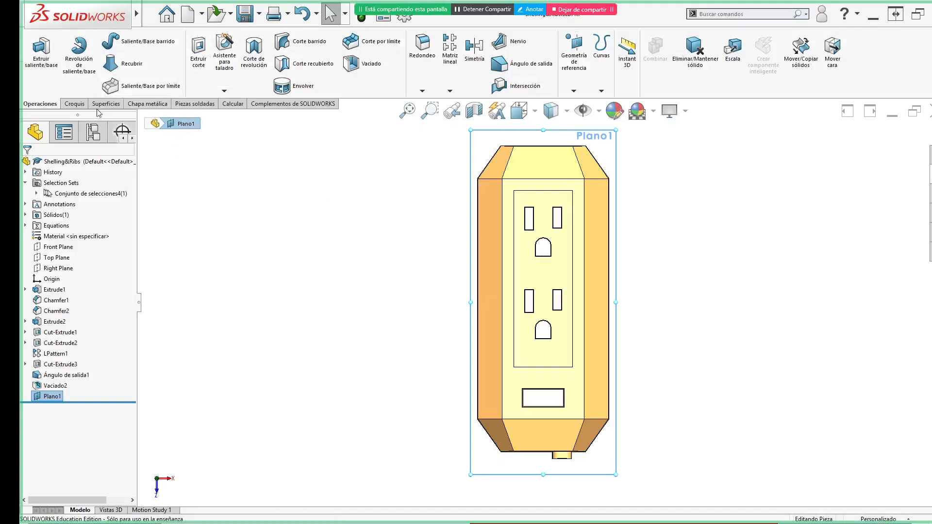
- Start a sketch on the new plane and draw a horizontal line across the part just below the upper outlet
click(608, 152)
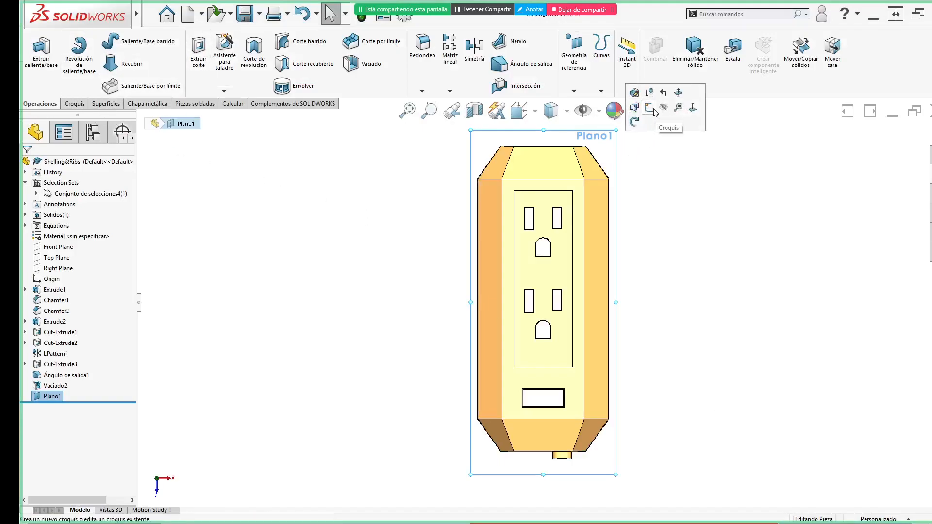
click(650, 108)
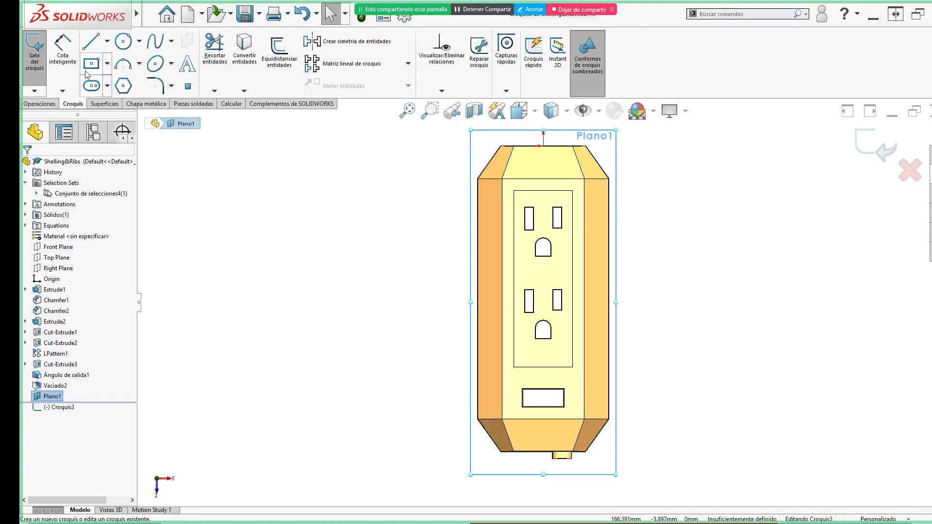
click(99, 50)
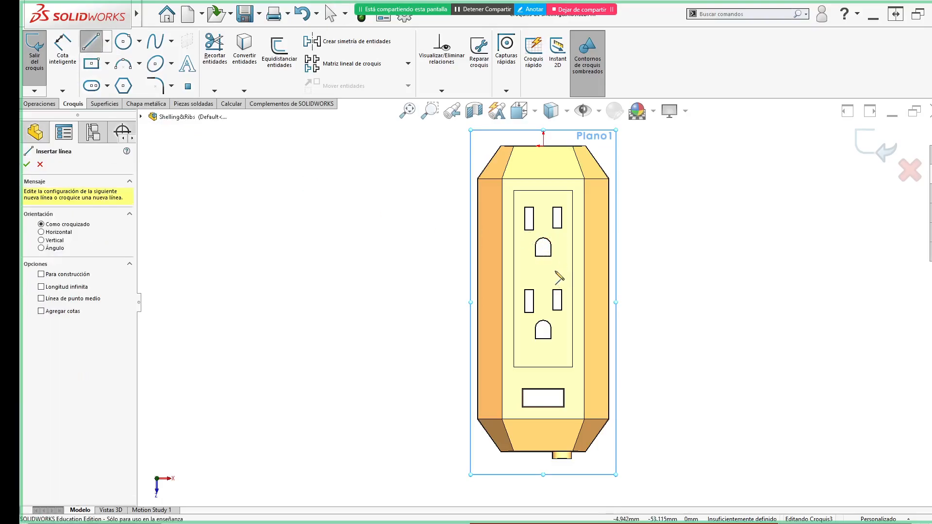
click(490, 265)
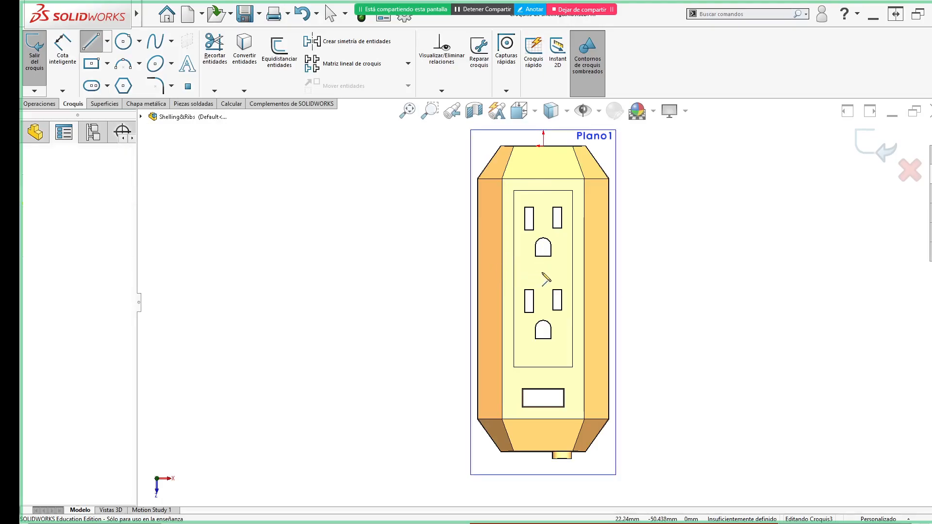
click(592, 265)
key(Escape)
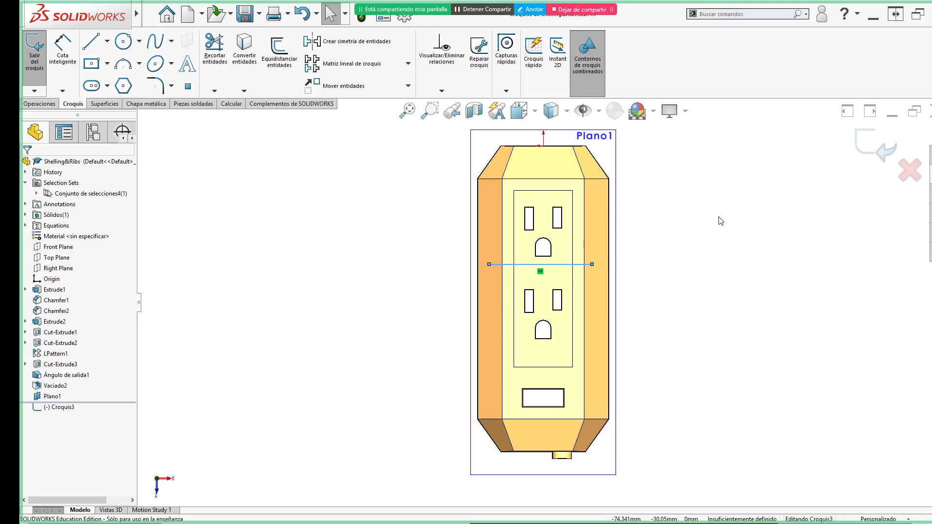
- Draw a second horizontal line about 44 mm long just below the lower outlet, its ends aligned with the first line
key(l)
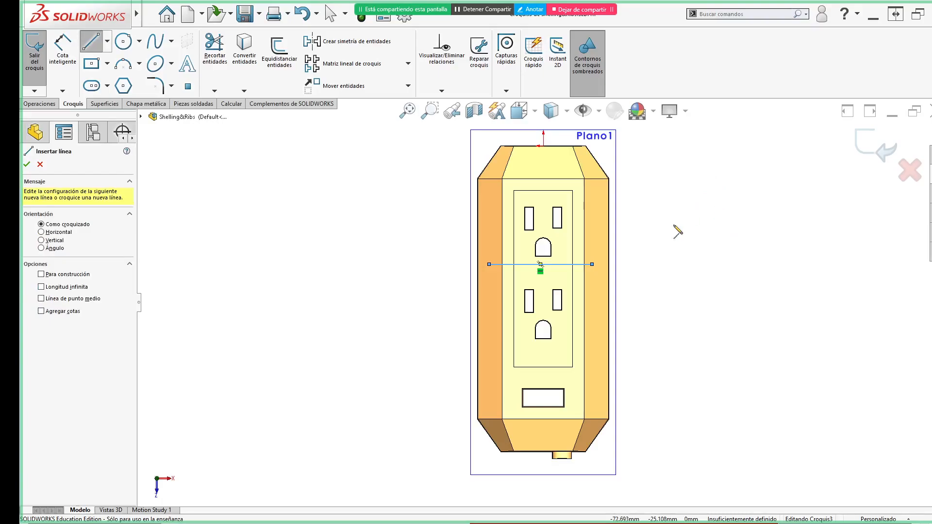
click(489, 346)
click(591, 346)
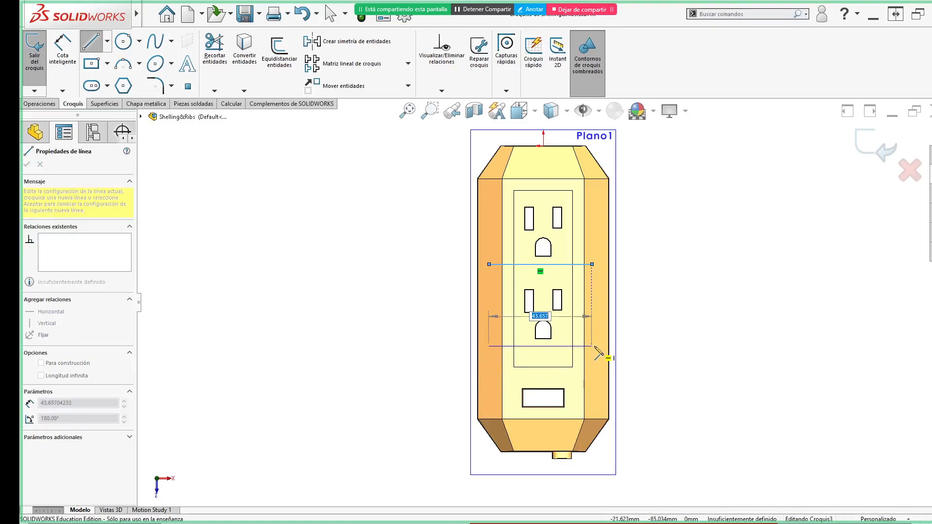
key(Escape)
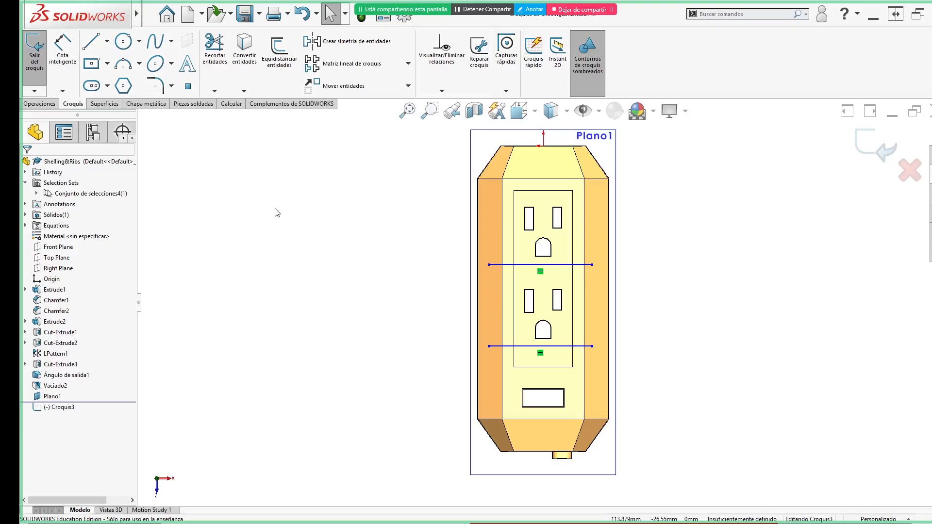
- Draw a parallelogram with one side about 38 mm long in the empty area to the left of the part
key(s)
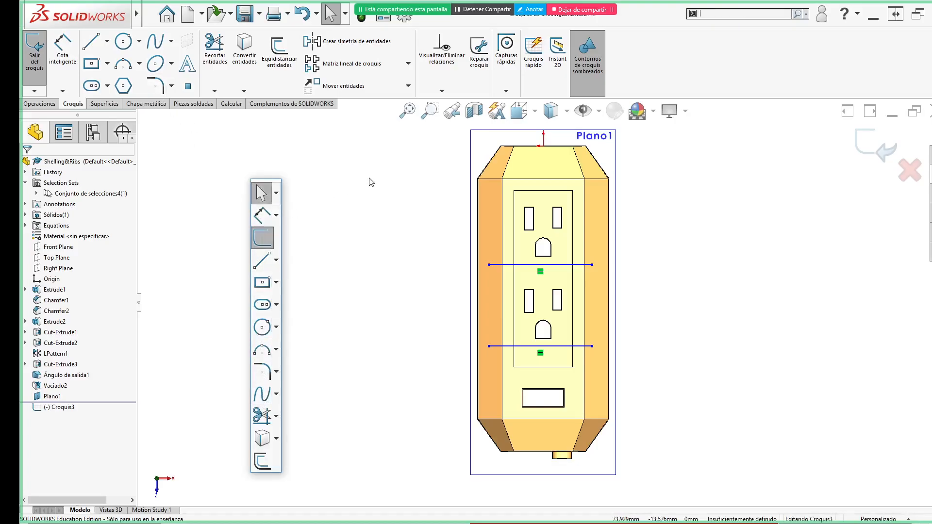
click(107, 63)
click(146, 128)
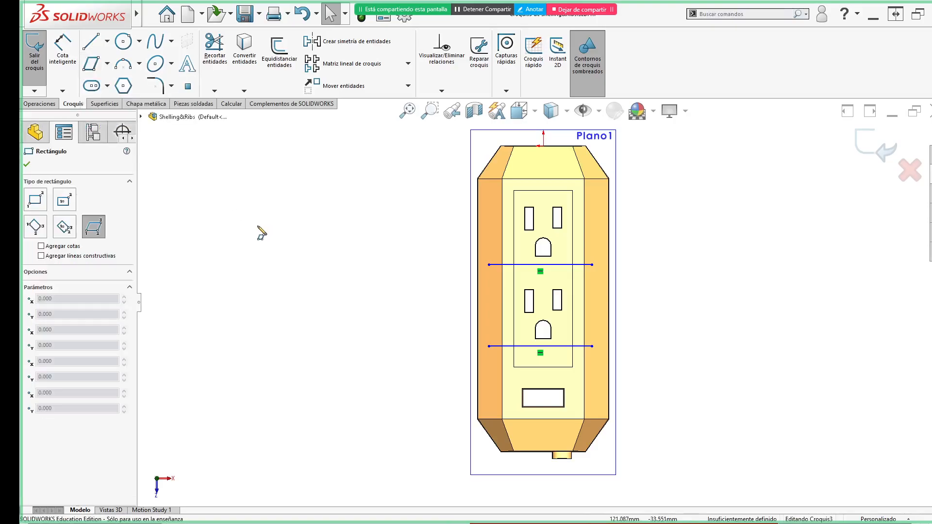
click(244, 260)
click(312, 203)
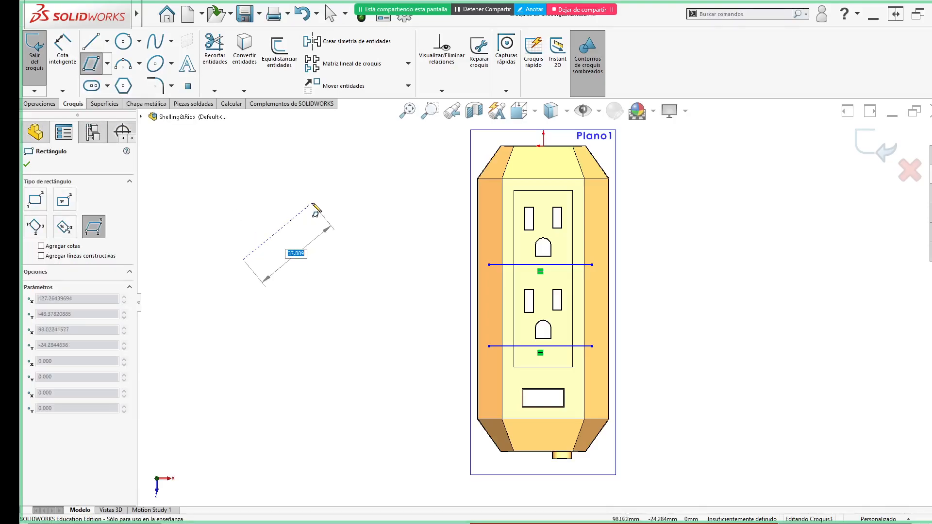
click(378, 212)
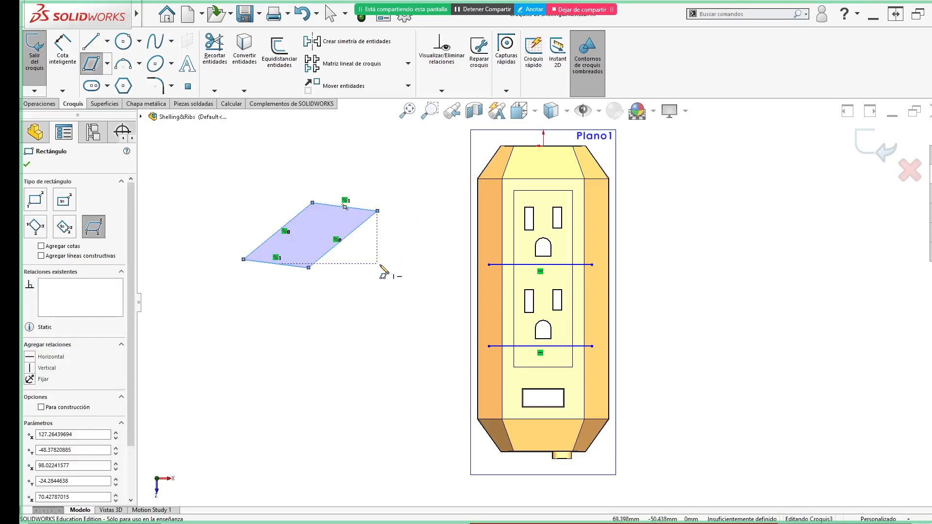
key(ctrl)
key(ctrl)
key(ctrl)
key(Escape)
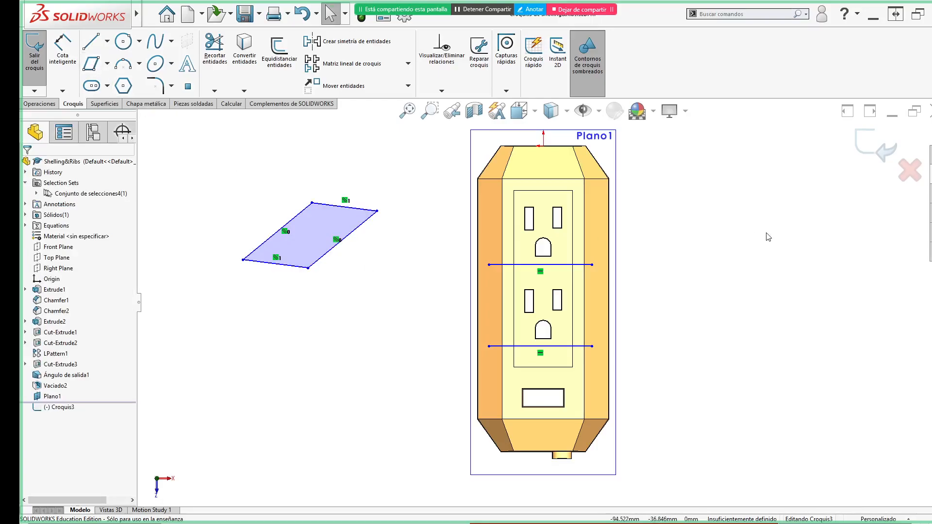
- Repeat the Parallelogram command and draw another one in the empty area to the right of the part
key(Return)
click(716, 255)
click(775, 213)
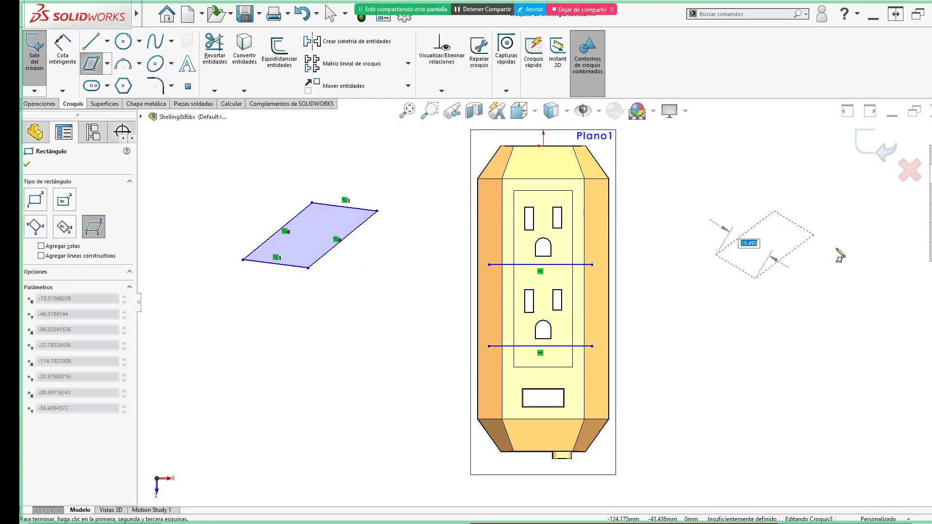
click(836, 248)
key(Escape)
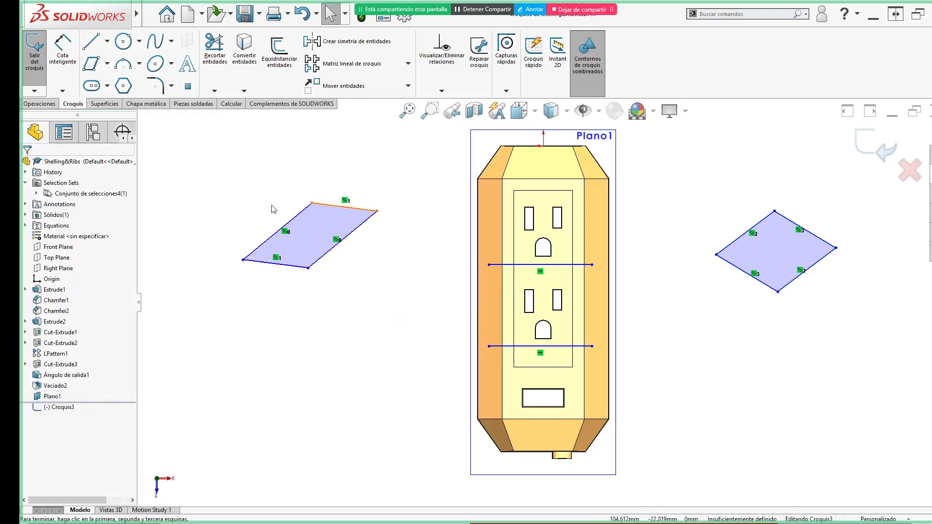
- Delete both parallelograms from the sketch, keeping only the two horizontal rib lines
drag(212, 148, 421, 328)
key(Delete)
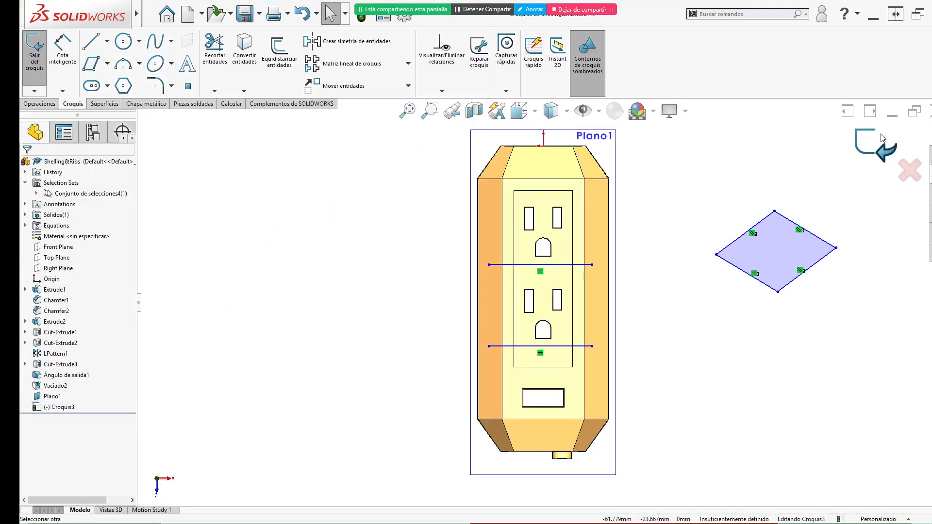
click(40, 104)
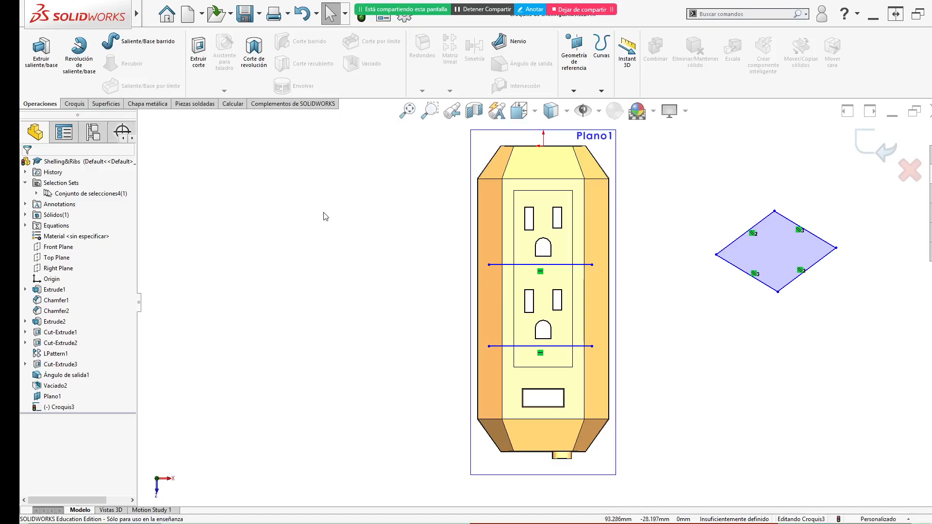
drag(676, 169, 860, 318)
key(Delete)
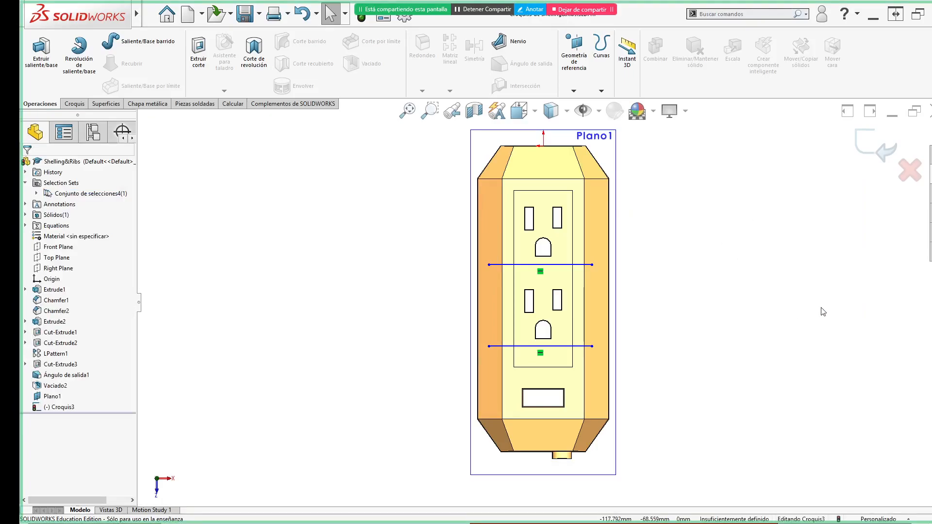
- Check the course slide and dimension the upper rib line 5 mm from the bottom edge of the upper outlet's round-topped hole
key(alt+Tab)
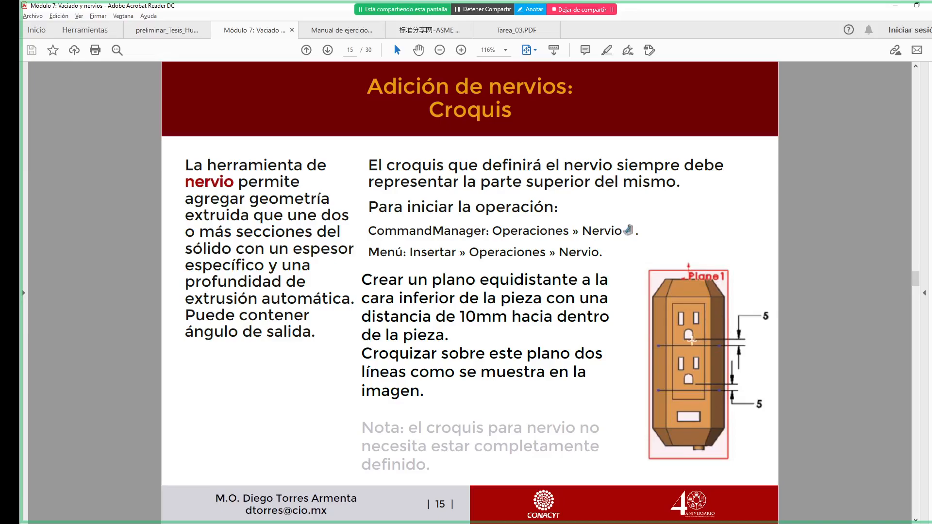
key(alt+Tab)
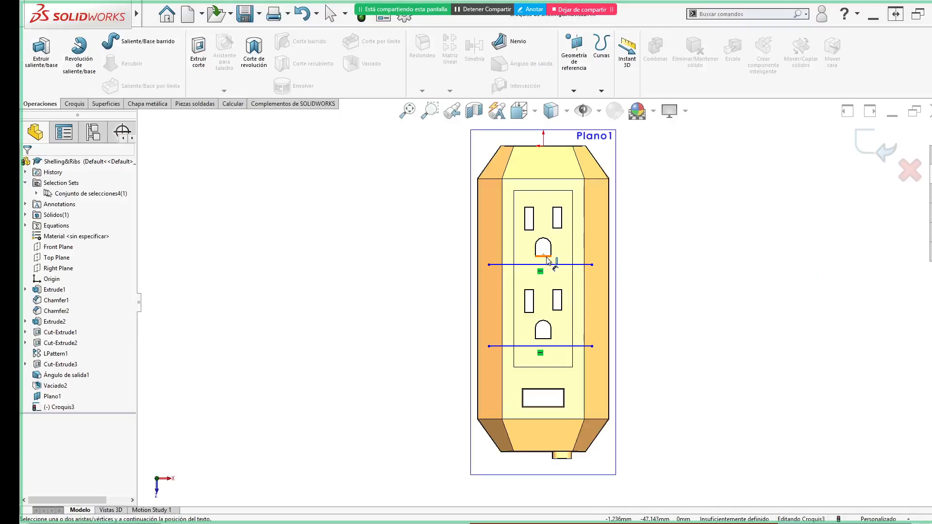
click(589, 265)
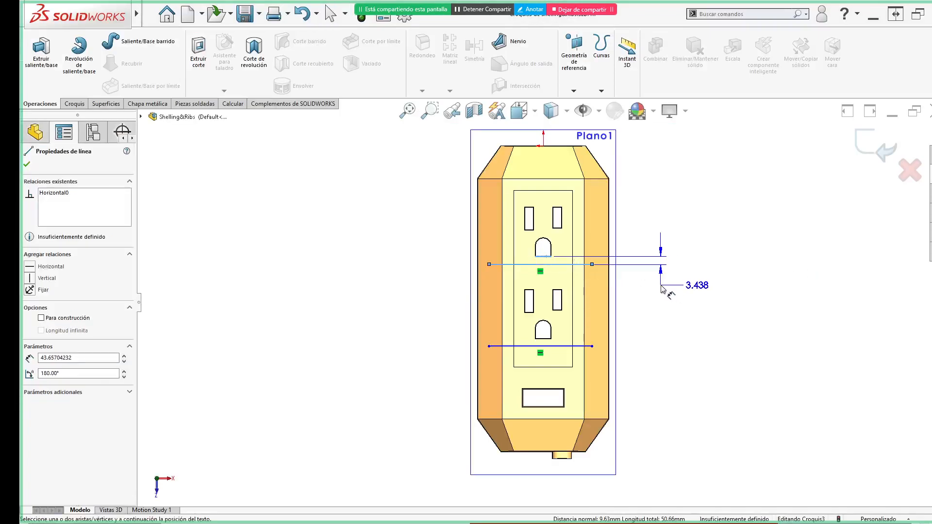
click(663, 289)
text(5)
key(Return)
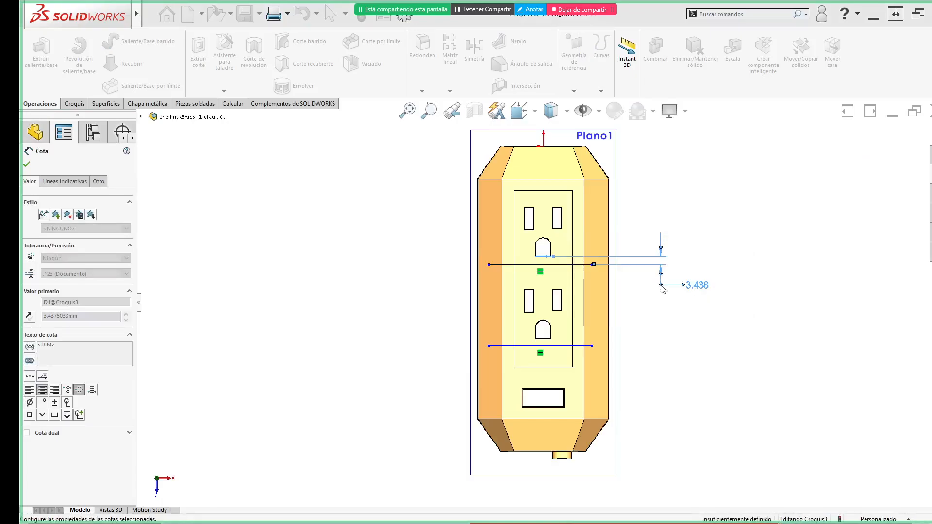
- Dimension the lower rib line 5 mm from the bottom edge of the lower outlet's round-topped hole and place the dimension text clear of the part
click(549, 339)
click(562, 346)
click(666, 350)
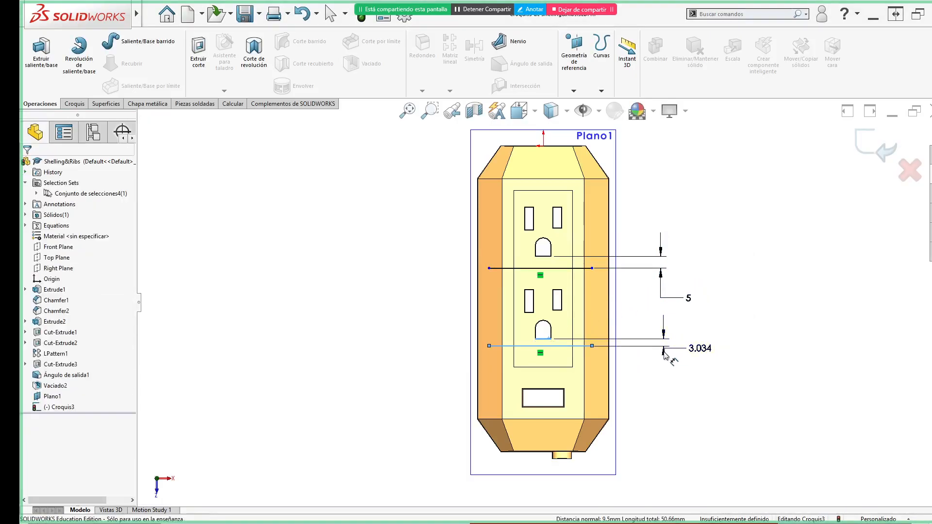
text(5.00mm)
key(Return)
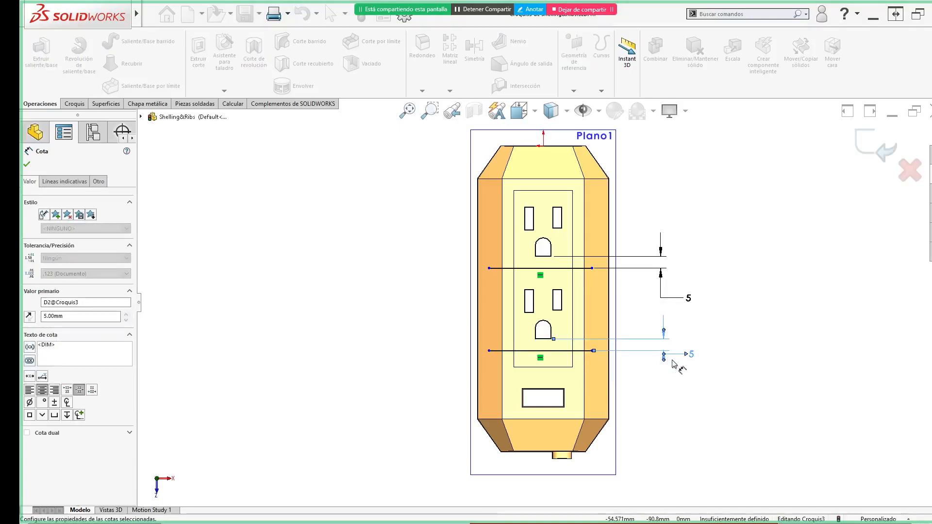
key(Escape)
mouse_move(696, 358)
mouse_down()
mouse_move(701, 373)
mouse_move(690, 374)
mouse_up()
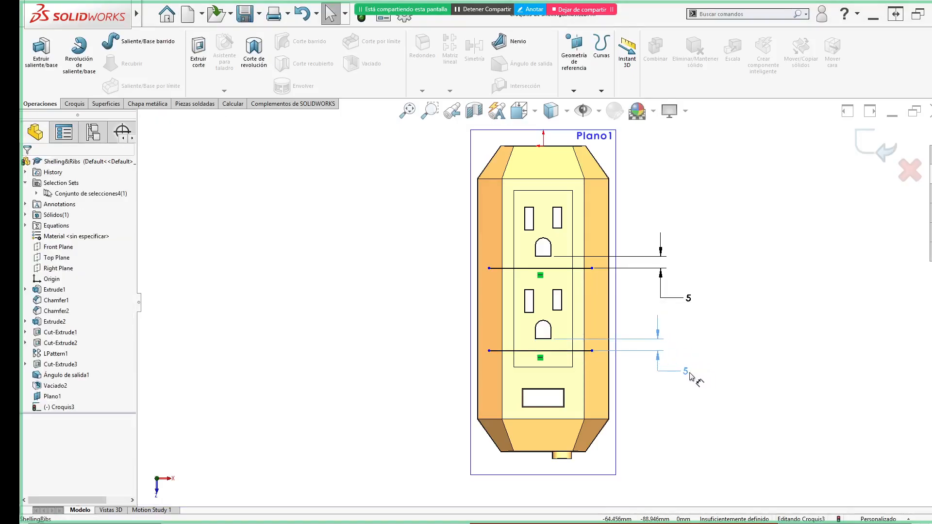
click(745, 311)
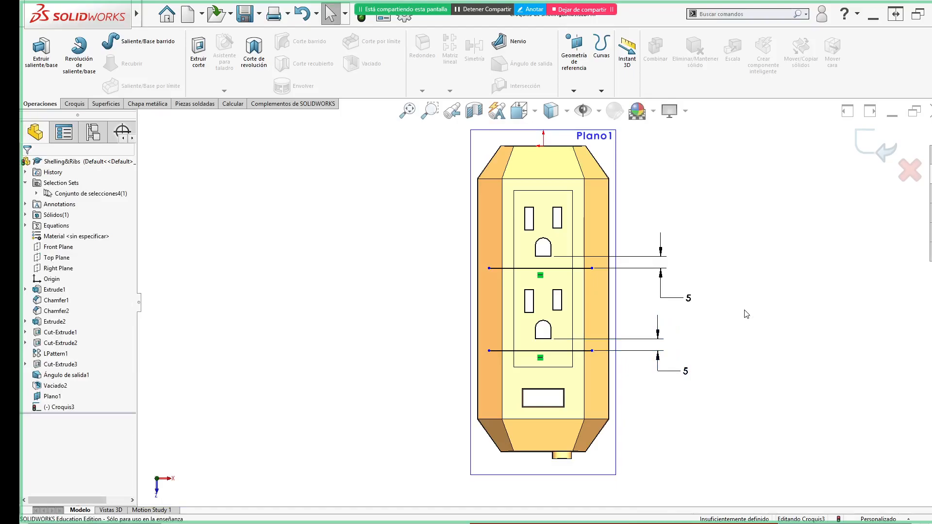
- Exit the sketch and start a Rib feature from the sketch with the two horizontal lines
right_drag(743, 316, 799, 283)
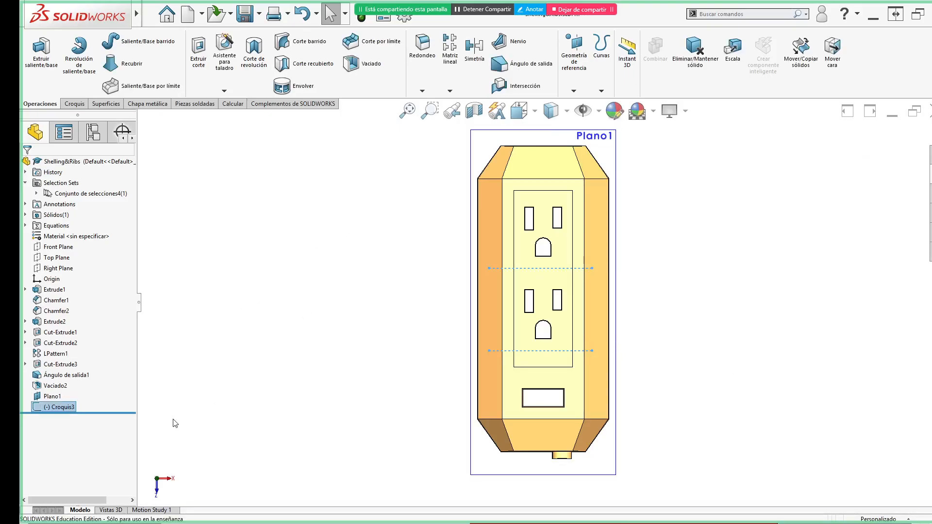
click(67, 412)
click(223, 356)
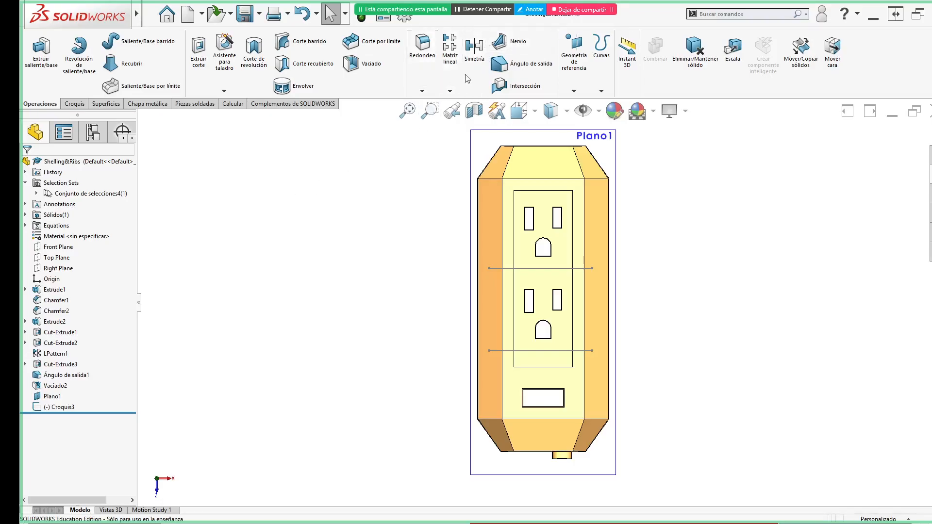
click(520, 44)
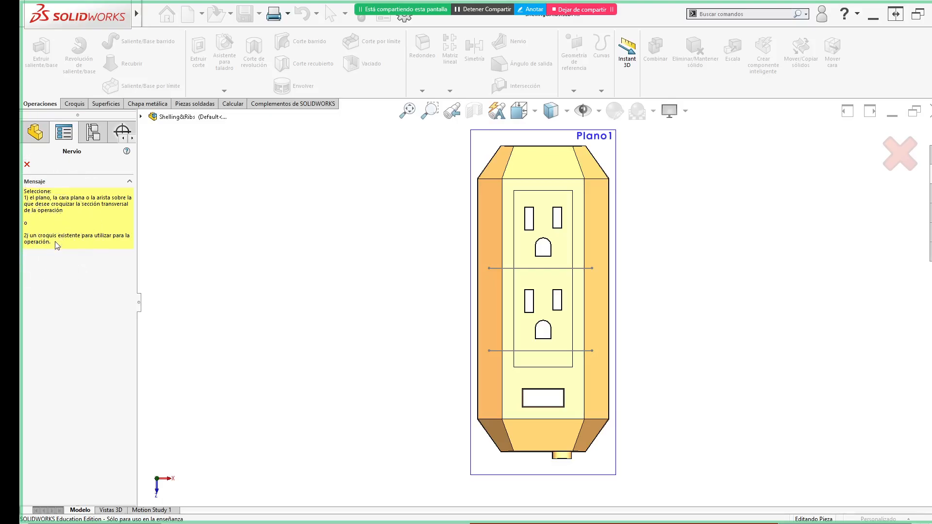
click(565, 270)
mouse_move(687, 317)
middle_down()
mouse_move(549, 308)
mouse_move(693, 306)
mouse_move(505, 307)
mouse_move(481, 284)
mouse_move(534, 301)
mouse_move(631, 287)
middle_up()
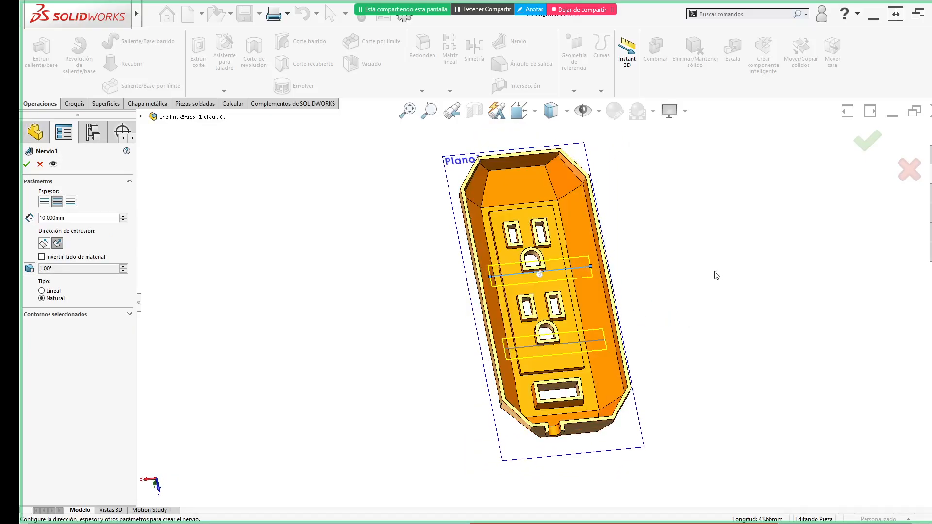
- Consult the slide on the rib normal to the sketch and set the rib thickness to 1.5 mm on both sides of the lines
key(alt+Tab)
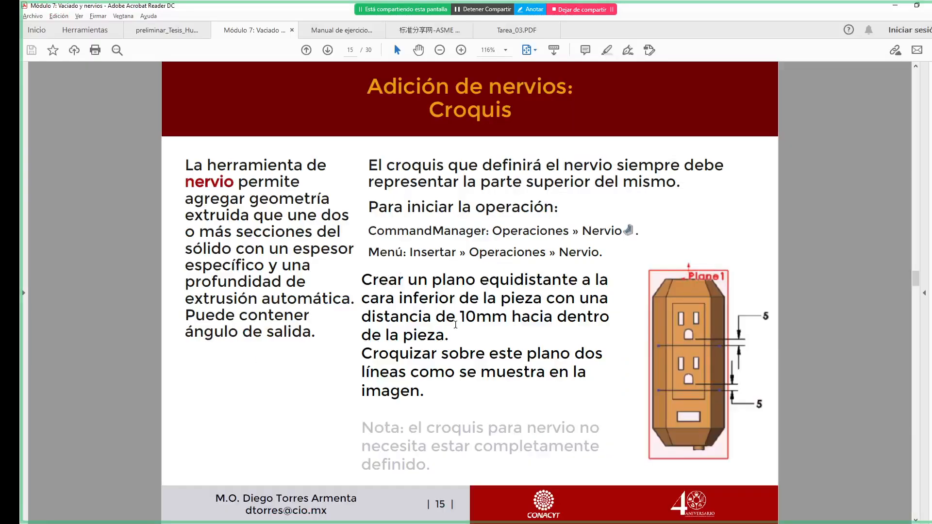
scroll(453, 324, down, 1)
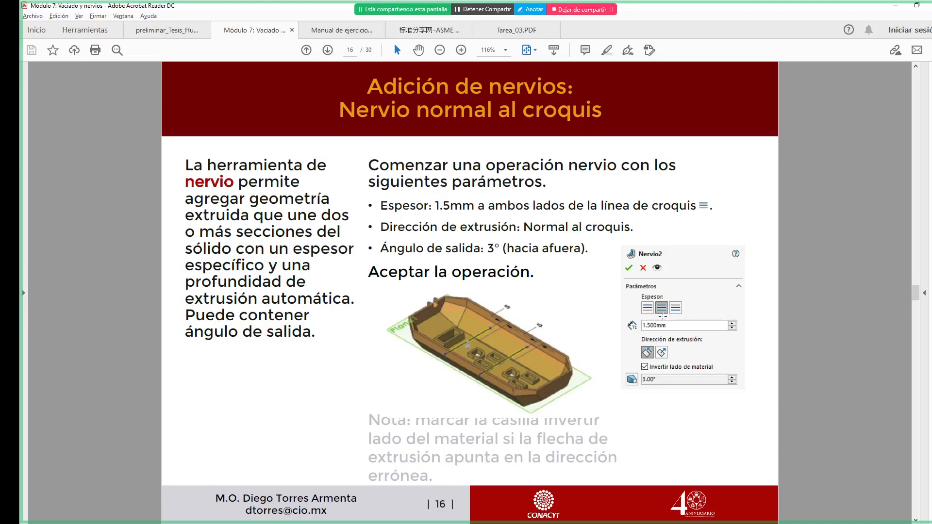
key(ctrl)
key(ctrl)
key(ctrl)
key(ctrl)
key(alt+Tab)
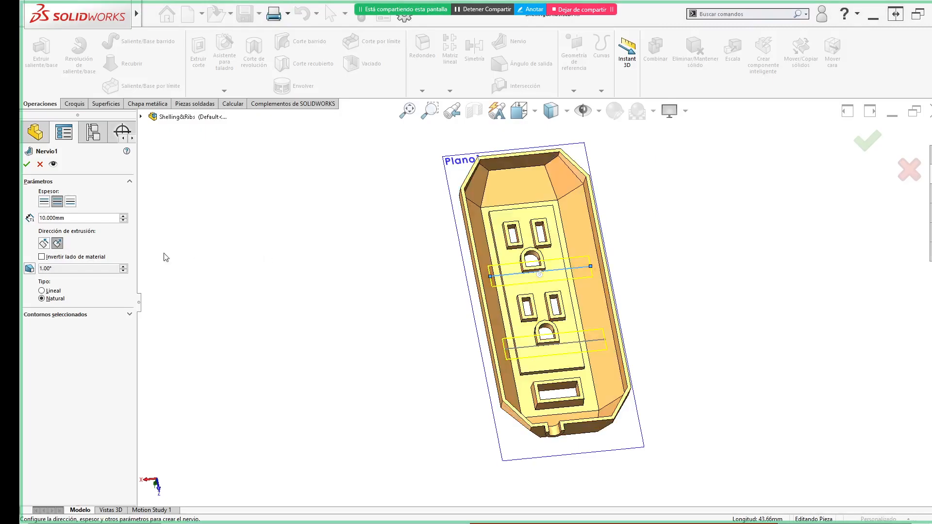
click(56, 202)
text(1.5)
key(Return)
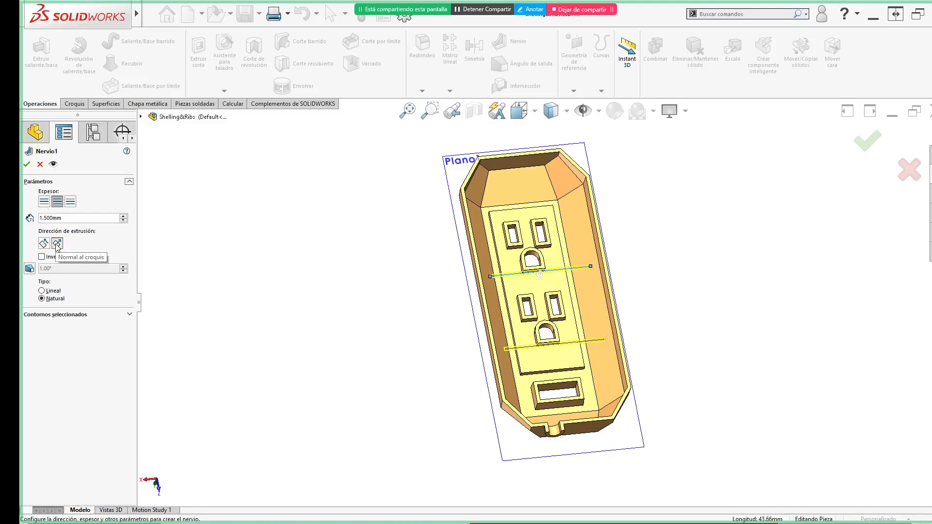
- Turn on the rib's outward draft with an angle of 3° and accept the rib, extruded normal to the sketch
click(30, 269)
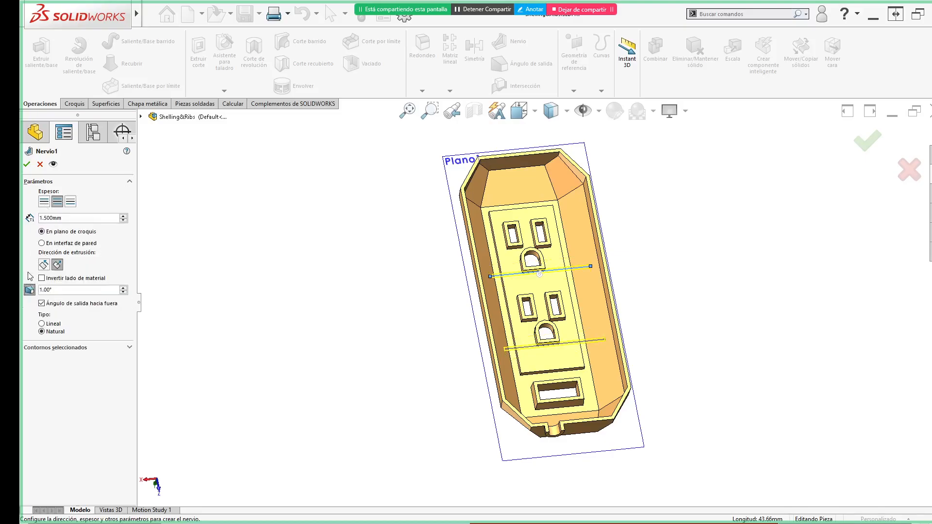
drag(54, 290, 37, 266)
text(3)
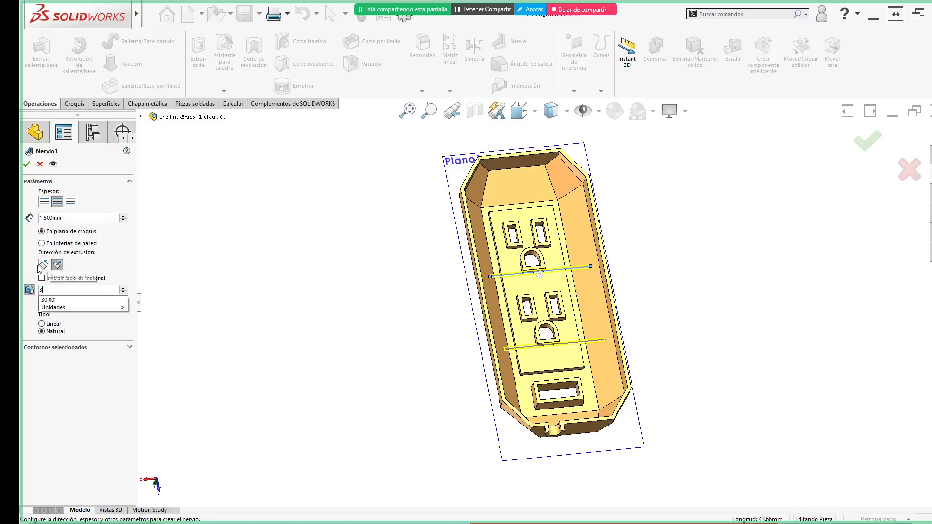
click(212, 309)
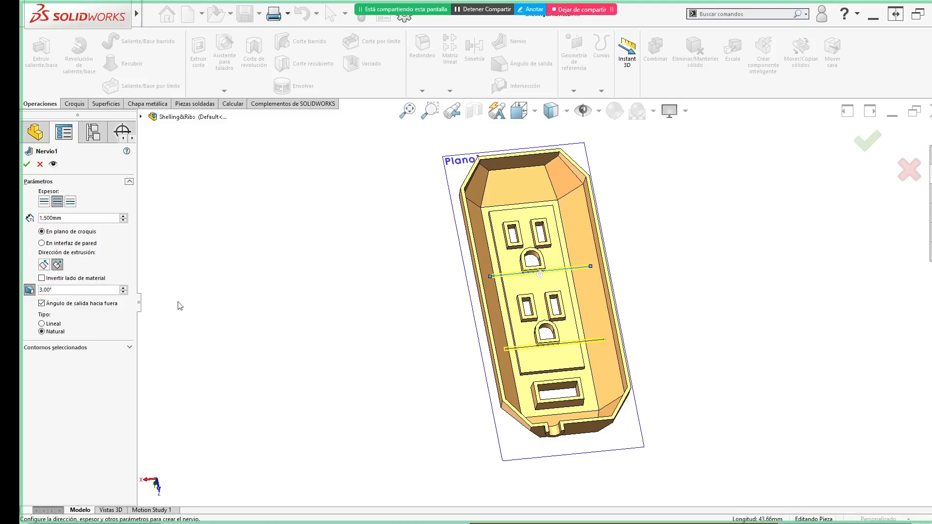
middle_drag(342, 315, 348, 254)
scroll(555, 297, down, 5)
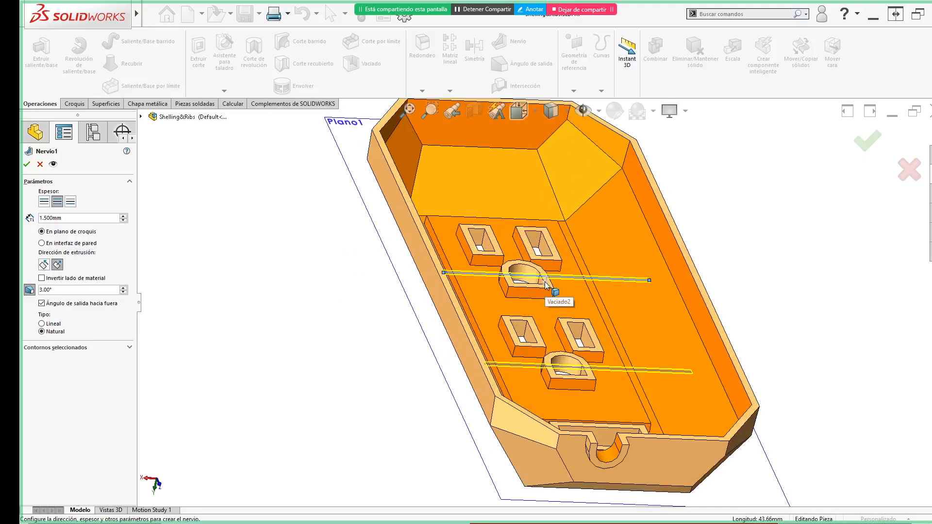
click(867, 141)
- Examine the two ribs inside the part from several angles and review the course slides on adding ribs
middle_drag(793, 200, 751, 292)
key(ctrl+7)
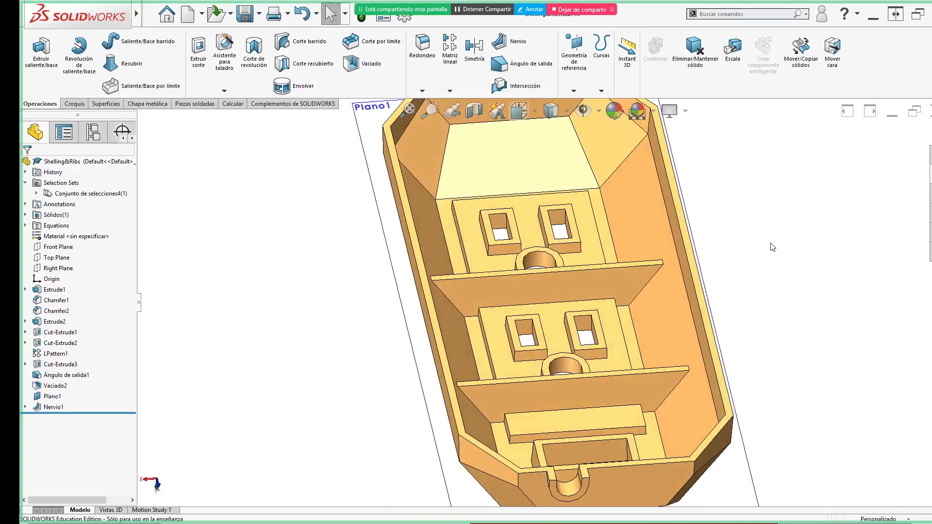
middle_drag(745, 346, 729, 265)
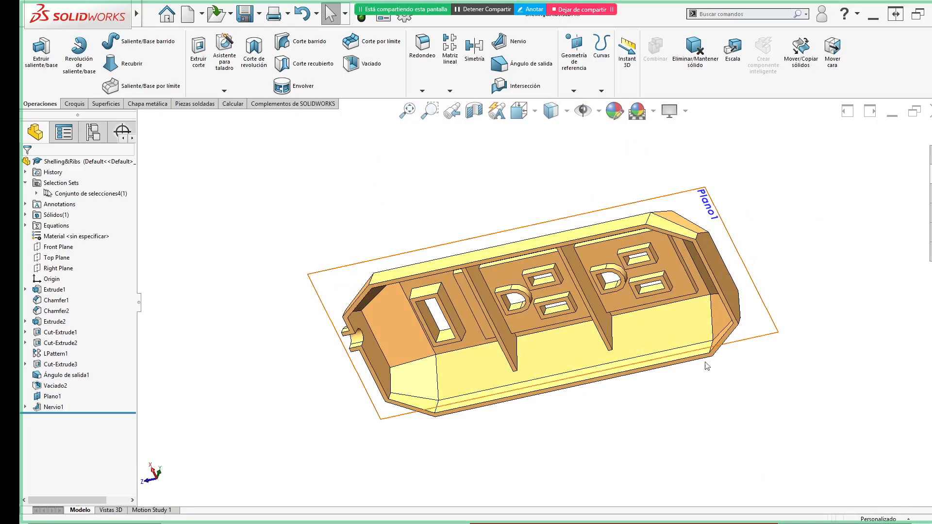
middle_drag(505, 454, 552, 279)
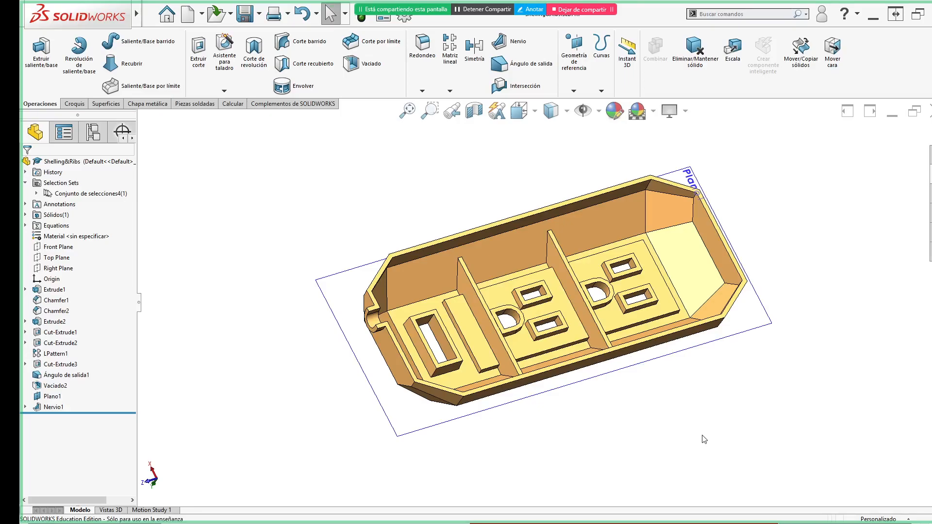
key(alt+Tab)
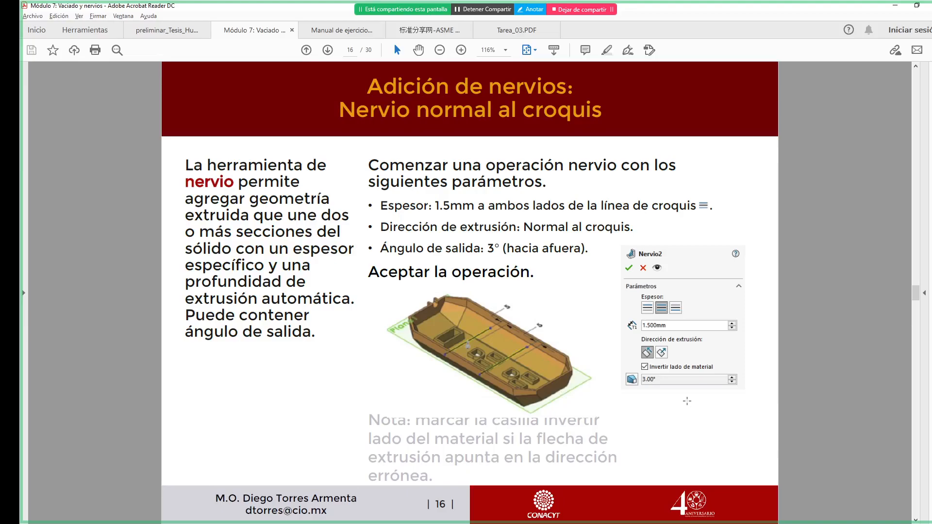
scroll(687, 401, down, 1)
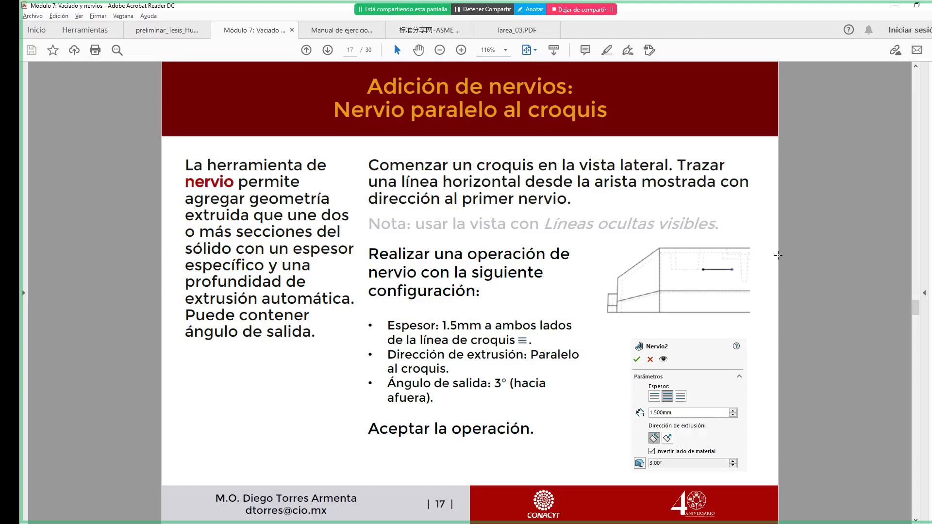
scroll(760, 235, up, 4)
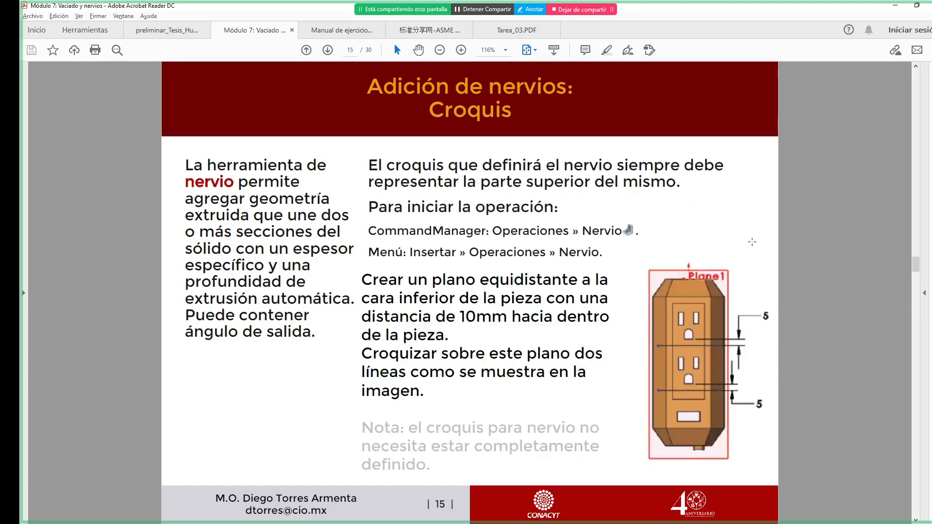
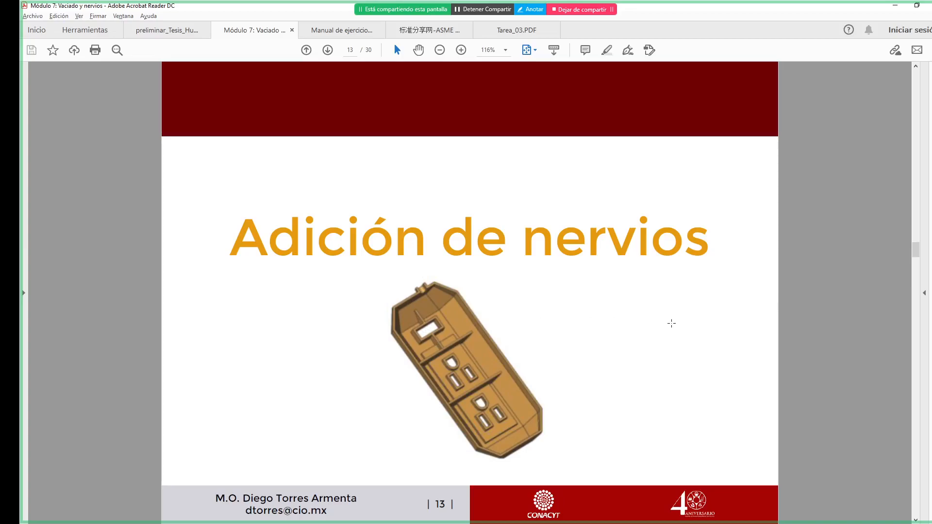
key(alt+Tab)
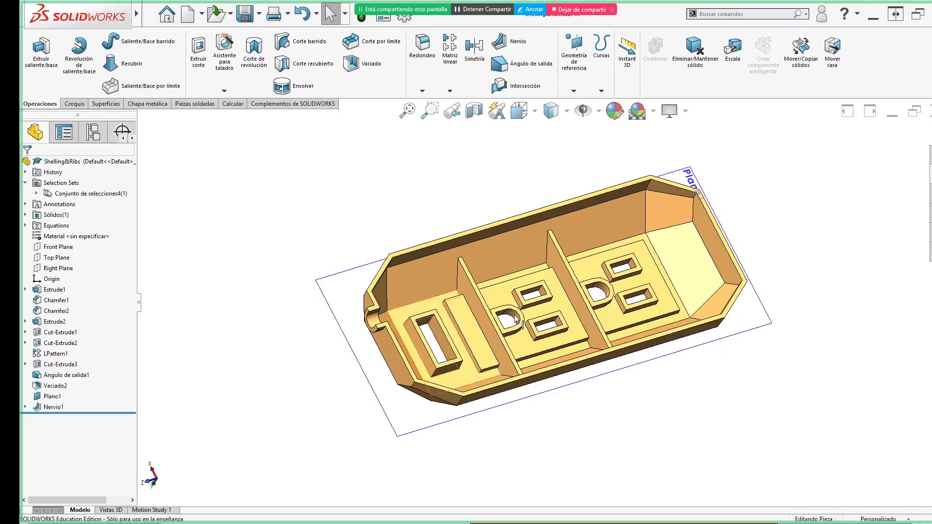
- Hide Plano1 and start a new sketch on the Right Plane
click(745, 272)
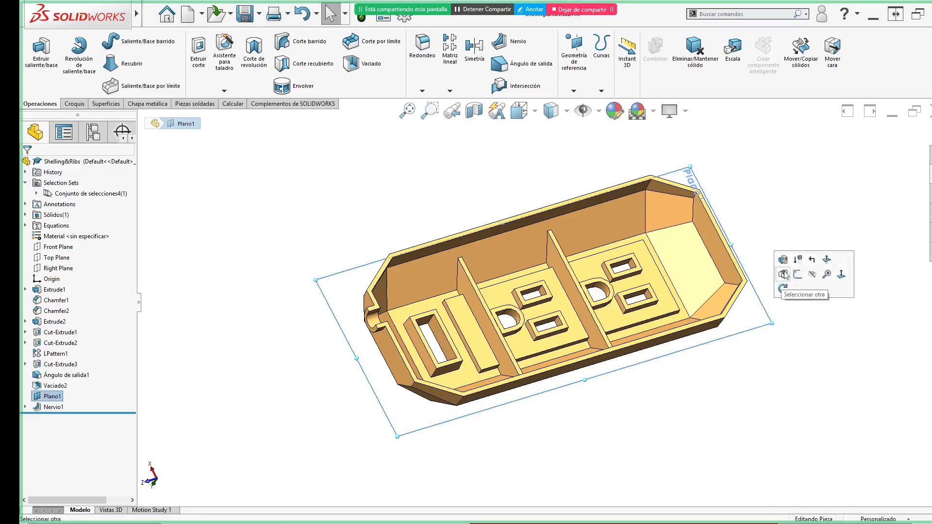
click(831, 330)
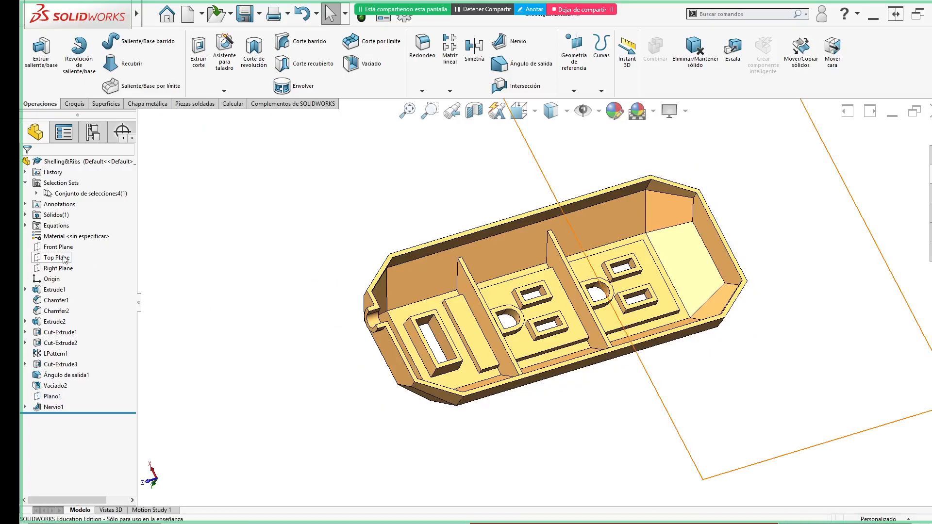
click(49, 268)
middle_drag(364, 382, 391, 289)
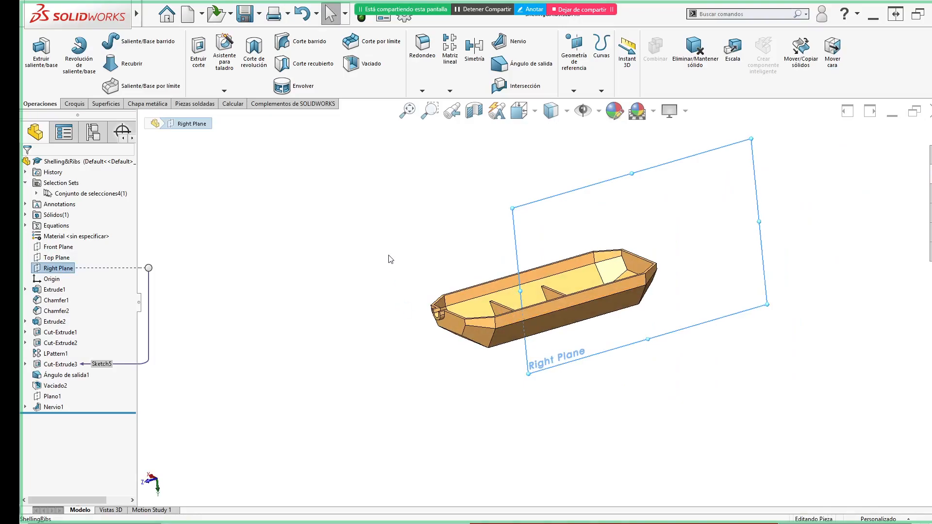
click(262, 234)
click(68, 271)
click(77, 252)
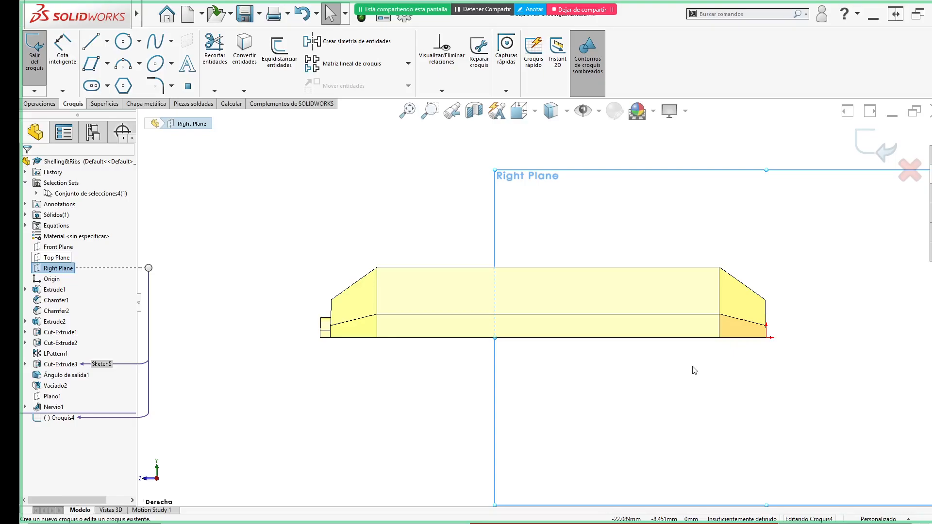
- Read the slide on the rib parallel to the sketch for its line position, display style and rib settings
key(alt+Tab)
scroll(677, 366, down, 3)
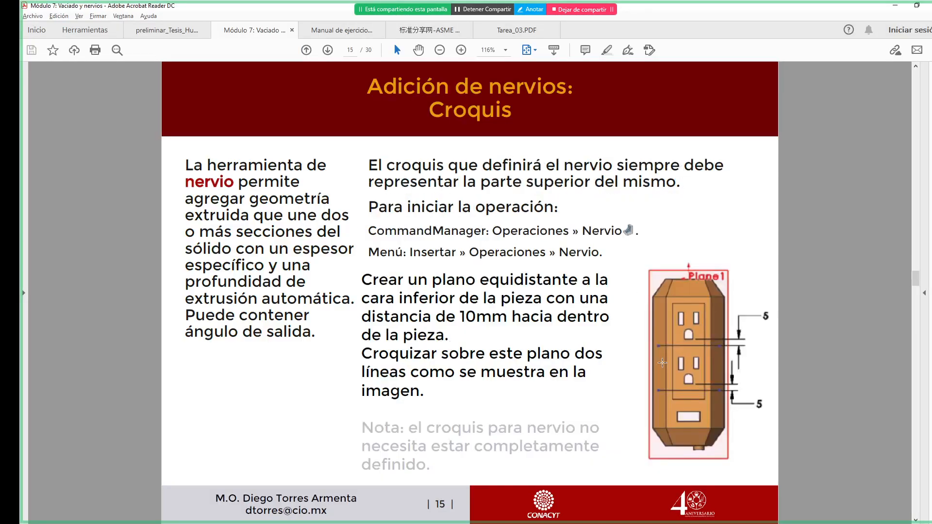
scroll(663, 361, down, 2)
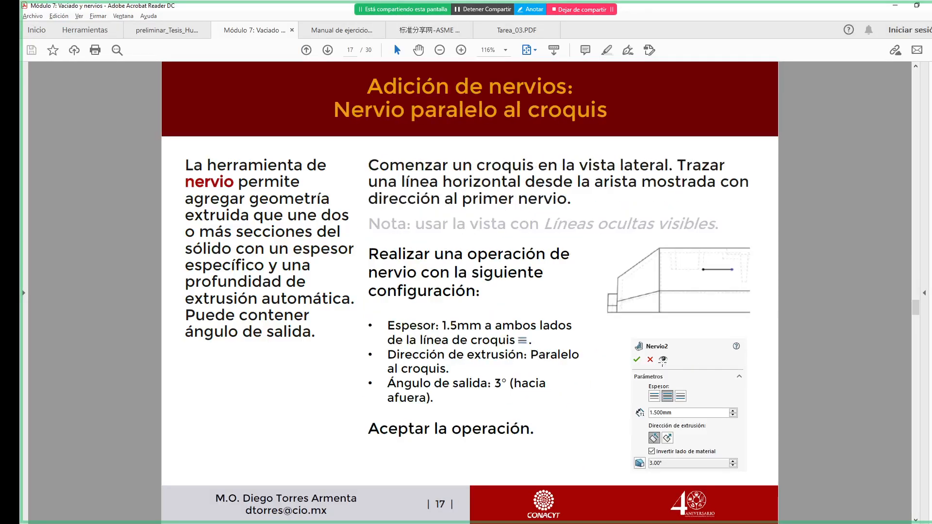
key(alt+Tab)
key(alt+Tab)
key(alt+Tab)
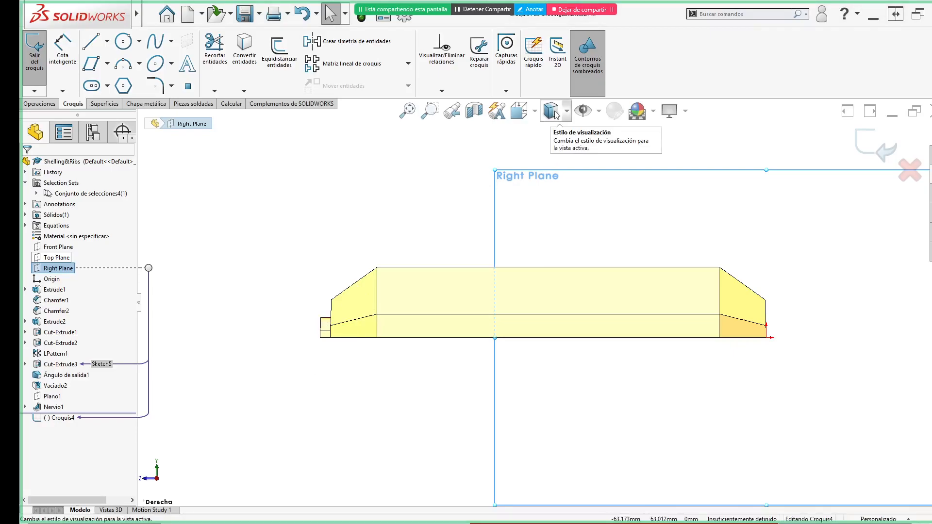
- Change the part's display style to hidden lines visible for the Right Plane sketch
click(567, 112)
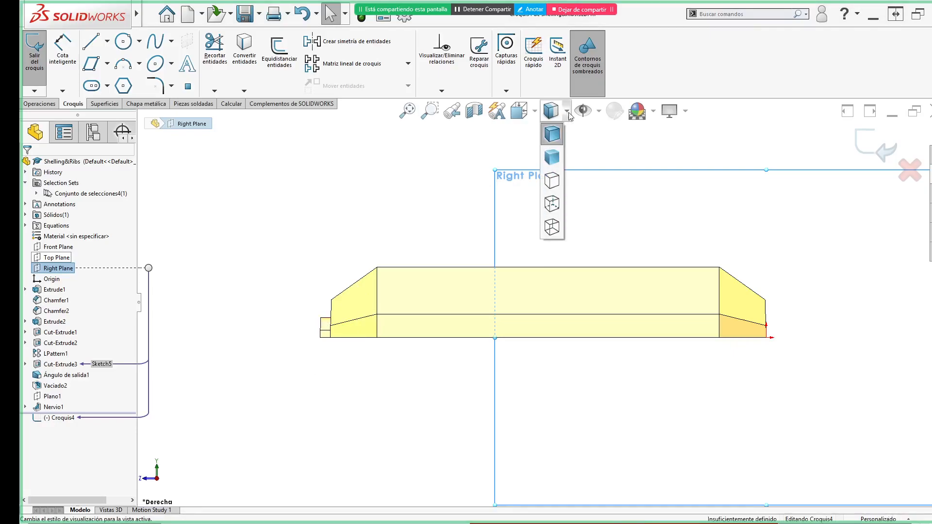
click(553, 204)
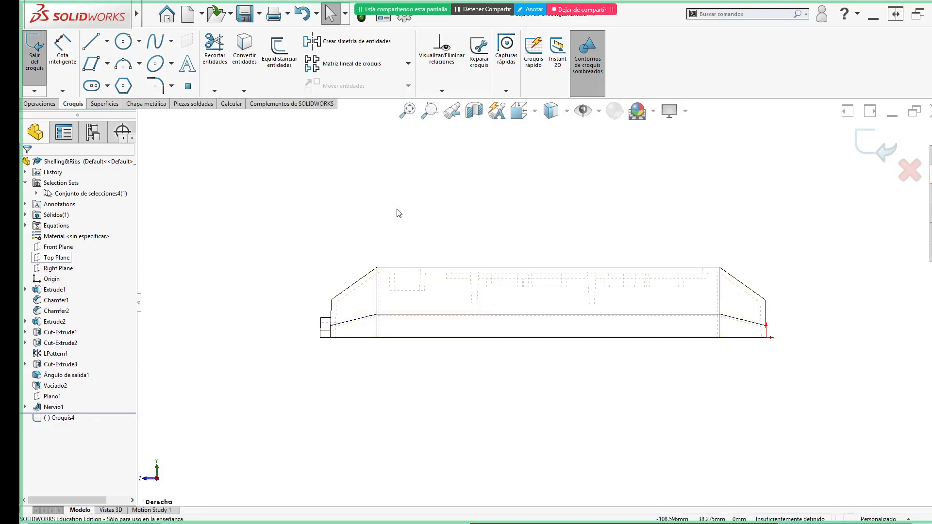
- Sketch a trial horizontal line from the recess wall's lower corner towards the first rib and delete it
click(91, 42)
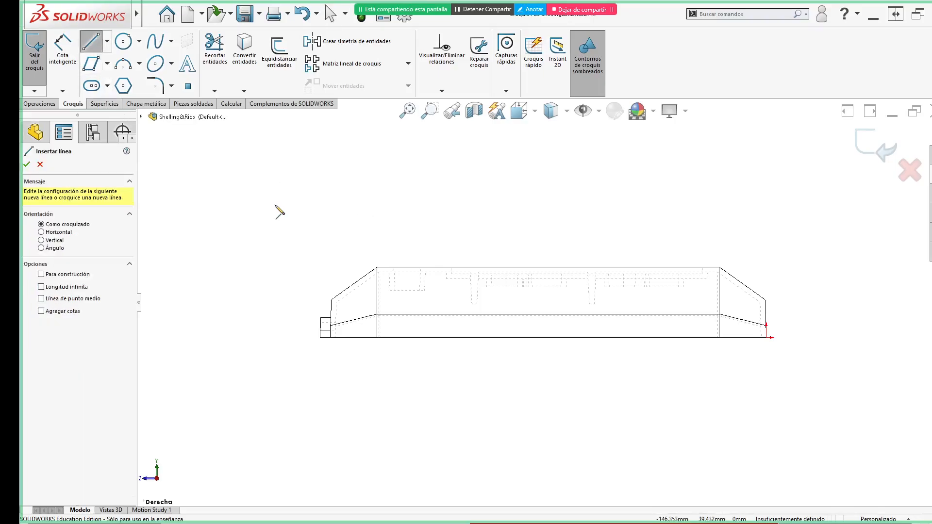
scroll(485, 307, down, 5)
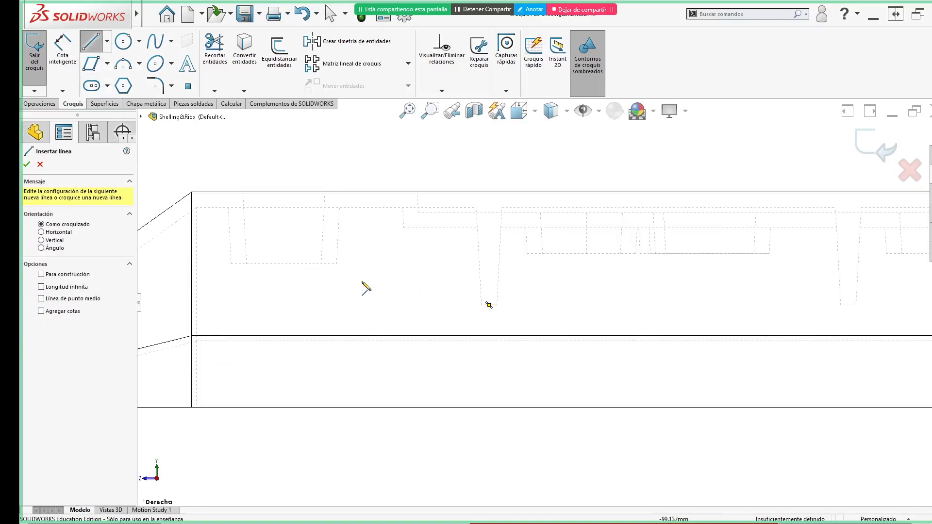
click(336, 264)
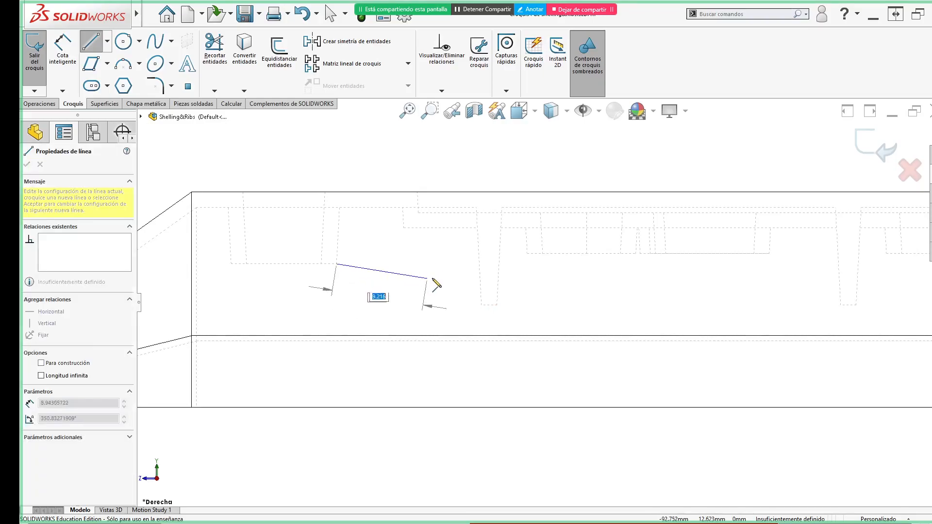
click(457, 263)
scroll(516, 256, up, 2)
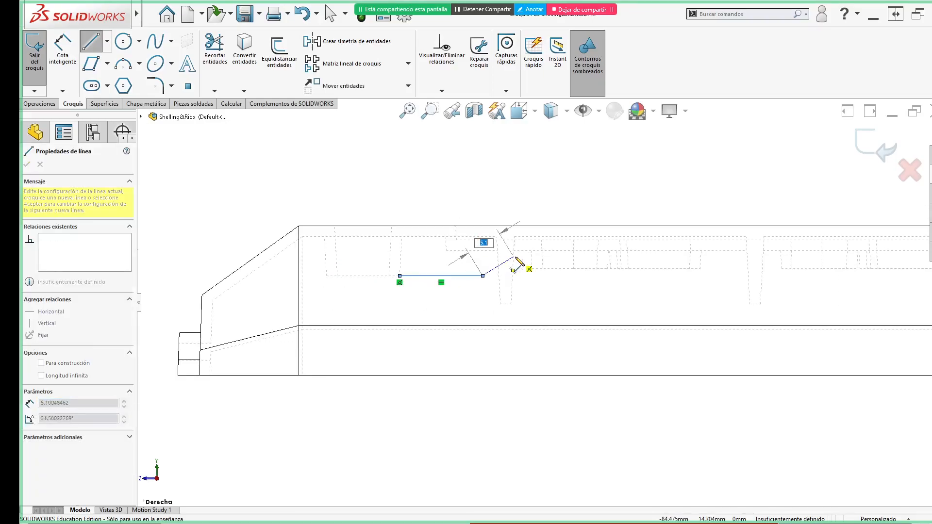
key(Escape)
key(Escape)
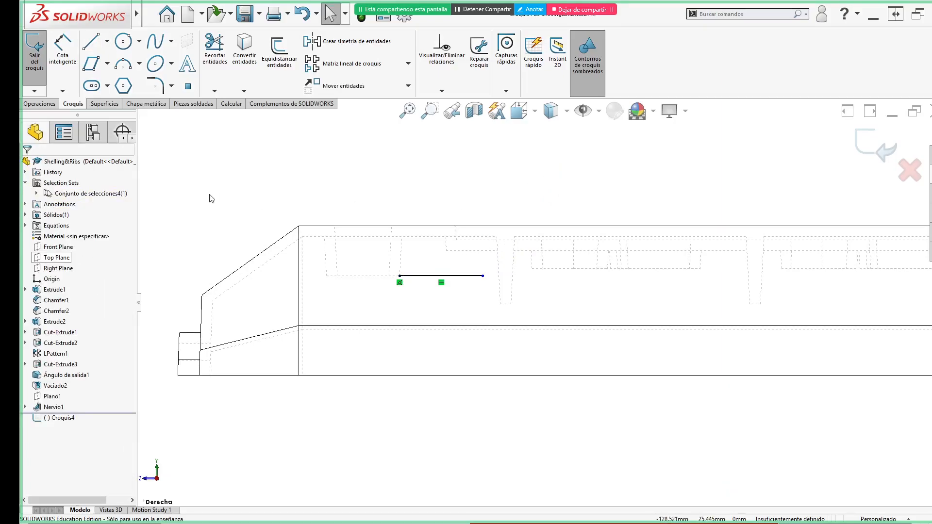
click(418, 165)
click(408, 277)
key(Delete)
- Sketch a horizontal line below the end recess, make it collinear with the recess's lower edge, and exit the sketch
key(l)
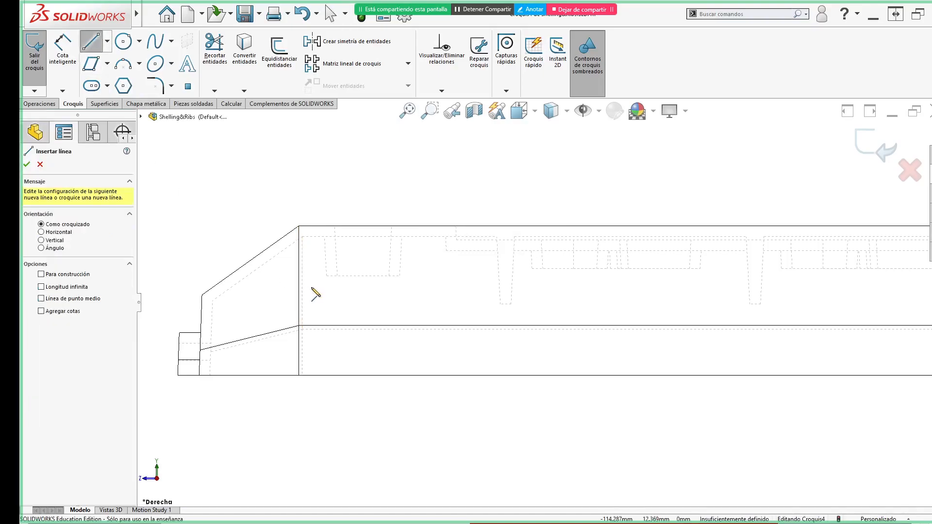
click(311, 288)
click(456, 288)
key(Escape)
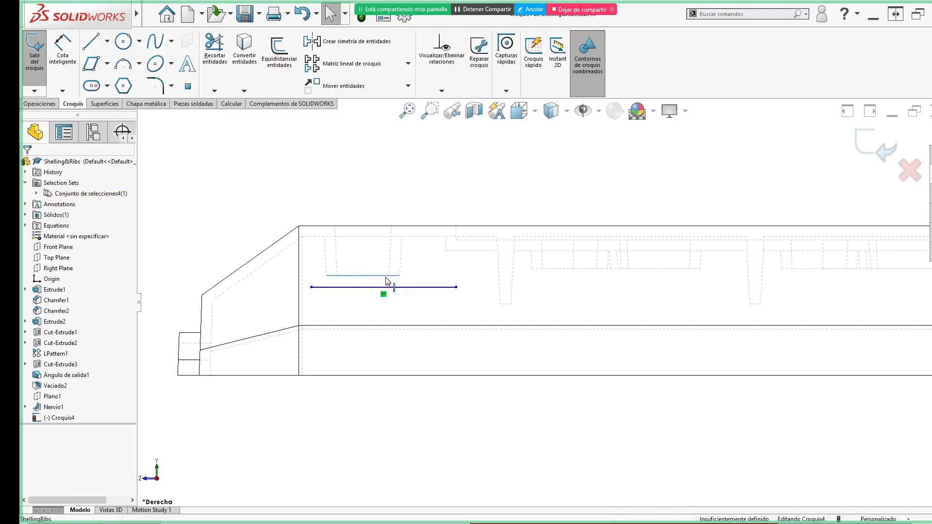
click(413, 289)
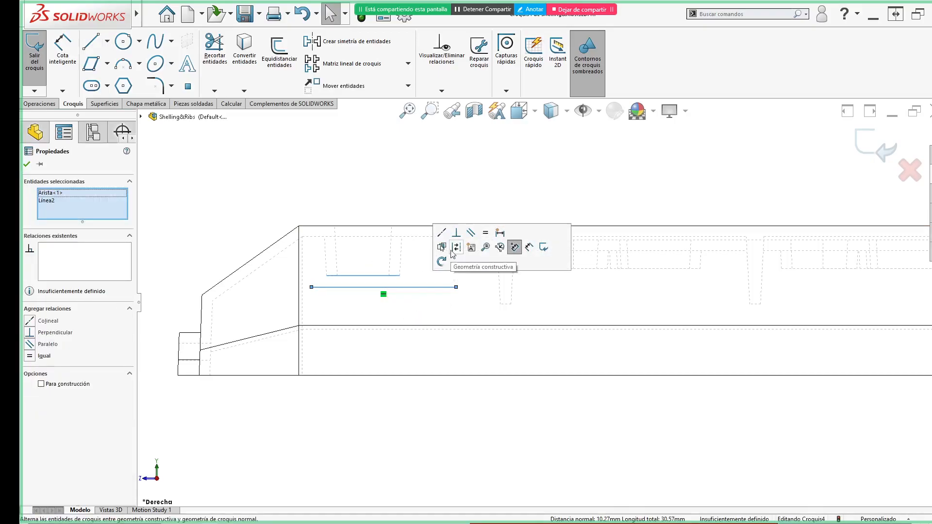
click(442, 233)
key(Escape)
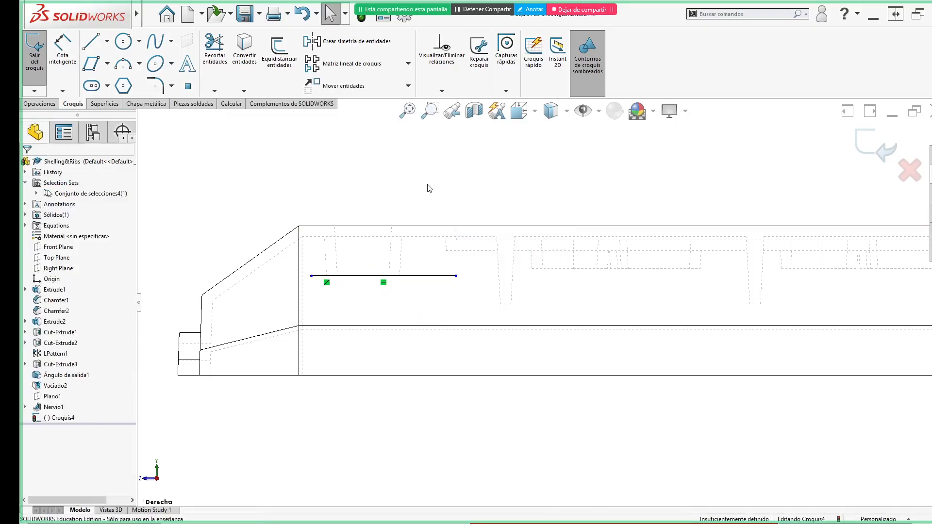
scroll(502, 207, up, 2)
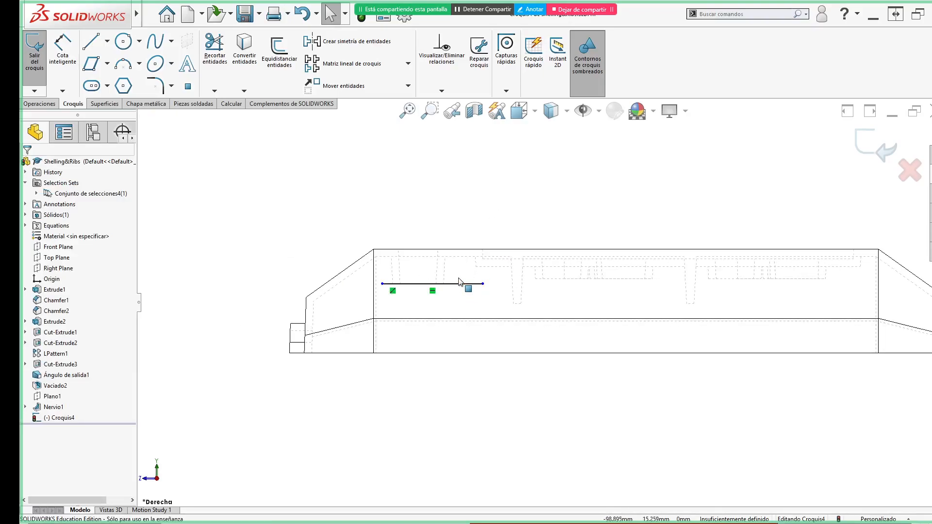
click(867, 153)
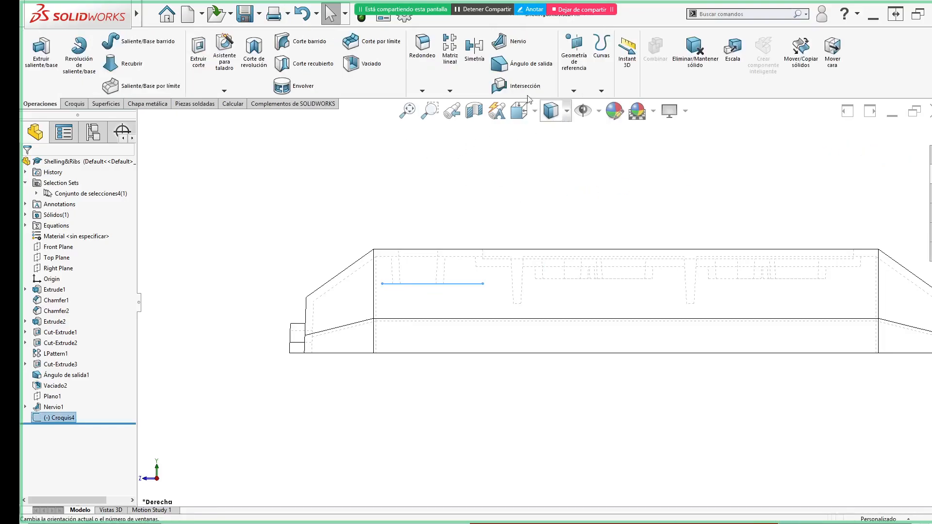
- Try to create a 1.5 mm rib on both sides of the line, parallel to the sketch, with a 3° outward draft
click(515, 43)
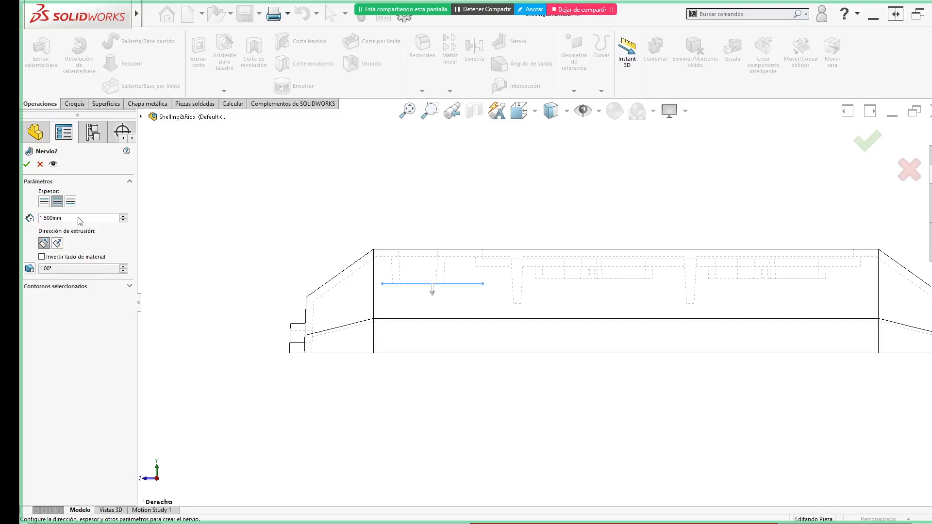
key(alt+Tab)
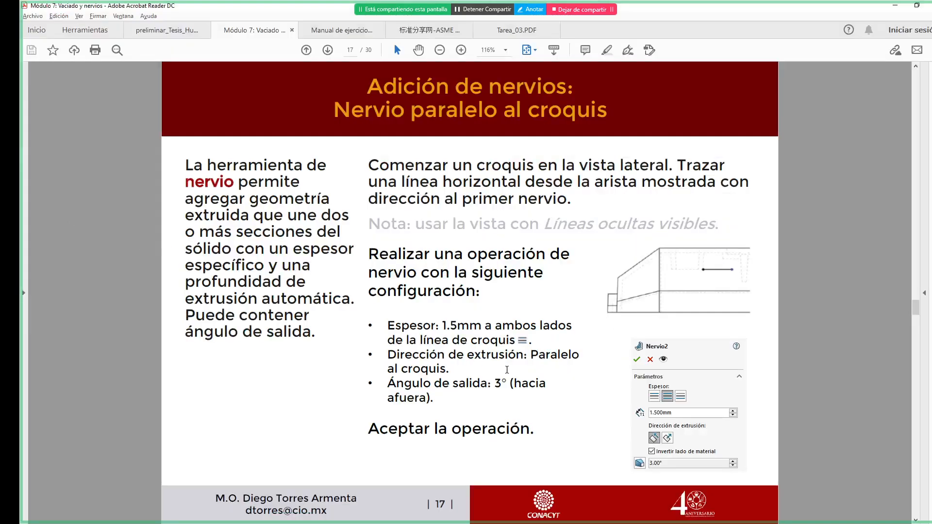
key(alt+Tab)
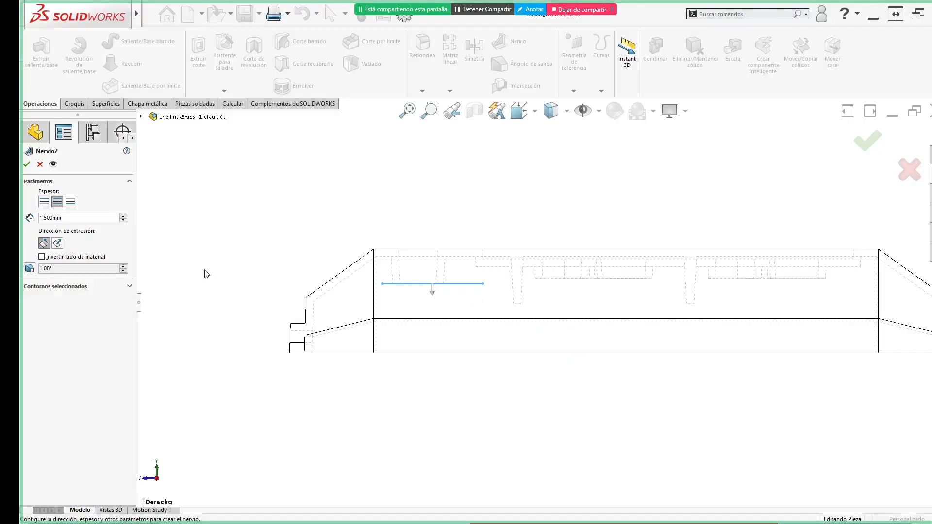
click(29, 272)
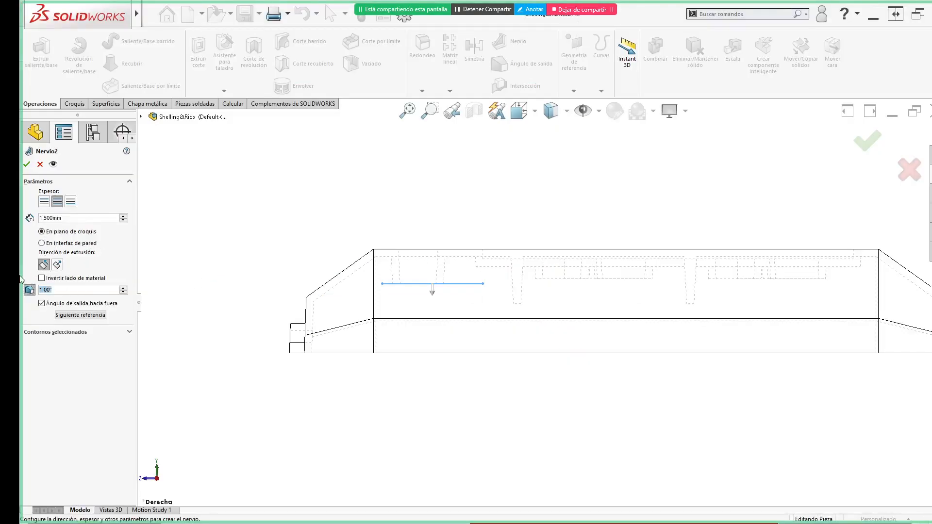
text(3)
key(Return)
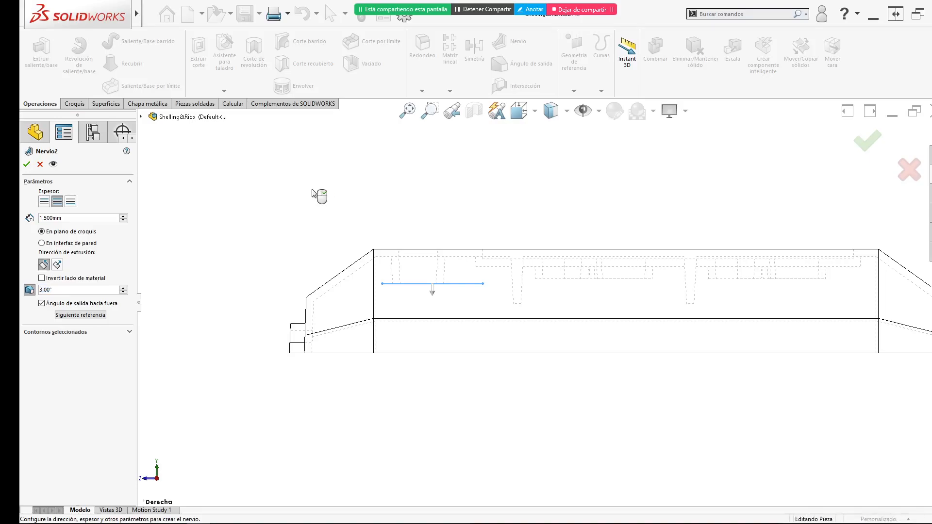
click(26, 164)
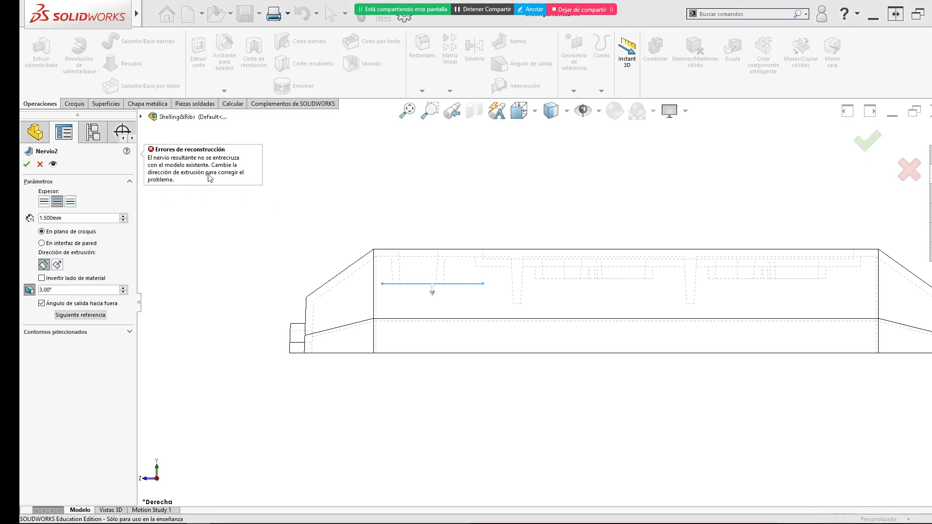
- Examine from several angles how the rib's sketch line sits relative to the recess and the first rib
middle_drag(433, 292, 339, 161)
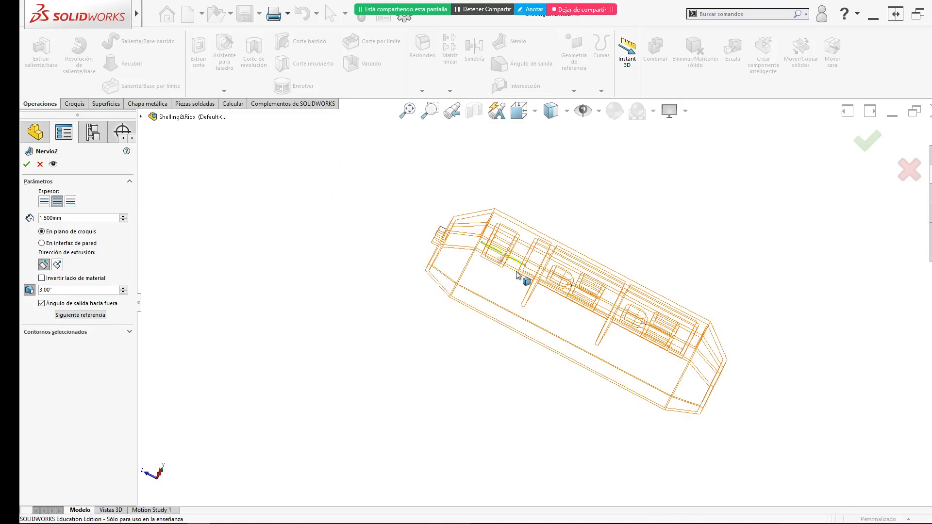
scroll(525, 271, down, 5)
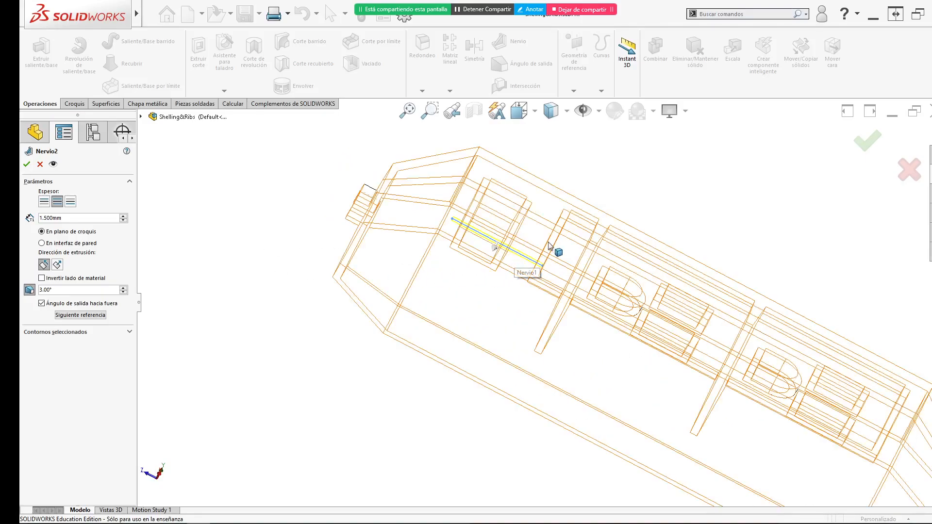
scroll(505, 234, down, 1)
mouse_move(505, 234)
middle_down()
mouse_move(509, 273)
mouse_move(512, 235)
middle_up()
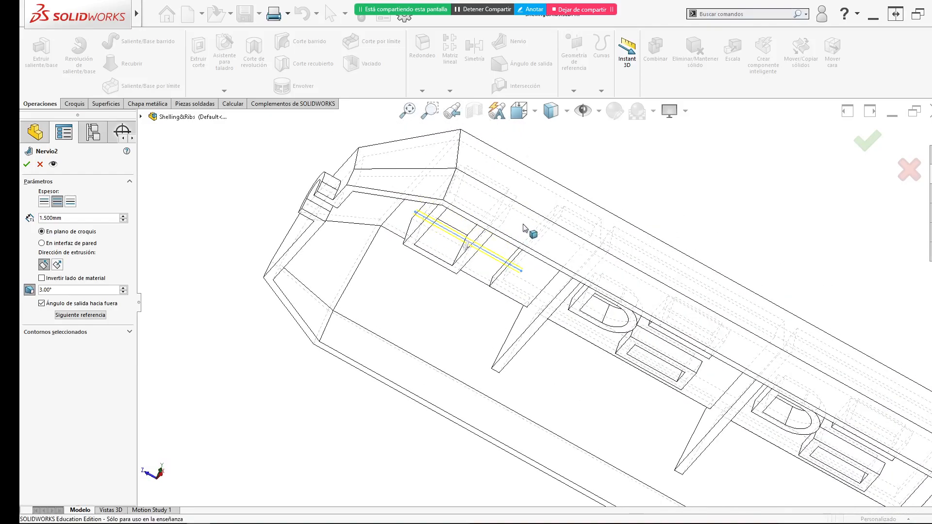
middle_drag(389, 283, 423, 206)
scroll(422, 207, up, 3)
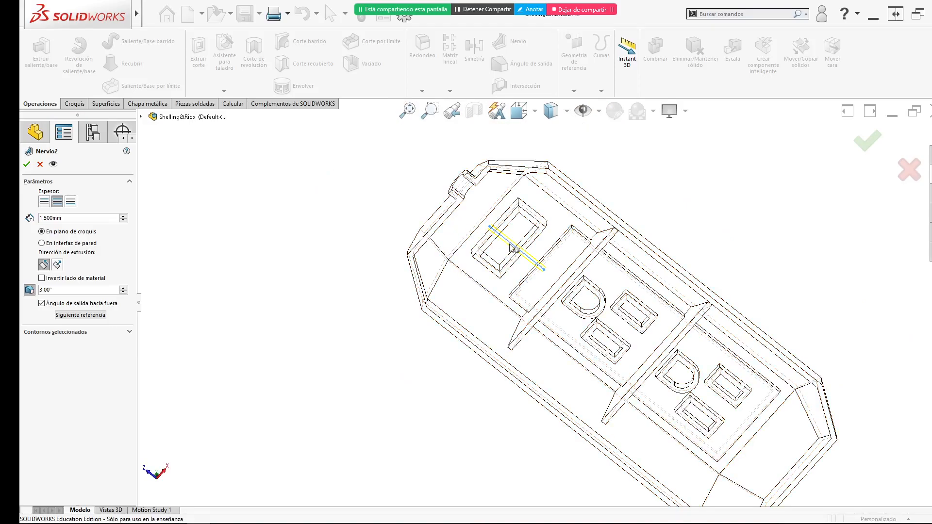
mouse_move(577, 312)
middle_down()
mouse_move(590, 176)
mouse_move(515, 233)
mouse_move(492, 330)
mouse_move(486, 291)
middle_up()
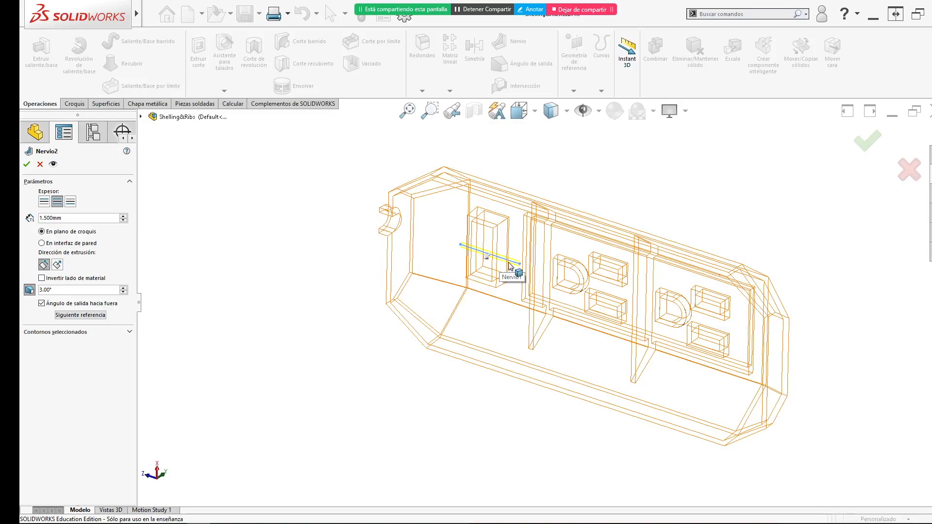
middle_drag(508, 271, 490, 257)
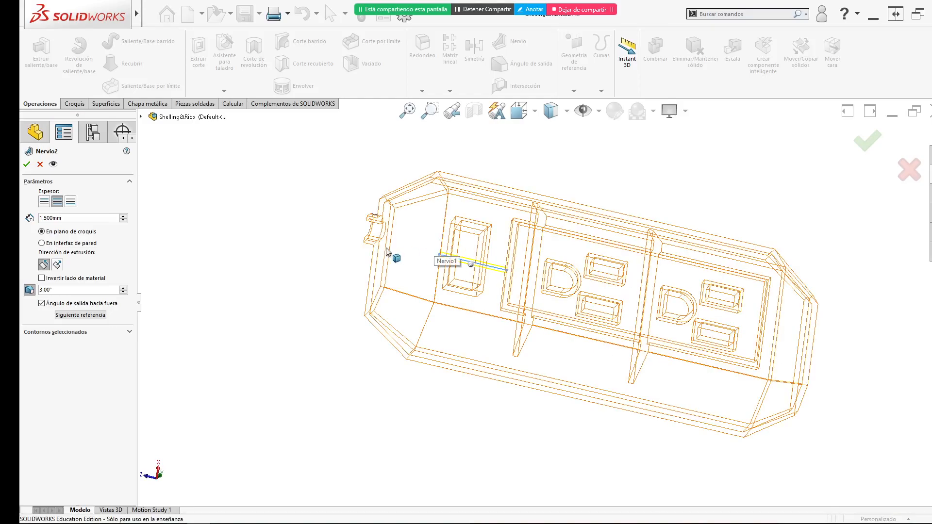
- Leave the rib command, reopen its sketch, and shorten the line so it starts at the recess wall facing the first rib
click(867, 146)
click(59, 418)
click(74, 390)
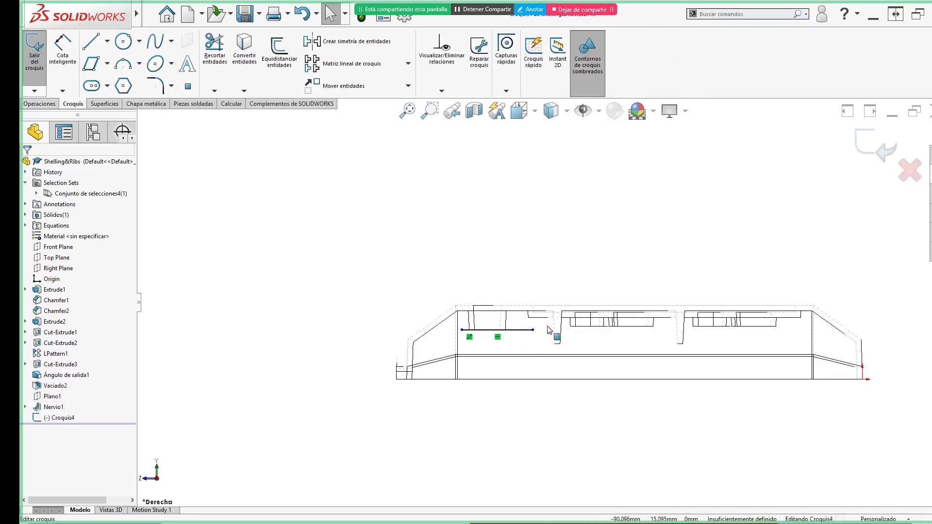
scroll(542, 320, down, 3)
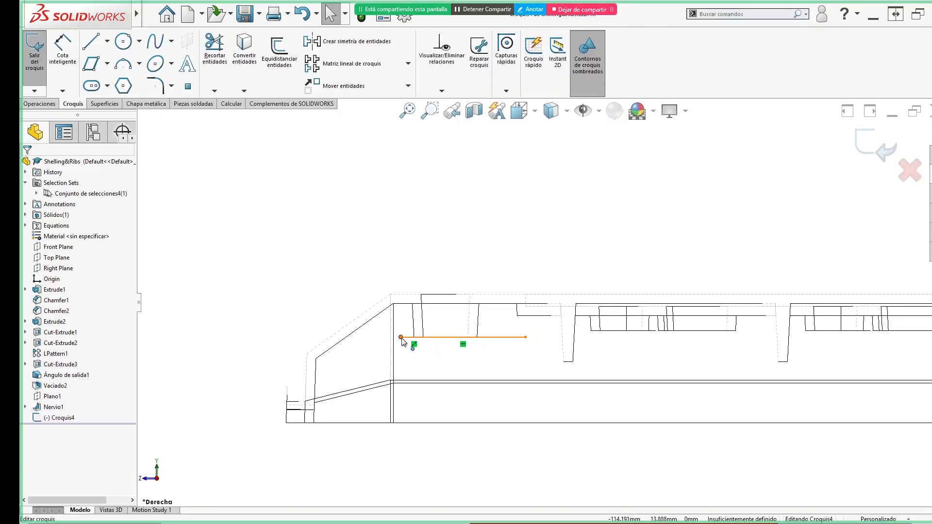
click(453, 338)
drag(455, 338, 478, 341)
click(358, 265)
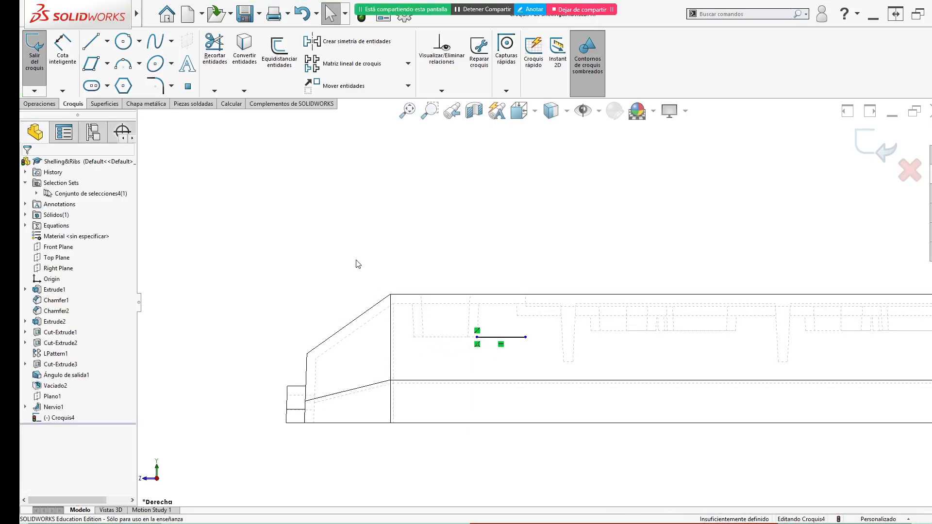
- Make the line's recess-side endpoint coincident with the lower corner vertex of the recess wall facing the first rib
drag(478, 337, 496, 339)
scroll(484, 348, down, 5)
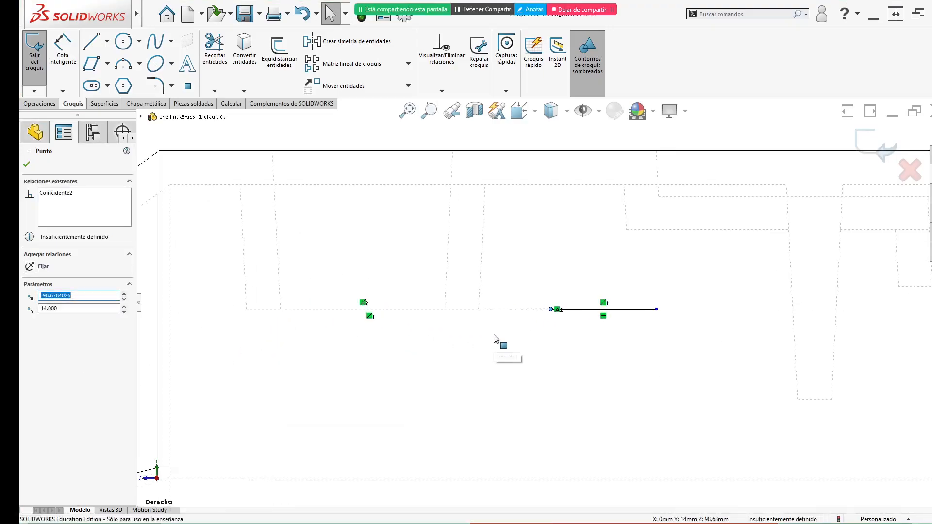
ctrl+click(479, 310)
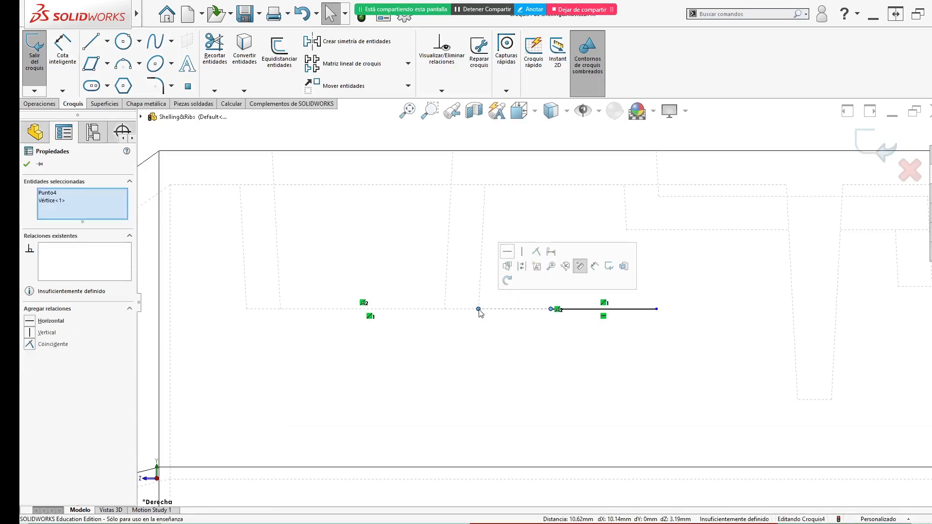
click(536, 253)
scroll(478, 303, up, 3)
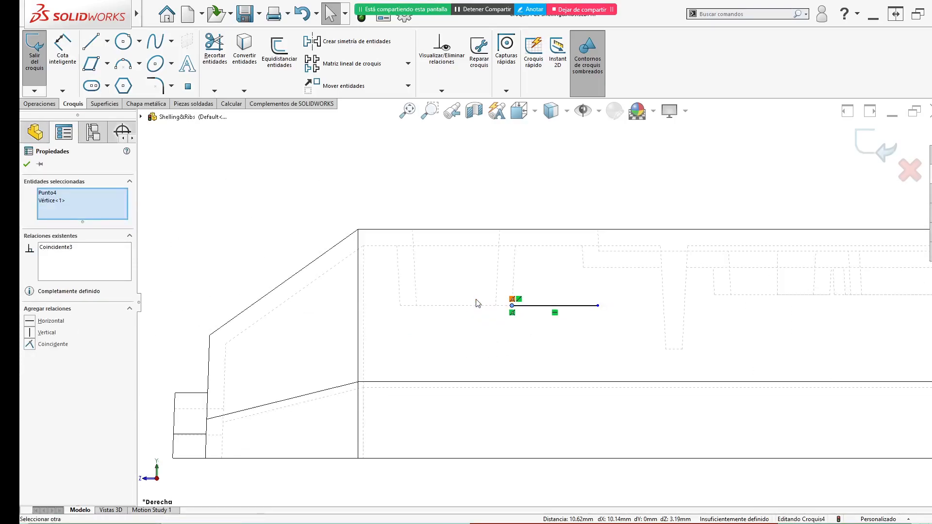
click(327, 229)
scroll(486, 284, up, 3)
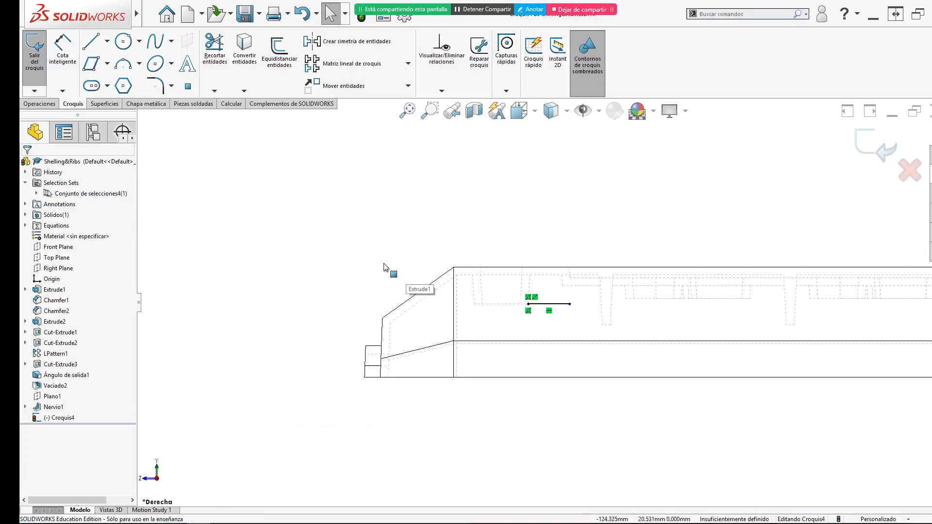
- Draw a second horizontal line from the recess's other lower corner out towards the sloped end wall, and exit the sketch
click(91, 45)
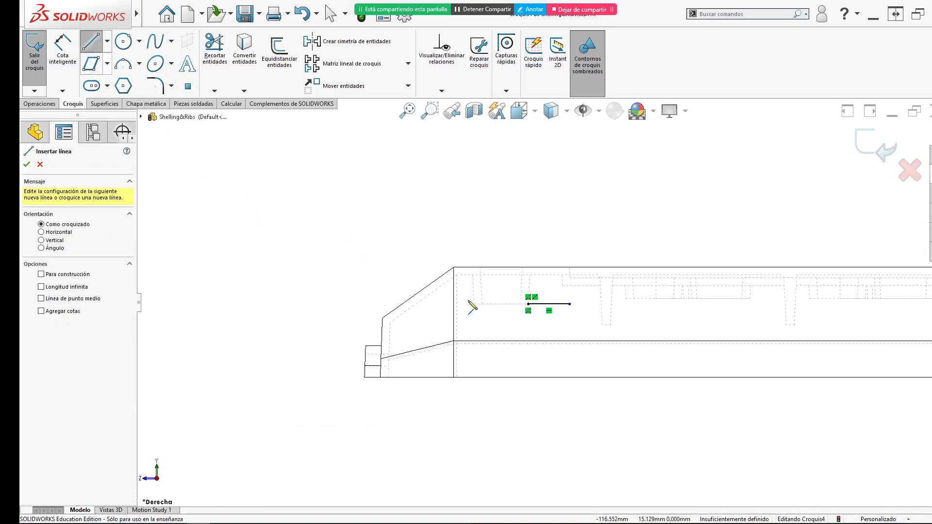
scroll(491, 314, down, 3)
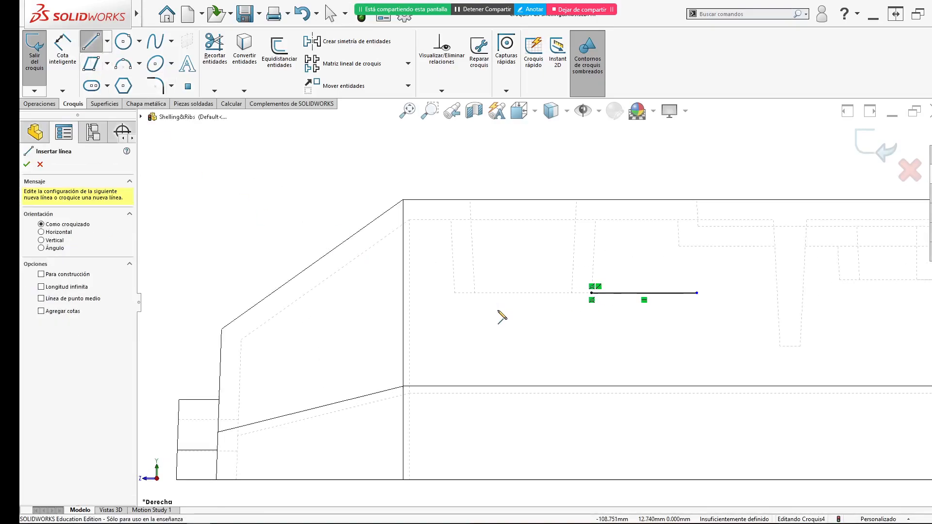
click(455, 292)
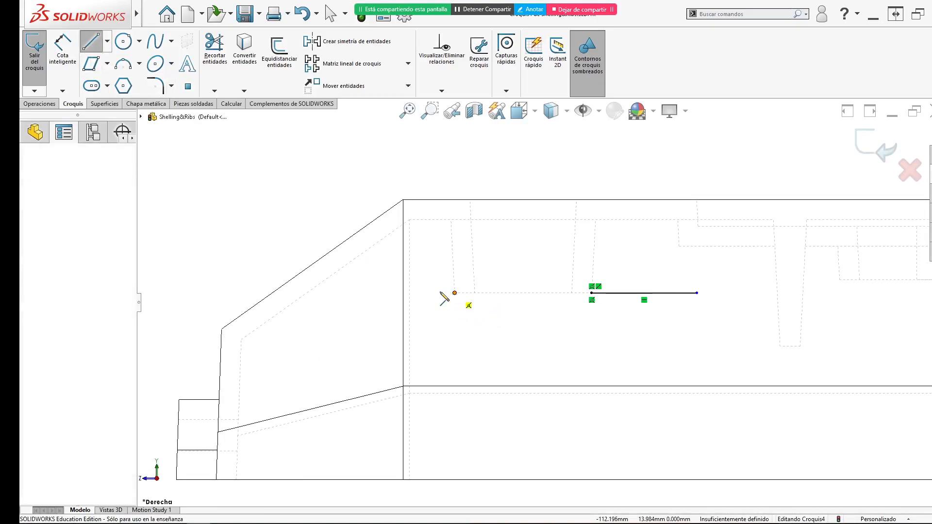
click(354, 292)
key(Escape)
key(z)
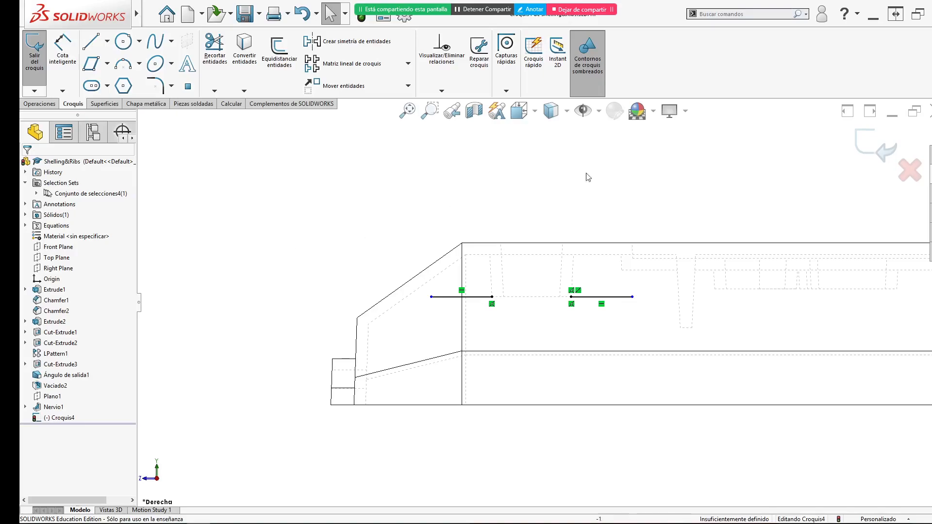
click(874, 146)
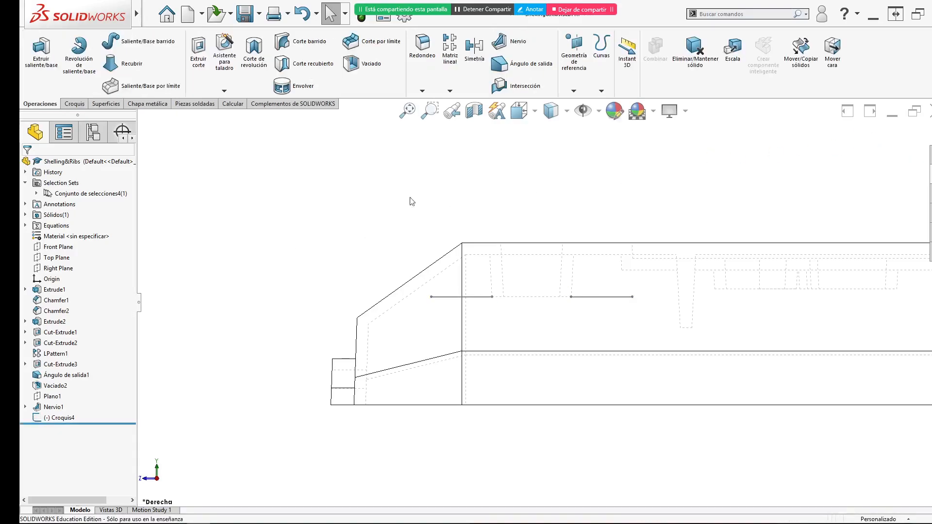
- Try to create a 1.5 mm rib on both sides of the two-line sketch, parallel to it, with 3° outward draft and flipped material side
click(63, 418)
click(321, 268)
click(477, 297)
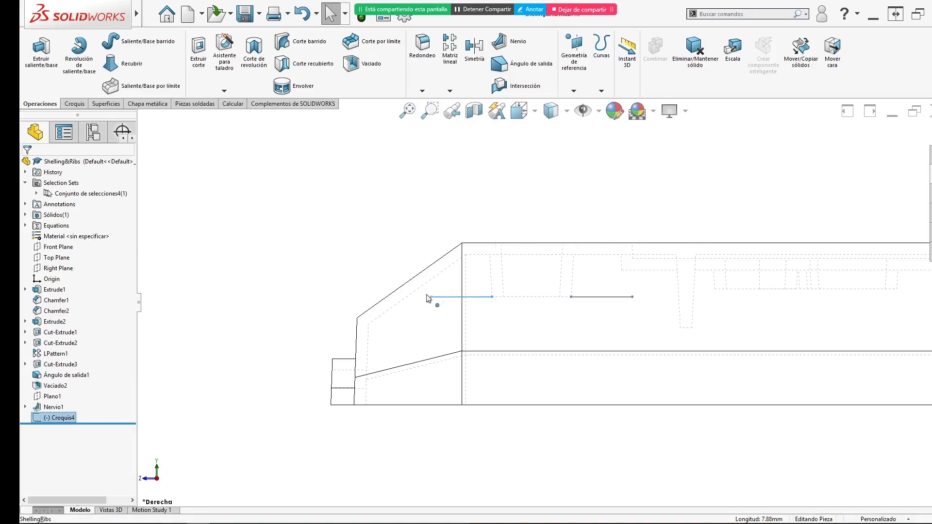
click(500, 43)
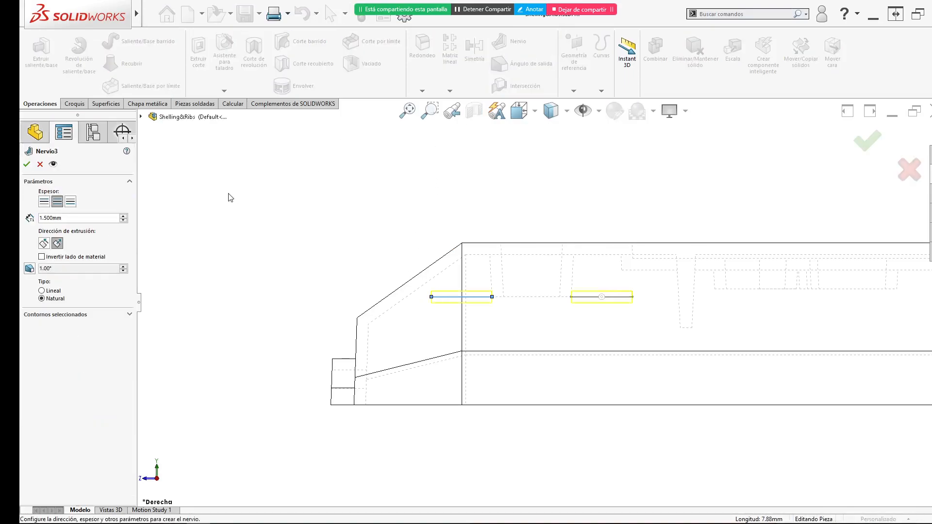
click(31, 269)
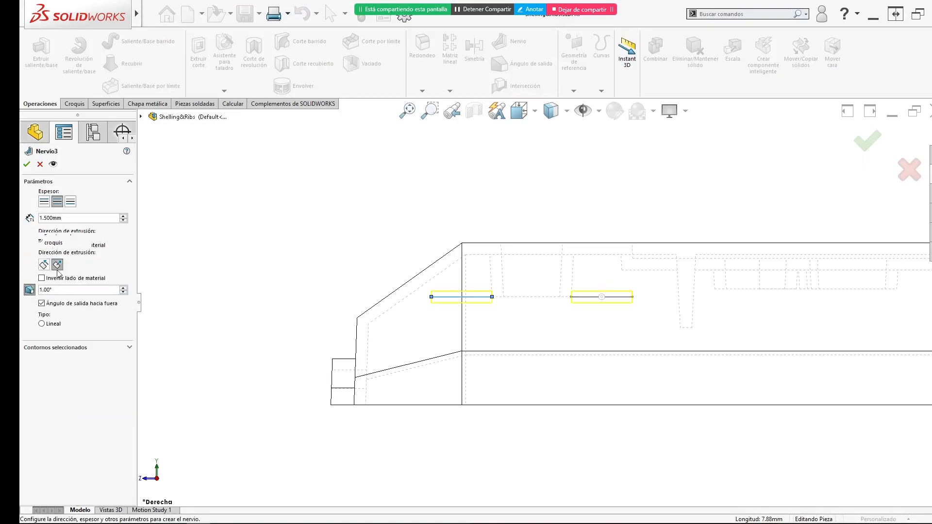
text(3)
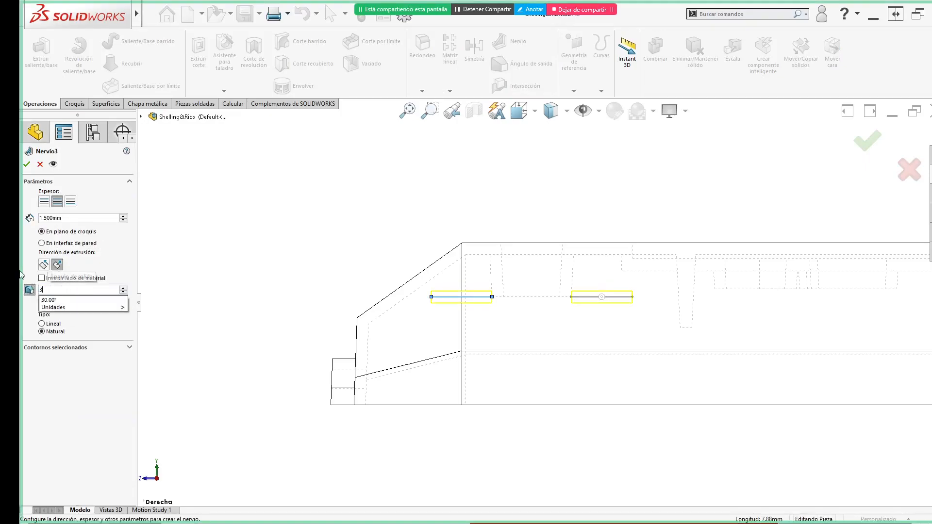
click(241, 247)
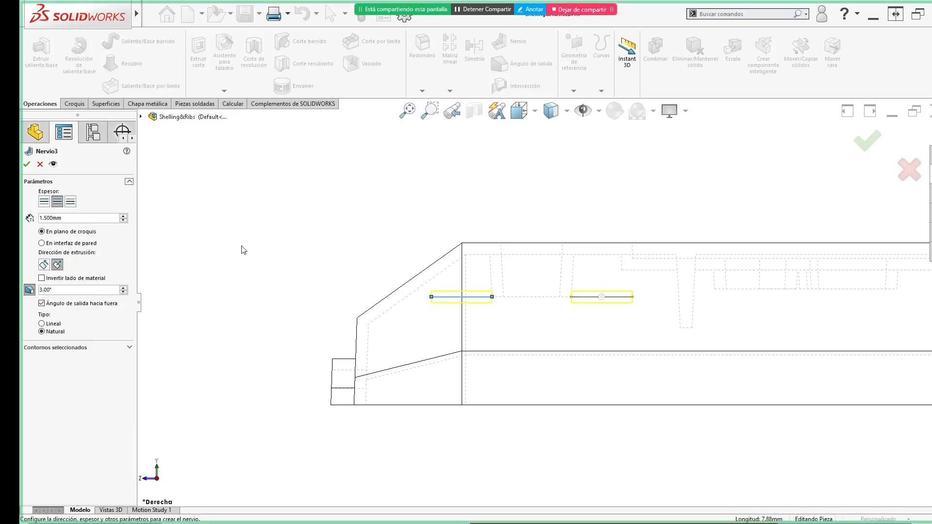
click(44, 265)
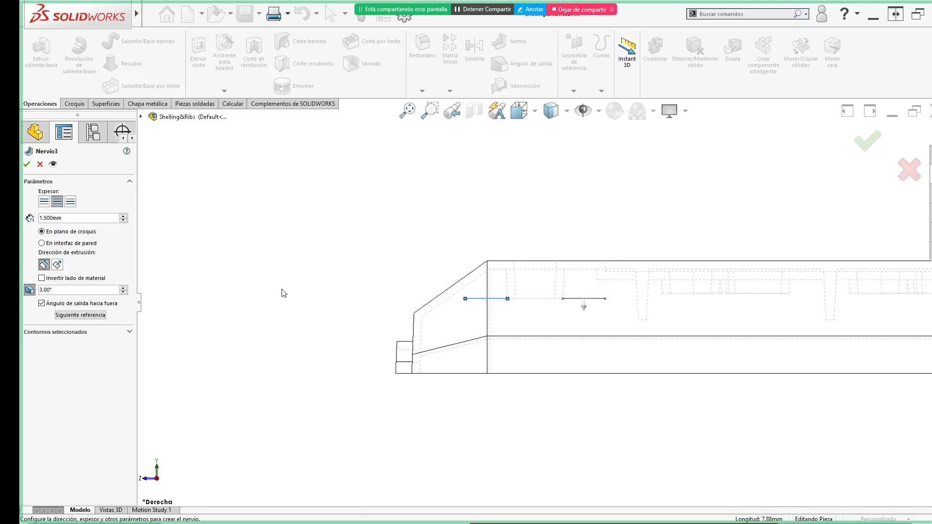
click(47, 280)
click(867, 141)
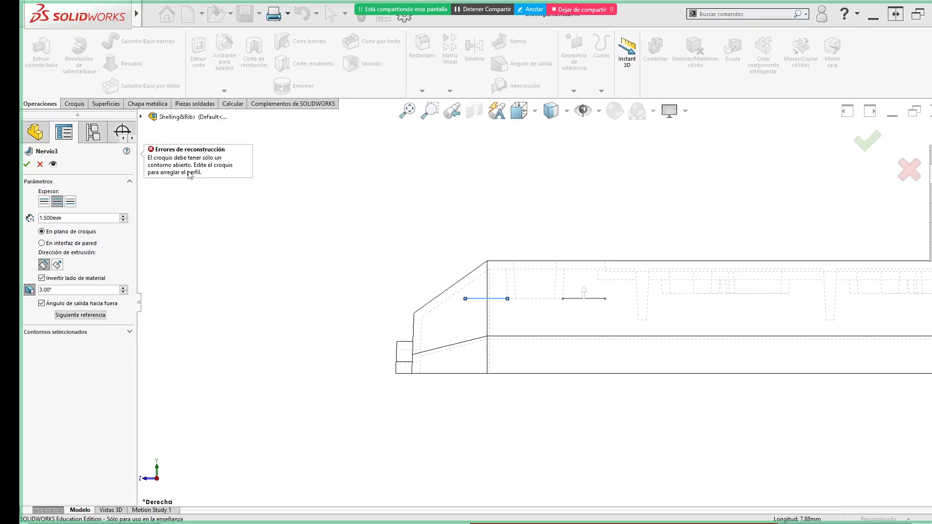
click(43, 265)
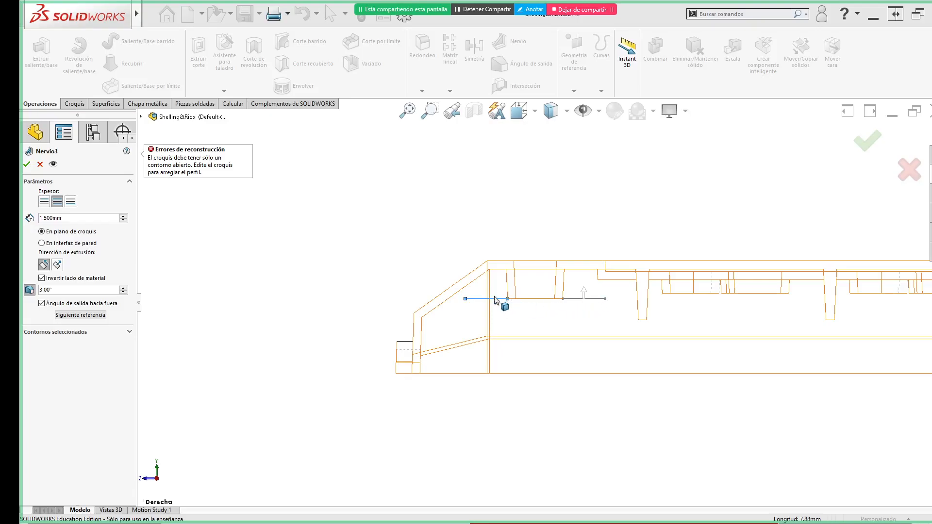
click(40, 165)
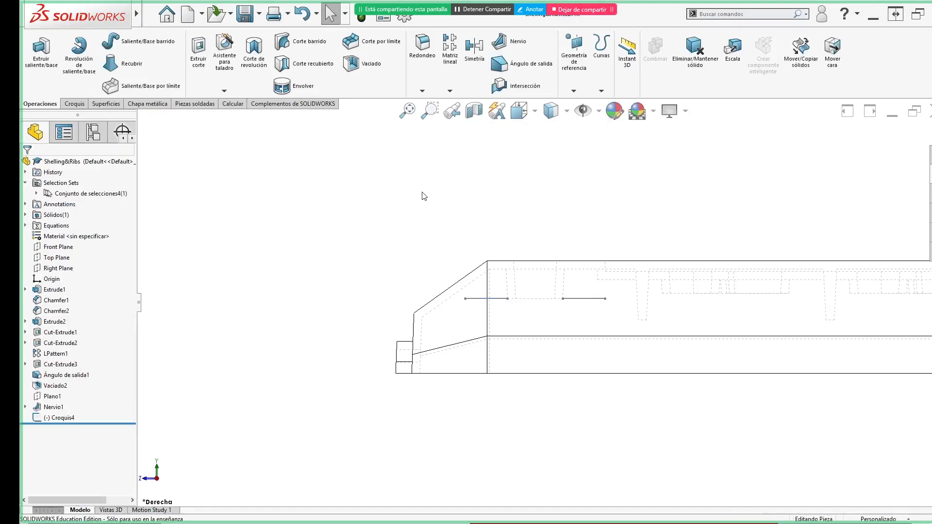
- Reopen the rib sketch, delete the line on the sloped-end side of the recess, and exit the sketch
click(60, 418)
click(65, 386)
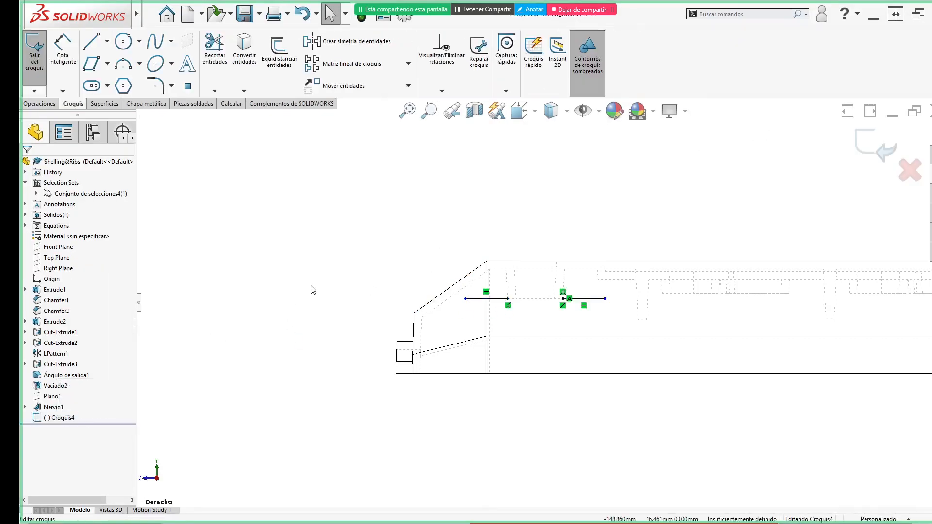
click(502, 299)
key(Delete)
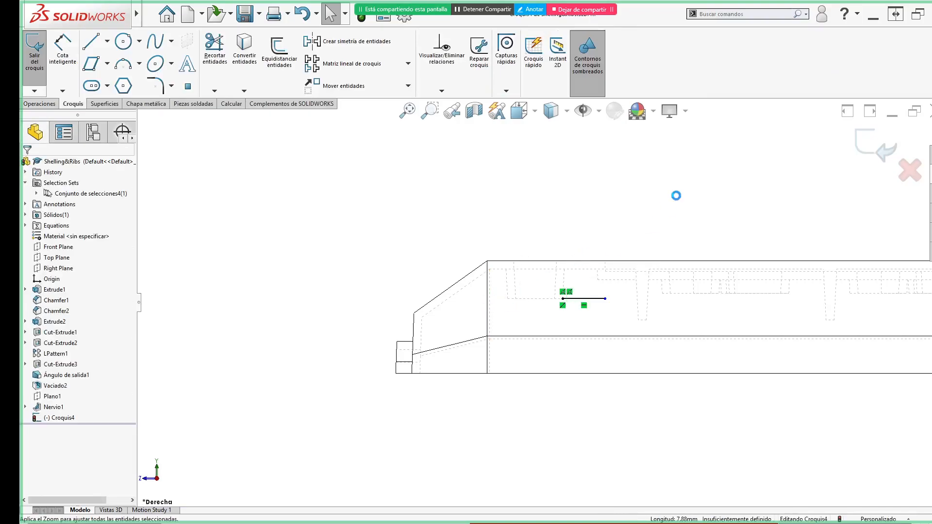
click(878, 147)
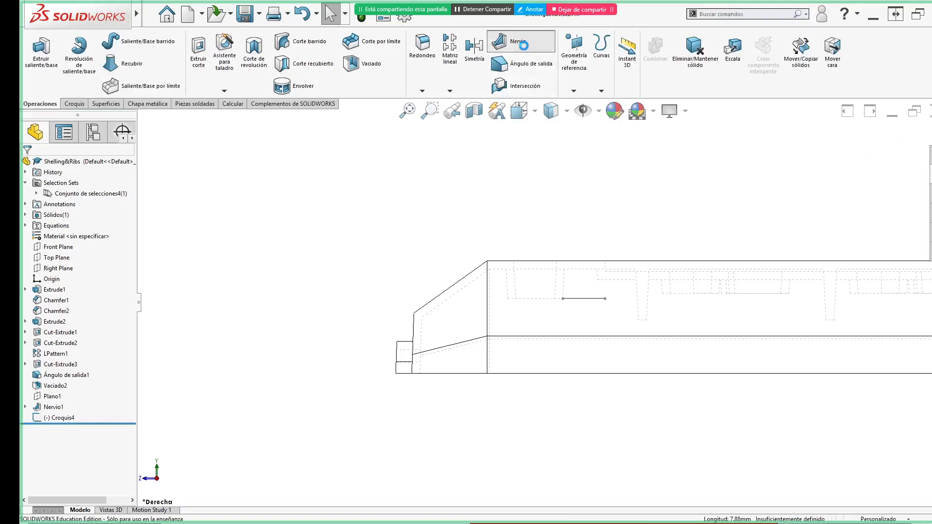
- Create a 1.5 mm rib on both sides of the remaining line, parallel to the sketch, with 3° outward draft and the material side flipped
click(506, 41)
click(584, 299)
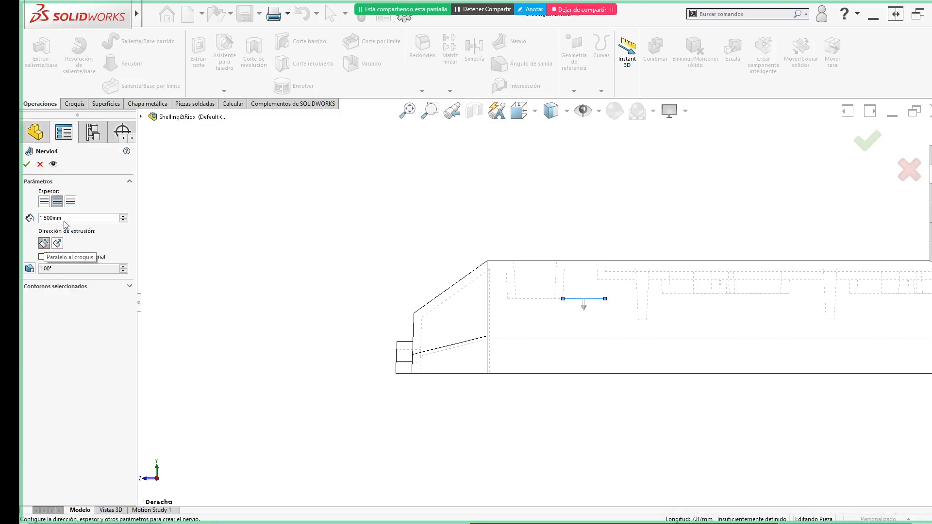
click(31, 269)
click(72, 291)
text(3)
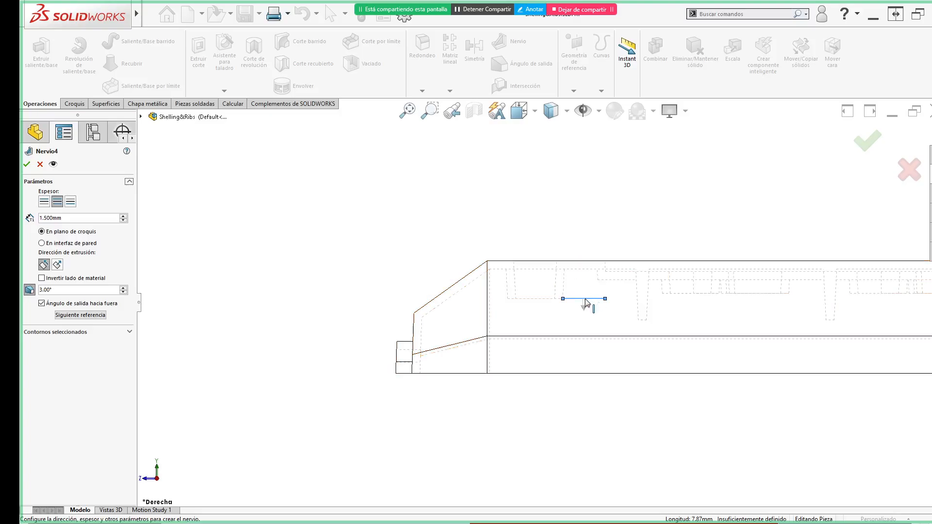
key(ctrl)
key(ctrl)
click(584, 305)
click(874, 141)
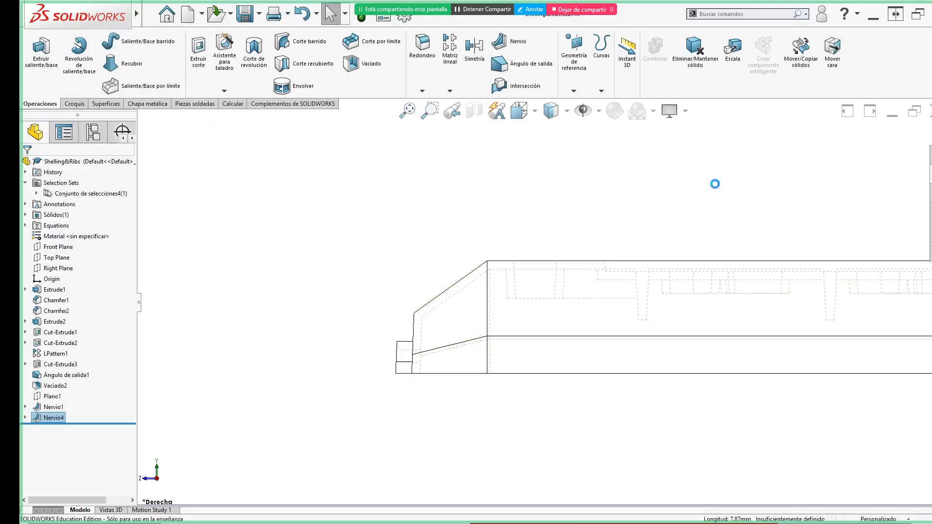
- Set the display style to shaded with edges and inspect the new rib inside the shell
click(714, 183)
scroll(662, 218, up, 2)
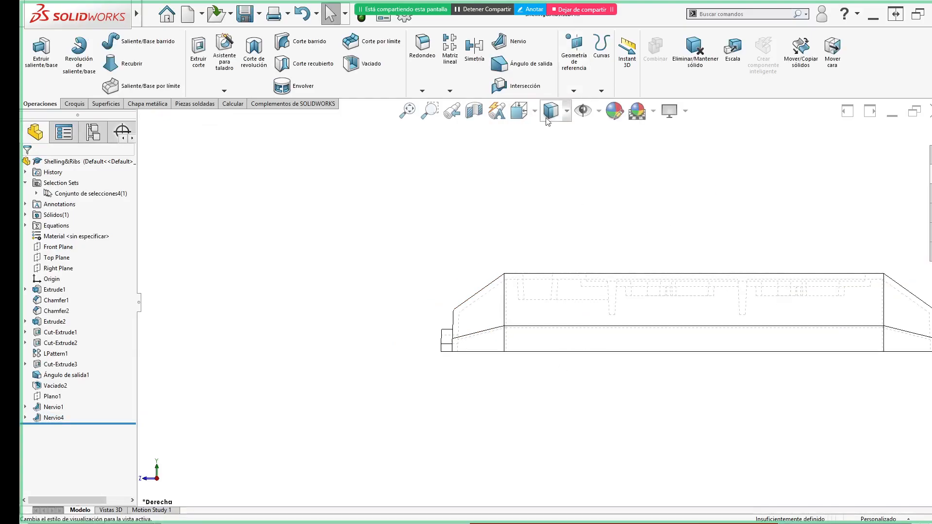
click(566, 113)
click(551, 130)
mouse_move(557, 377)
middle_down()
mouse_move(566, 165)
mouse_move(554, 155)
middle_up()
middle_drag(397, 292, 393, 259)
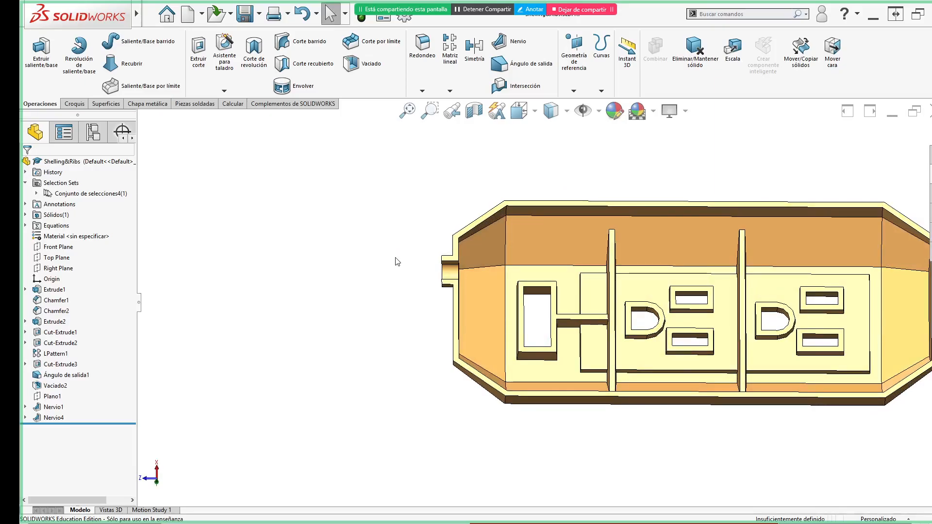
- Switch to the Módulo 7 PDF in Acrobat Reader, review slides 17 and 18 on the parallel rib and section view, and return to SOLIDWORKS
key(alt+Tab)
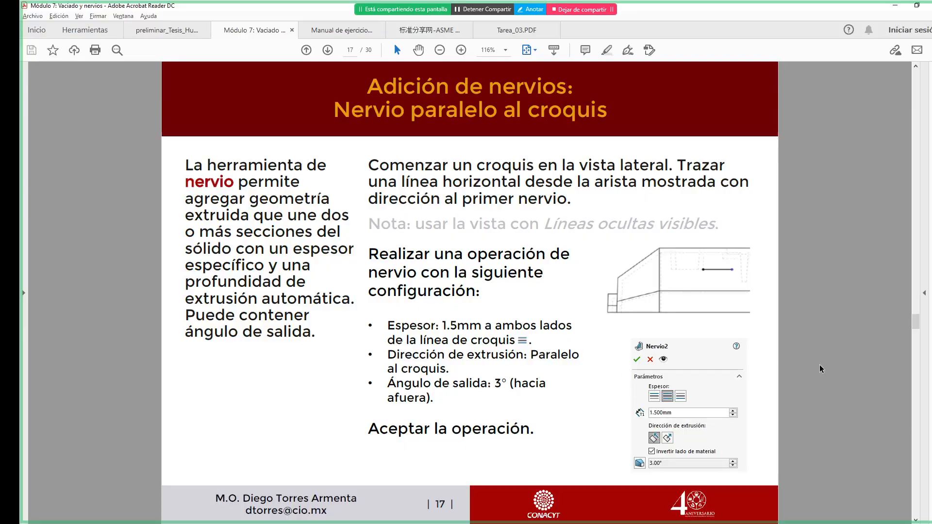
scroll(820, 369, down, 1)
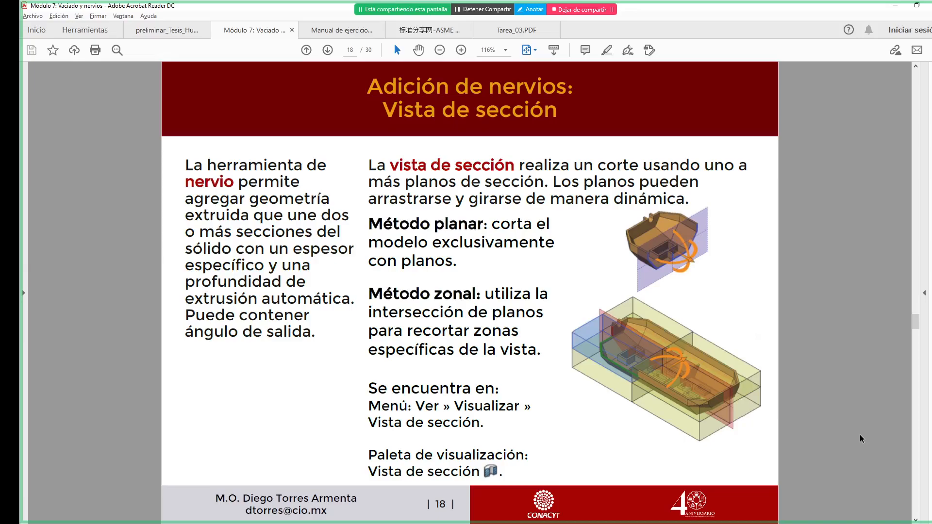
key(alt+Tab)
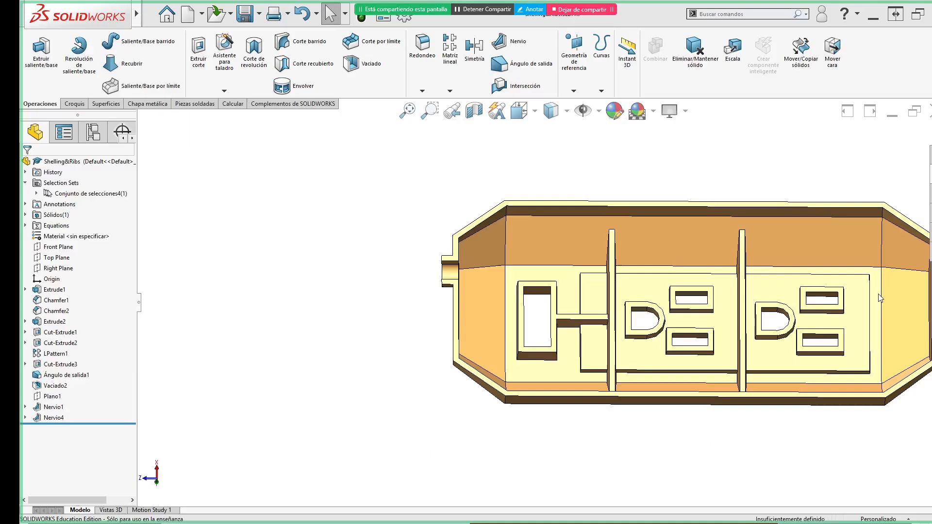
- Widen the feature tree pane and start a planar section view of the part cut by the Right Plane
key(ctrl+7)
middle_drag(719, 407, 595, 178)
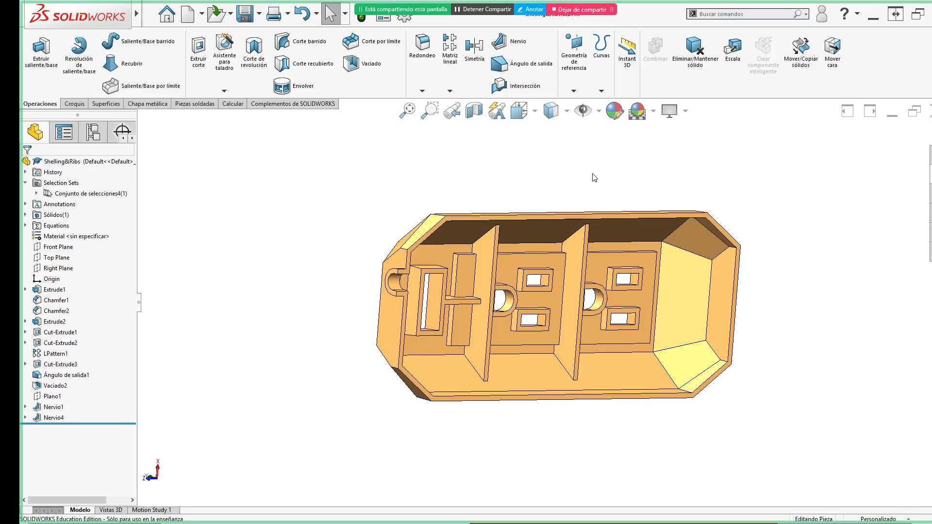
drag(139, 303, 199, 304)
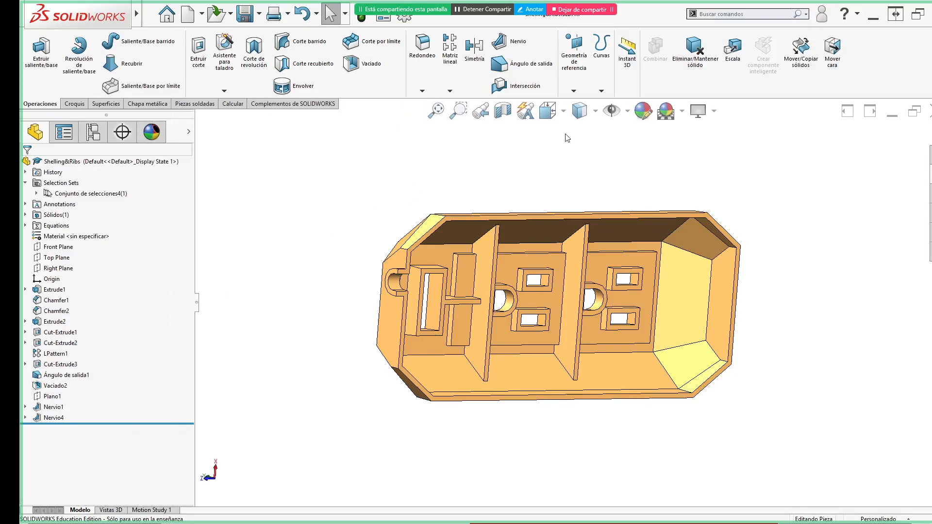
click(501, 111)
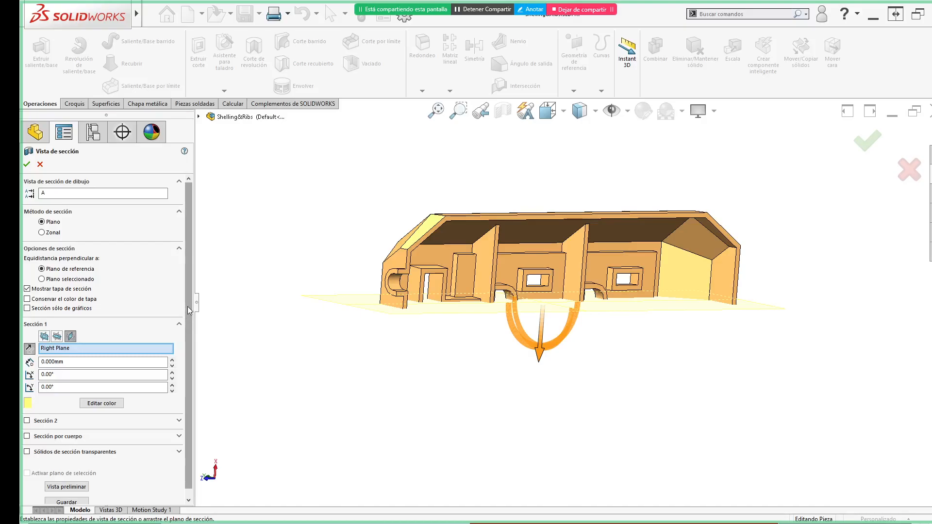
scroll(189, 310, down, 1)
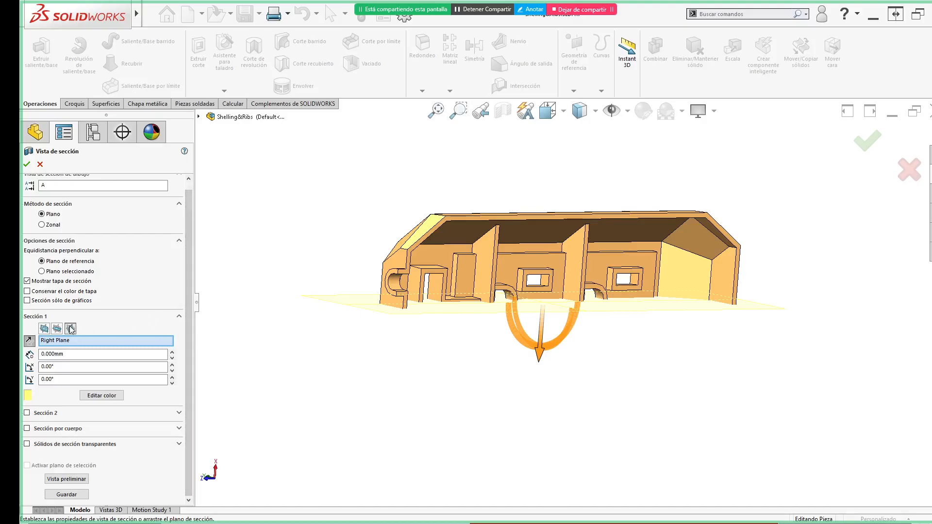
middle_drag(351, 369, 460, 373)
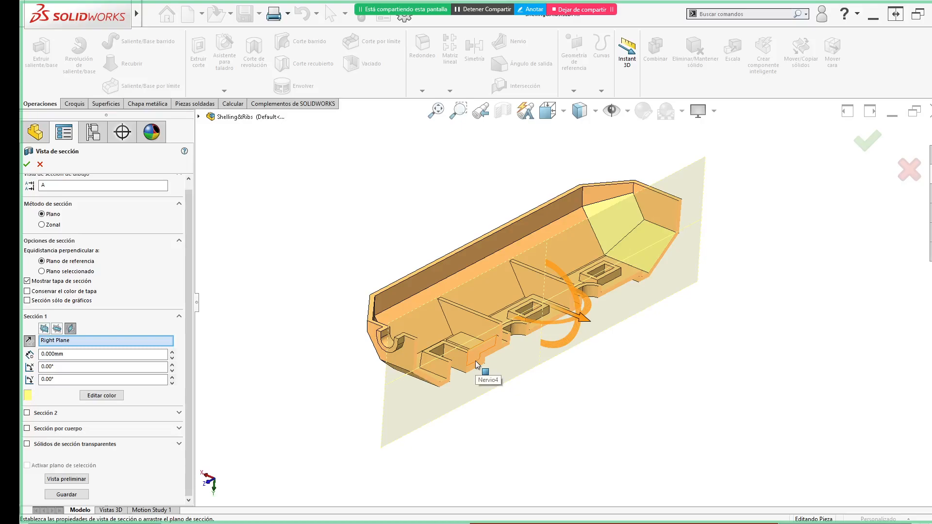
- Offset the section plane about 1.57 mm and rotate it freehand about its Y axis to about 315.6°
click(60, 368)
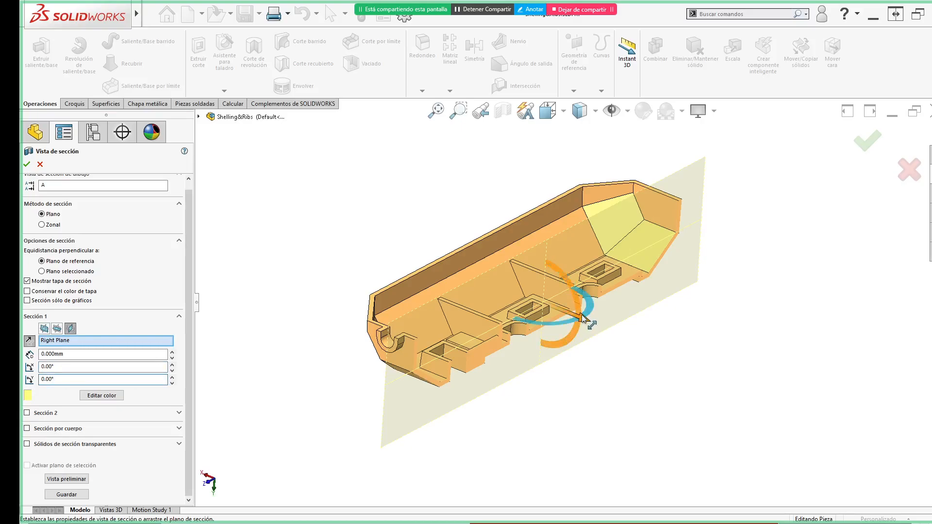
drag(587, 323, 559, 288)
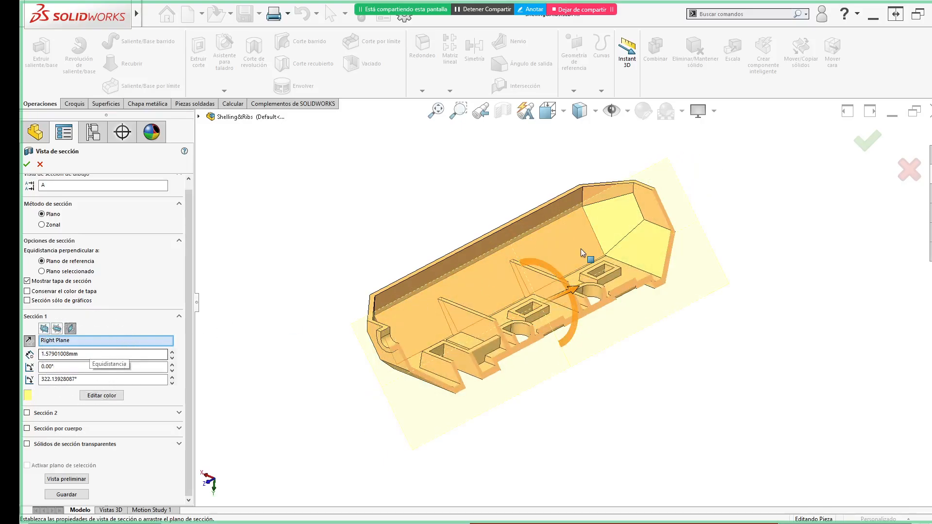
drag(552, 260, 551, 256)
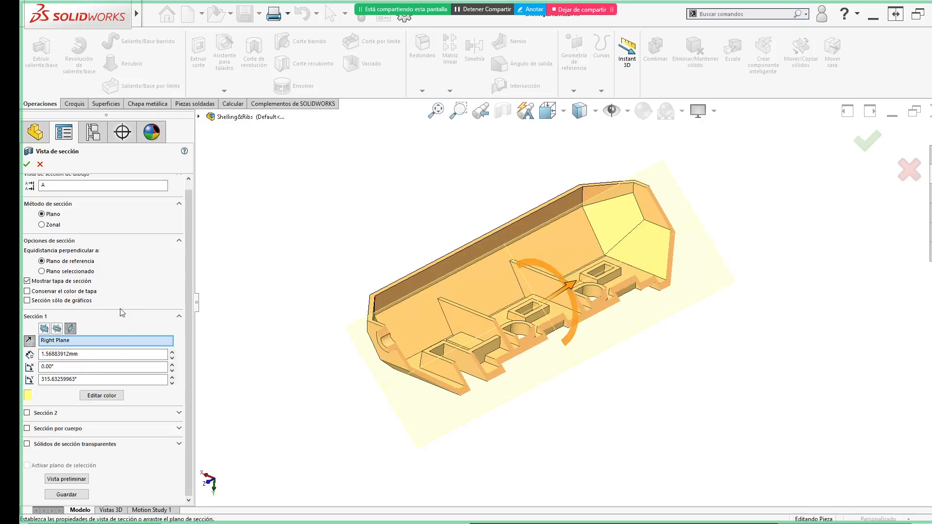
- Reset the section to the Right Plane without offset or rotation, and switch the cutting plane to the Top Plane
click(70, 329)
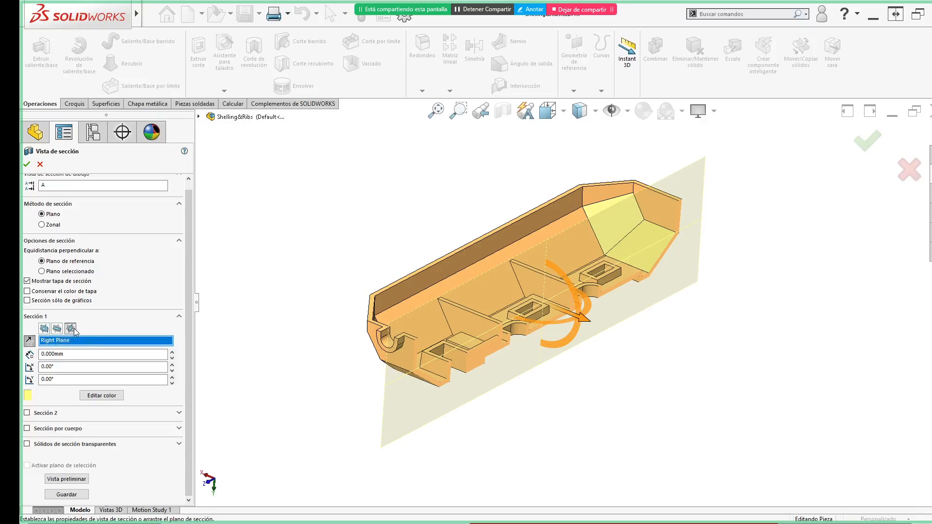
click(56, 329)
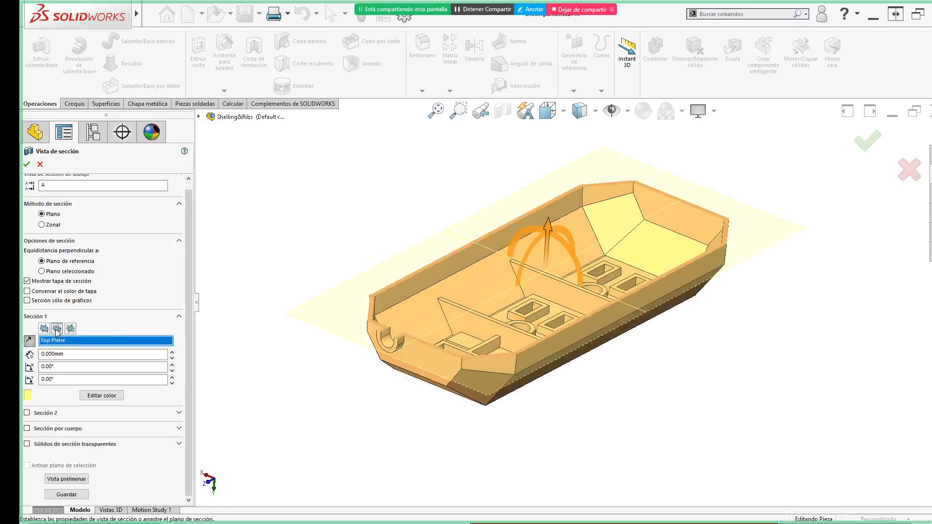
- Try cutting the section by the Right Plane, by the horizontal face of a floor block, and by a vertical face of the part
click(44, 330)
click(70, 328)
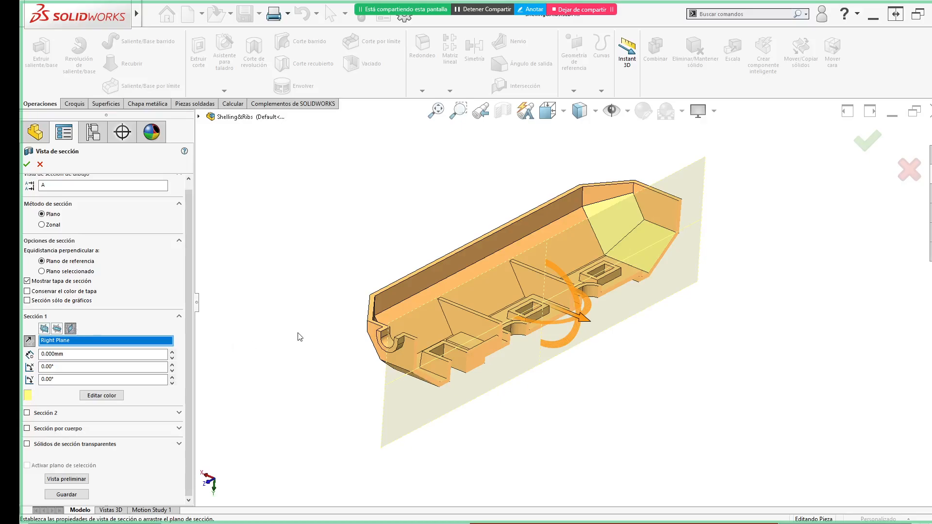
scroll(496, 349, down, 6)
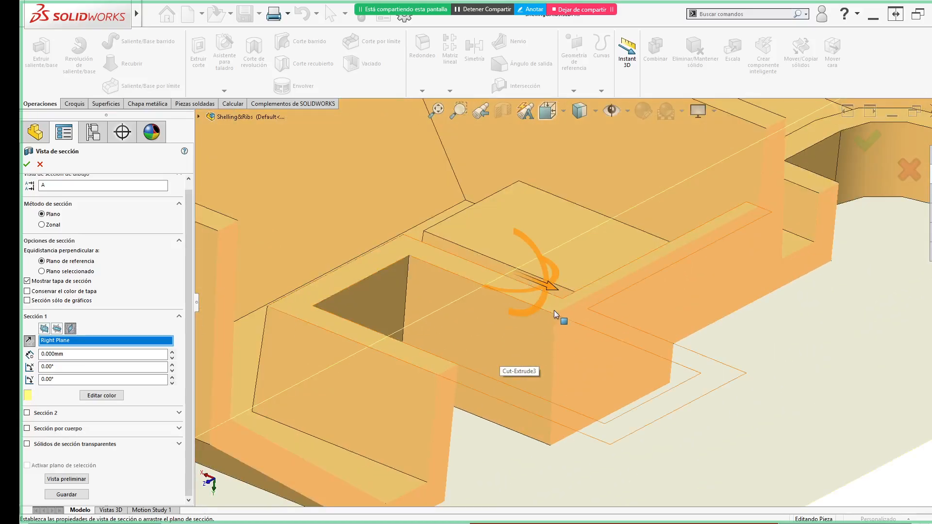
click(558, 304)
scroll(563, 305, up, 5)
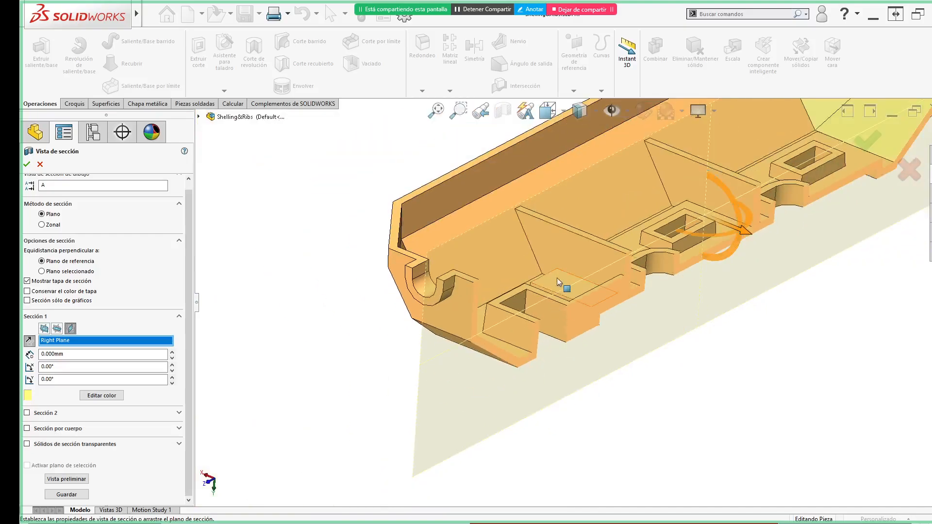
scroll(565, 304, up, 4)
scroll(700, 371, up, 2)
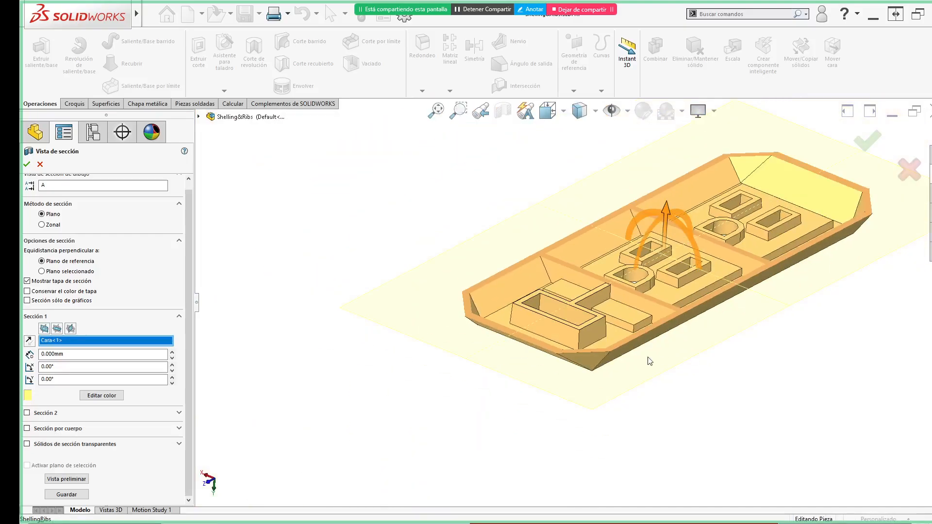
click(595, 297)
middle_drag(616, 329, 623, 383)
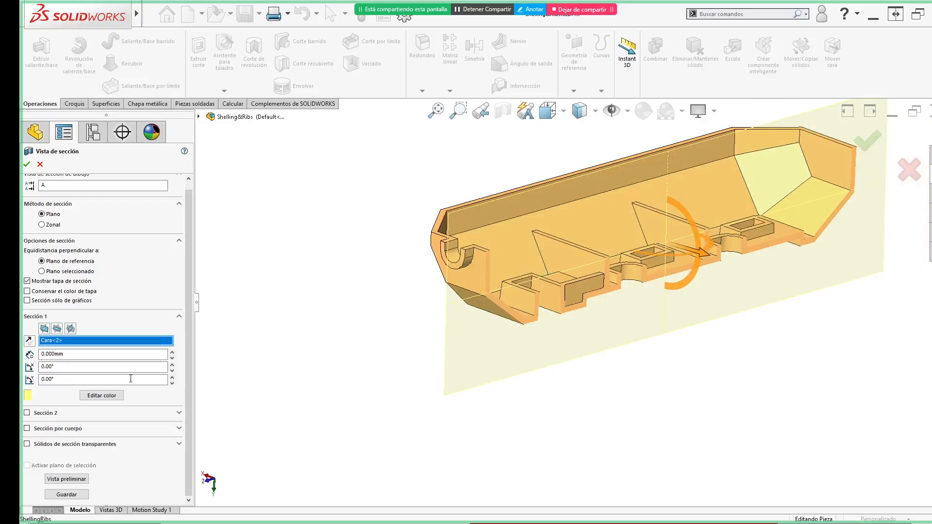
- Compare the Front Plane and Top Plane cuts, and set the first section back to the Right Plane
click(44, 329)
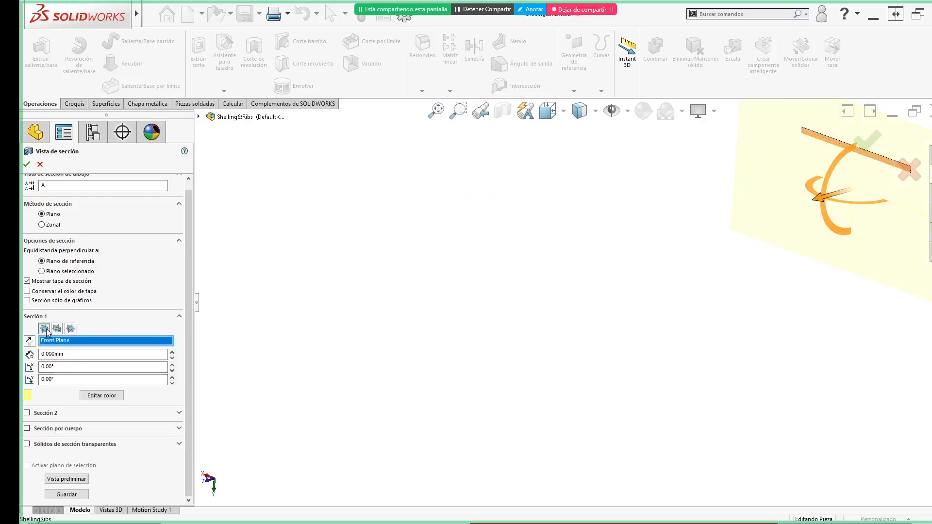
click(57, 329)
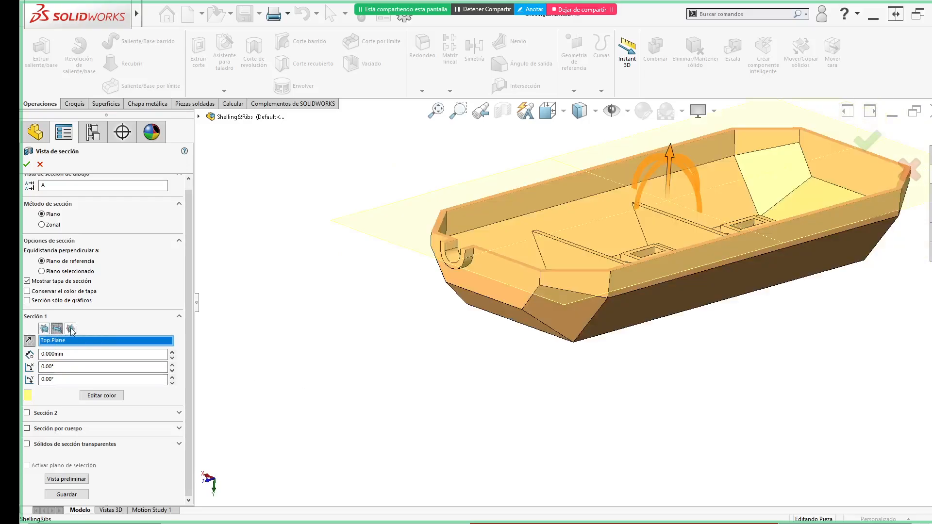
click(70, 329)
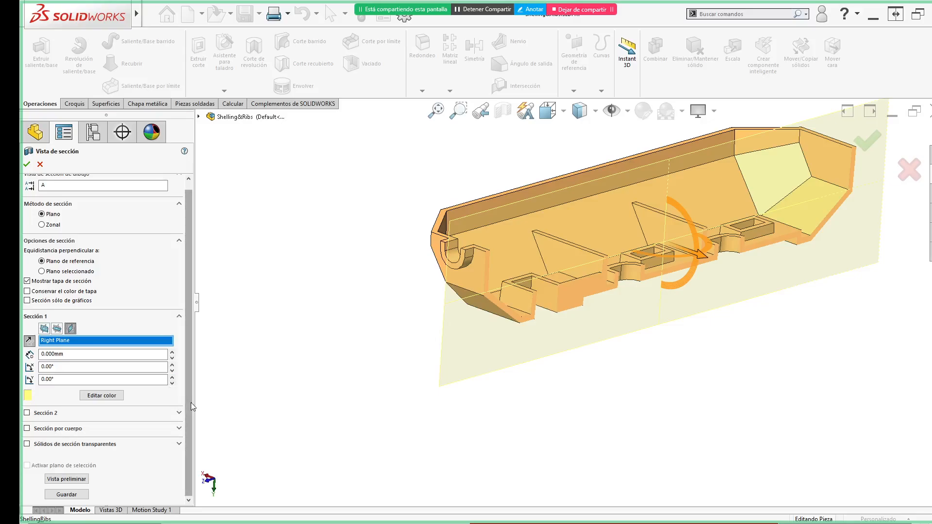
- Enable a second section, try the Top Plane, and set it to the Front Plane offset about 76 mm
click(180, 413)
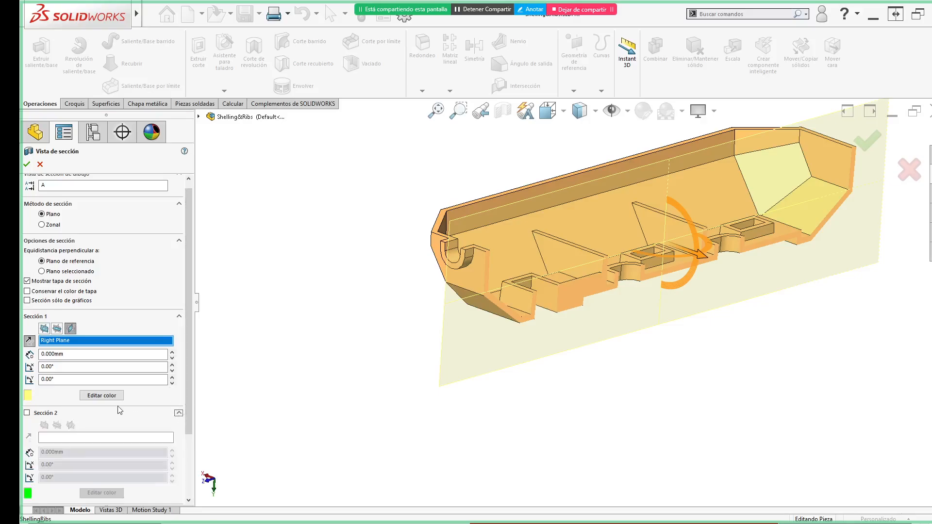
scroll(97, 403, down, 3)
click(27, 331)
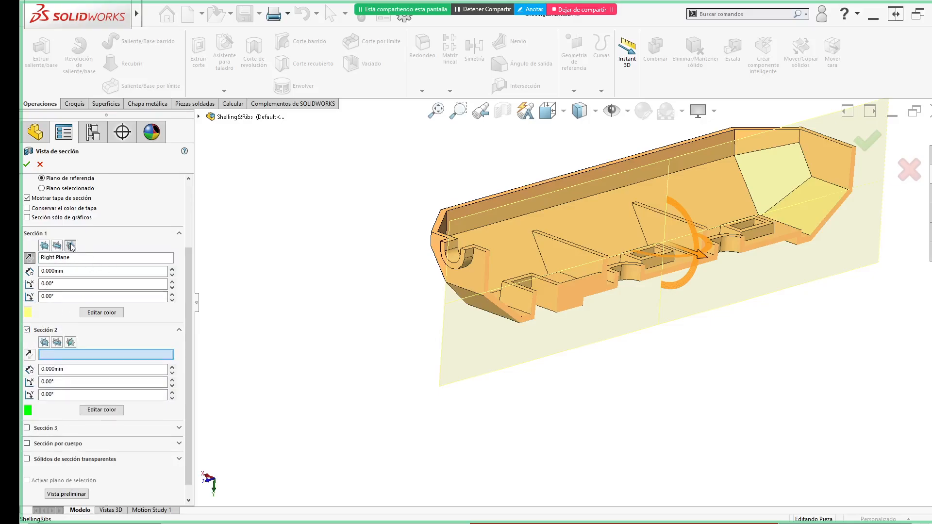
click(57, 342)
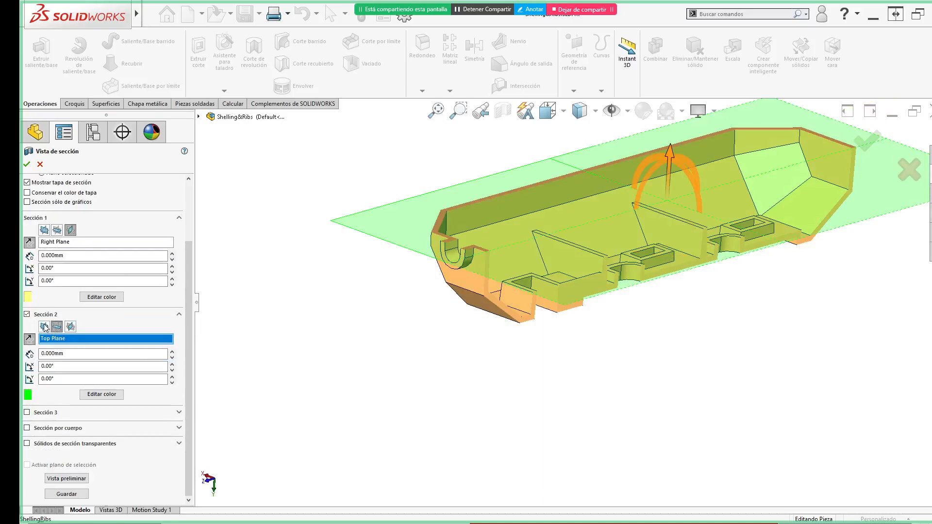
click(45, 326)
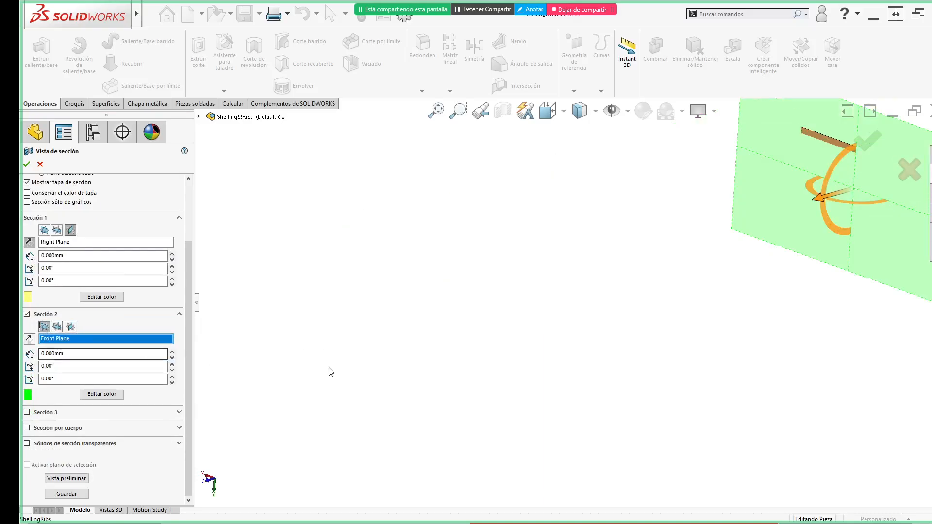
drag(677, 257, 558, 300)
middle_drag(739, 313, 590, 392)
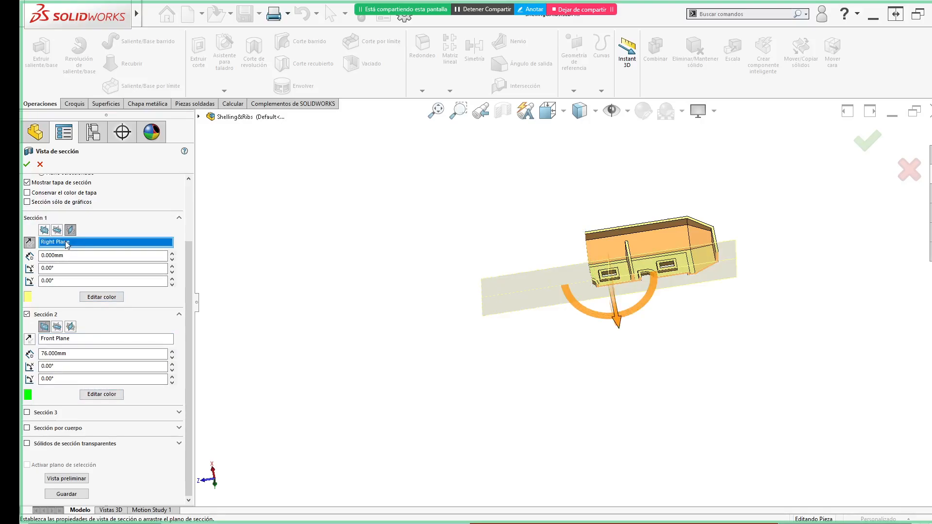
- Compare the positions of the two section planes by activating the Right Plane and Front Plane references in turn
click(84, 339)
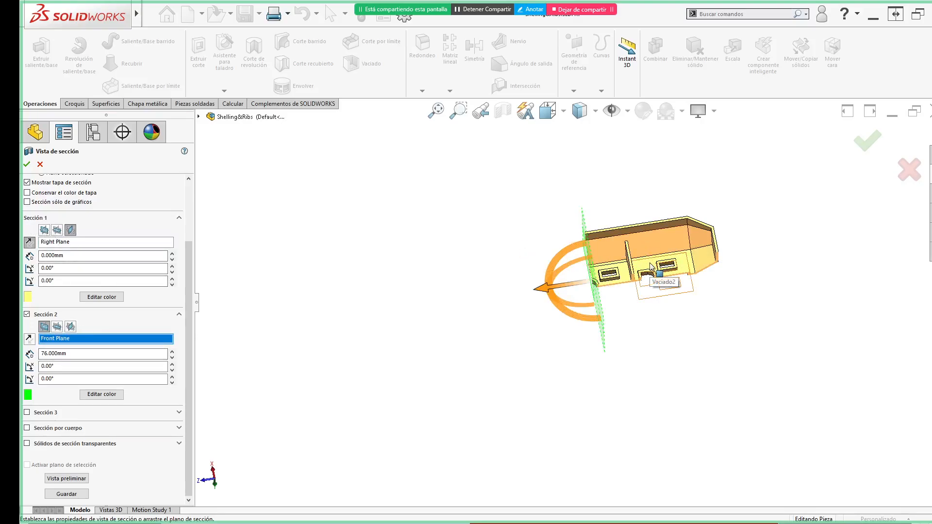
middle_drag(431, 309, 439, 289)
click(64, 242)
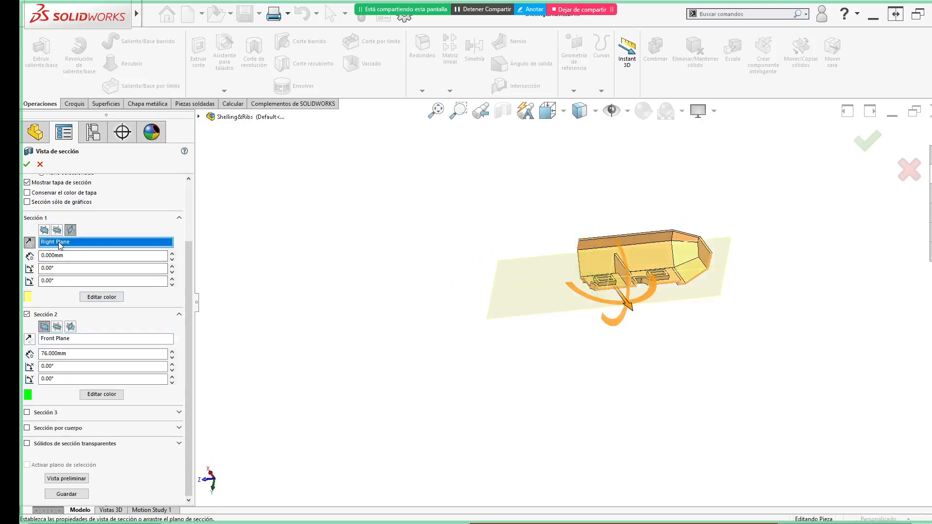
click(63, 340)
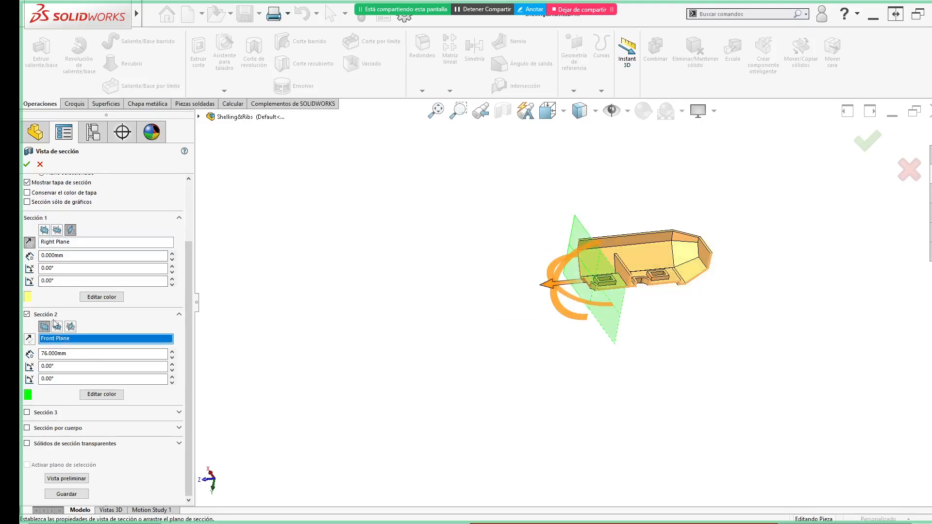
- Change the second section's reference to the Right Plane and offset it about -19 mm from the part's centre
click(71, 327)
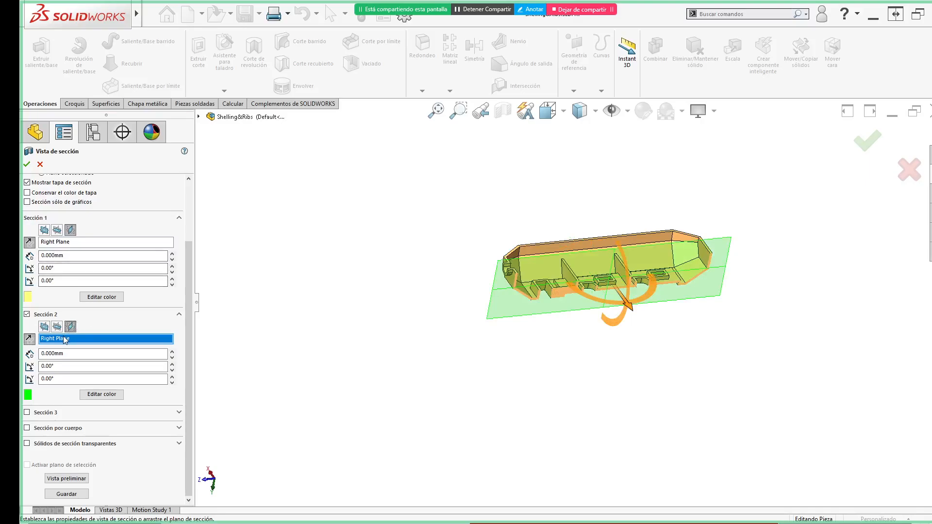
middle_drag(452, 319, 501, 379)
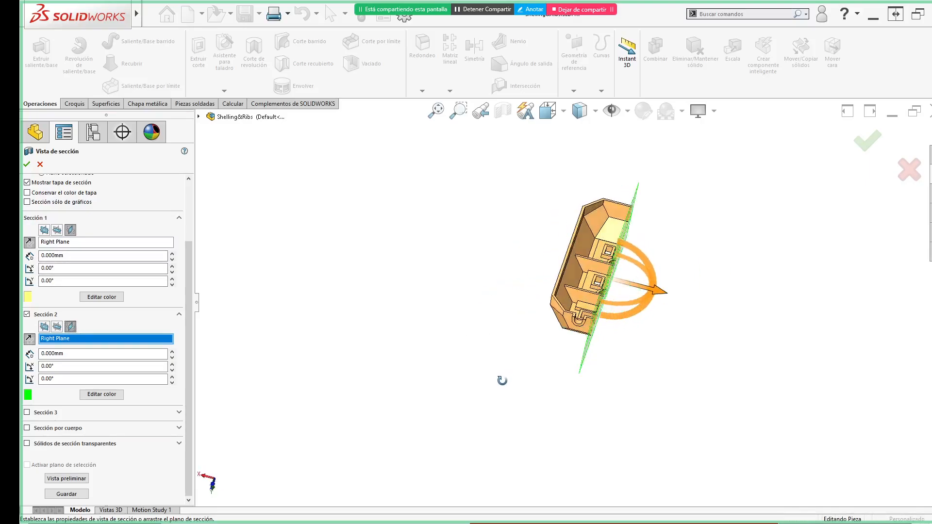
drag(659, 295, 702, 310)
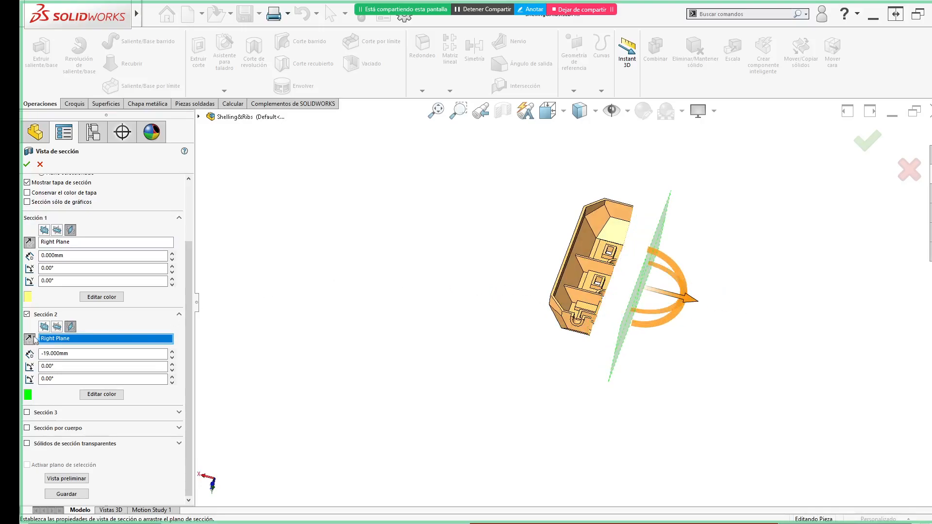
- Reverse the cut direction of the first section, and try reversing the second section before restoring its direction
click(29, 243)
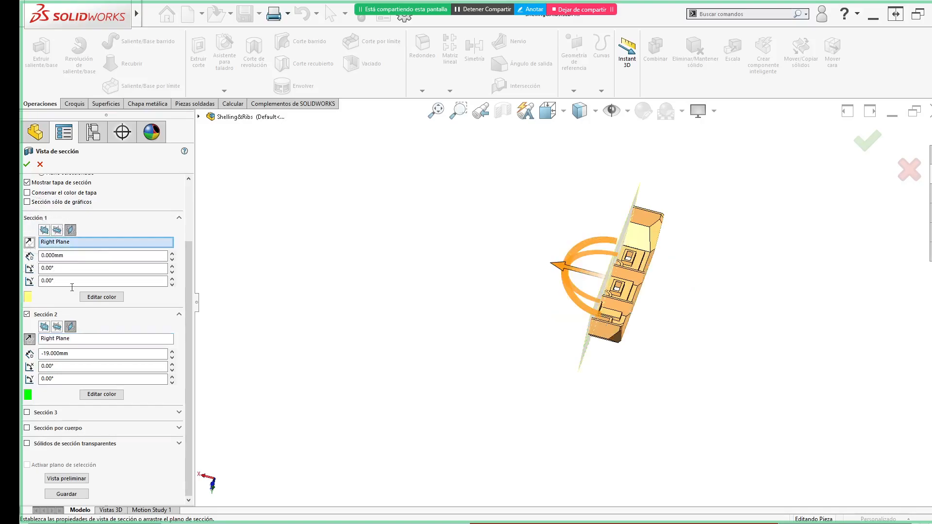
middle_drag(612, 384, 569, 315)
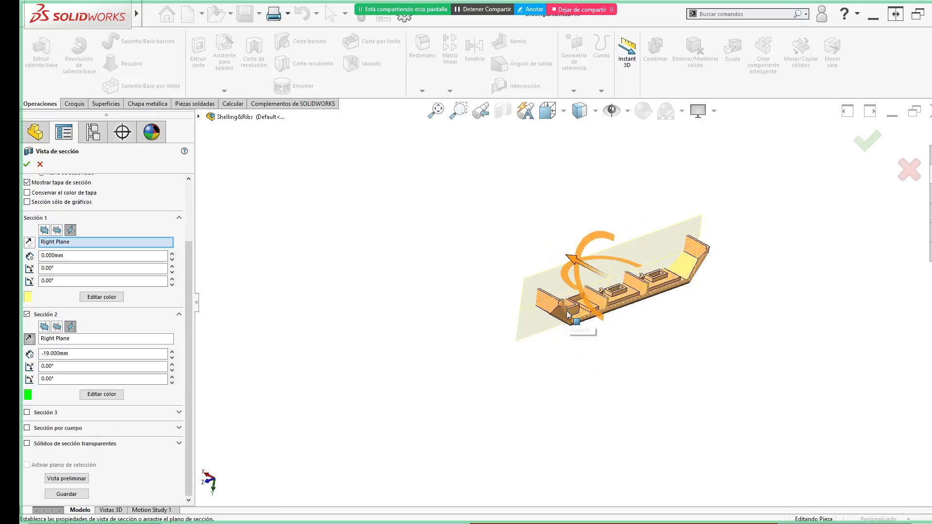
click(30, 246)
click(29, 339)
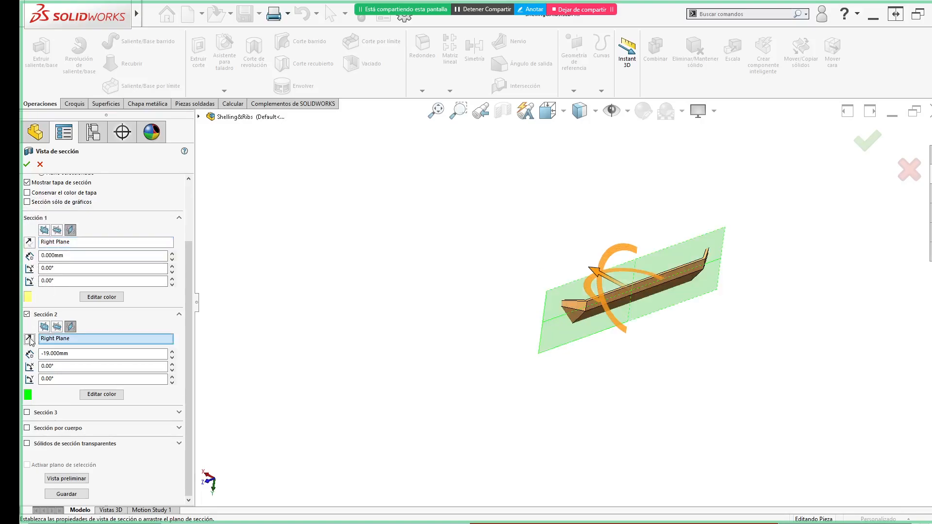
click(29, 339)
click(30, 340)
click(30, 343)
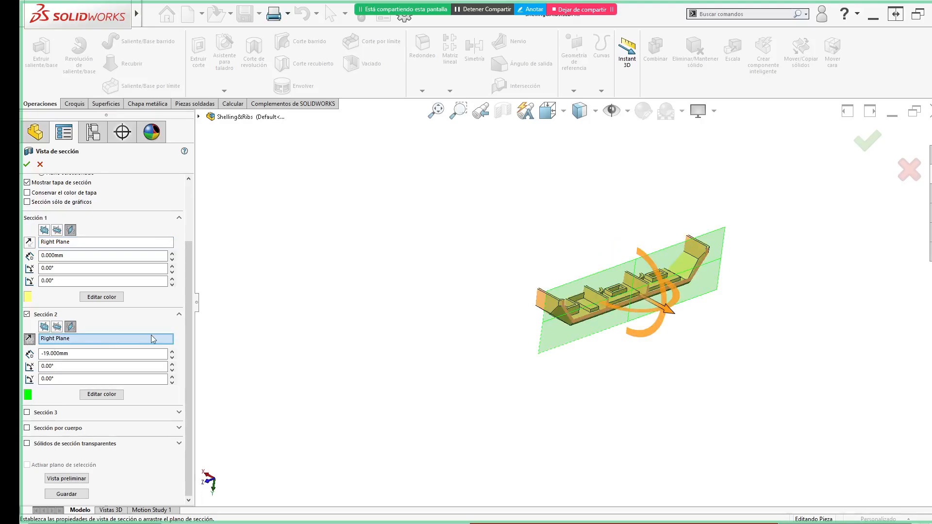
- Add a third section on the Front Plane offset about 58 mm and apply the section view
click(178, 413)
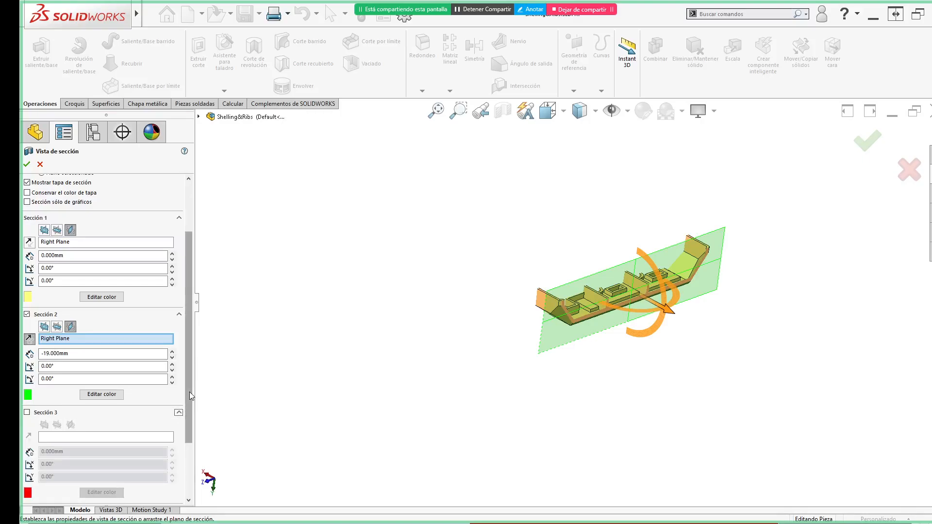
drag(189, 392, 188, 427)
click(103, 382)
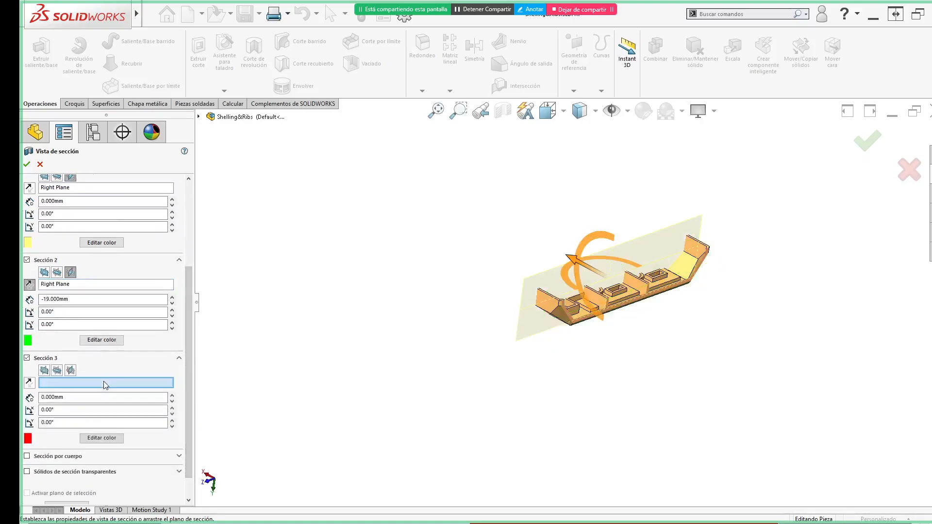
click(45, 370)
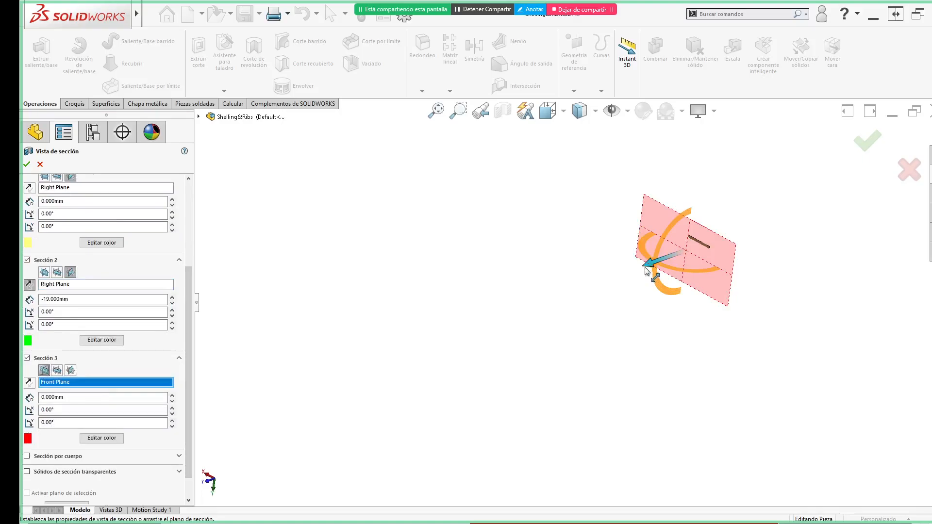
drag(647, 271, 580, 299)
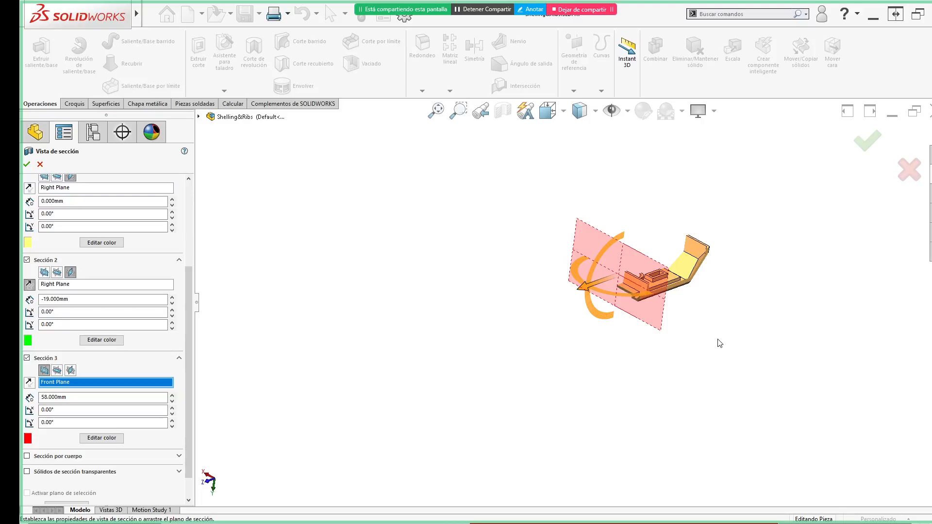
click(868, 141)
- Examine the cut profile of the walls, floor pockets and ribs in the sectioned part
mouse_move(564, 353)
middle_down()
mouse_move(587, 313)
mouse_move(651, 322)
mouse_move(555, 325)
mouse_move(565, 342)
middle_up()
middle_drag(578, 296, 771, 376)
scroll(585, 311, down, 5)
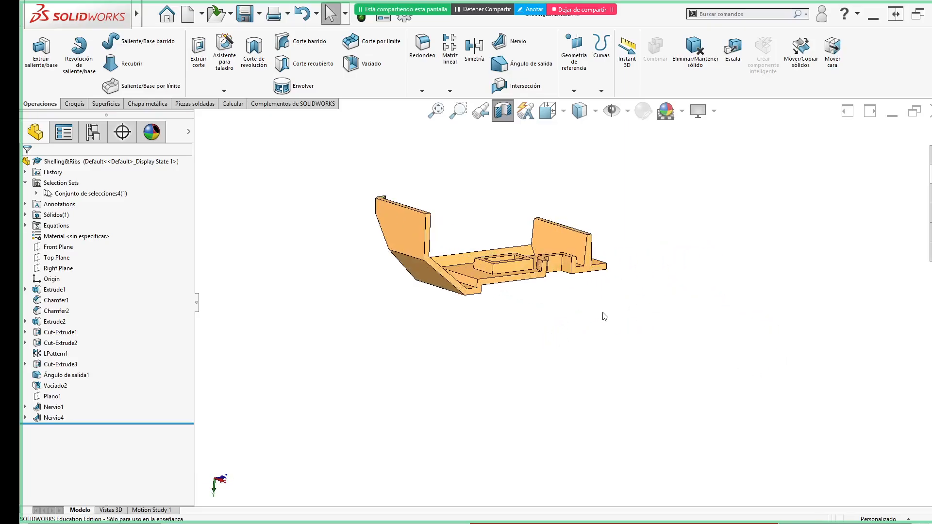
middle_drag(531, 308, 512, 330)
scroll(515, 309, down, 5)
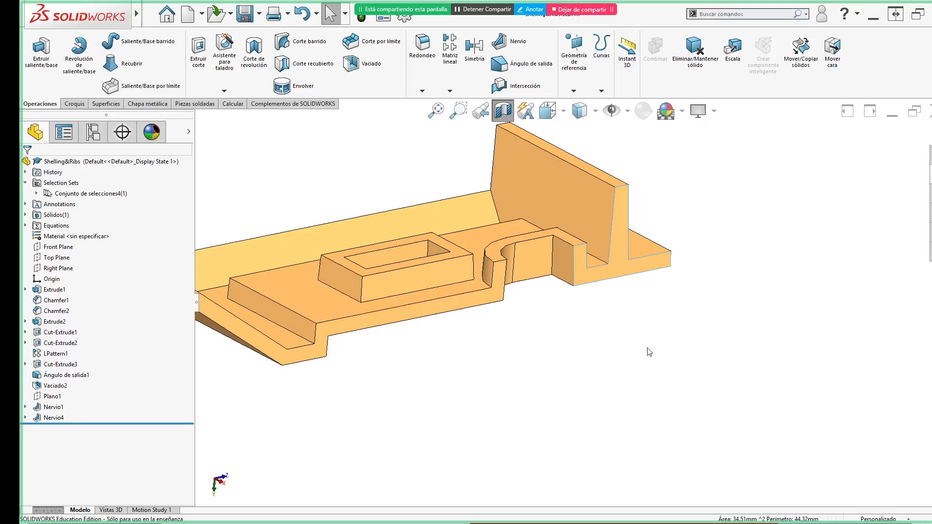
scroll(622, 381, up, 3)
scroll(479, 330, down, 3)
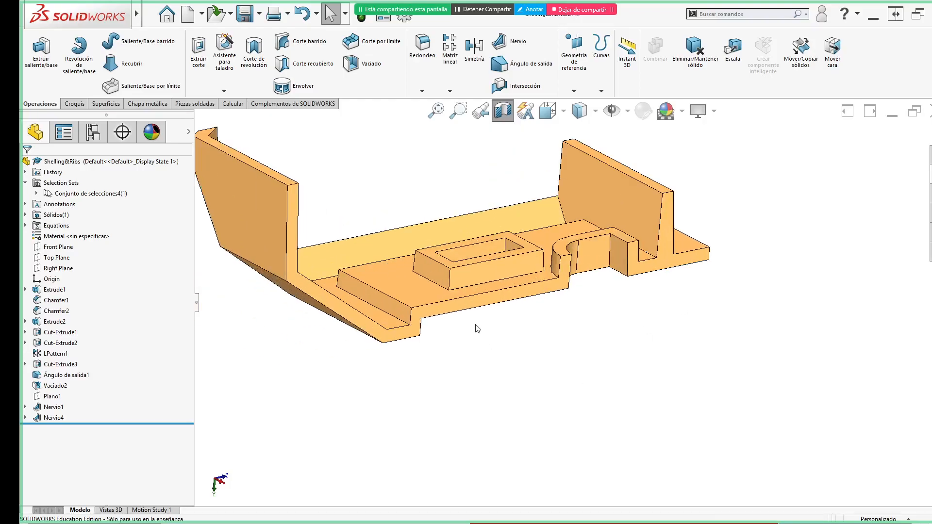
click(434, 309)
click(422, 318)
click(458, 337)
- Start a sketch on the Right Plane of the sectioned part and activate the Line tool
scroll(479, 337, up, 2)
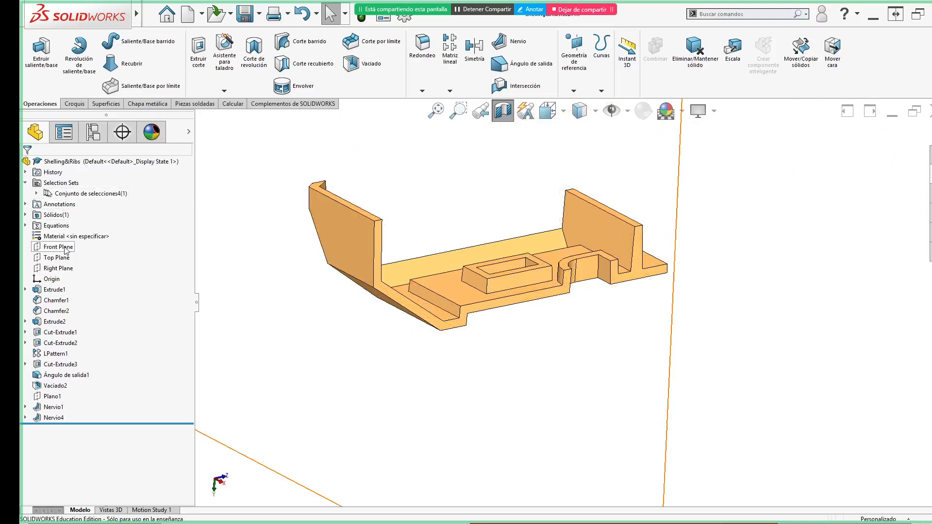
scroll(333, 294, up, 5)
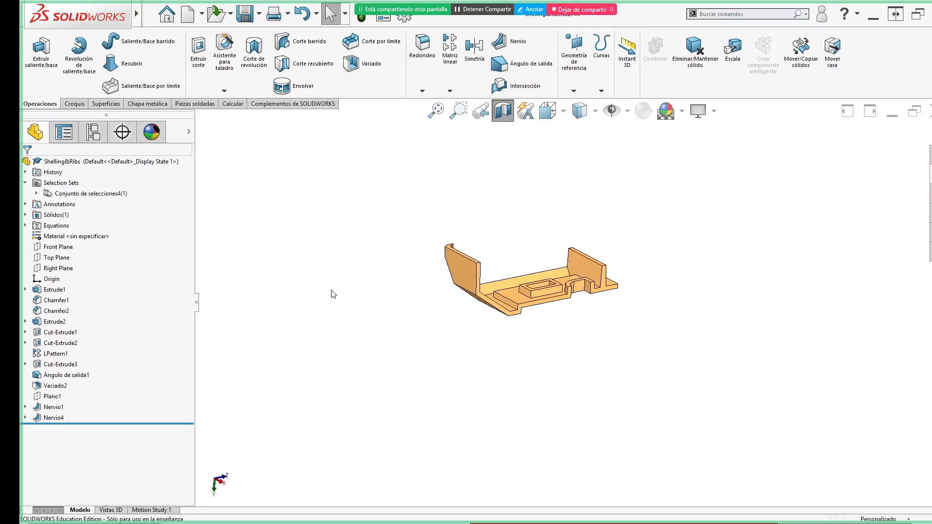
click(52, 269)
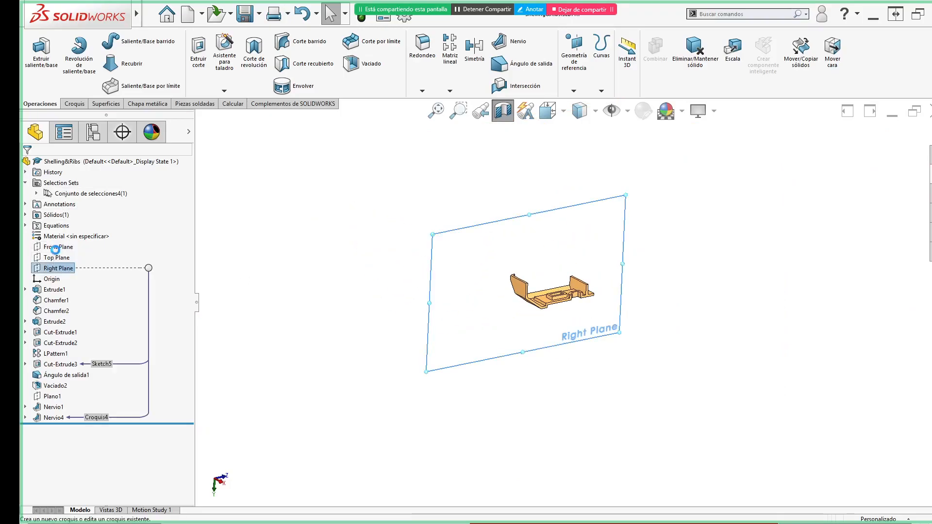
click(60, 250)
scroll(450, 310, down, 3)
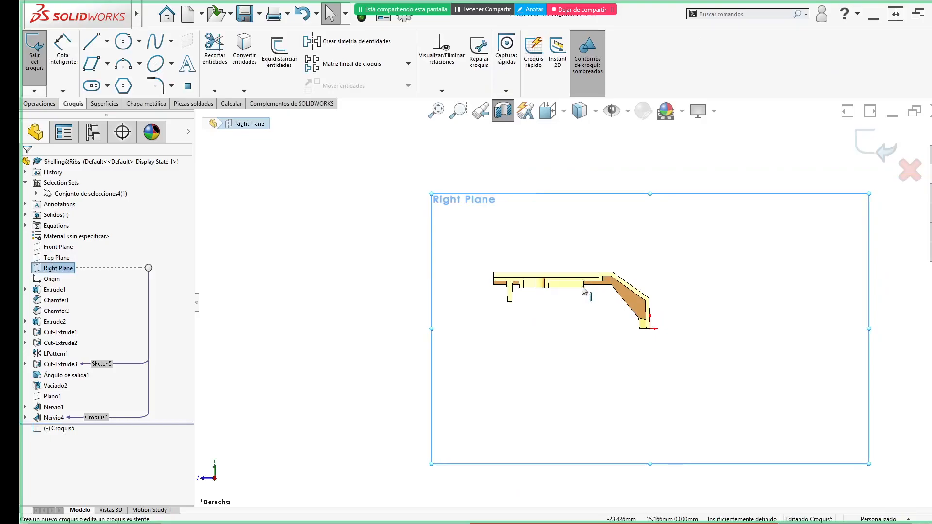
click(91, 41)
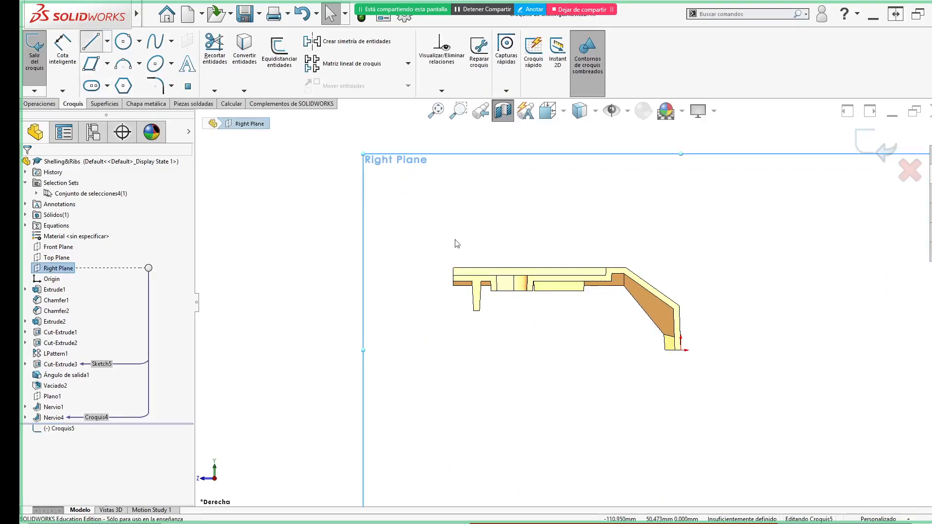
- Check the line's snap points along the sectioned profile, leave the empty sketch and return to an isometric view
scroll(466, 269, down, 3)
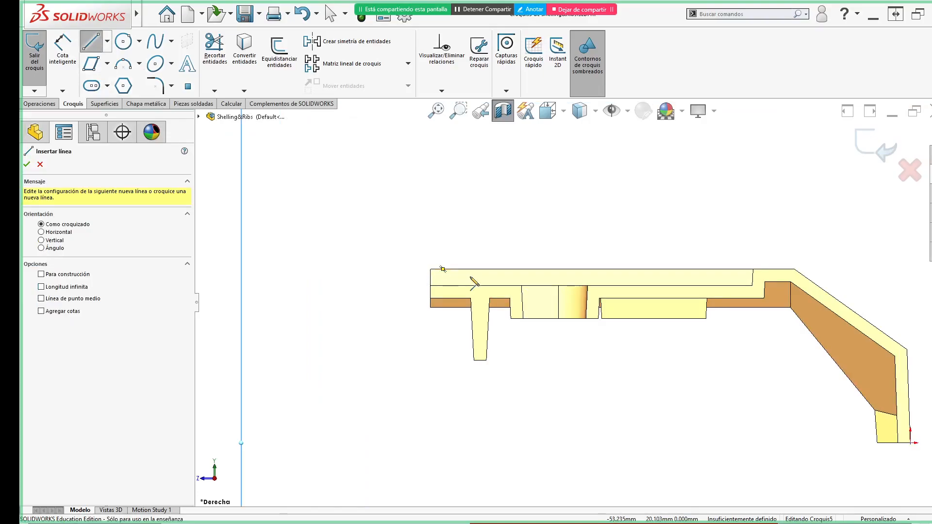
scroll(443, 270, down, 3)
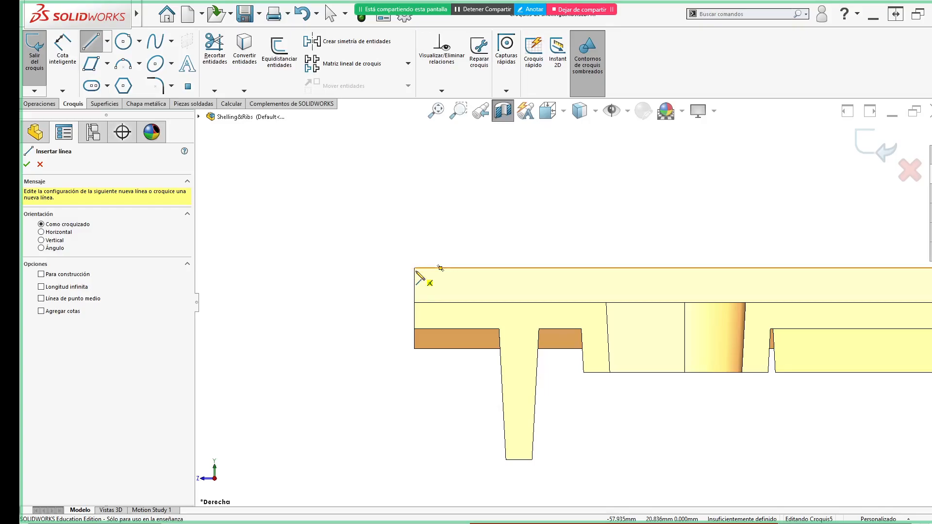
scroll(609, 287, up, 3)
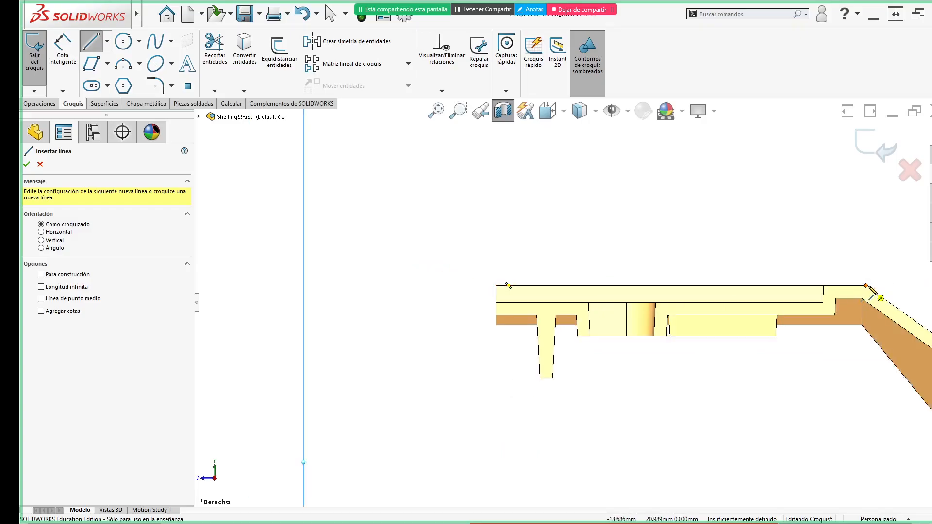
scroll(855, 300, up, 2)
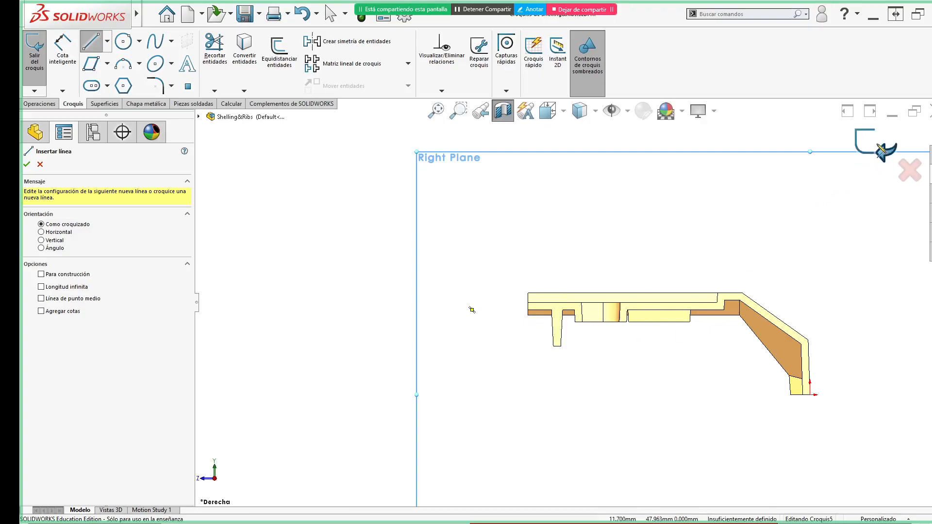
click(867, 142)
right_drag(721, 222, 811, 174)
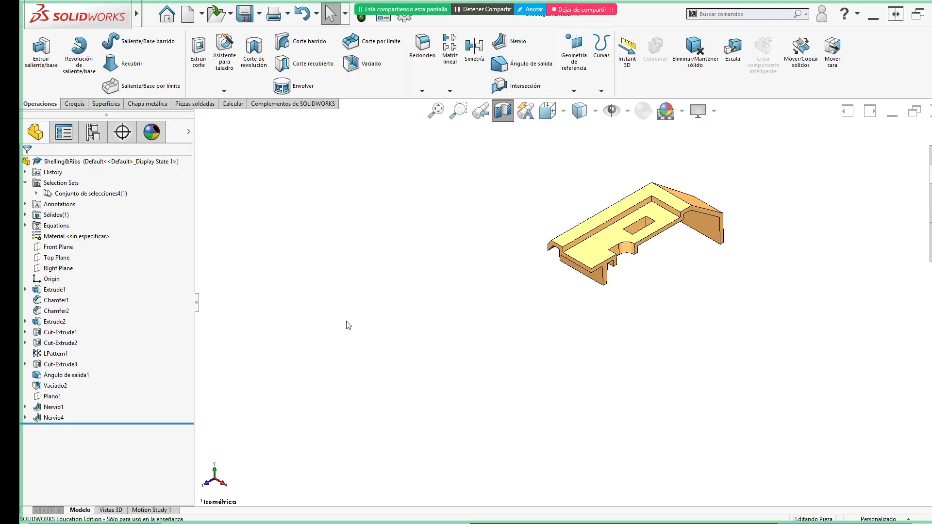
- Consult the "Vista de sección" slide in Adobe Acrobat Reader, return to SOLIDWORKS and turn off the section view
key(alt+Tab)
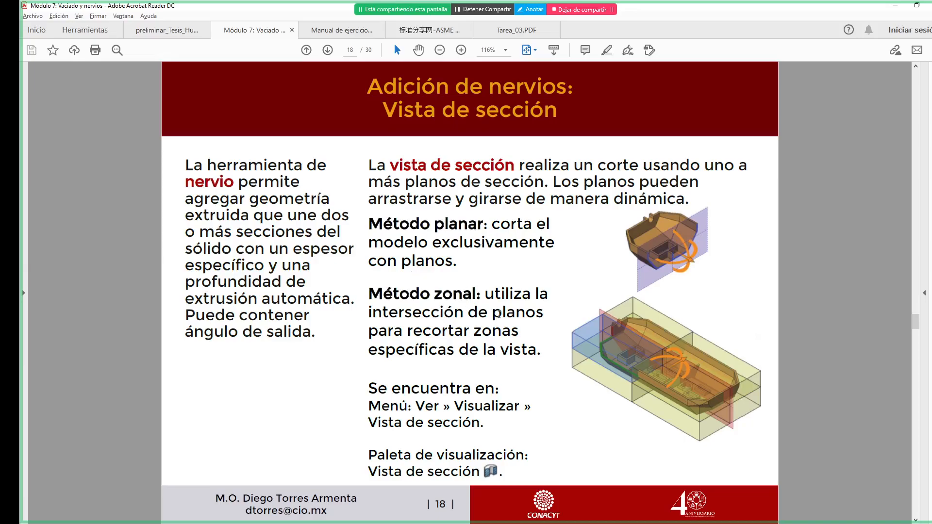
key(alt+Tab)
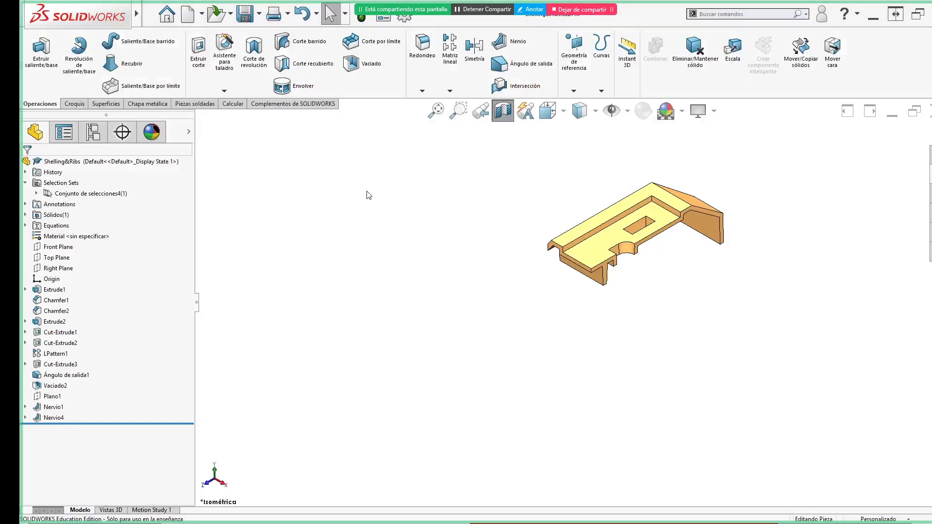
click(501, 113)
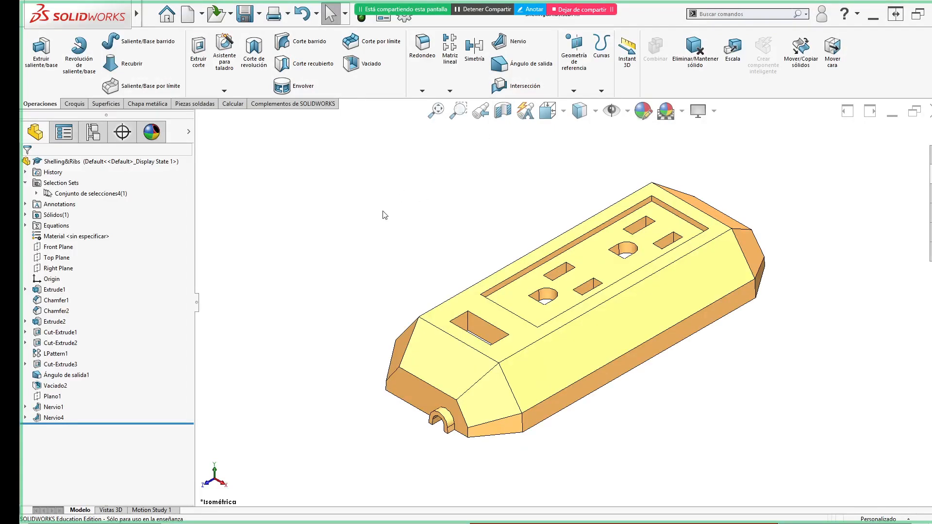
- Set up a zonal section view using only the first section, on the Right Plane with a 1 mm offset
click(503, 111)
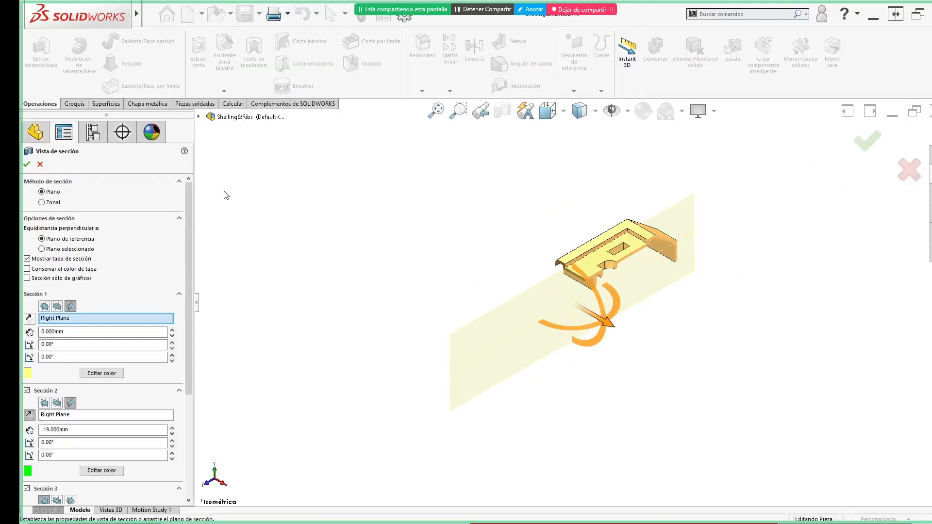
click(42, 203)
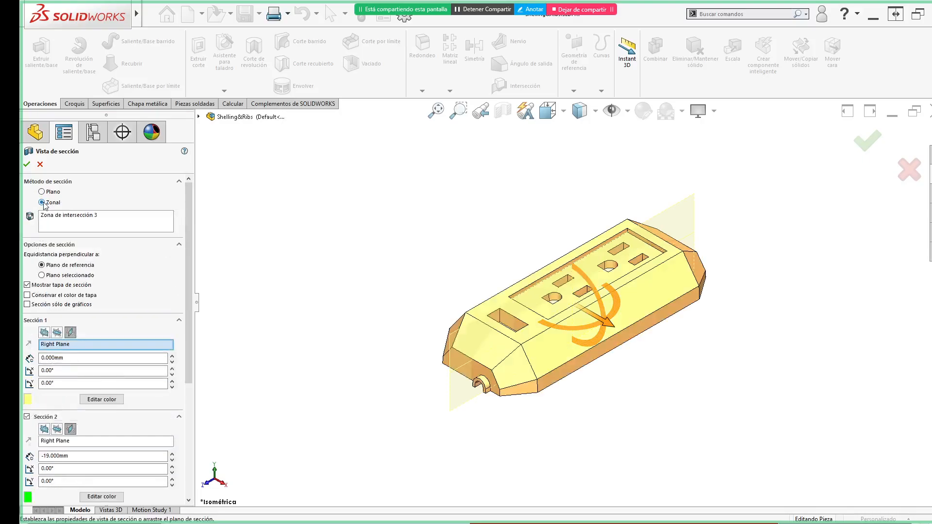
click(80, 216)
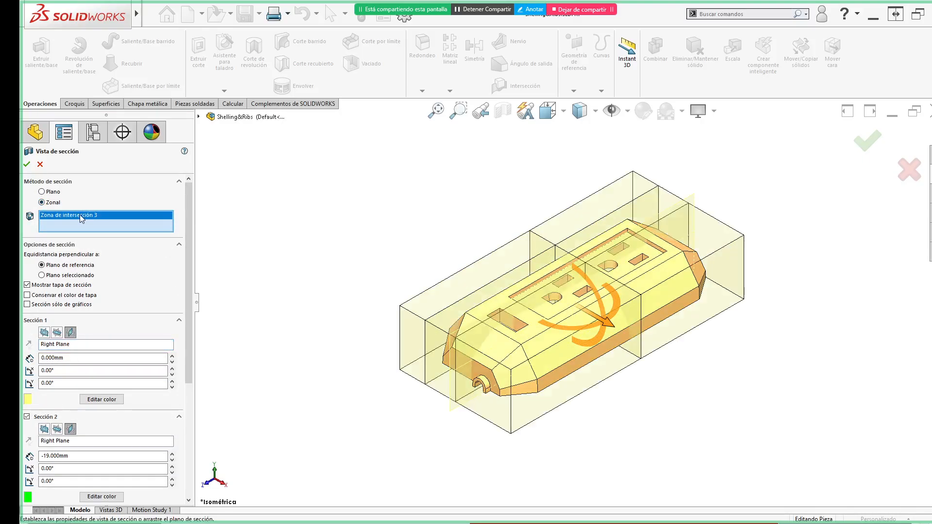
drag(187, 283, 190, 337)
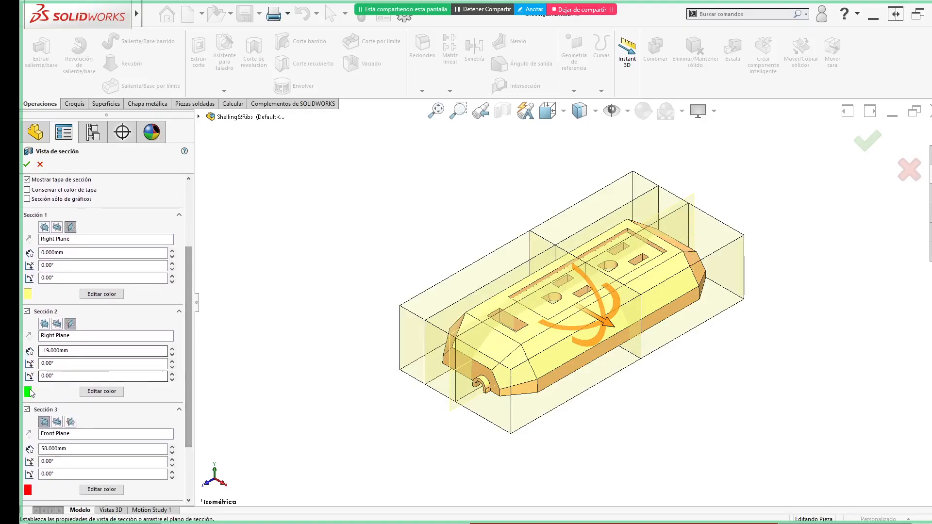
click(27, 410)
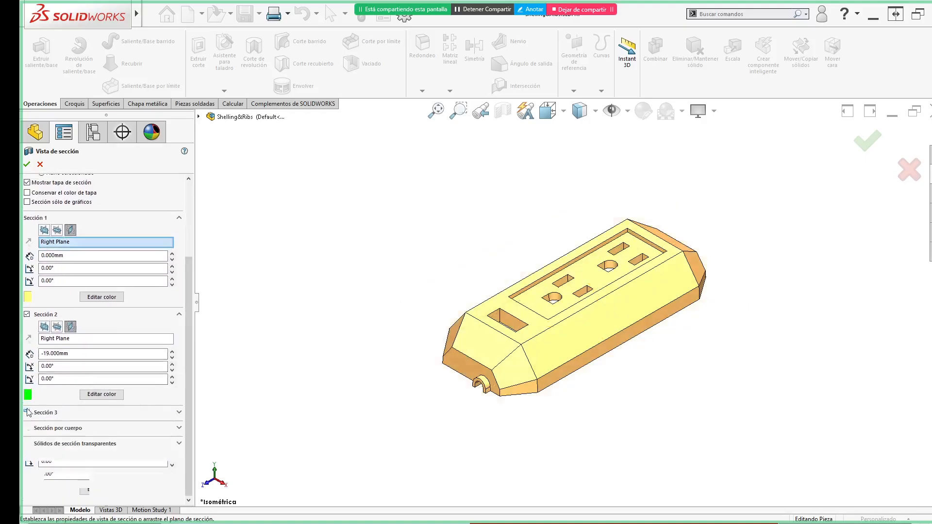
click(27, 314)
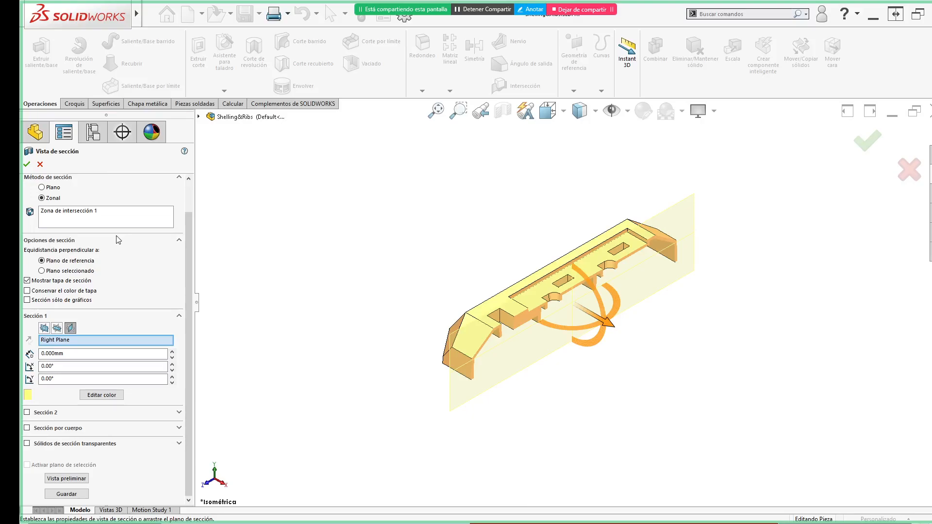
mouse_move(622, 326)
mouse_down()
mouse_move(647, 339)
mouse_move(607, 328)
mouse_move(620, 336)
mouse_up()
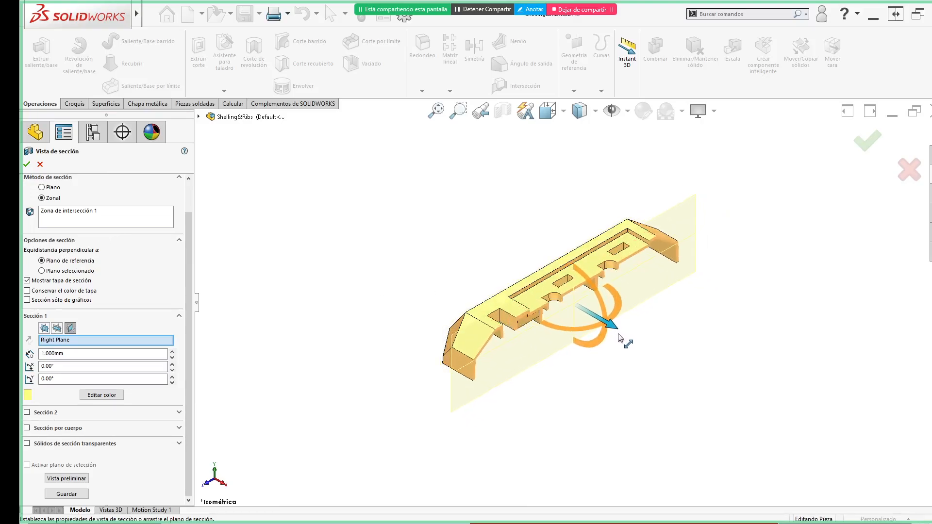
- Enable the second section on the Front Plane and offset it 74 mm
click(61, 412)
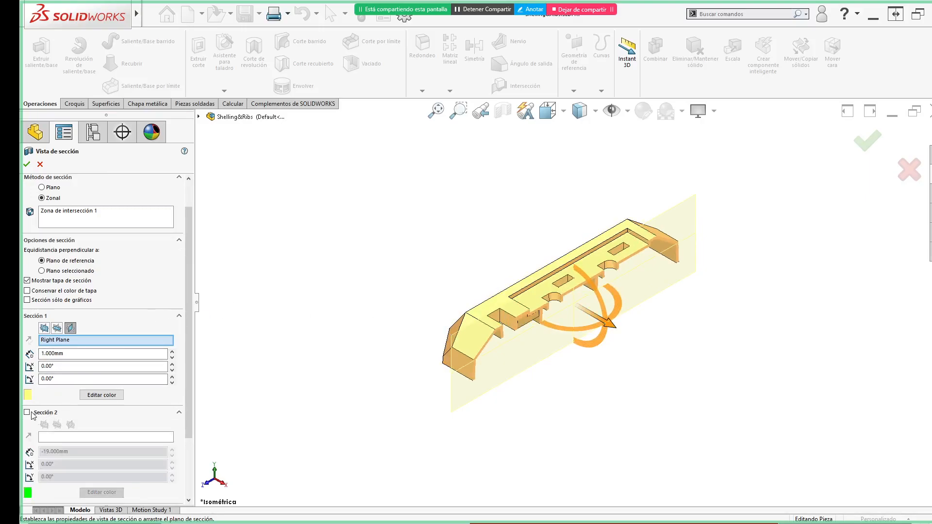
click(27, 414)
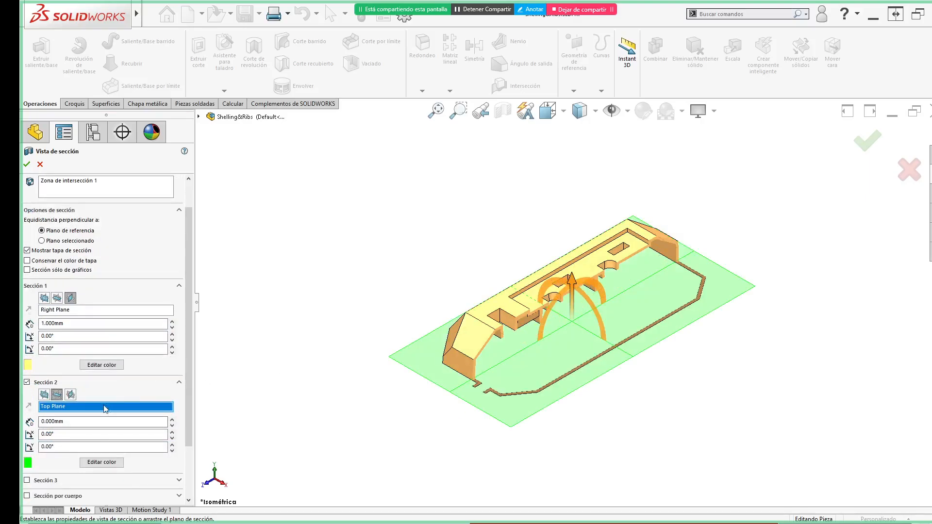
click(44, 395)
drag(651, 271, 505, 317)
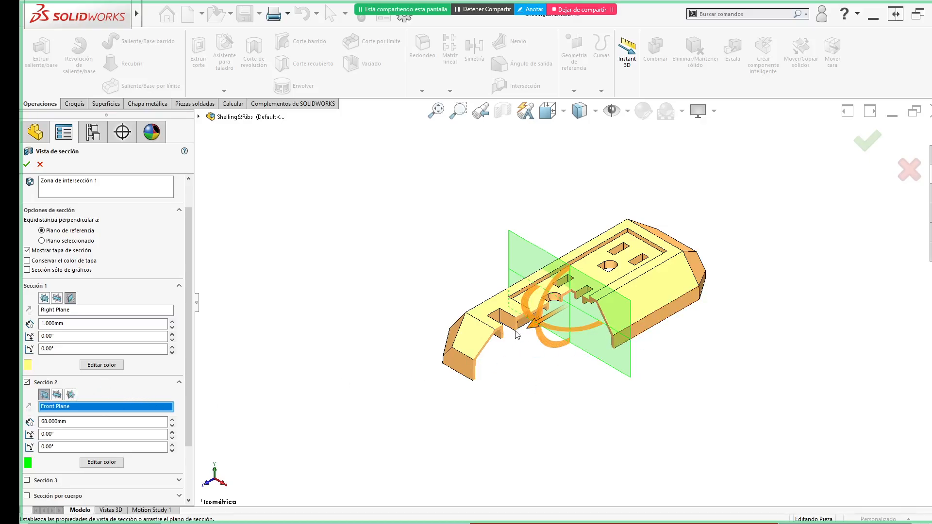
mouse_move(532, 326)
mouse_down()
mouse_move(575, 302)
mouse_move(522, 332)
mouse_up()
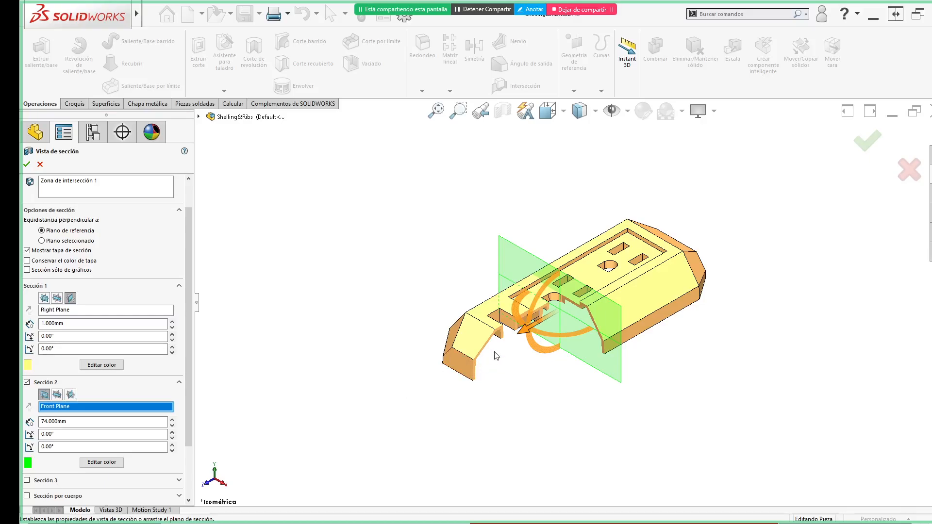
- Compare the two section planes and change the second section to the Right Plane with a -6 mm offset
click(62, 311)
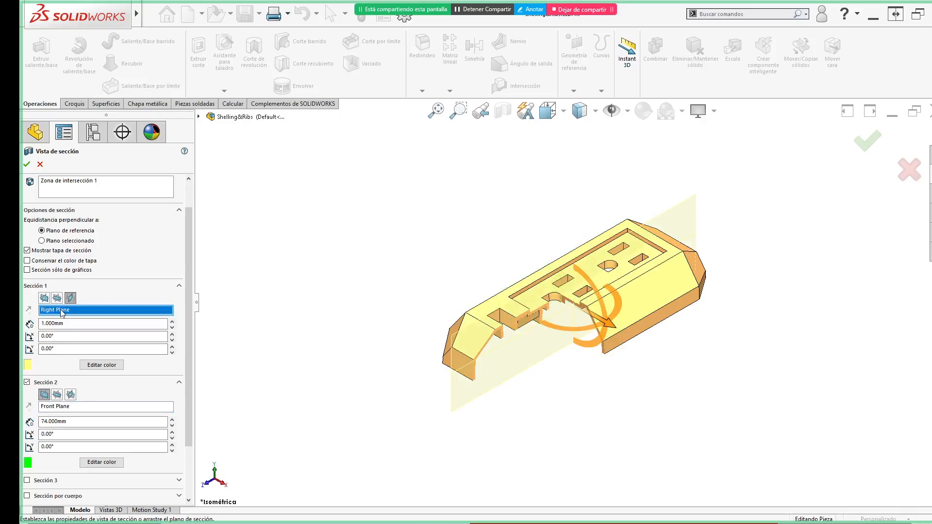
click(85, 407)
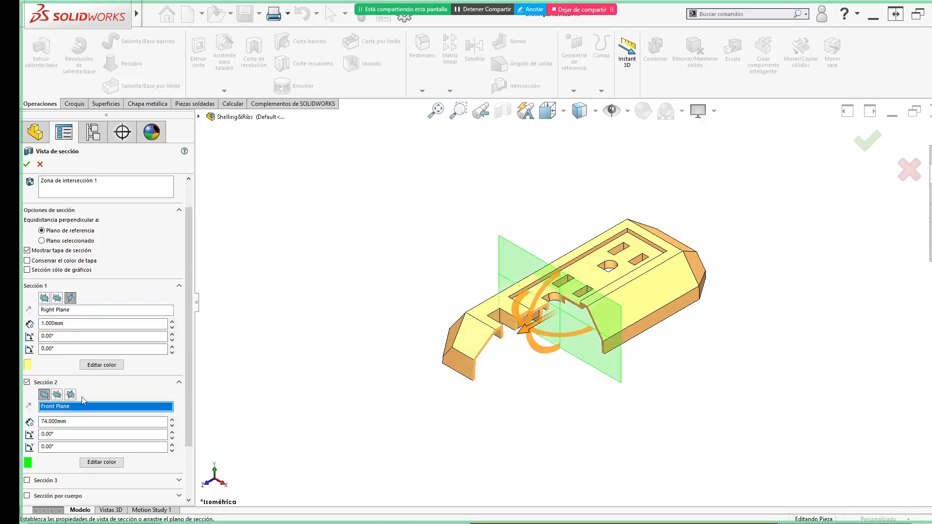
click(71, 394)
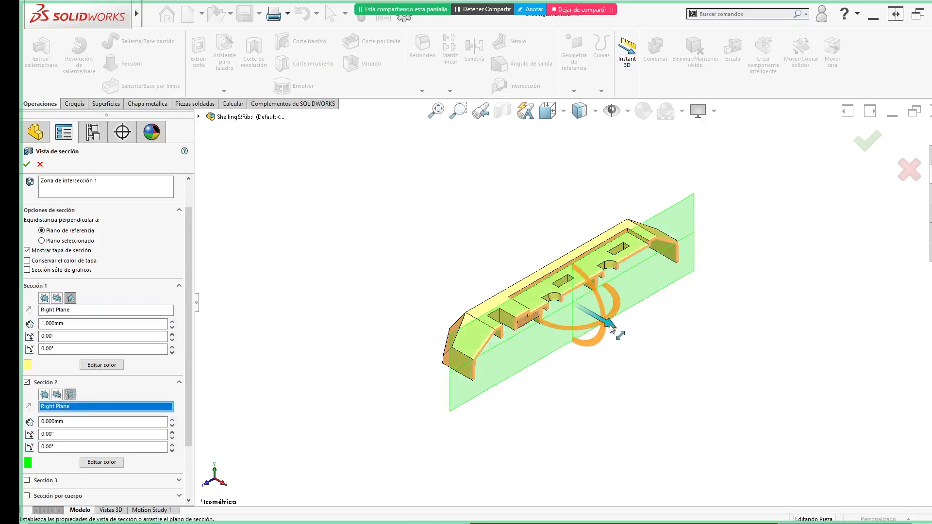
drag(630, 341, 622, 309)
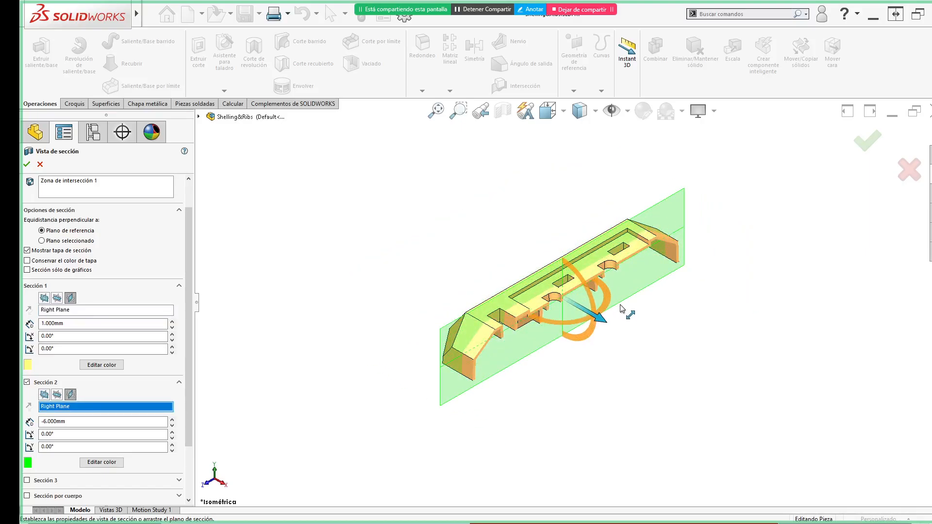
- Change the second section to the Top Plane with a 12 mm offset and apply the zonal section view
click(57, 395)
drag(574, 284, 576, 242)
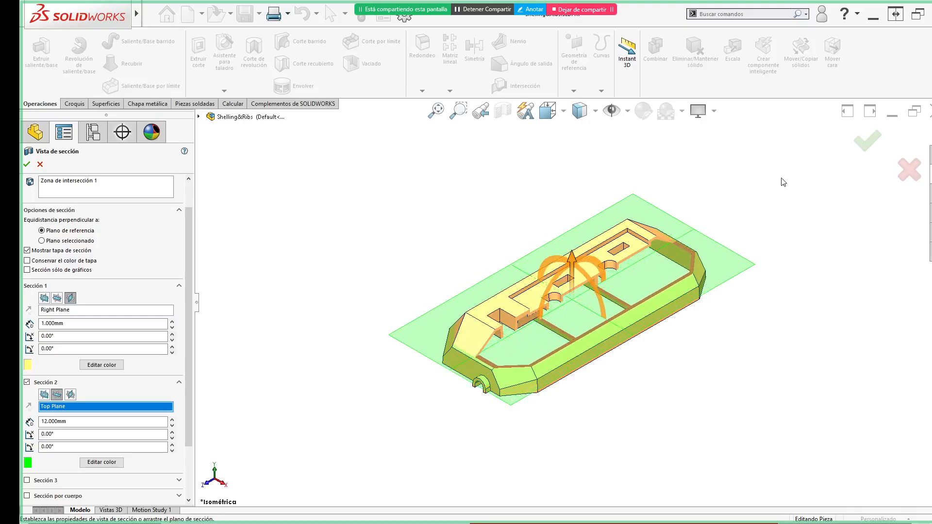
click(869, 143)
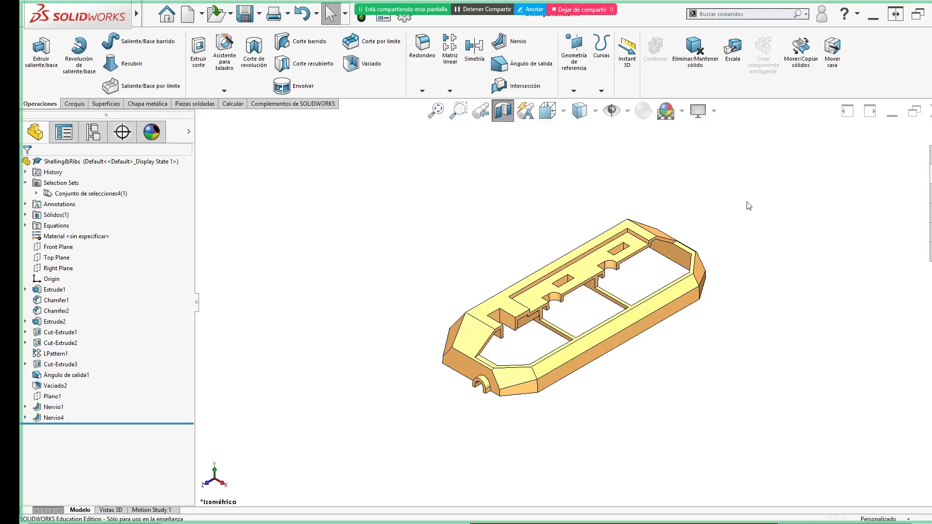
key(f)
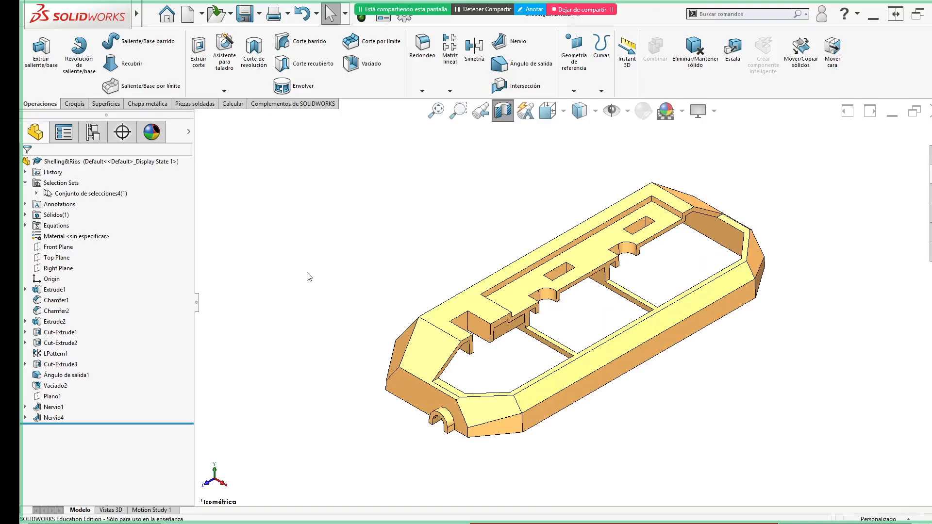
- Review the zonal section settings, and read the "Convertir entidades" slide in Adobe Acrobat Reader before returning to SOLIDWORKS
click(503, 111)
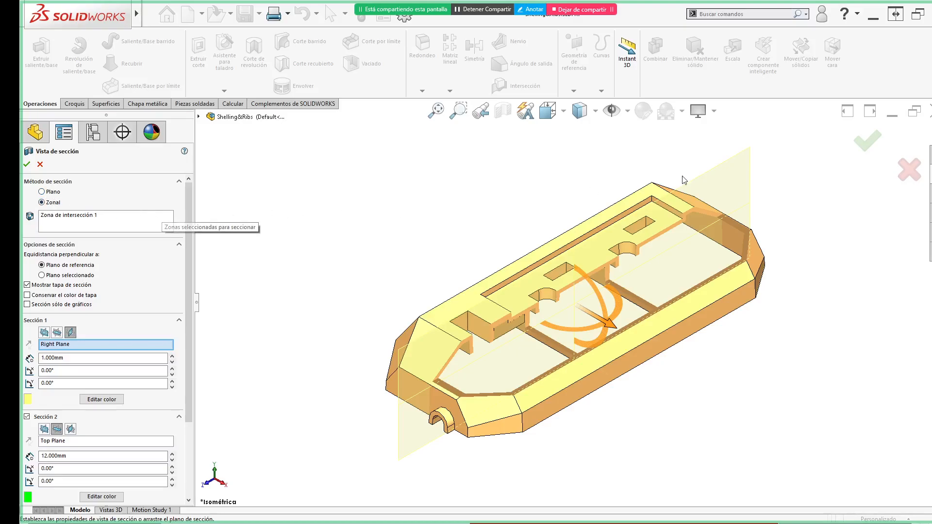
click(869, 142)
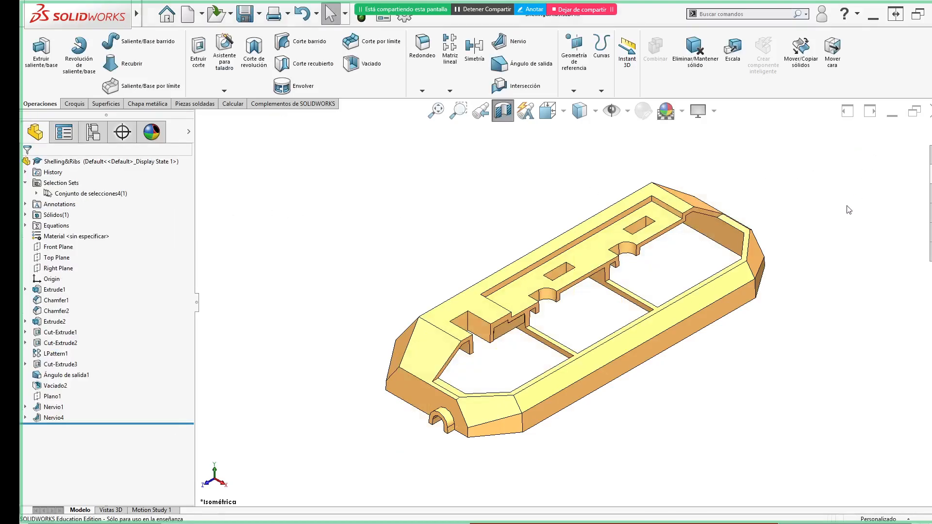
key(alt+Tab)
scroll(765, 287, down, 1)
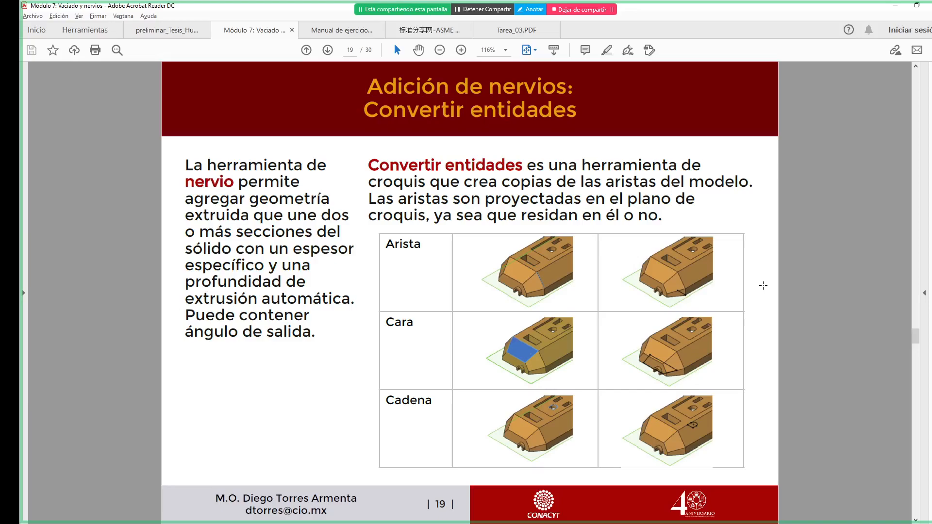
key(alt+Tab)
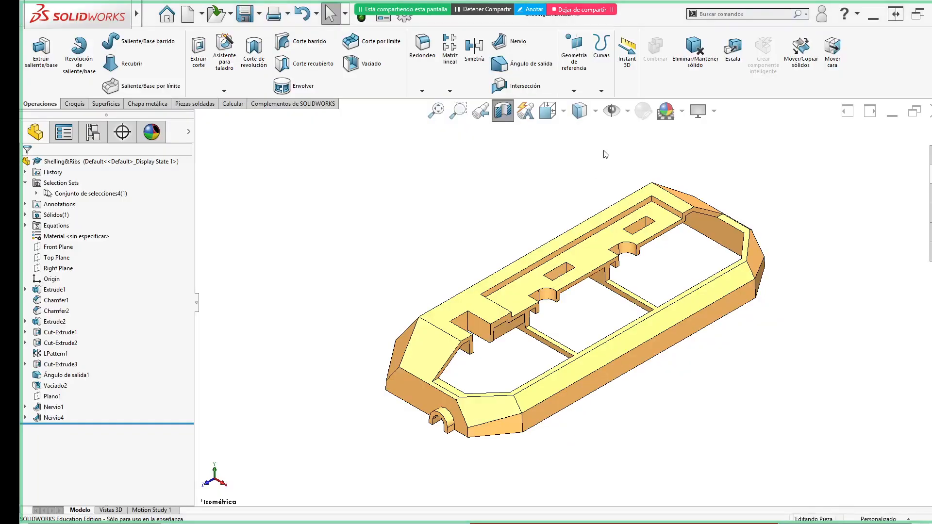
- Turn off the section view and highlight the rim face stored in selection set Conjunto de selecciones4 on the part's underside
click(510, 115)
middle_drag(517, 446, 513, 238)
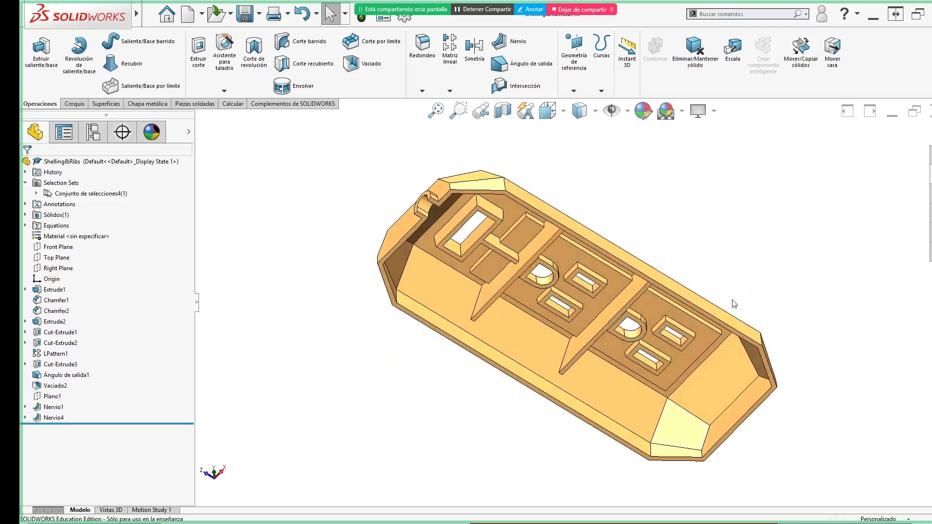
click(753, 341)
scroll(750, 345, down, 3)
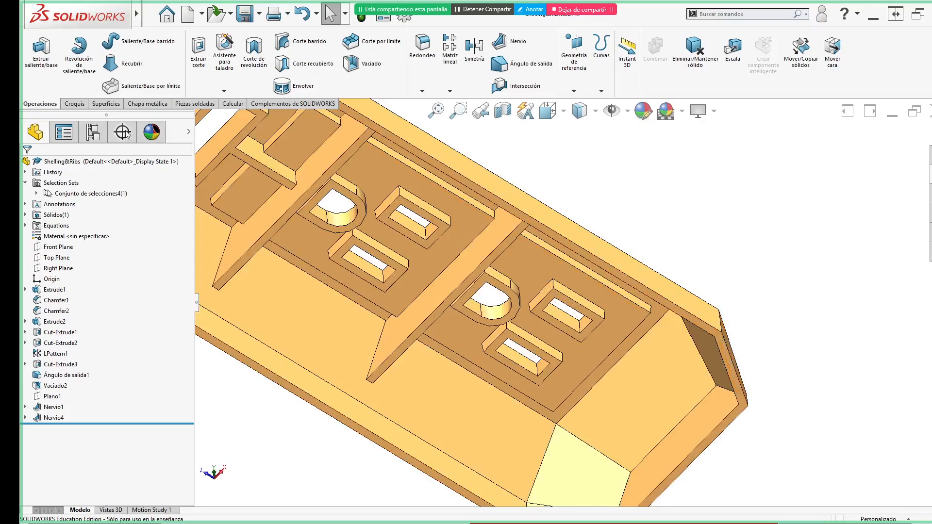
click(67, 194)
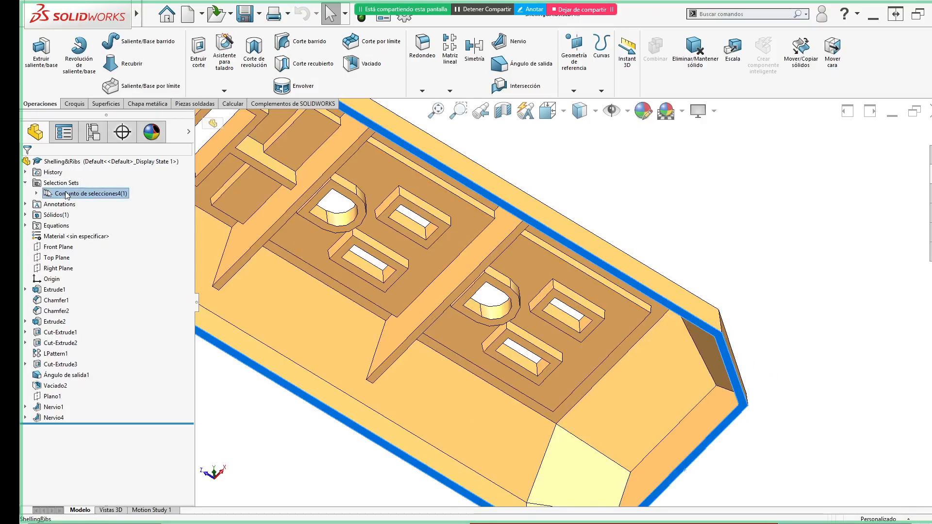
right_click(67, 195)
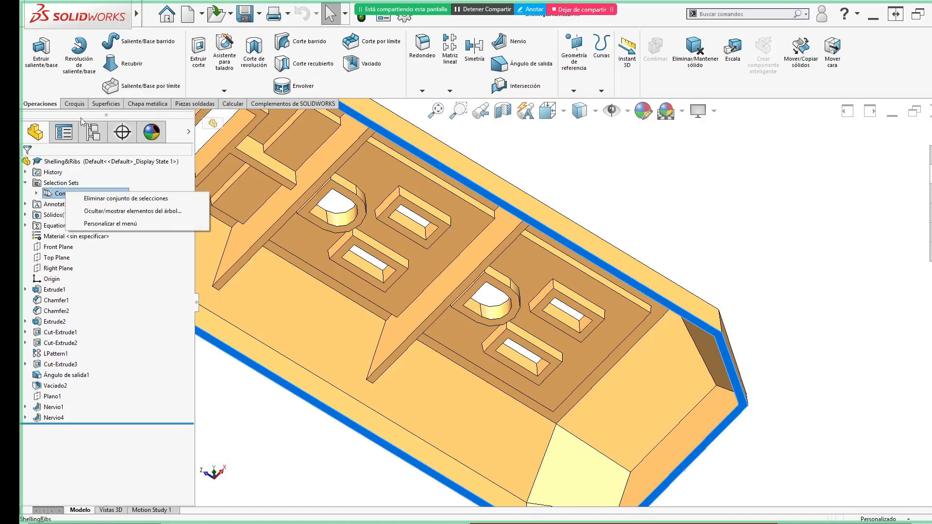
click(74, 104)
click(24, 54)
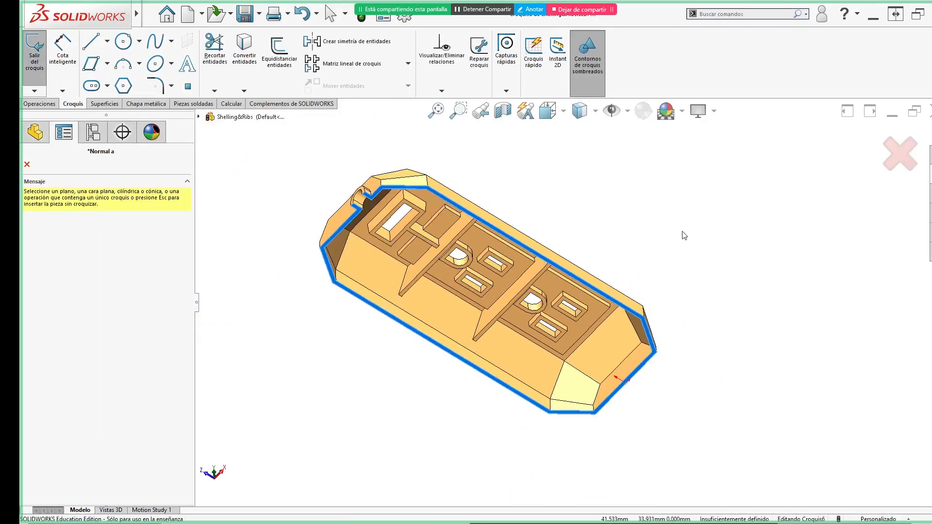
scroll(648, 334, up, 3)
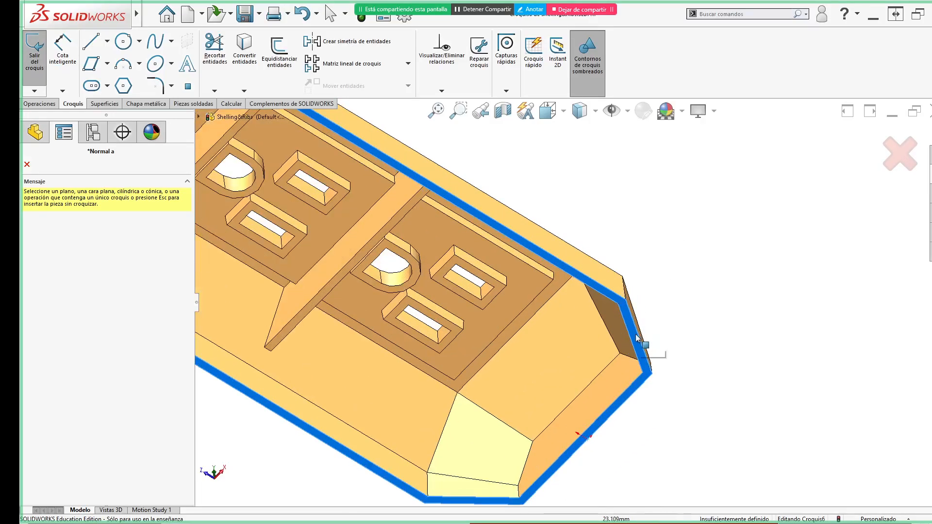
click(635, 335)
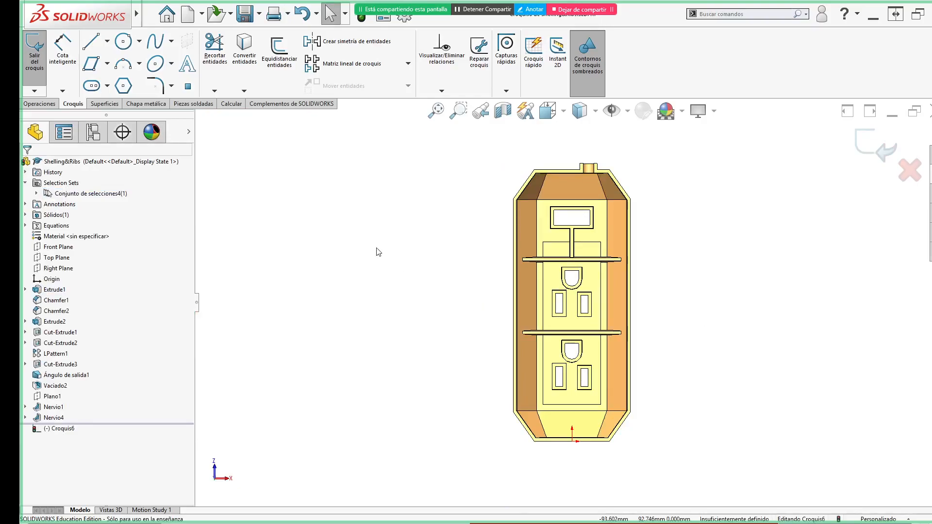
double_click(750, 258)
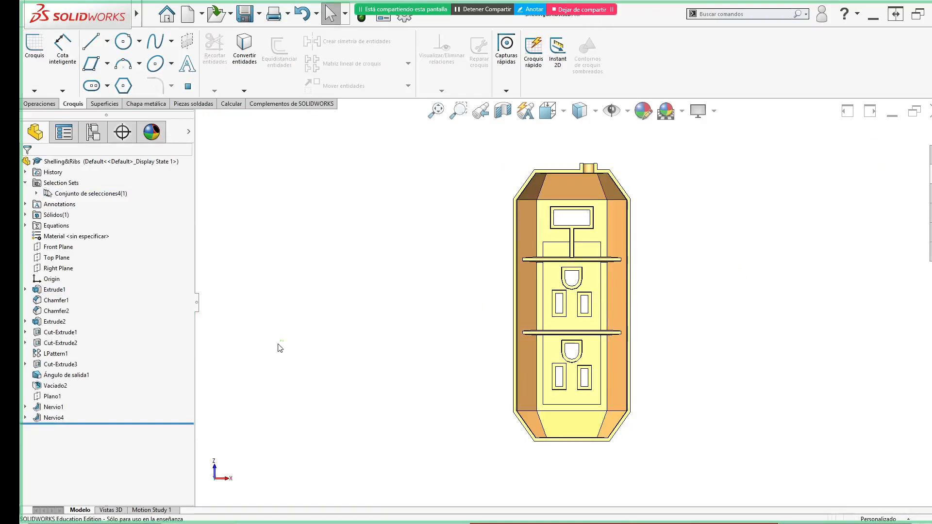
- Start a new sketch on the flat rim face on the part's open underside
scroll(636, 190, down, 3)
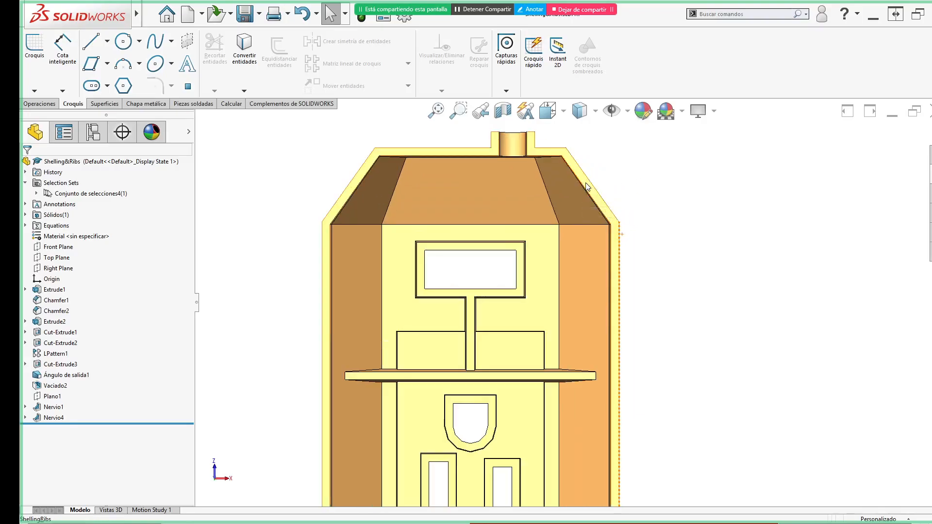
click(586, 183)
click(616, 155)
scroll(655, 214, up, 6)
click(683, 207)
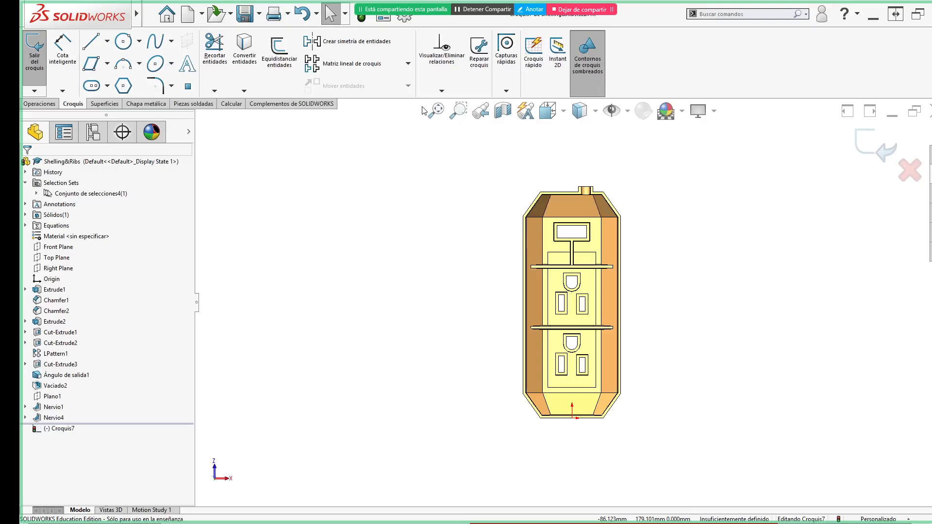
- Convert the sloped edge between the end chamfer and the corner facet near the cable opening into a sketch line
click(244, 48)
middle_drag(421, 152, 378, 442)
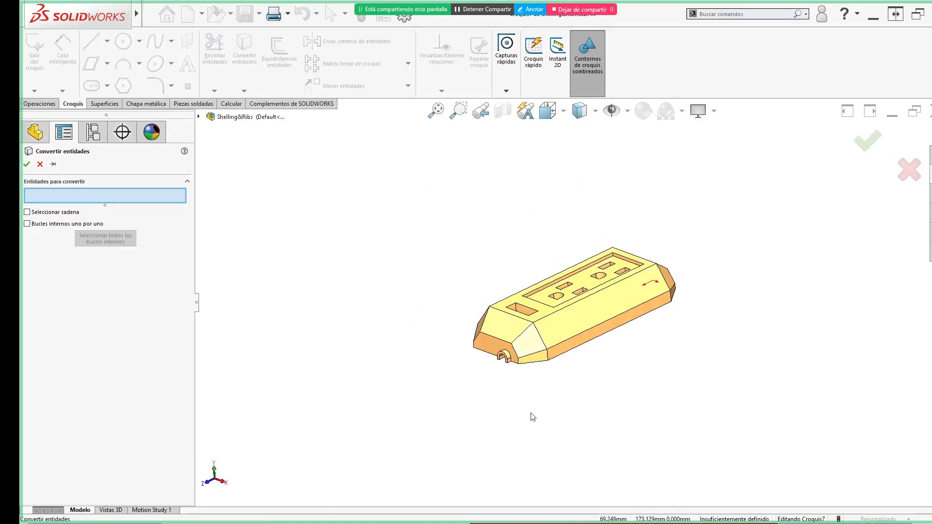
scroll(549, 357, down, 3)
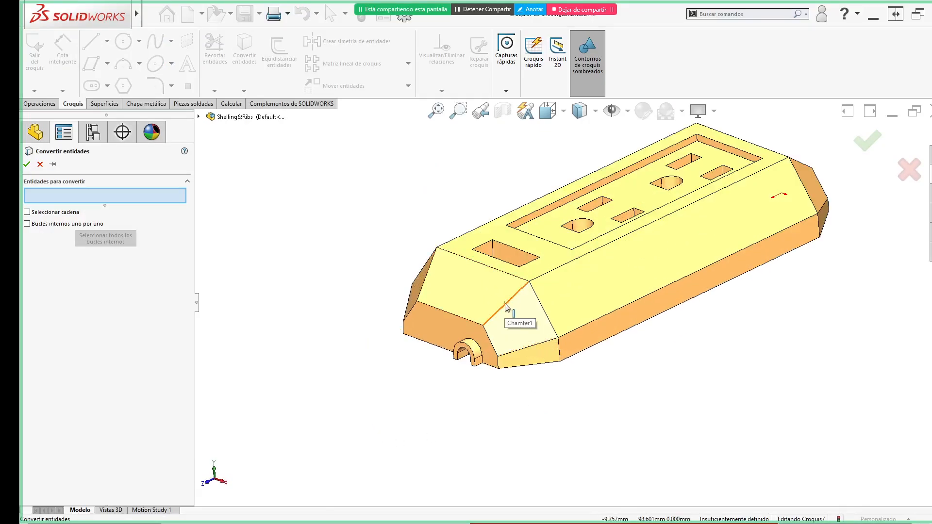
click(505, 307)
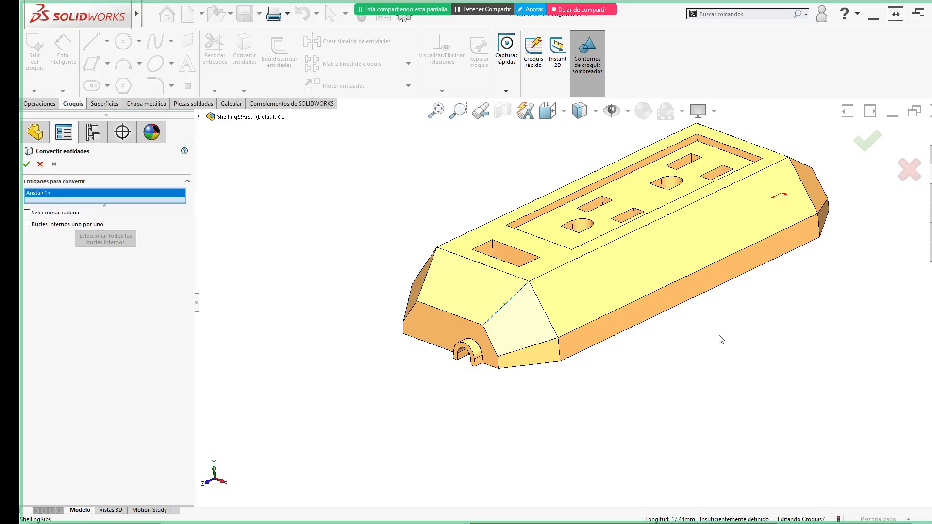
scroll(722, 340, up, 2)
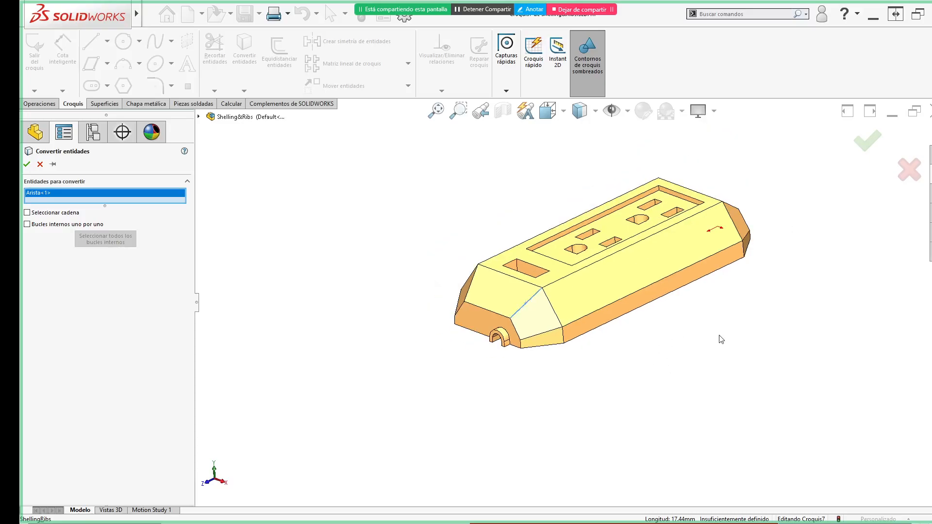
click(866, 140)
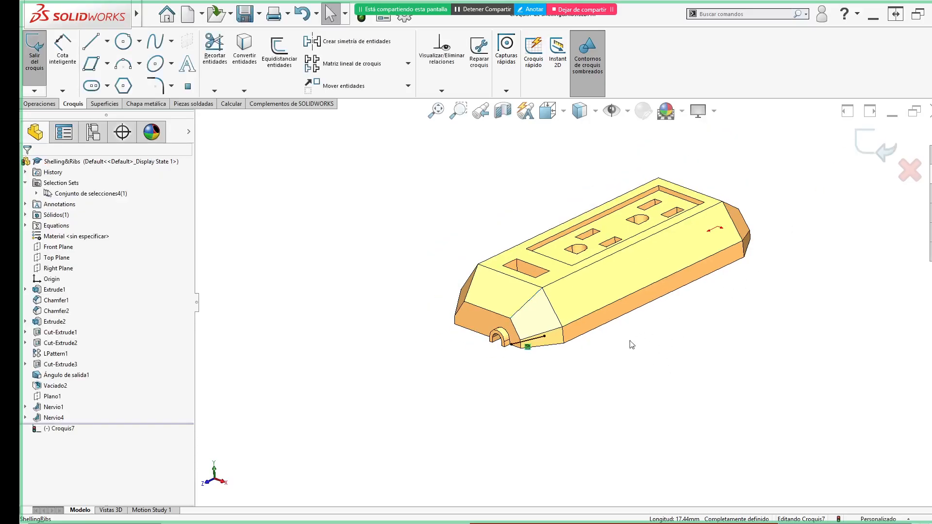
- Examine how the converted edge projects onto the sketch plane, looking normal to the top face and checking the line's properties
middle_drag(475, 375, 562, 386)
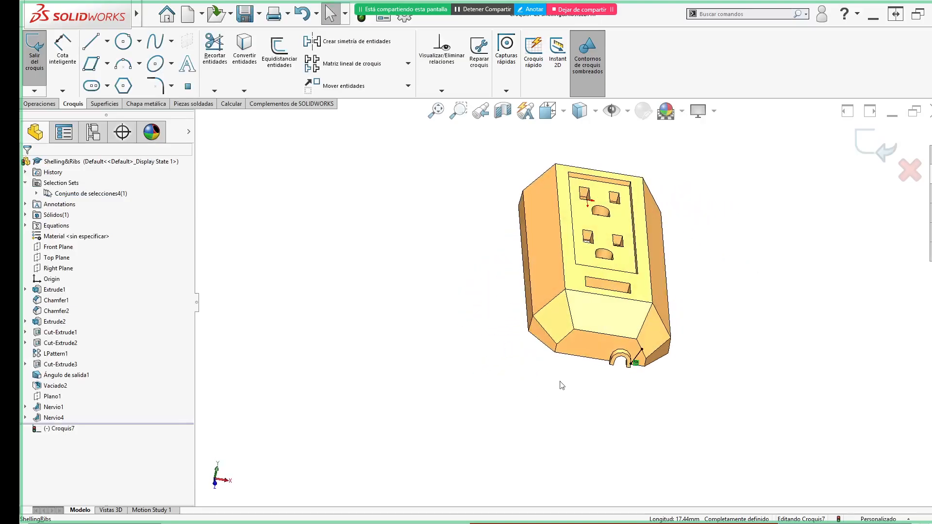
click(645, 282)
key(ctrl+8)
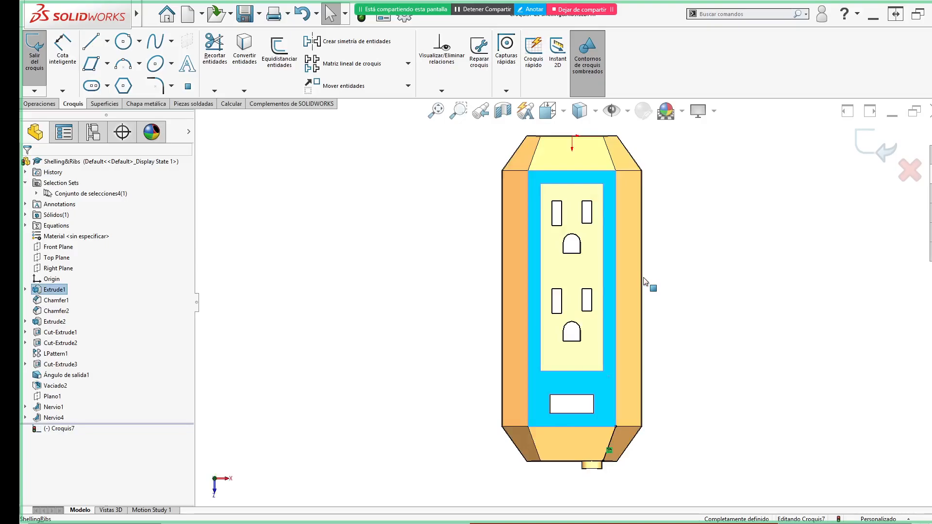
click(771, 358)
scroll(630, 469, down, 6)
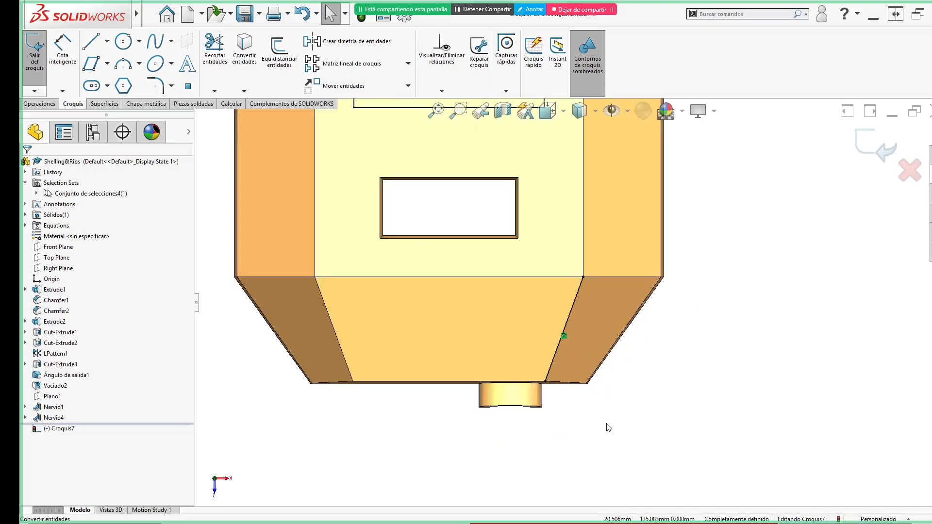
click(579, 290)
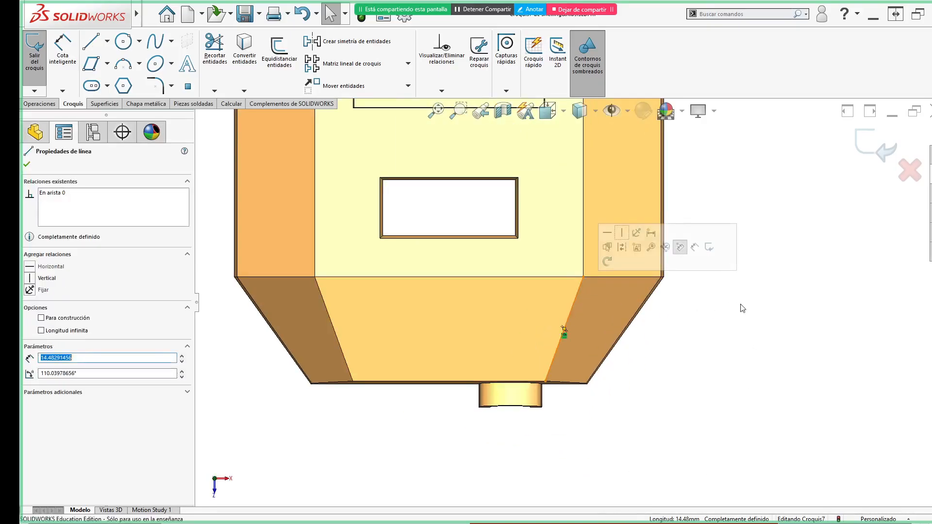
click(729, 312)
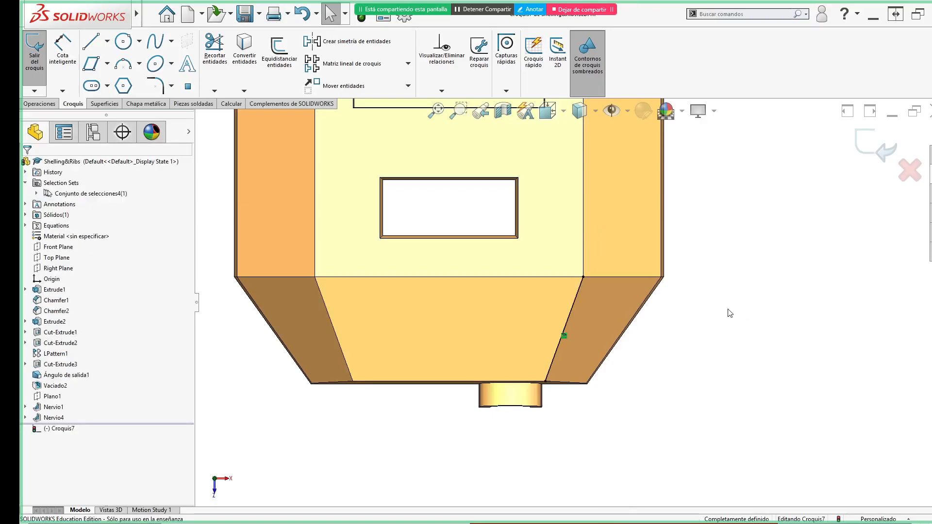
scroll(728, 312, up, 2)
middle_drag(517, 381, 505, 322)
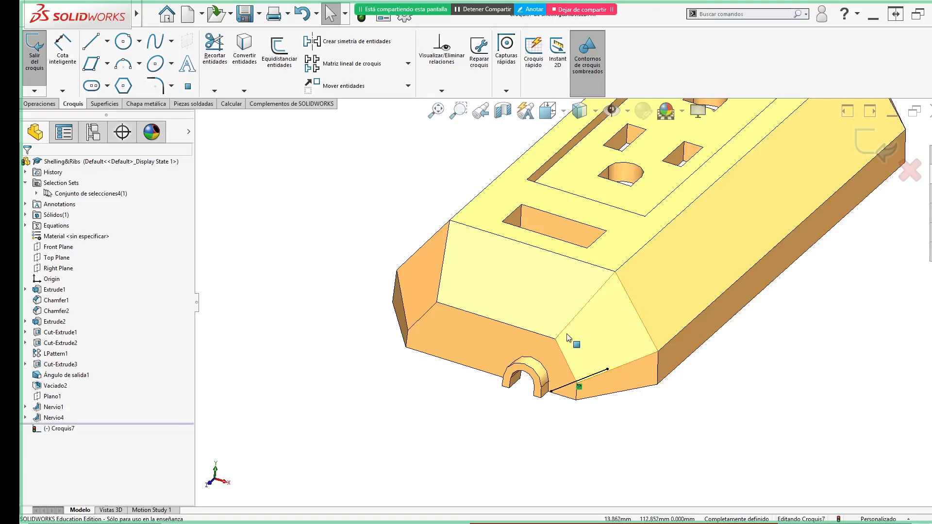
- Delete the projected edge line and convert the chamfered end face above the cable opening into the sketch
click(601, 374)
key(Delete)
click(549, 294)
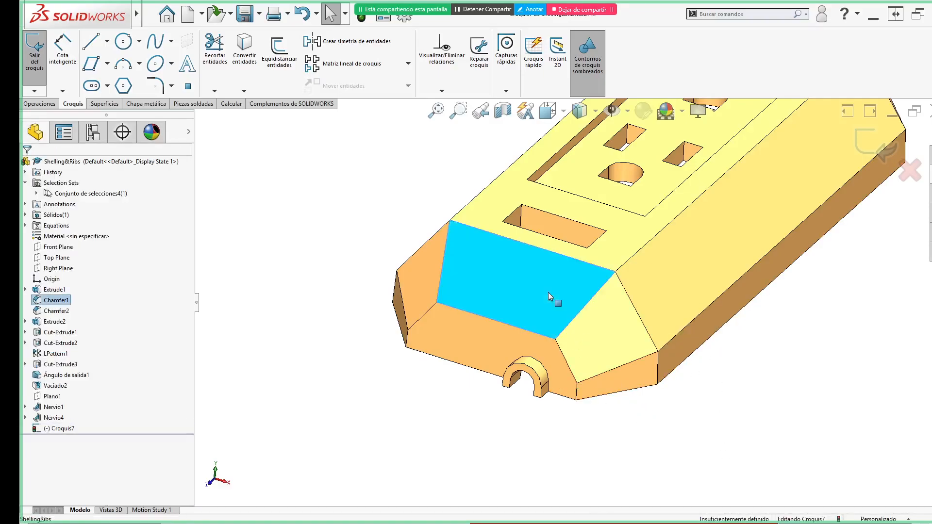
click(244, 49)
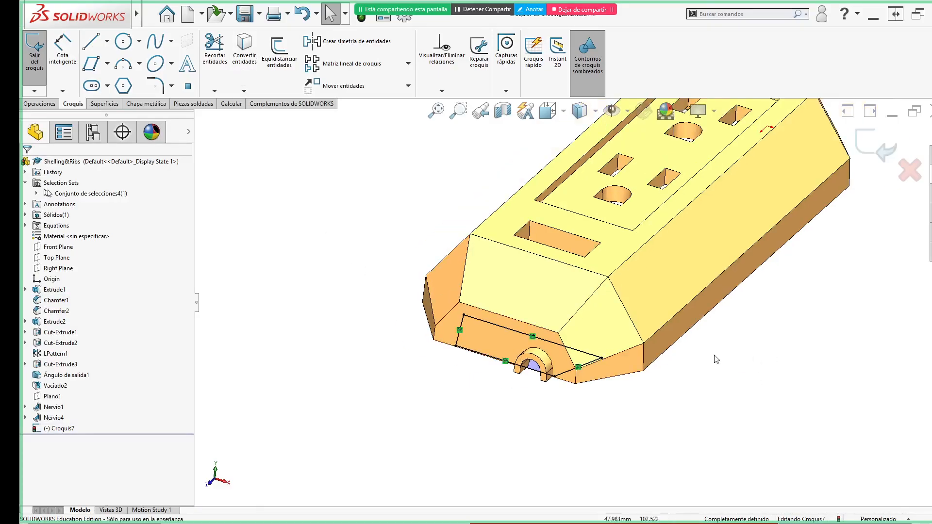
- Examine the projected face outline from above and below, and check the "Convertir entidades" slide in Adobe Acrobat Reader before returning to SOLIDWORKS
click(611, 262)
key(ctrl+8)
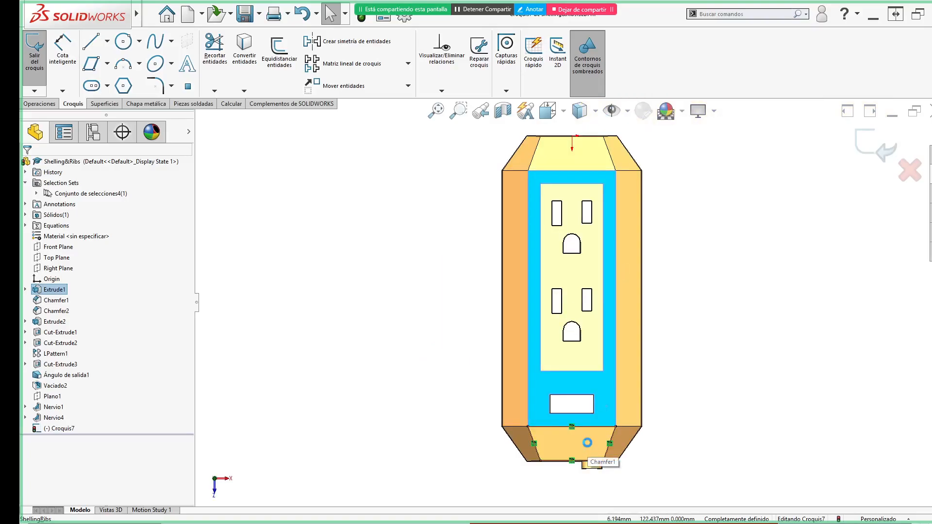
key(Escape)
mouse_move(469, 476)
middle_down()
mouse_move(483, 345)
mouse_move(585, 263)
mouse_move(641, 244)
mouse_move(641, 263)
mouse_move(621, 280)
mouse_move(603, 239)
middle_up()
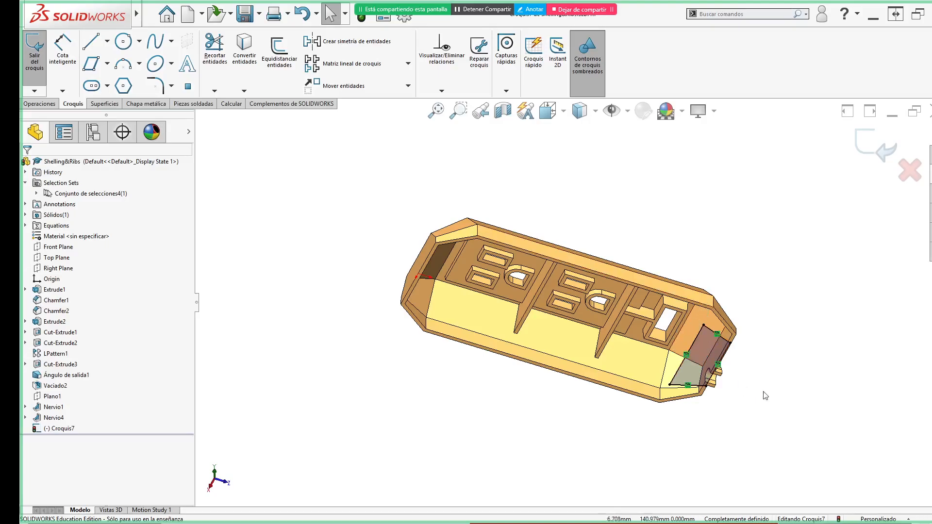
key(alt+Tab)
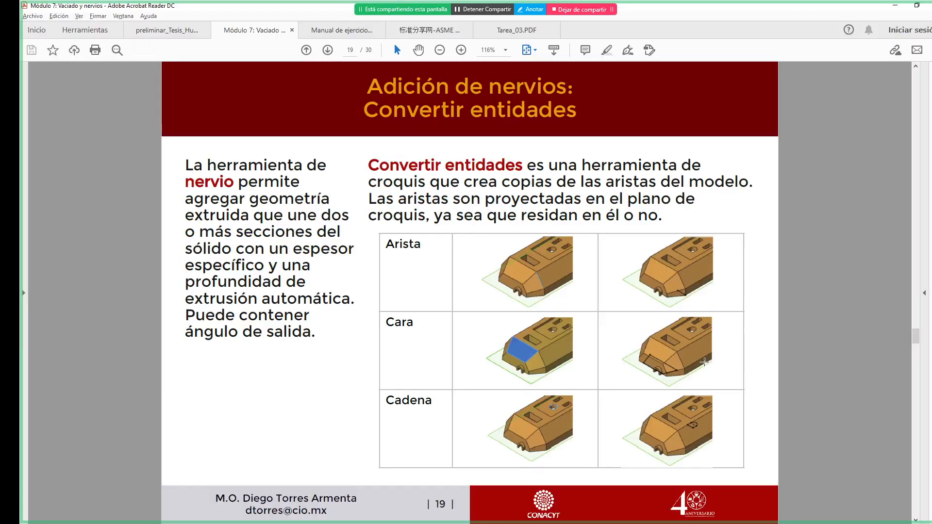
key(alt+Tab)
- Start another Convert Entities operation with chain selection enabled
mouse_move(666, 229)
middle_down()
mouse_move(649, 283)
mouse_move(583, 301)
mouse_move(575, 318)
middle_up()
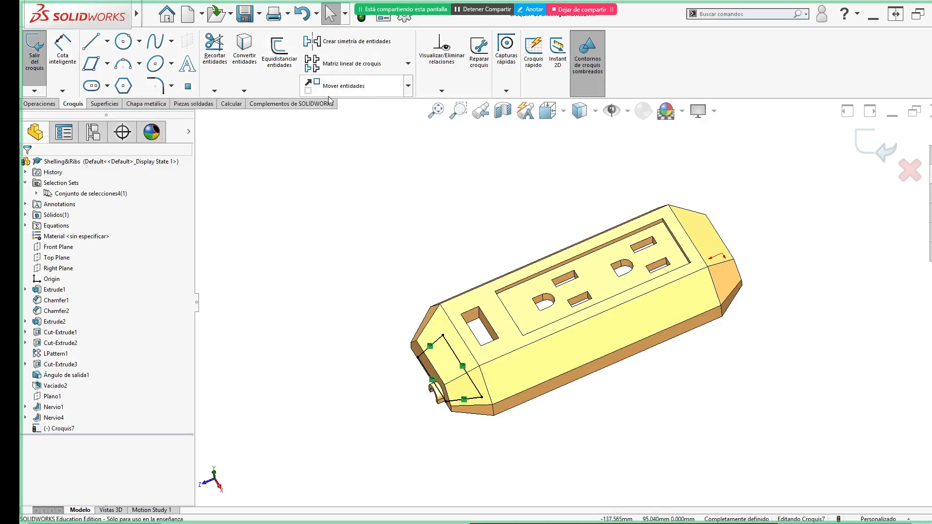
click(243, 57)
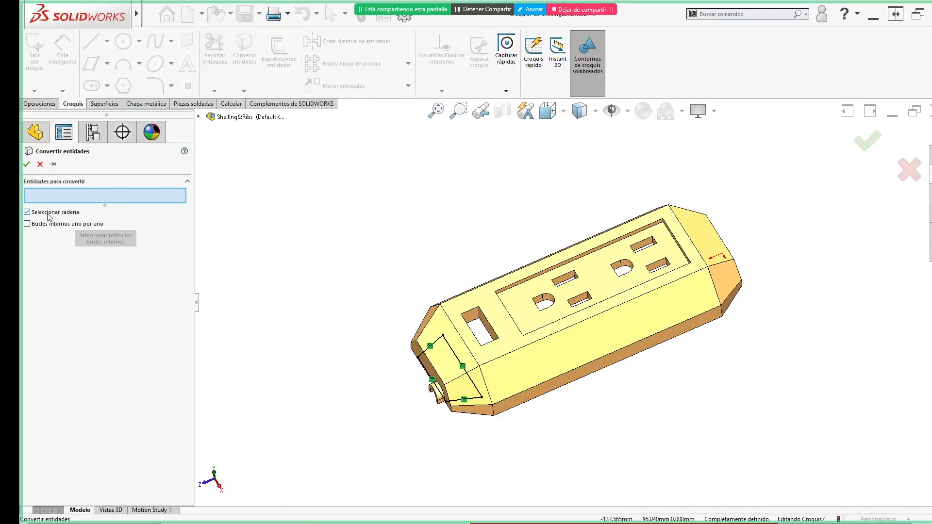
scroll(553, 277, down, 2)
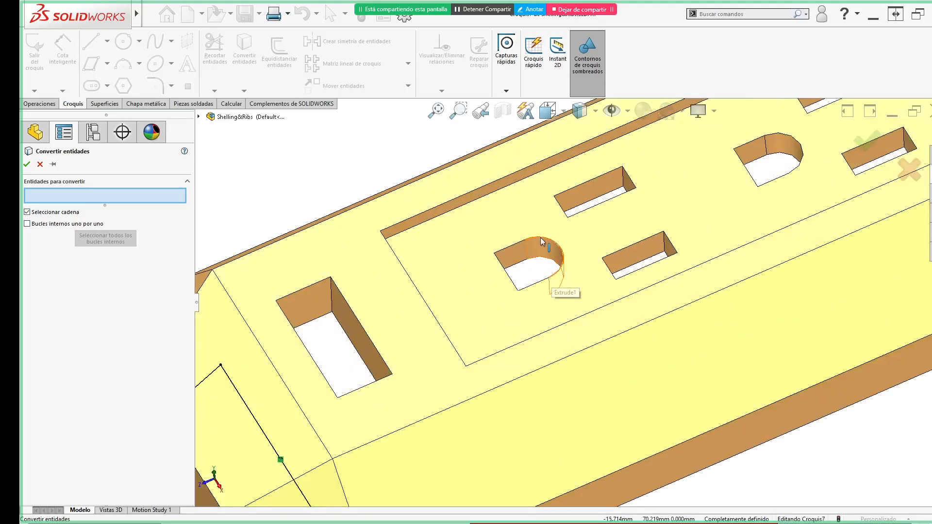
click(541, 239)
click(541, 238)
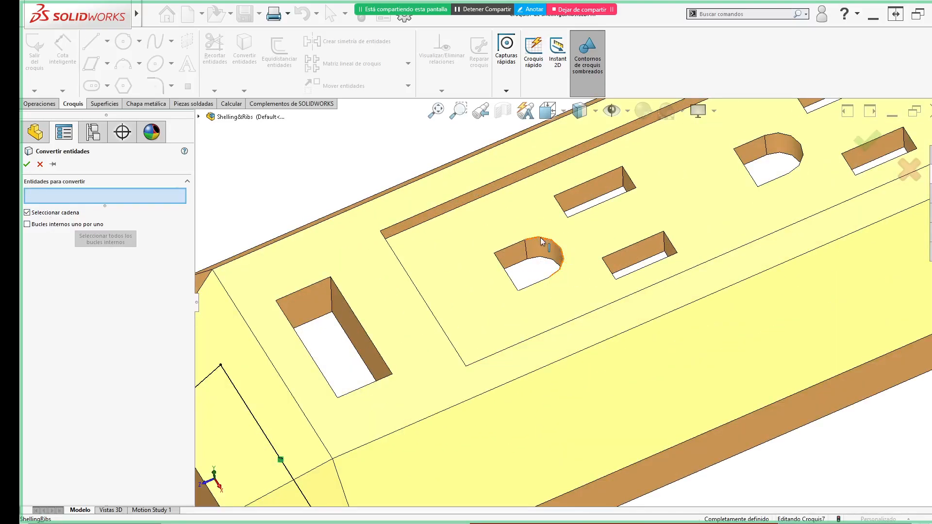
click(546, 250)
click(543, 246)
click(542, 246)
click(519, 247)
scroll(516, 247, up, 3)
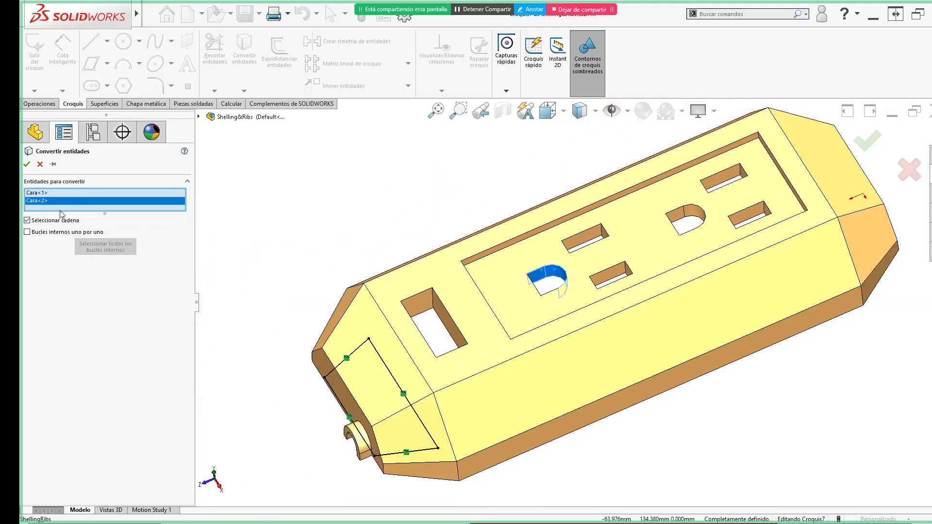
key(Delete)
click(52, 195)
key(Delete)
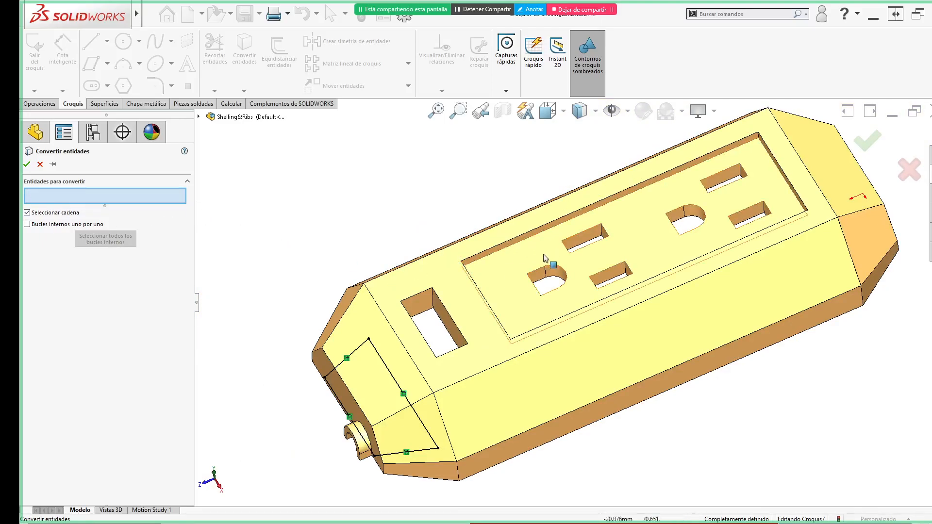
- Try to convert an edge of the nearer D-shaped hole into the active sketch
click(552, 282)
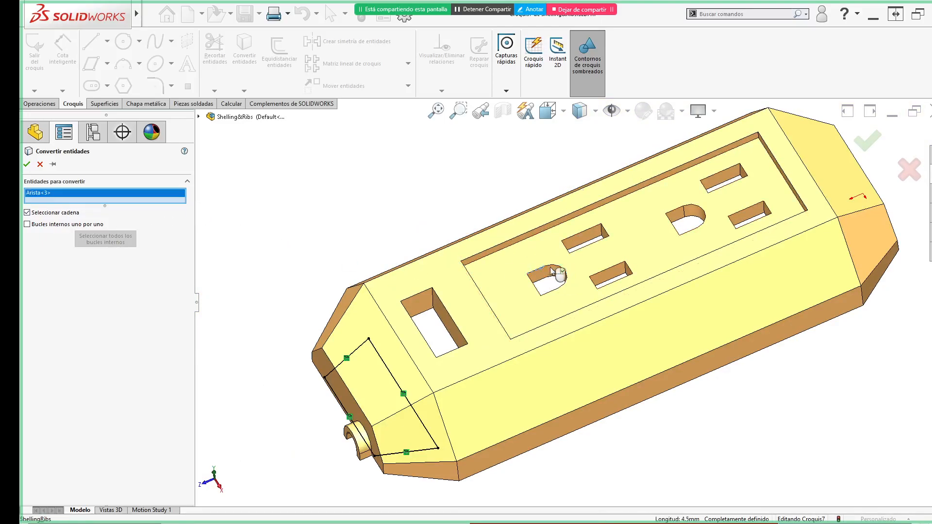
click(868, 142)
click(540, 321)
key(Delete)
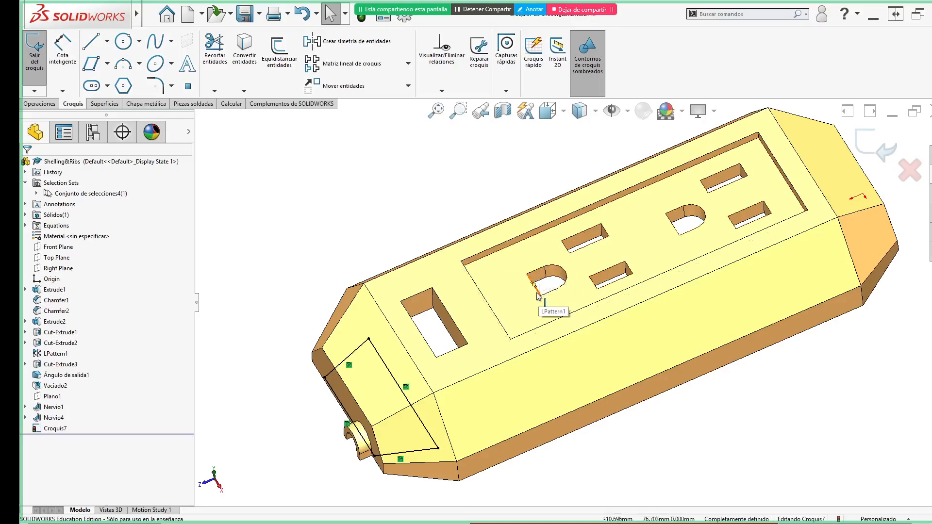
- Convert the recessed outlet face's outer outline into the sketch and undo the conversion
click(244, 48)
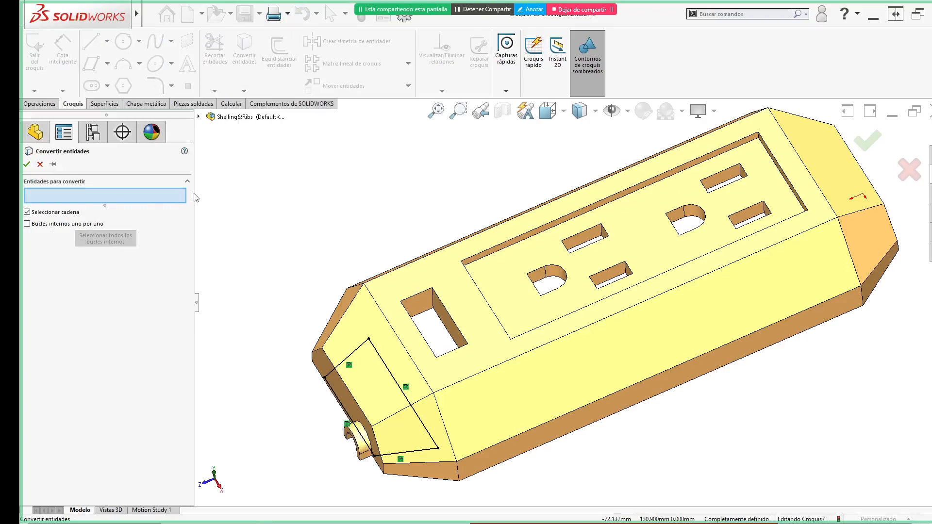
click(499, 276)
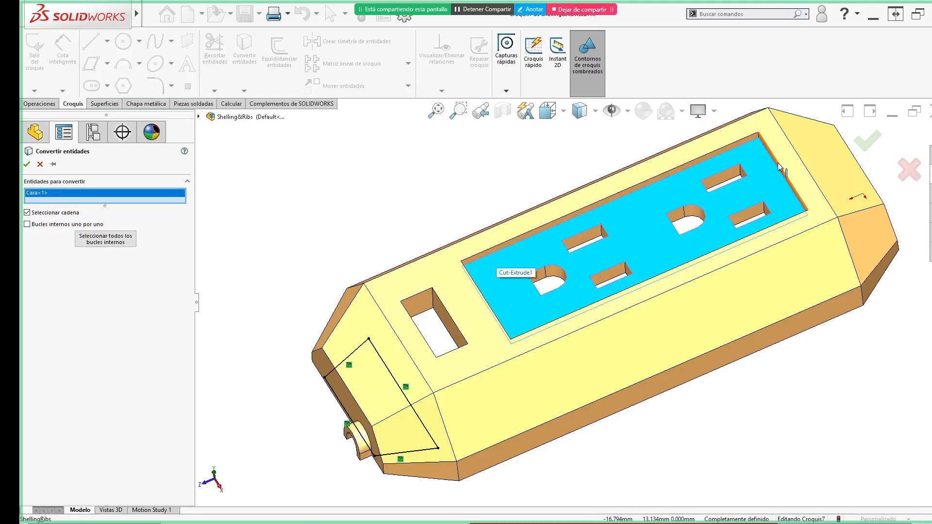
middle_drag(789, 217, 605, 246)
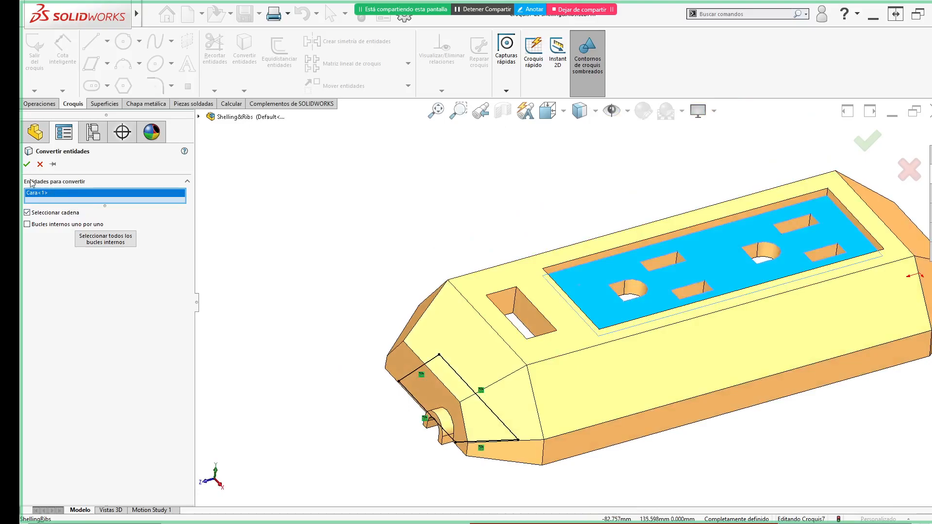
click(27, 164)
mouse_move(396, 254)
middle_down()
mouse_move(417, 256)
mouse_move(437, 203)
mouse_move(398, 247)
mouse_move(377, 235)
mouse_move(387, 258)
middle_up()
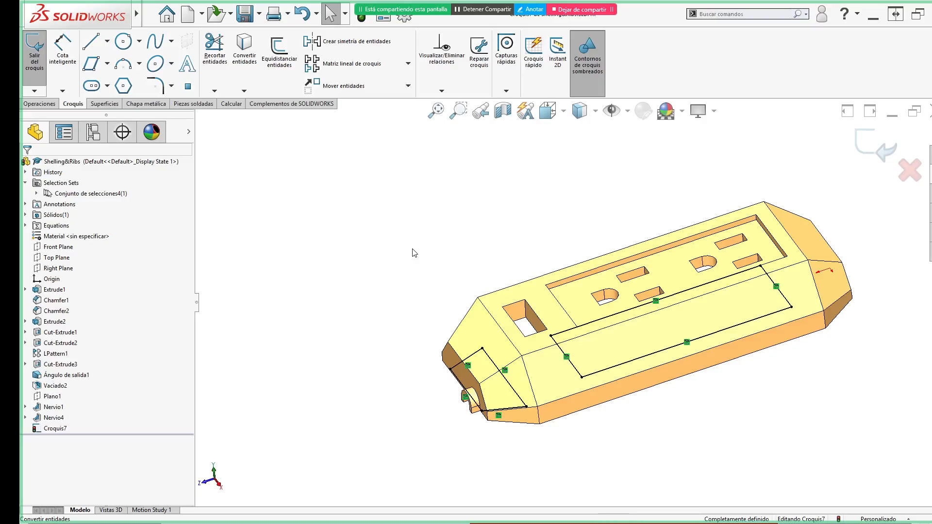
key(ctrl+z)
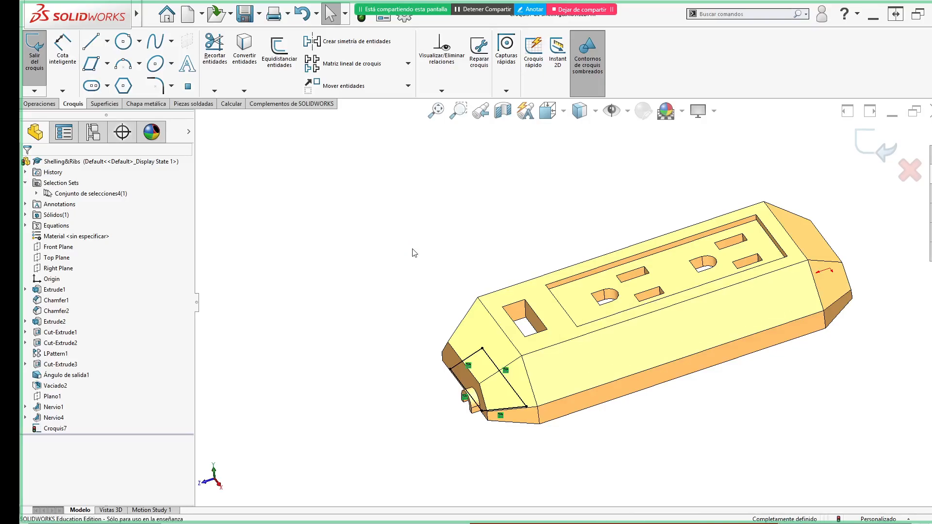
- Convert the recessed outlet face with all of its inner loops into the sketch and undo the conversion
click(244, 48)
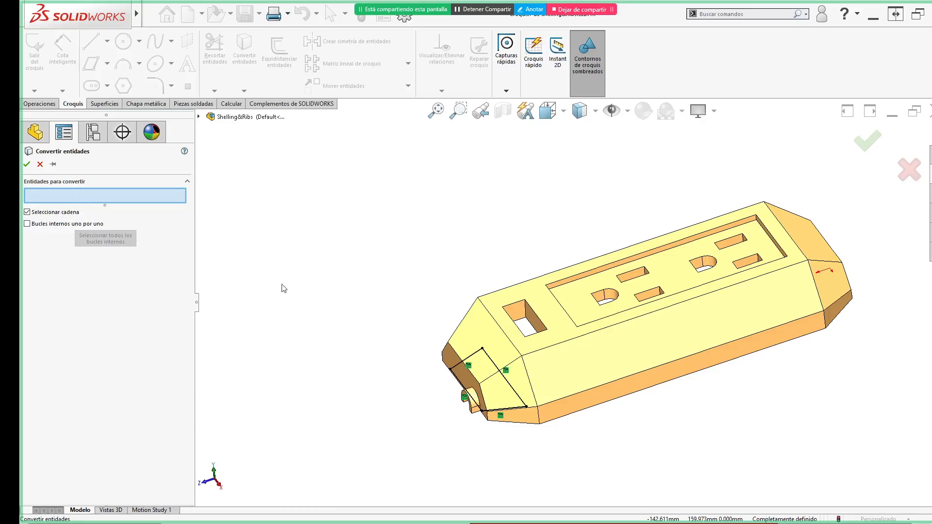
click(572, 301)
click(572, 301)
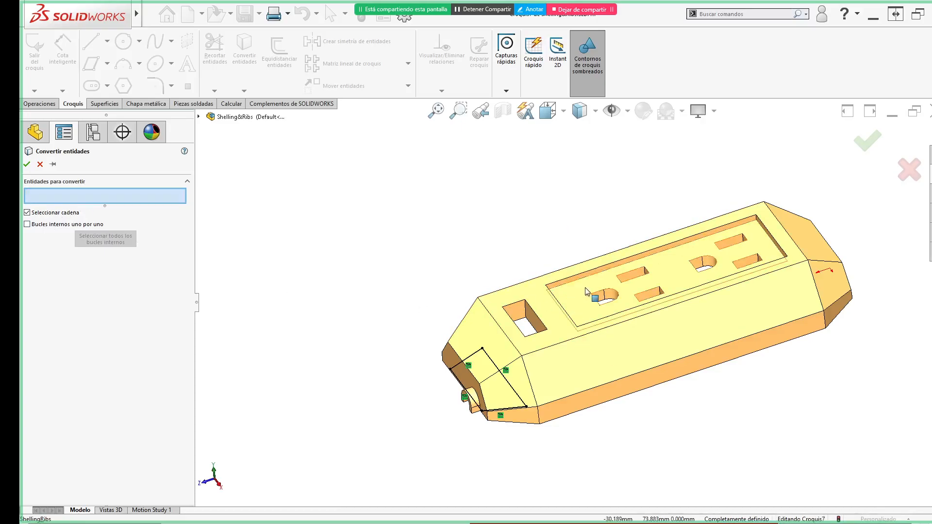
click(586, 291)
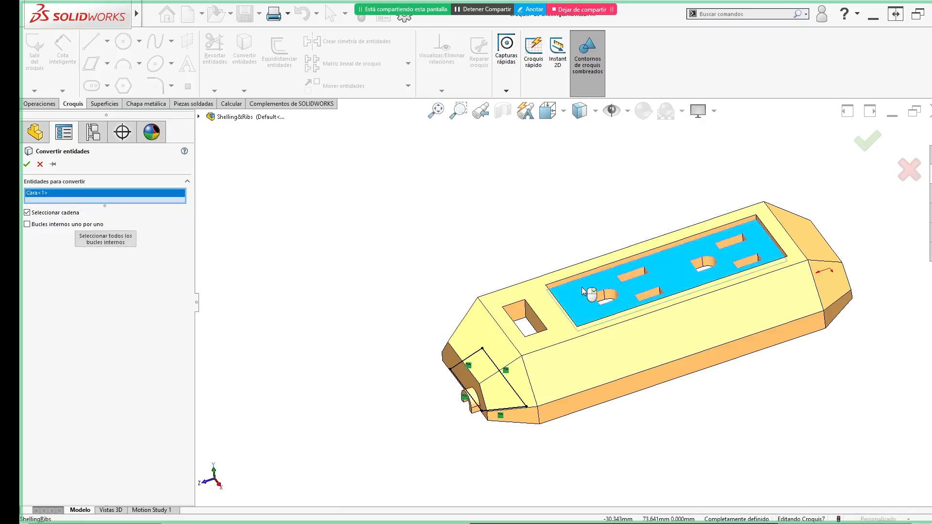
click(116, 243)
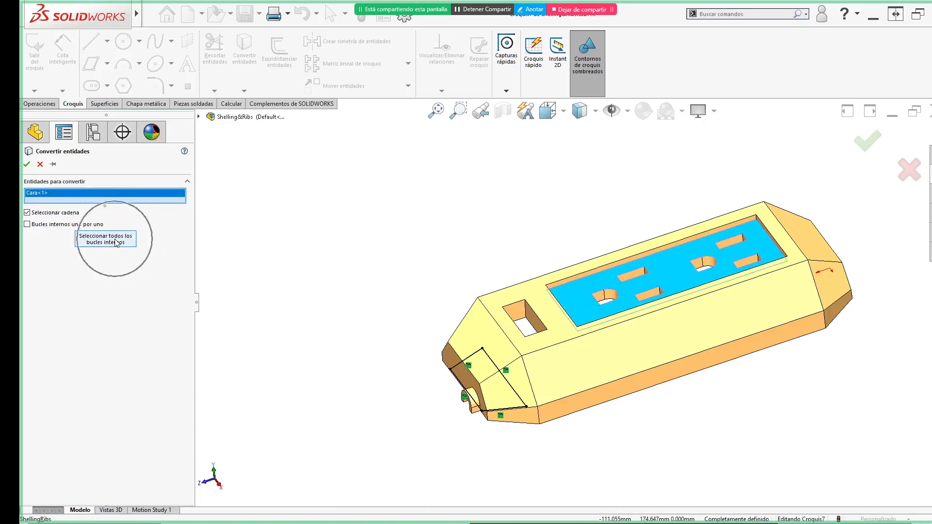
click(117, 242)
middle_drag(611, 298, 670, 313)
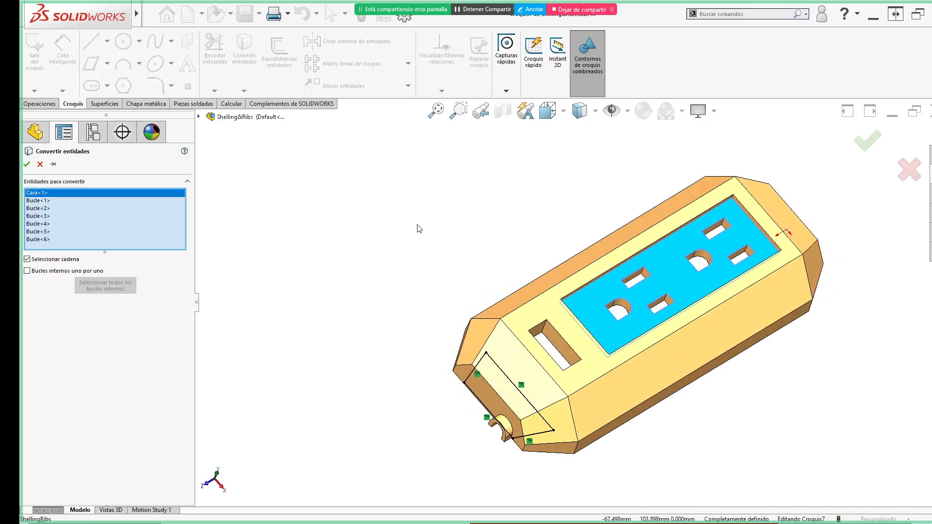
click(868, 141)
mouse_move(555, 333)
middle_down()
mouse_move(483, 280)
mouse_move(429, 211)
mouse_move(447, 240)
mouse_move(508, 305)
mouse_move(437, 177)
mouse_move(516, 277)
mouse_move(467, 214)
mouse_move(468, 239)
mouse_move(479, 246)
middle_up()
key(ctrl+z)
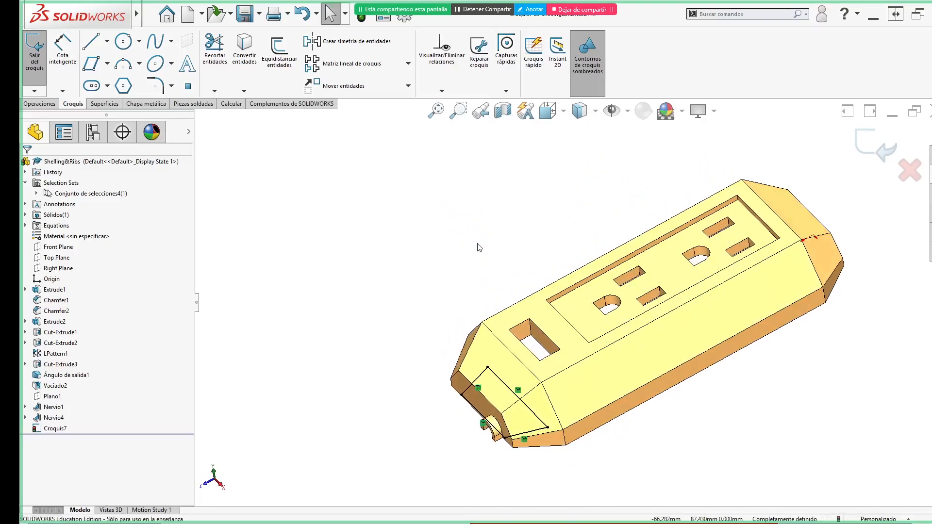
- Convert the three openings of the nearer outlet on the recessed face, picking the inner loops one by one
click(244, 49)
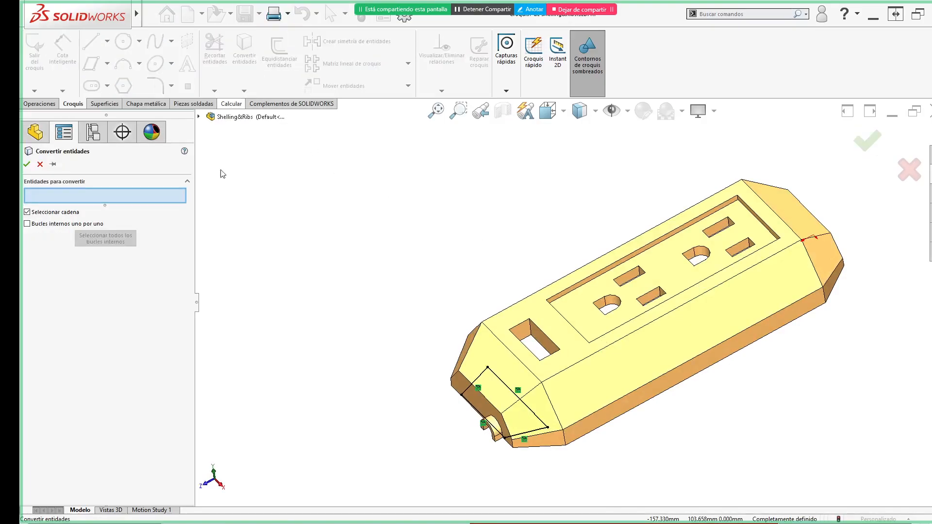
click(573, 309)
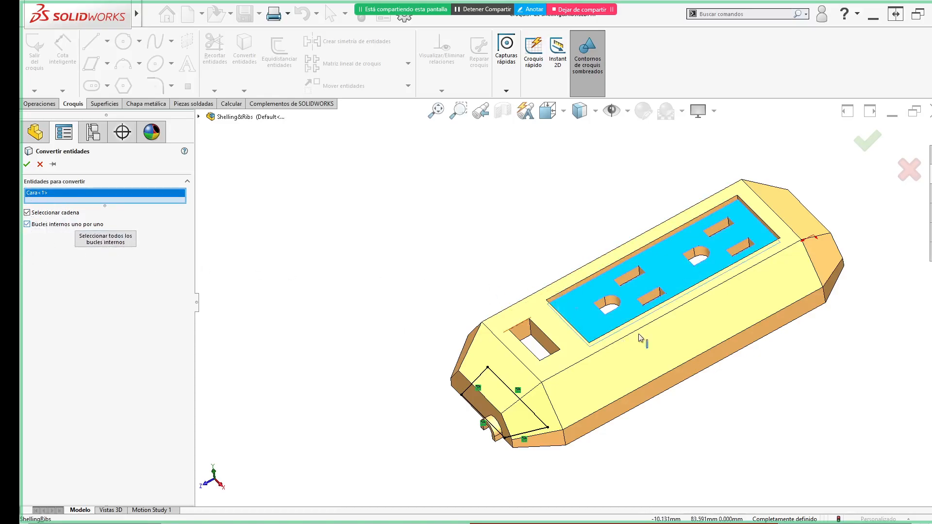
scroll(665, 289, down, 3)
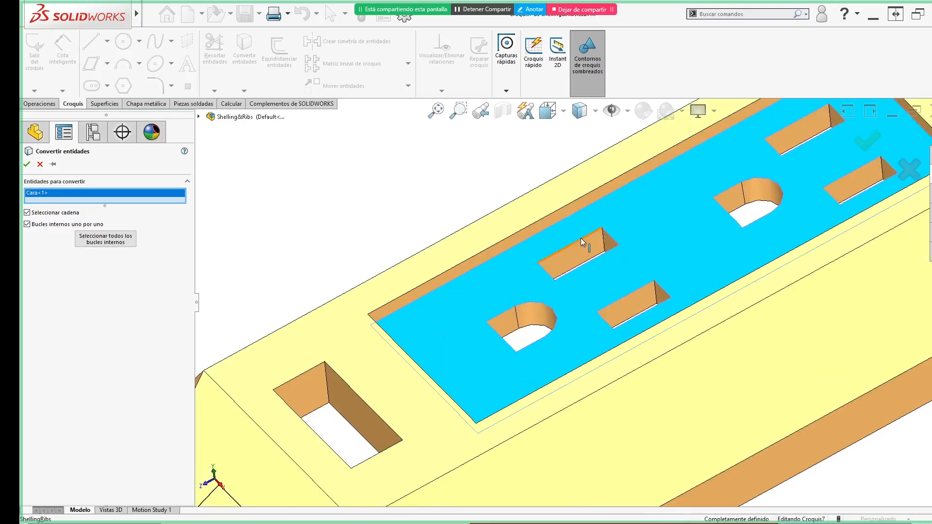
click(581, 238)
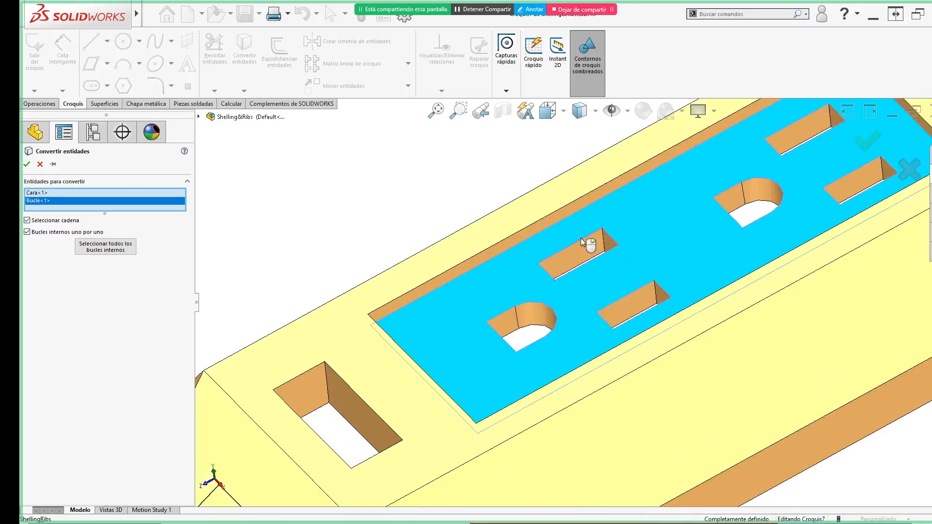
click(548, 304)
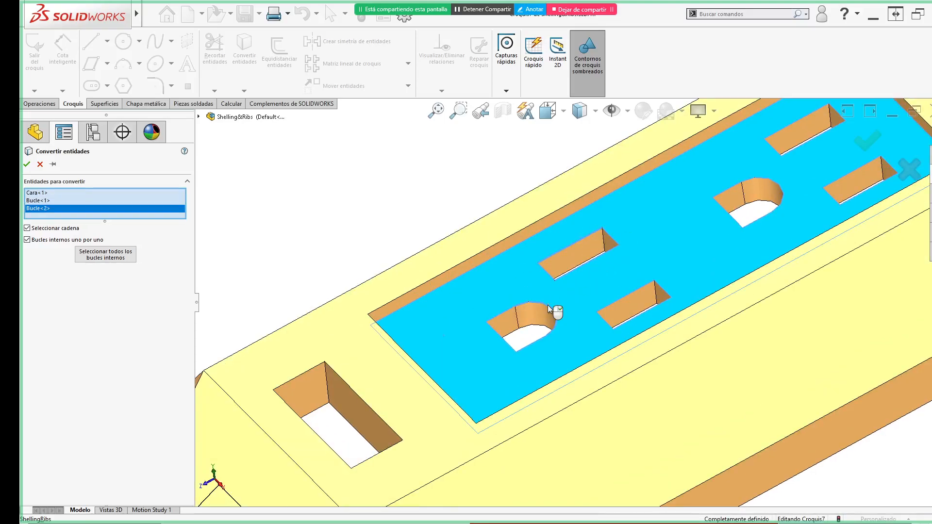
click(621, 300)
scroll(625, 301, up, 5)
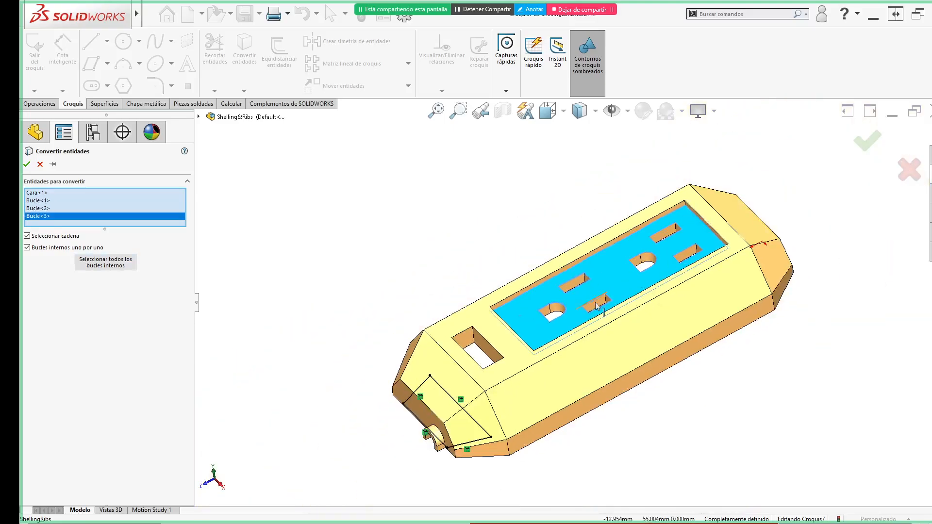
click(867, 141)
mouse_move(351, 371)
middle_down()
mouse_move(270, 321)
mouse_move(301, 350)
mouse_move(277, 327)
mouse_move(293, 316)
middle_up()
key(ctrl+7)
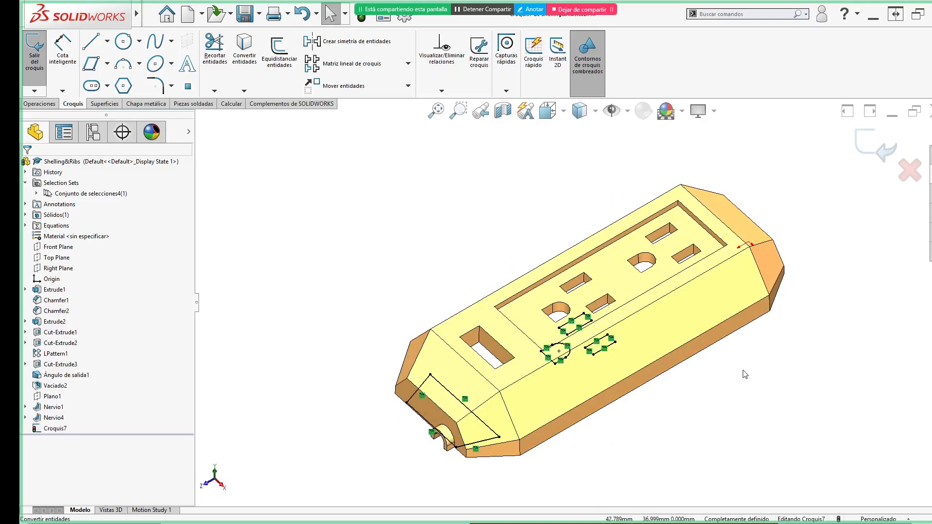
- Convert the outer outline of the recessed outlet face into the sketch
mouse_move(372, 211)
right_down()
mouse_move(373, 198)
mouse_move(374, 210)
right_up()
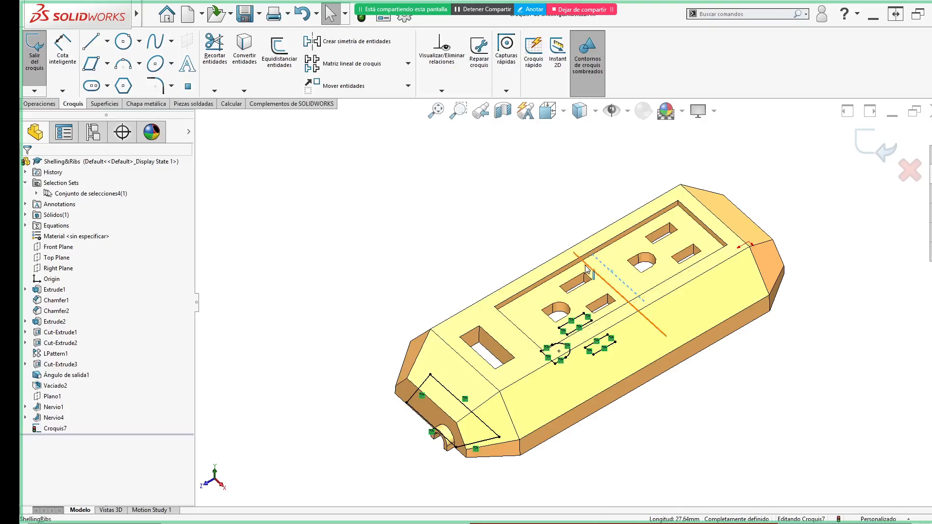
click(556, 285)
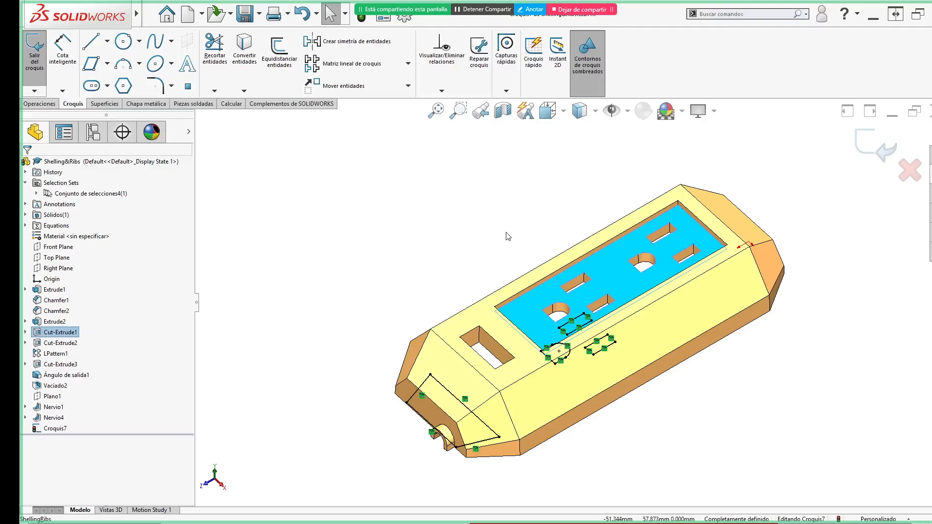
right_drag(504, 230, 474, 207)
mouse_move(352, 279)
middle_down()
mouse_move(360, 158)
mouse_move(343, 244)
middle_up()
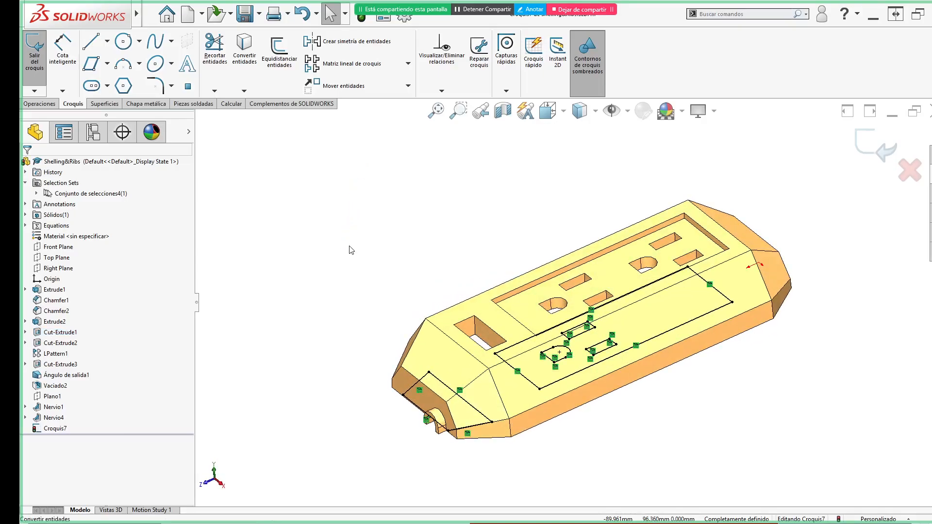
- Convert the sloped corner chamfer face at the far end of the body into the sketch
middle_drag(519, 325, 675, 369)
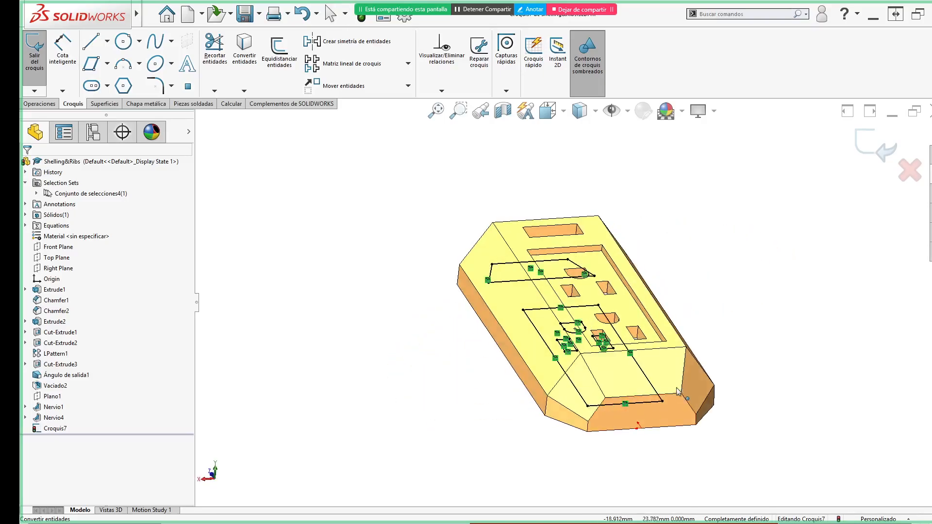
click(697, 374)
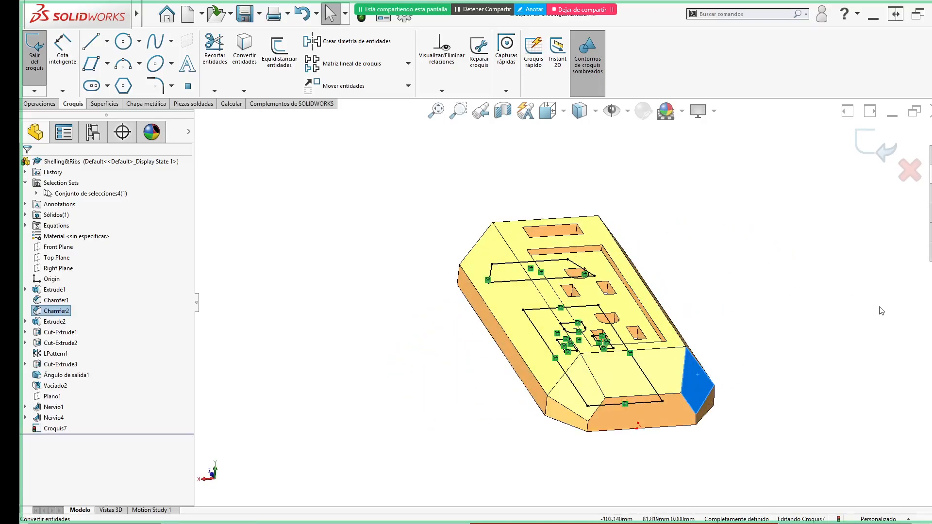
middle_drag(389, 368, 502, 439)
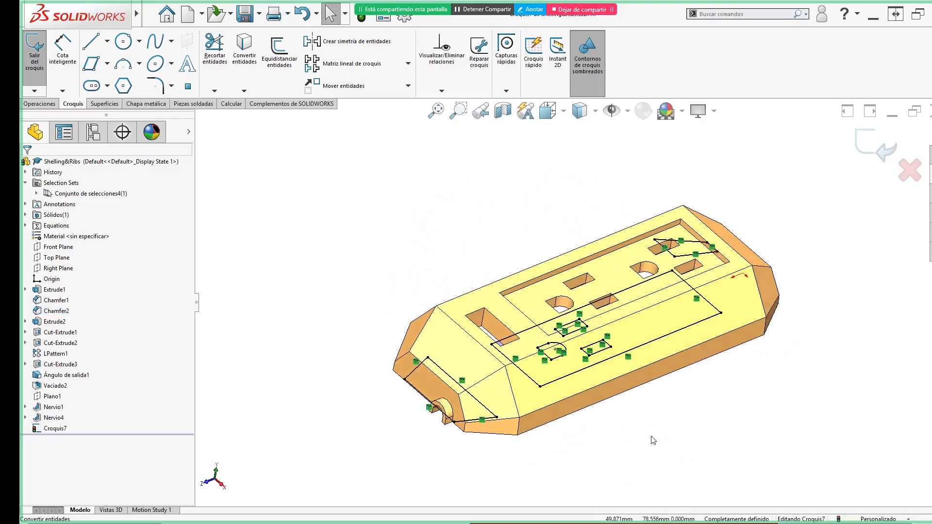
middle_drag(583, 443, 370, 393)
- Delete the on-edge relation of the short slanted line closest to the cord clip in the near-end quadrilateral
scroll(524, 413, down, 5)
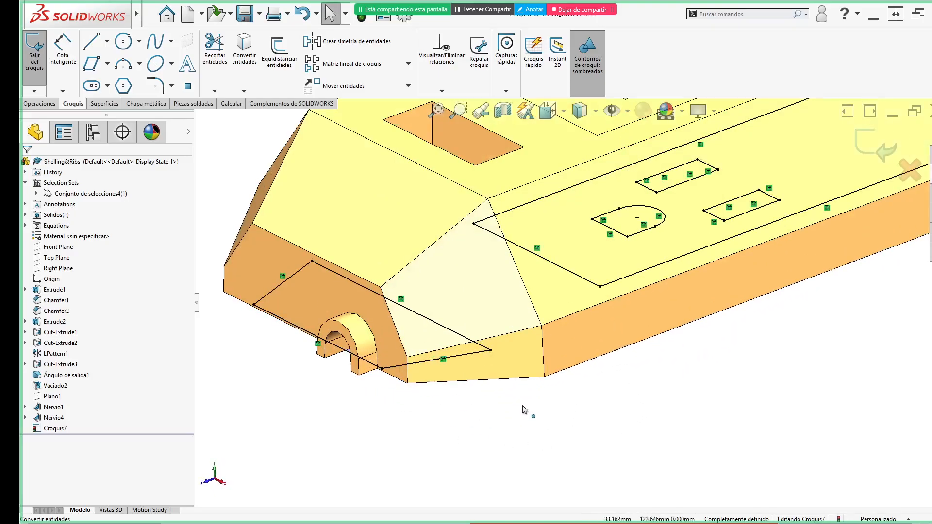
click(443, 360)
key(Delete)
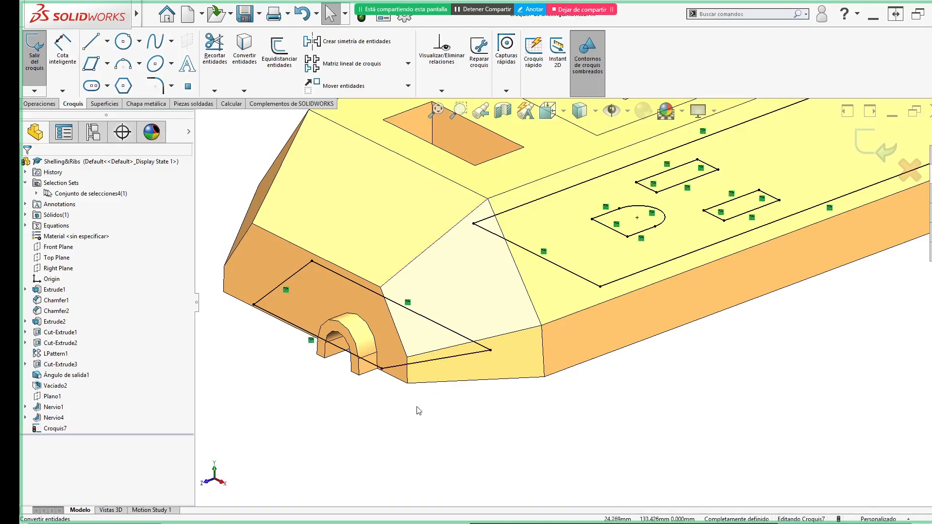
- Examine the existing relations of the short slanted line and of the adjoining line through the cord clip
click(397, 367)
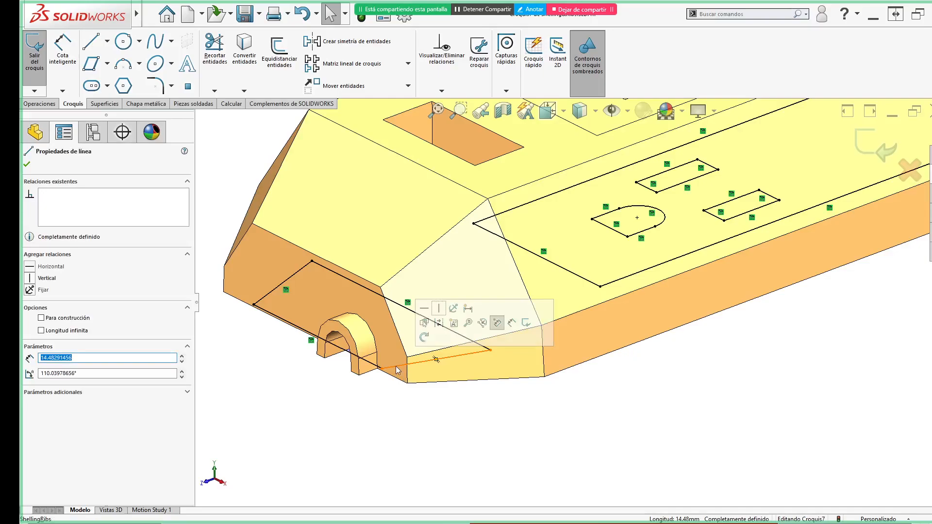
click(380, 411)
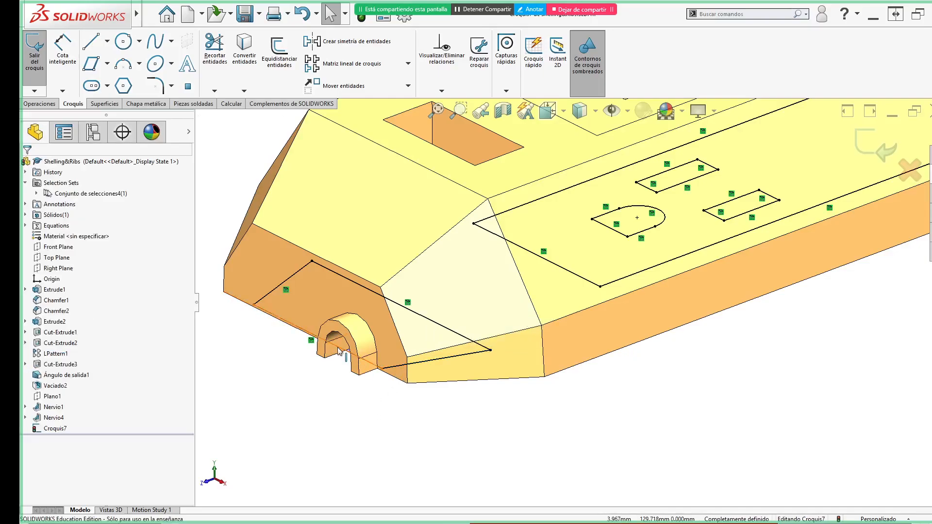
click(339, 350)
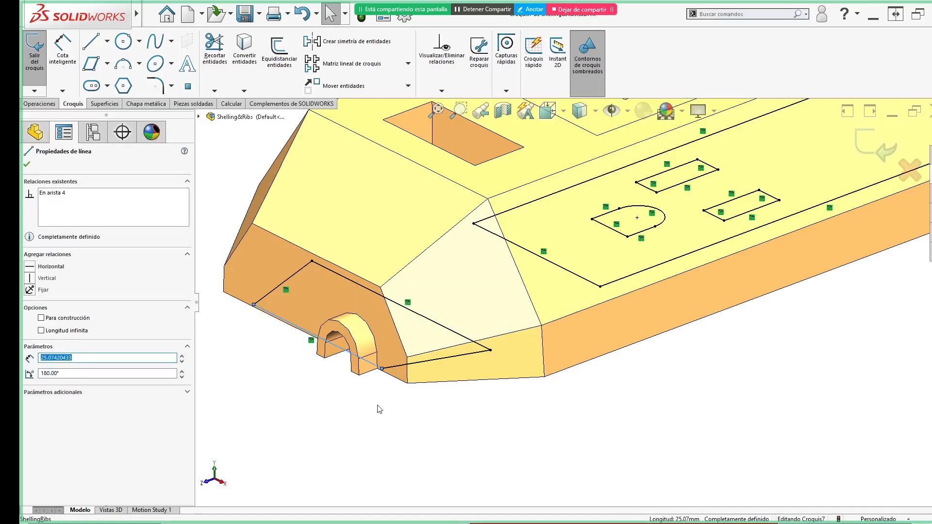
- Delete the remaining on-edge relations of the near-end quadrilateral and move its free corner beyond the cord clip inward
ctrl+click(461, 339)
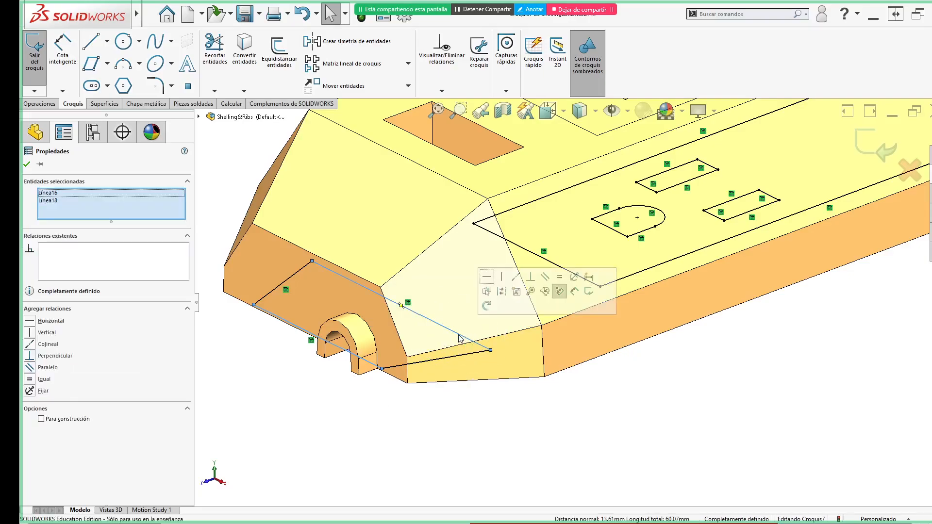
click(408, 303)
key(Delete)
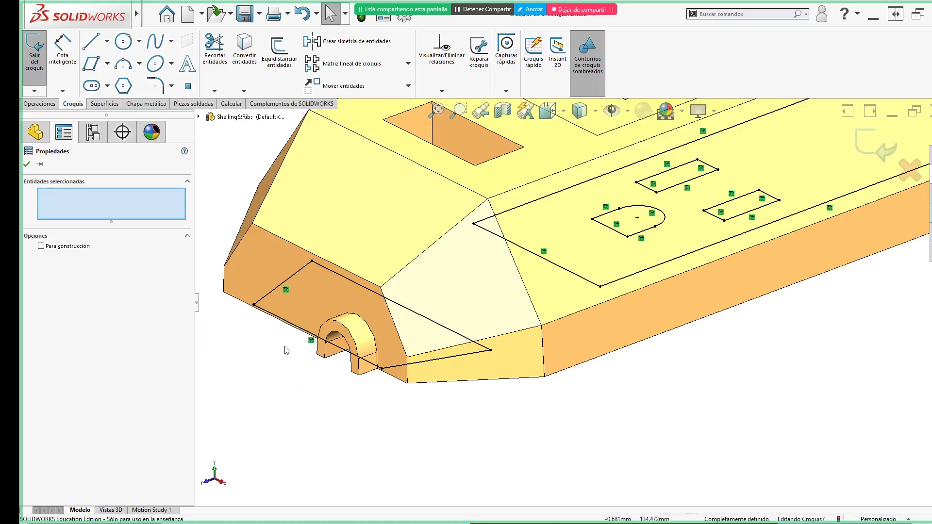
click(286, 290)
key(Delete)
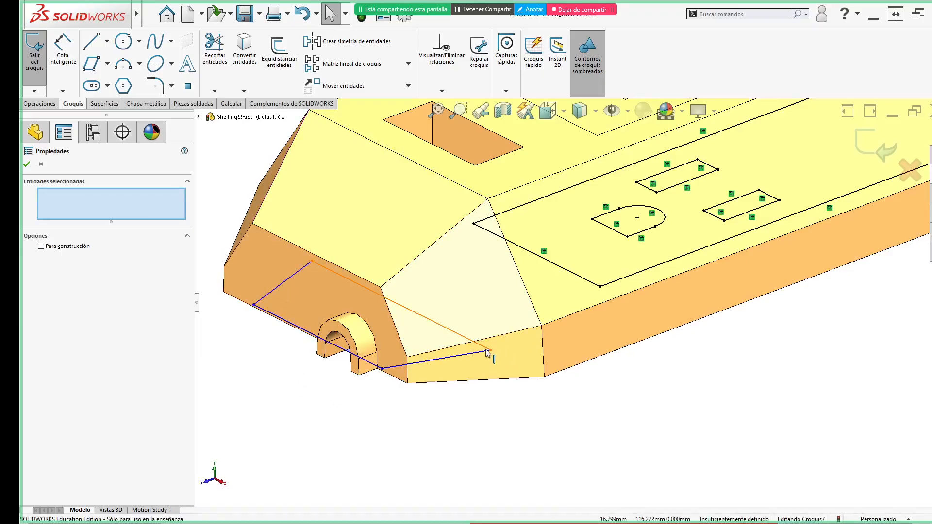
mouse_move(490, 351)
mouse_down()
mouse_move(369, 315)
mouse_move(333, 293)
mouse_move(474, 291)
mouse_move(428, 325)
mouse_up()
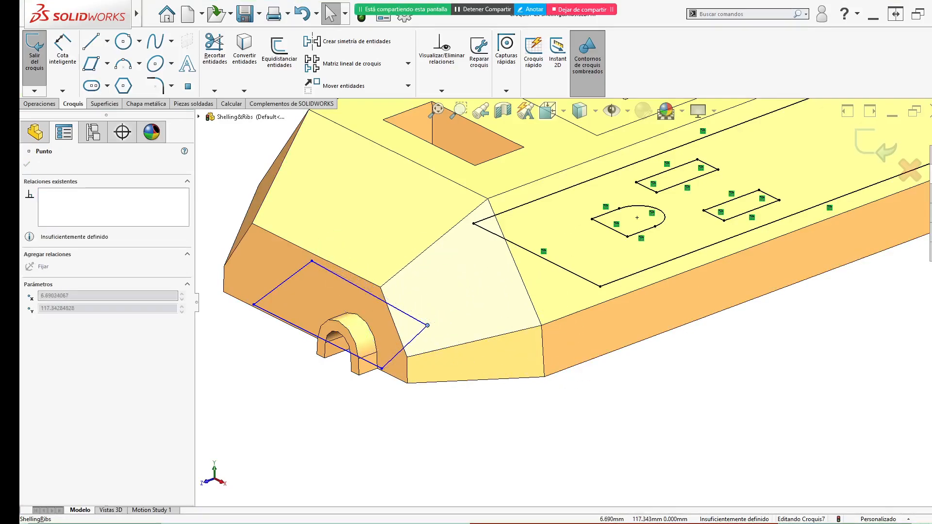
click(381, 427)
- Make the quadrilateral's line through the cord clip collinear with the inner edge of the end wall
middle_drag(381, 427, 366, 339)
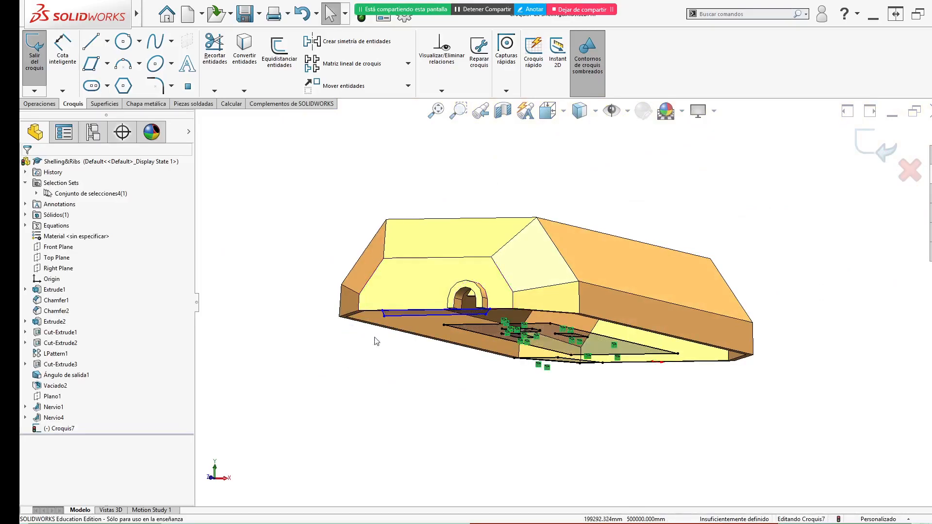
key(ctrl+6)
scroll(564, 299, up, 7)
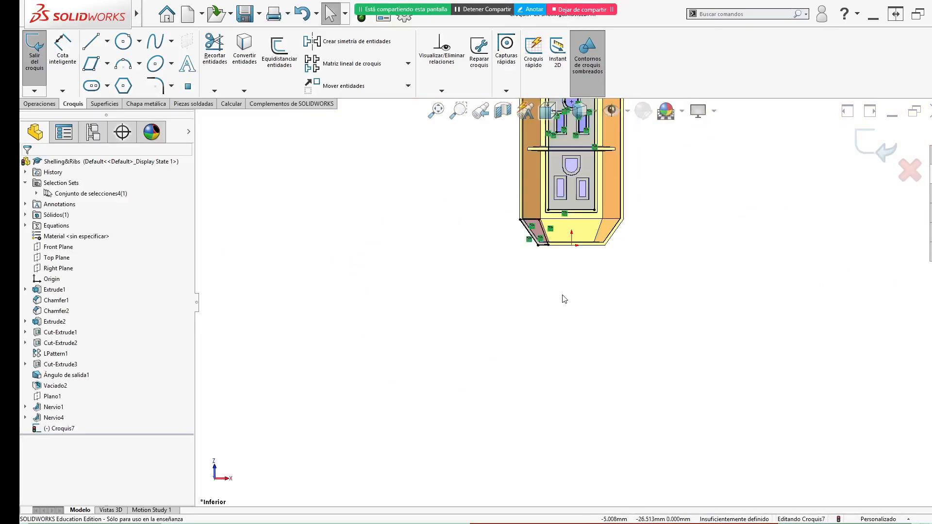
ctrl+middle_drag(672, 206, 617, 392)
scroll(511, 310, down, 10)
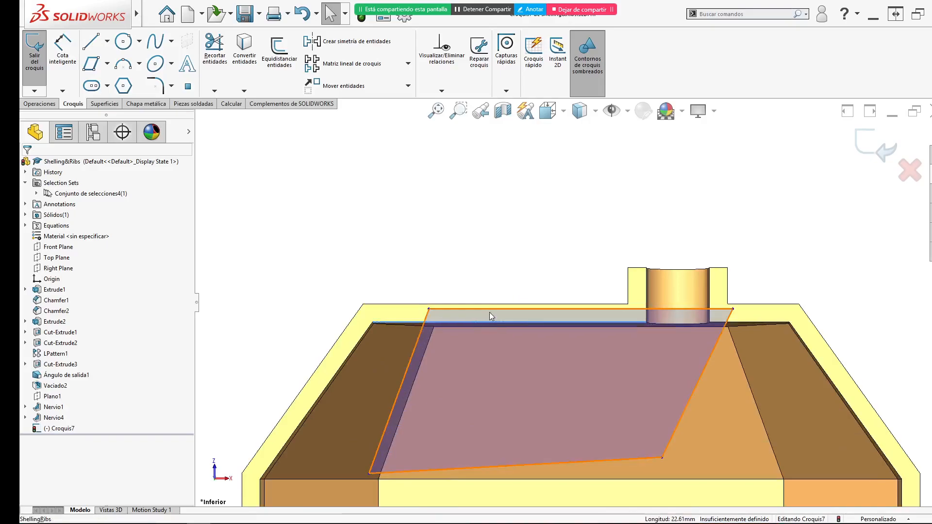
click(490, 309)
ctrl+click(493, 322)
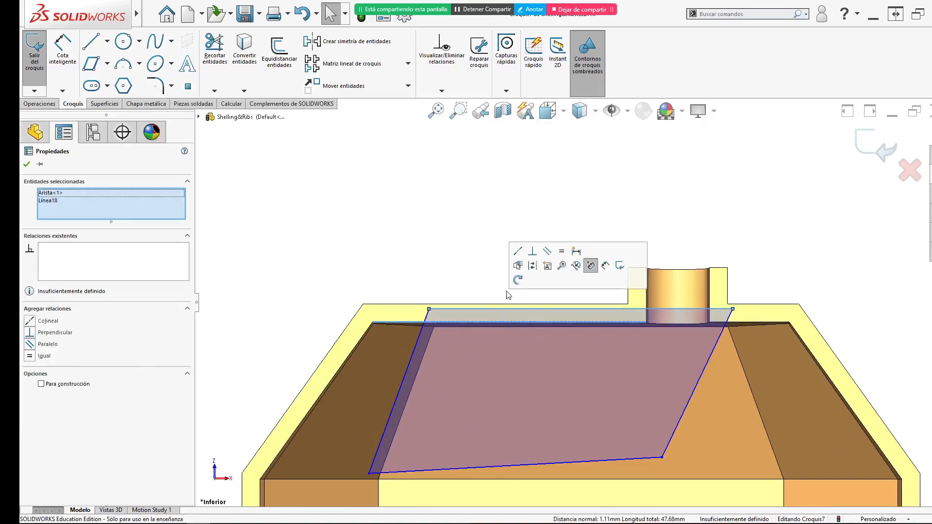
click(517, 251)
click(478, 247)
scroll(432, 243, up, 2)
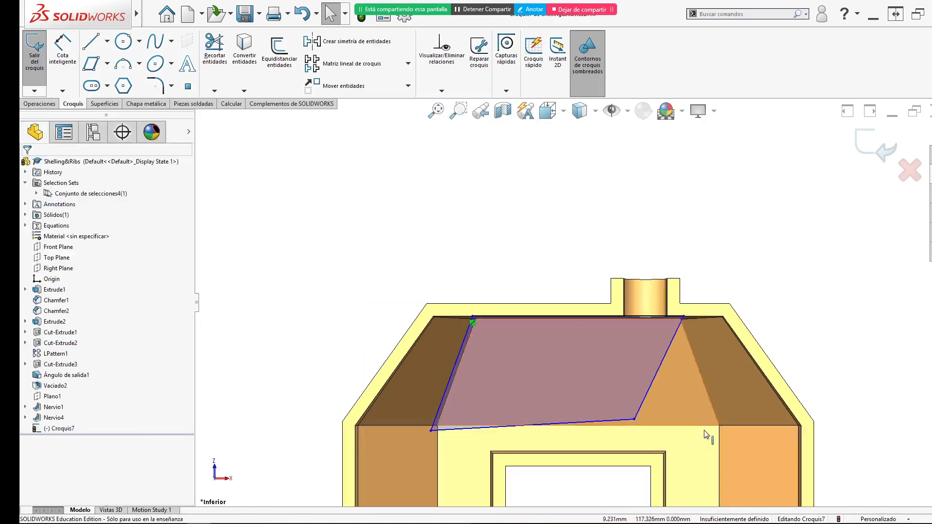
- Move three corners of the near-end quadrilateral onto the inner wall corners and the chamfer's lower edge, and exit the sketch
drag(635, 419, 799, 427)
click(684, 320)
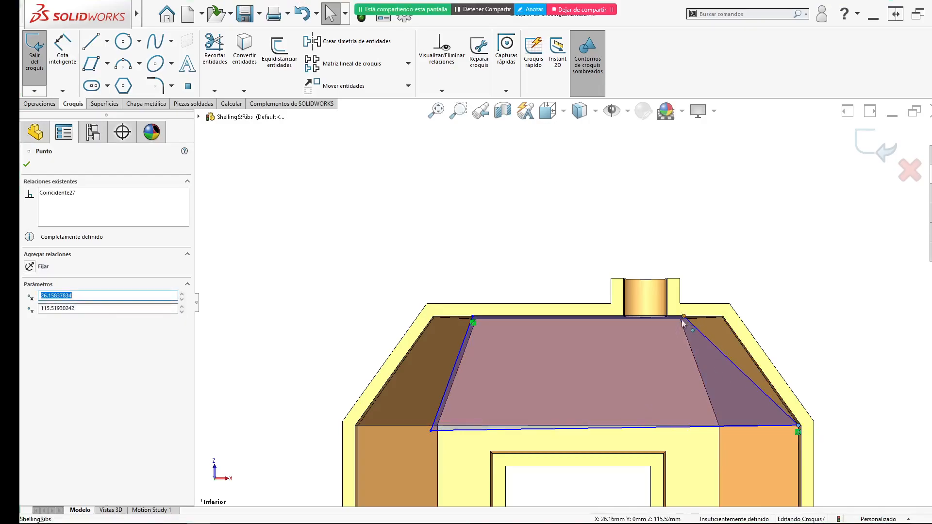
drag(684, 320, 723, 318)
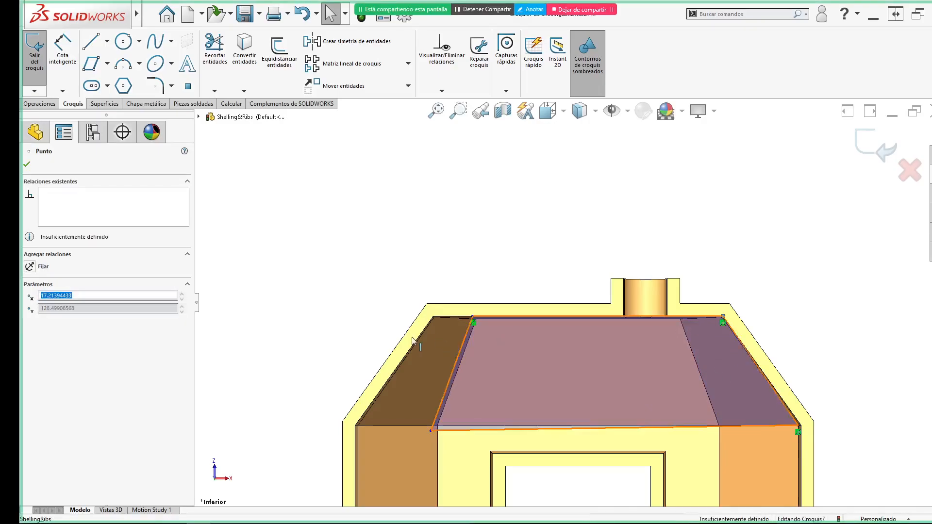
click(431, 430)
mouse_move(430, 430)
mouse_down()
mouse_move(400, 423)
mouse_move(410, 426)
mouse_up()
click(824, 271)
click(883, 142)
click(772, 302)
key(ctrl+7)
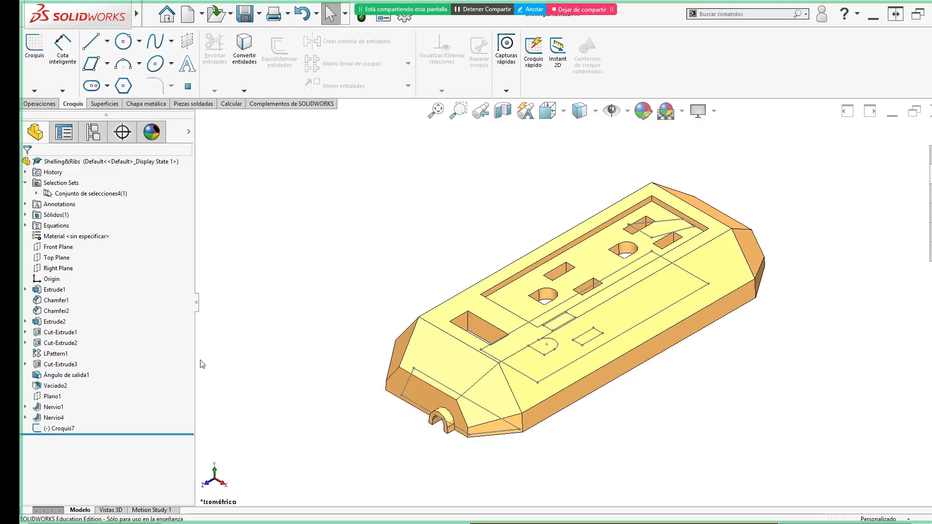
- Reopen sketch Croquis7 for editing and delete all of its entities
click(58, 428)
click(71, 397)
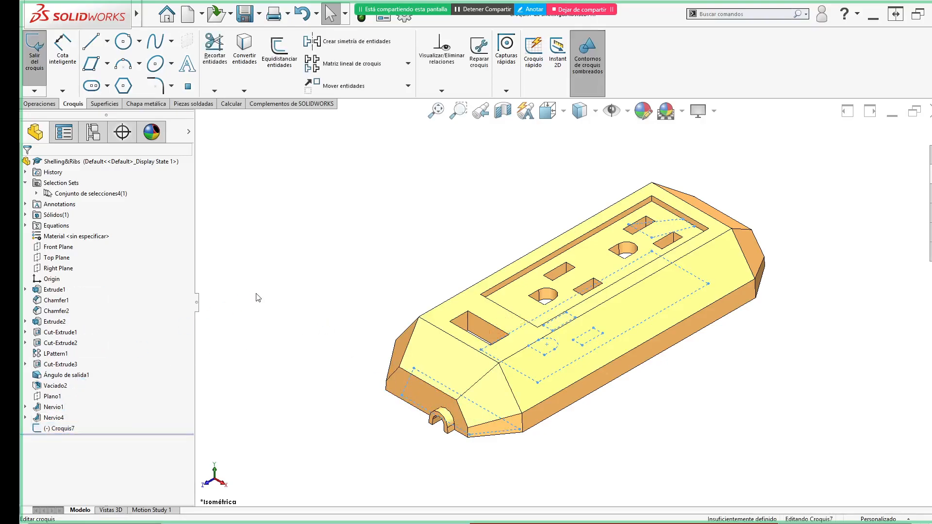
drag(484, 183, 748, 431)
key(Delete)
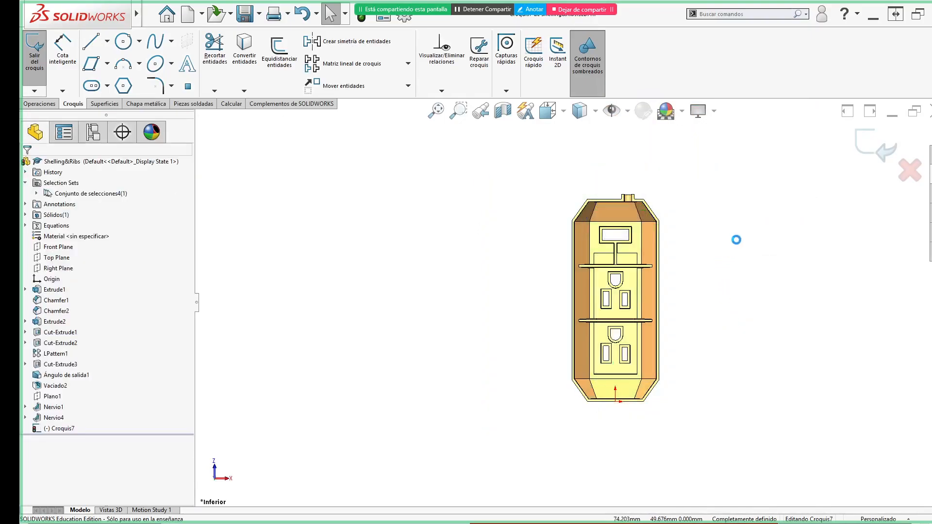
- Convert the three sloped inner faces and the inner end wall face at the cord clip end into the sketch
scroll(600, 216, up, 5)
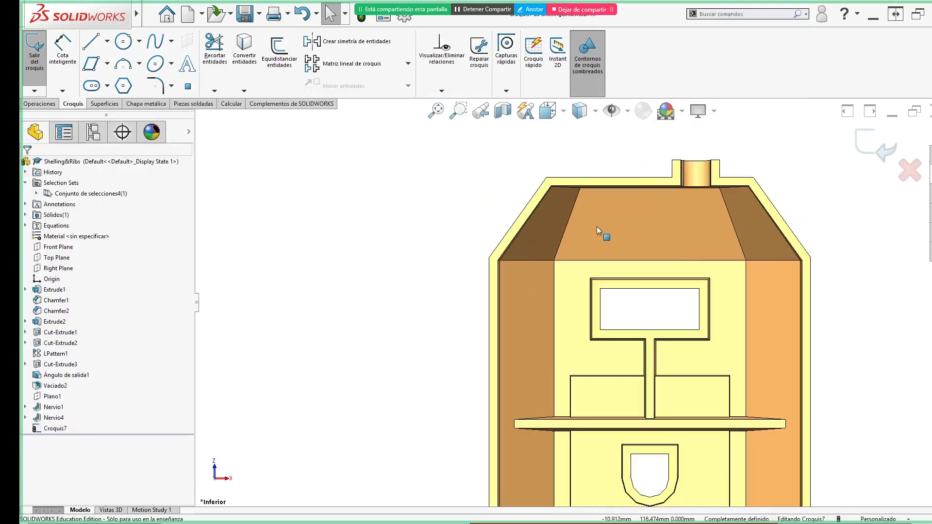
click(555, 234)
ctrl+click(613, 222)
ctrl+click(756, 214)
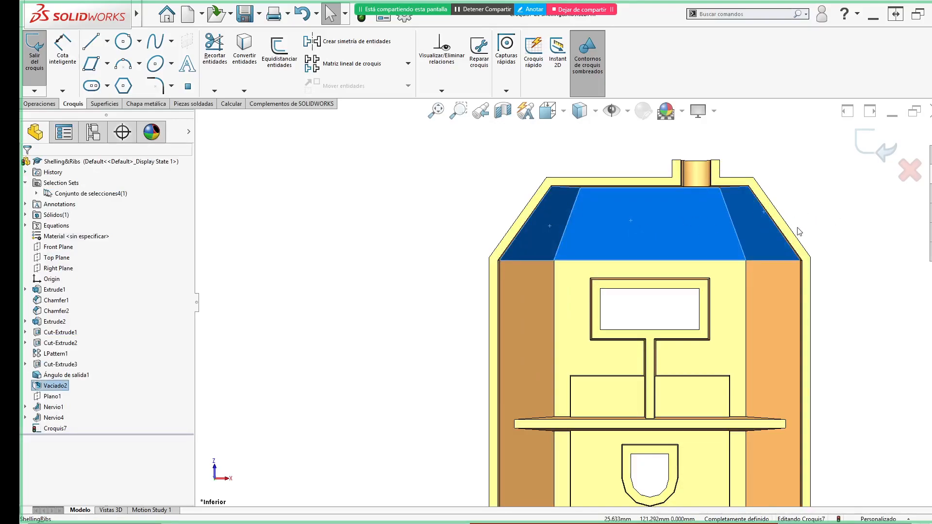
scroll(816, 282, down, 2)
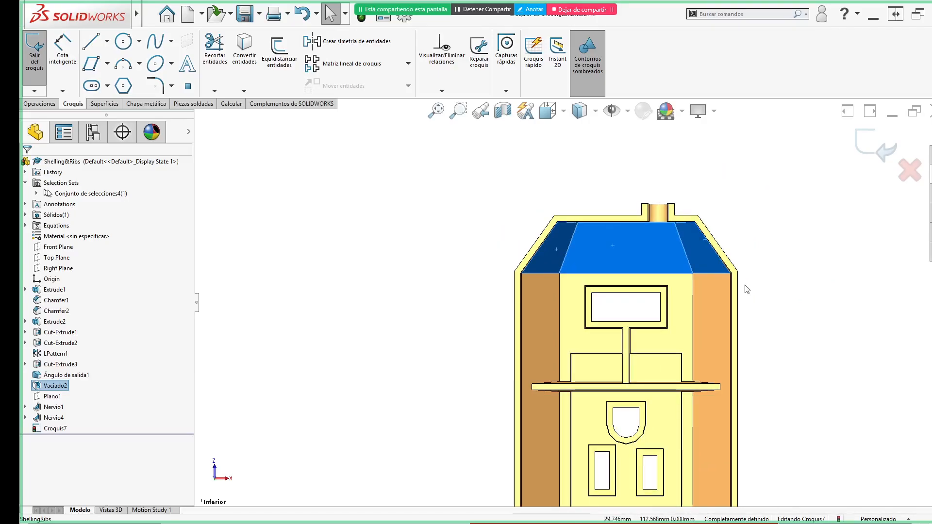
middle_drag(795, 301, 807, 252)
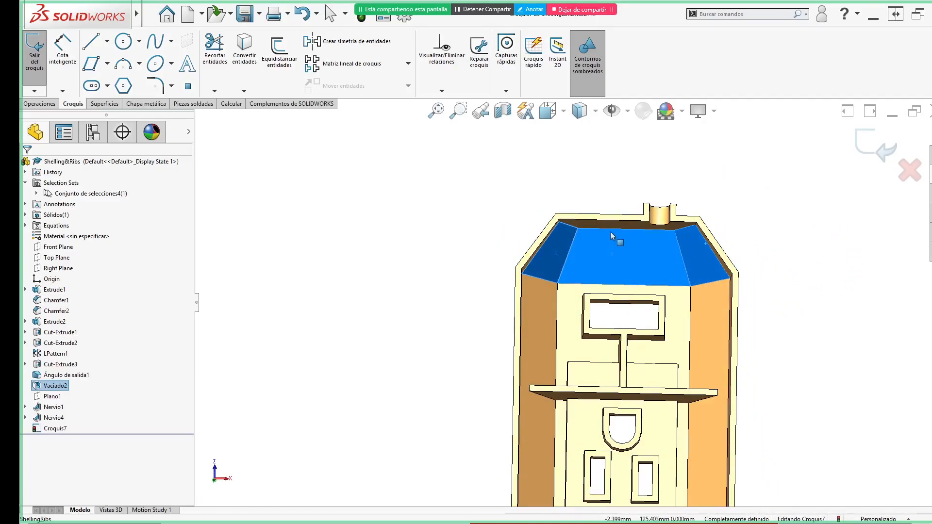
scroll(604, 225, up, 4)
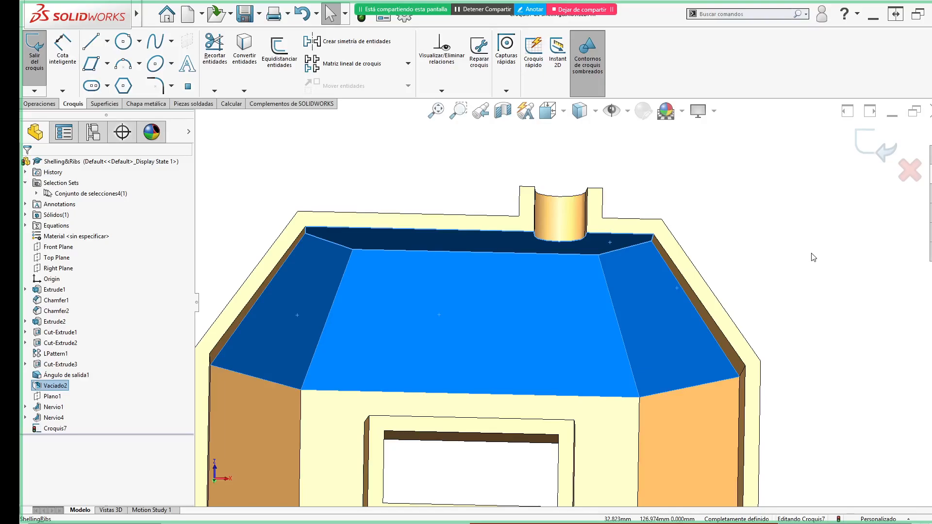
click(753, 205)
scroll(751, 229, down, 3)
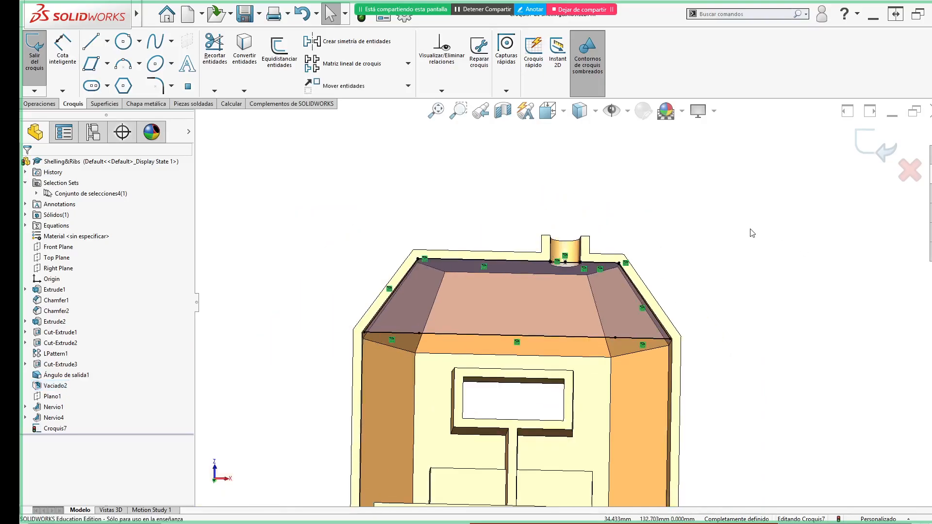
key(ctrl+8)
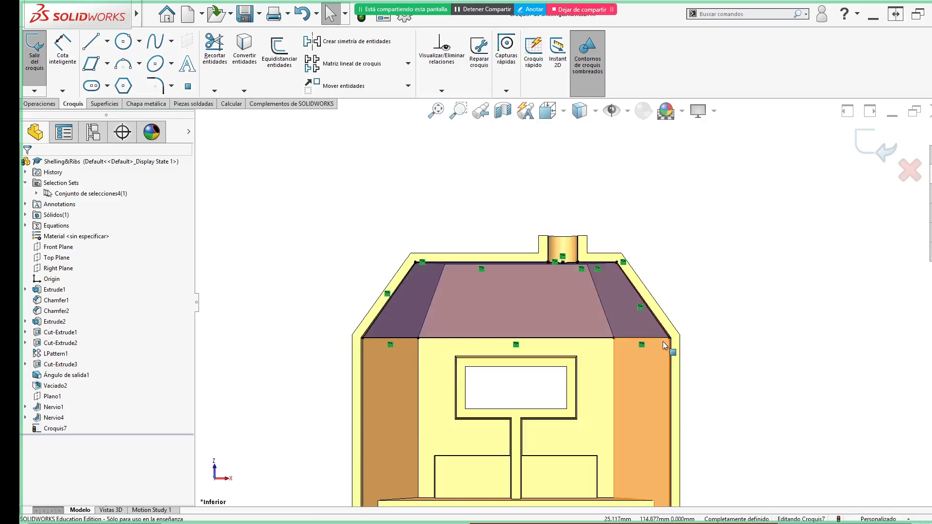
- Inspect the converted outline at the inner wall corner, and undo the conversion and the deletion of the sketch entities
scroll(670, 341, up, 4)
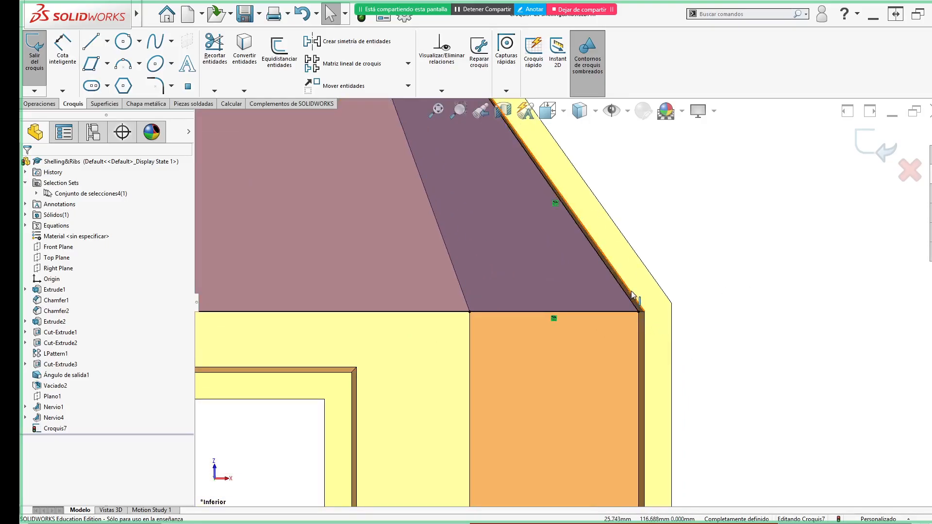
scroll(632, 296, down, 4)
scroll(596, 296, up, 5)
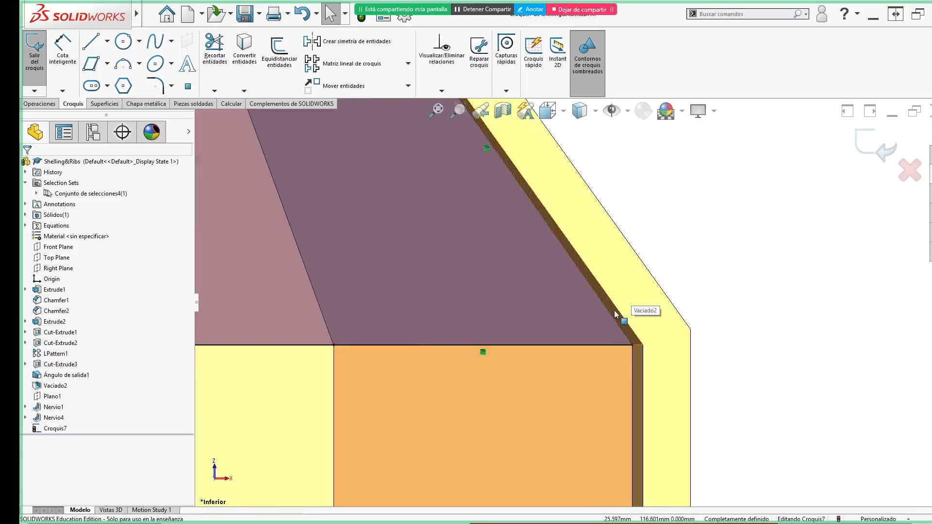
scroll(624, 313, down, 3)
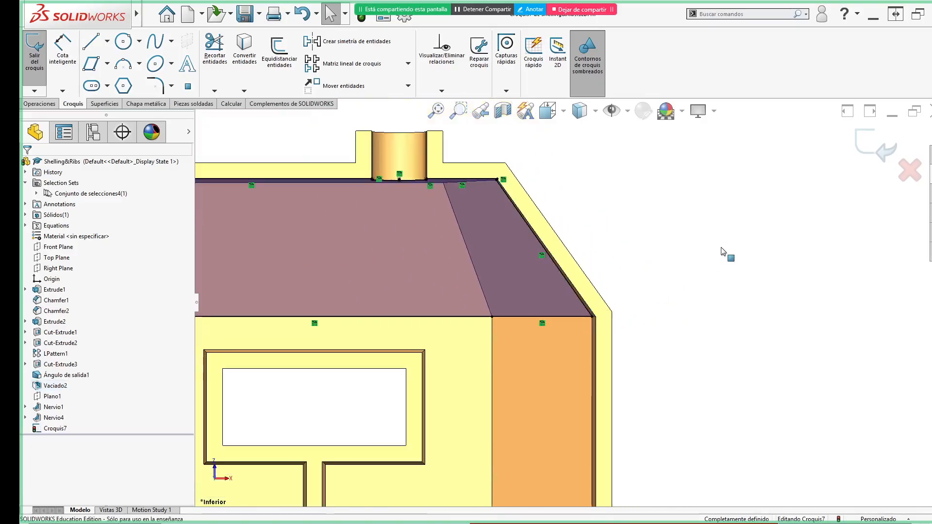
key(ctrl+z)
key(ctrl+z)
scroll(714, 251, up, 3)
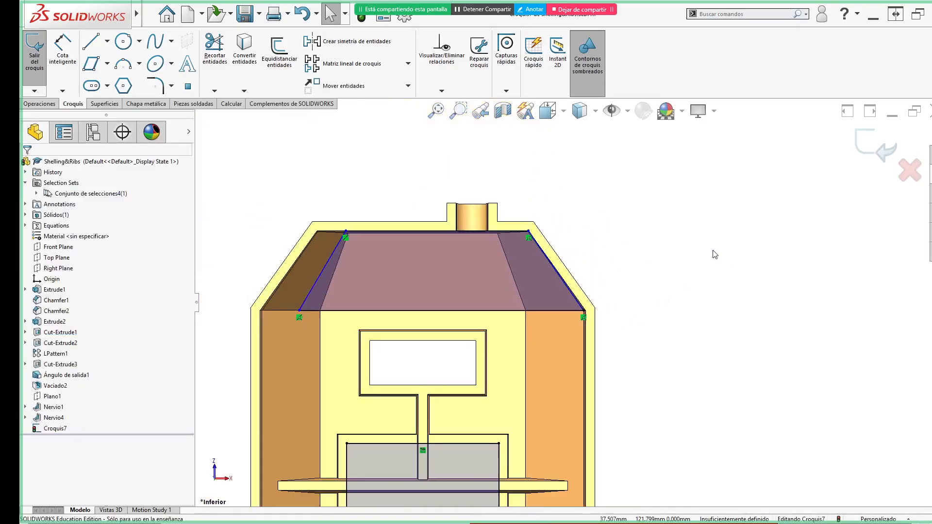
key(ctrl+z)
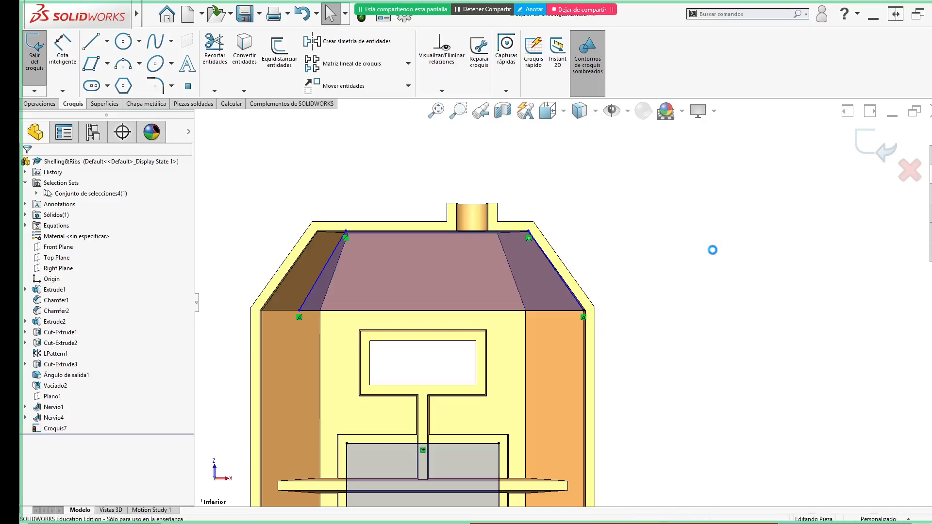
- Edit Croquis7 again and remove every entity from the sketch
click(73, 428)
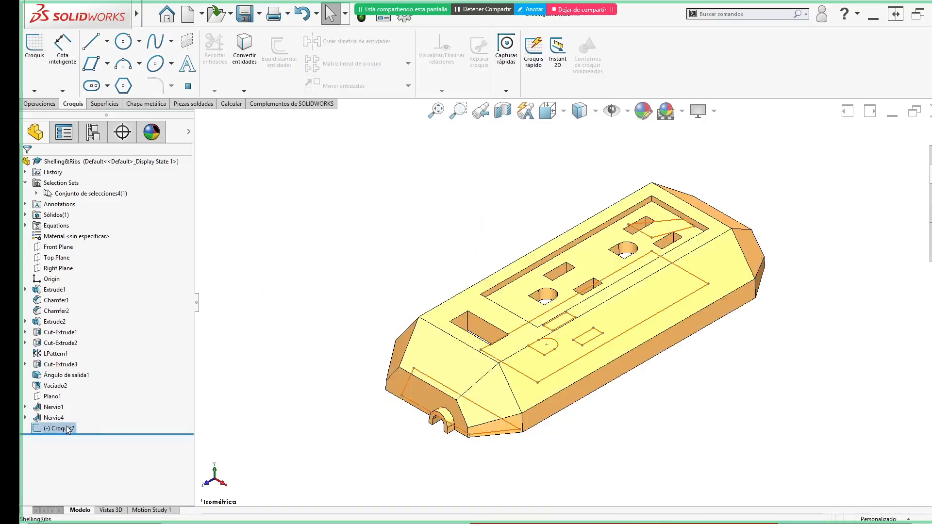
click(81, 400)
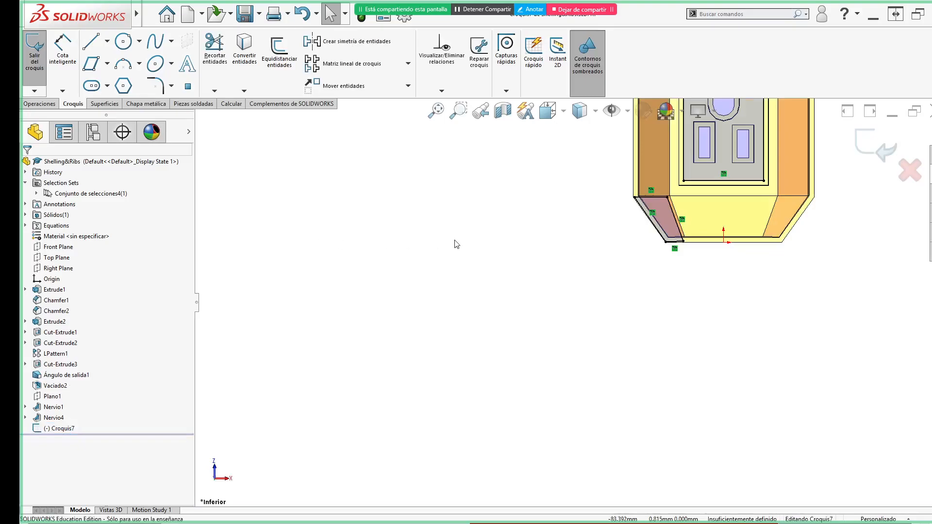
key(f)
drag(679, 486, 689, 487)
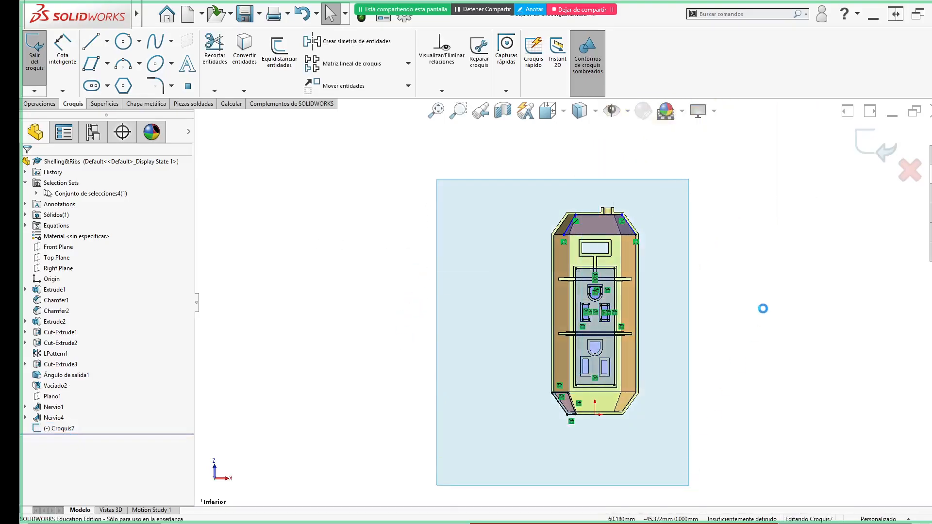
key(Delete)
- Convert the three sloped inner faces at the cord clip end, together with the adjoining inner wall faces, into the sketch
scroll(600, 264, down, 5)
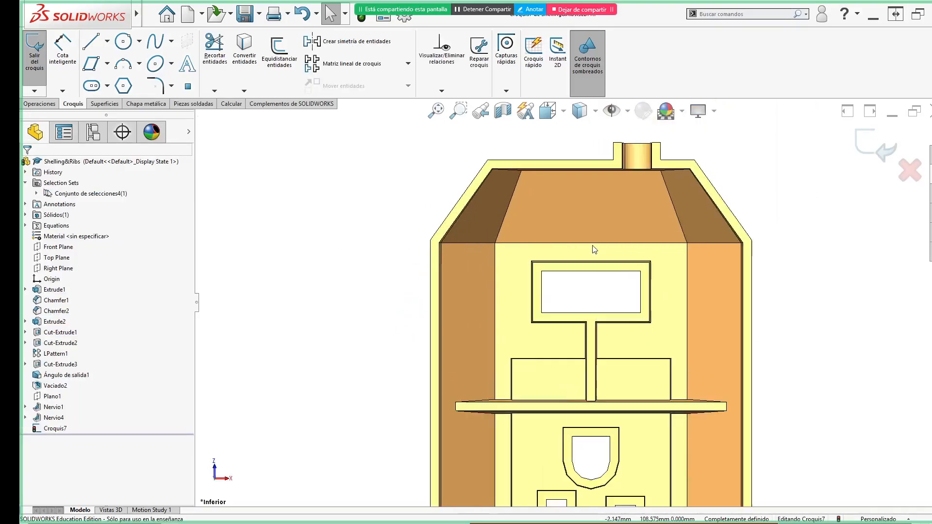
scroll(485, 226, down, 3)
middle_drag(468, 266, 450, 239)
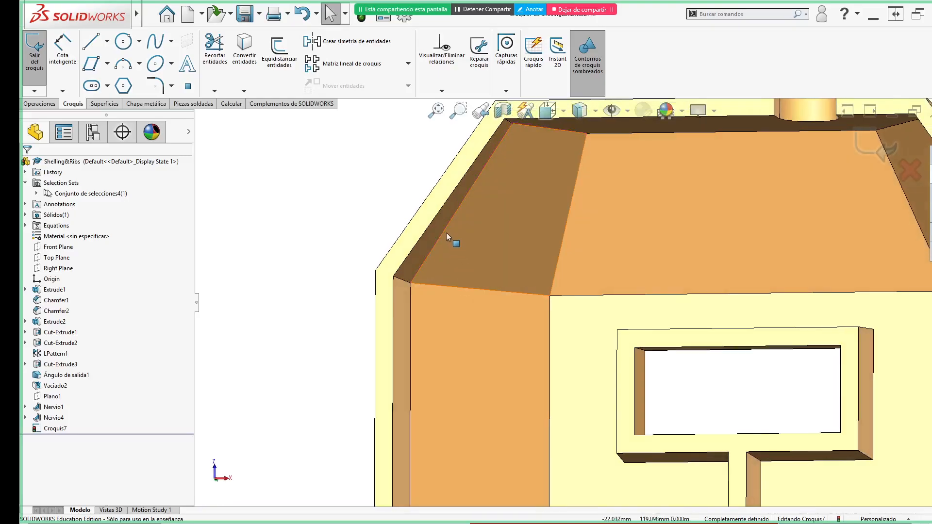
ctrl+click(439, 229)
ctrl+click(492, 233)
ctrl+click(673, 248)
scroll(776, 247, up, 1)
ctrl+click(872, 212)
scroll(826, 222, up, 2)
middle_drag(807, 220, 815, 231)
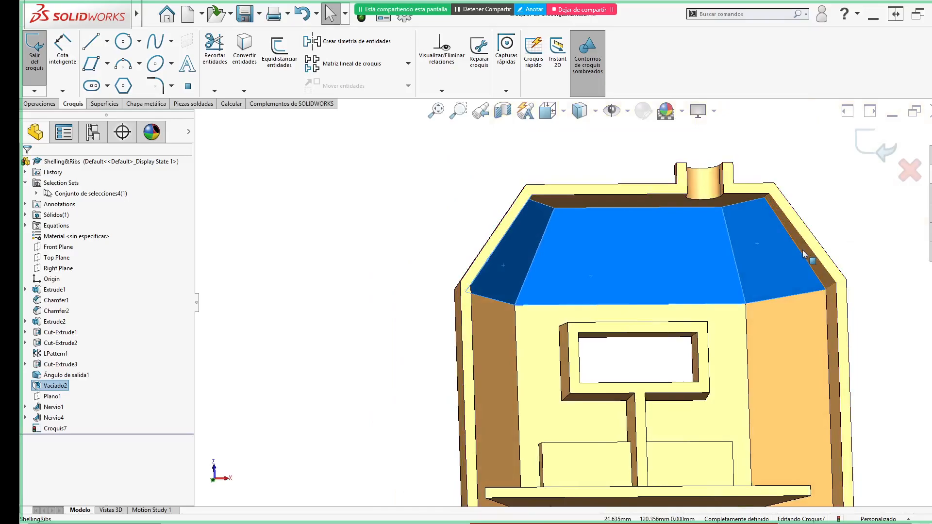
ctrl+click(812, 233)
right_drag(735, 200, 728, 193)
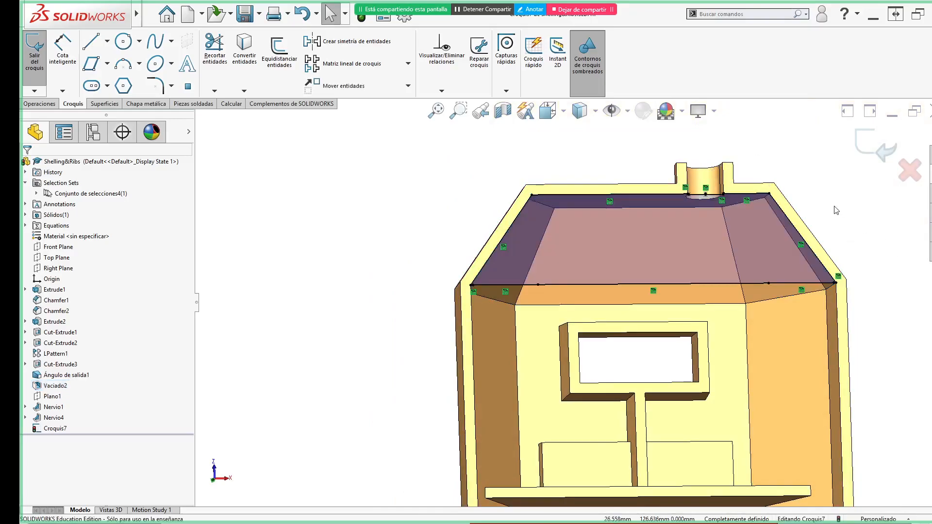
key(ctrl+6)
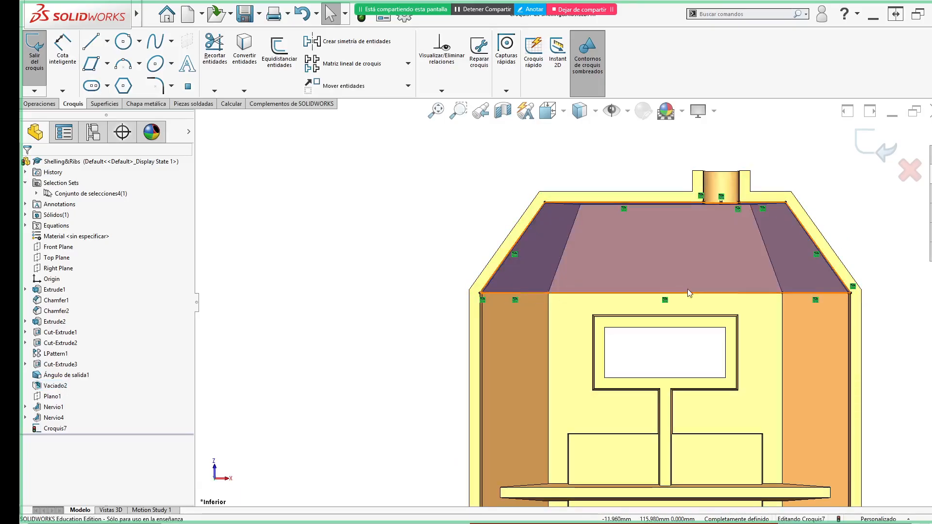
scroll(845, 303, down, 3)
scroll(734, 279, up, 1)
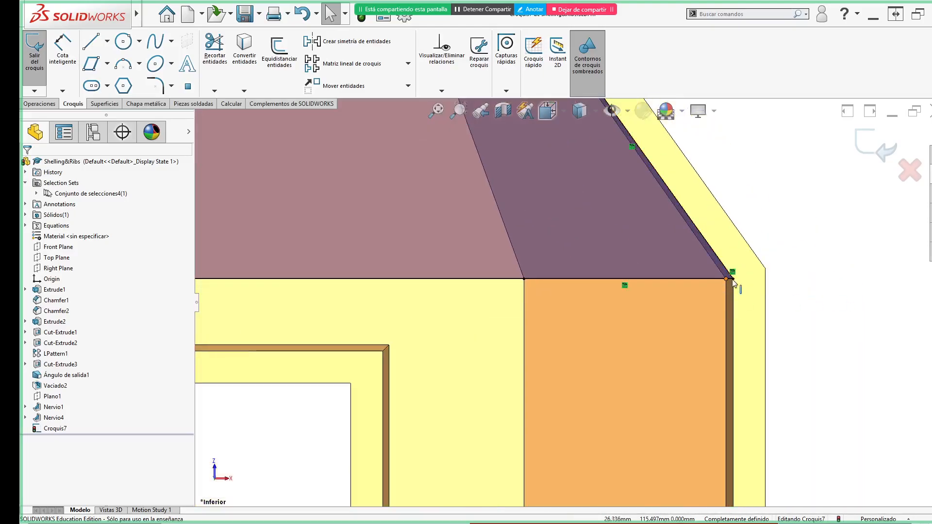
- Extrude the trapezoidal Croquis7 contour at the cord clip end 1.5 mm in the reversed direction, into the shell
scroll(780, 252, up, 3)
mouse_move(491, 237)
middle_down()
mouse_move(468, 233)
mouse_move(522, 242)
middle_up()
key(s)
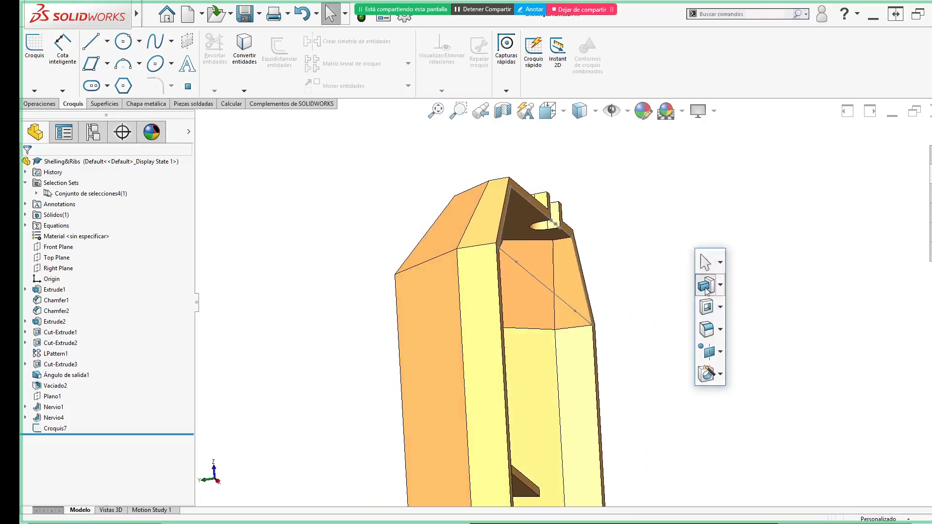
click(704, 287)
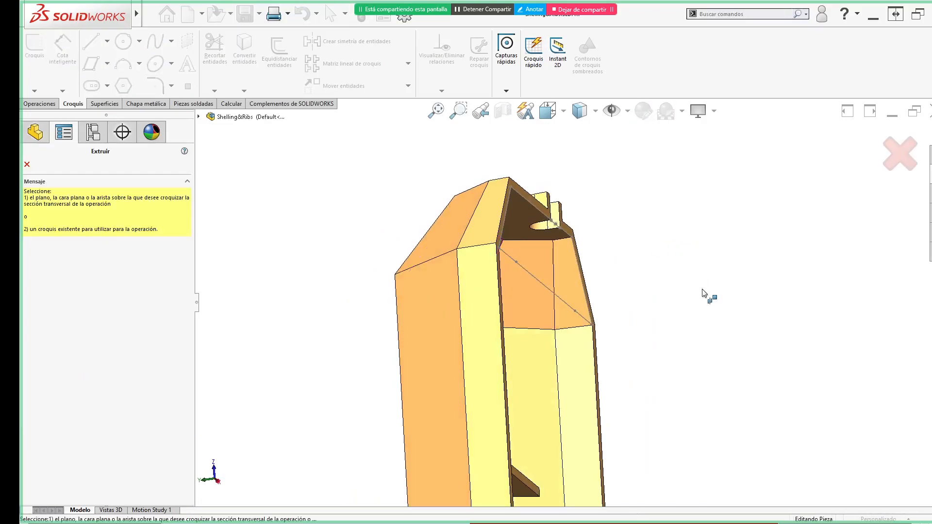
click(543, 284)
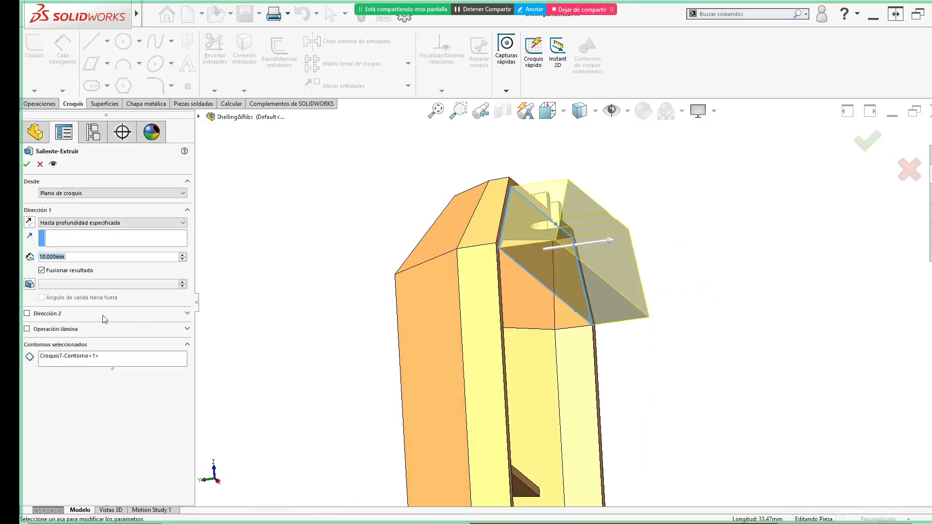
click(29, 223)
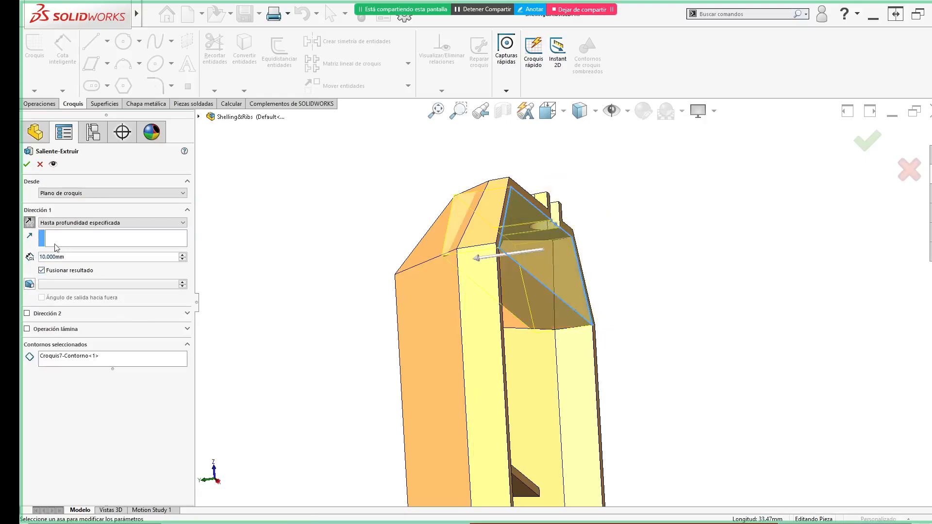
text(1.5)
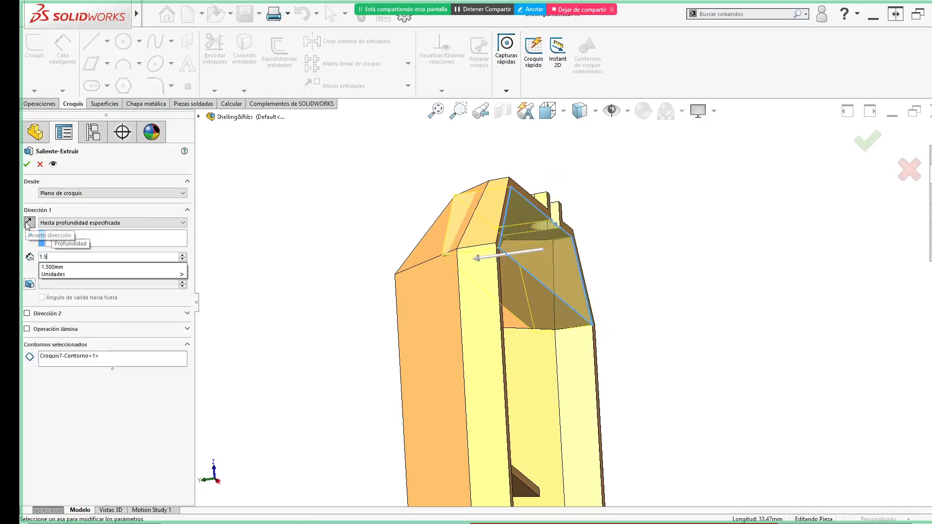
key(Return)
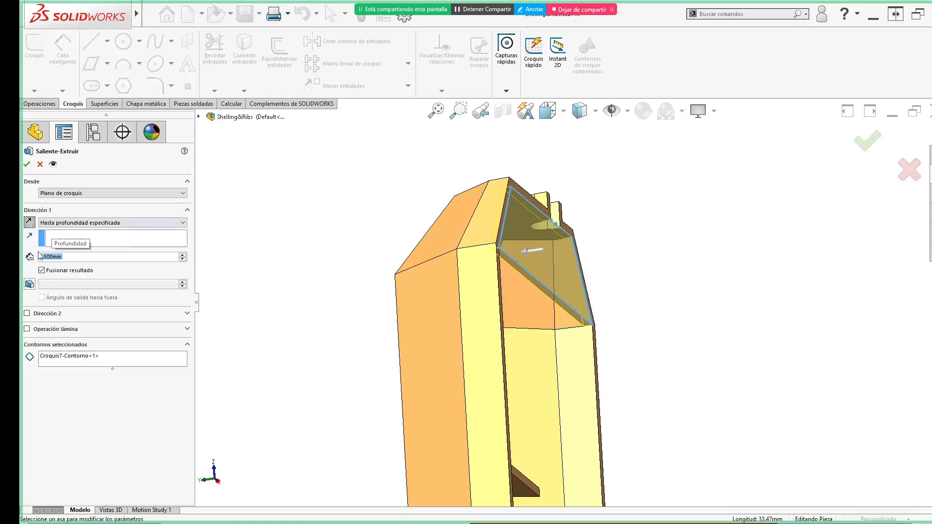
click(868, 140)
- Set the narrower width dimension D2@Sketch1 of the Extrude1 base profile to 40 mm
middle_drag(761, 209, 575, 163)
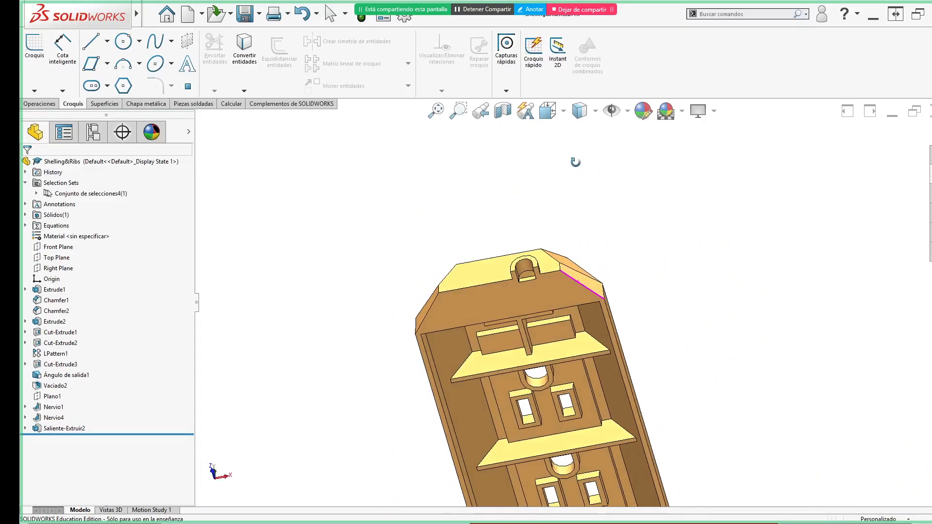
key(f)
middle_drag(679, 330, 649, 265)
middle_drag(453, 381, 505, 374)
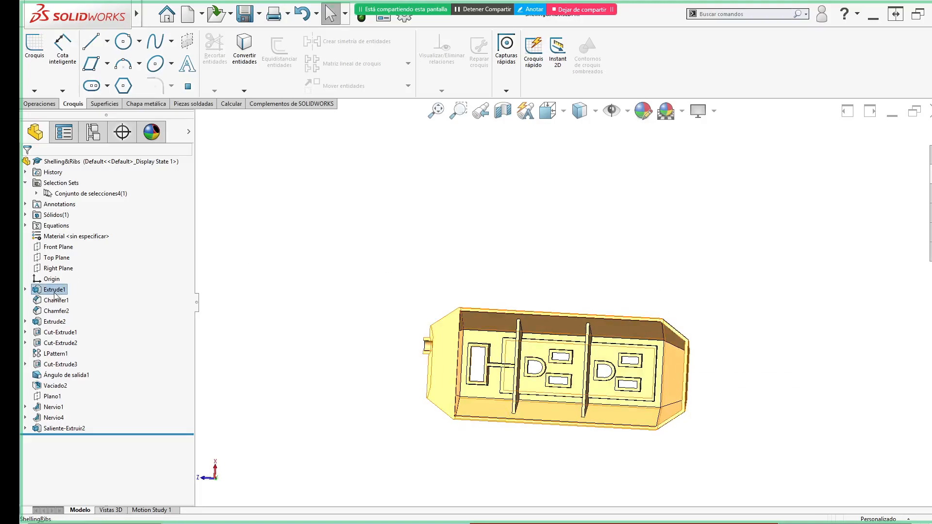
double_click(57, 291)
middle_drag(743, 298, 643, 290)
click(594, 361)
text(40)
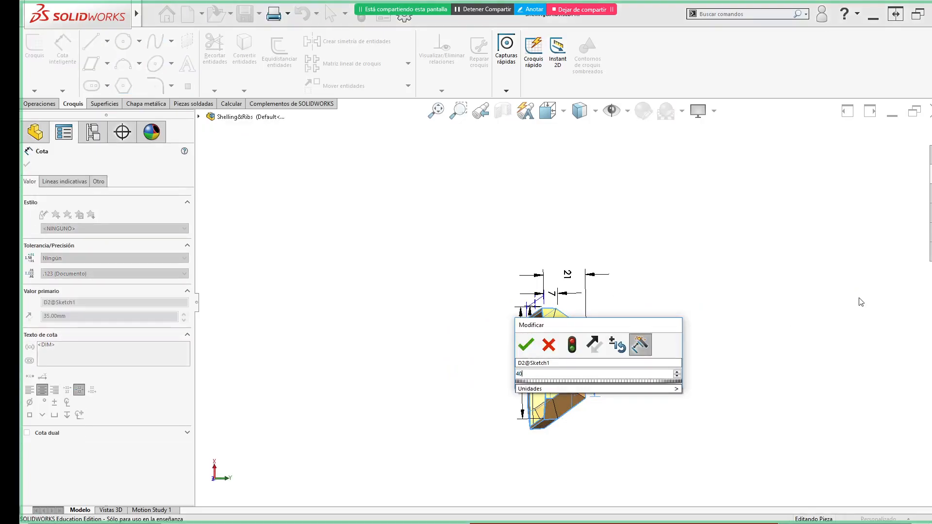
key(Return)
key(Escape)
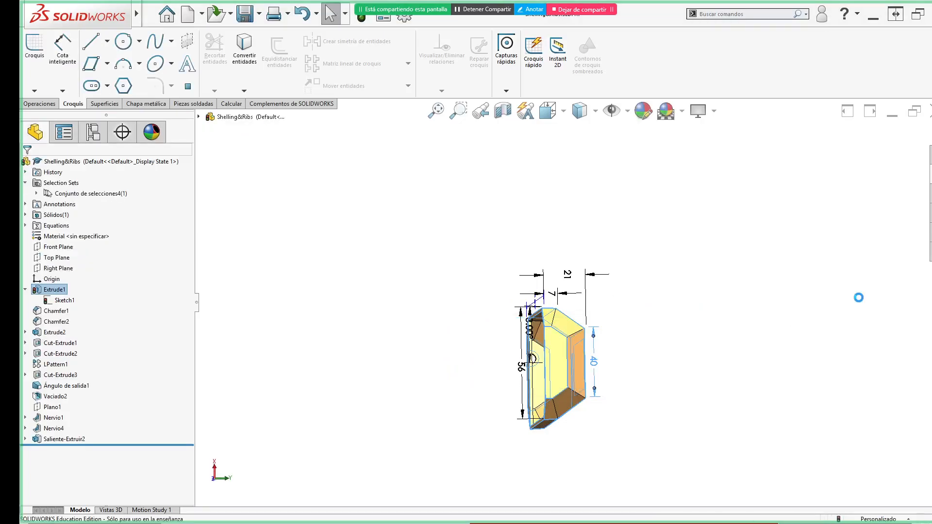
click(748, 308)
- Examine how the extruded wall at the cord clip end follows the wider body, check its converted sketch Croquis7, and leave the sketch
middle_drag(538, 311, 489, 297)
click(462, 362)
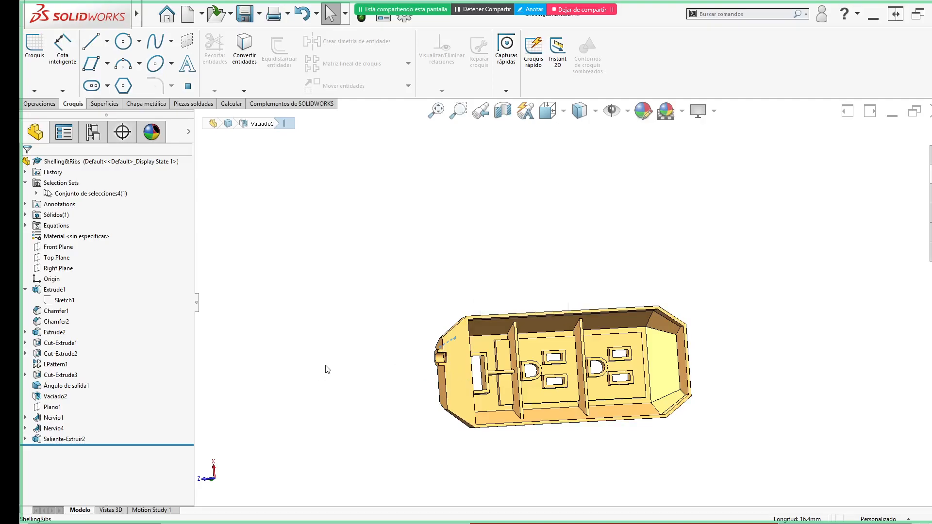
click(339, 366)
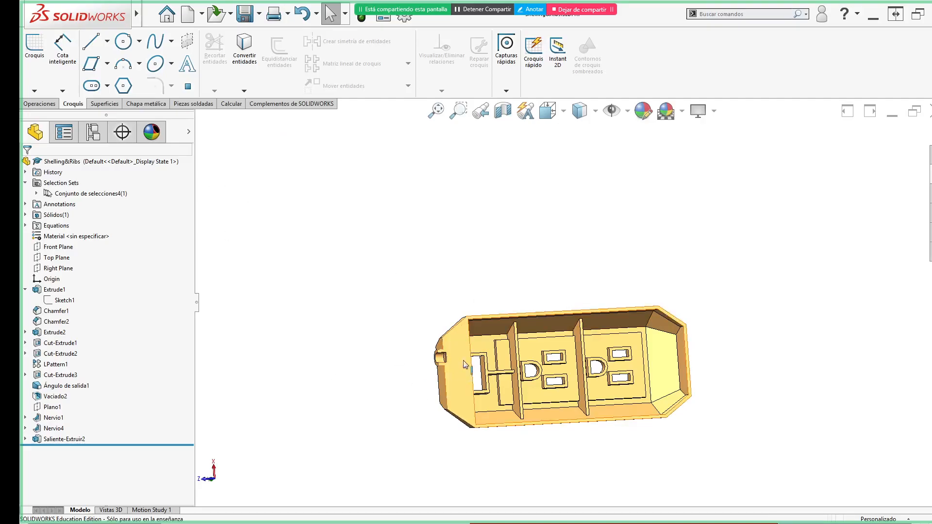
middle_drag(710, 345, 652, 344)
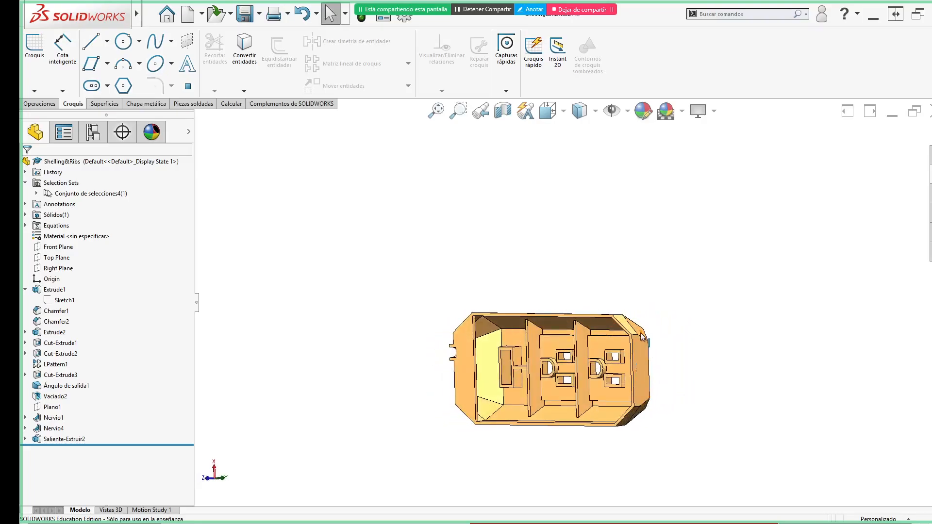
middle_drag(302, 404, 353, 402)
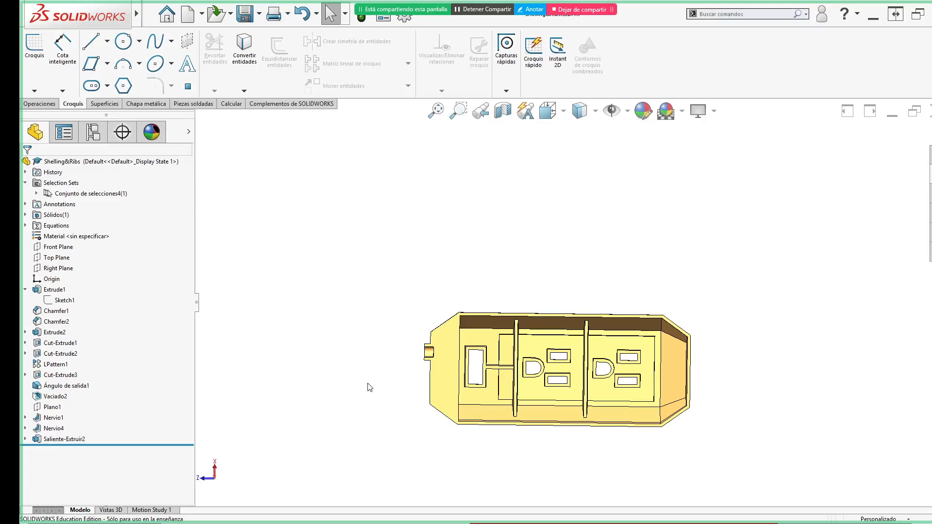
click(26, 439)
click(76, 451)
click(85, 419)
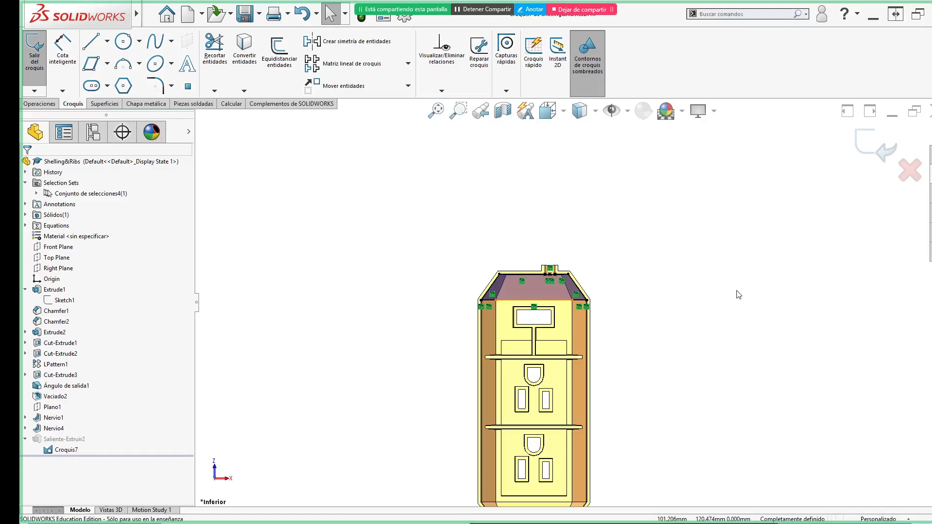
scroll(738, 294, up, 3)
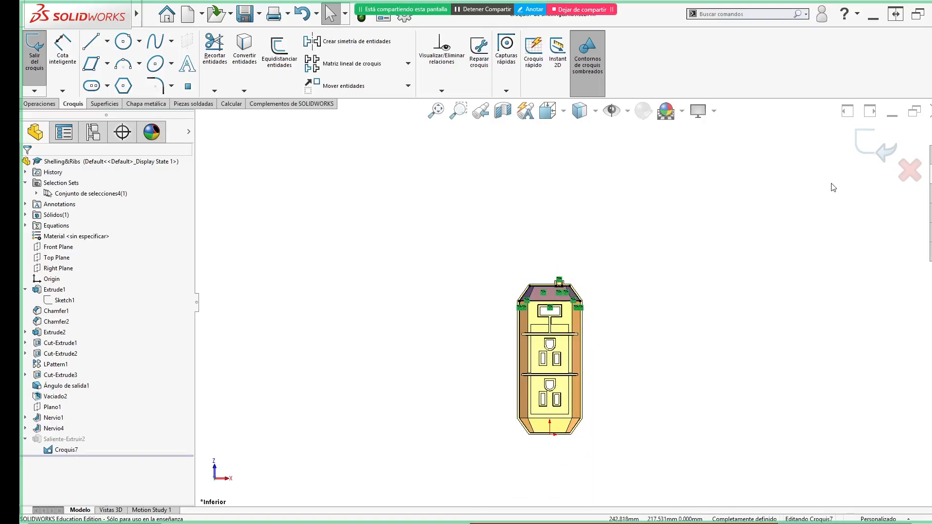
click(906, 176)
- Delete the boss extrusion at the cord clip end and its leftover sketch Croquis7
click(64, 439)
key(Delete)
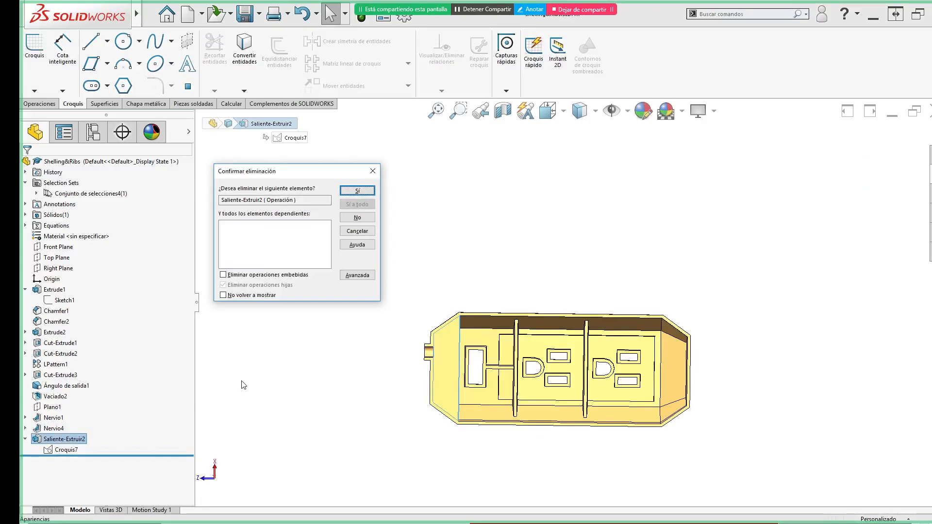
click(357, 191)
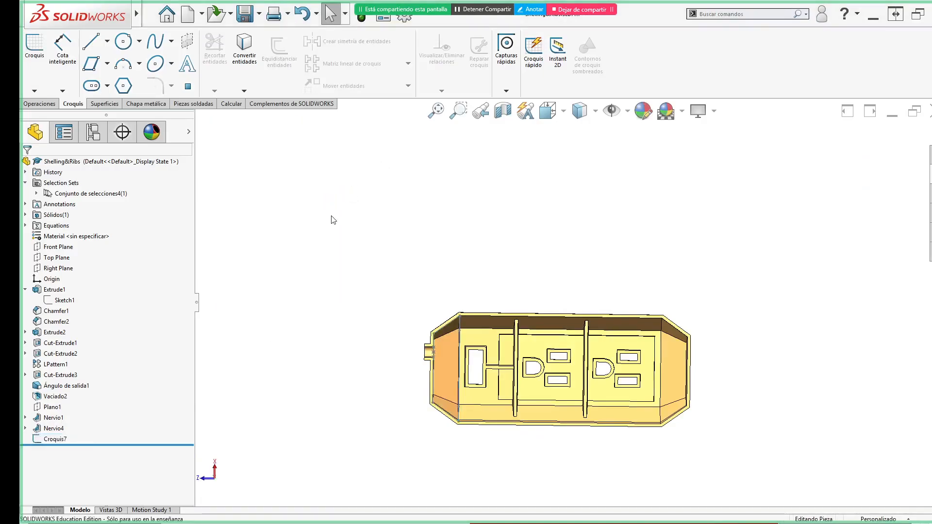
click(55, 439)
key(Delete)
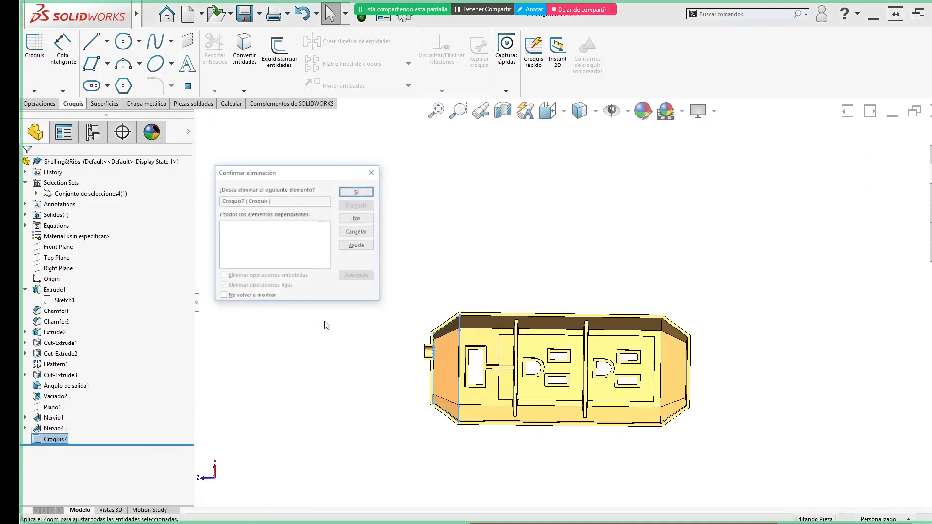
click(363, 193)
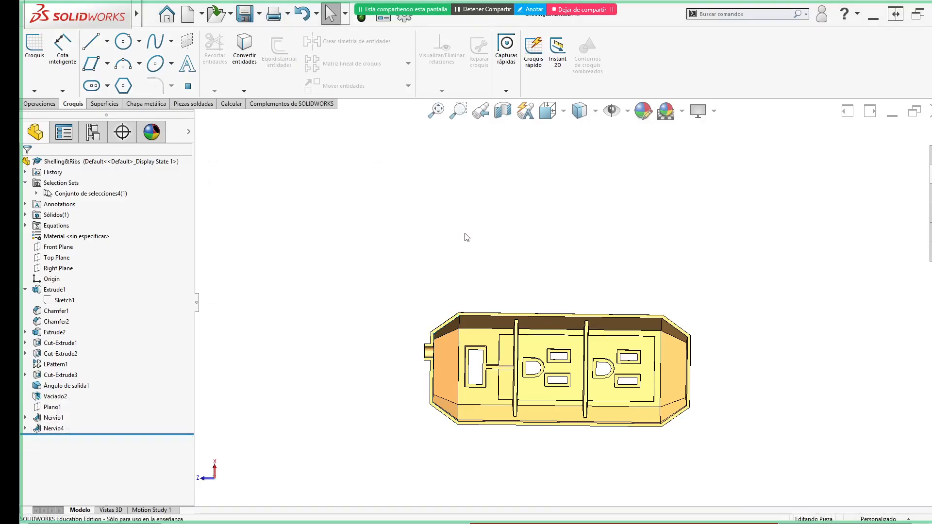
- Consult the Convertir entidades slide in Acrobat Reader, and start a new sketch on the Right Plane in SOLIDWORKS
key(alt+Tab)
scroll(590, 338, down, 1)
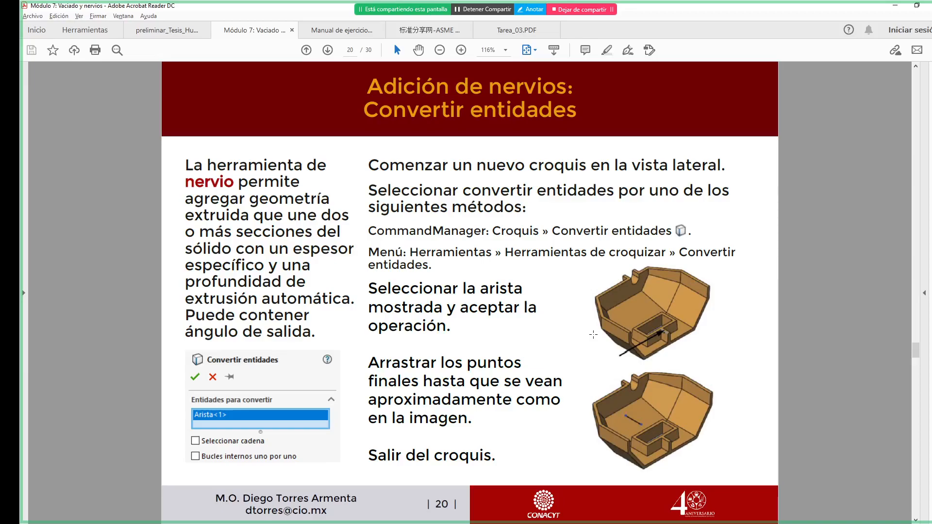
key(alt+Tab)
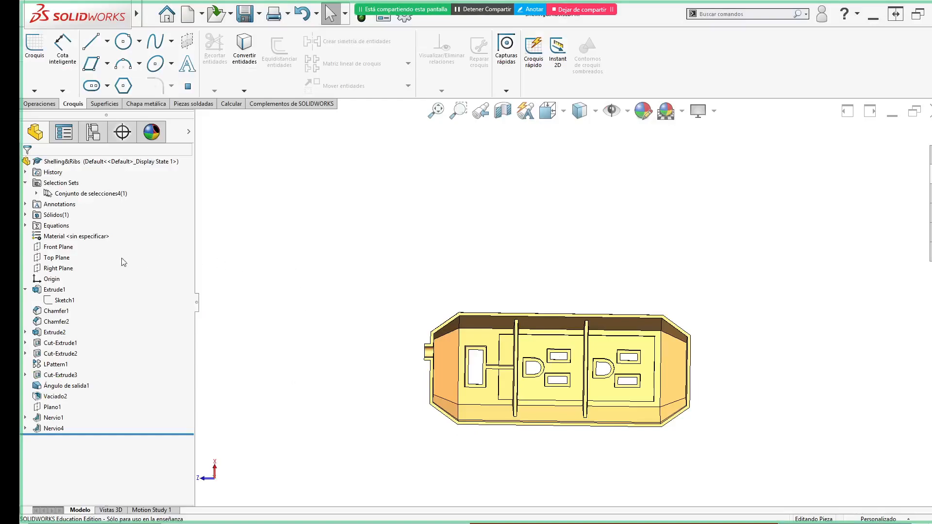
click(58, 268)
click(68, 254)
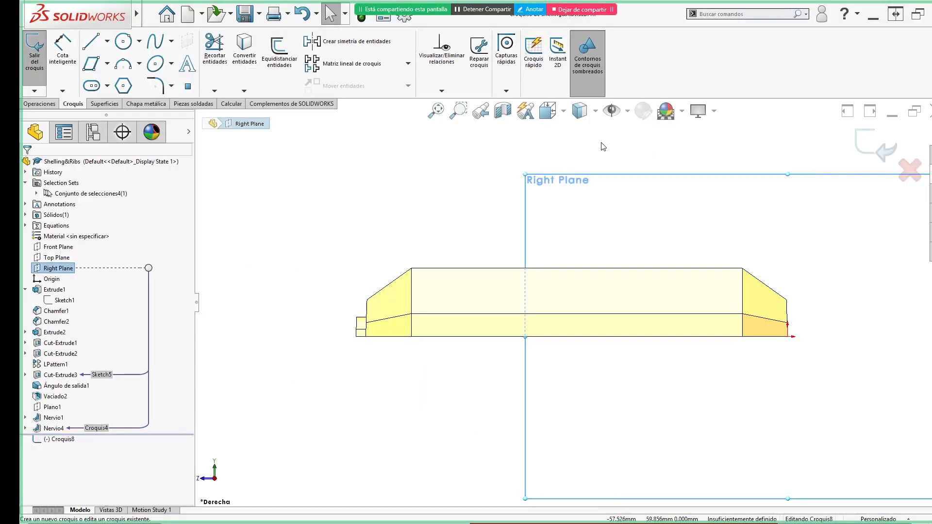
- Check the slide for the required edge and convert the long edge of the narrow rib beside the rectangular opening into the sketch
key(alt+Tab)
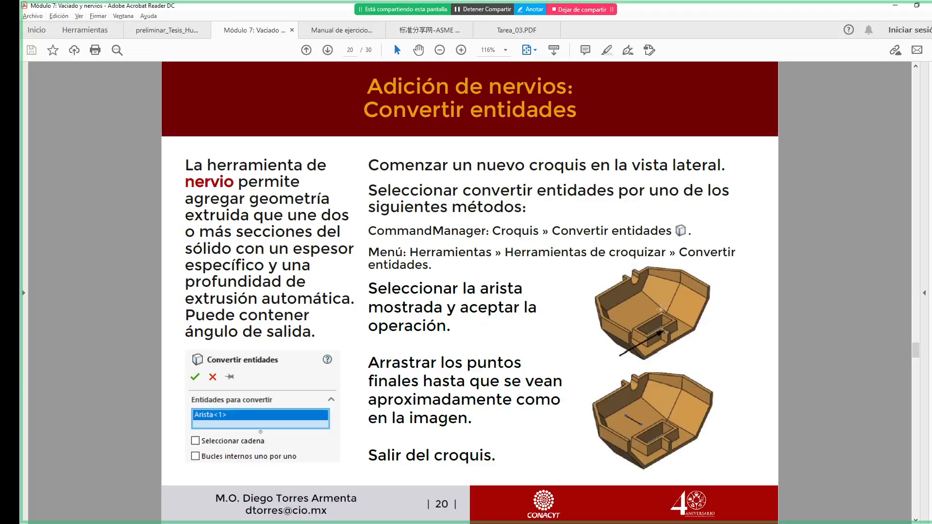
key(alt+Tab)
mouse_move(437, 387)
middle_down()
mouse_move(465, 351)
mouse_move(485, 287)
middle_up()
click(485, 286)
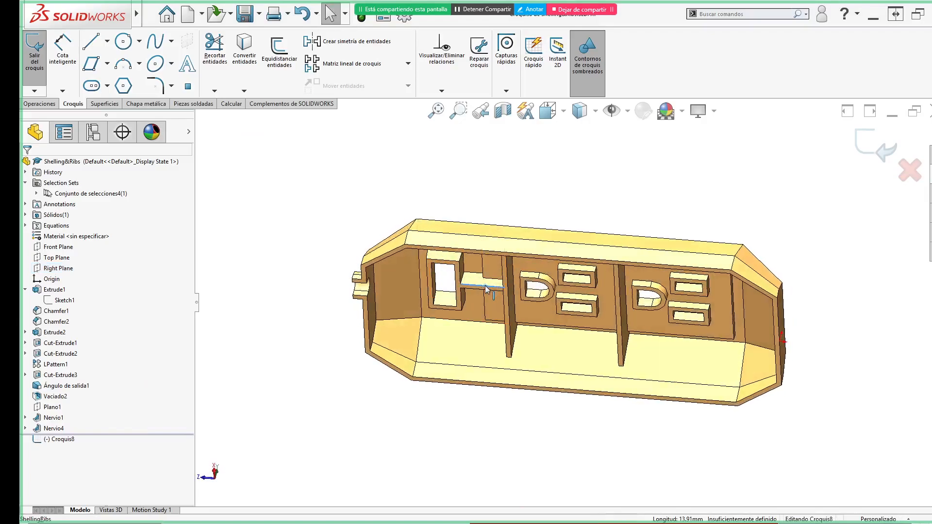
click(244, 55)
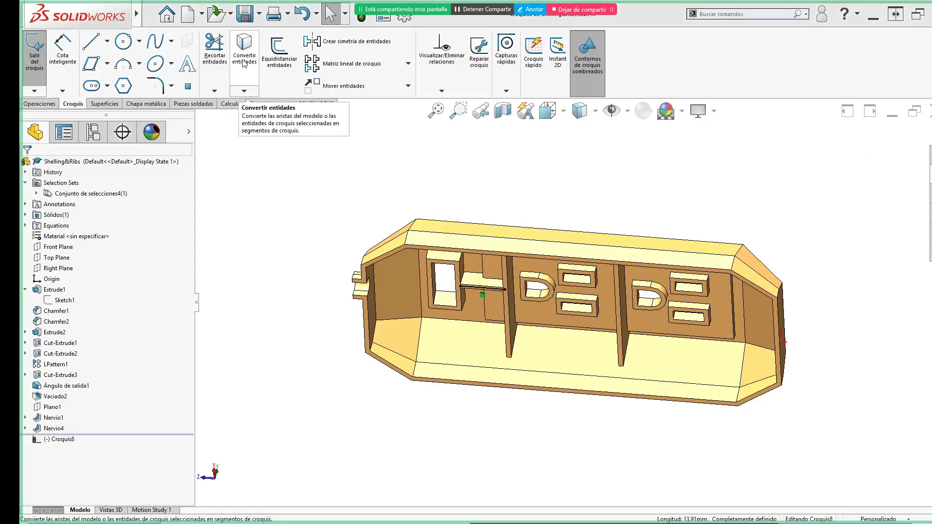
- Compare the converted line with the slide in Acrobat Reader and examine its position and on-edge relation at the narrow rib
key(alt+Tab)
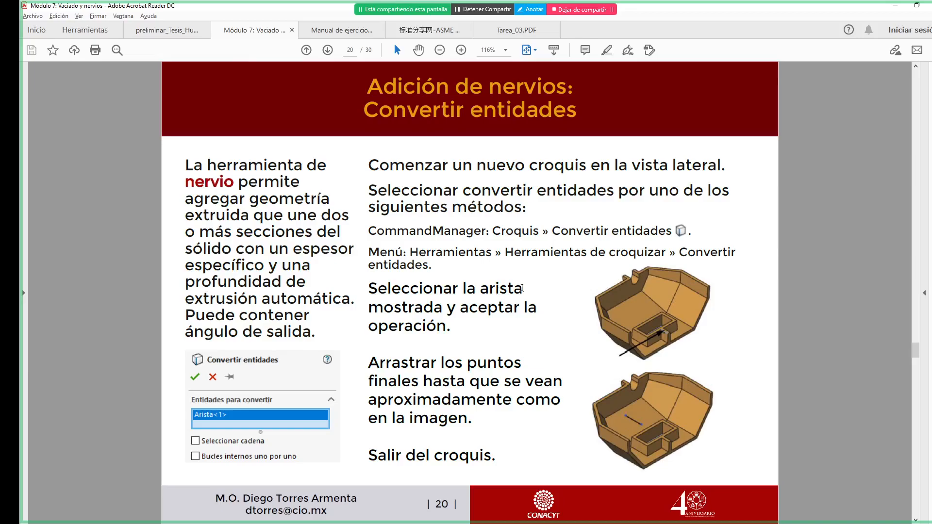
key(alt+Tab)
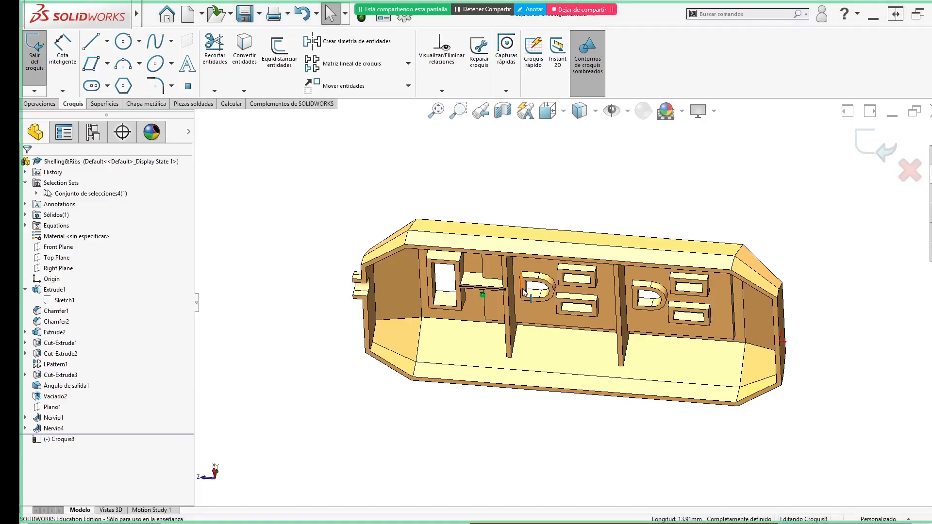
key(alt+Tab)
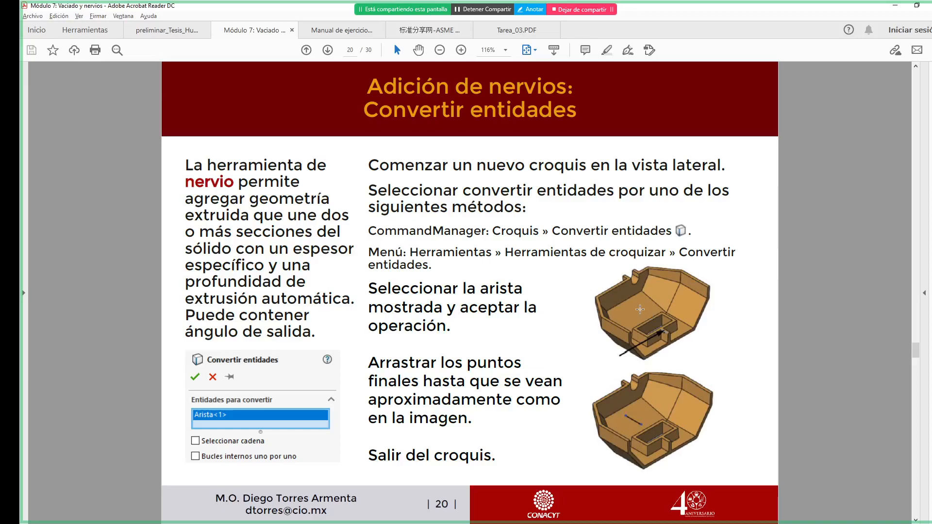
key(alt+Tab)
key(ctrl+8)
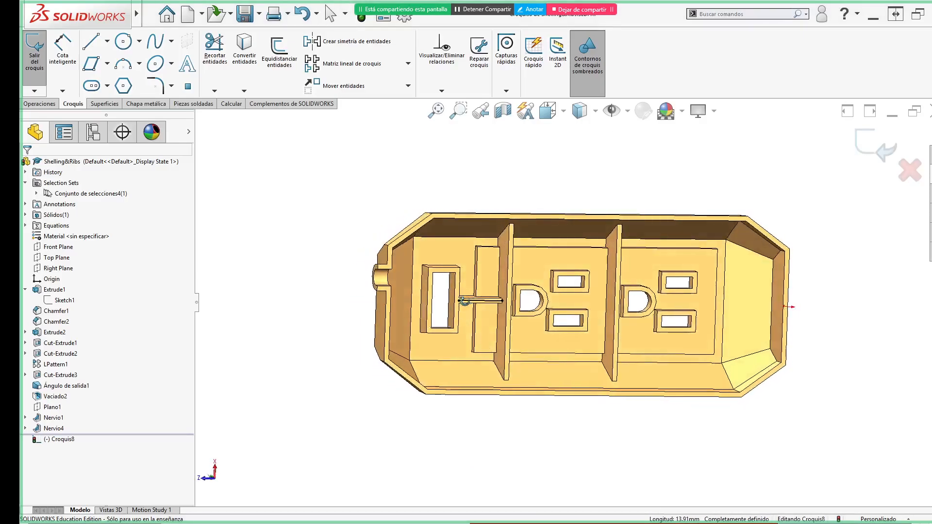
middle_drag(467, 301, 522, 220)
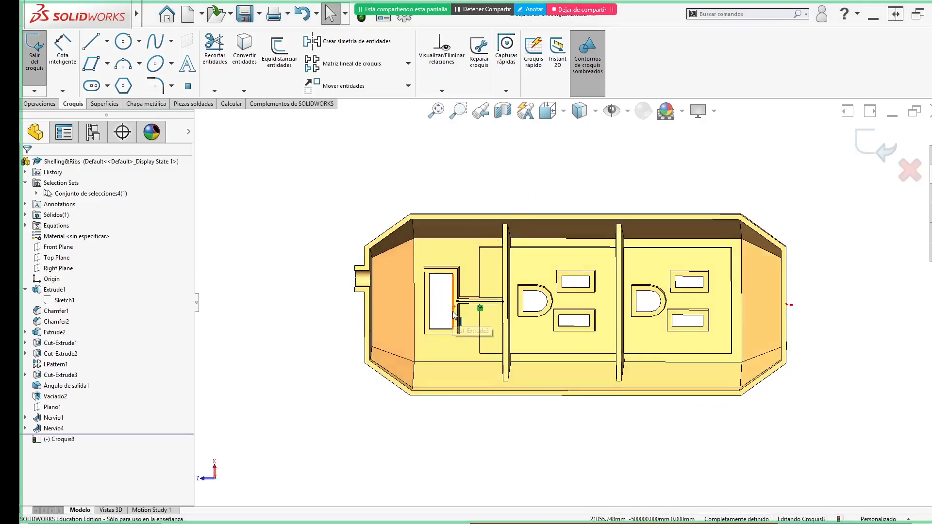
key(ctrl+3)
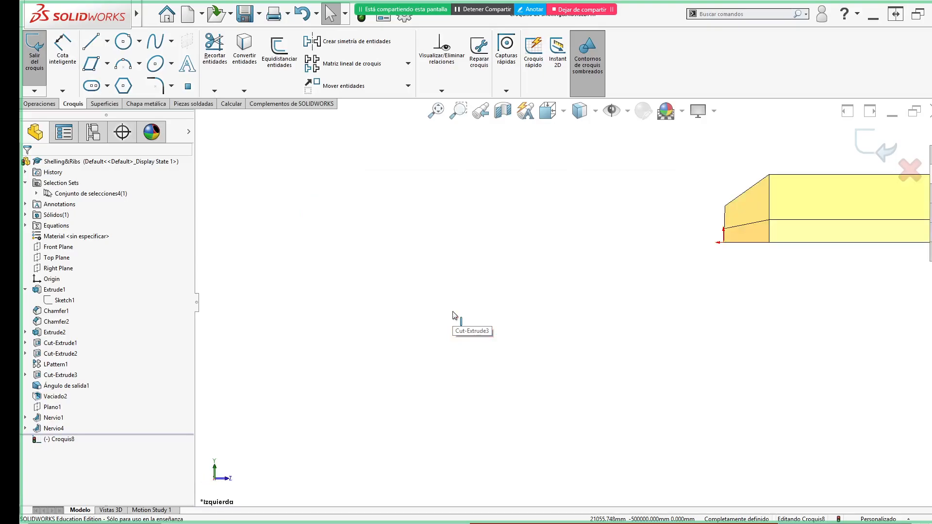
key(ctrl+4)
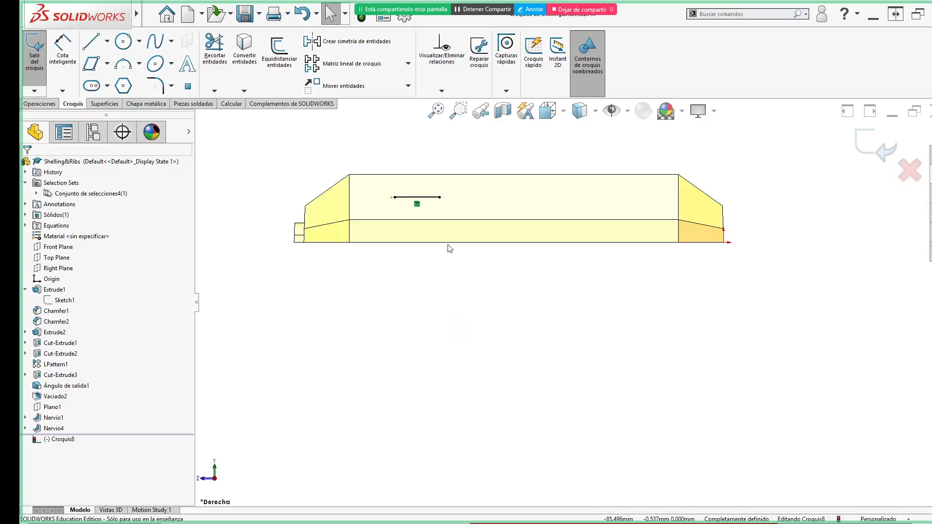
middle_drag(408, 249, 387, 207)
scroll(387, 207, down, 4)
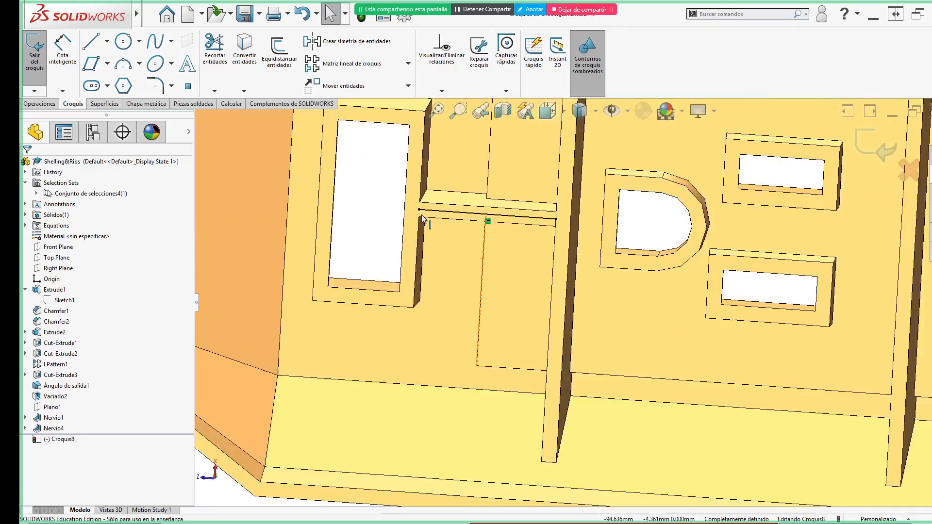
scroll(462, 252, down, 2)
mouse_move(459, 206)
middle_down()
mouse_move(483, 202)
mouse_move(483, 237)
mouse_move(500, 217)
middle_up()
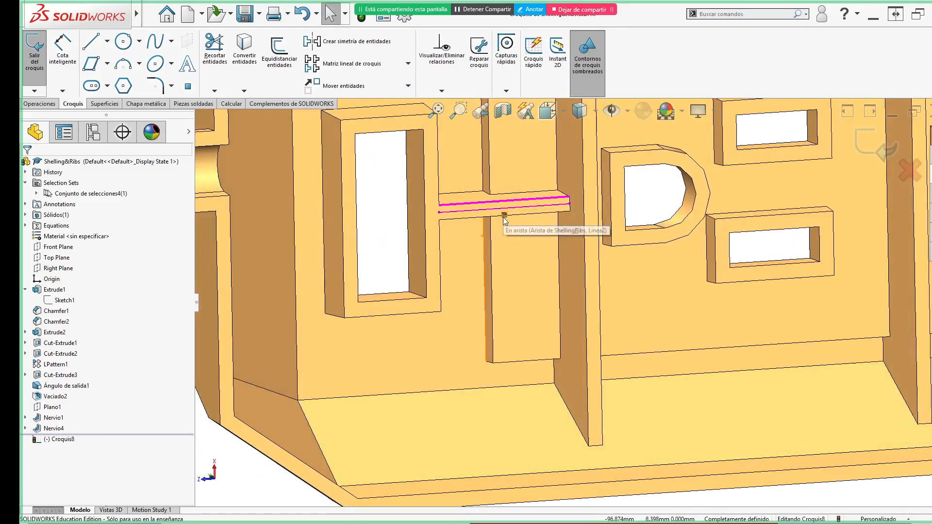
- Extend the converted line's free endpoint past the rectangular opening, stretching it to the sloped wall at the cord clip end
click(504, 216)
click(441, 214)
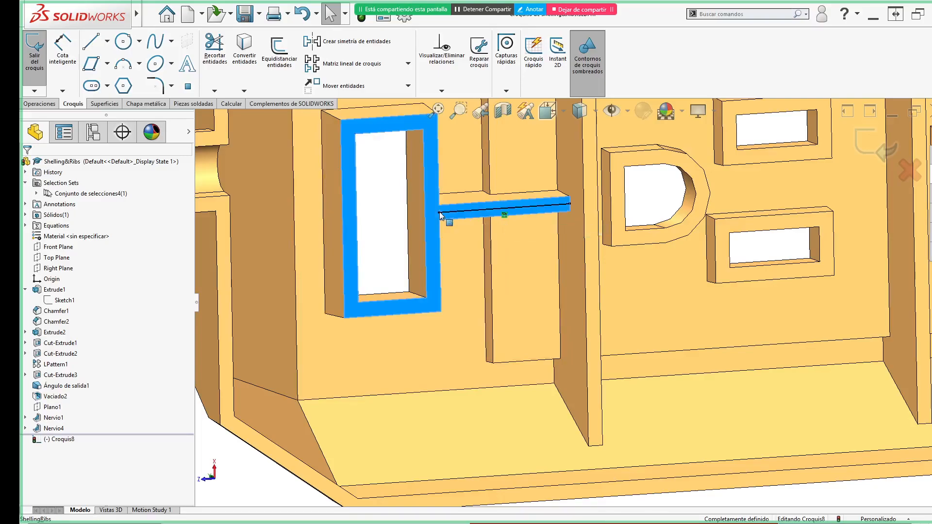
click(404, 224)
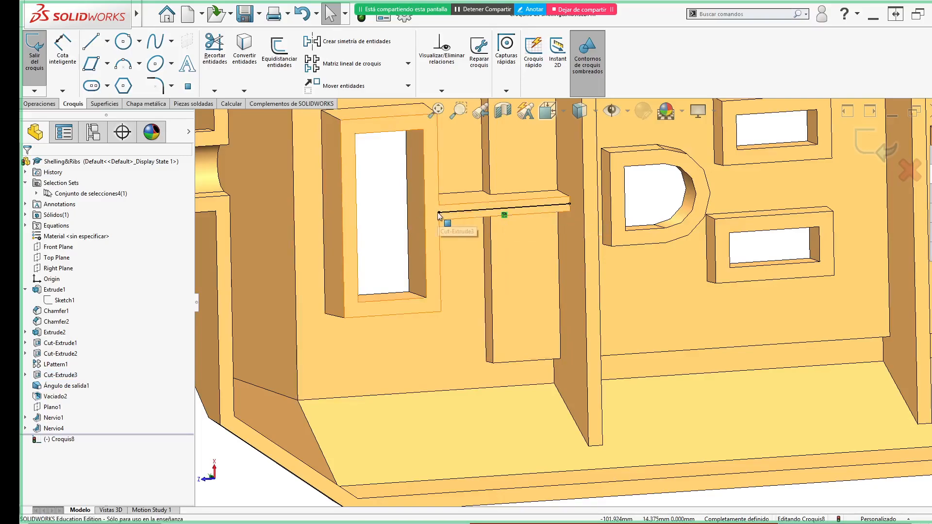
drag(439, 212, 244, 223)
scroll(357, 263, up, 5)
click(306, 269)
key(ctrl+8)
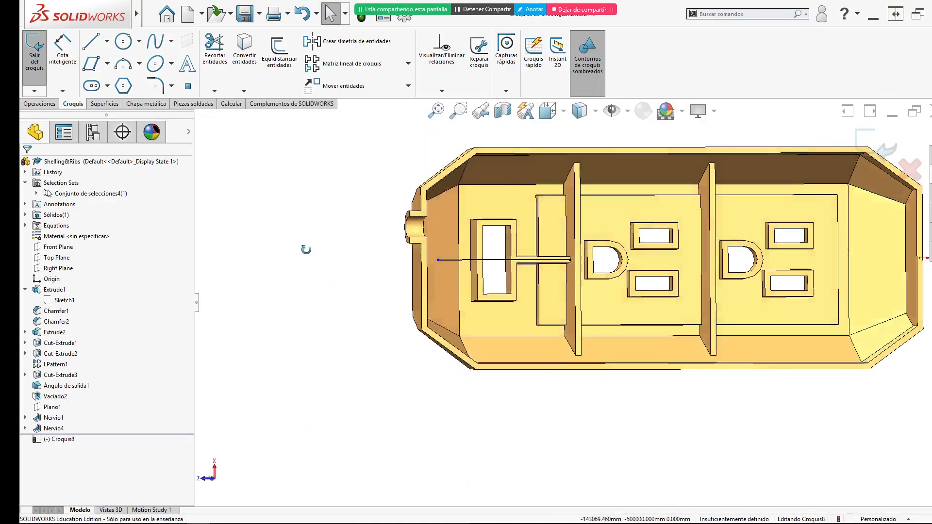
- Examine both ends of the extended line, at the first cross rib and over the sloped end wall
scroll(548, 265, up, 3)
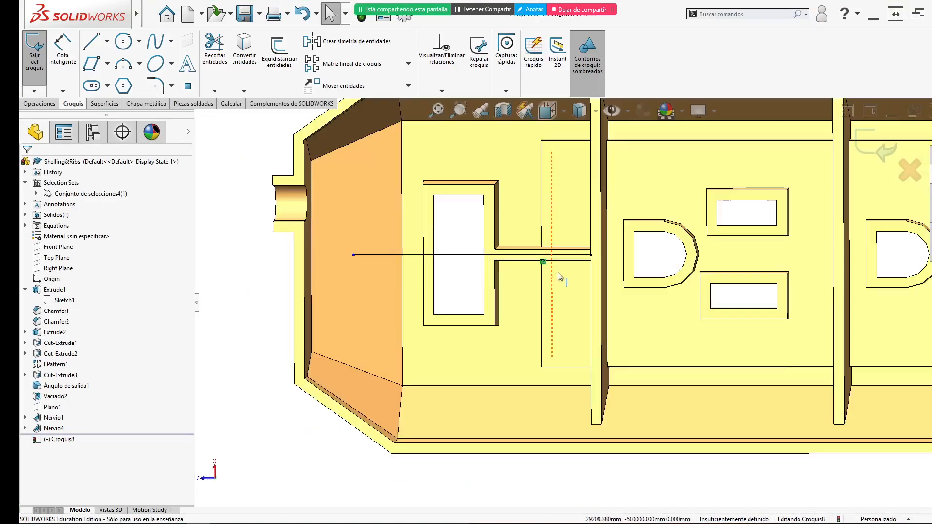
click(592, 257)
click(248, 268)
scroll(247, 268, up, 1)
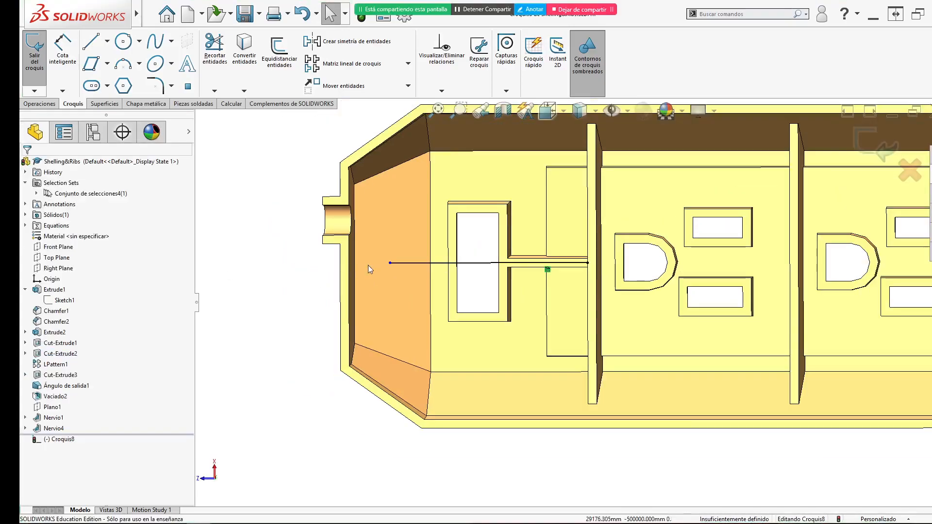
click(386, 263)
click(300, 291)
scroll(301, 293, up, 2)
mouse_move(354, 324)
middle_down()
mouse_move(372, 305)
mouse_move(341, 317)
middle_up()
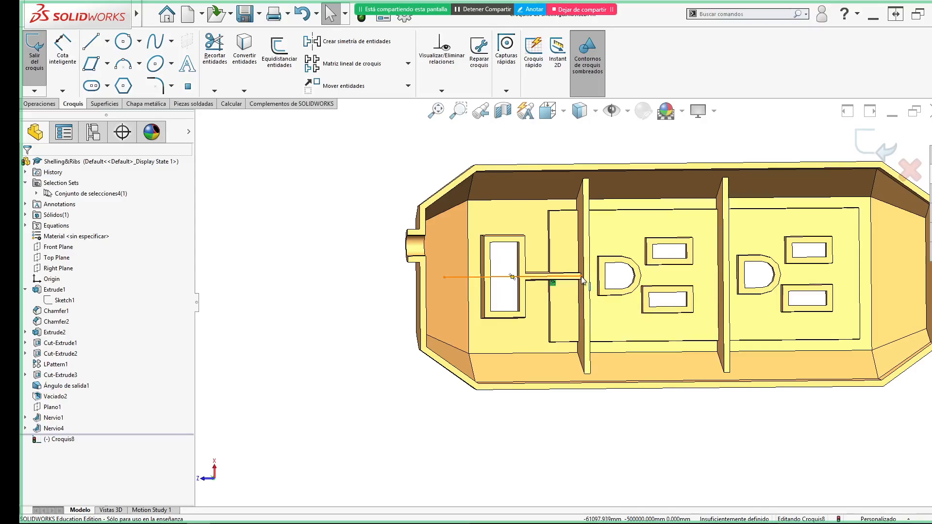
- Hide the solid body Nervio4 to see the sketch line on its own
right_click(338, 200)
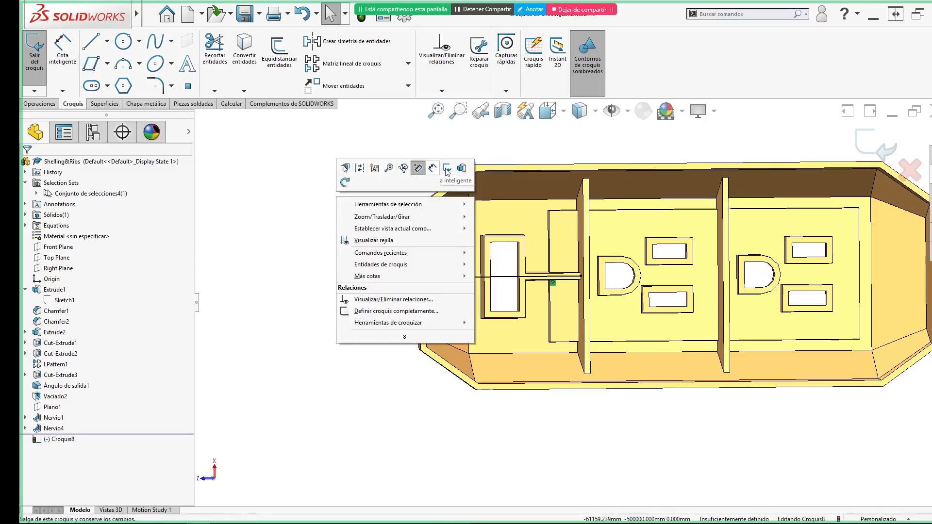
click(242, 253)
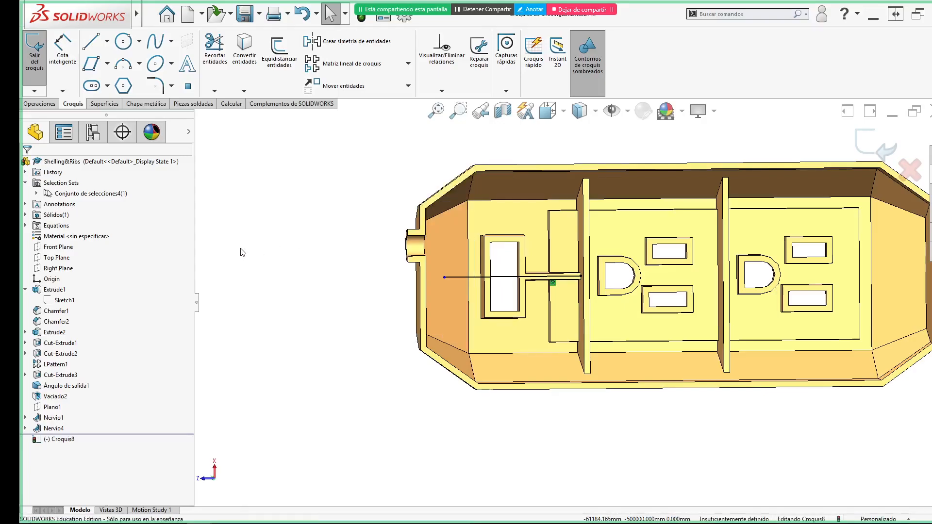
right_click(496, 219)
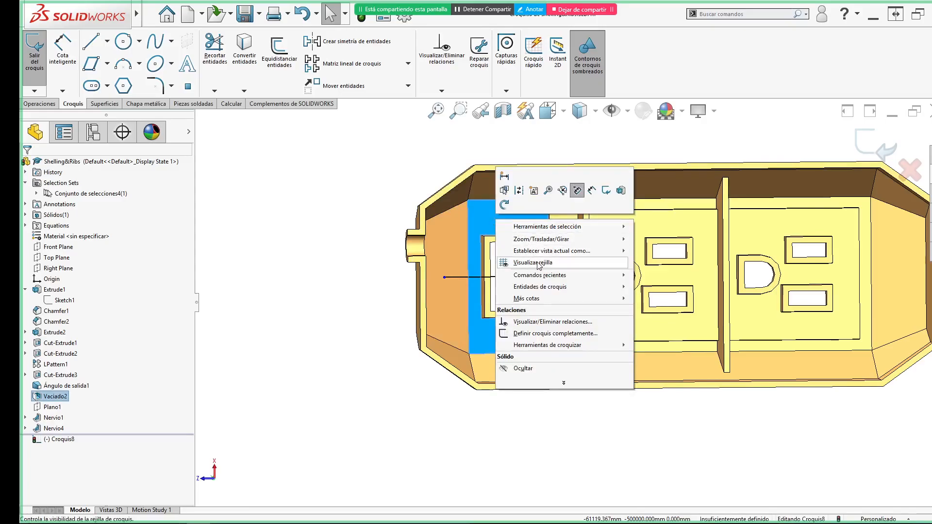
click(381, 207)
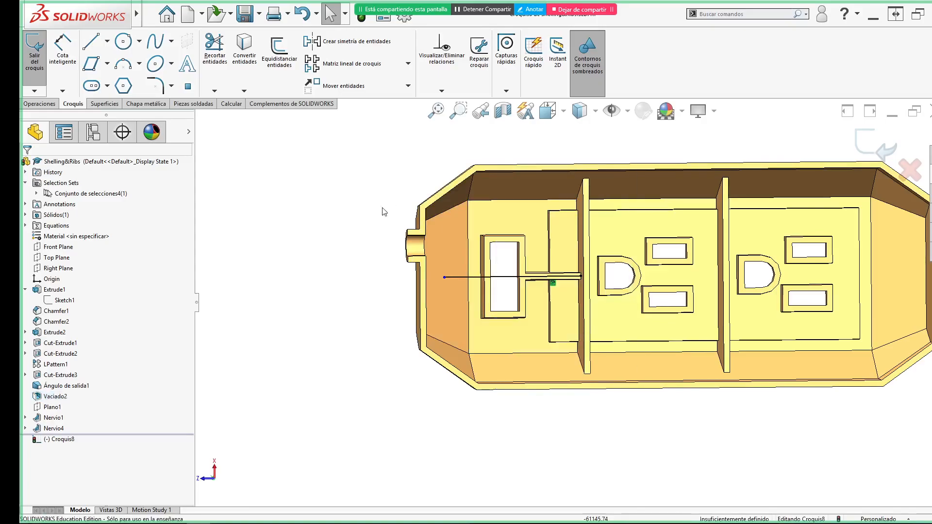
click(25, 215)
click(71, 226)
click(80, 211)
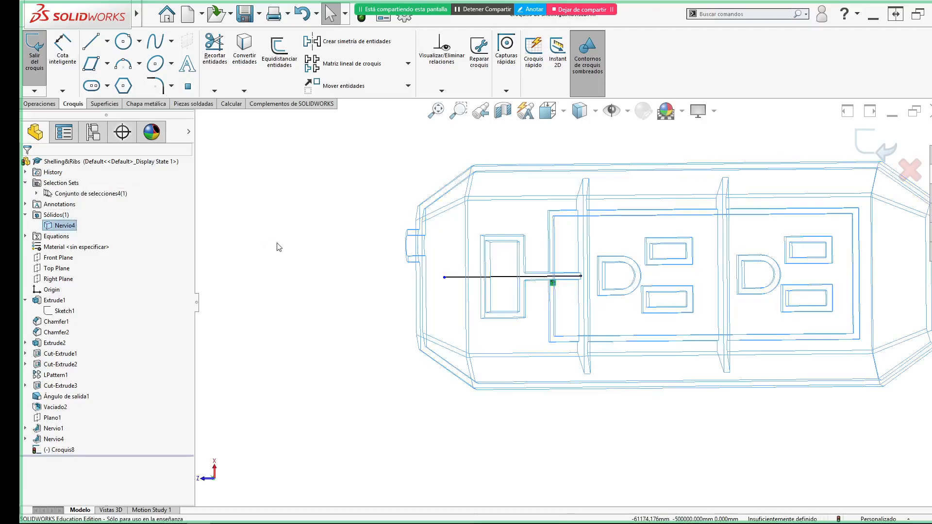
drag(527, 278, 493, 277)
- Exit the sketch and show the solid body Nervio4 again
click(544, 307)
click(702, 291)
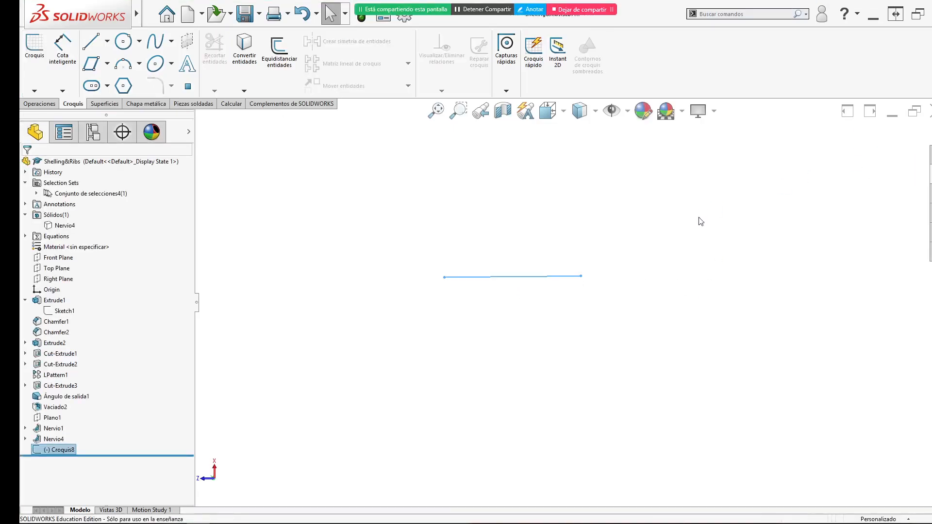
click(63, 225)
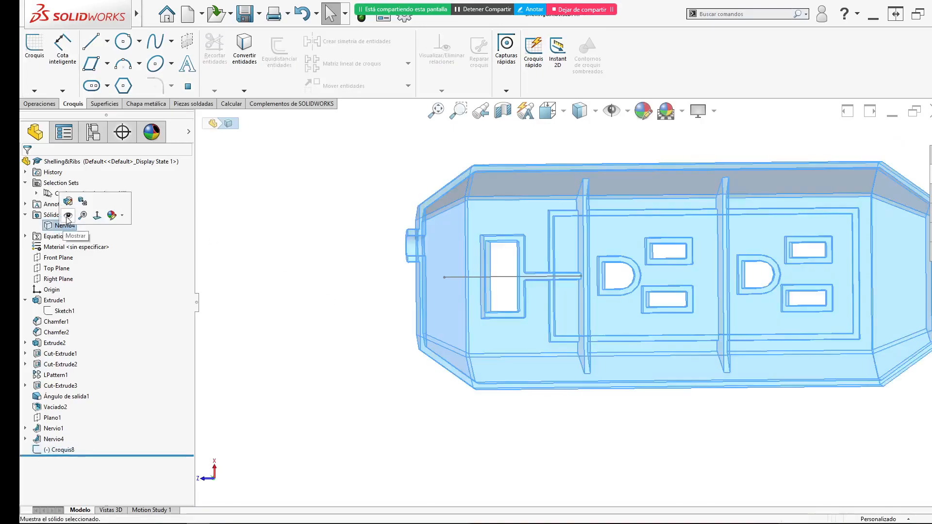
click(68, 216)
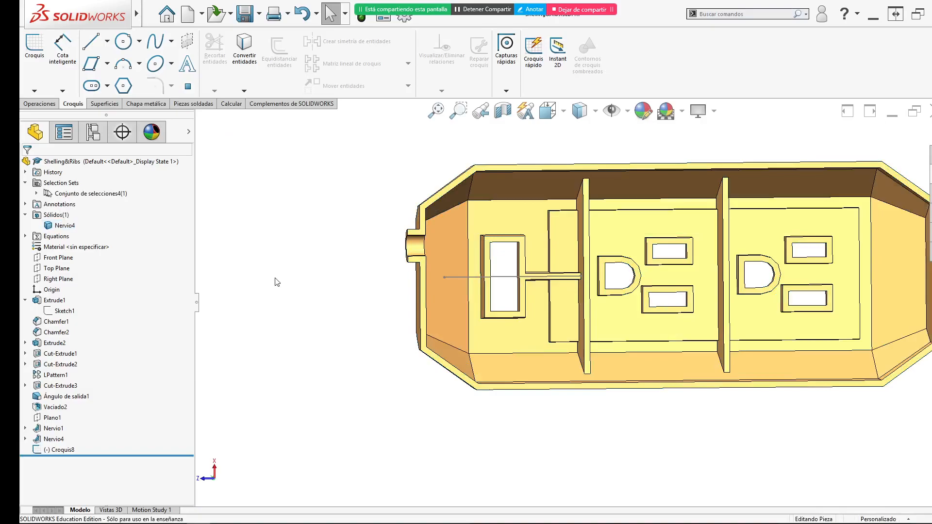
- Try to create a rib from the extended line sketch with 1.5 mm thickness and a 3° outward draft angle
scroll(376, 256, up, 1)
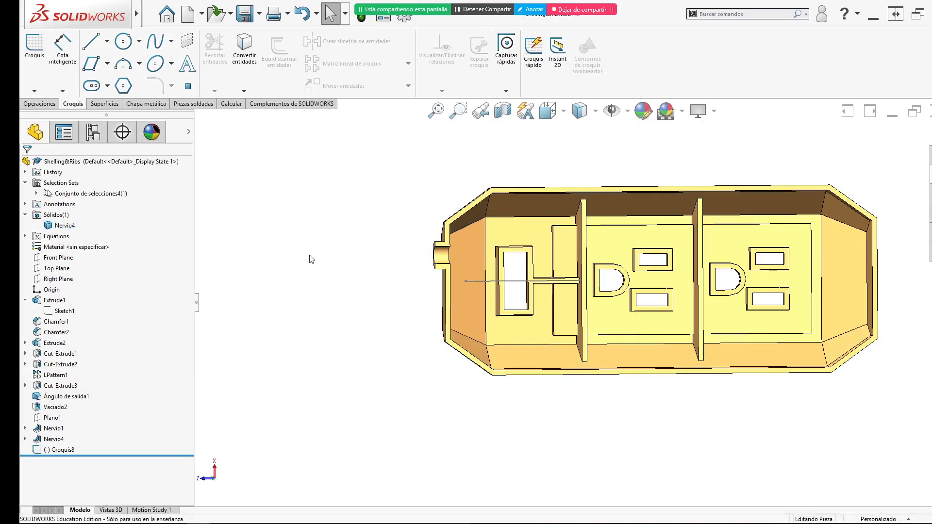
click(39, 103)
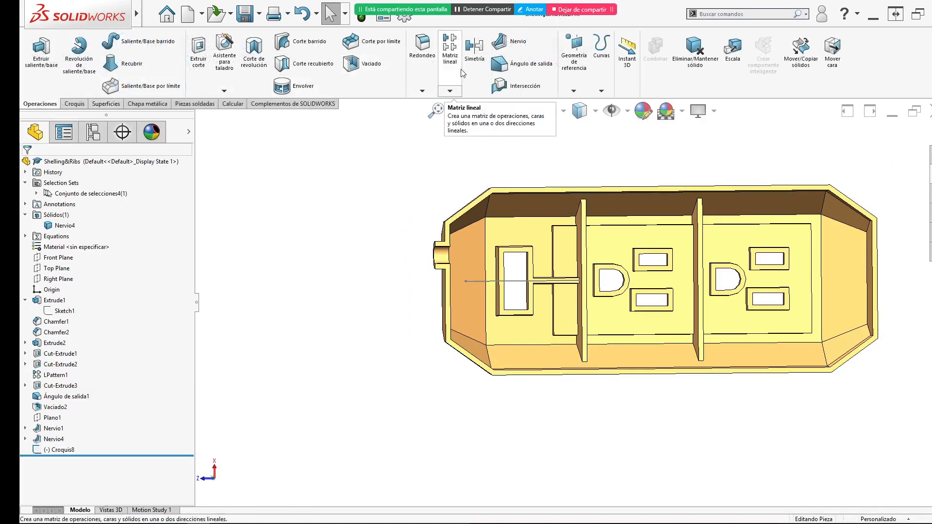
click(510, 41)
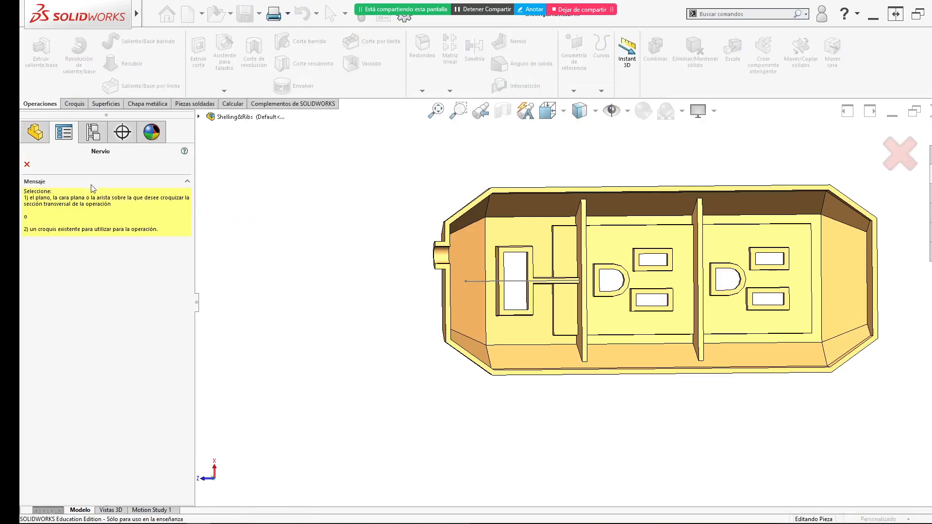
click(464, 281)
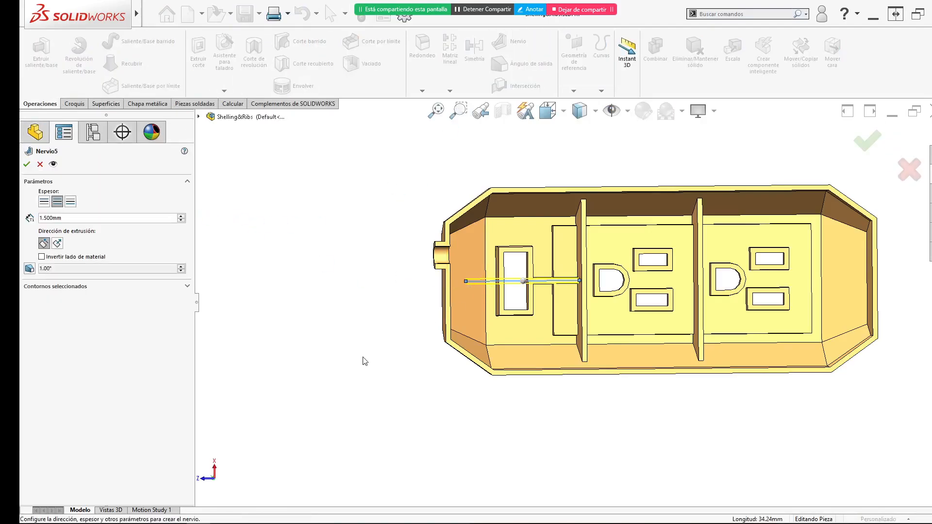
middle_drag(367, 289, 345, 241)
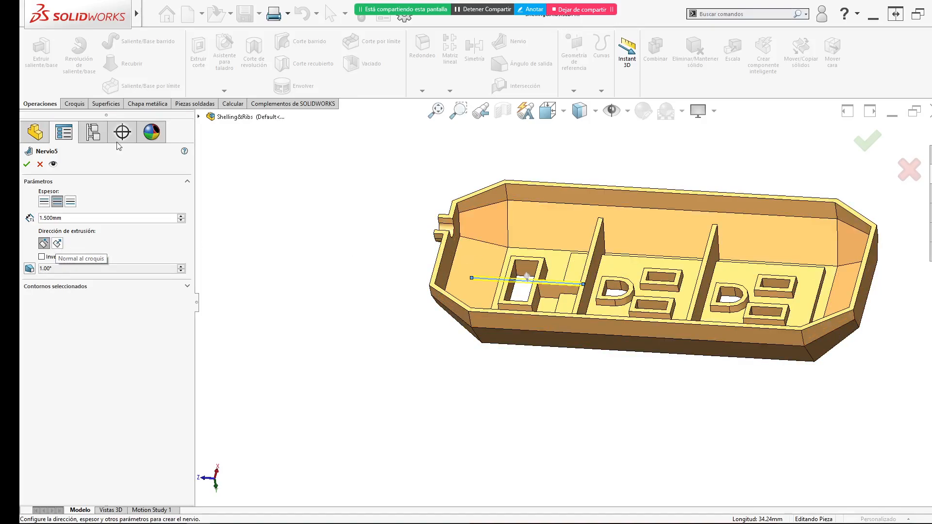
click(198, 117)
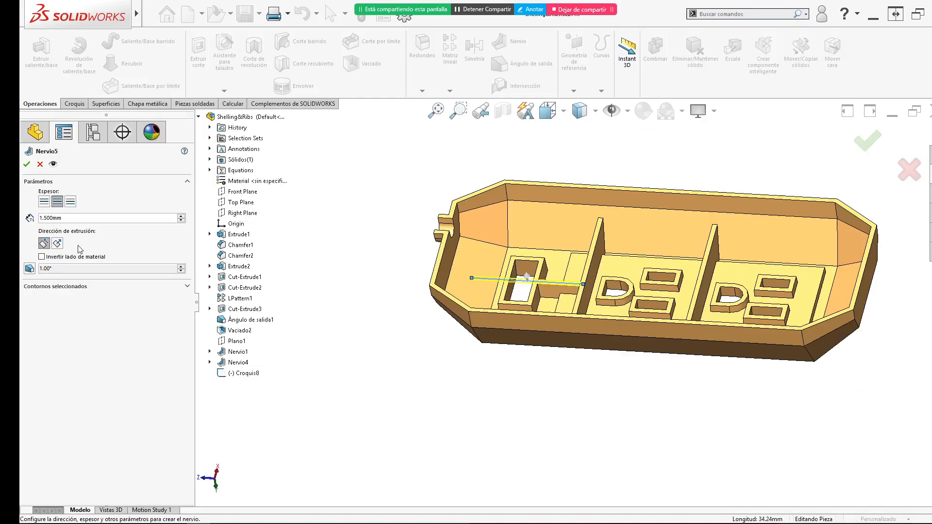
click(29, 269)
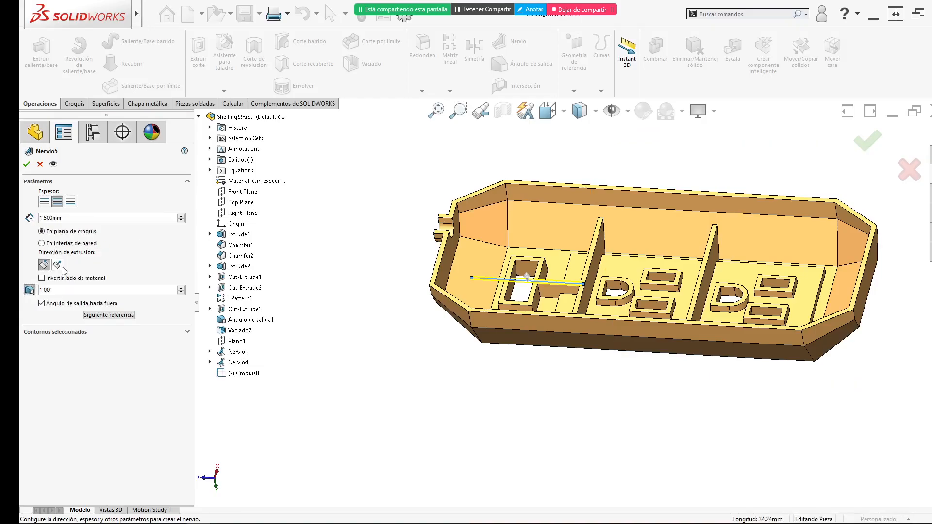
drag(57, 290, 22, 276)
text(3)
key(Return)
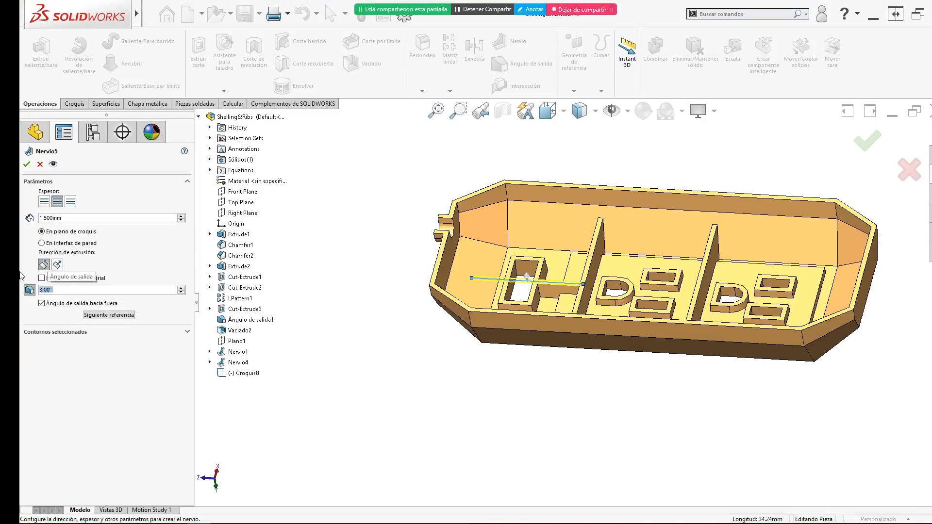
click(26, 165)
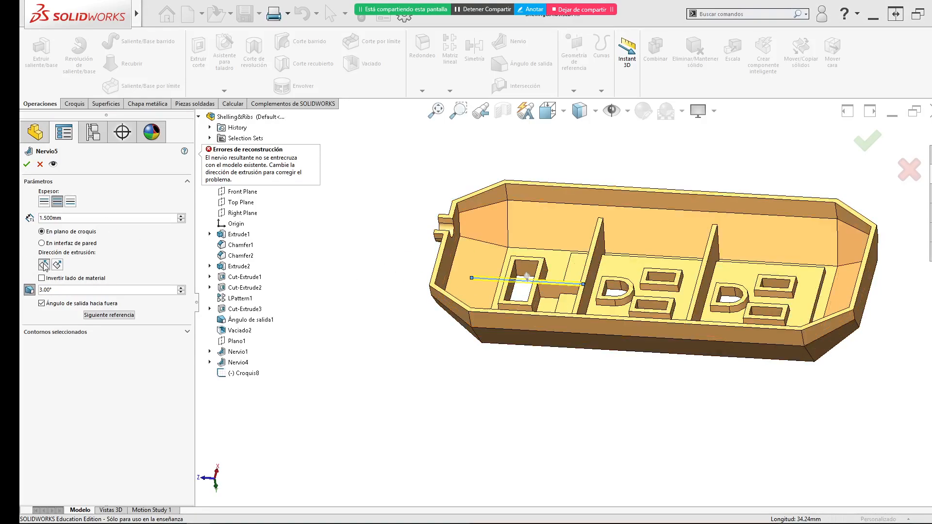
scroll(534, 324, up, 5)
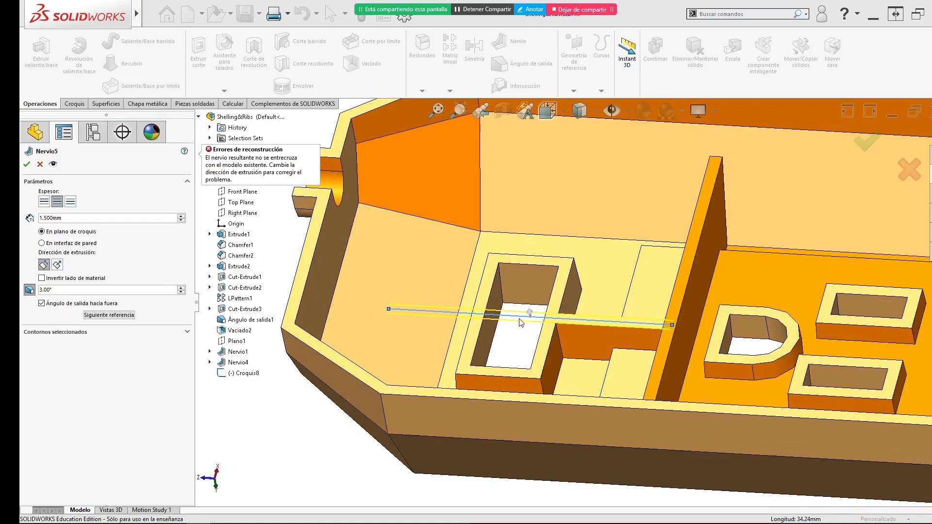
scroll(521, 323, down, 3)
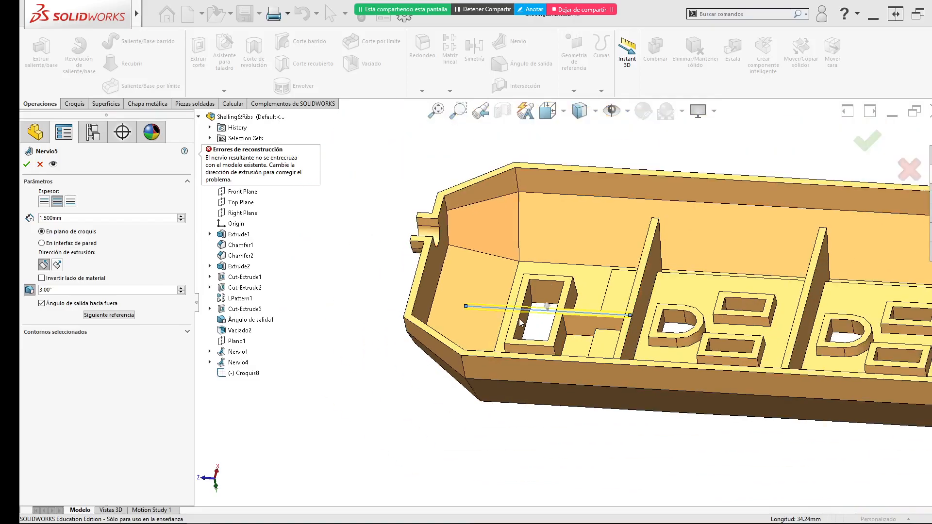
scroll(520, 323, down, 1)
key(Escape)
- Reopen the sketch Croquis8 for editing and inspect the line from the side and from inside the shell
click(287, 317)
click(68, 450)
click(72, 427)
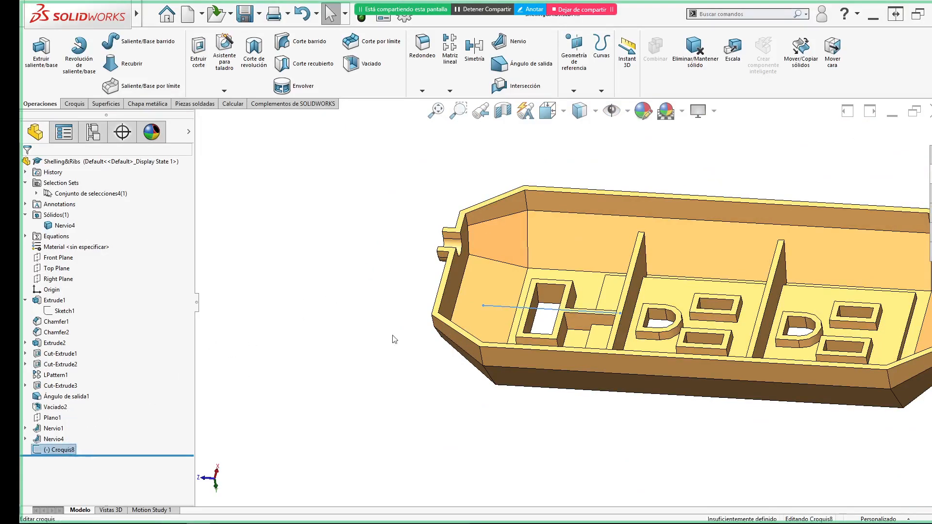
click(624, 310)
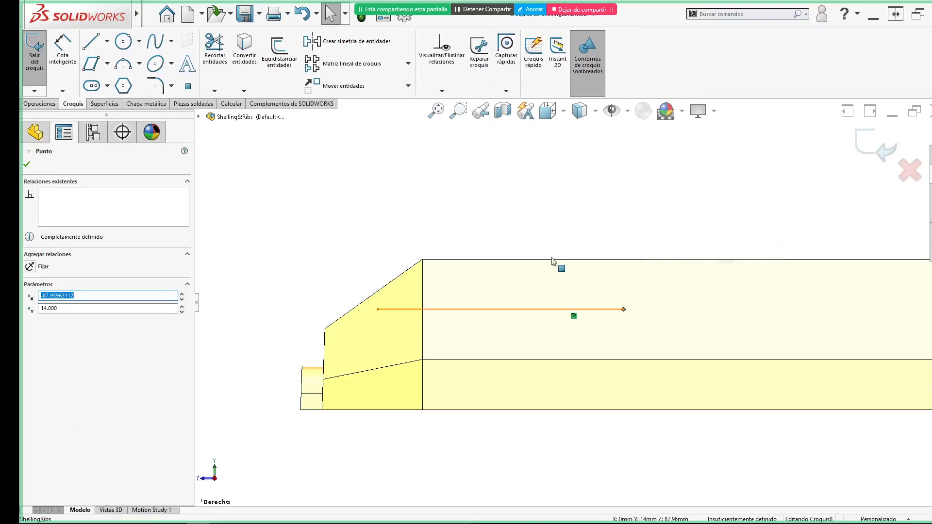
click(555, 208)
middle_drag(527, 407, 530, 291)
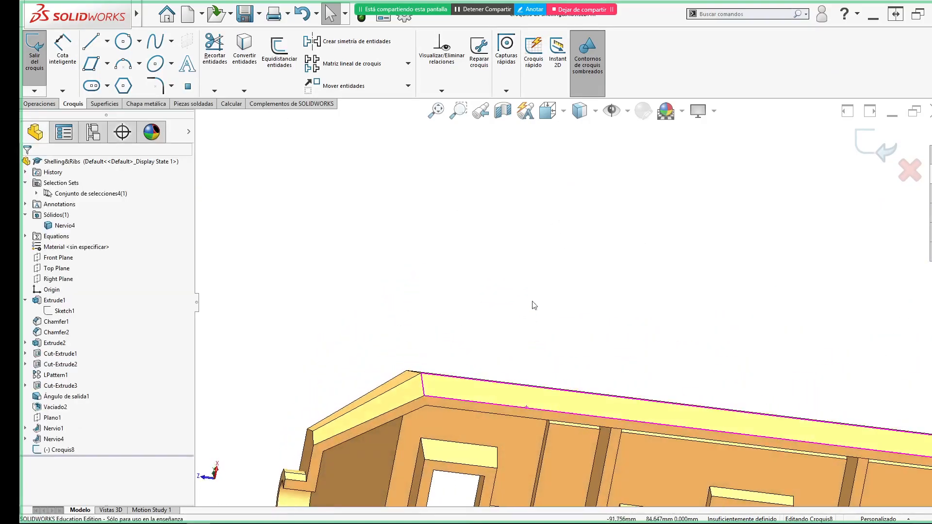
scroll(548, 300, up, 6)
ctrl+middle_drag(558, 382, 485, 282)
scroll(546, 333, down, 5)
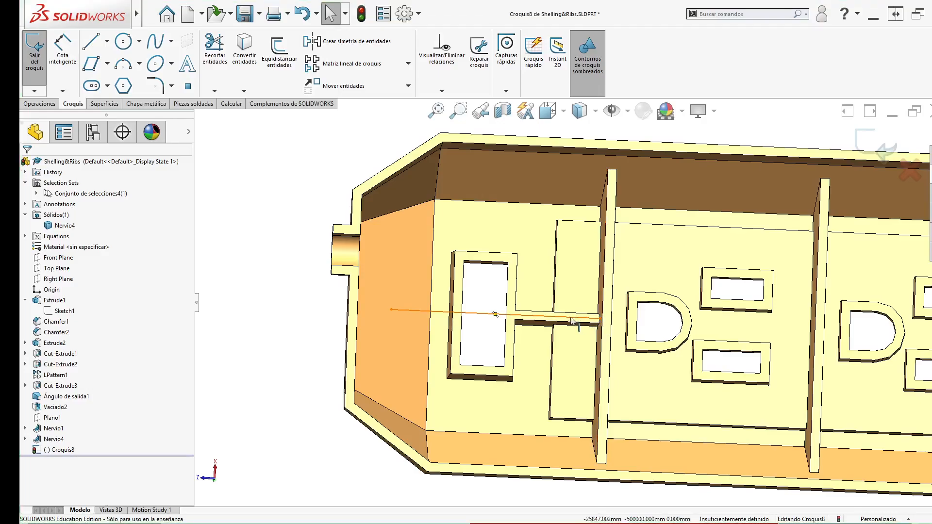
- Select the extended line and move it parallel, away from the narrow rib's edge
click(476, 314)
scroll(459, 326, up, 2)
click(389, 358)
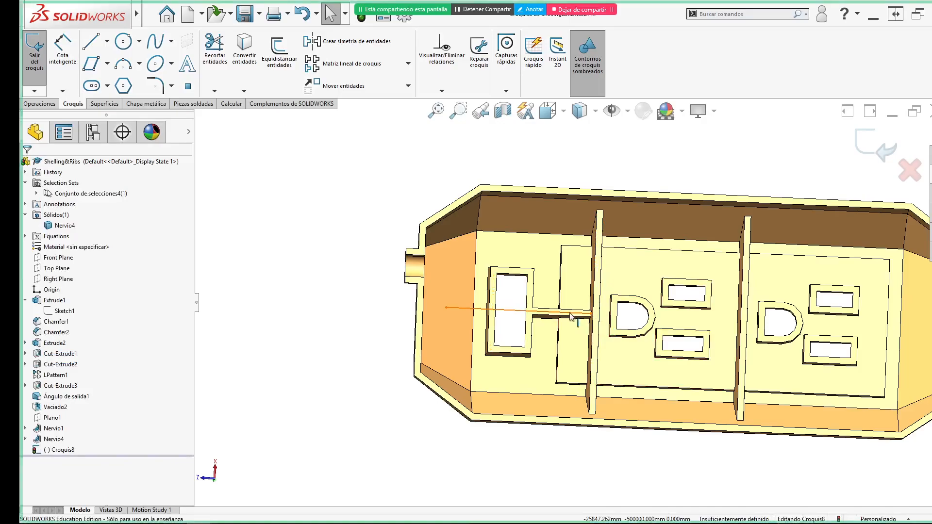
click(470, 308)
mouse_move(457, 308)
mouse_down()
mouse_move(320, 311)
mouse_move(321, 336)
mouse_move(305, 323)
mouse_up()
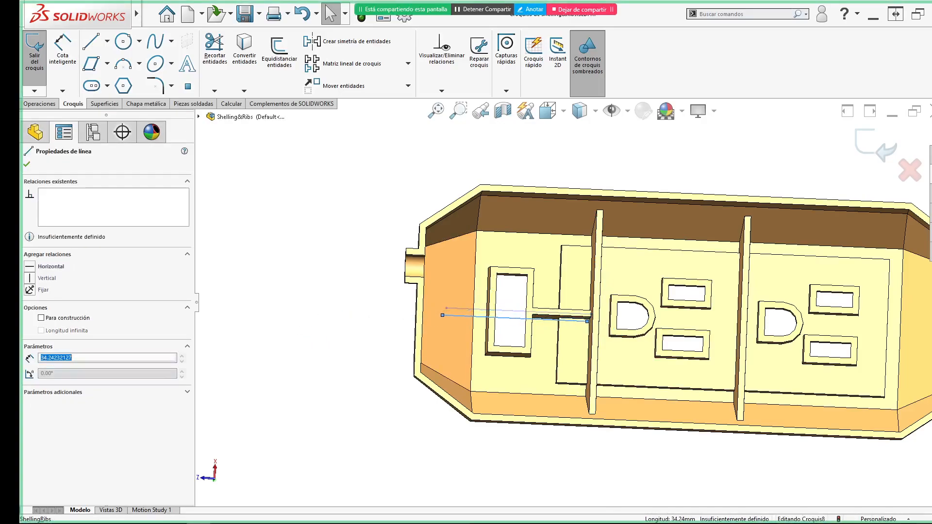
click(323, 362)
- In the Right view, reposition the line inside the shell's side profile and switch the display to hidden lines visible
key(ctrl+4)
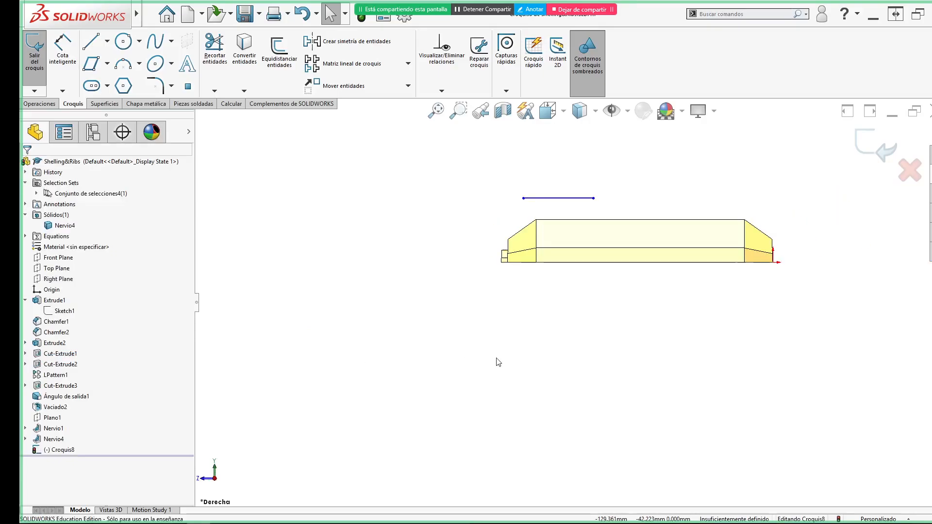
drag(571, 199, 568, 245)
scroll(587, 243, down, 5)
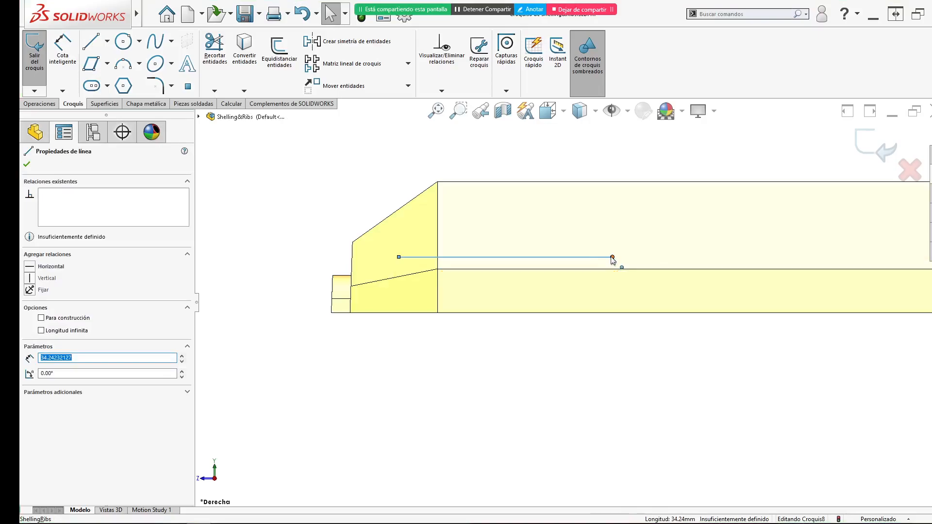
click(596, 110)
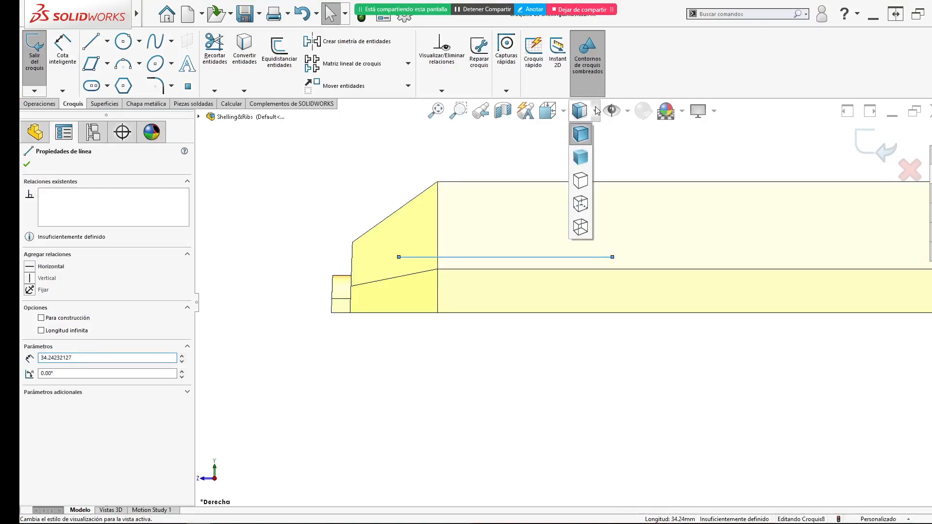
click(580, 206)
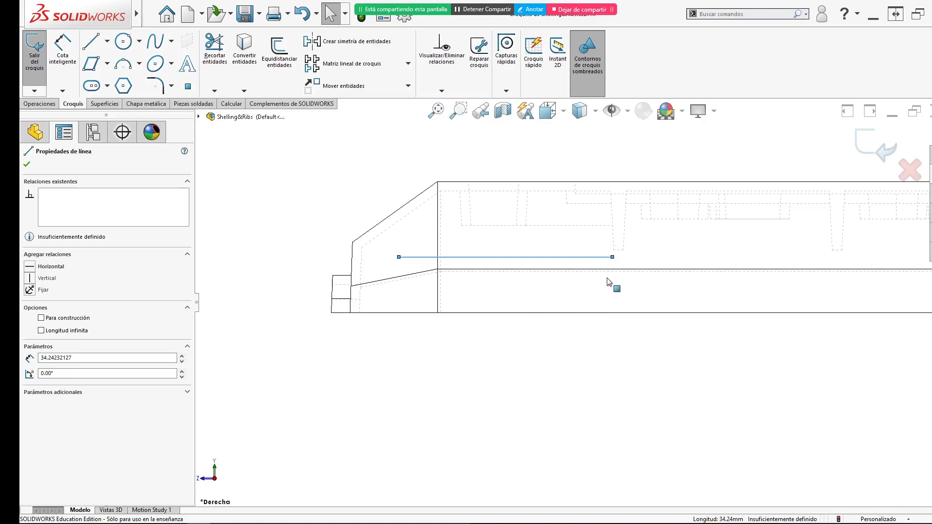
- Attach the line's inner endpoint to the lower corner of the rectangular opening's wall, make the line horizontal, and exit the sketch
drag(613, 257, 462, 229)
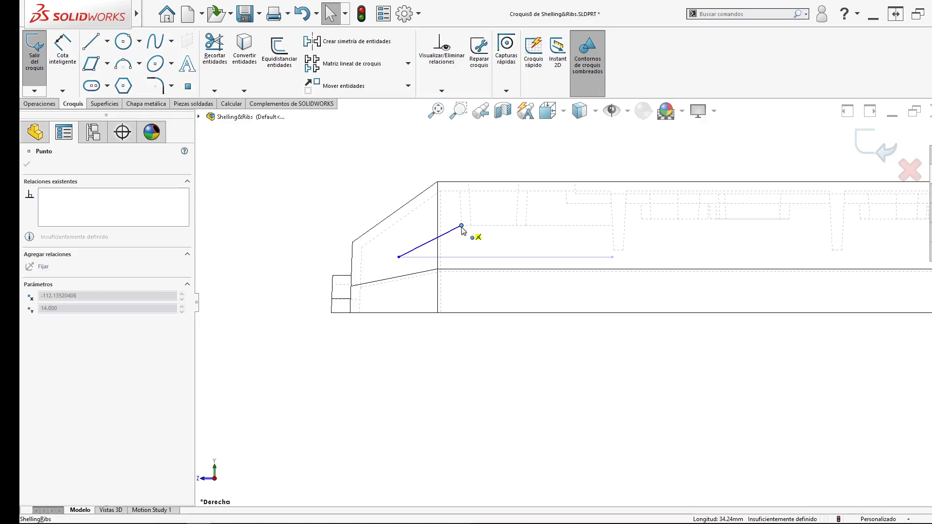
click(456, 229)
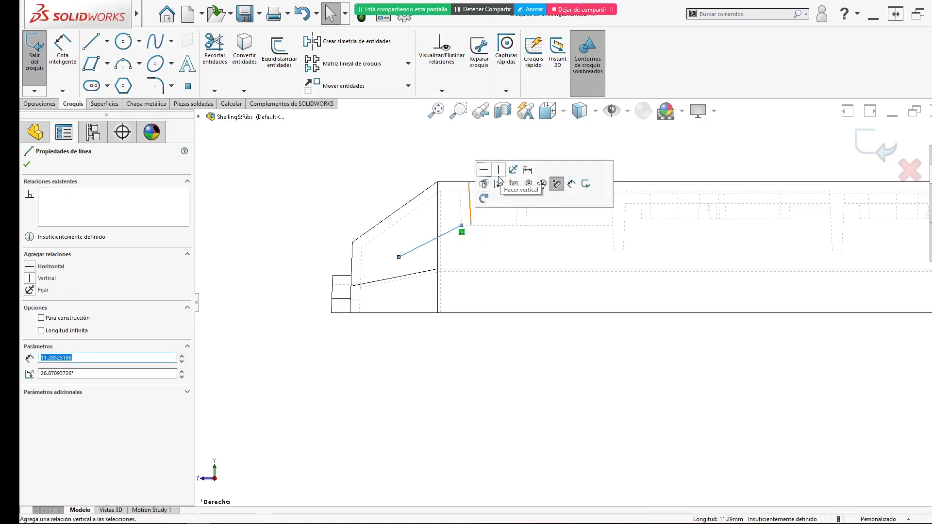
click(484, 172)
click(368, 159)
scroll(392, 168, up, 2)
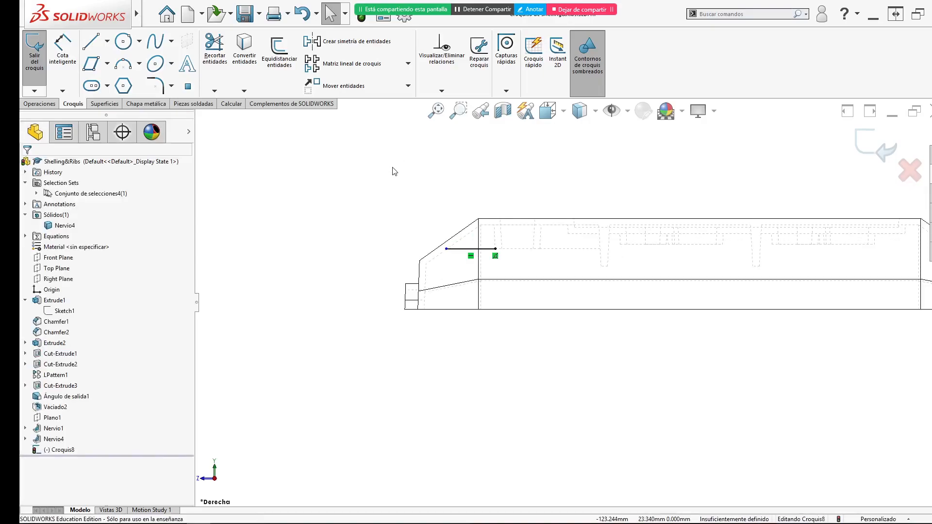
click(879, 144)
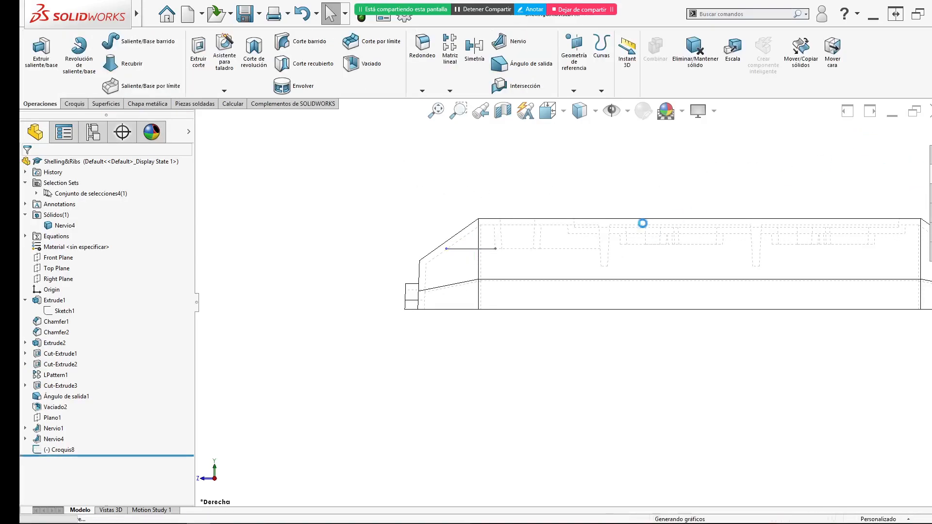
- Try to create a 1.5 mm thick rib from the repositioned line with a 3° outward draft angle
scroll(546, 382, up, 2)
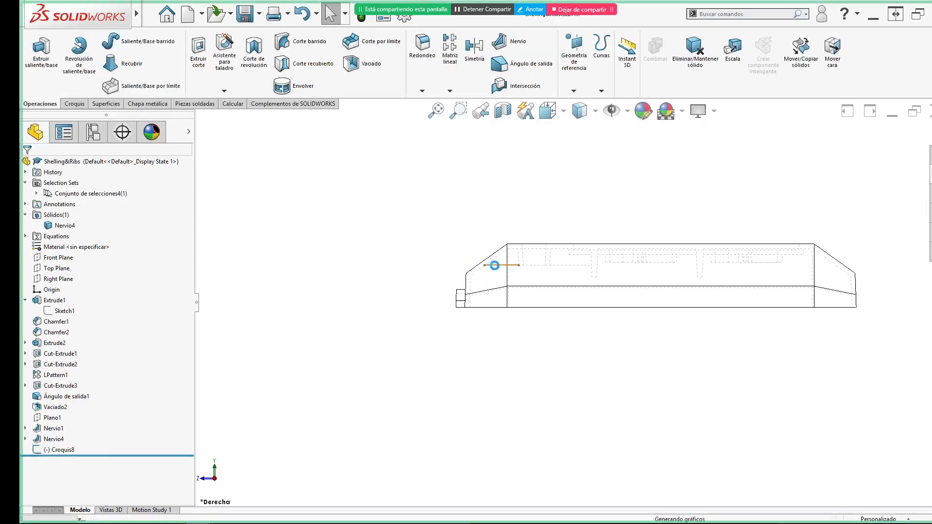
click(494, 265)
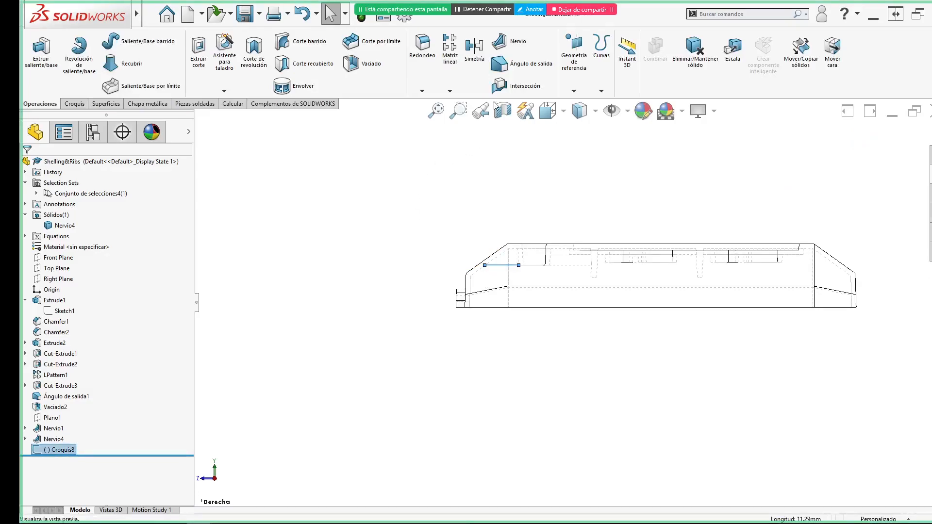
click(505, 42)
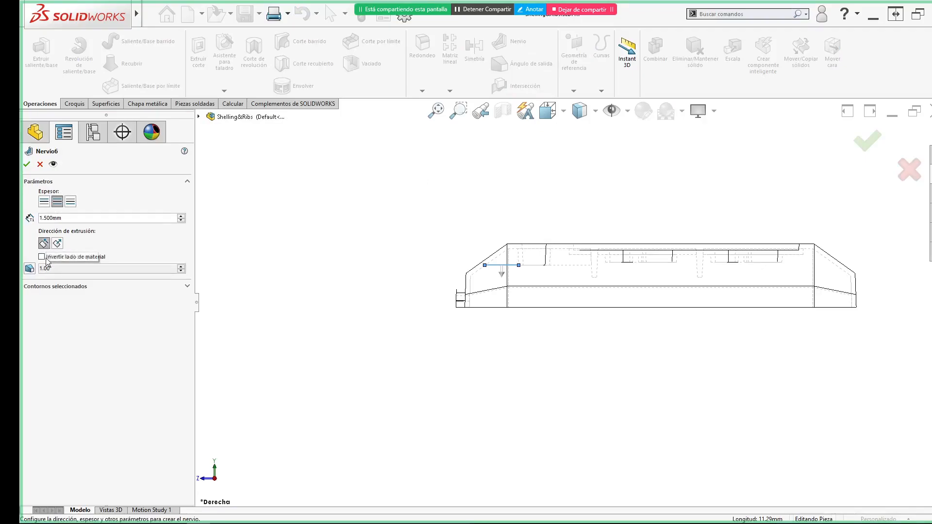
click(34, 268)
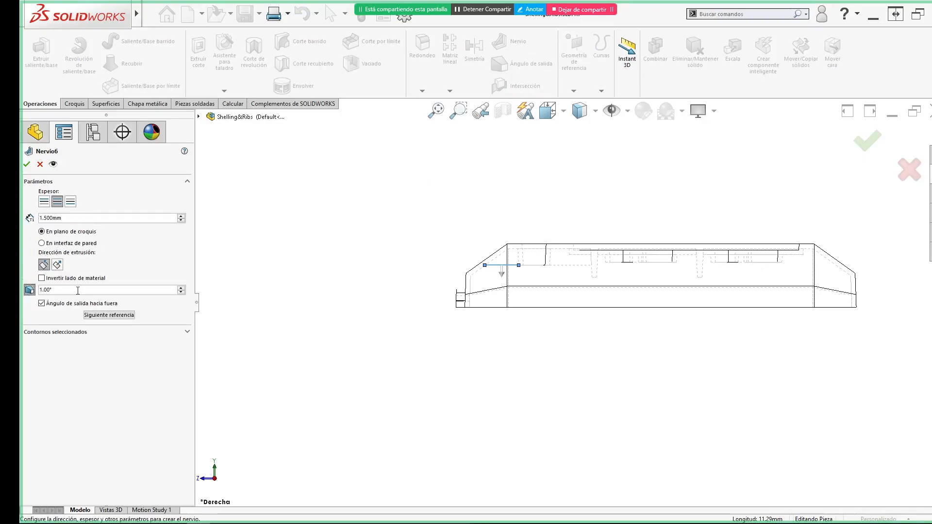
text(3)
key(Return)
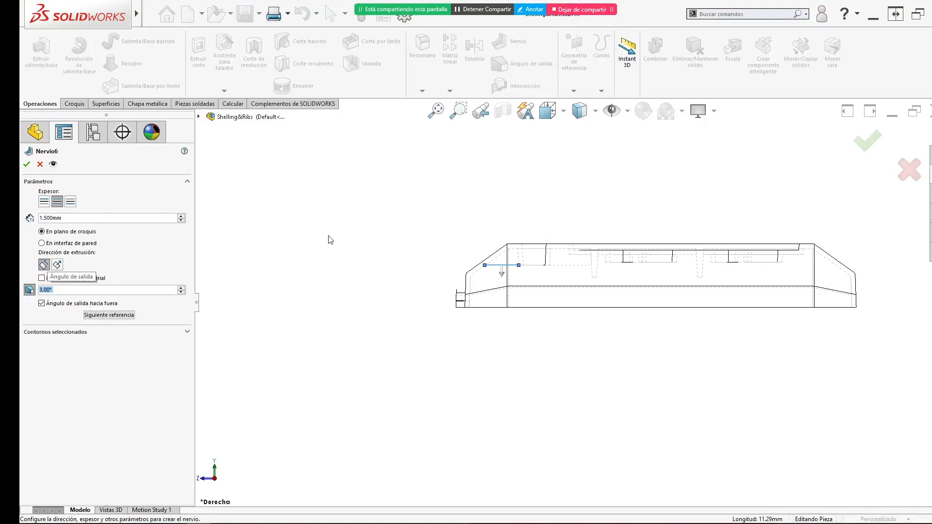
click(27, 164)
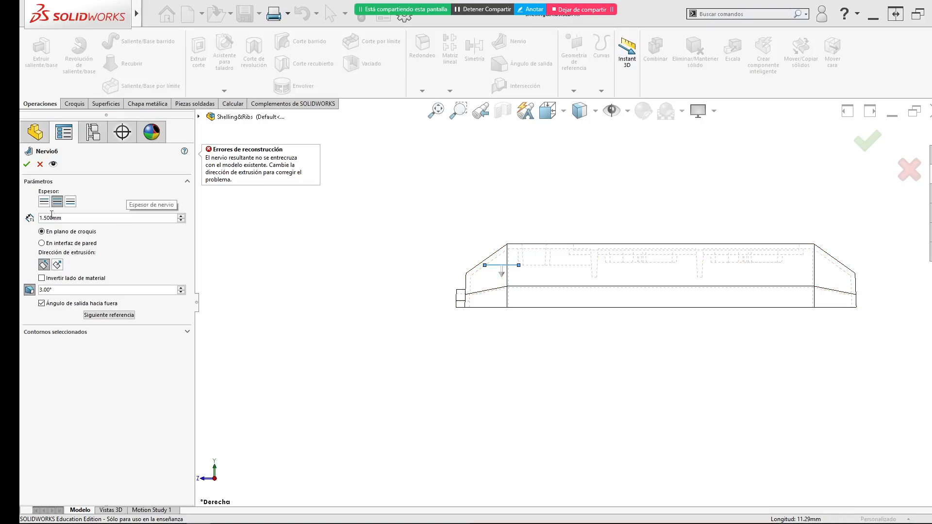
- Try the same rib with its material side flipped, check it from inside the shell, and cancel the command
click(41, 278)
click(51, 280)
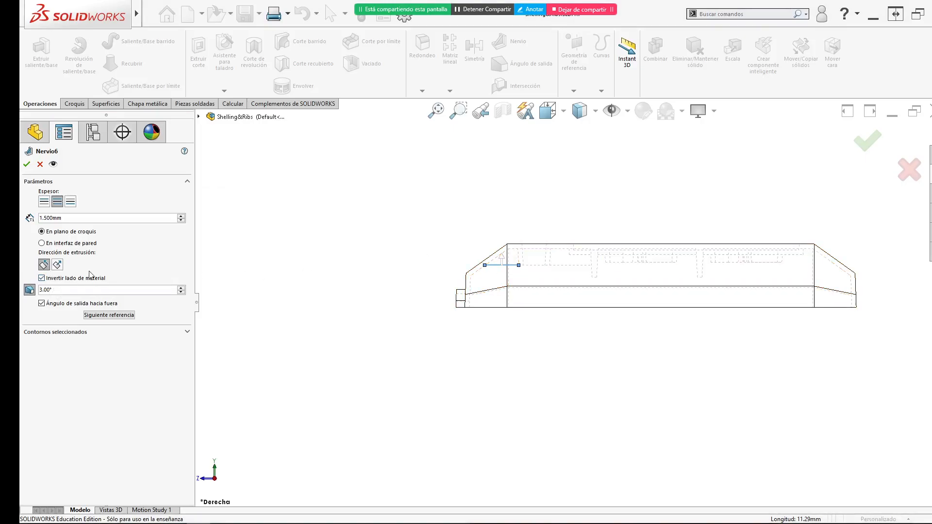
click(870, 145)
middle_drag(462, 348, 454, 155)
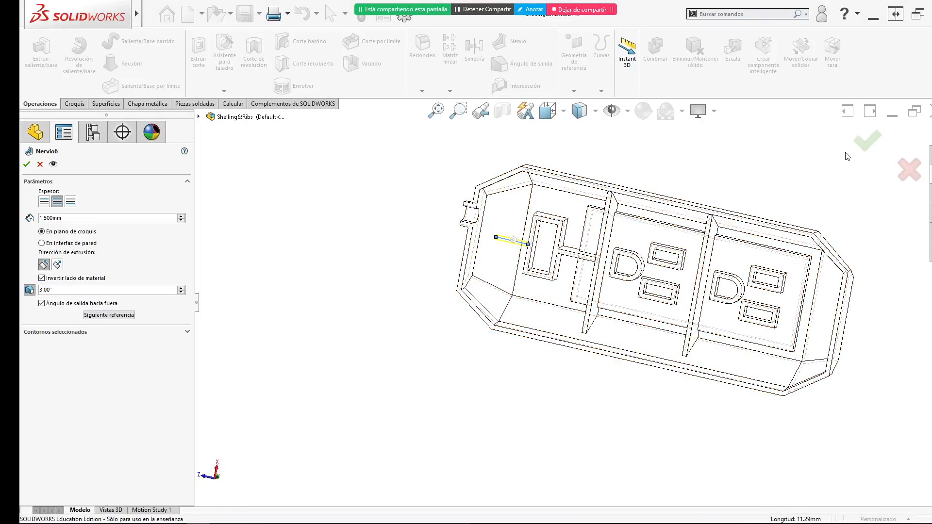
click(910, 170)
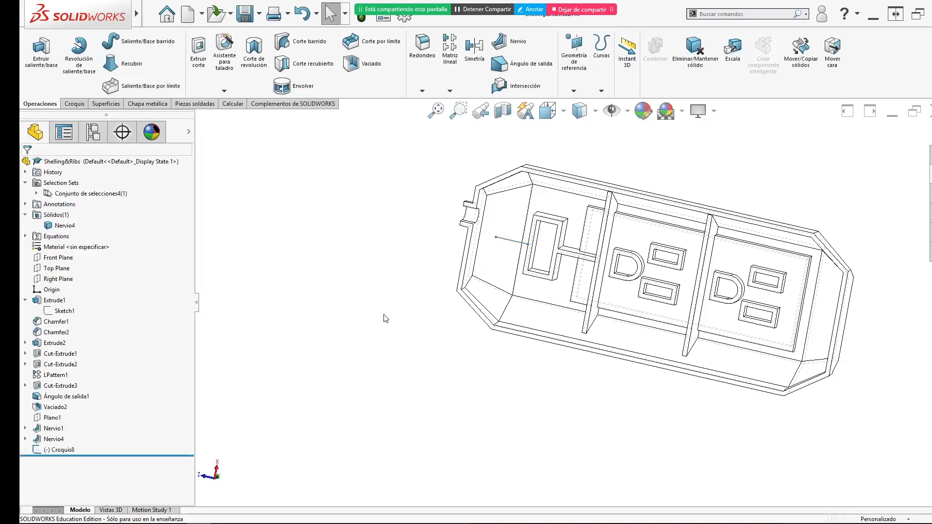
- Examine the sketch line from inside the shell and in the Right view, checking its outer endpoint against the sloped wall
key(ctrl+8)
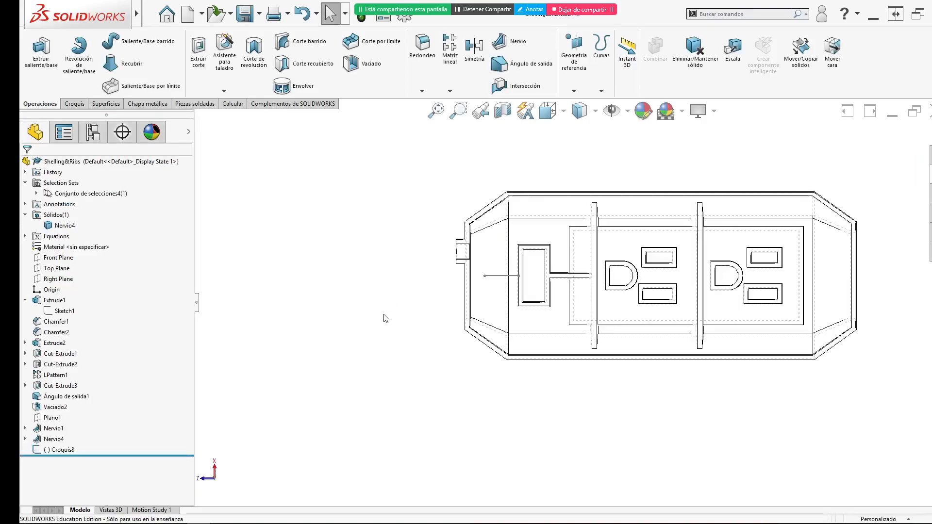
click(69, 451)
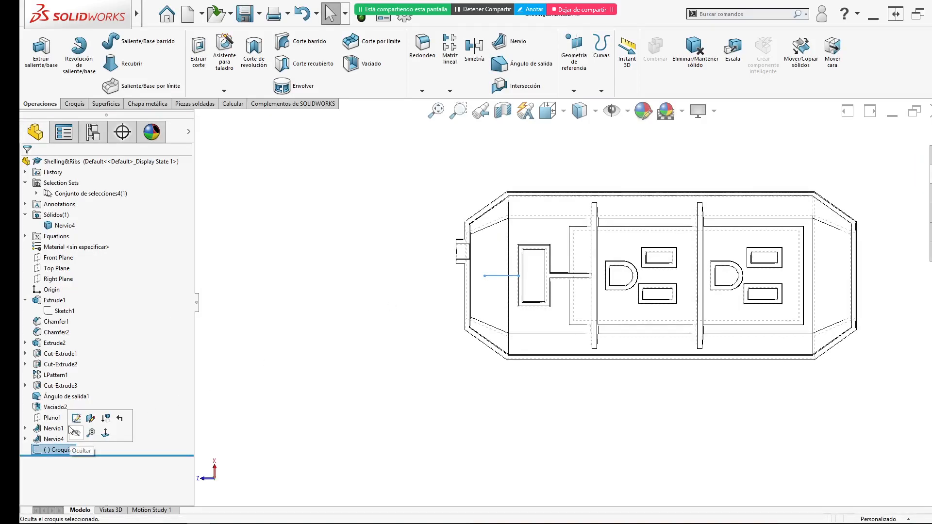
click(304, 326)
middle_drag(335, 189, 376, 433)
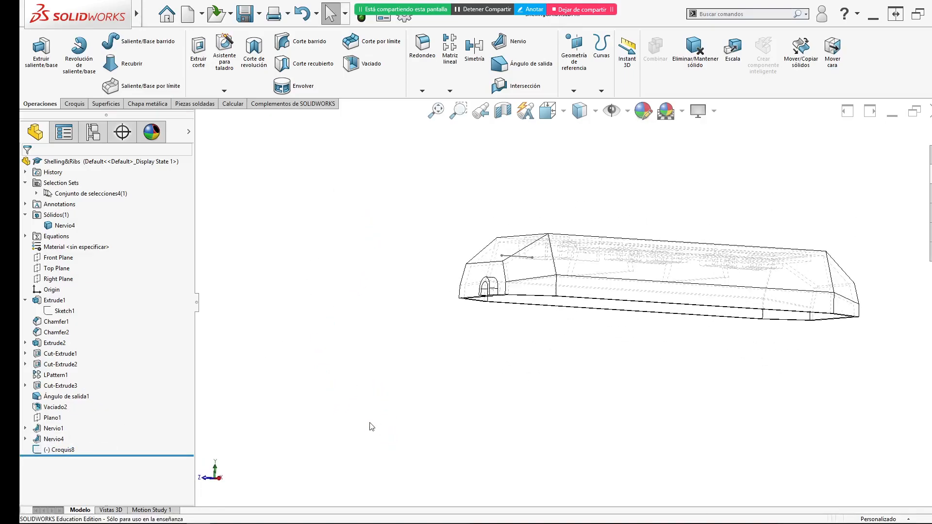
key(ctrl+4)
scroll(520, 265, down, 10)
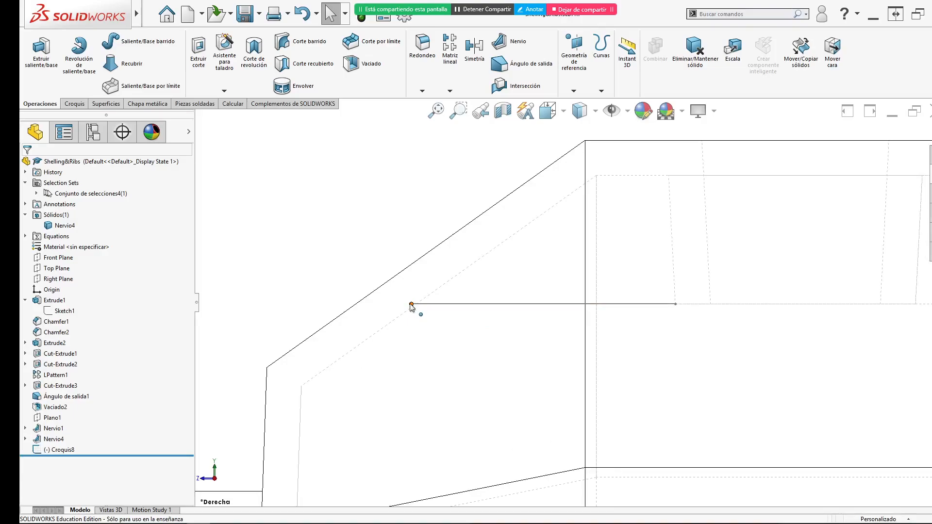
key(z)
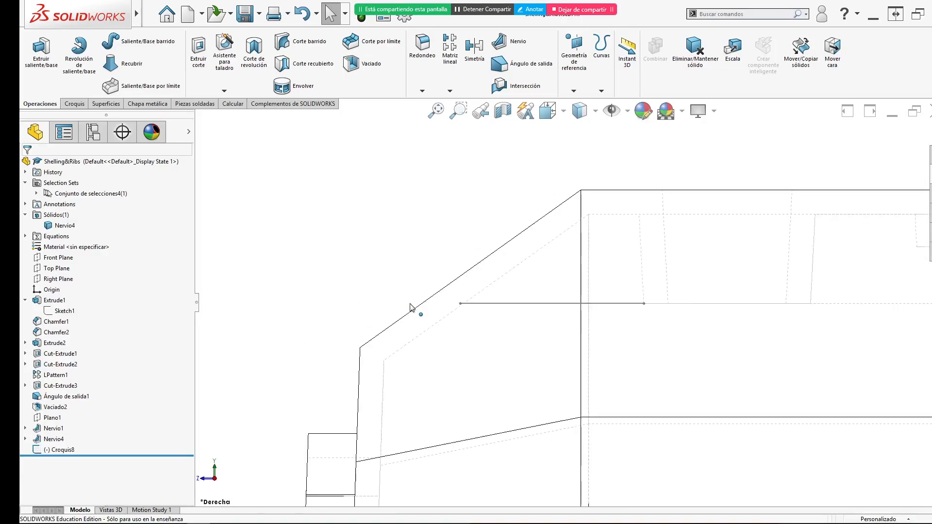
- Edit Croquis8 to shorten the line to about 6.7 mm, bringing its outer endpoint inward from the sloped wall, and exit the sketch
click(62, 449)
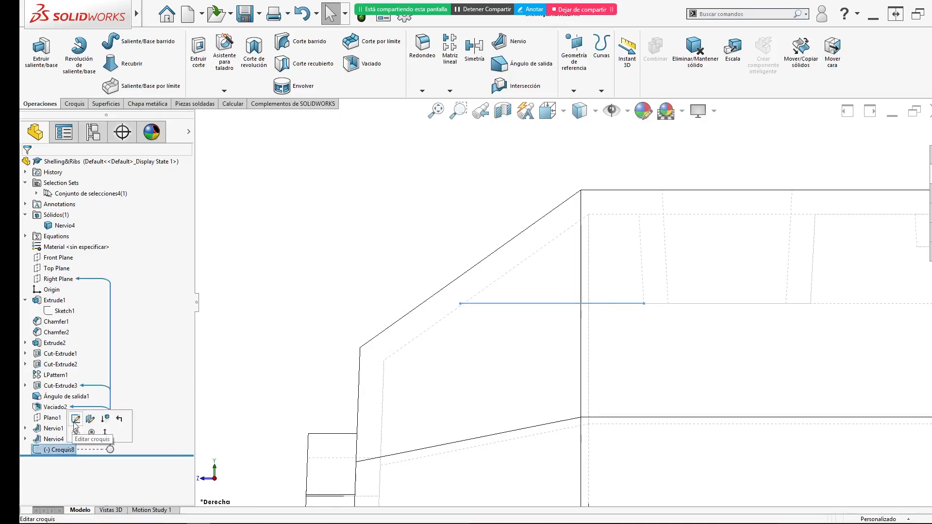
click(76, 419)
mouse_move(478, 307)
mouse_down()
mouse_move(537, 314)
mouse_move(536, 306)
mouse_up()
click(348, 254)
scroll(348, 254, up, 3)
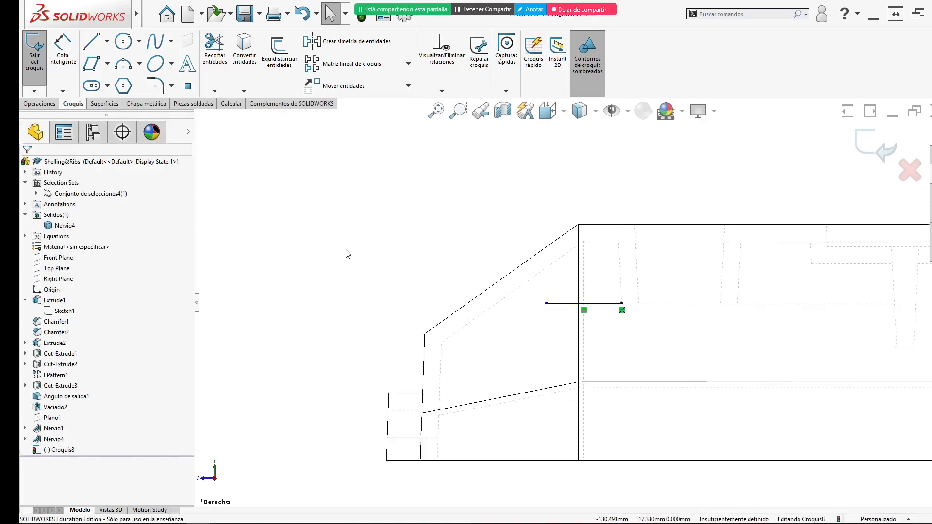
click(874, 152)
- Create a 1.5 mm thick rib from the shortened line, centred on the sketch, with the material side flipped and no draft
mouse_move(485, 306)
middle_down()
mouse_move(491, 320)
mouse_move(485, 229)
mouse_move(553, 414)
middle_up()
scroll(556, 419, up, 5)
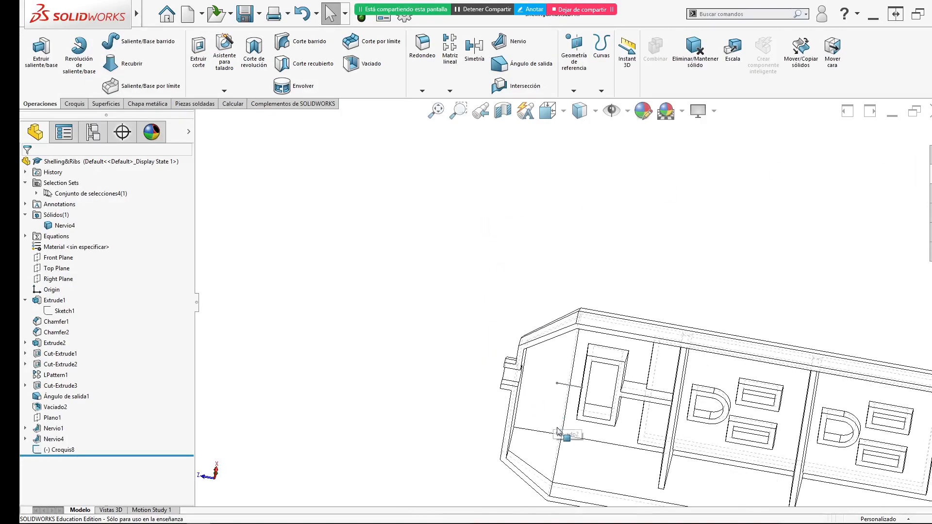
scroll(528, 324, up, 1)
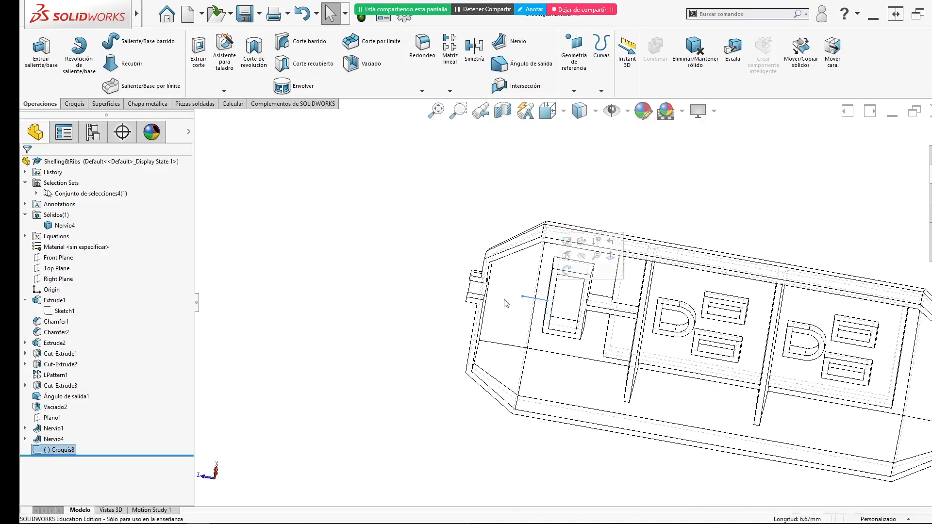
click(500, 43)
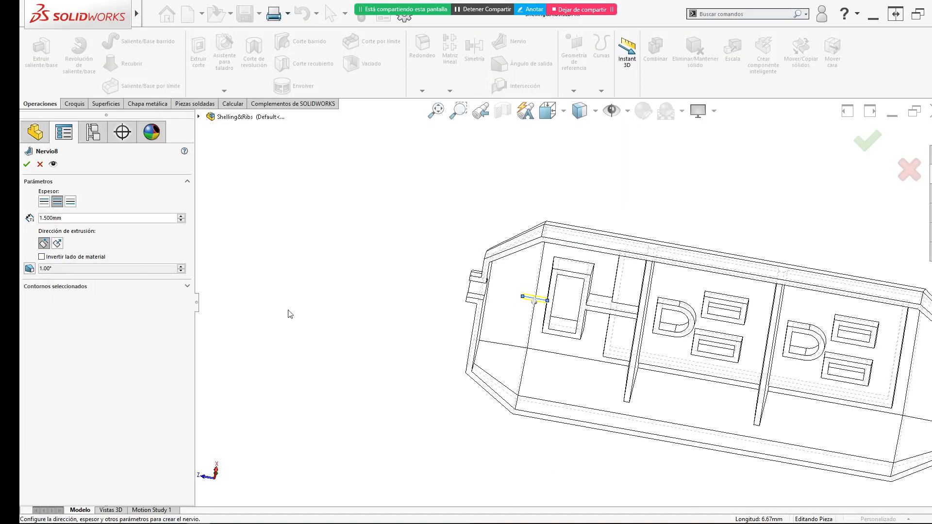
middle_drag(395, 247, 318, 299)
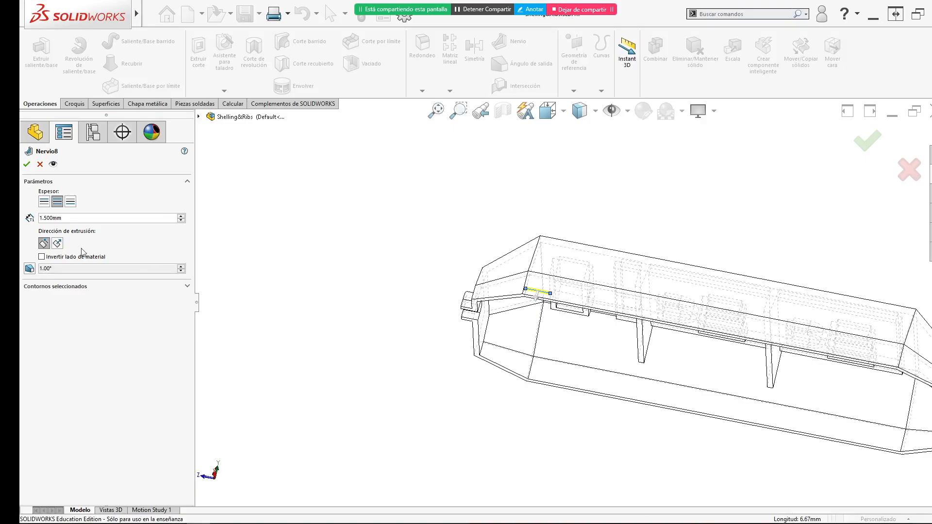
click(41, 257)
click(27, 164)
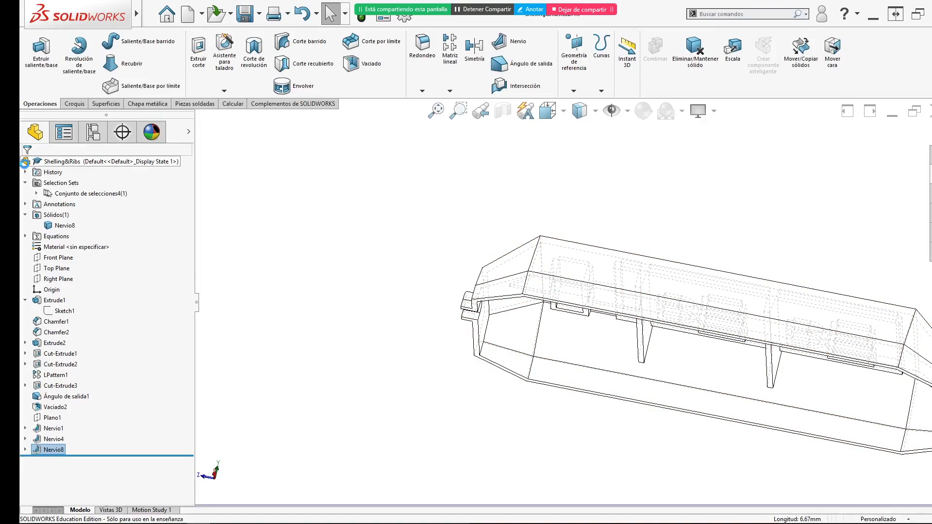
- Edit the new rib Nervio8 to add a 3° outward draft angle
click(52, 449)
click(57, 425)
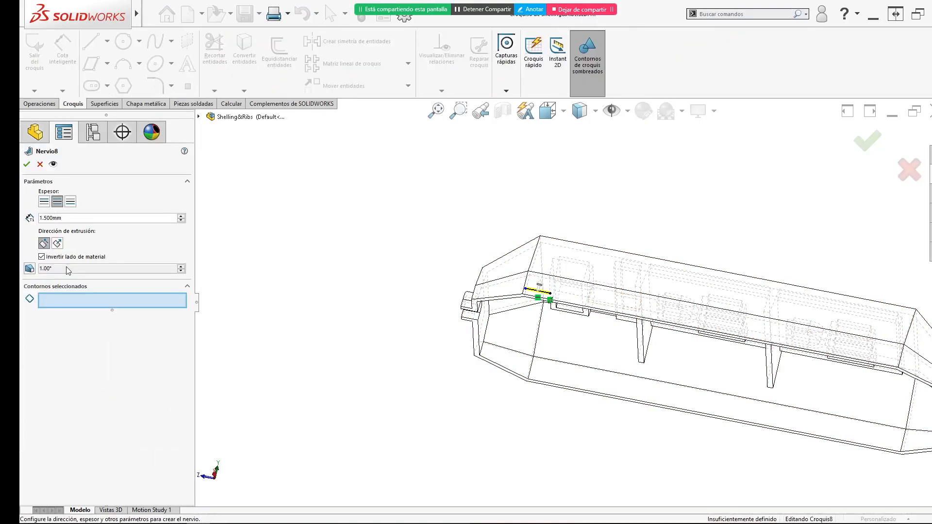
click(30, 269)
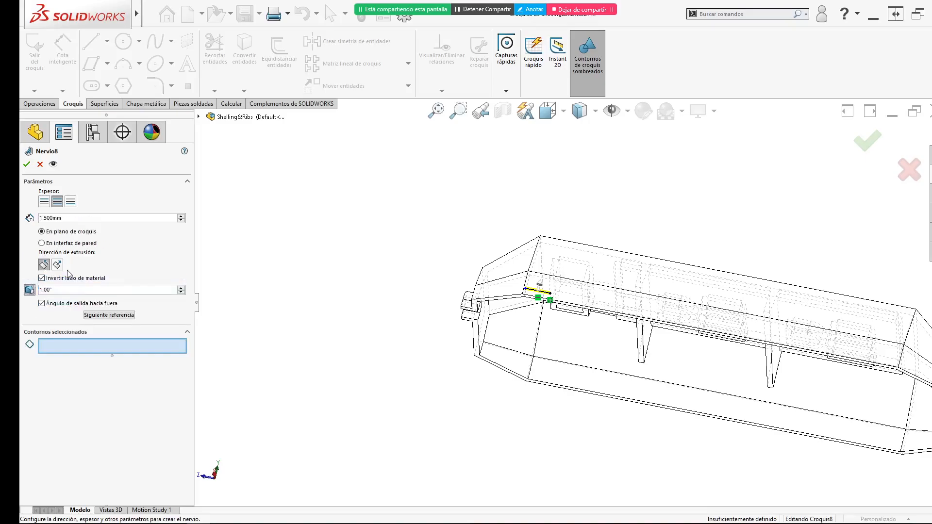
double_click(66, 294)
text(3)
key(Return)
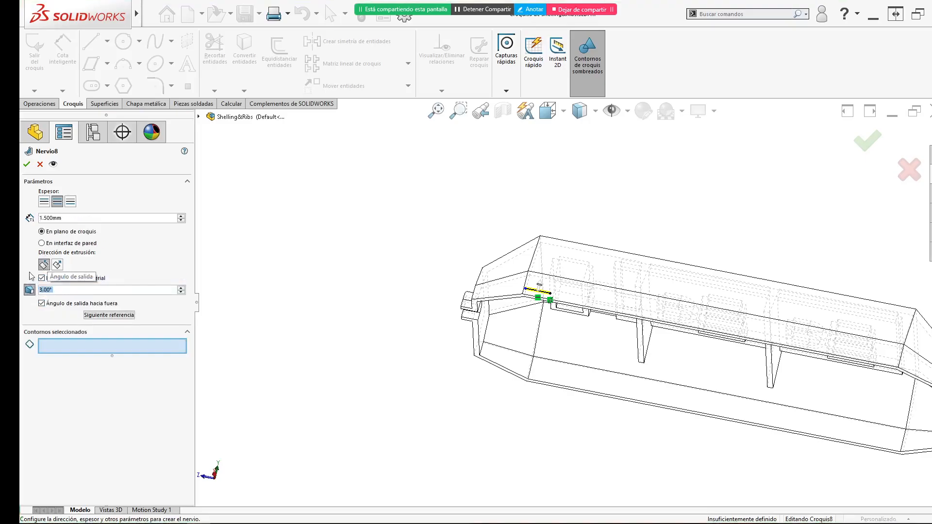
click(868, 142)
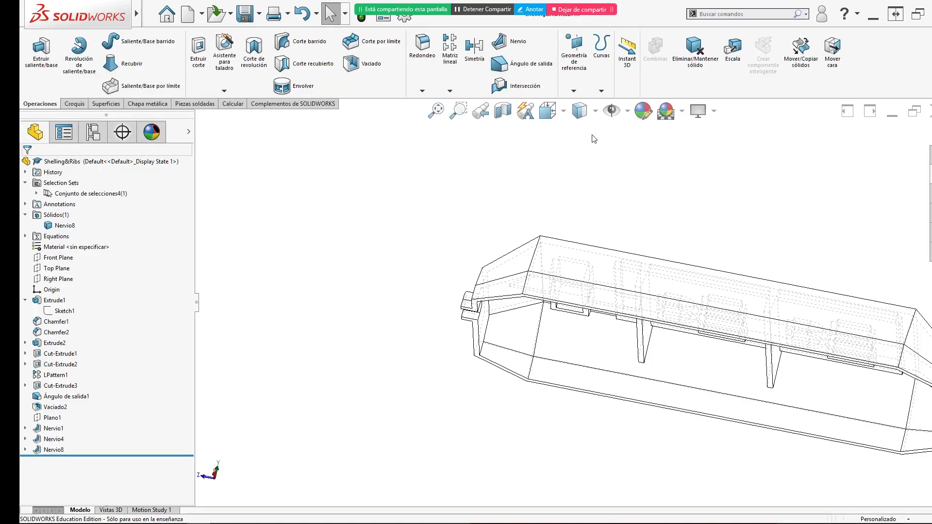
- Switch the display to shaded with edges and examine the new drafted rib between the sloped wall and the rectangular opening
click(595, 111)
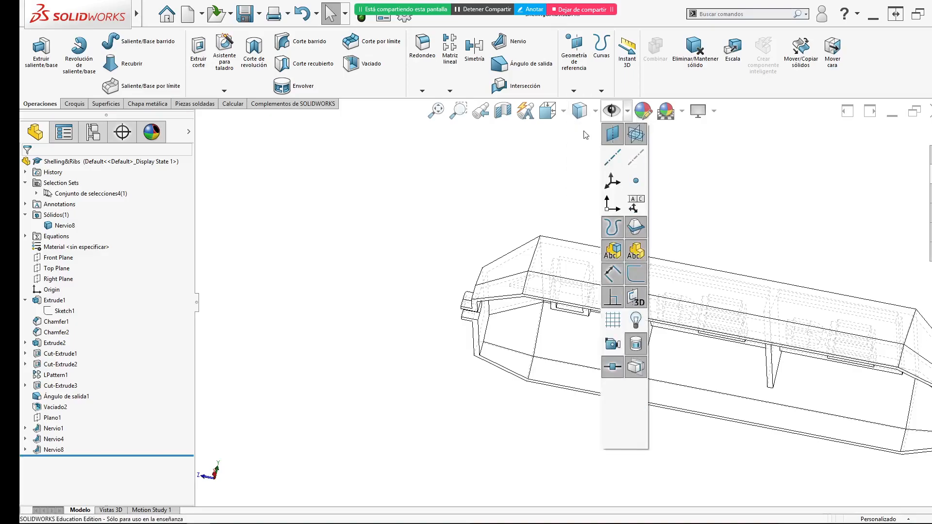
mouse_move(593, 114)
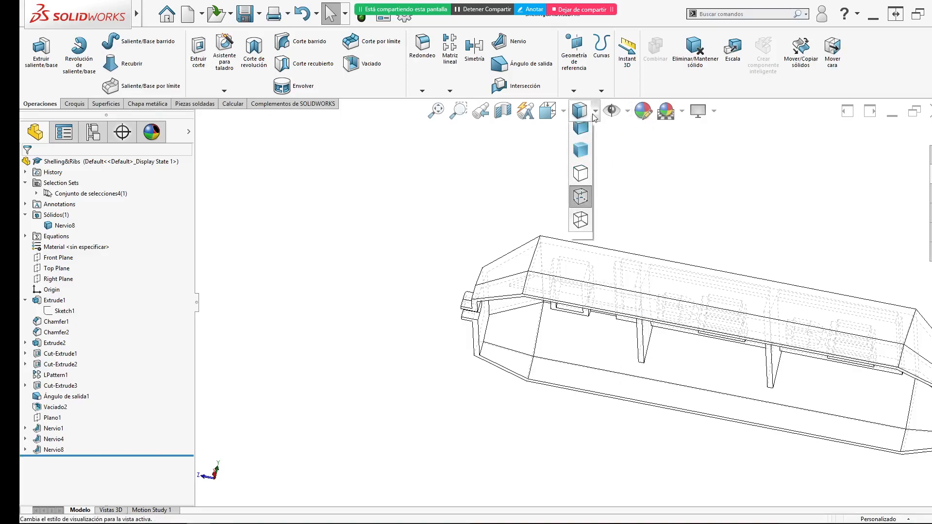
click(589, 137)
middle_drag(493, 374, 482, 245)
scroll(548, 314, down, 5)
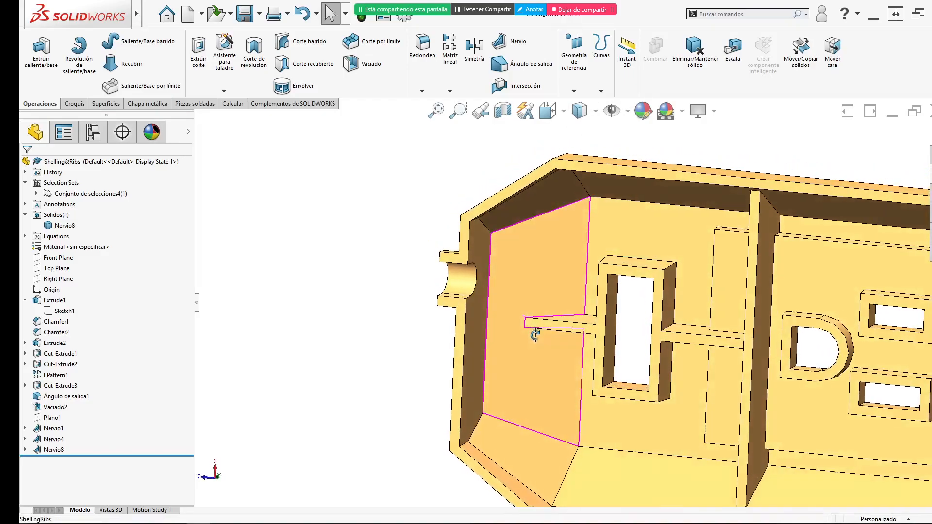
click(553, 287)
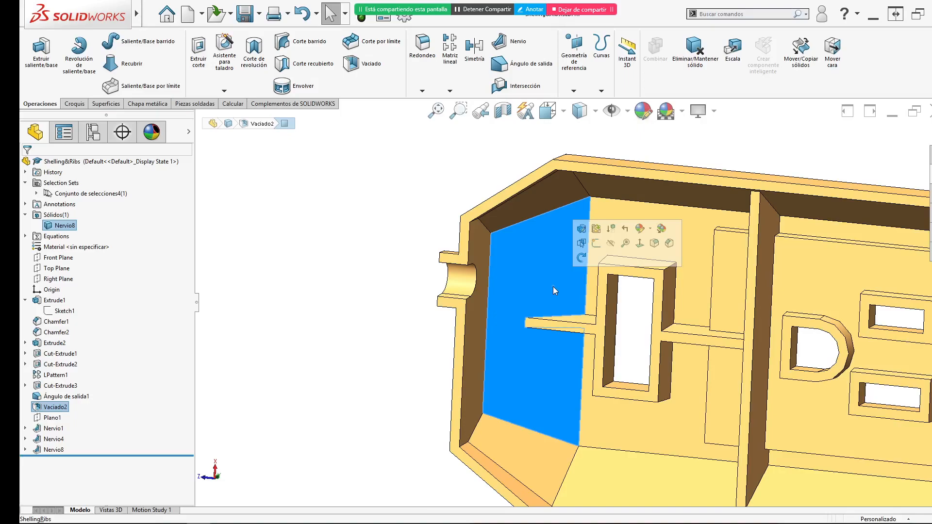
click(342, 324)
middle_drag(339, 324, 542, 225)
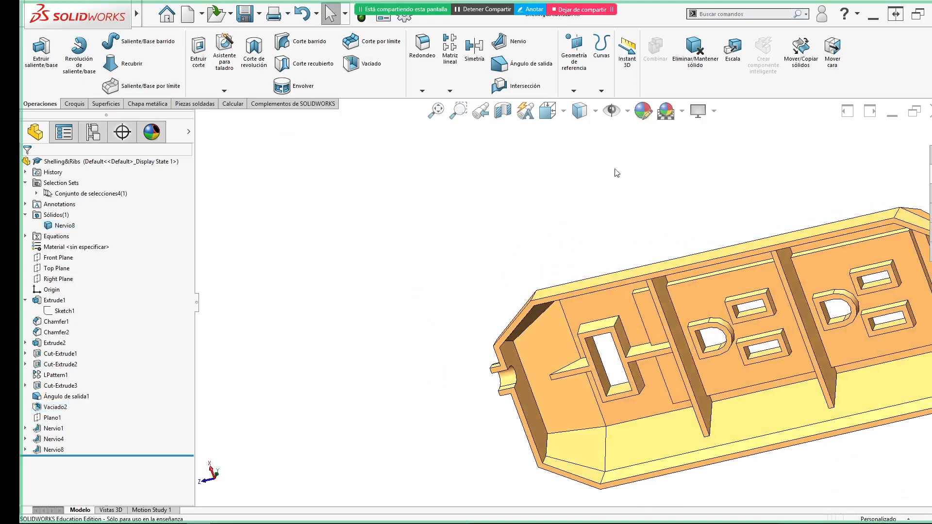
- Cut the part with a planar section view on the Right Plane at zero offset, disabling the second section
click(595, 110)
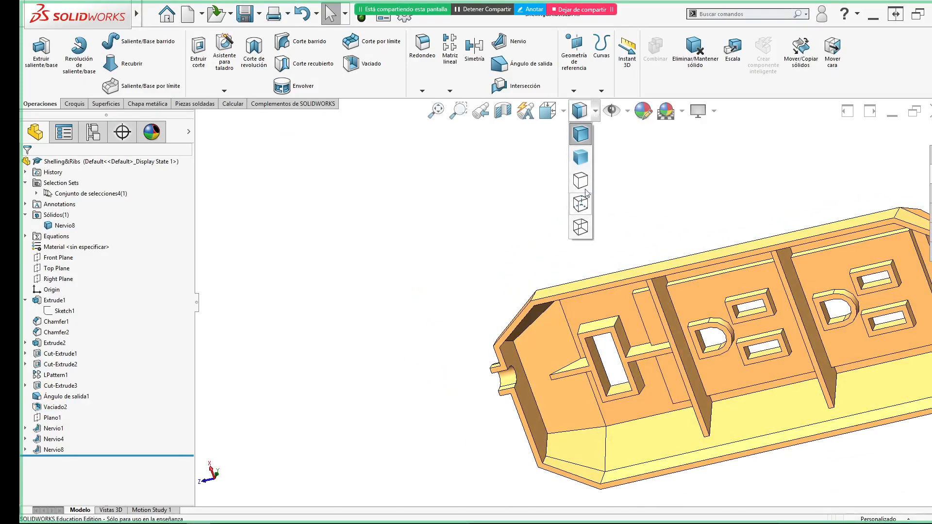
scroll(558, 170, up, 3)
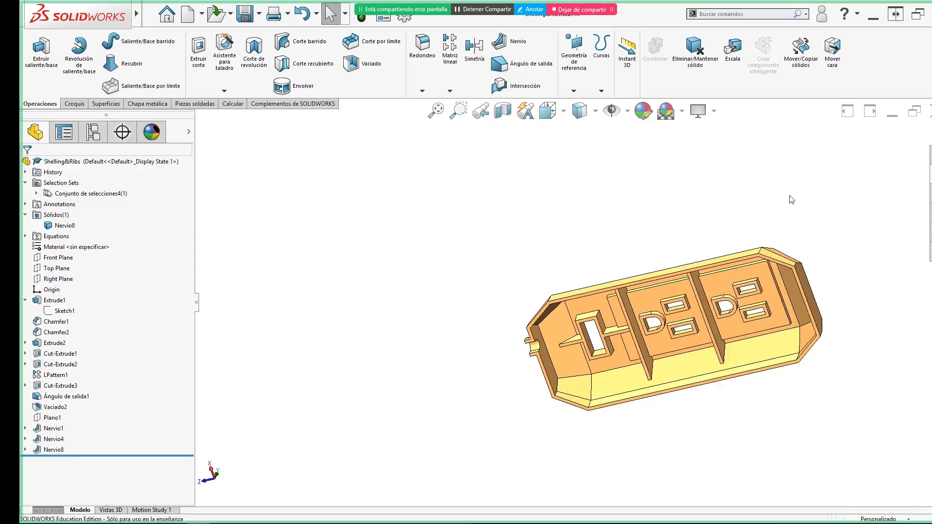
click(503, 111)
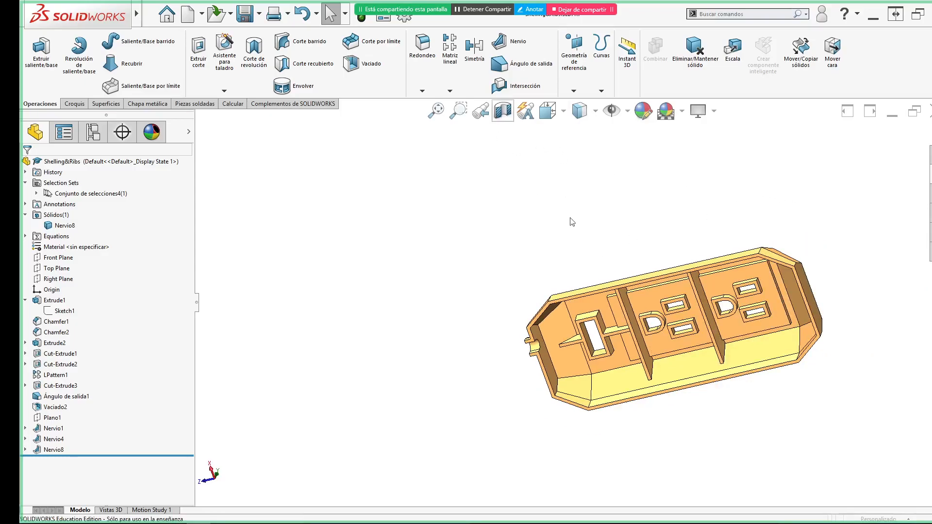
click(56, 332)
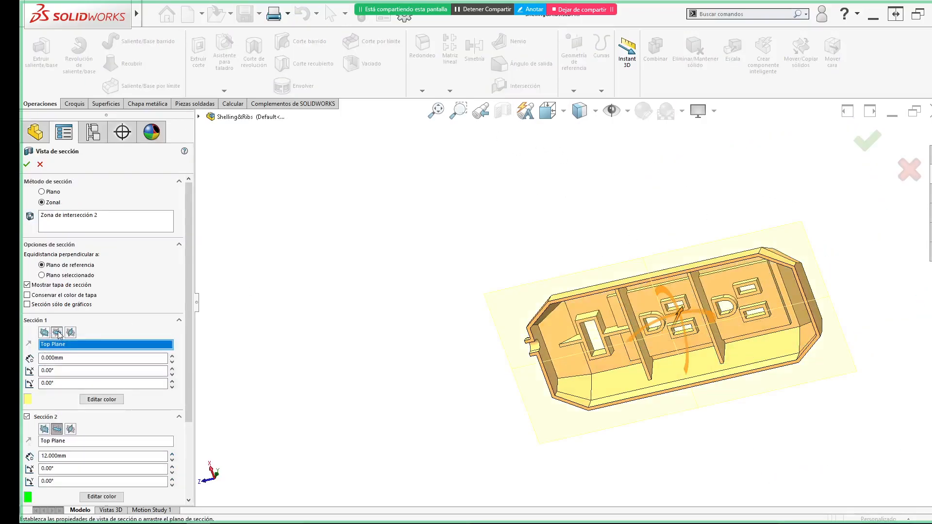
click(44, 332)
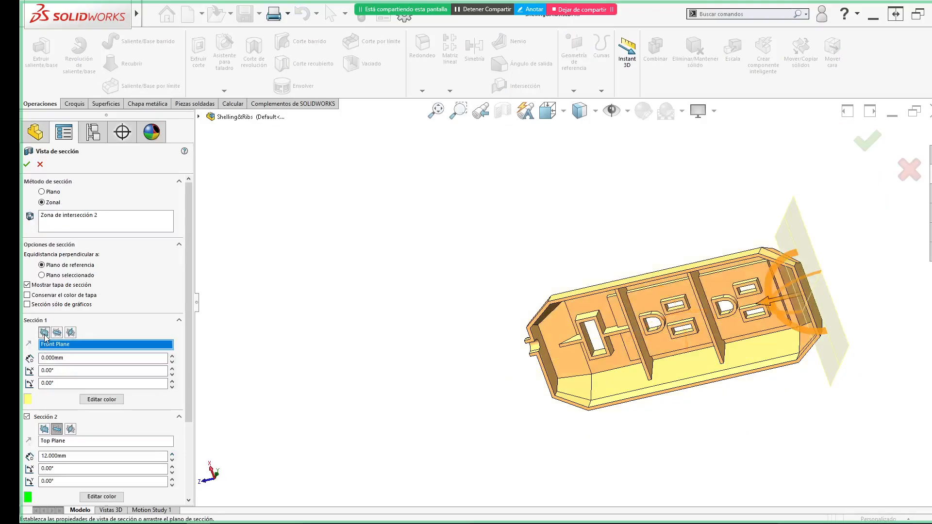
click(70, 332)
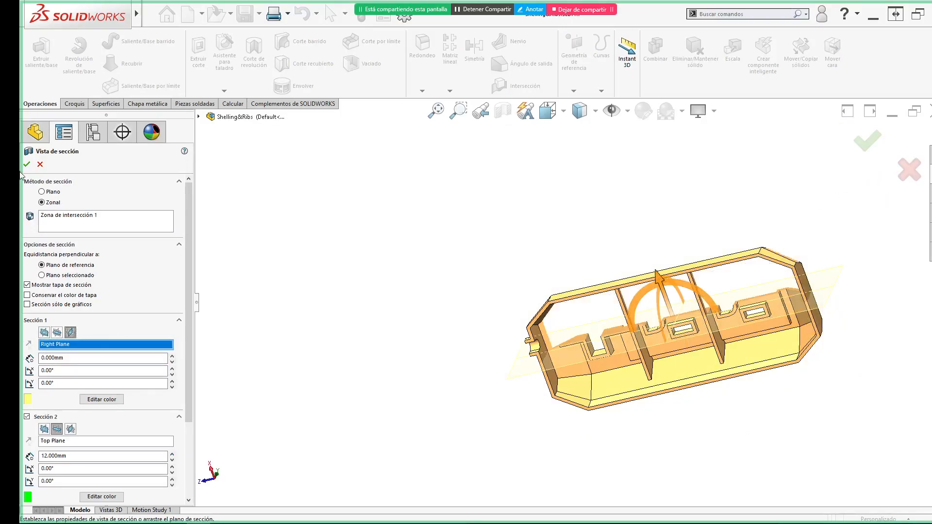
click(43, 191)
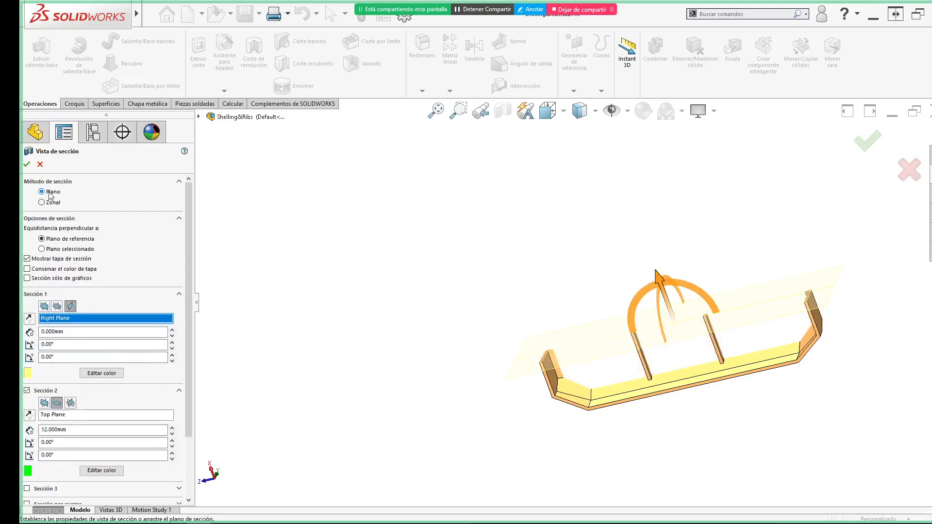
middle_drag(492, 258, 462, 468)
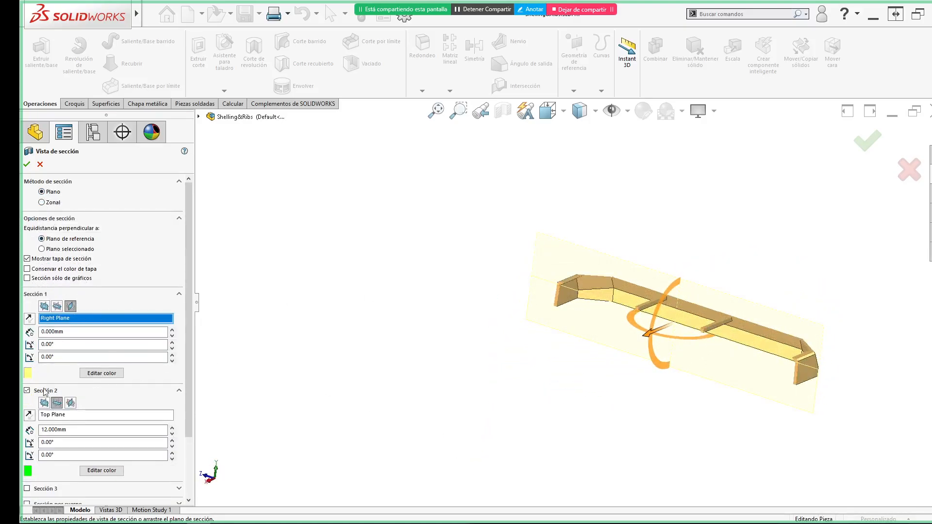
click(27, 391)
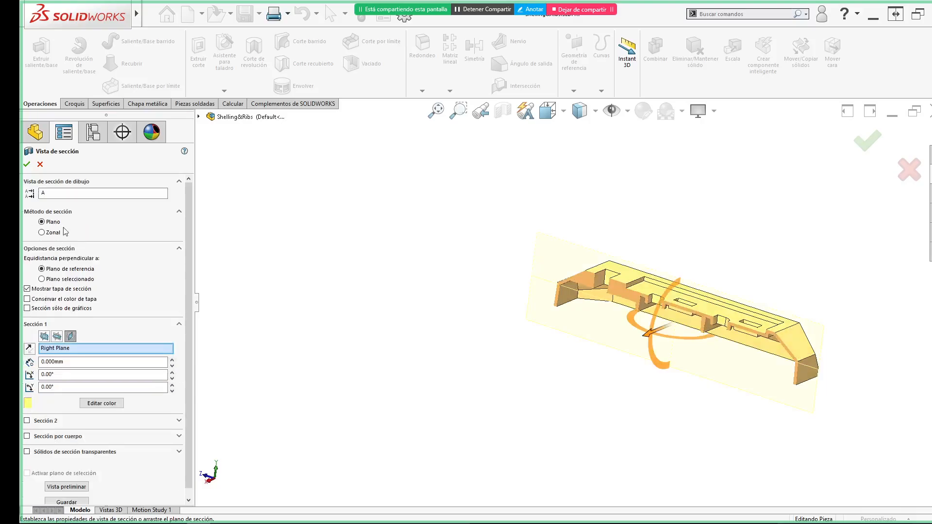
click(27, 165)
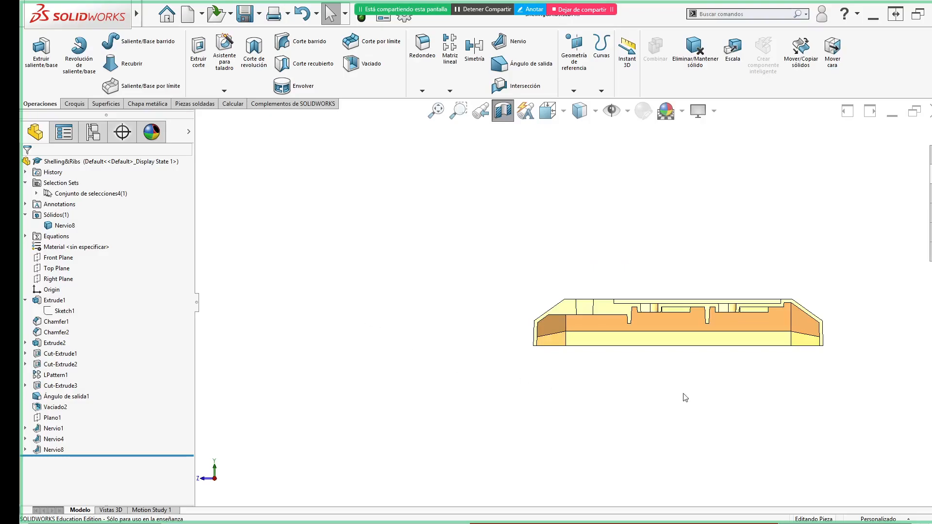
- Edit Croquis8 to extend the line's outer endpoint toward the sloped wall, to about X -119.7 mm, and exit the sketch
ctrl+middle_drag(649, 377, 613, 379)
click(25, 450)
click(63, 460)
click(69, 429)
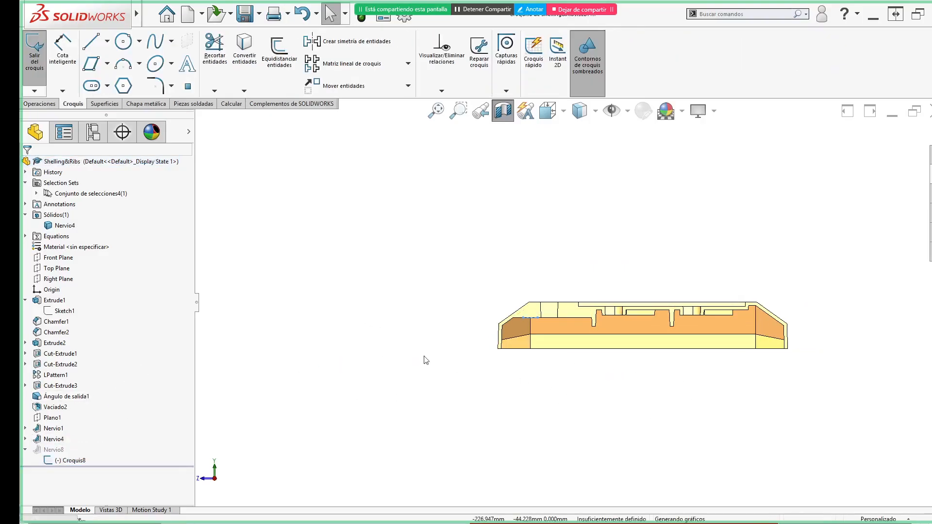
scroll(534, 252, down, 5)
scroll(547, 259, down, 2)
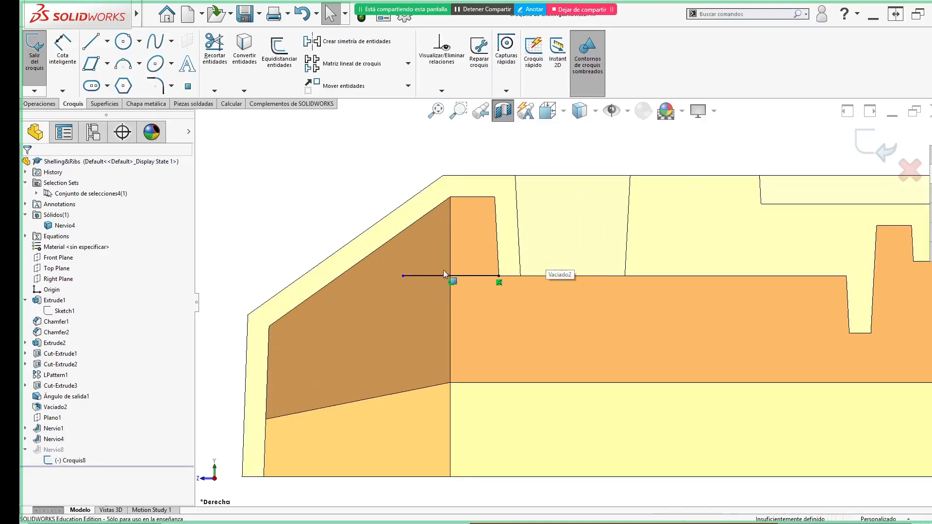
mouse_move(403, 276)
mouse_down()
mouse_move(316, 275)
mouse_move(391, 276)
mouse_up()
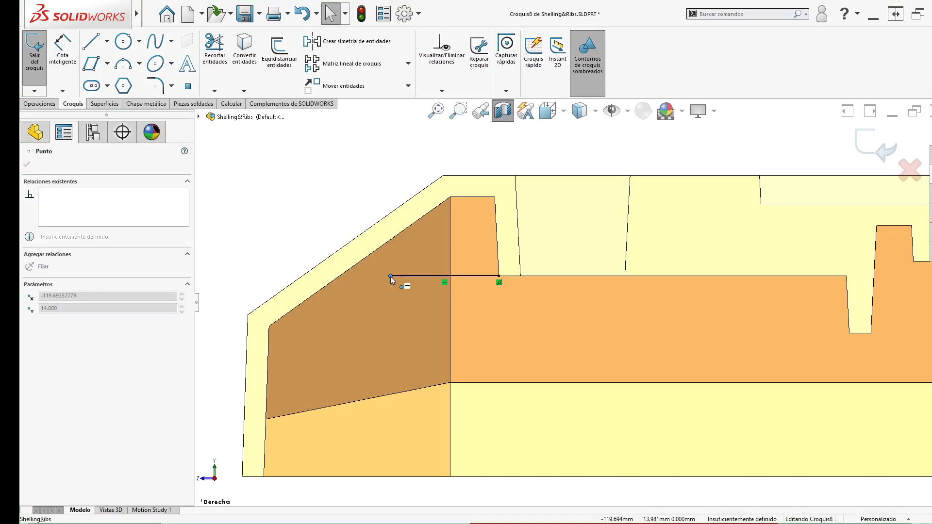
click(292, 245)
scroll(293, 245, up, 3)
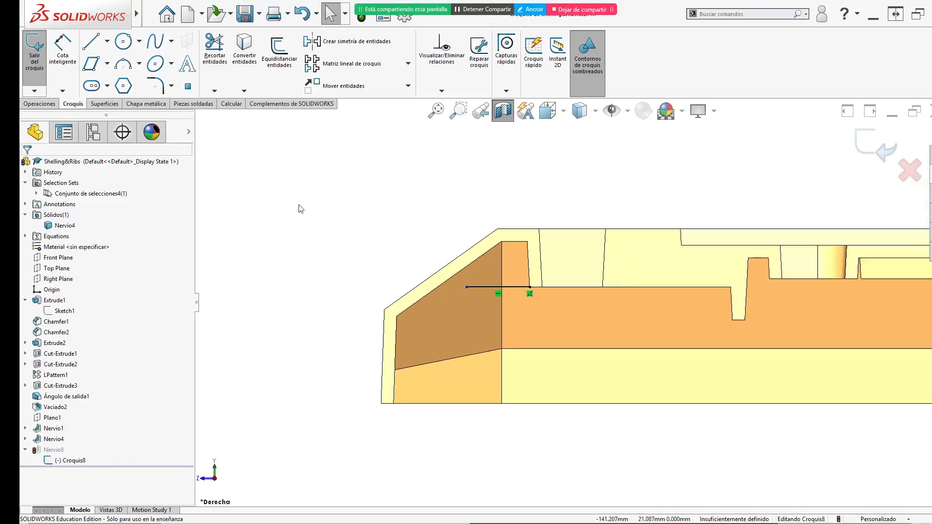
click(875, 146)
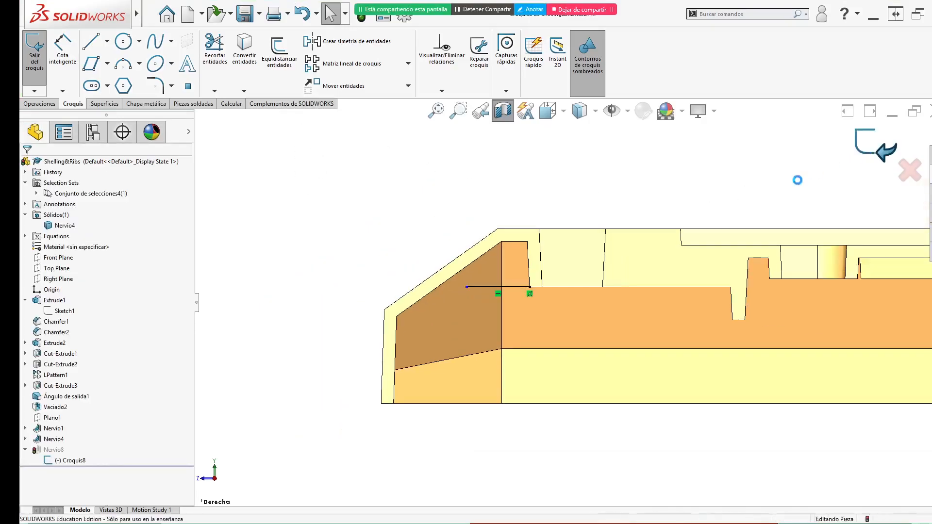
- Show the whole part unsectioned in isometric view and collapse the feature tree
right_drag(787, 184, 812, 159)
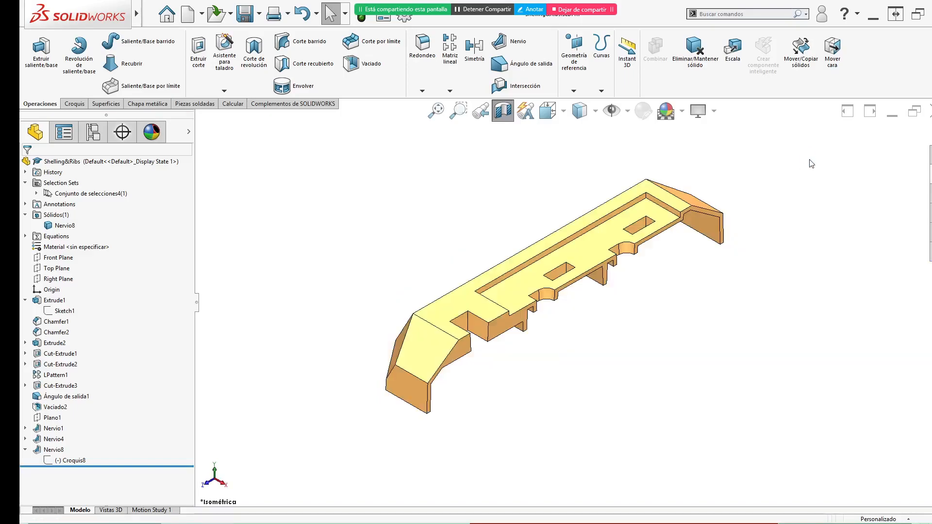
click(504, 113)
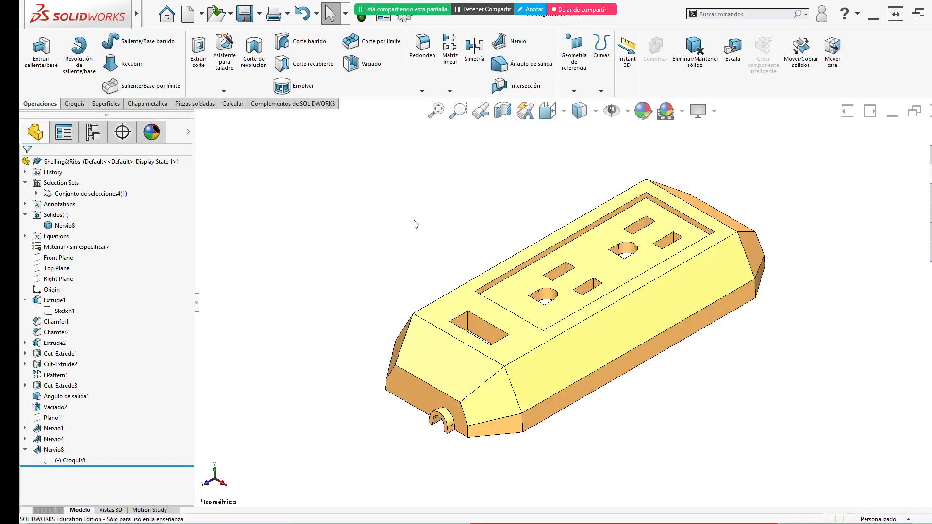
key(shift+c)
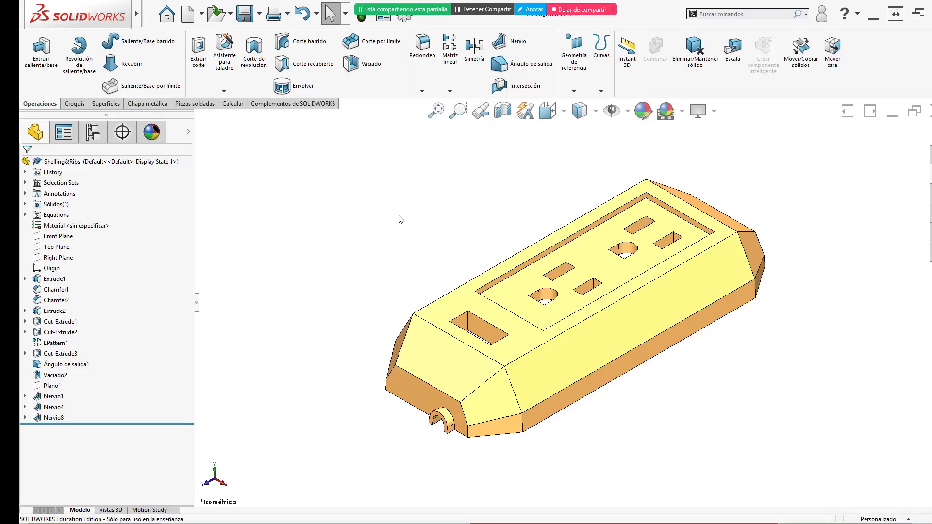
click(715, 112)
- Switch to Adobe Acrobat Reader and page through the Módulo 7 slides to Redondeo completo on page 22
key(alt+Tab)
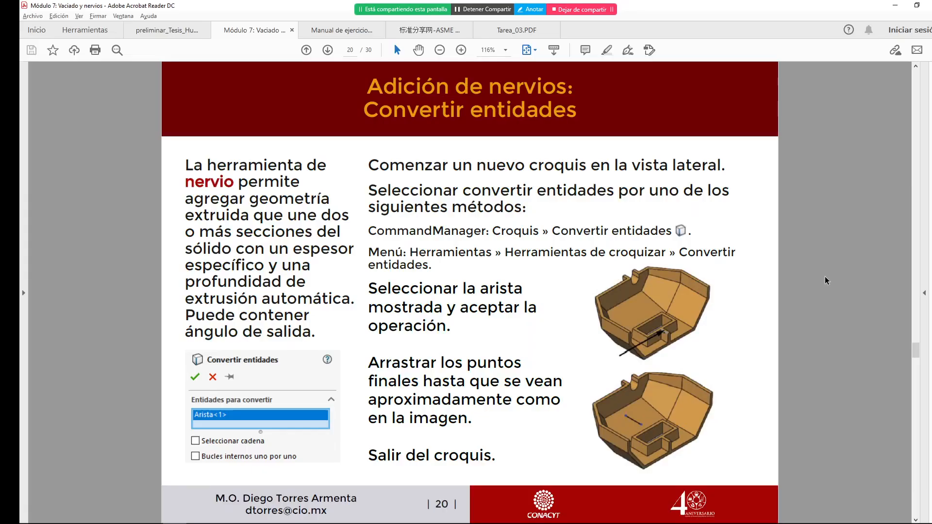
scroll(770, 316, down, 1)
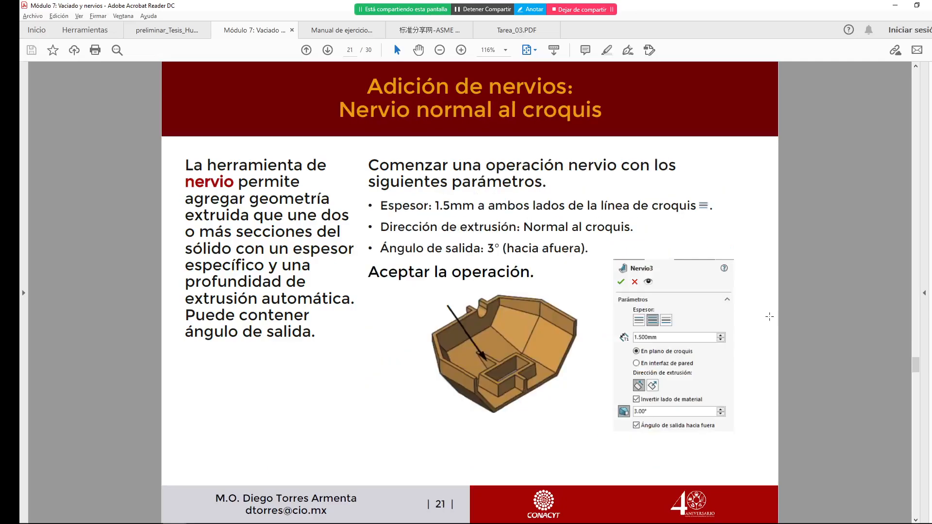
scroll(770, 317, down, 1)
scroll(770, 316, down, 1)
scroll(770, 317, up, 1)
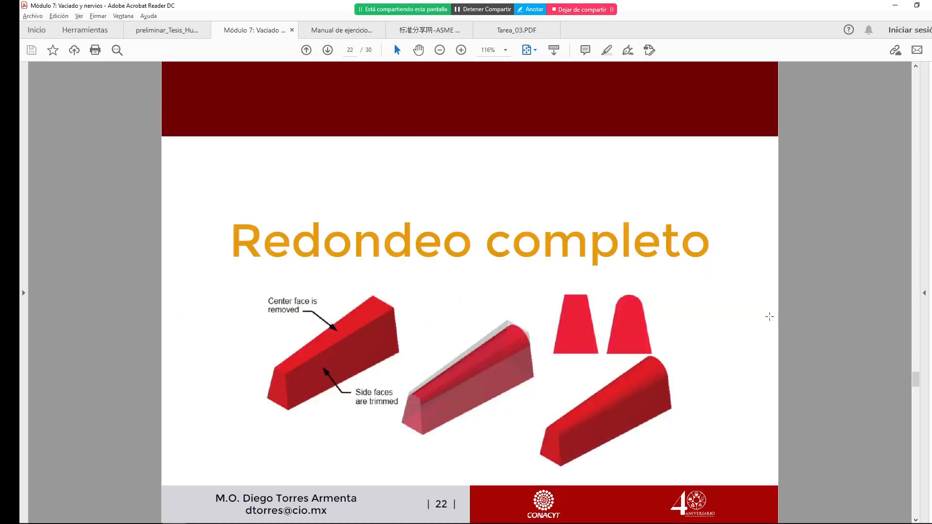
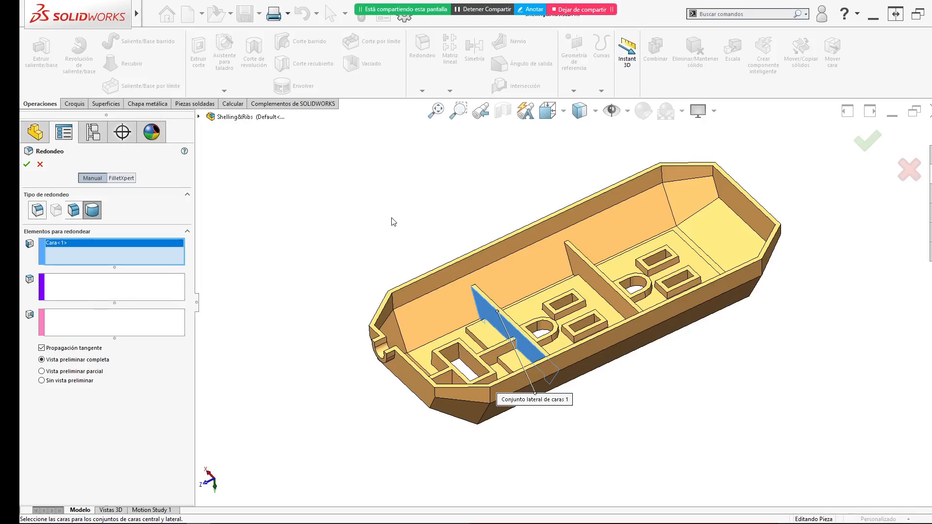
key(Tab)
key(Tab)
key(Tab)
key(Tab)
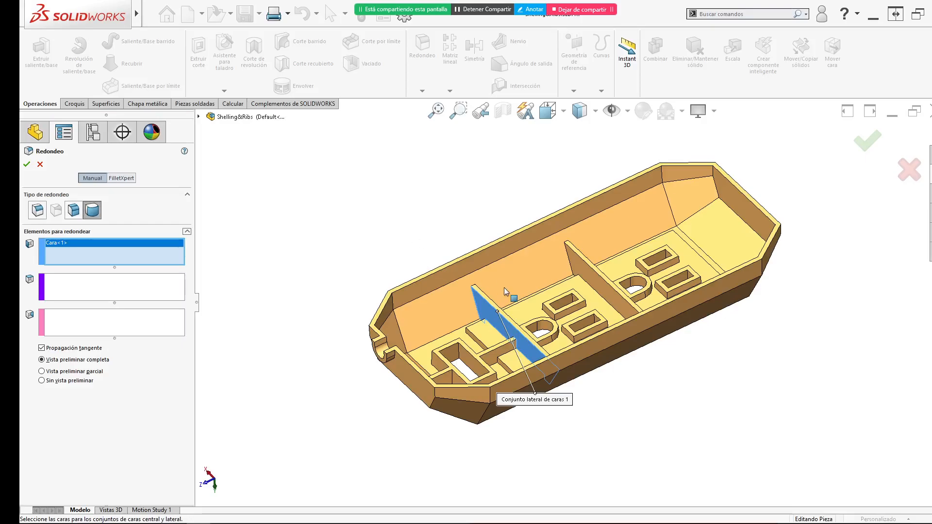
scroll(510, 310, down, 5)
click(495, 322)
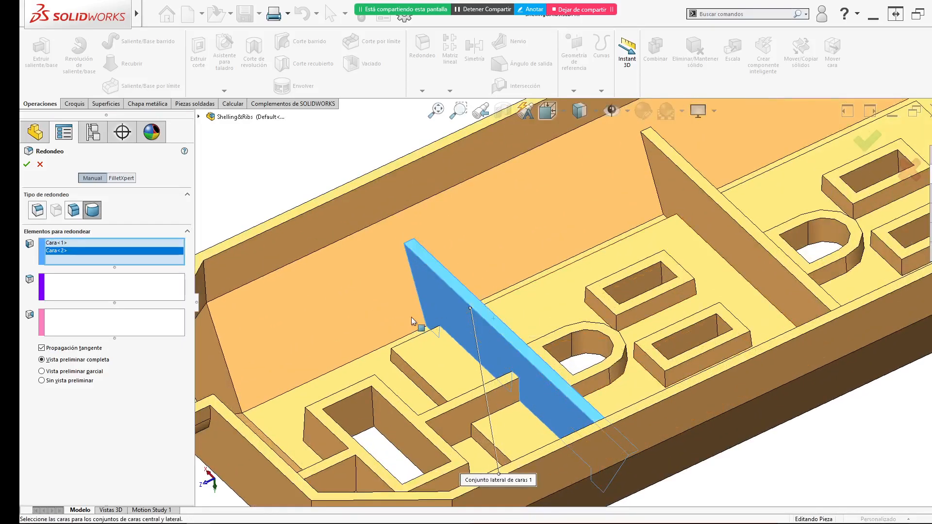
click(78, 250)
key(Delete)
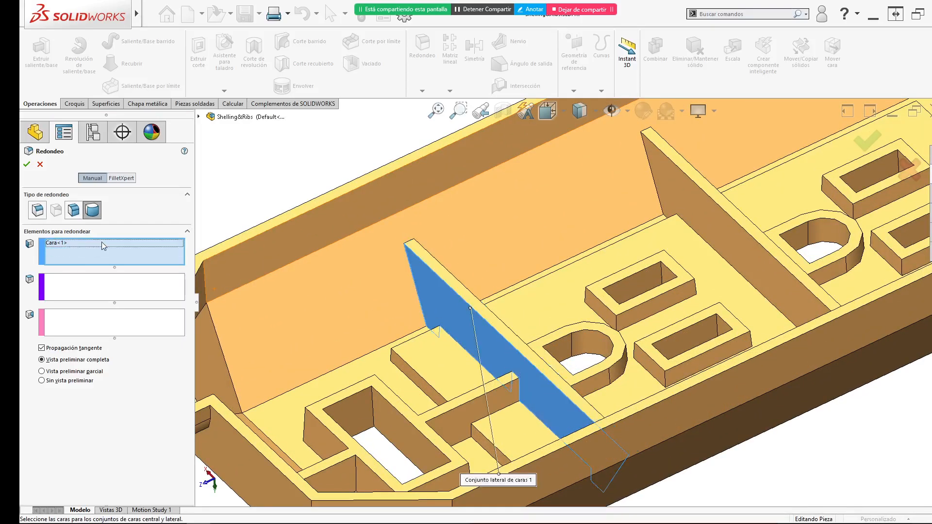
key(Delete)
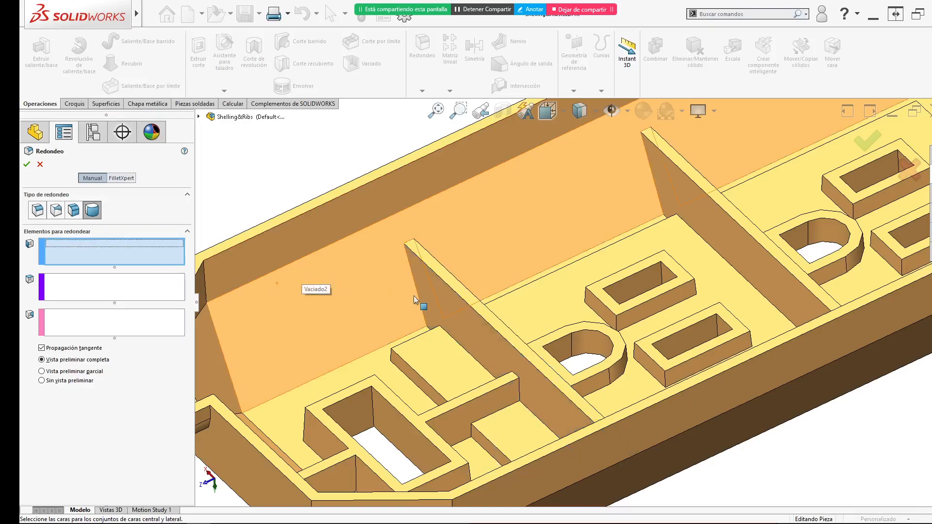
- Assign the side face of the large rib nearest the rectangular opening to side face set 1 and its narrow edge face to the center set
click(473, 320)
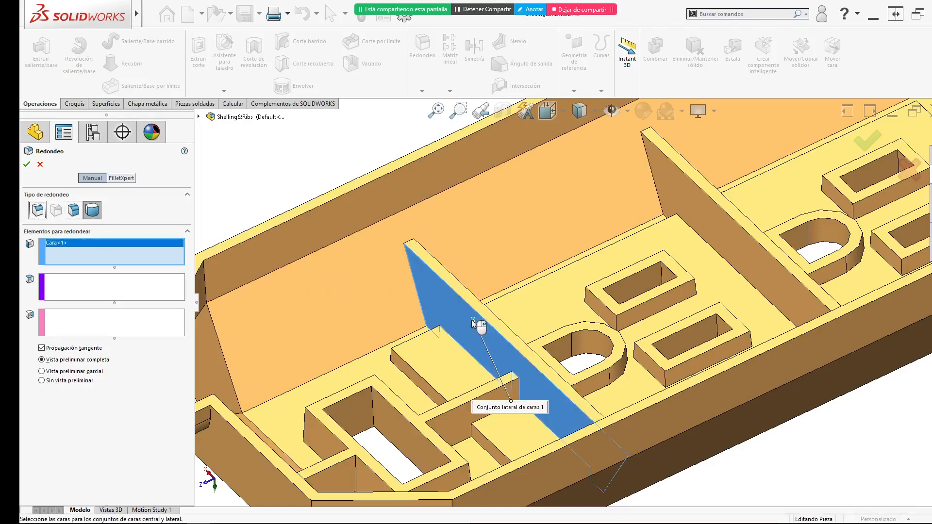
click(476, 308)
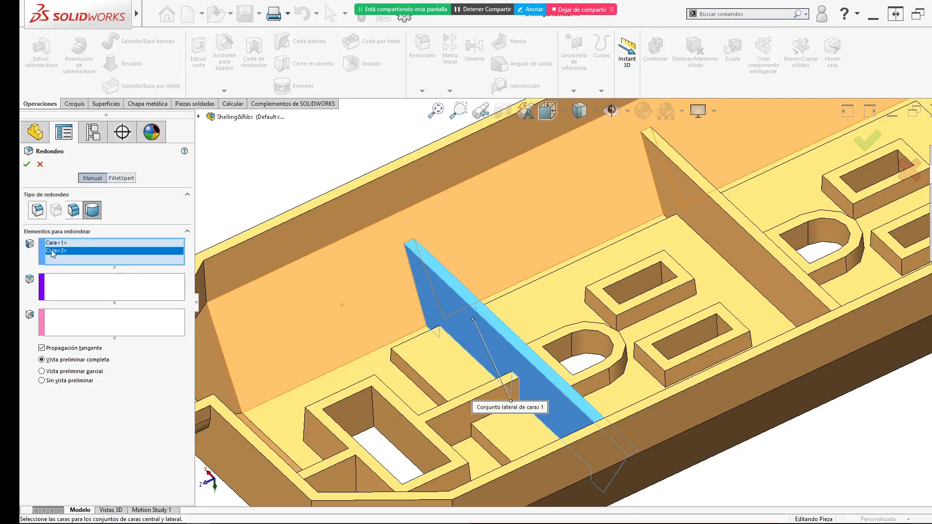
key(Delete)
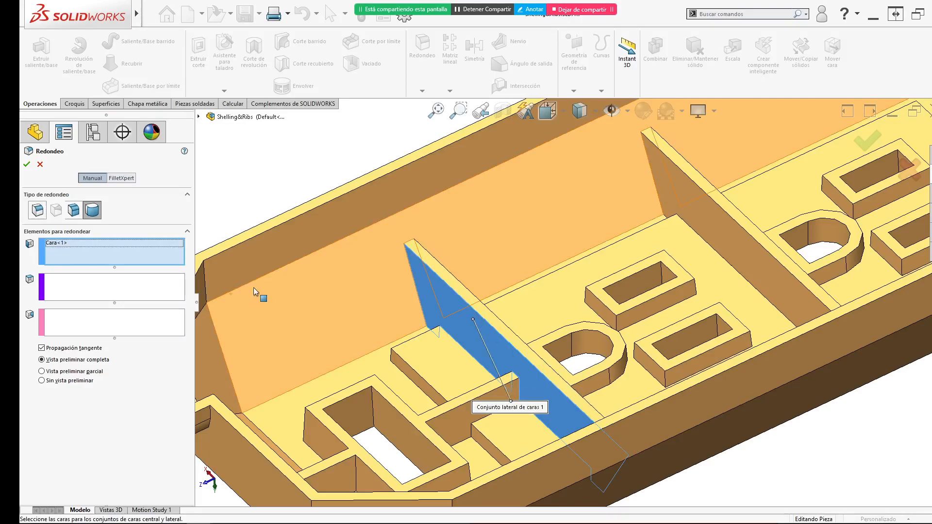
click(99, 284)
click(454, 287)
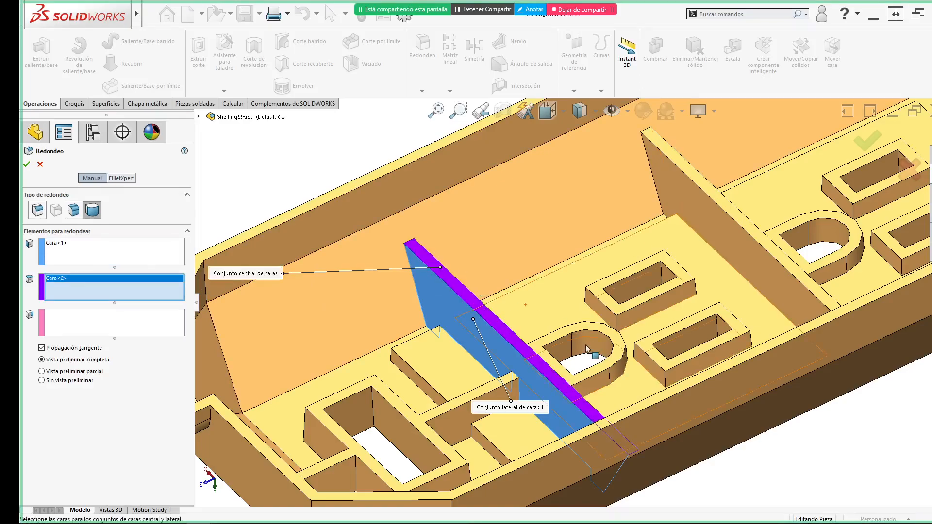
- Assign the opposite side face of the same rib to side face set 2 of the full round fillet
scroll(586, 349, up, 5)
middle_drag(572, 380, 474, 355)
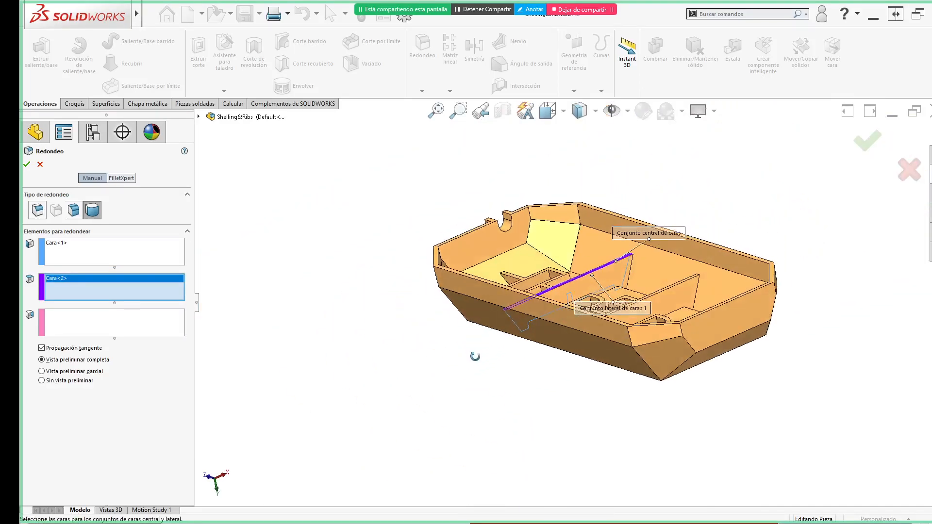
click(131, 333)
scroll(549, 272, down, 5)
click(717, 290)
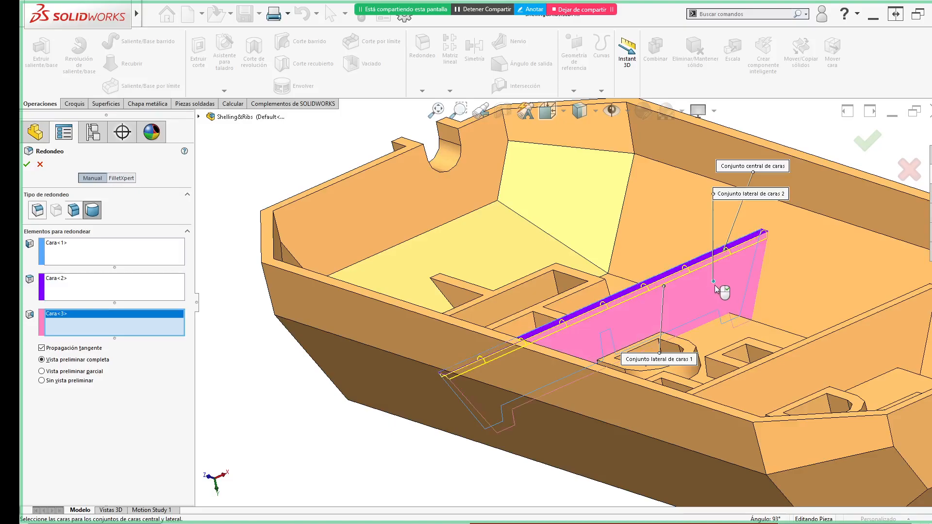
- Try to include the second large rib by adding its side face to side face set 1 and its narrow edge face to the center set
scroll(625, 300, up, 4)
middle_drag(522, 258, 561, 350)
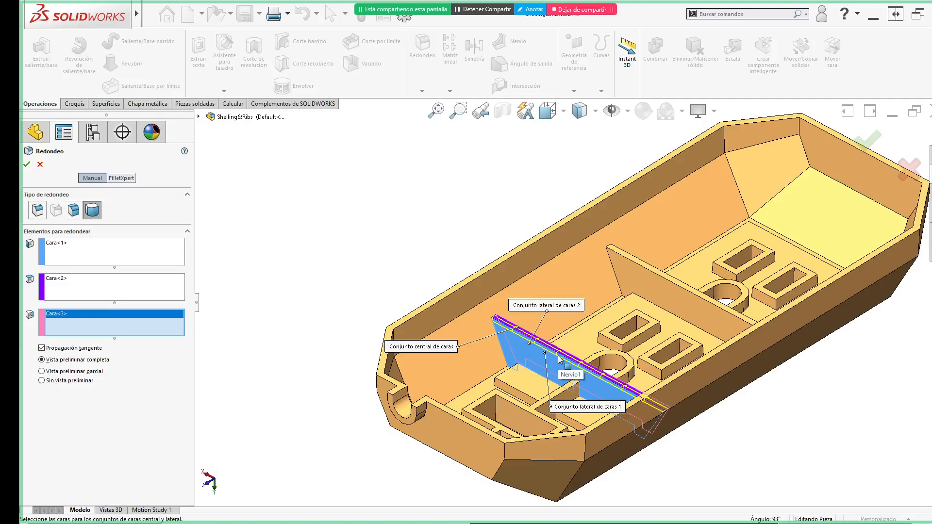
click(115, 260)
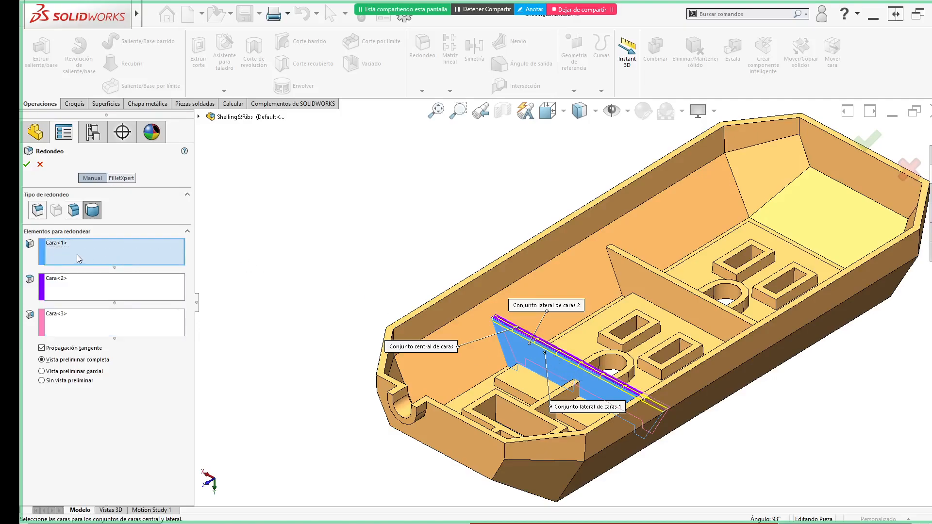
click(689, 304)
click(145, 290)
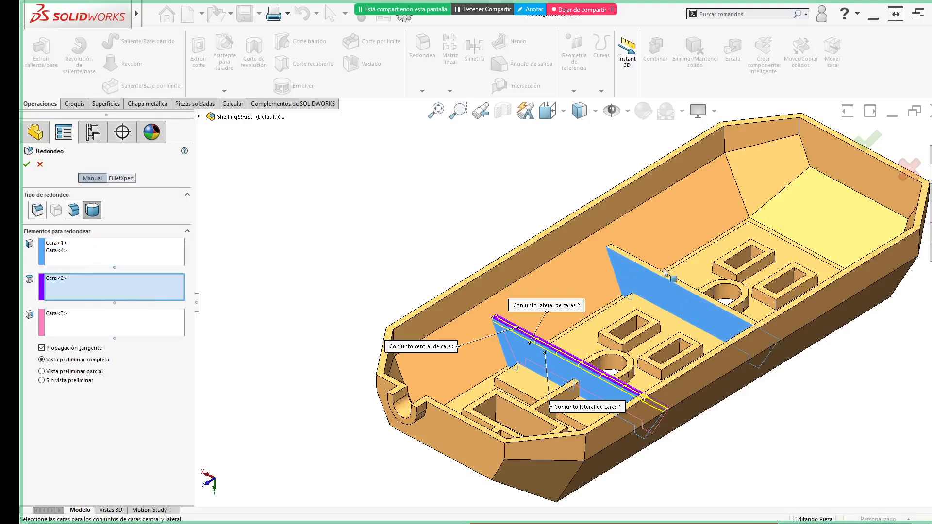
scroll(647, 287, down, 3)
click(646, 286)
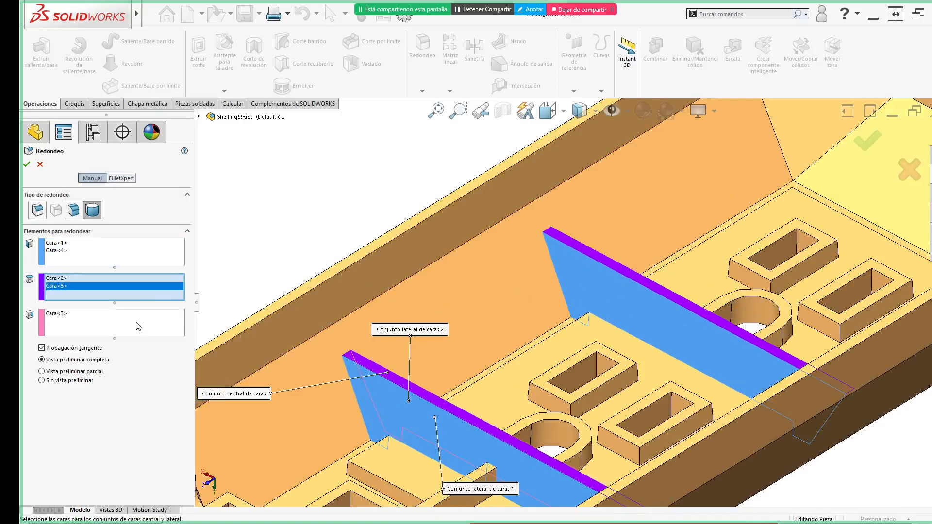
- Try adding the second rib's opposite side face to side face set 2 and examine the selection on both ribs
scroll(571, 299, up, 3)
scroll(433, 360, up, 3)
middle_drag(602, 346, 672, 307)
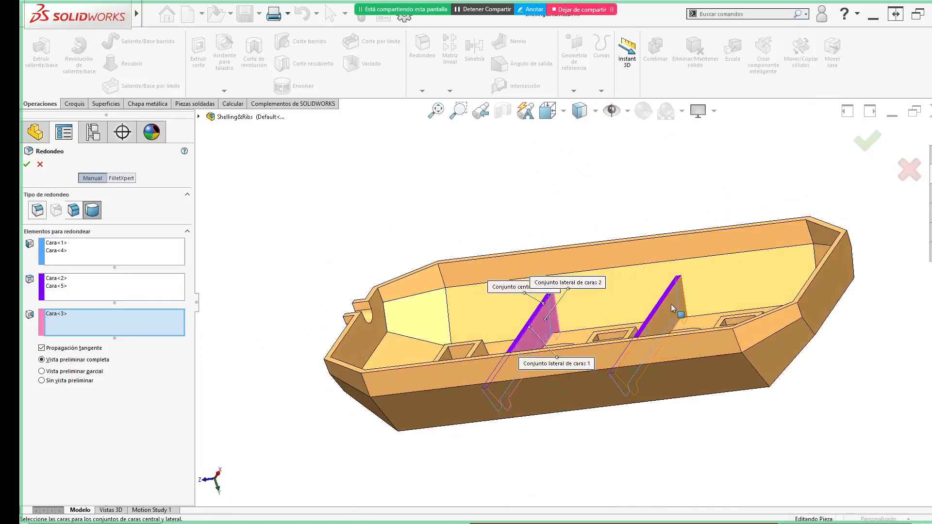
click(673, 308)
middle_drag(400, 287, 402, 311)
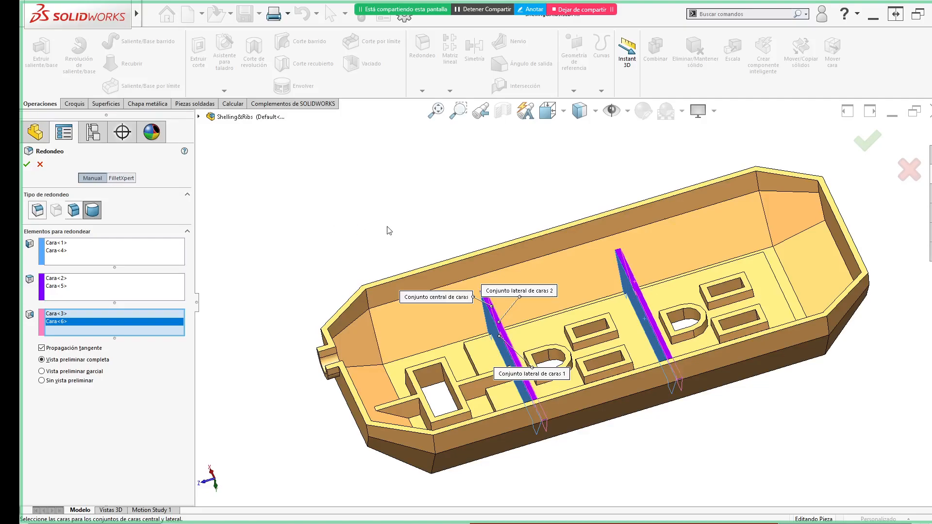
scroll(497, 332, down, 6)
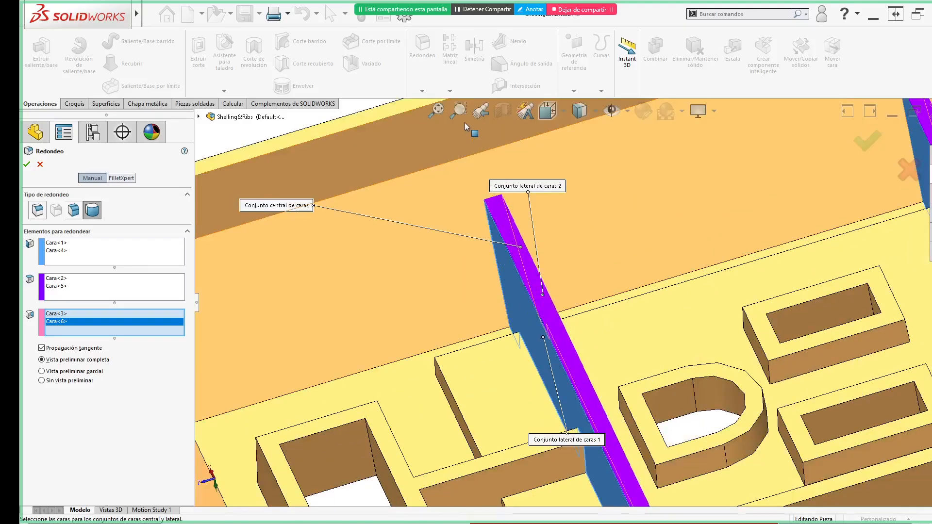
scroll(585, 330, up, 6)
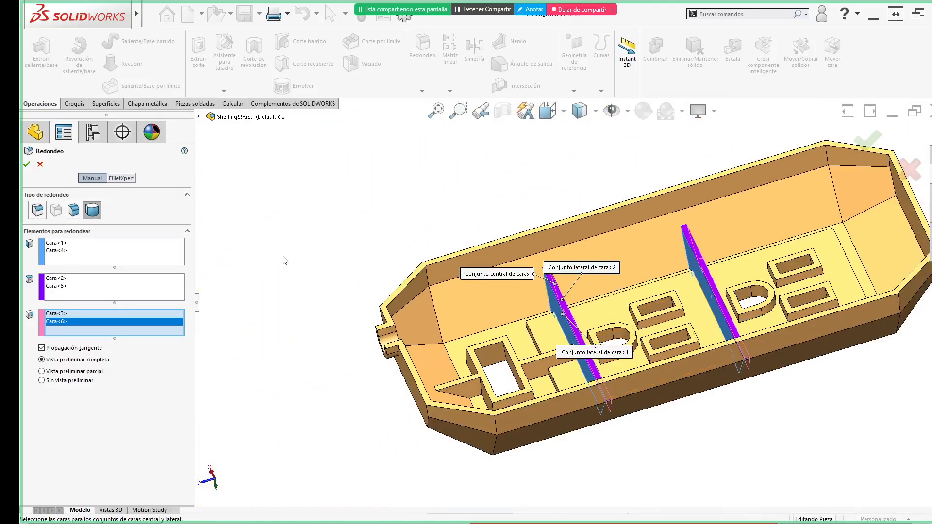
- Remove the second rib's faces from all three face sets and accept the full round fillet on the first rib
click(57, 250)
key(Delete)
click(57, 287)
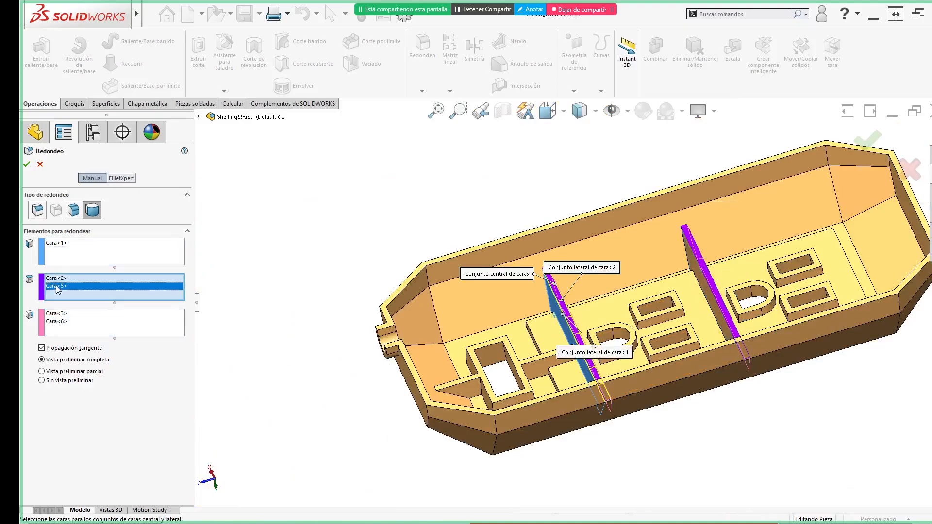
key(Delete)
click(57, 322)
key(Delete)
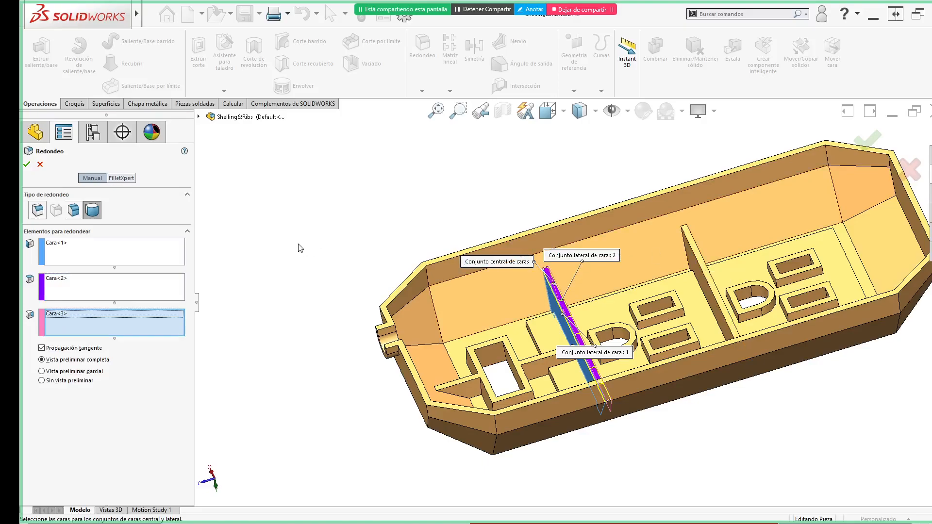
click(27, 164)
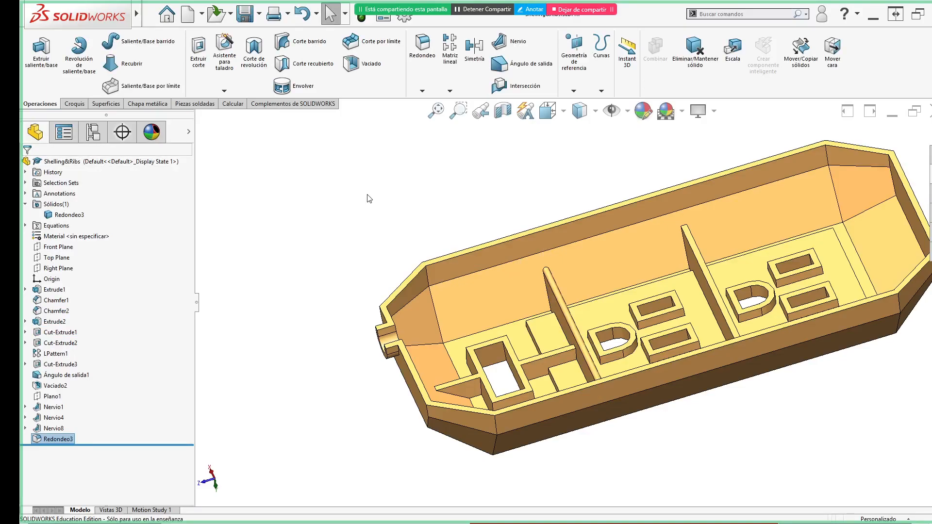
- Start another full round fillet, assigning the second rib's near side face to side face set 1 and its narrow edge face to the center set
key(Return)
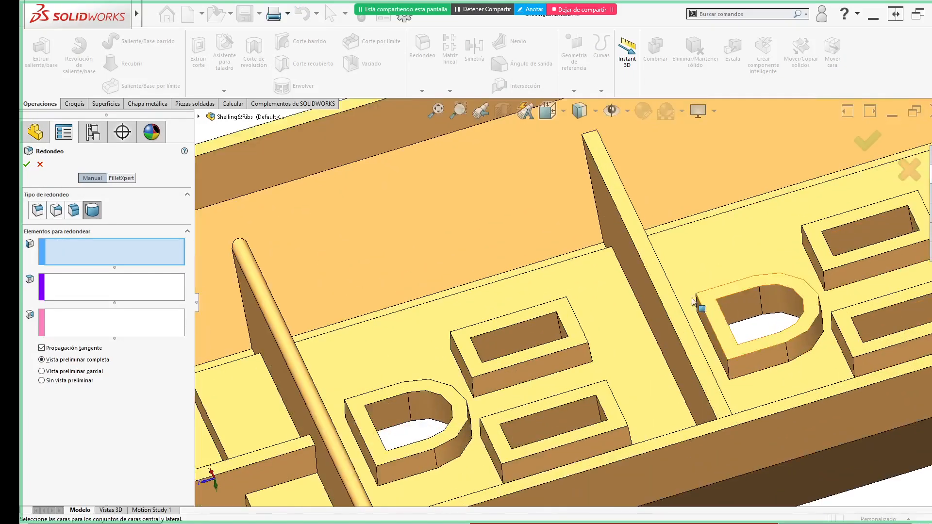
scroll(740, 286, down, 5)
click(652, 296)
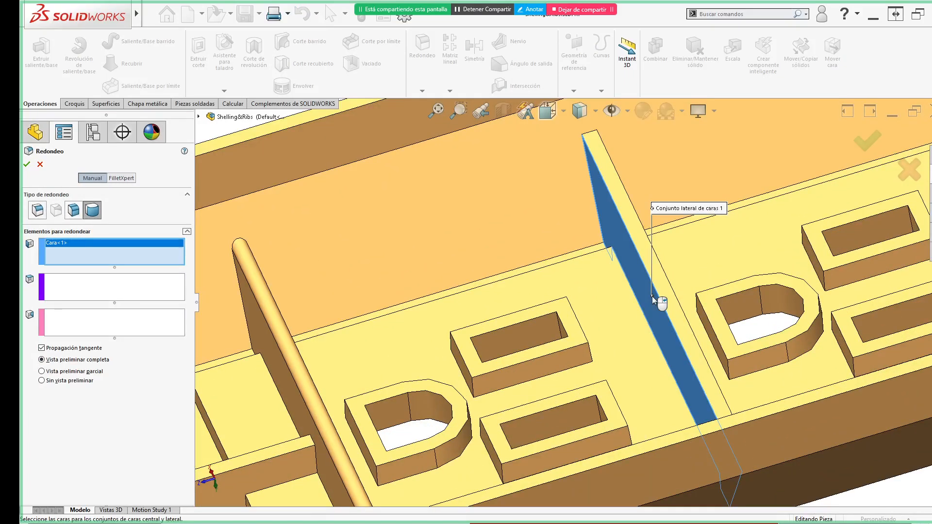
right_click(652, 296)
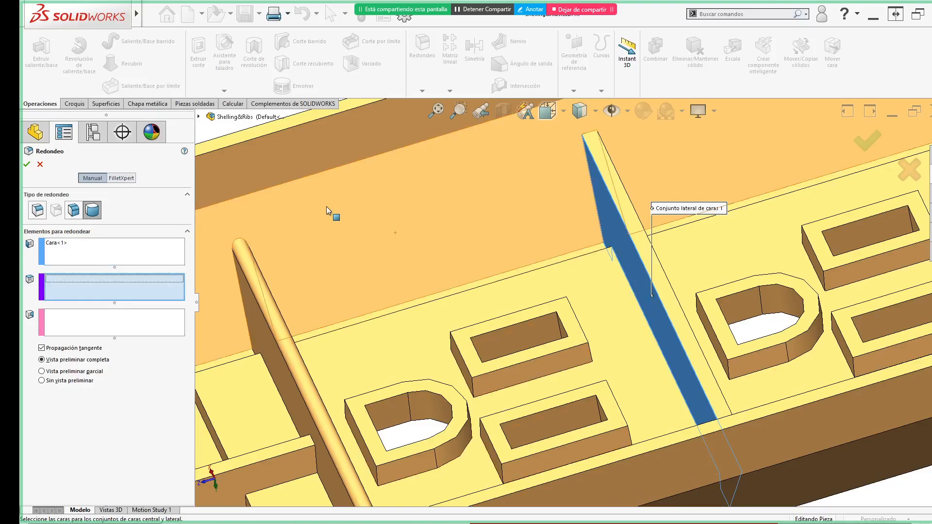
click(627, 207)
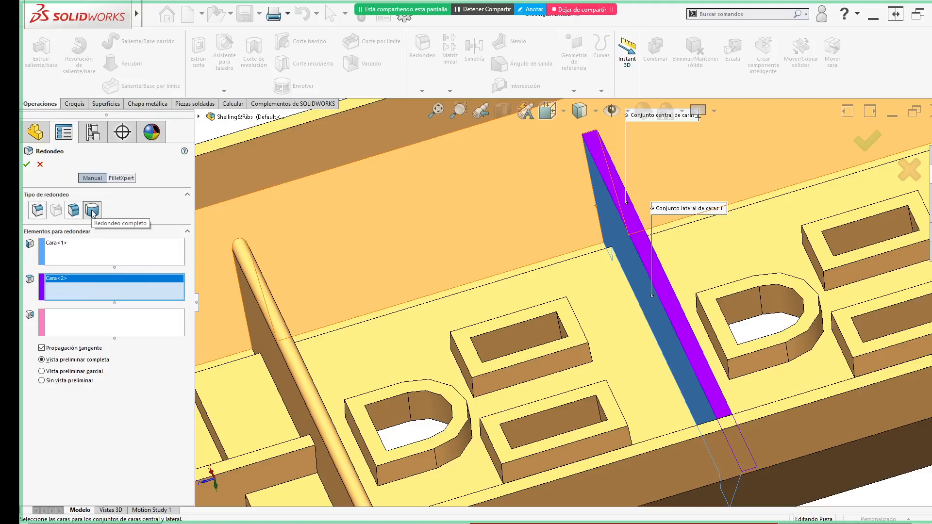
- Assign the second rib's opposite side face to side face set 2 and accept the full round fillet
click(115, 256)
click(118, 277)
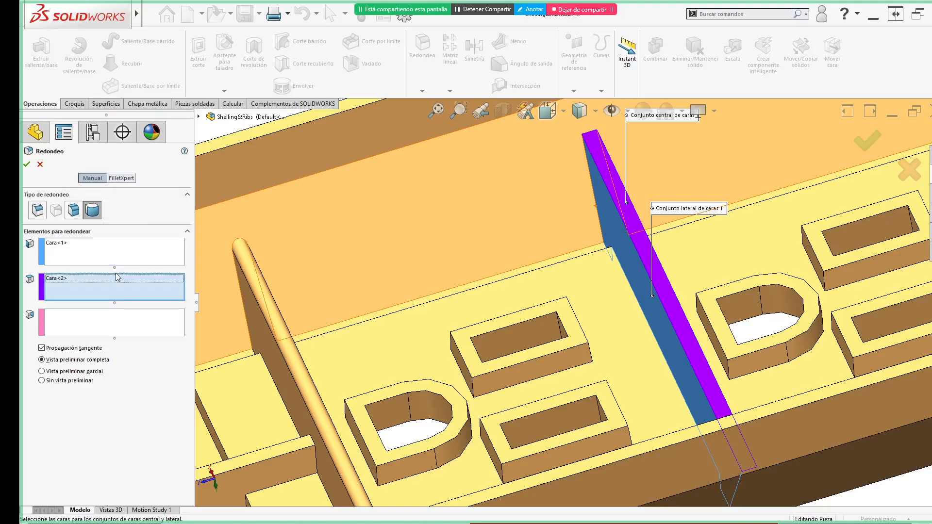
scroll(573, 300, up, 2)
middle_drag(683, 271, 621, 261)
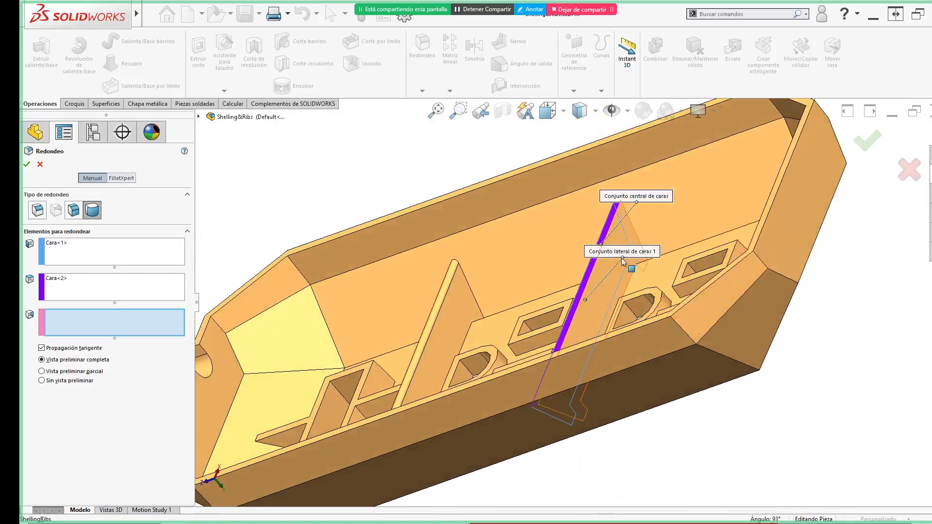
click(606, 269)
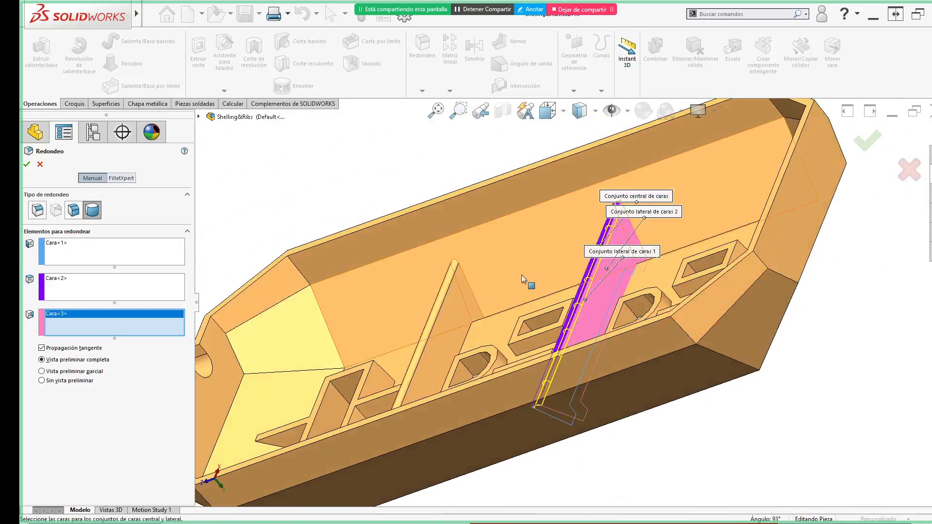
scroll(522, 275, up, 2)
click(868, 141)
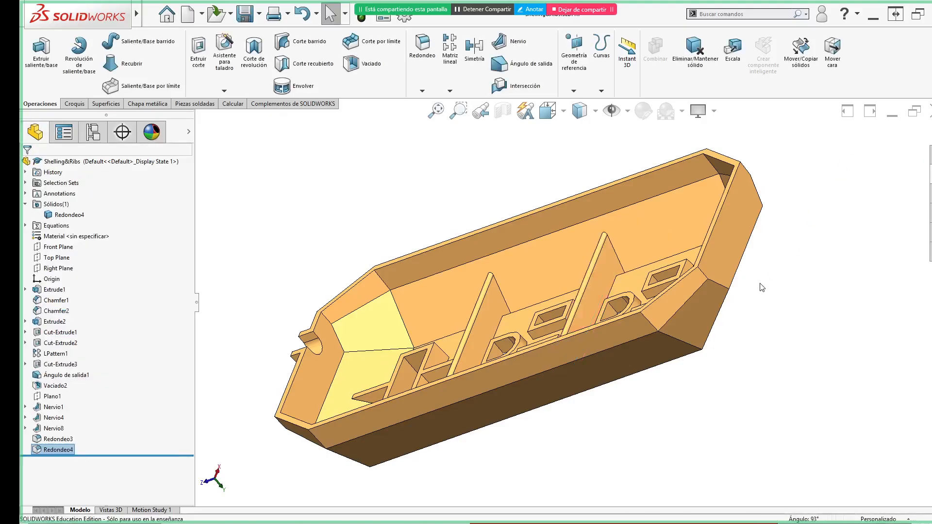
right_drag(762, 298, 869, 242)
click(869, 242)
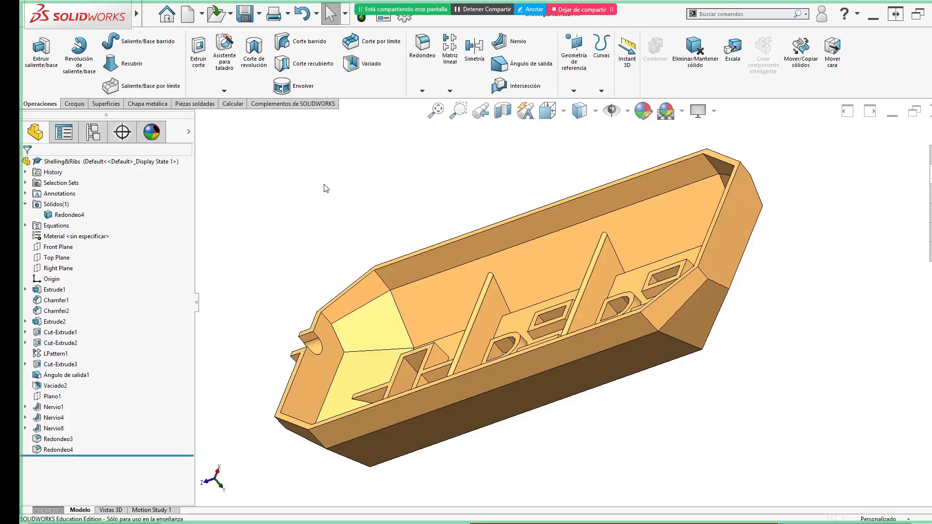
- Set dimension D2 of Extrude1's Sketch1 to 35 mm and update the part
right_drag(317, 218, 334, 196)
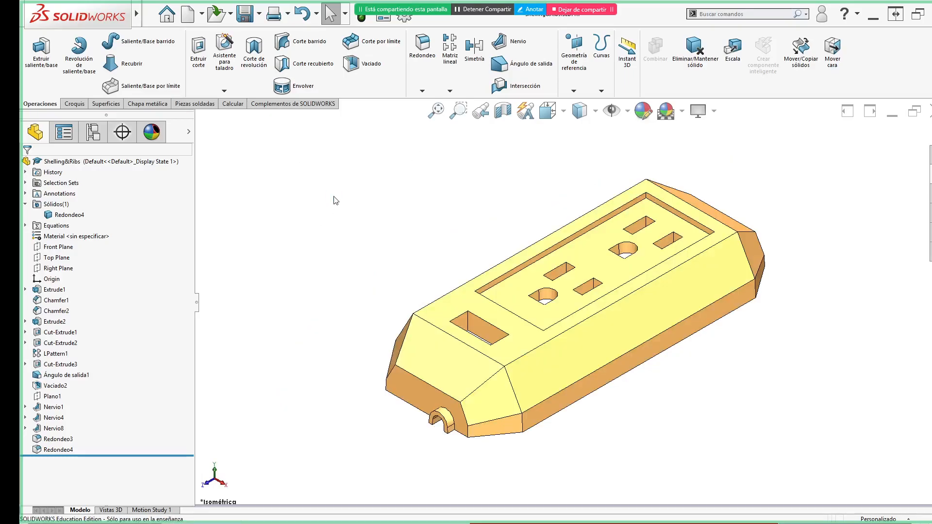
middle_drag(720, 398, 311, 335)
double_click(54, 289)
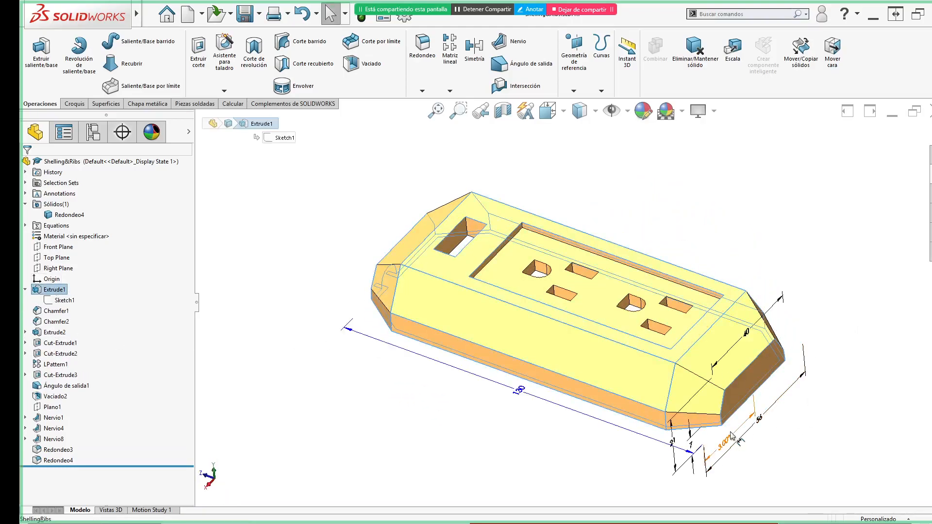
click(750, 335)
double_click(750, 333)
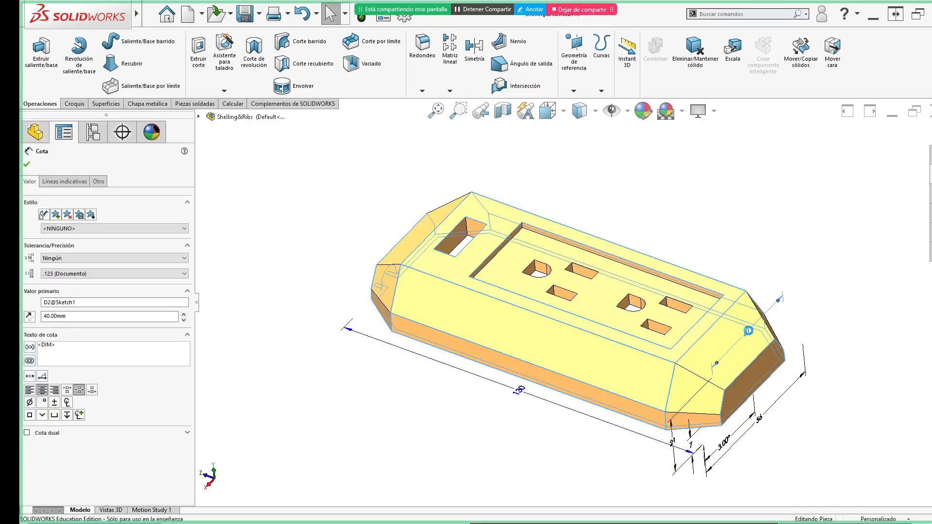
text(35)
key(Return)
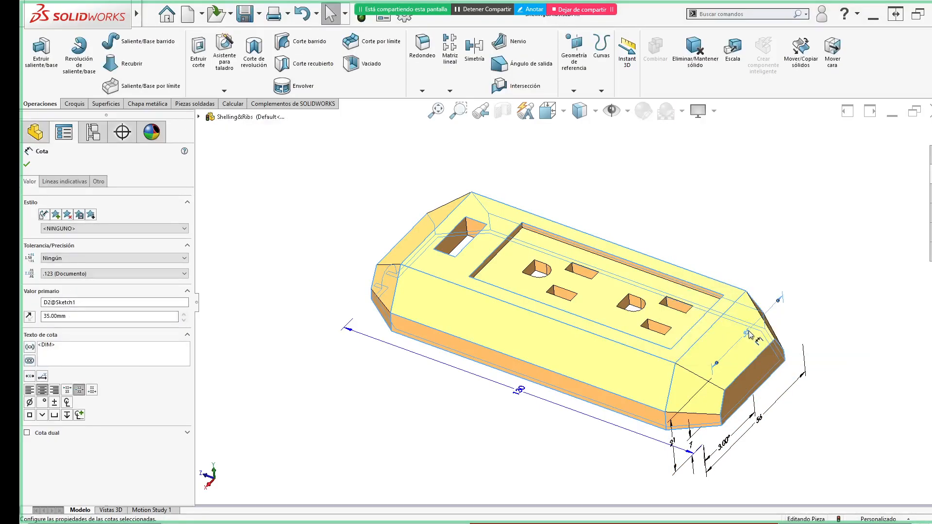
click(845, 254)
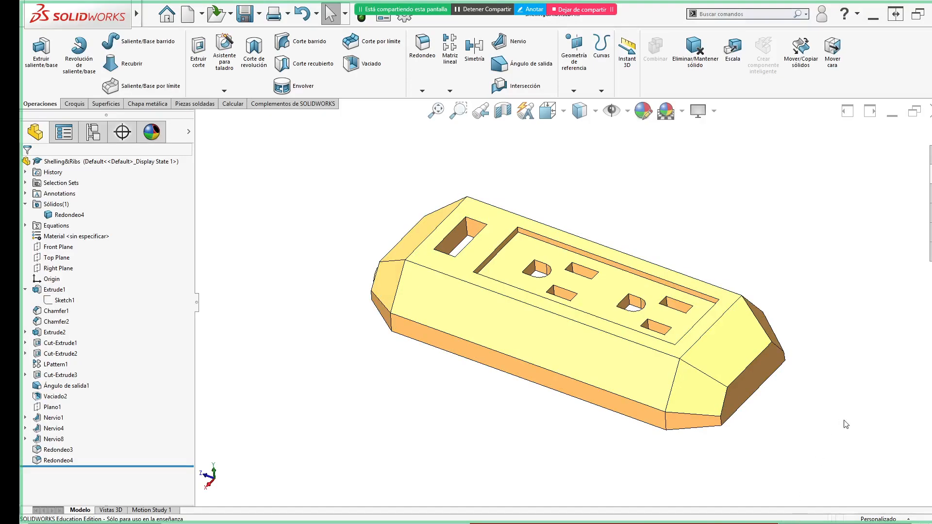
- Examine the resized part from outside and inside, then check the Redondeo completo slide on page 23 in Adobe Acrobat Reader and return to SOLIDWORKS
middle_drag(896, 335, 855, 348)
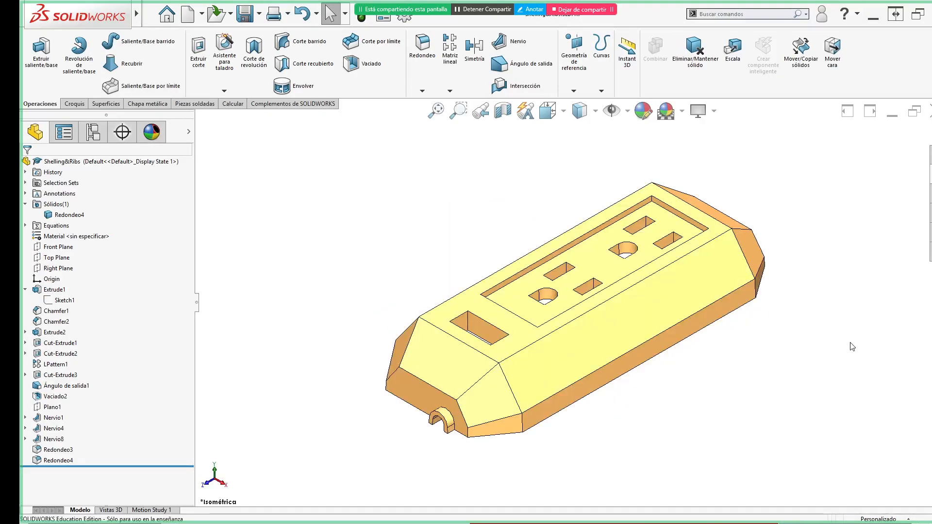
middle_drag(677, 394, 592, 257)
key(alt+Tab)
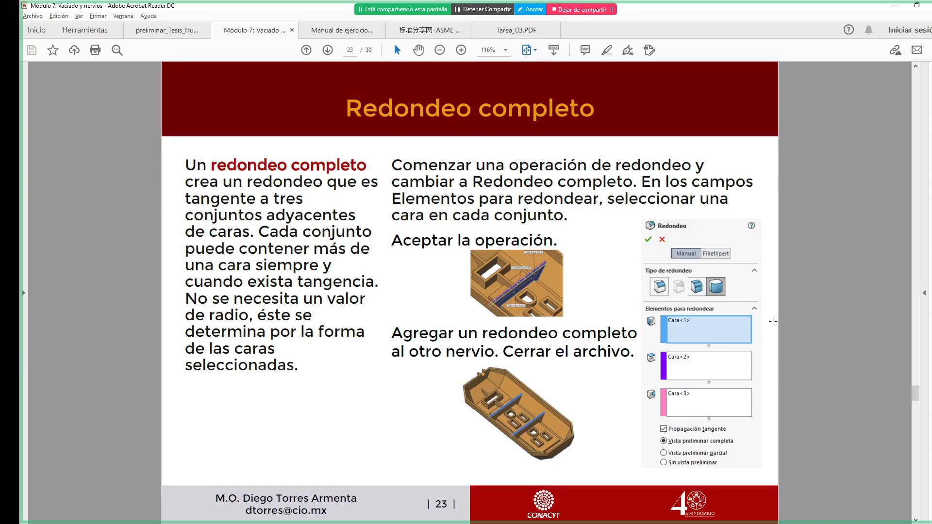
key(alt+Tab)
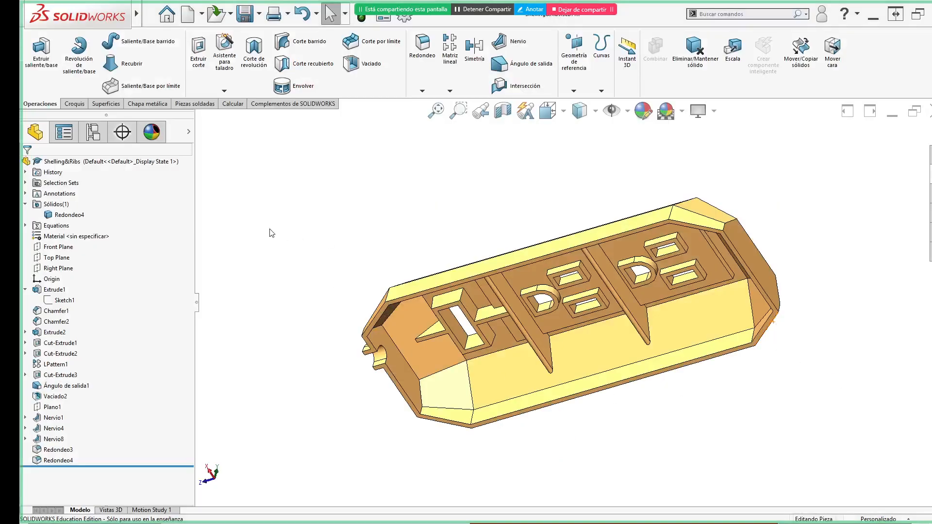
- Collapse the feature tree and open the Vaciado2 shell to review its thickness, removed faces and multi-thickness settings, accepting it without edits
key(shift+c)
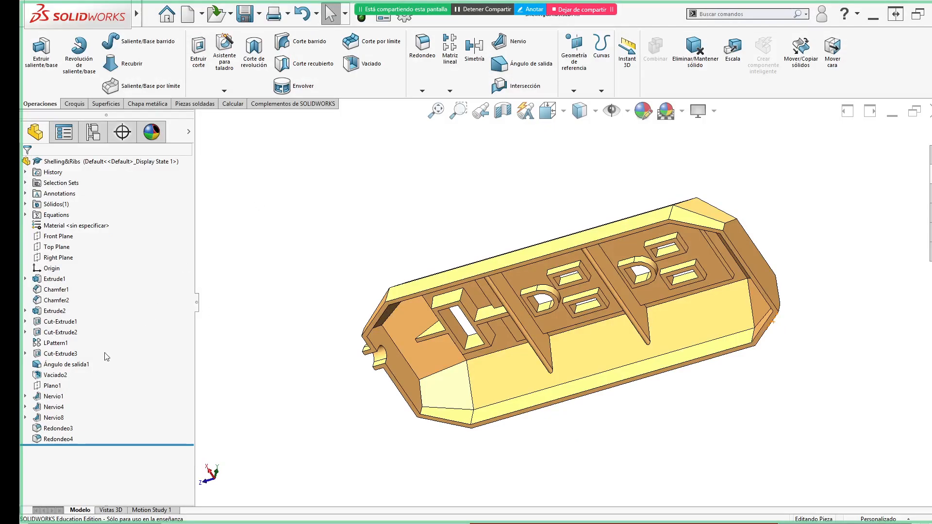
click(61, 364)
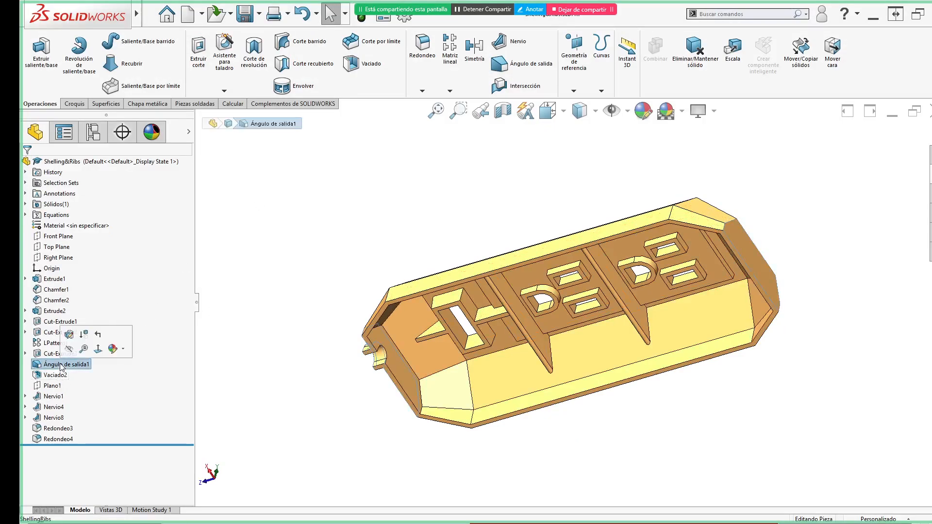
click(55, 375)
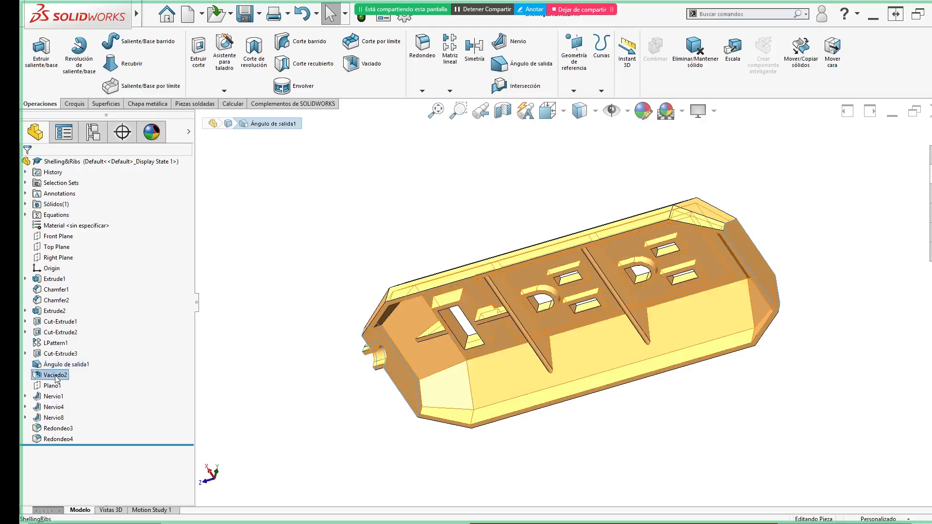
click(62, 347)
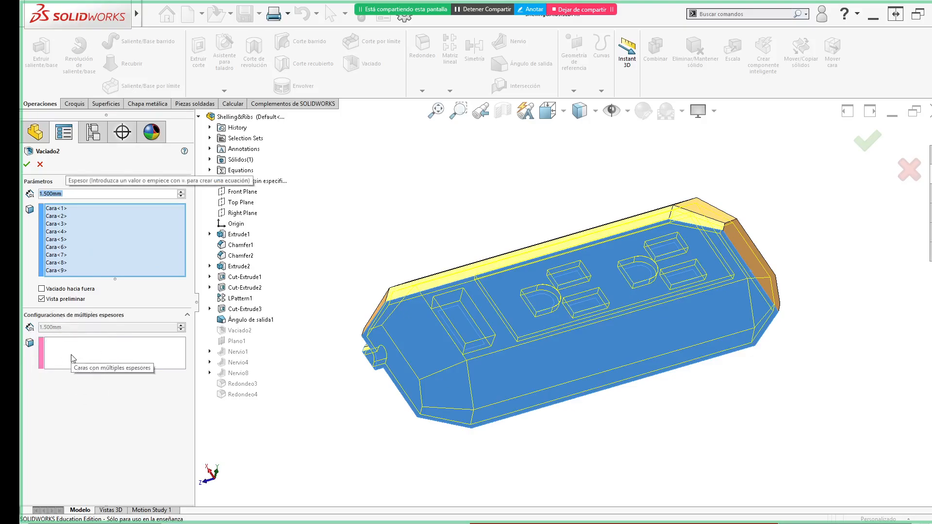
click(869, 138)
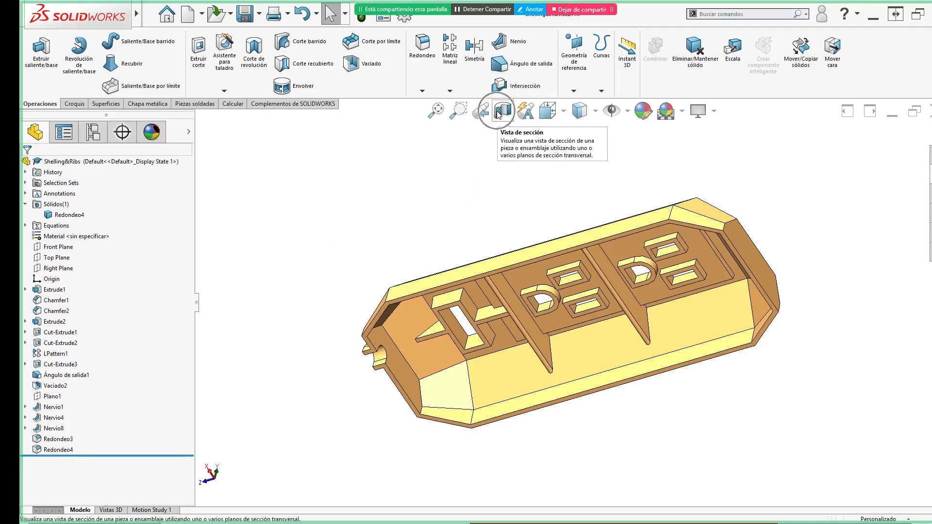
- Show the part in isometric view and switch to the Redondeo completo slide in Adobe Acrobat Reader
key(ctrl+7)
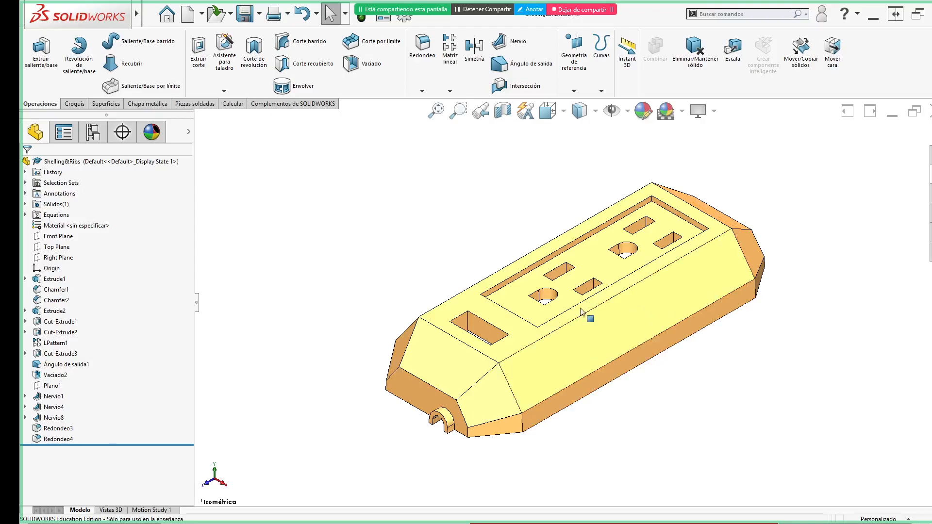
key(alt+Tab)
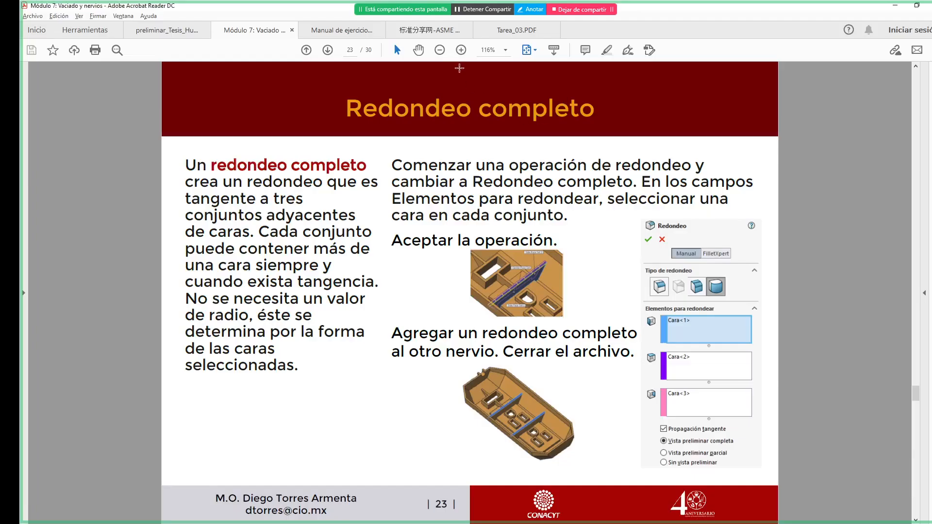
- Look through Exercises 31 to 33 in Manual de ejercicios.pdf, then go back to Ejercicio 31: Cubierta de bomba
click(342, 33)
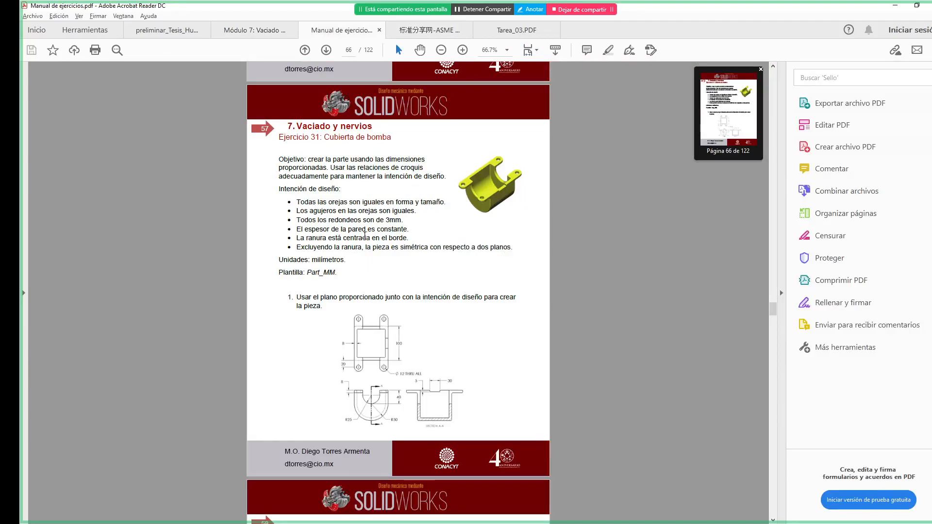
scroll(364, 233, down, 5)
scroll(363, 244, down, 1)
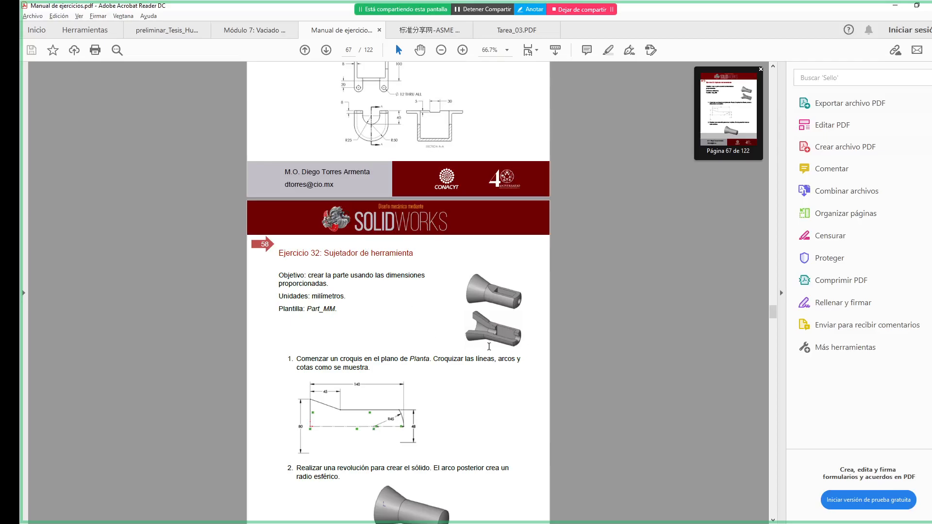
scroll(455, 368, down, 8)
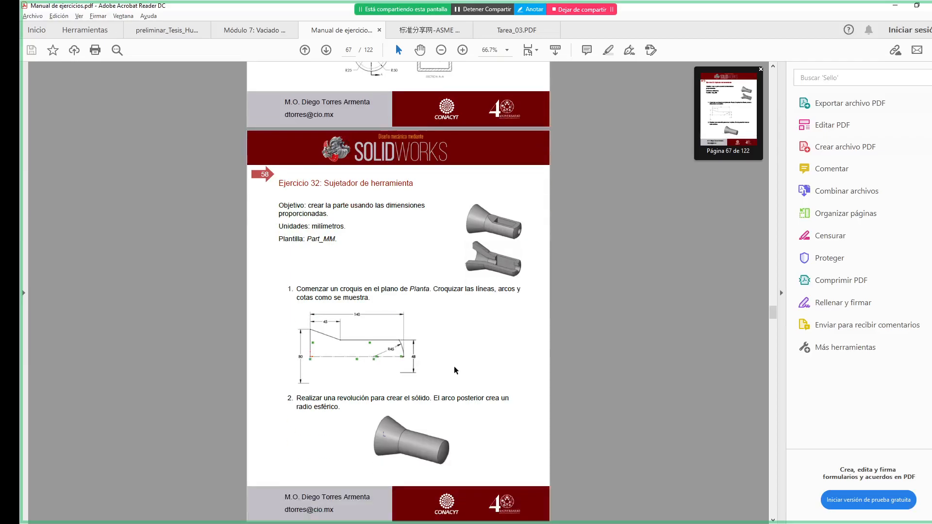
scroll(447, 378, down, 12)
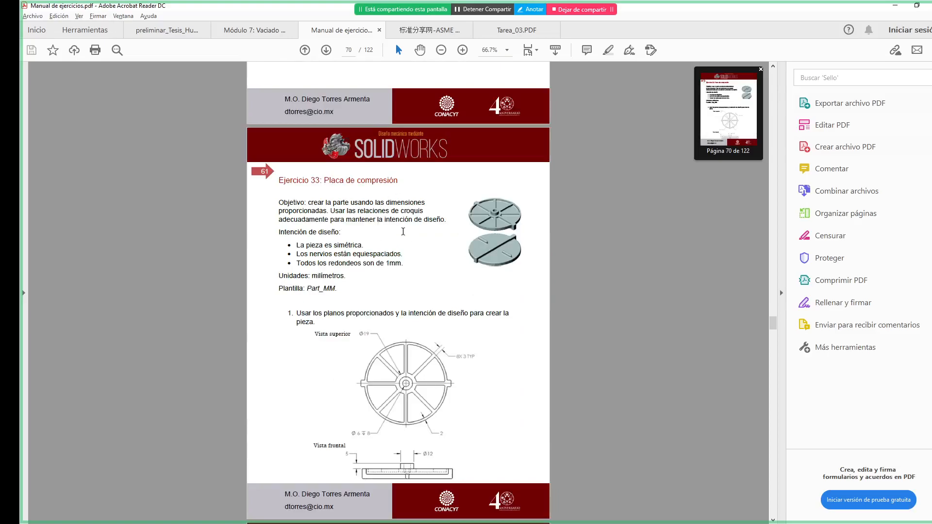
scroll(425, 308, up, 10)
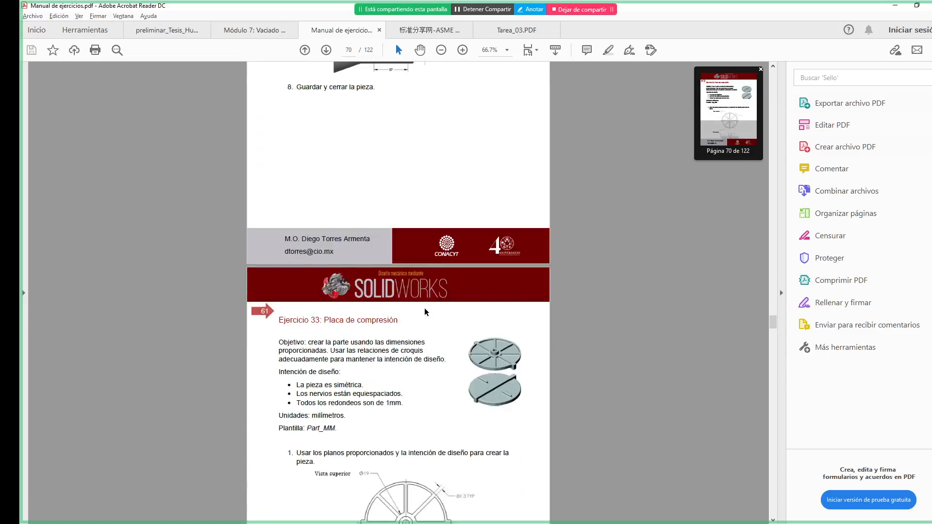
scroll(421, 308, up, 5)
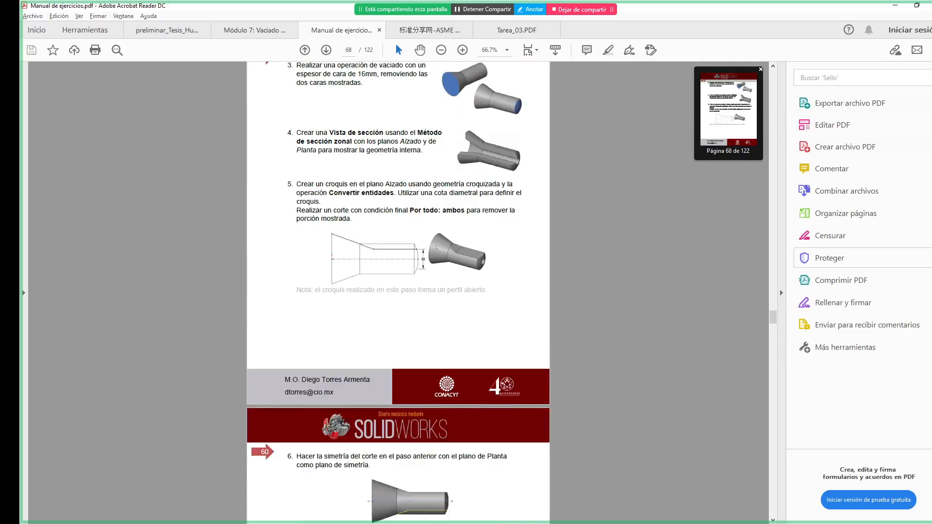
scroll(536, 237, up, 12)
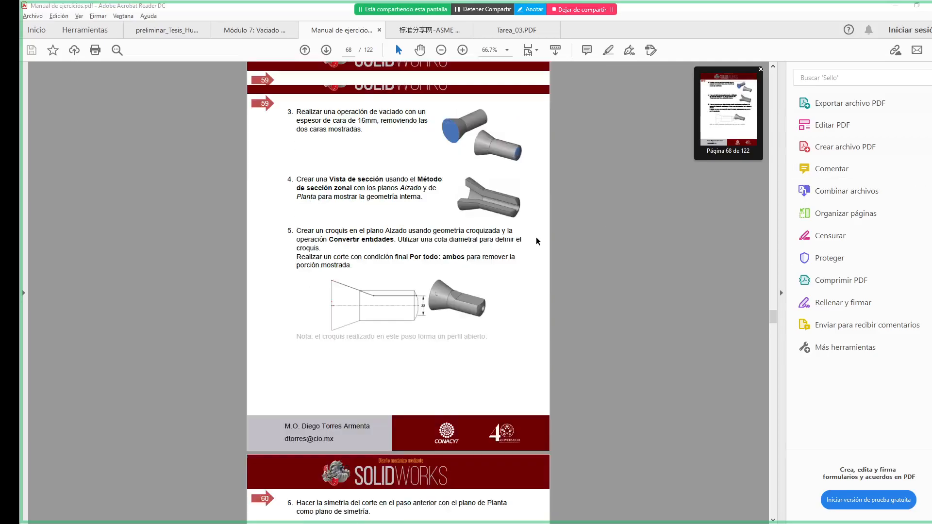
scroll(538, 238, up, 20)
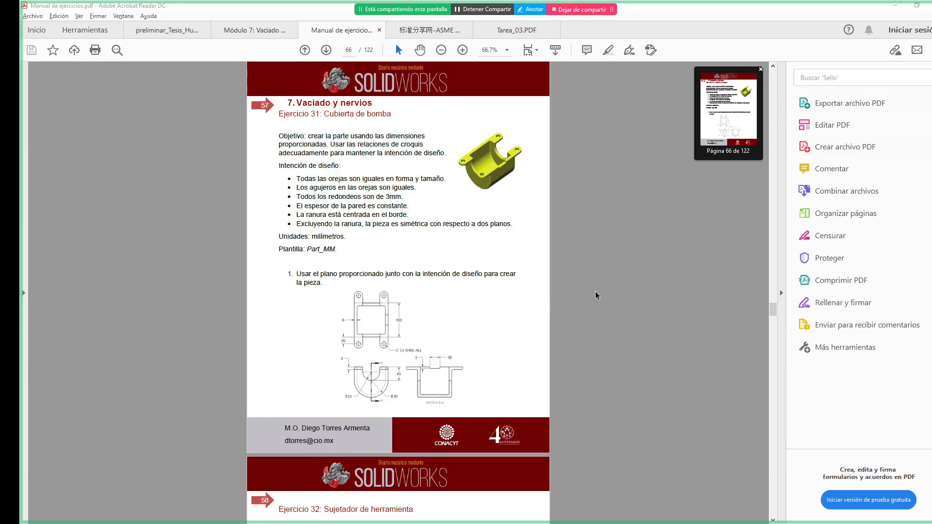
- Switch to SOLIDWORKS and close the Shelling&Ribs part
key(alt+Tab)
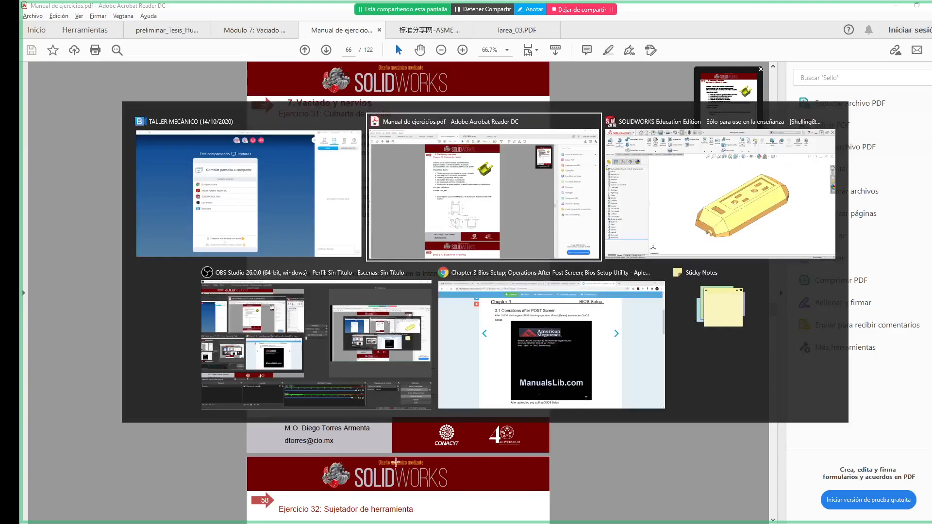
key(alt+Tab)
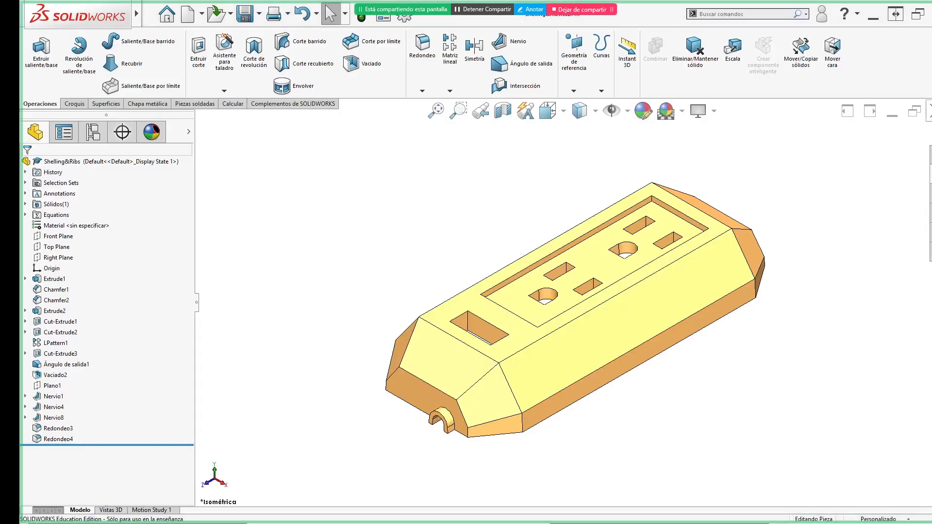
click(930, 111)
click(458, 277)
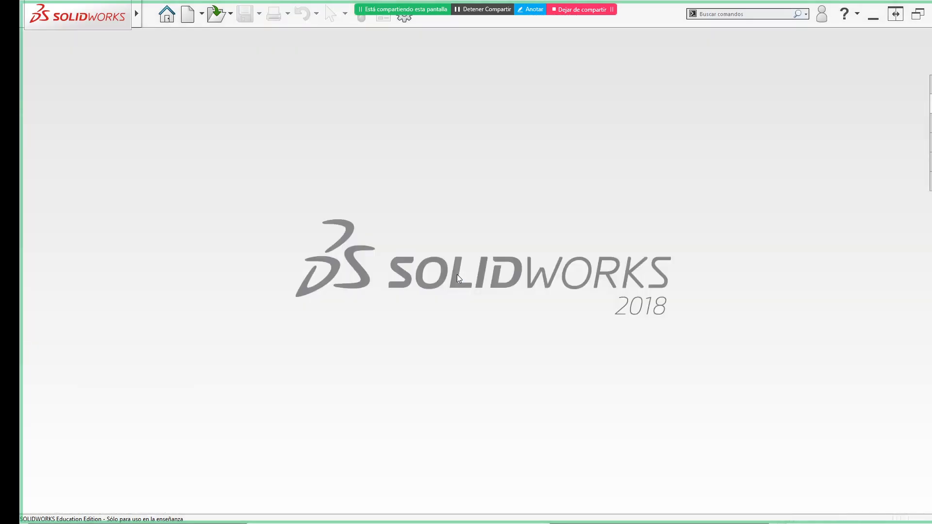
- Create a new part from the Part_MM training template, checking the template name in the Exercise 31 sheet in Adobe Acrobat Reader
key(ctrl+n)
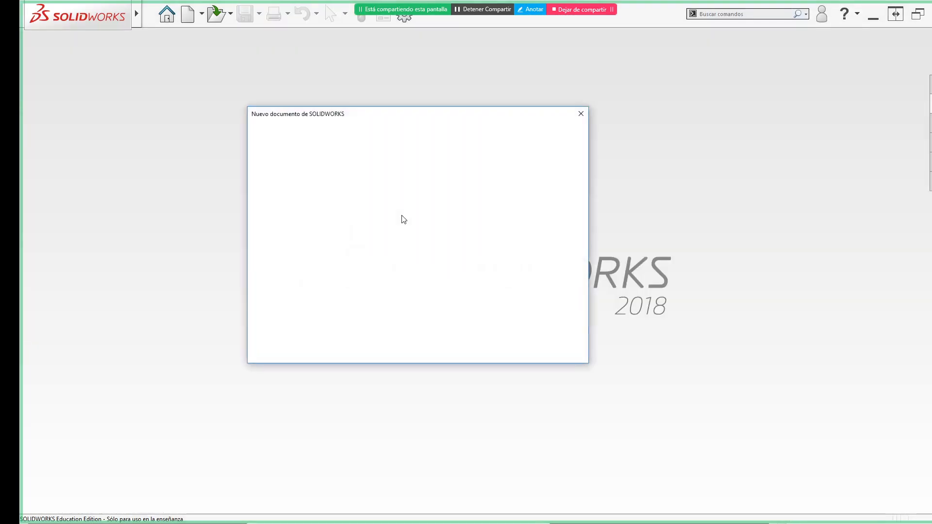
key(alt+Tab)
key(Tab)
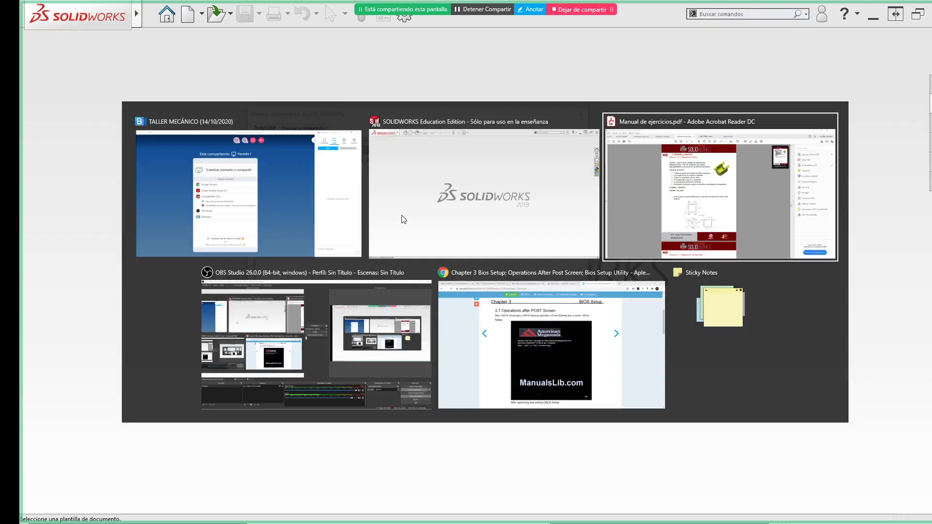
key(alt+Tab)
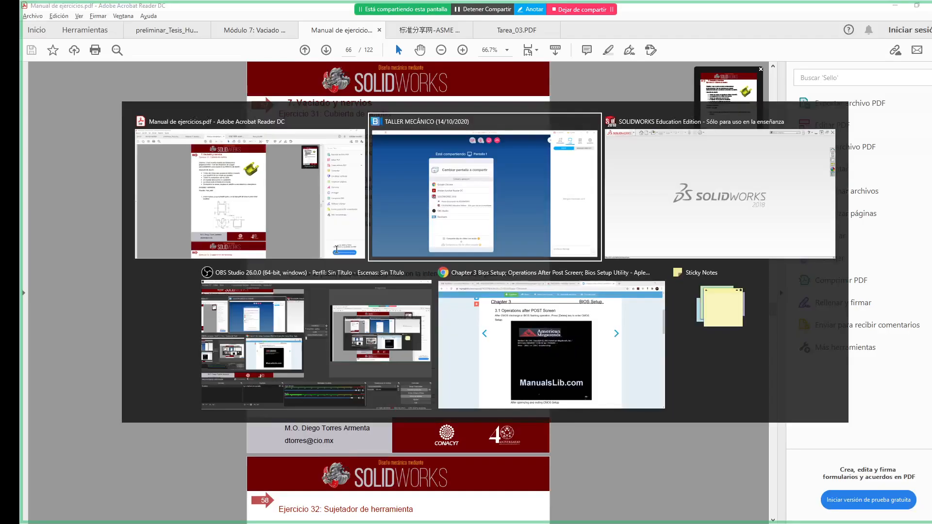
click(336, 249)
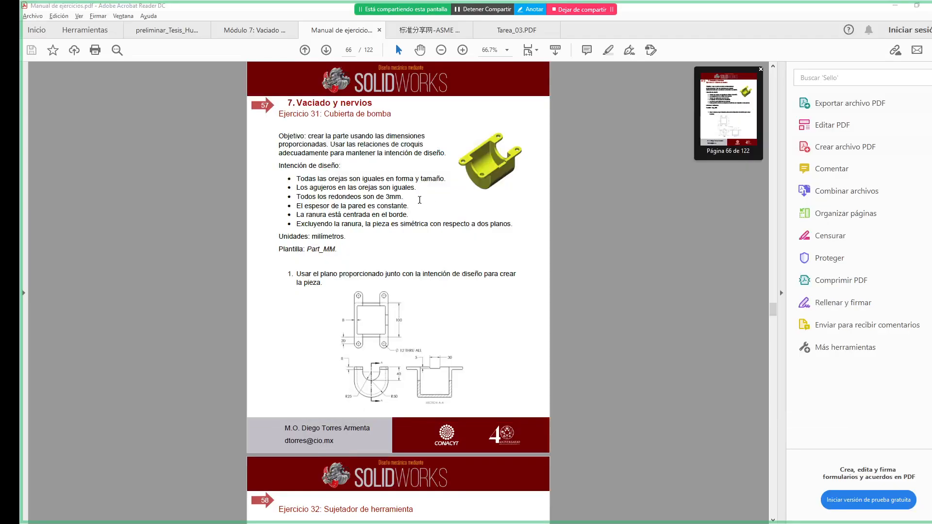
key(alt+Tab)
key(alt+Tab)
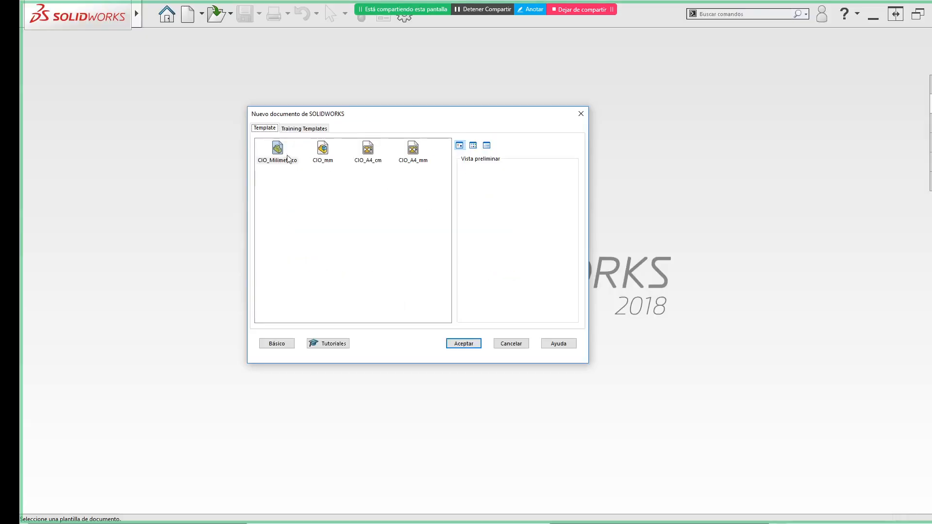
click(309, 129)
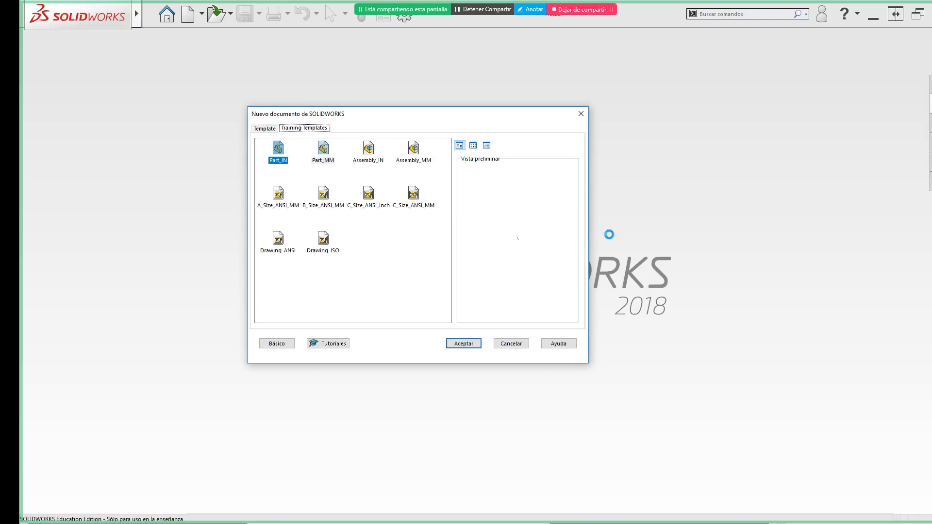
- Check the Cubierta de bomba drawing in Adobe Acrobat Reader and start a sketch on the Front Plane in SOLIDWORKS
key(alt+Tab)
key(alt+Tab)
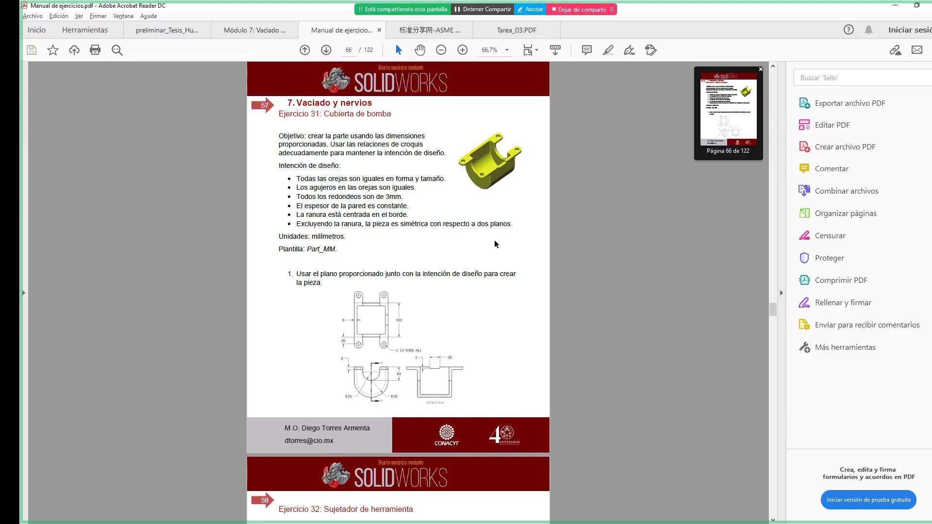
key(alt+Tab)
click(65, 203)
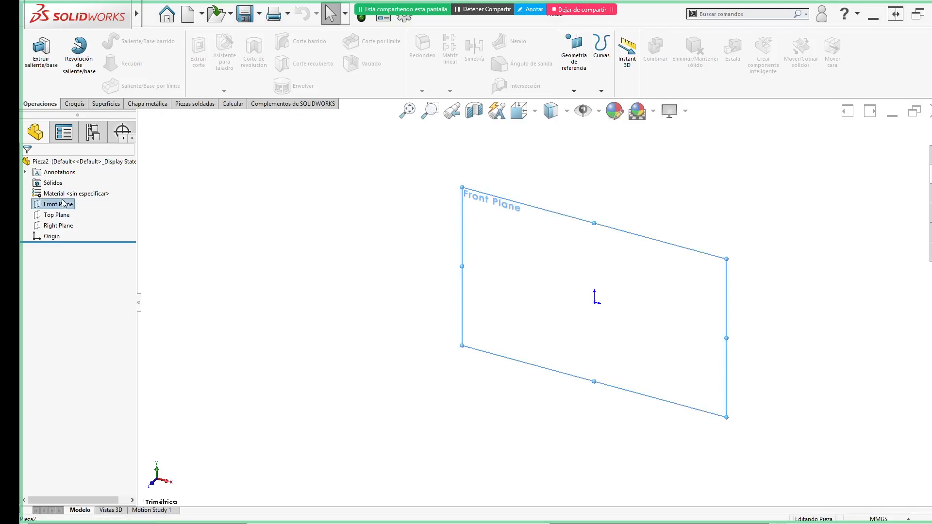
click(70, 184)
key(alt+Tab)
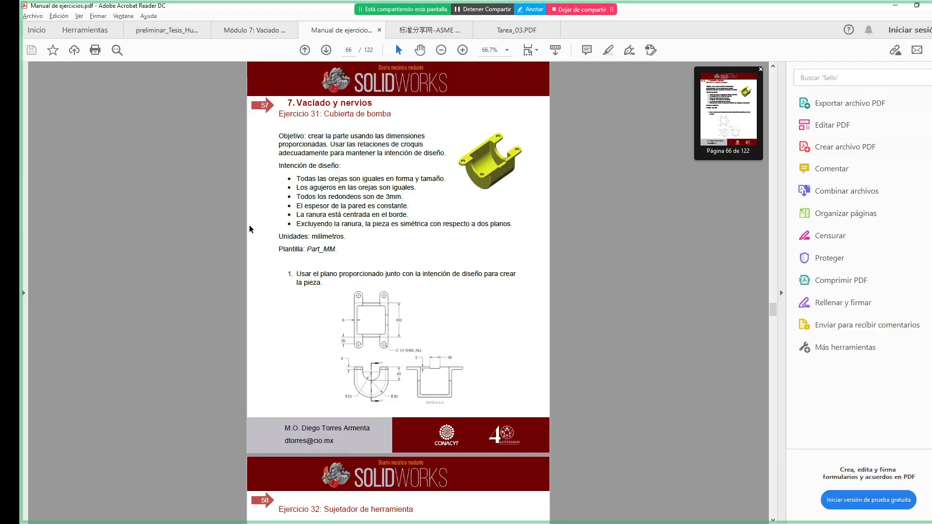
key(alt+Tab)
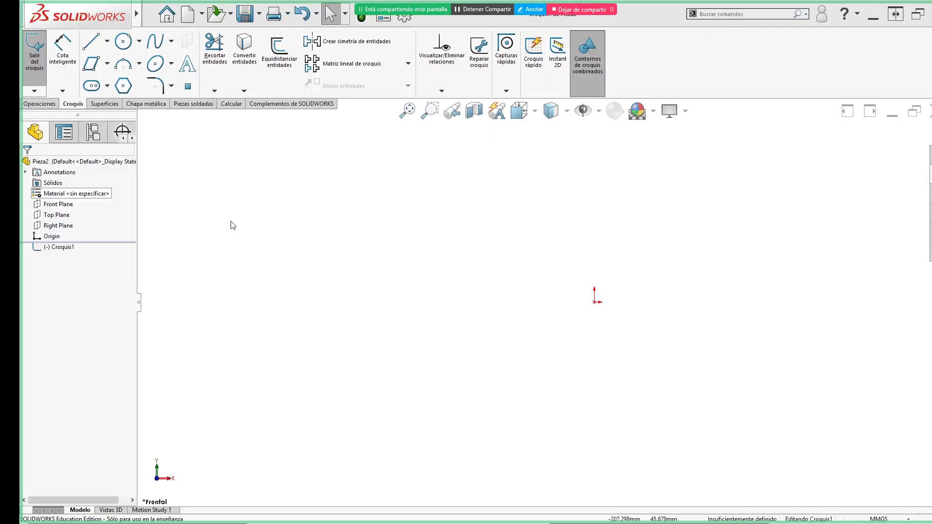
- Draw a vertical construction line upward from the origin, then consult the Cubierta de bomba drawing in Adobe Acrobat Reader and return to SOLIDWORKS
click(107, 41)
click(110, 69)
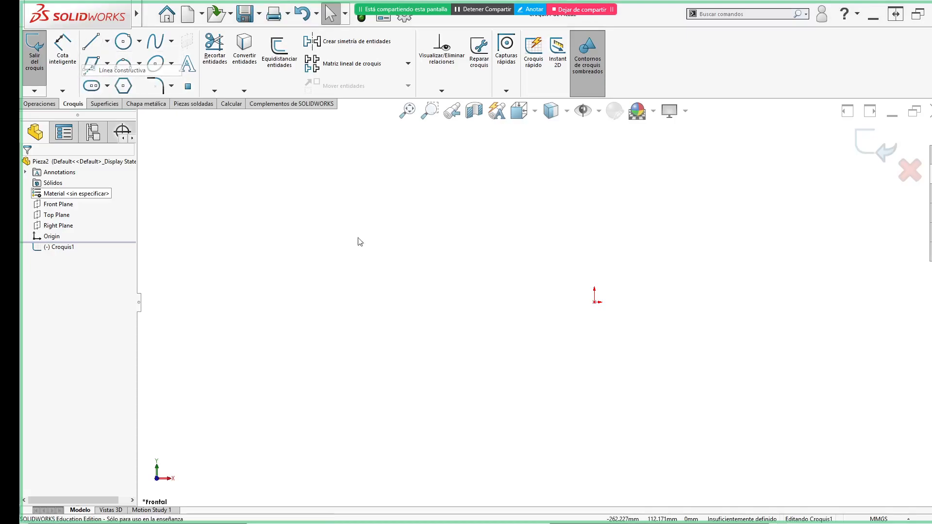
click(594, 302)
click(594, 229)
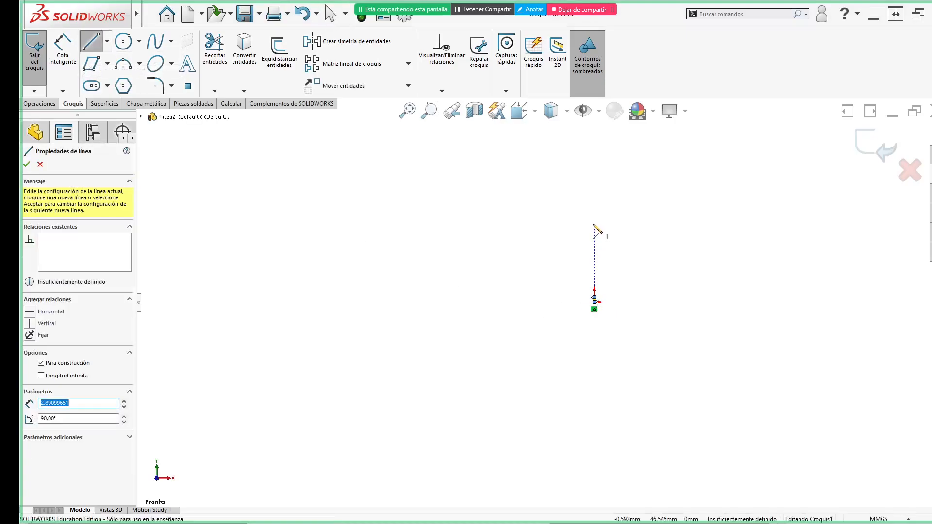
text(3)
key(Return)
key(Escape)
drag(595, 297, 594, 220)
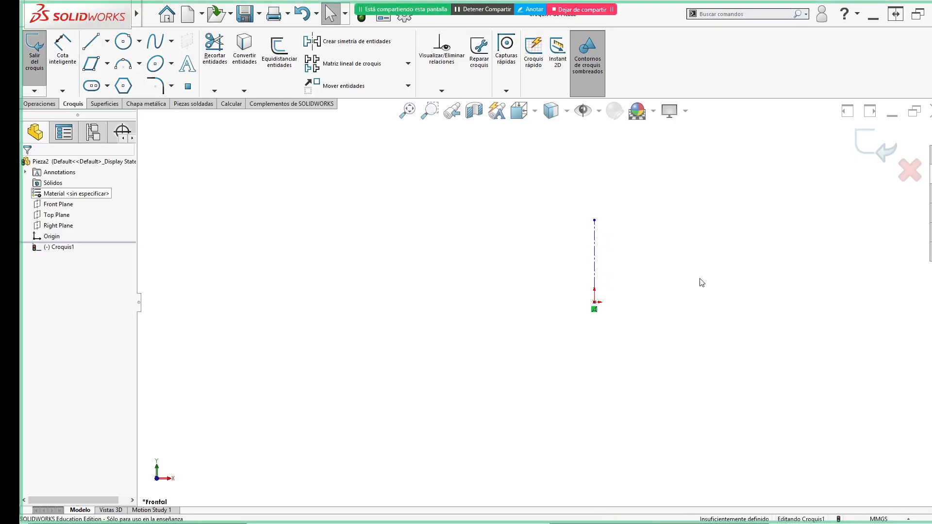
key(alt+Tab)
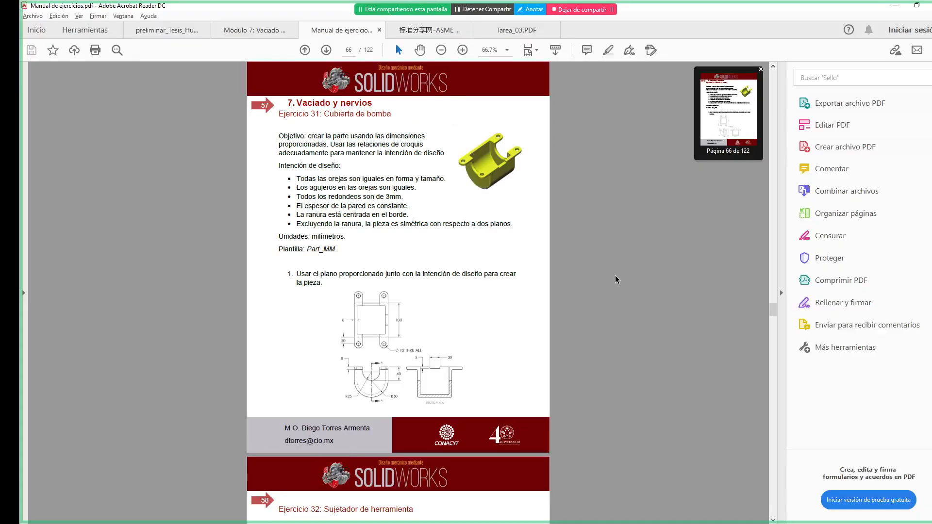
key(alt+Tab)
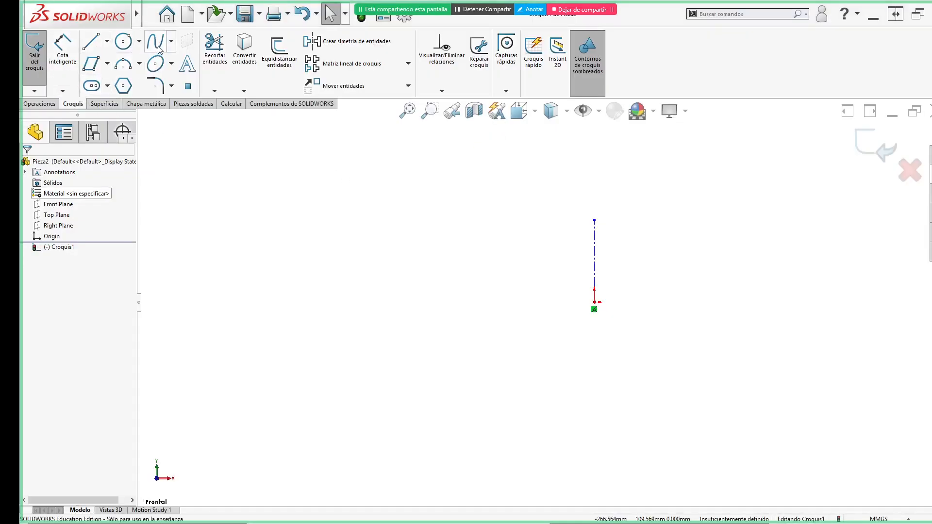
click(139, 64)
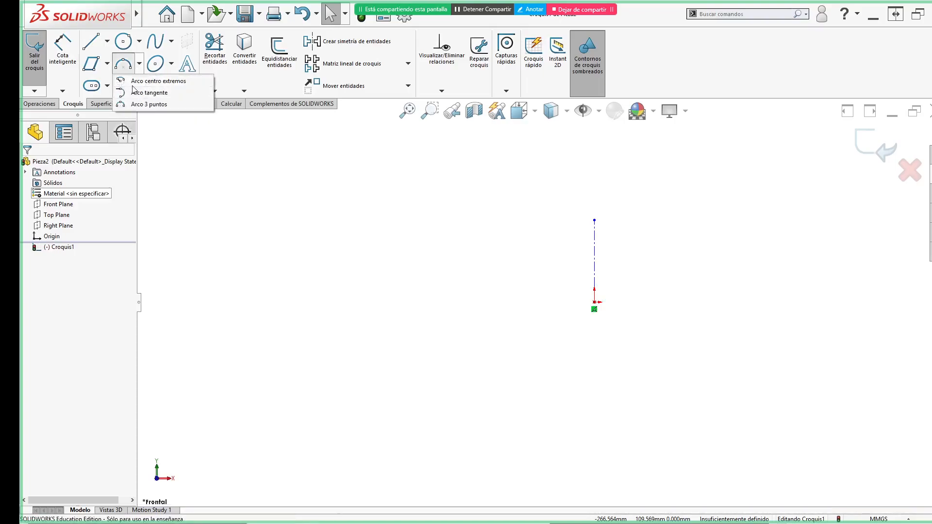
click(135, 81)
click(124, 85)
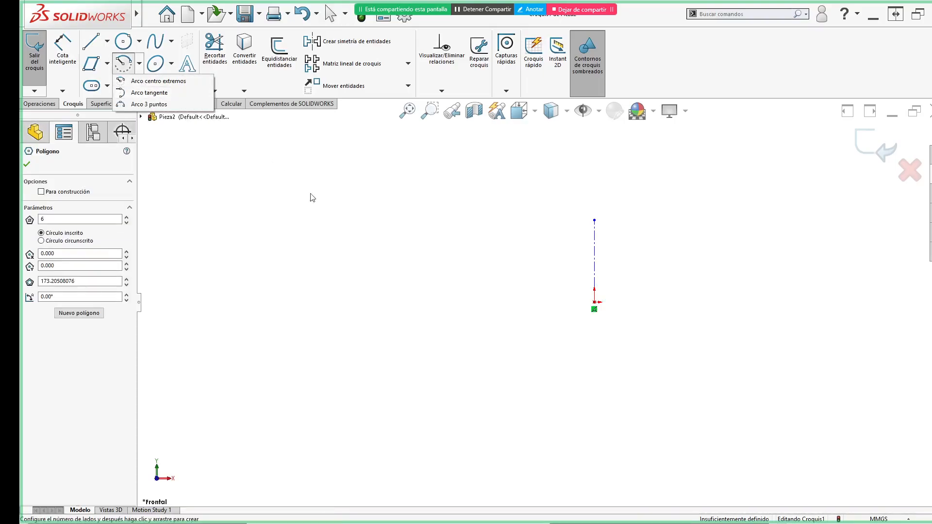
key(Escape)
- Draw a tangent arc from the construction line's lower end at the origin, curving up to the left
click(140, 63)
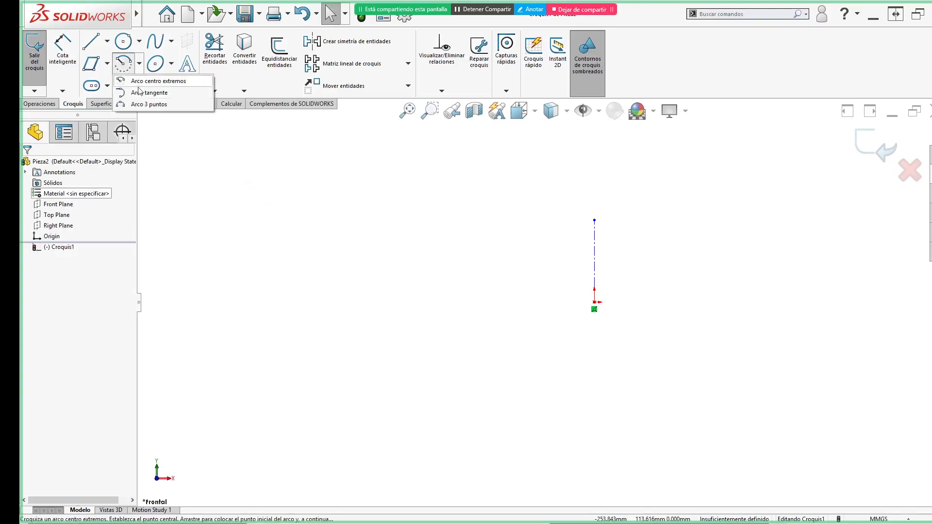
click(148, 92)
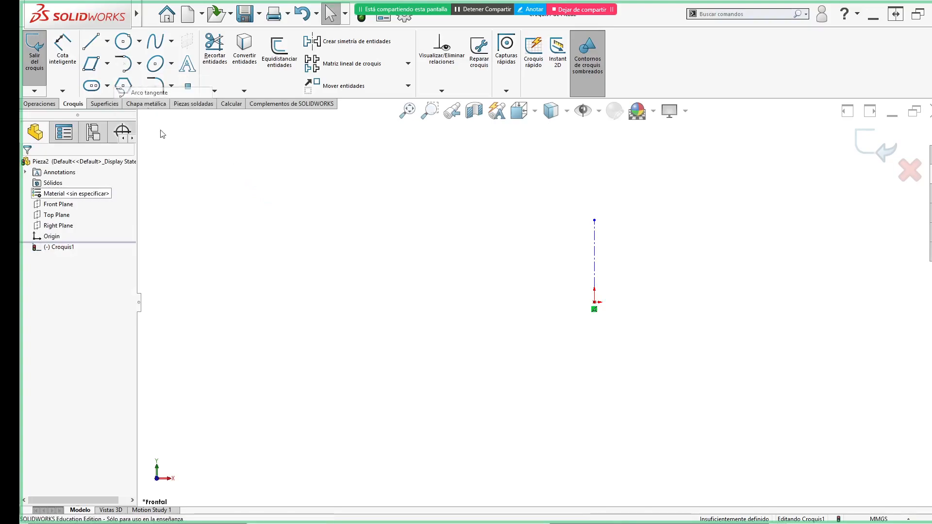
click(595, 302)
click(536, 254)
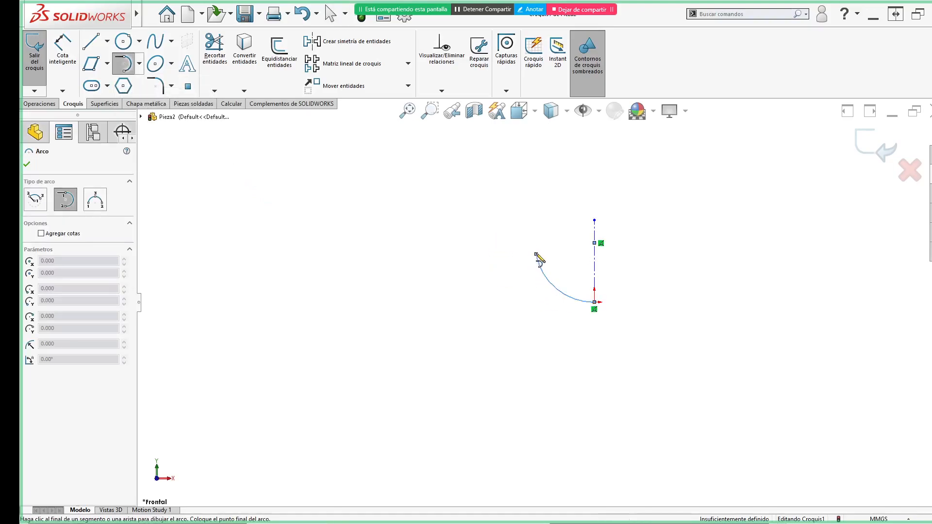
key(Escape)
- Recheck the exercise drawing, then draw a vertical line from the arc's free end up to the height of the construction line's top
key(alt+Tab)
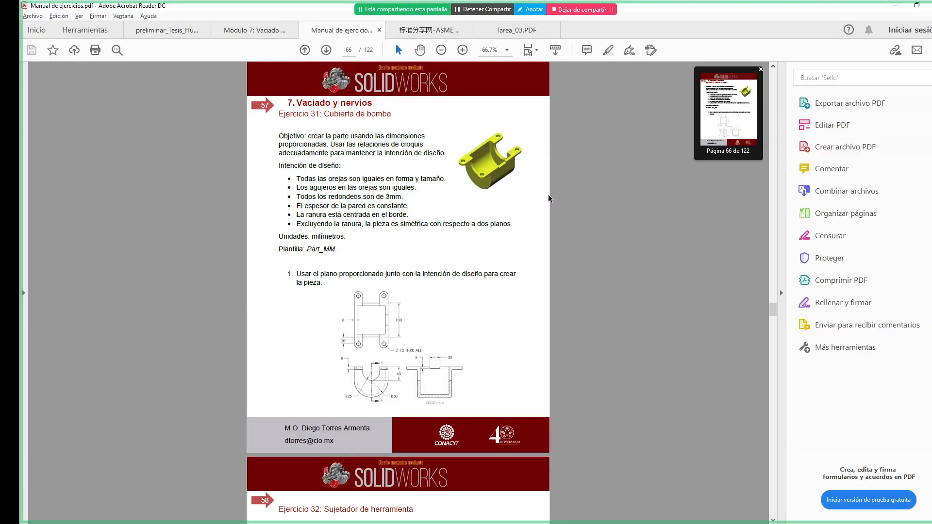
key(alt+Tab)
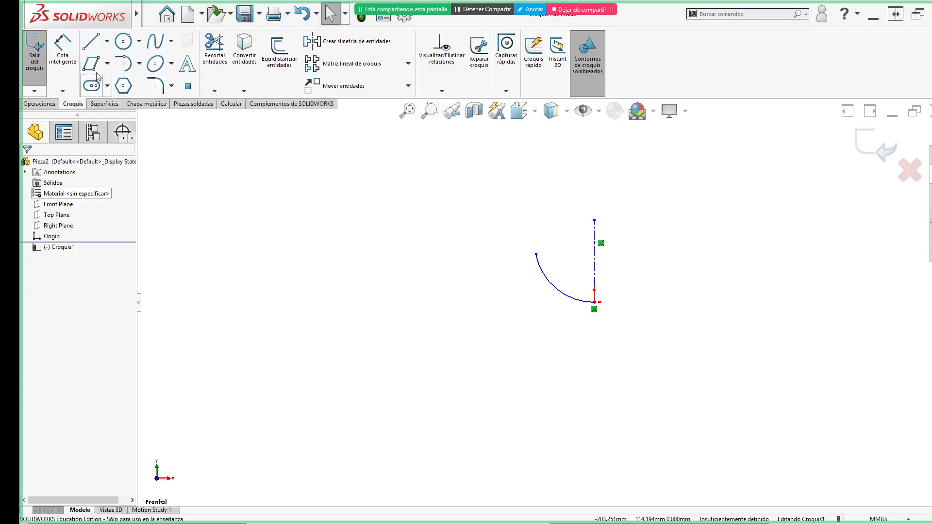
click(91, 42)
click(536, 254)
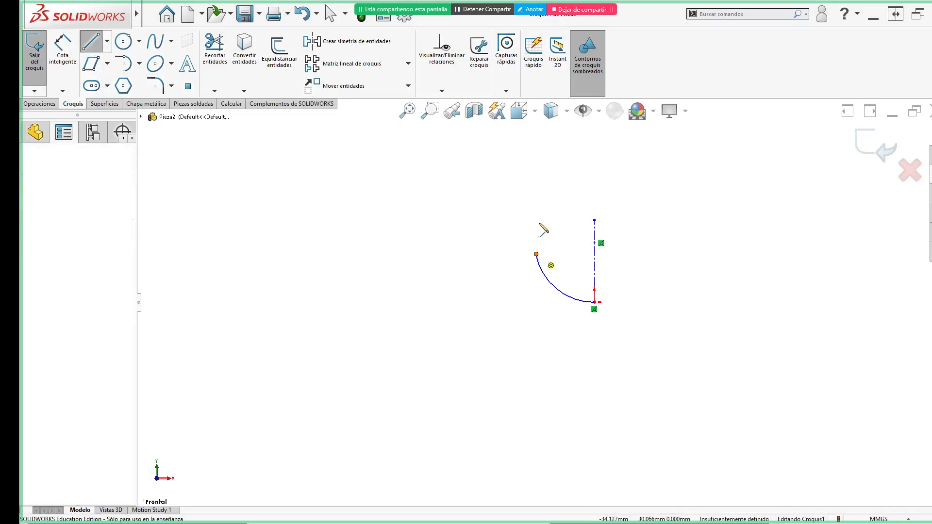
click(536, 221)
key(Escape)
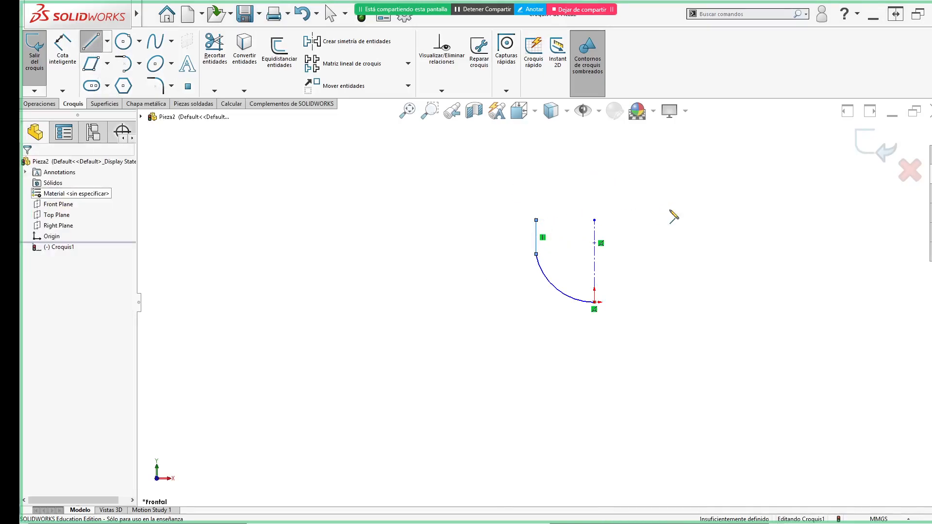
- Recheck the exercise drawing, then sketch the inner wall: horizontal line about 12 mm, vertical line downward, and tangent arc ending on the construction line
key(alt+Tab)
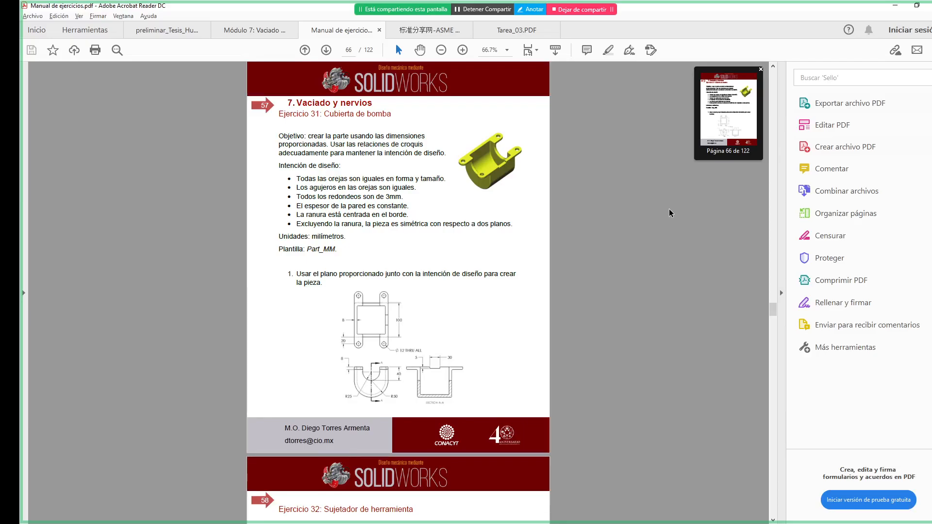
key(alt+Tab)
click(91, 41)
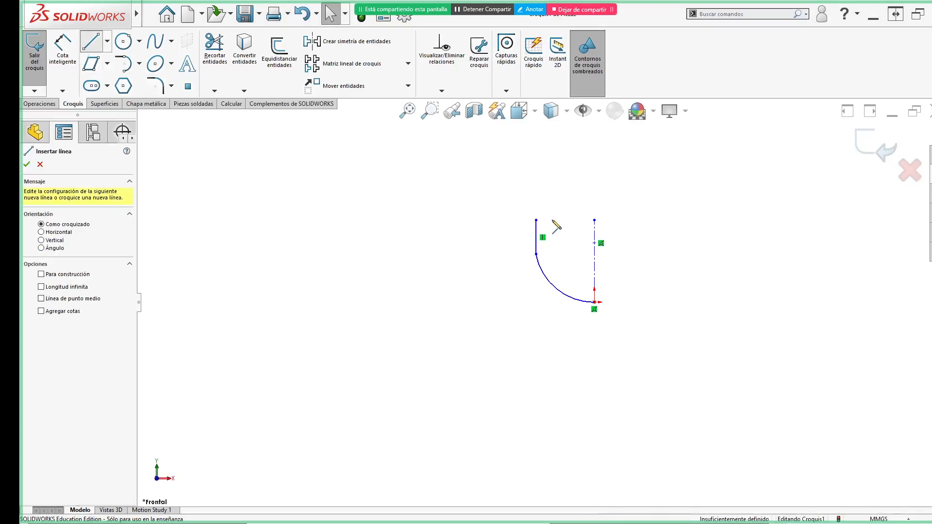
drag(537, 221, 557, 220)
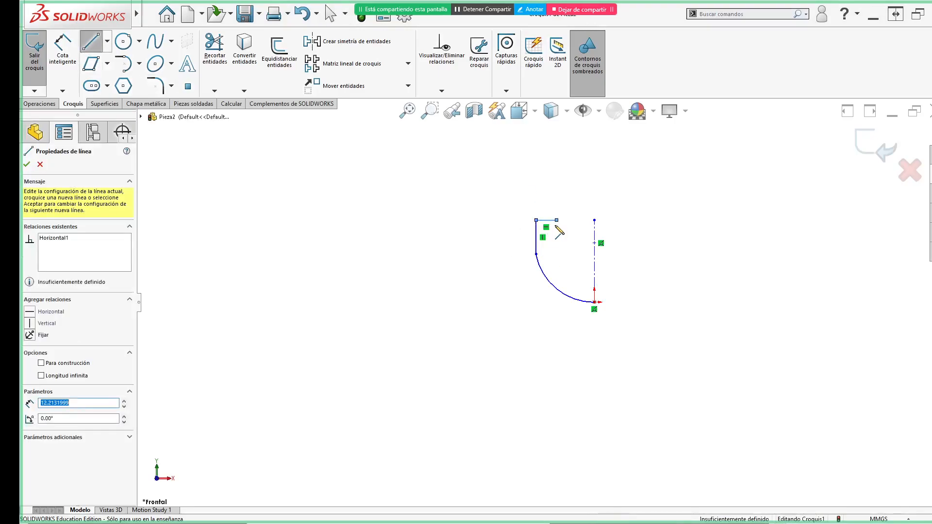
click(557, 243)
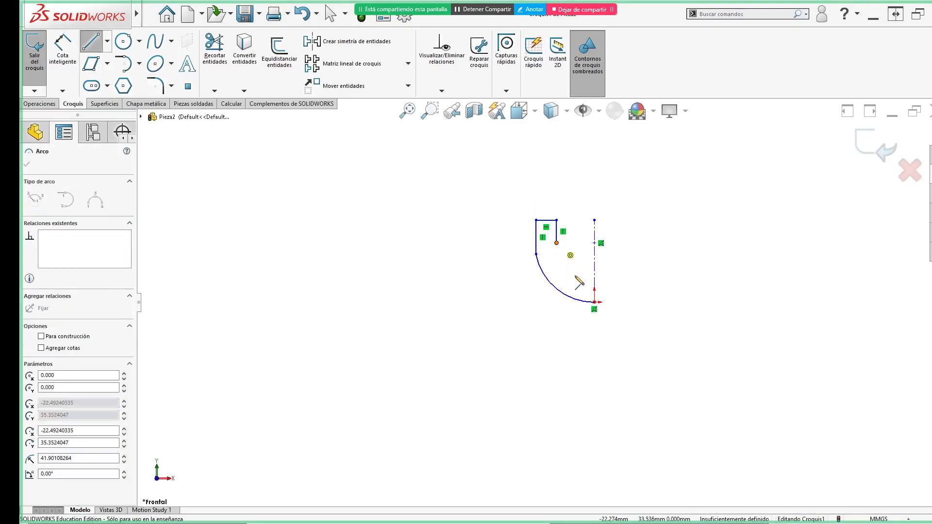
click(595, 285)
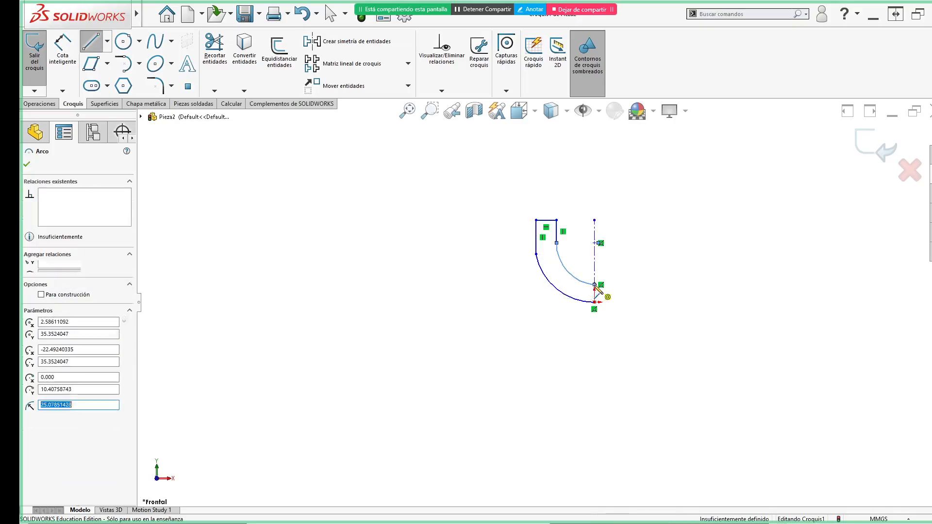
key(Escape)
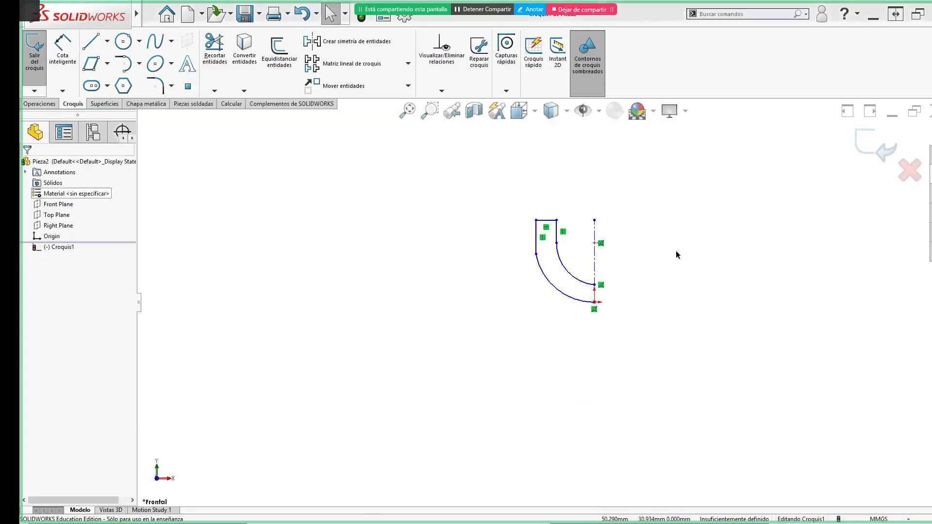
- Consult the exercise drawing again and dimension the outer arc with a 50 mm radius
key(alt+Tab)
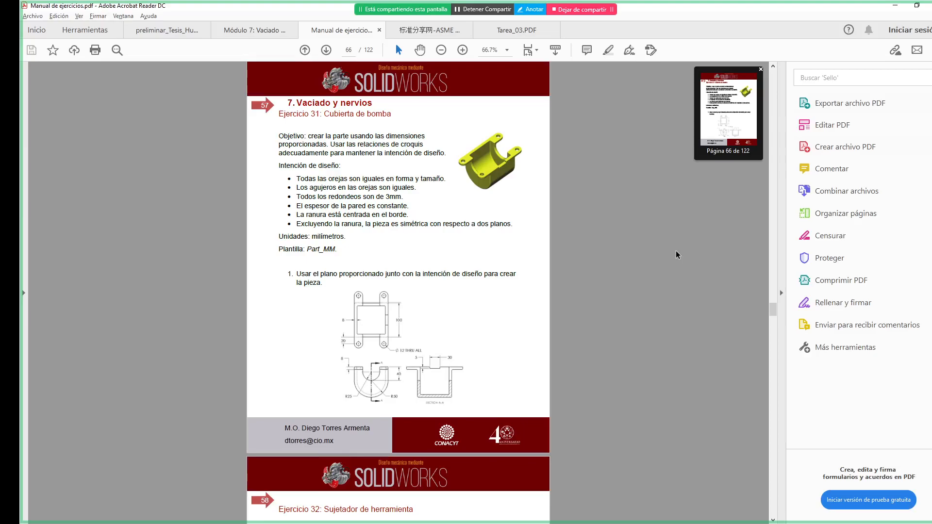
key(alt+Tab)
right_drag(738, 342, 735, 288)
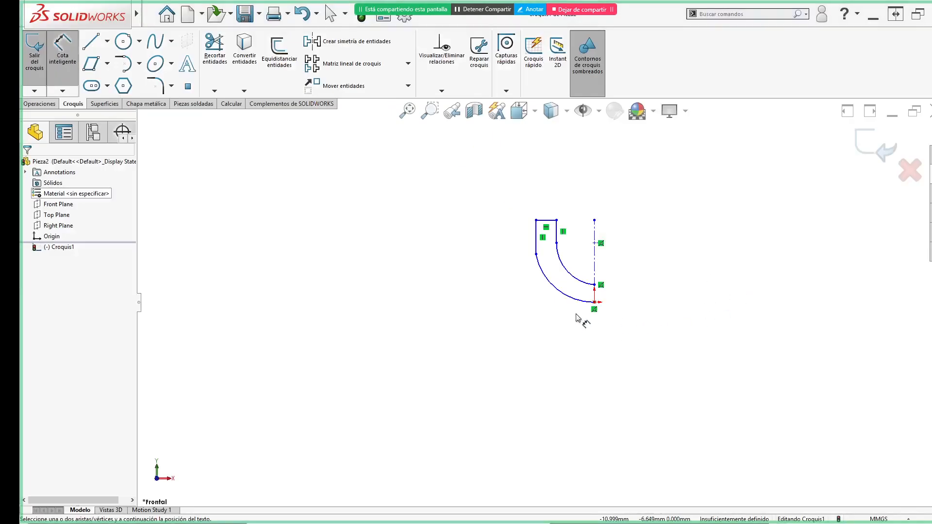
click(585, 303)
click(502, 334)
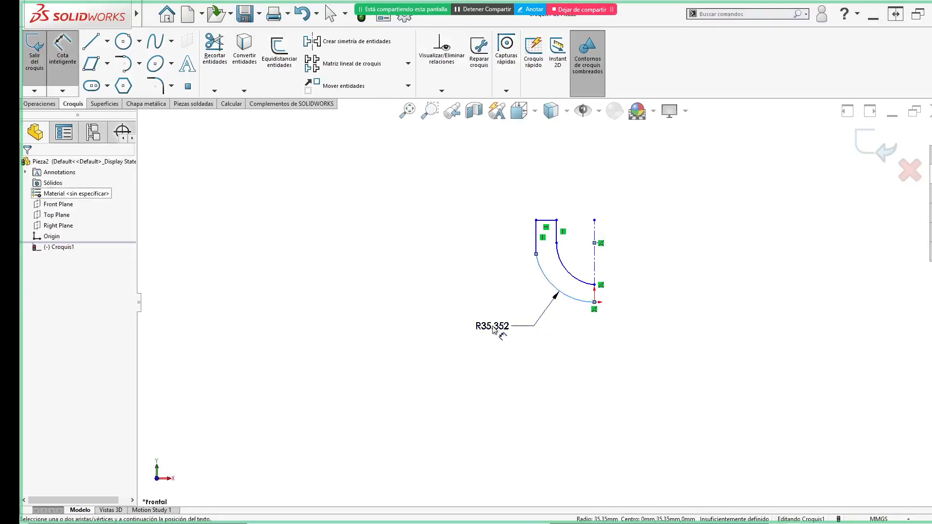
text(50)
key(Return)
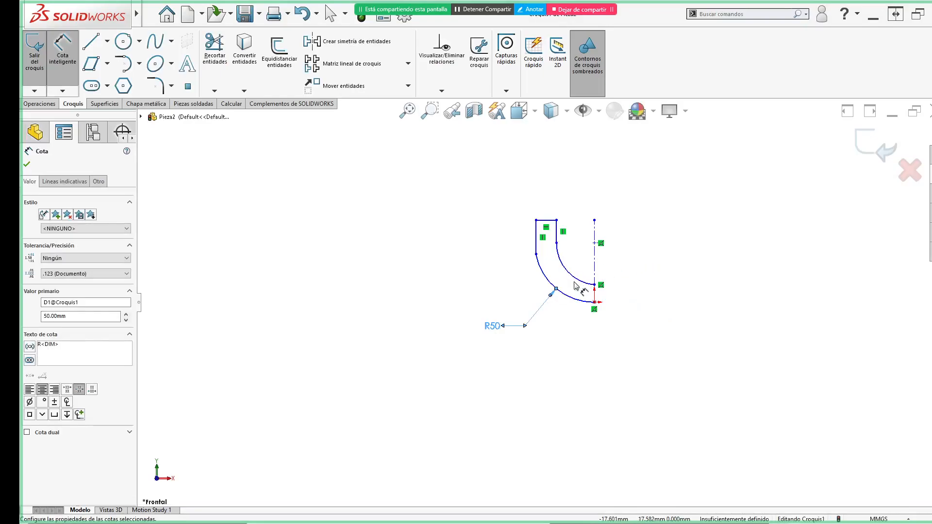
- Dimension the inner arc with a 25 mm radius
click(589, 282)
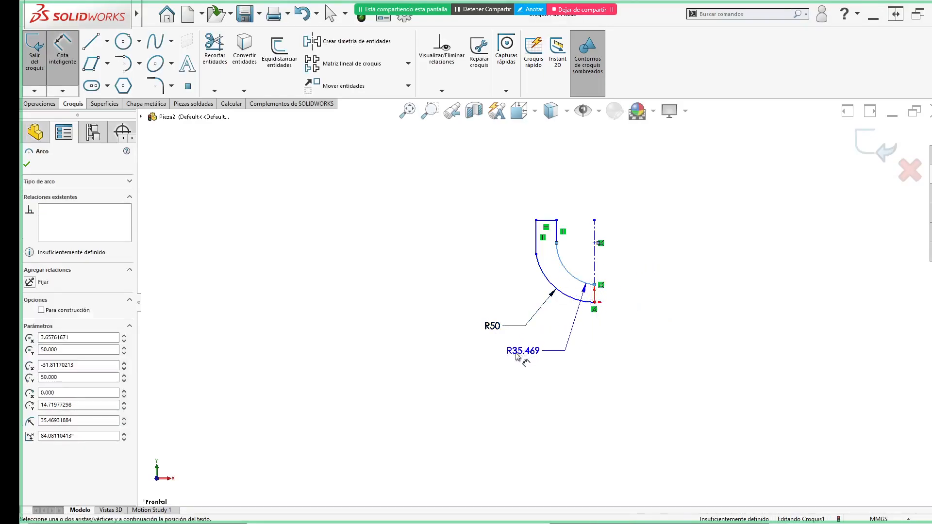
click(539, 357)
text(25)
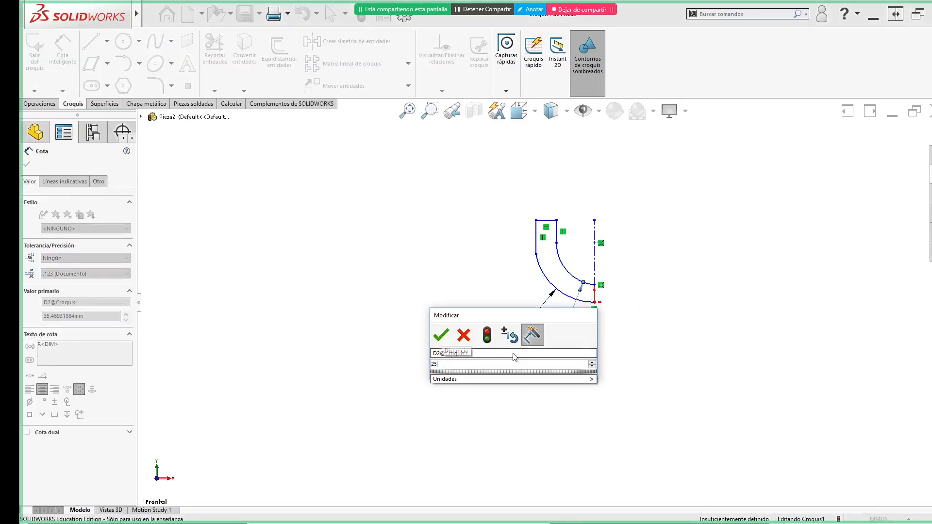
key(Return)
key(Escape)
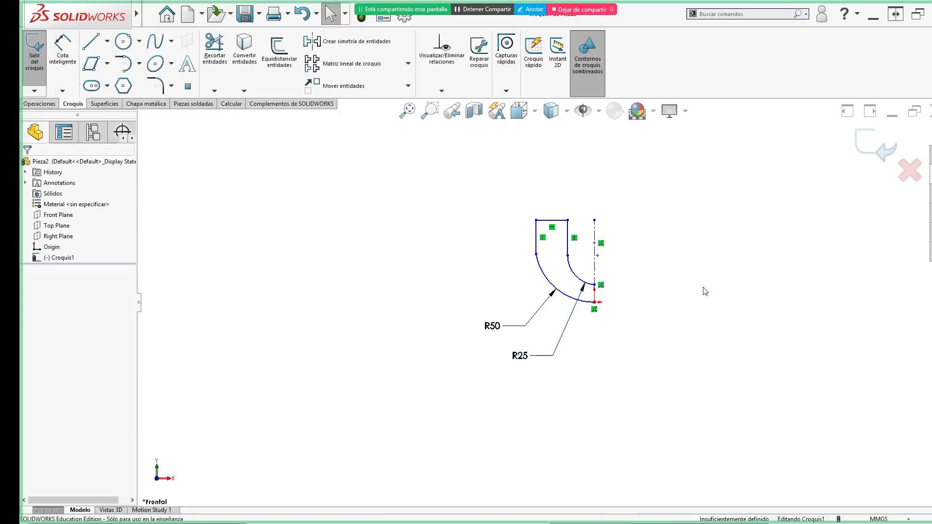
- Make the outer and inner arcs tangent to their adjoining vertical lines
click(537, 255)
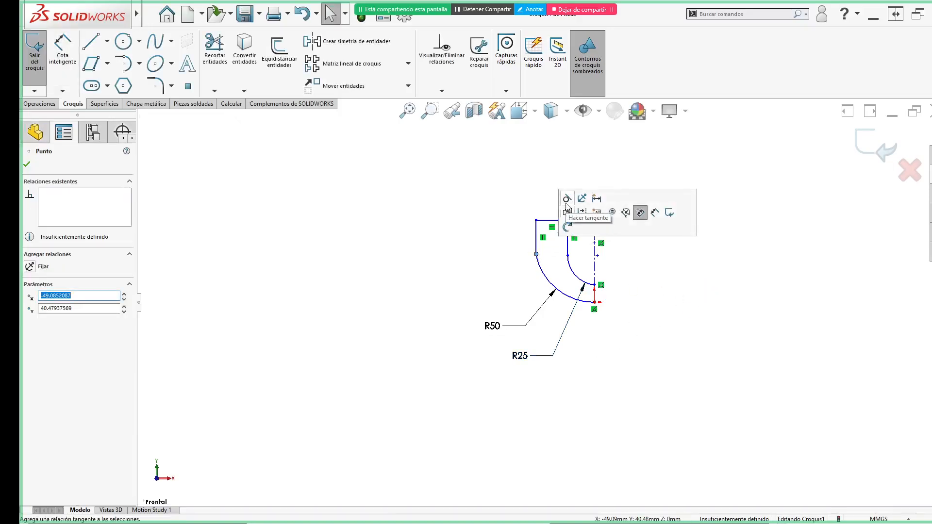
drag(537, 254, 535, 243)
click(568, 255)
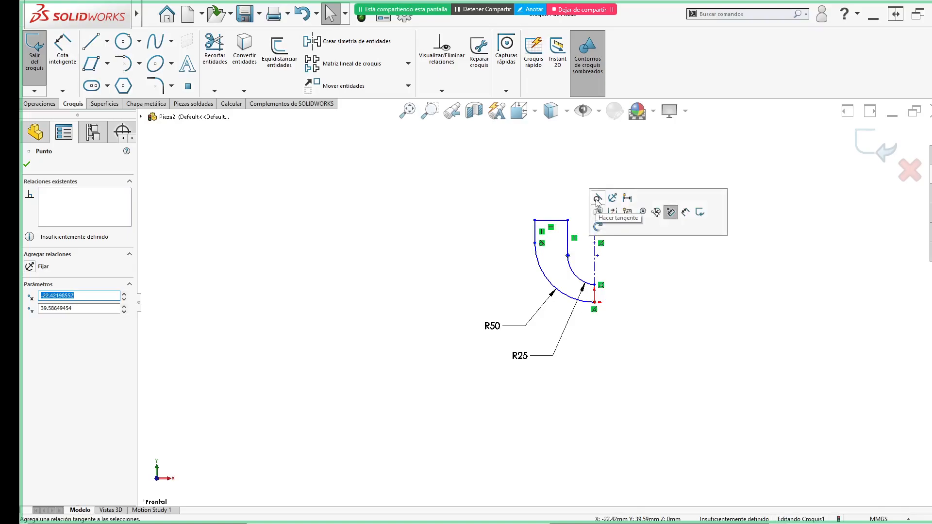
click(720, 273)
- Check the height on the exercise drawing and set the vertical distance from the profile's top line to the inner arc to 40 mm
key(alt+Tab)
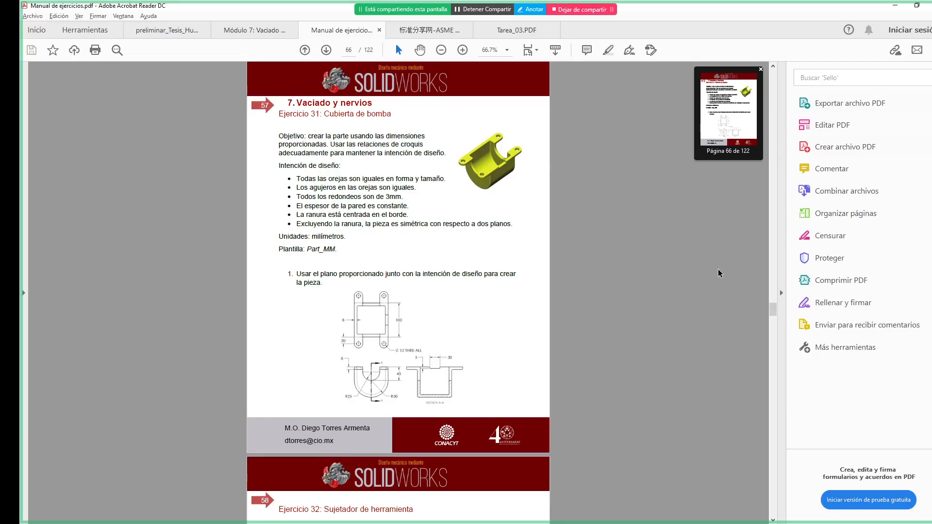
key(alt+Tab)
right_drag(752, 275, 752, 257)
key(alt+Tab)
key(alt+Tab)
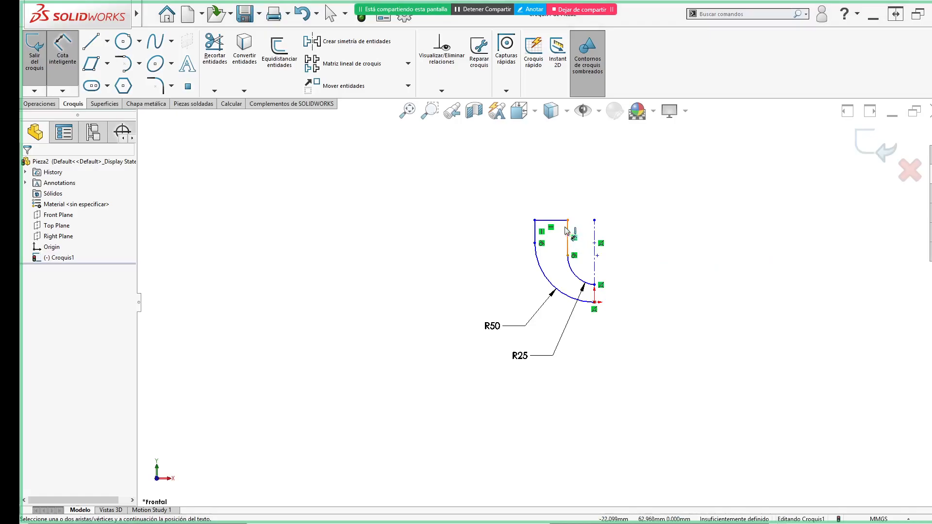
click(551, 221)
click(589, 281)
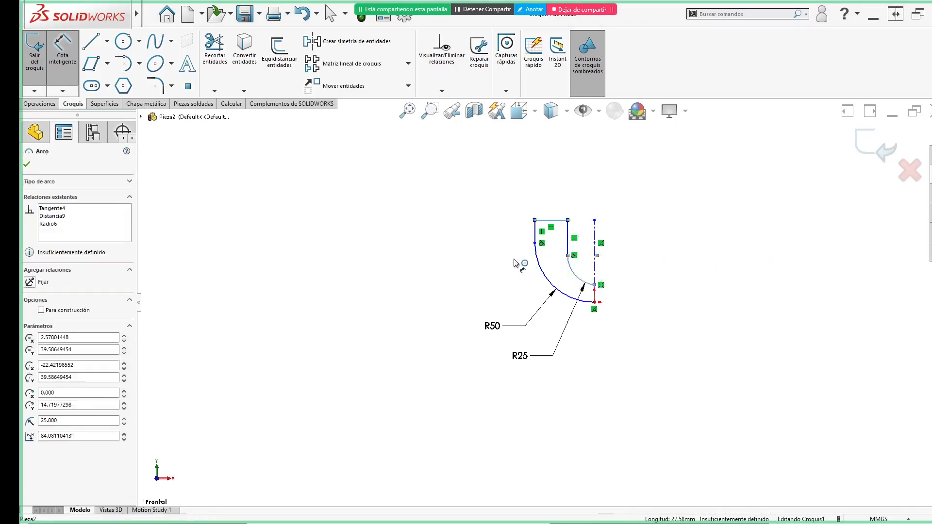
click(493, 256)
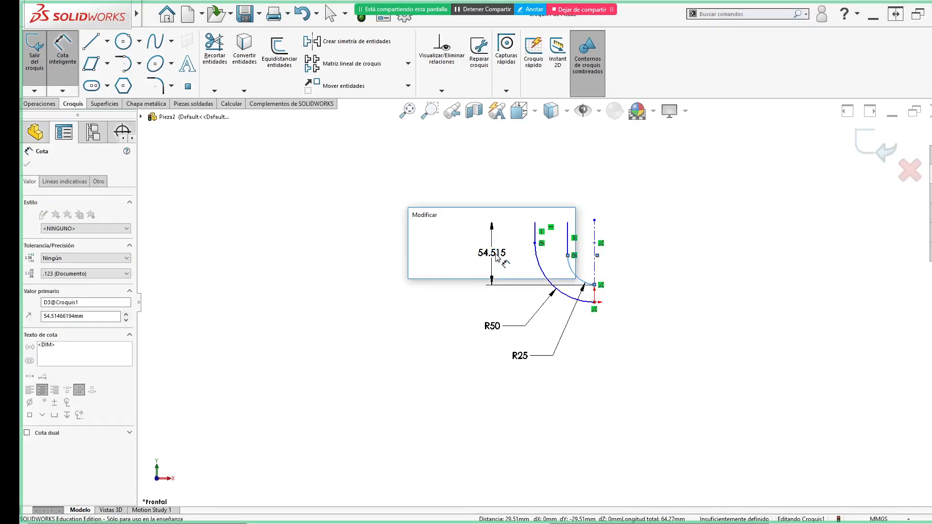
text(40)
key(Return)
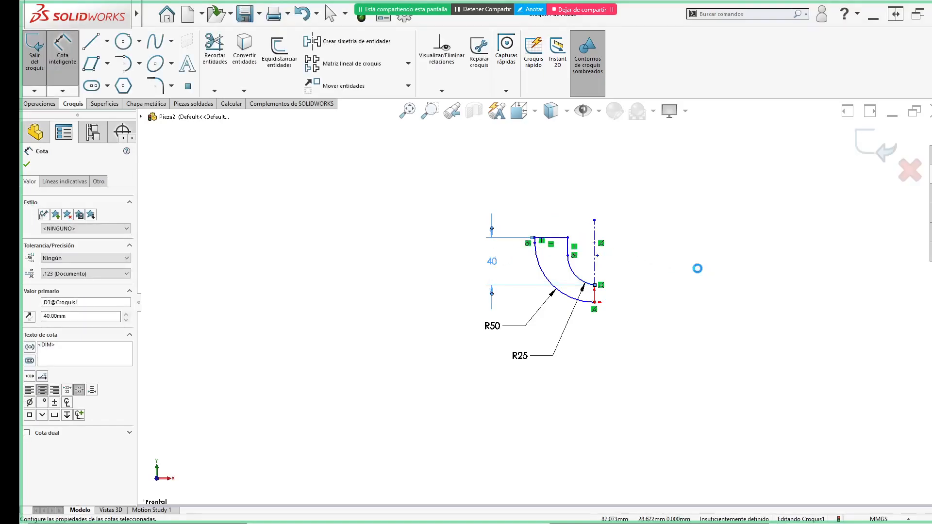
key(Escape)
- Recheck the drawing, then pull the profile's inner top corner outward and make the inner and outer arcs concentric
key(alt+Tab)
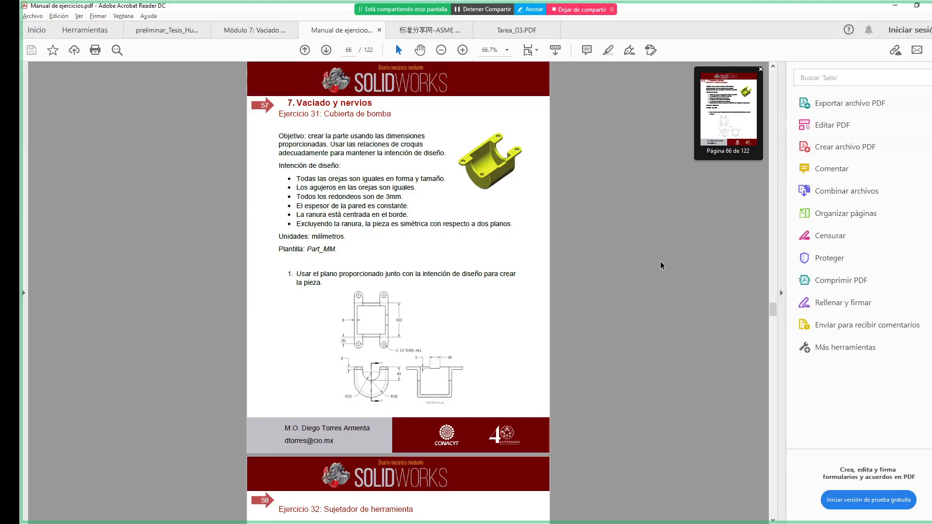
key(alt+Tab)
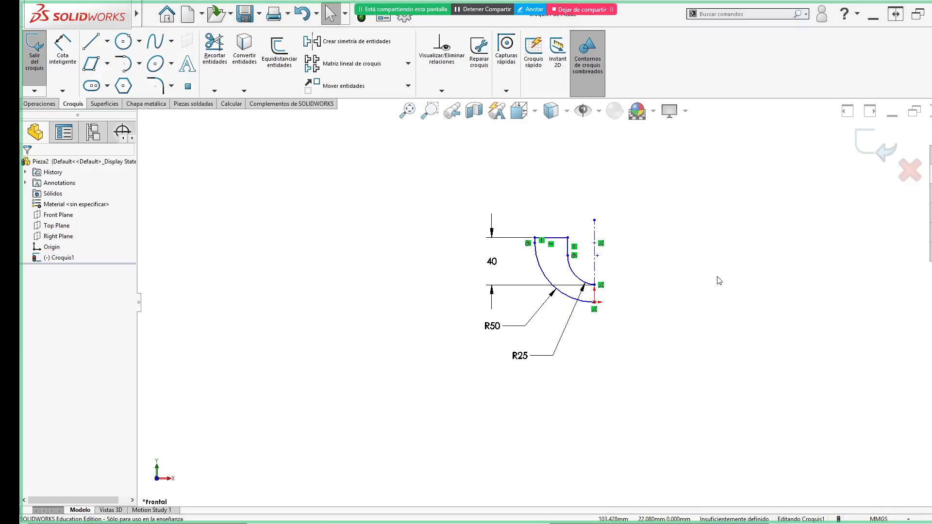
drag(569, 238, 558, 237)
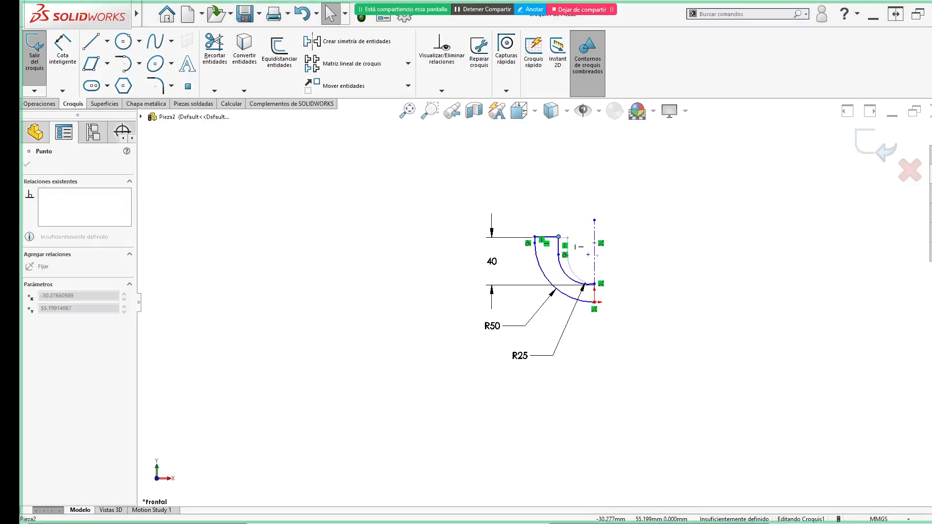
click(589, 284)
click(586, 302)
ctrl+click(589, 284)
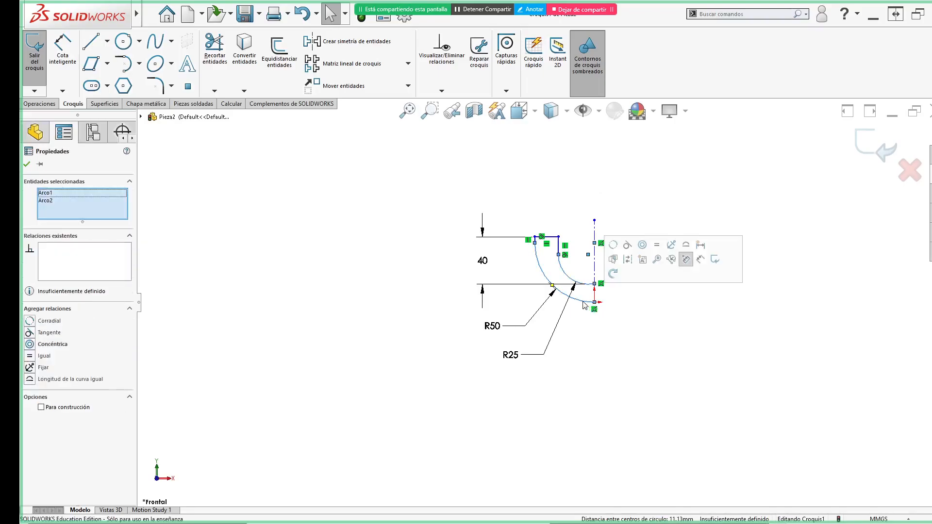
click(627, 245)
click(673, 350)
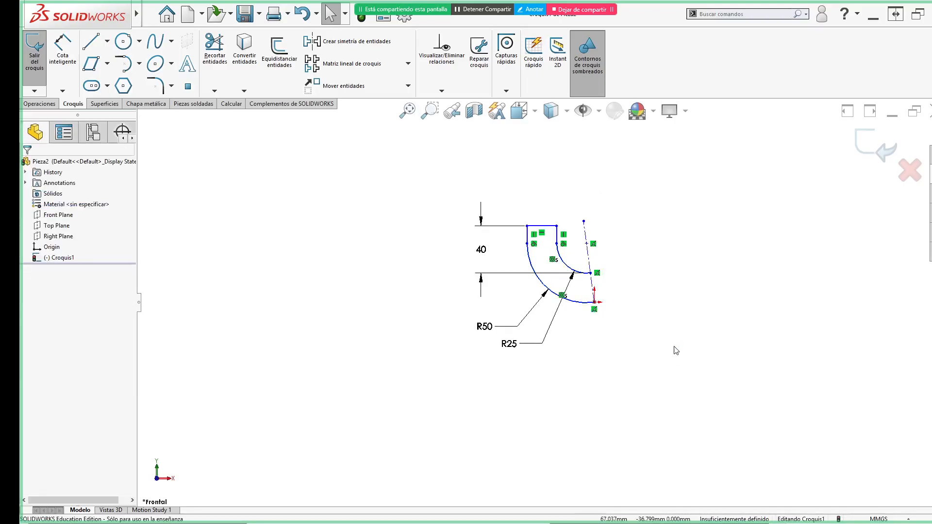
- Add a vertical relation to the construction line through the origin
click(586, 235)
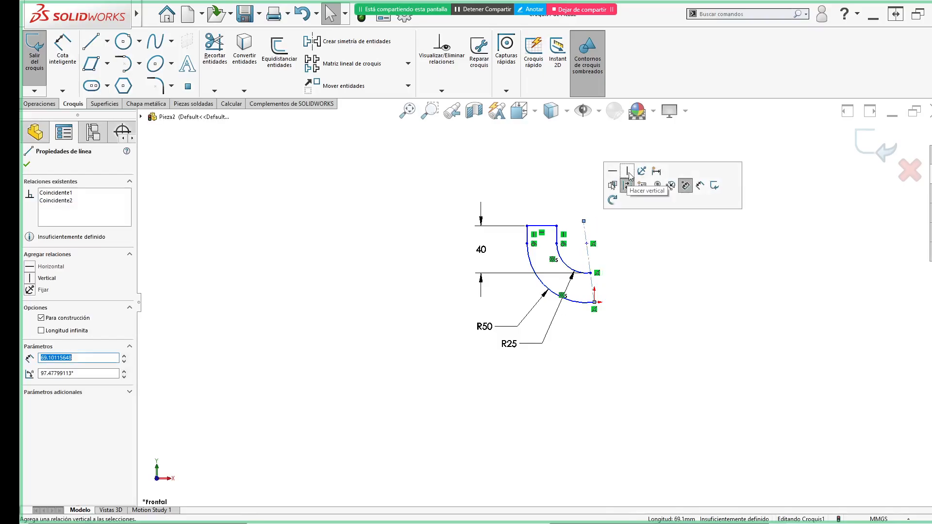
click(628, 173)
click(718, 285)
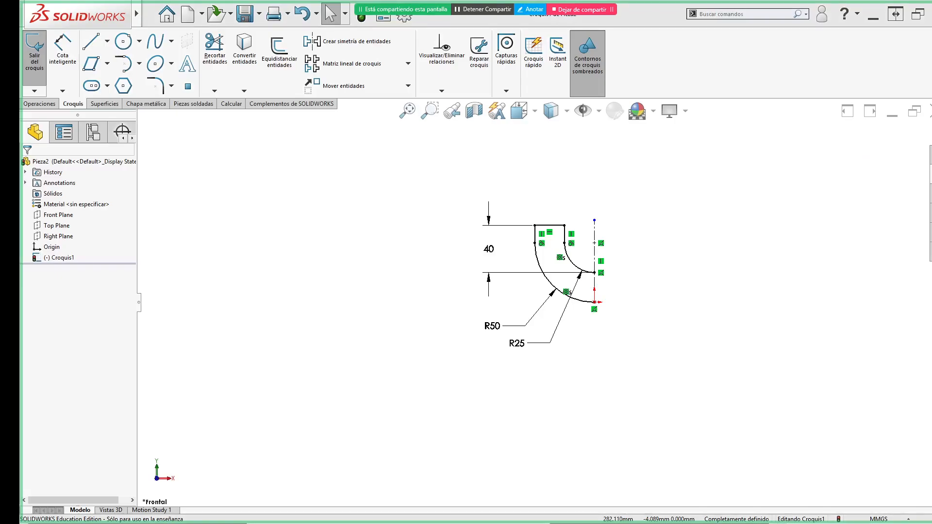
- Review the pump cover drawing in Adobe Acrobat Reader, return to the SOLIDWORKS sketch and move the inner arc's lower end down the construction line
key(alt+Tab)
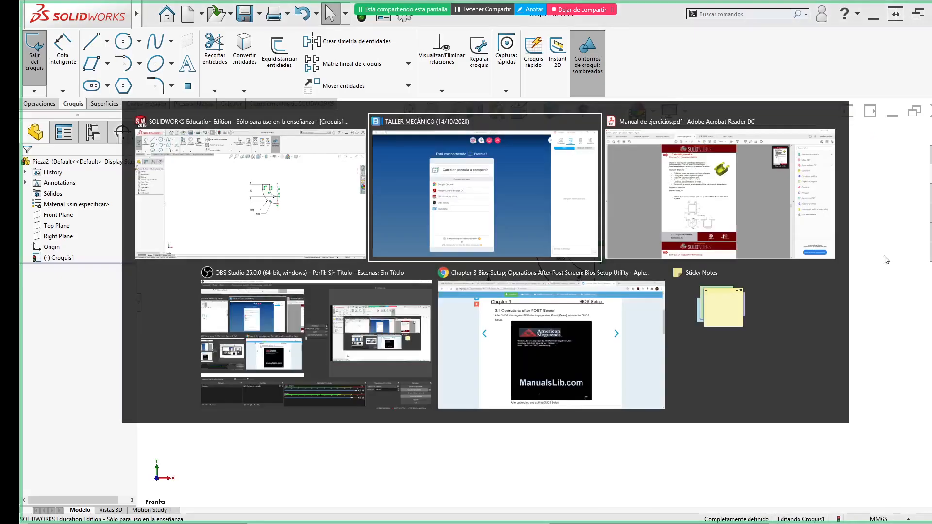
click(732, 218)
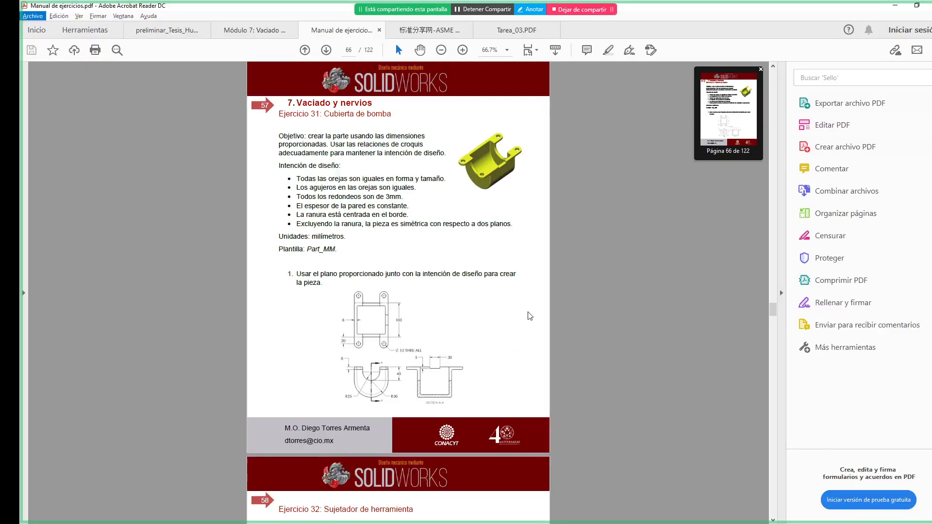
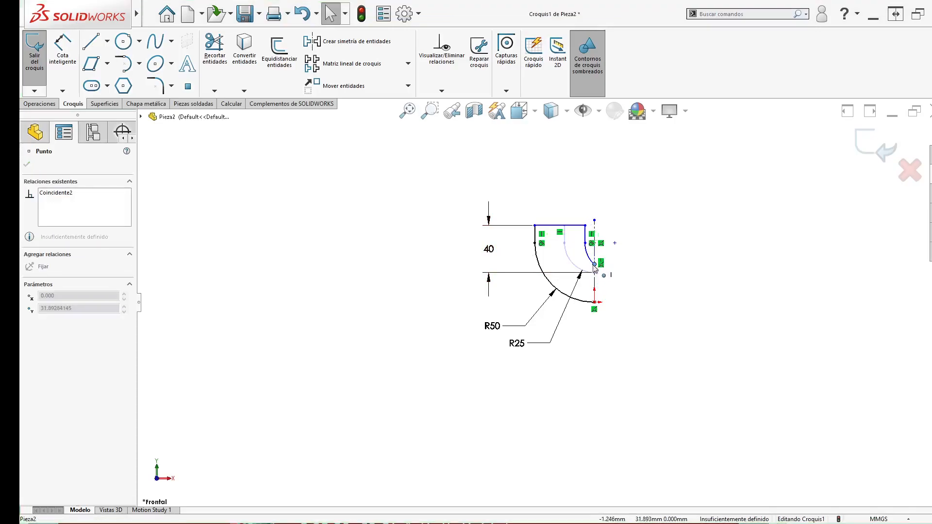
click(595, 303)
click(652, 305)
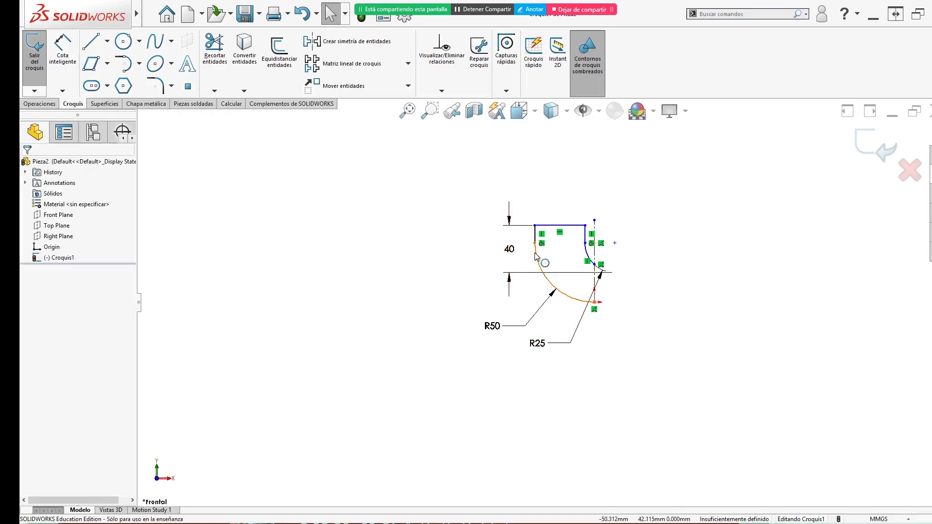
click(537, 256)
click(631, 283)
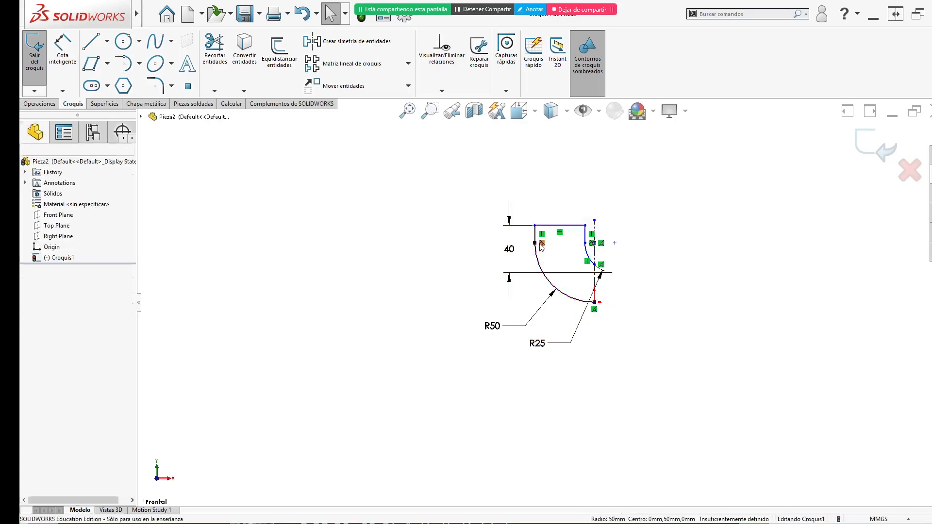
drag(595, 273, 595, 276)
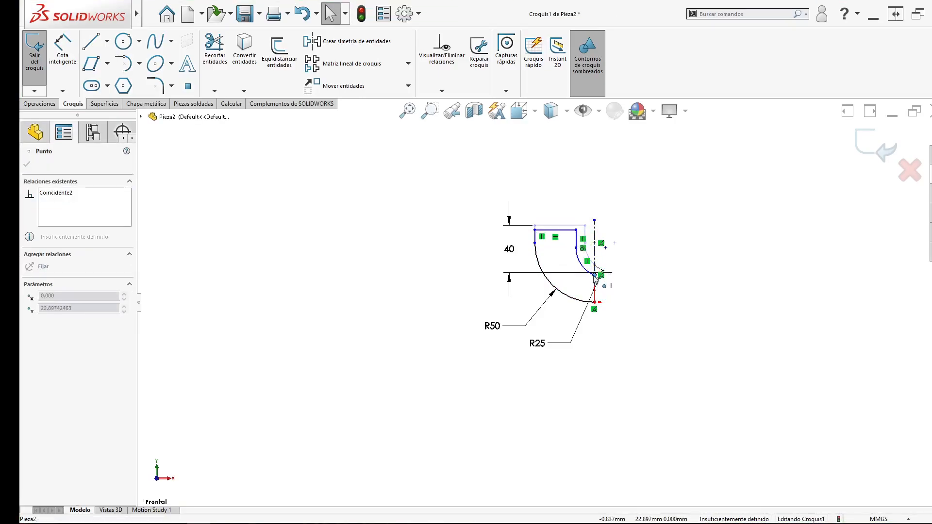
- Delete the outer arc centre's coincident relation and make the inner arc's centre coincident with the construction line, pulling it upward along that line
click(600, 244)
key(Delete)
click(606, 246)
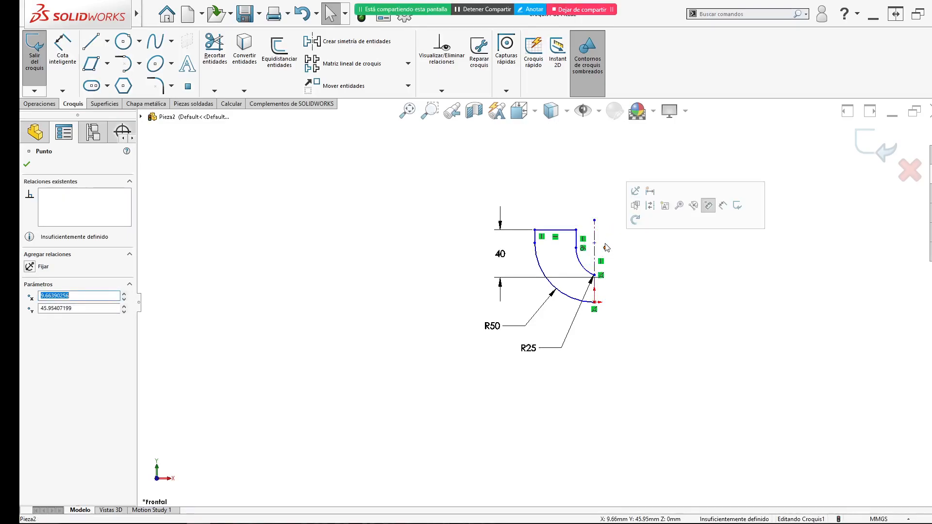
ctrl+click(594, 233)
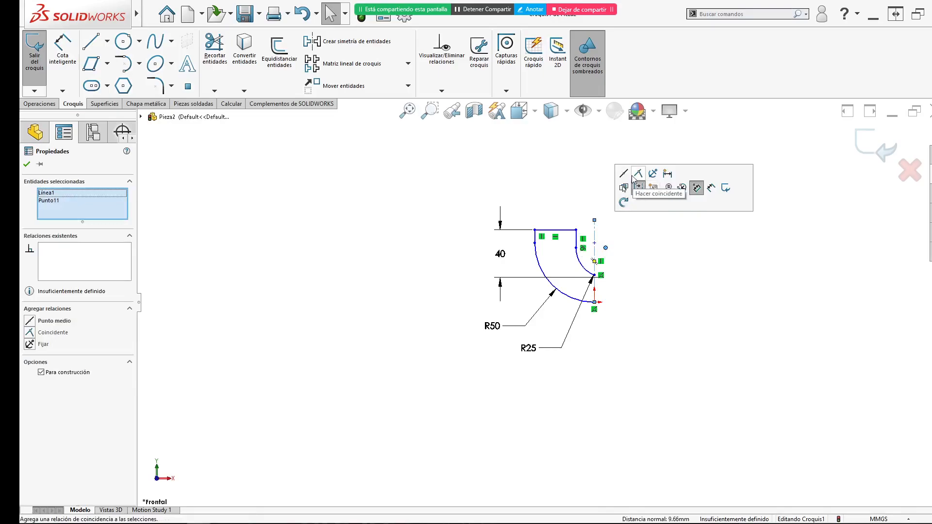
click(638, 173)
key(Escape)
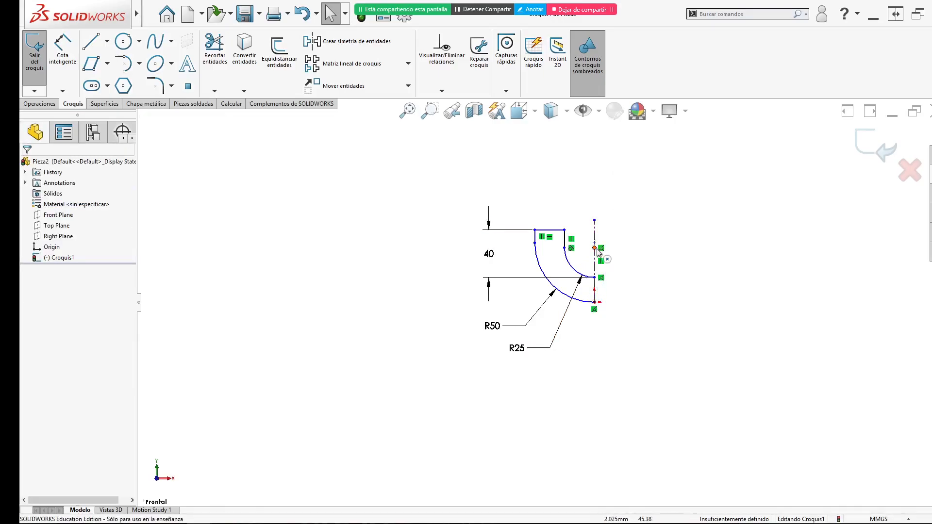
drag(595, 249, 599, 231)
click(663, 263)
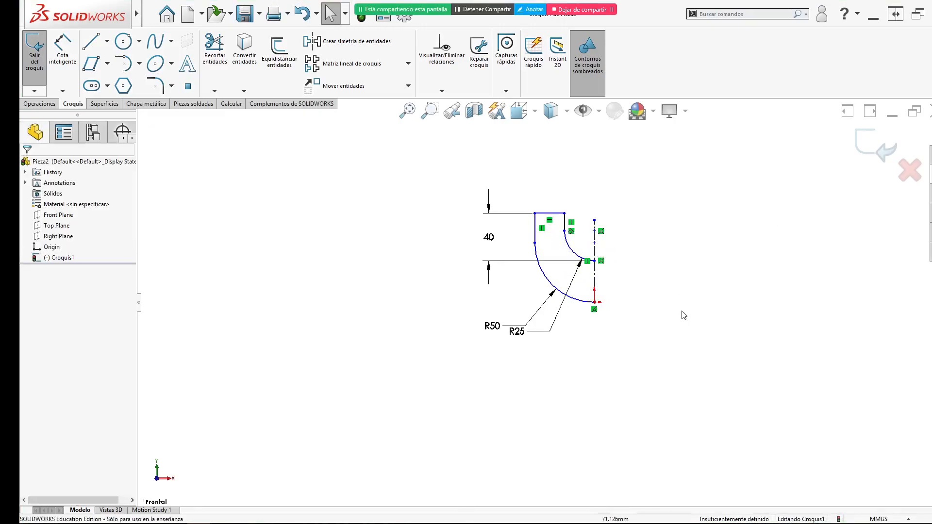
click(488, 240)
key(Delete)
right_drag(729, 279, 729, 221)
click(552, 217)
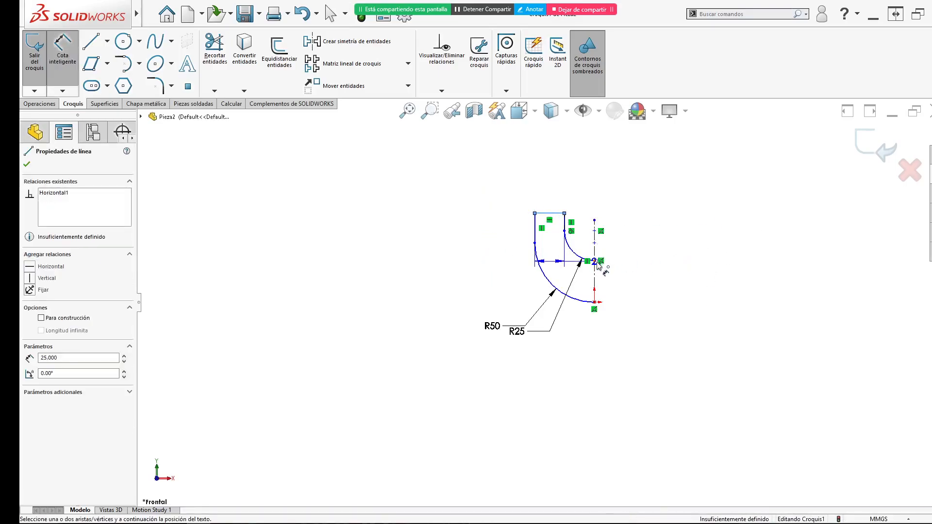
key(Escape)
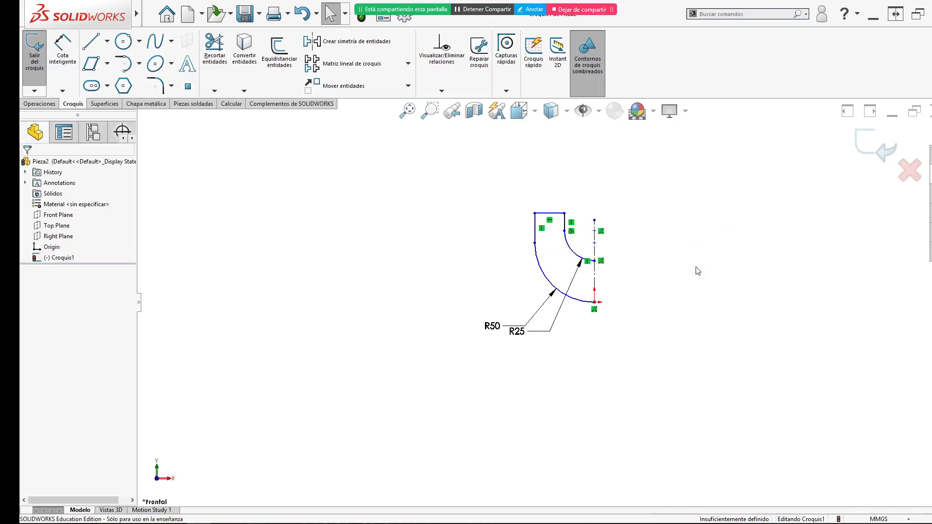
key(ctrl+z)
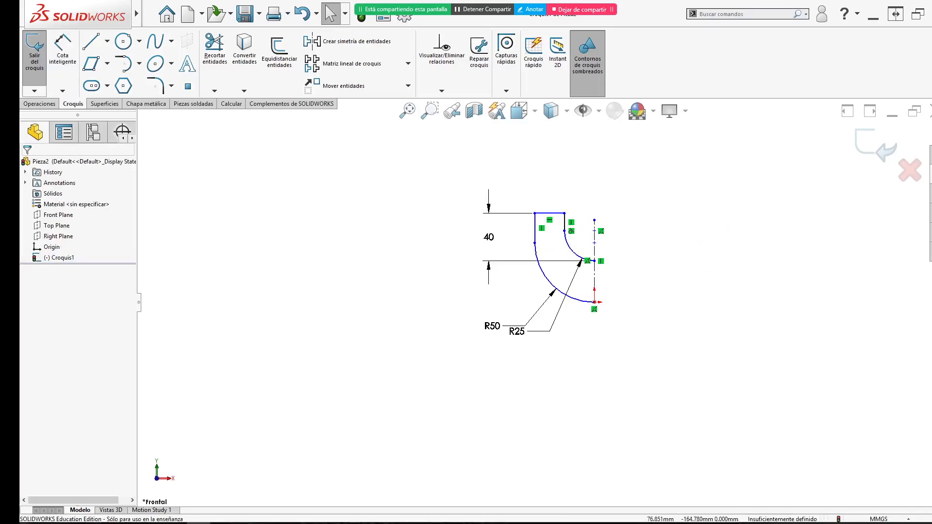
- Make the outer arc's centre coincident with the construction line and merge it with the inner arc's lower endpoint
click(594, 261)
click(634, 284)
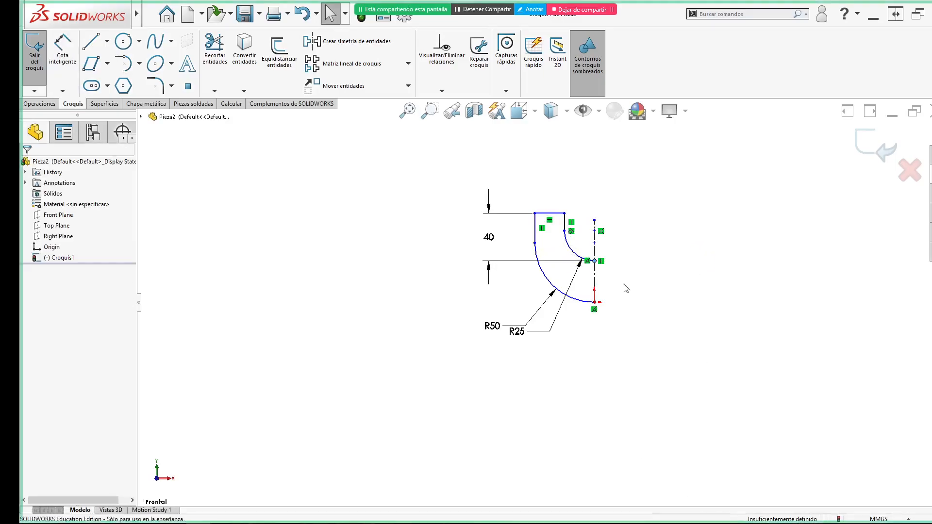
click(586, 301)
click(614, 288)
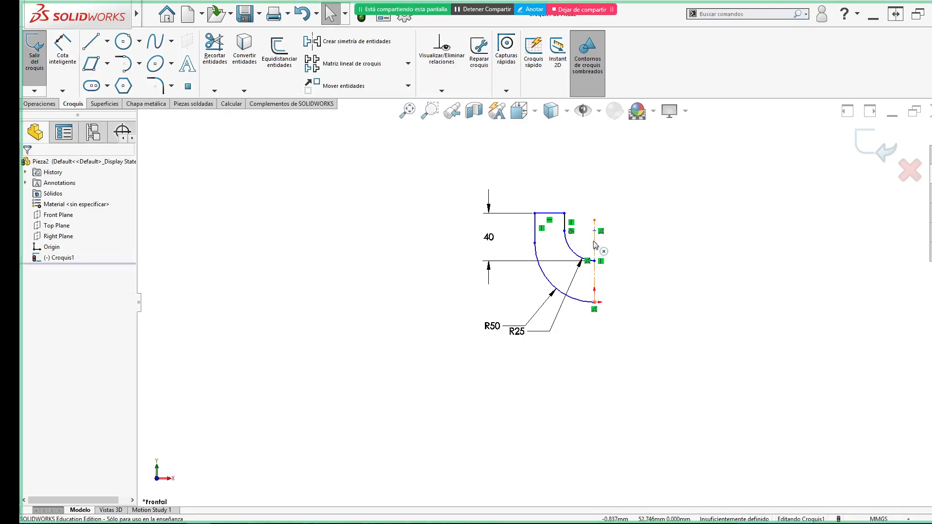
click(594, 261)
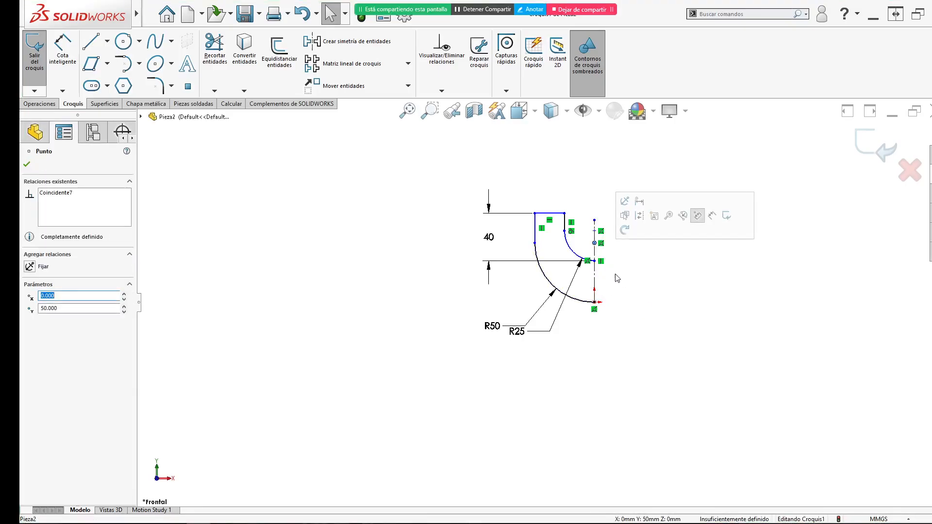
ctrl+click(595, 261)
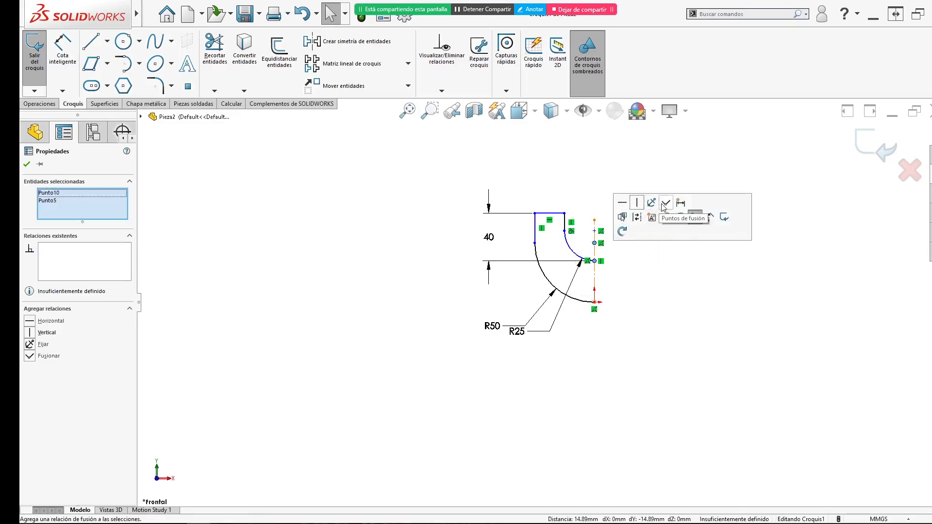
click(663, 204)
click(679, 291)
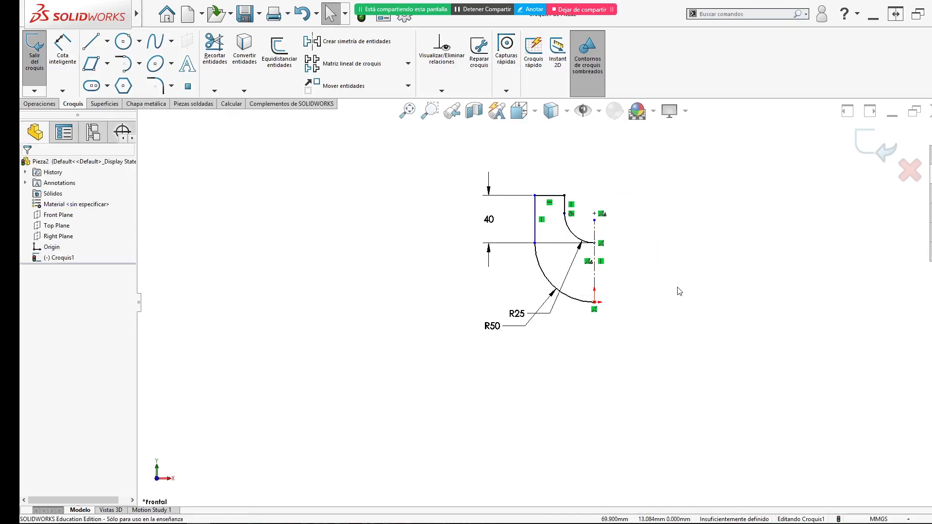
- Check the exercise drawing and dimension the profile's full width as 100 mm from the outer vertical line across the construction line
key(alt+Tab)
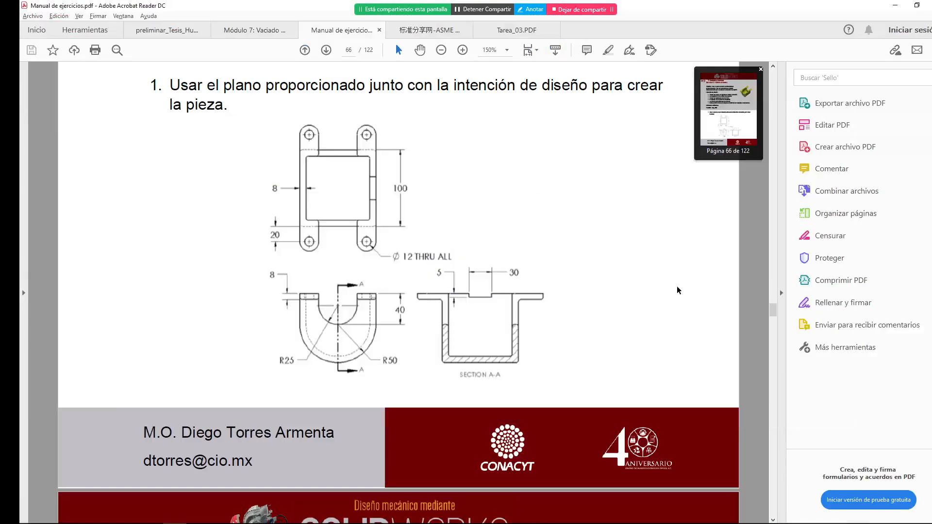
key(alt+Tab)
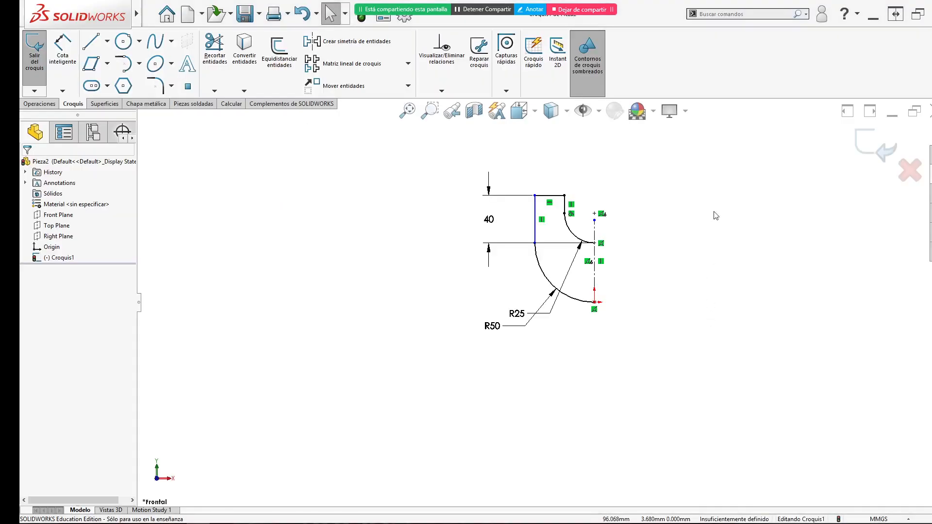
right_drag(714, 222, 713, 216)
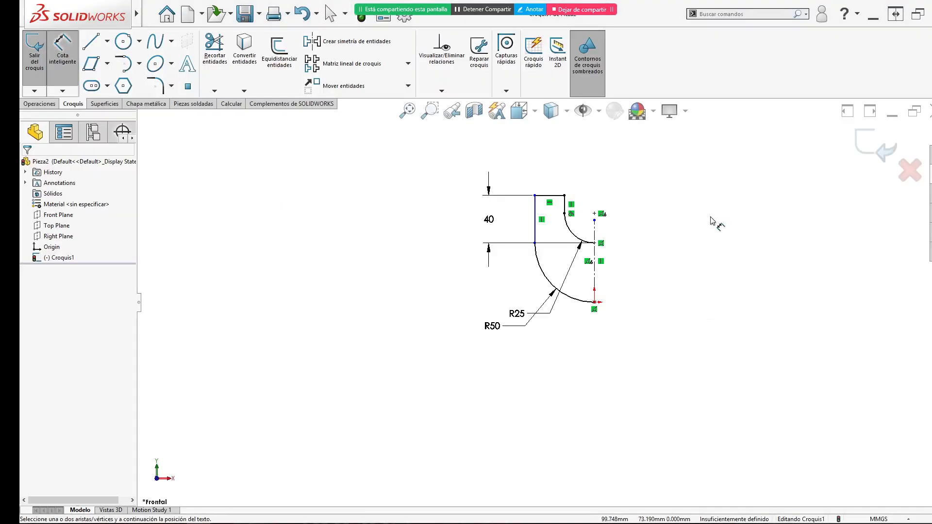
click(535, 214)
click(594, 250)
click(609, 167)
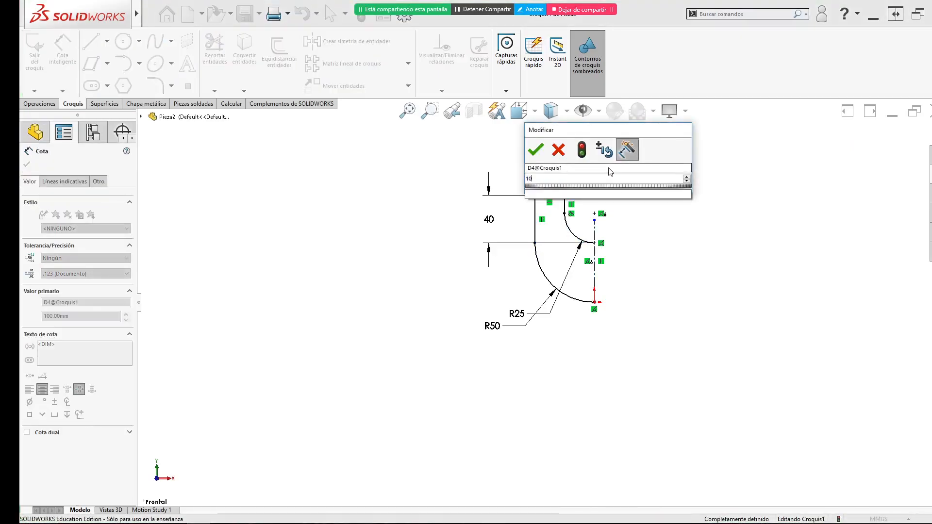
key(Return)
- Move the R50 dimension text higher so it sits clear of the R25 dimension
click(632, 256)
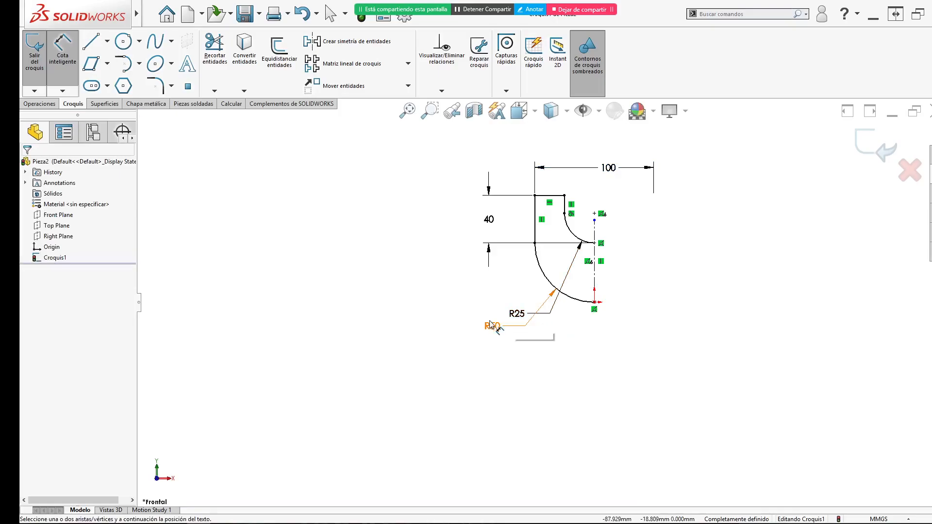
drag(491, 328, 489, 295)
key(Escape)
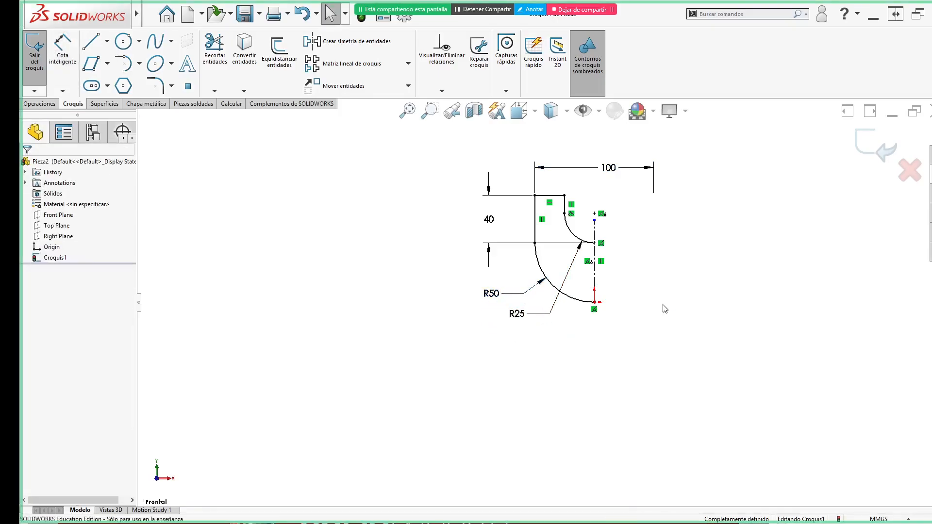
- Set up a mirrored copy of the profile's three lines and both arcs, ready for choosing the mirror axis
scroll(665, 309, up, 2)
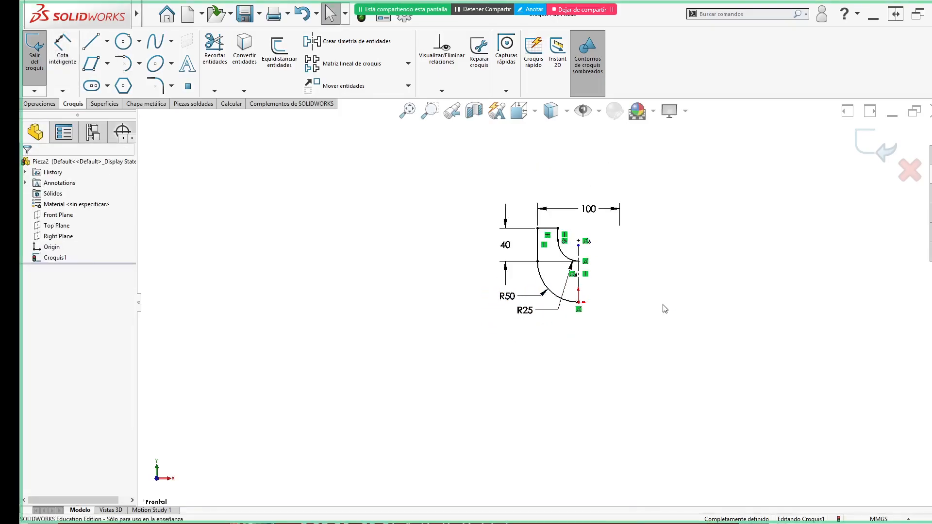
click(362, 44)
click(547, 229)
click(557, 243)
click(561, 251)
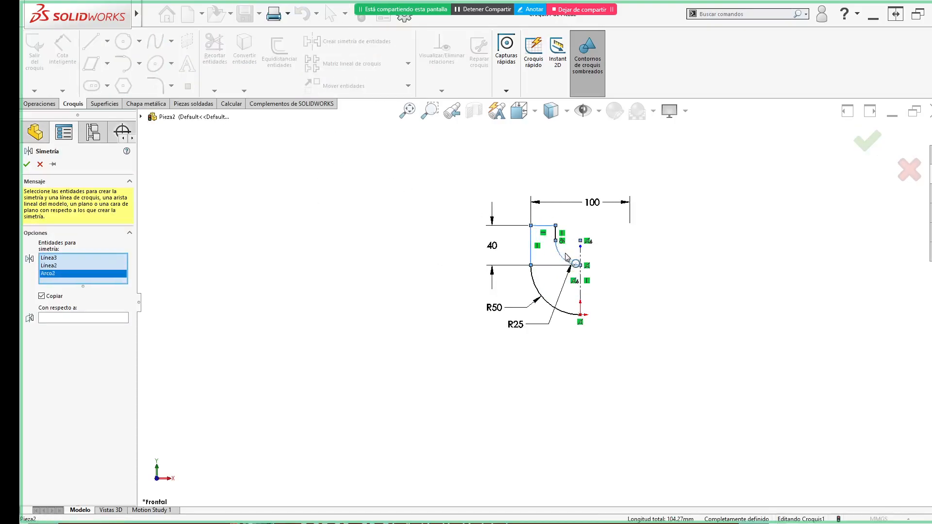
scroll(559, 245, down, 4)
click(540, 230)
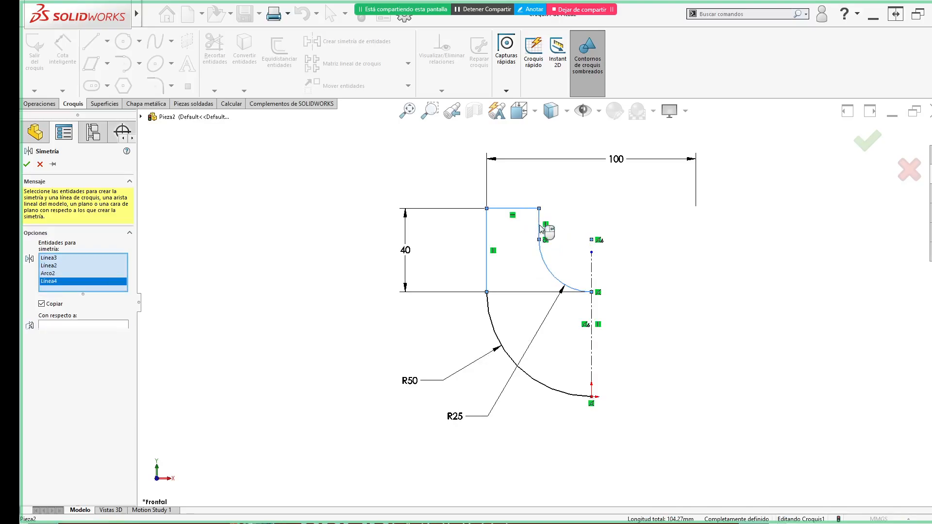
click(493, 329)
click(93, 333)
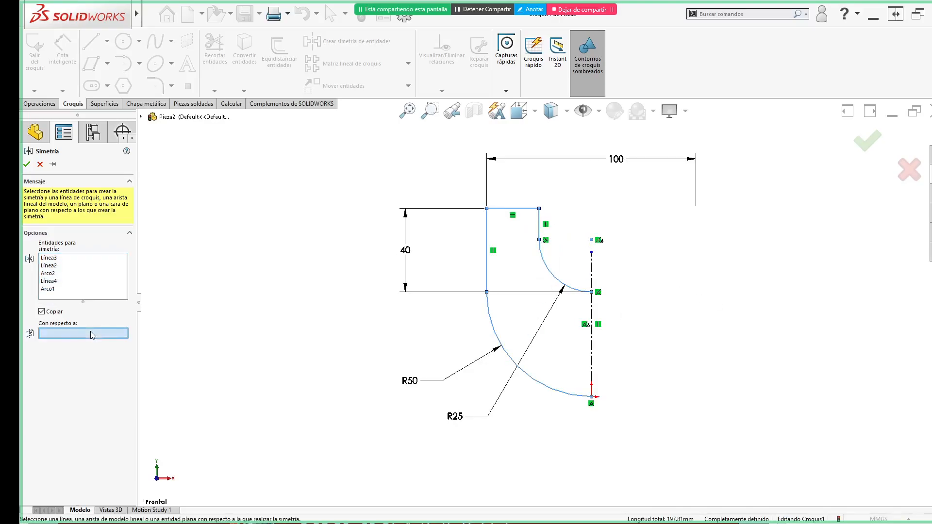
- Mirror the half profile of lines and arcs about the vertical centerline to complete the U-shaped sketch
click(592, 271)
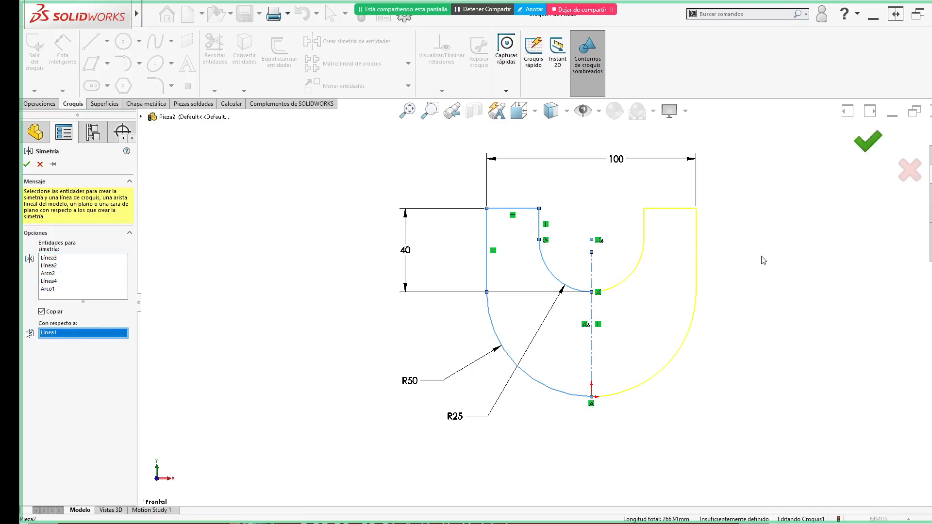
key(Return)
key(z)
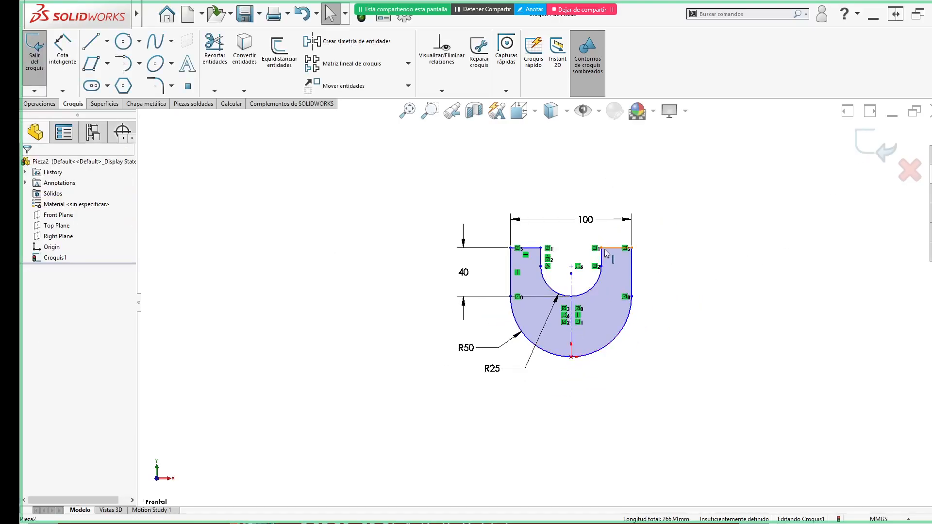
- Move the profile's upper corners and its lowest point to test which parts of the sketch are still free
drag(602, 248, 604, 243)
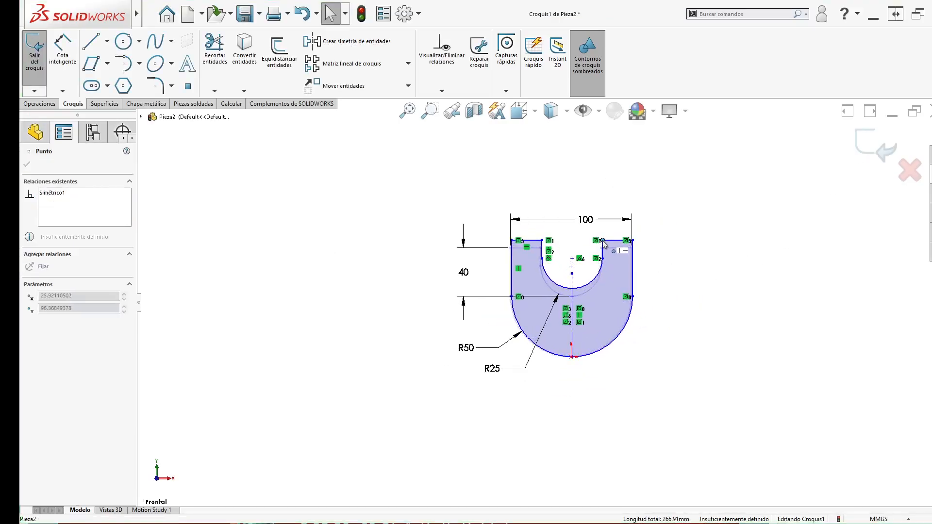
mouse_move(572, 357)
mouse_down()
mouse_move(572, 347)
mouse_move(572, 358)
mouse_up()
click(719, 378)
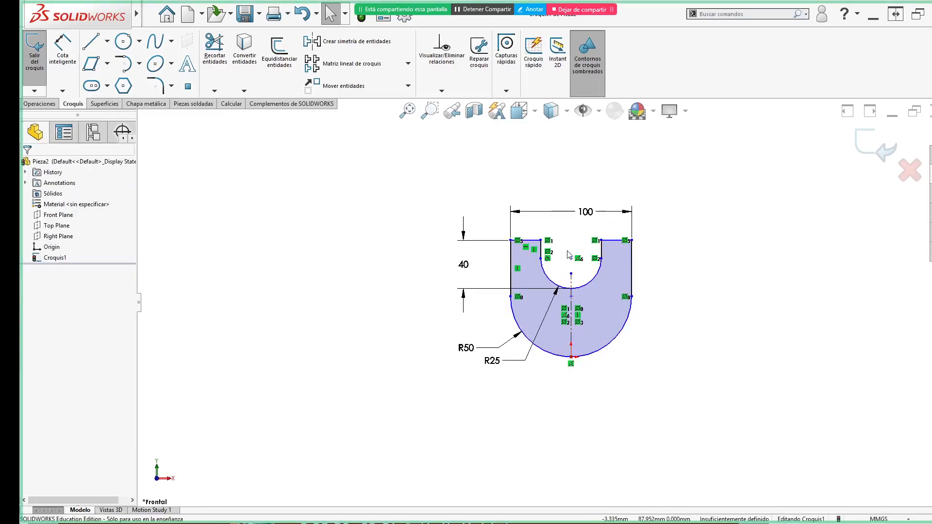
mouse_move(511, 241)
mouse_down()
mouse_move(510, 263)
mouse_move(514, 242)
mouse_move(519, 266)
mouse_move(519, 255)
mouse_up()
click(746, 318)
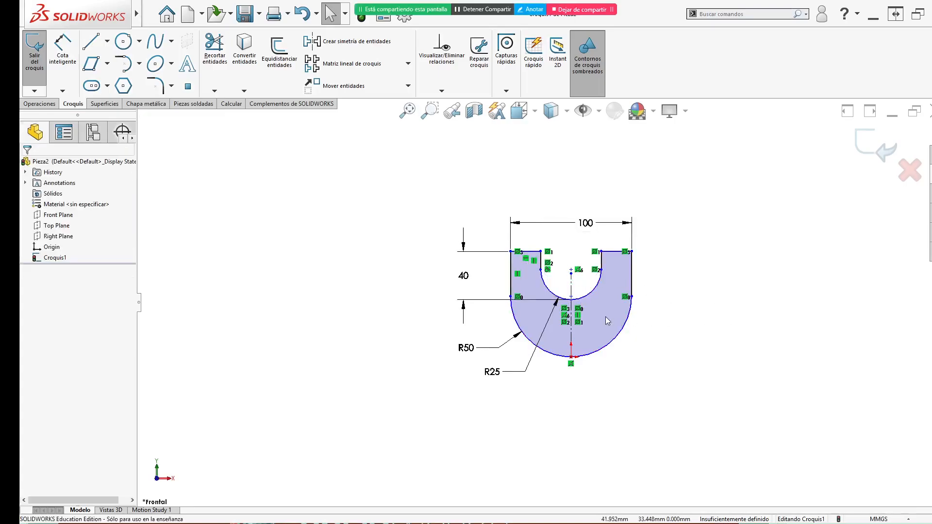
click(550, 353)
key(Escape)
- Add a midpoint relation between the R25 inner arc and the centre point of the R50 outer arc
scroll(605, 297, down, 5)
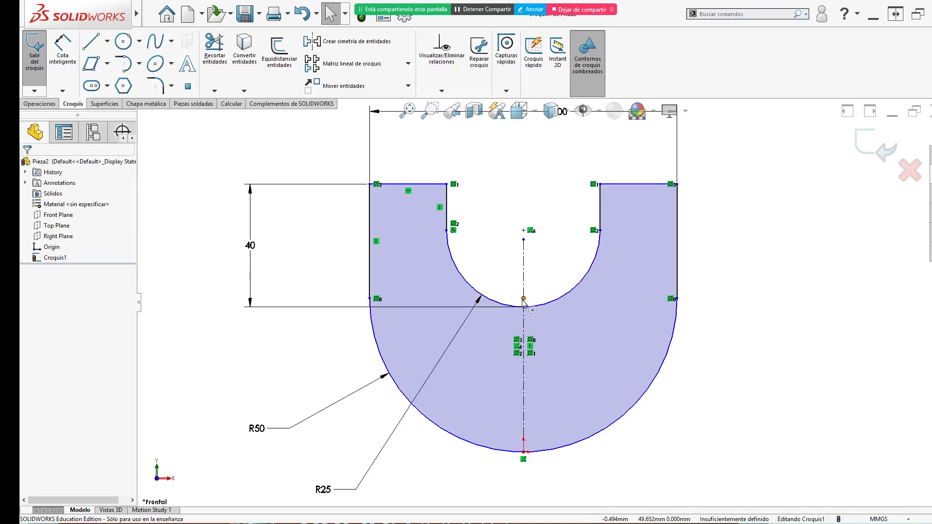
click(523, 300)
click(524, 308)
ctrl+click(524, 307)
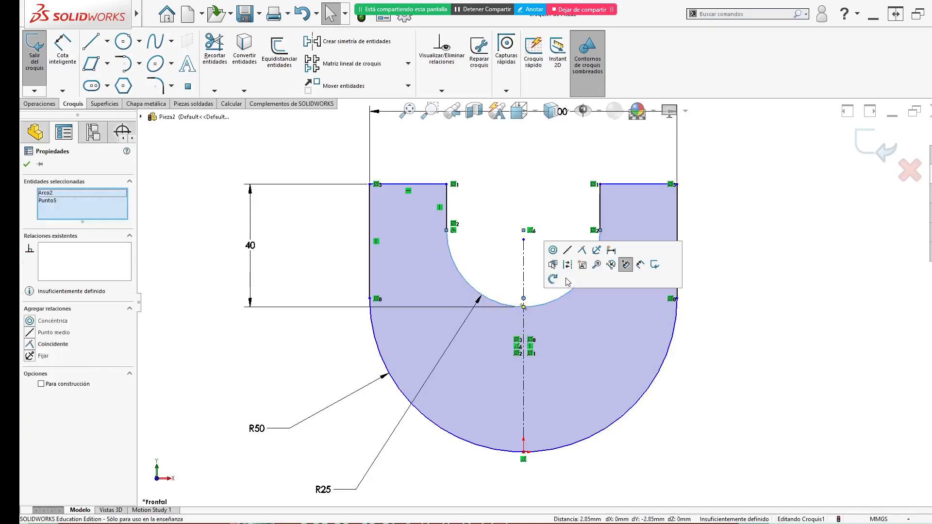
click(568, 251)
click(745, 311)
key(f)
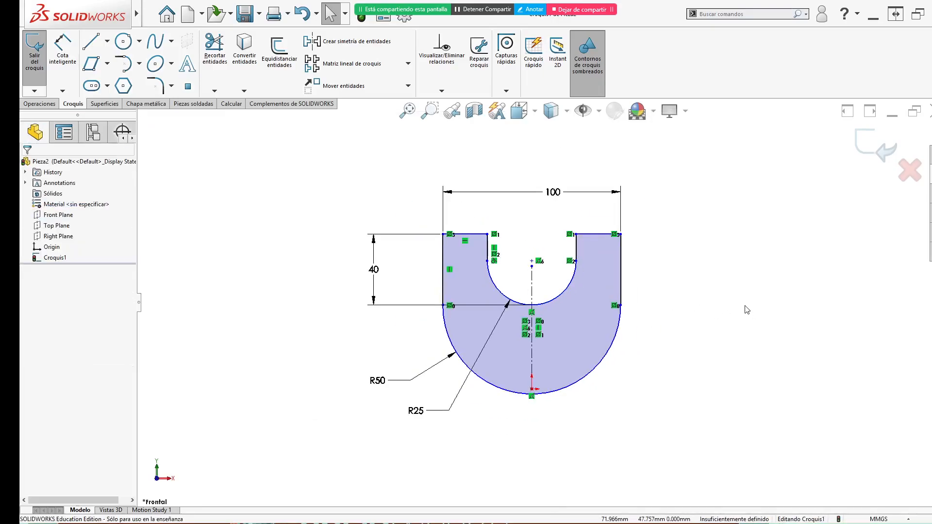
- Remove the coincident relation at the origin and pull the profile upward to test its remaining freedom
mouse_move(549, 395)
mouse_down()
mouse_move(550, 349)
mouse_move(553, 378)
mouse_up()
click(559, 402)
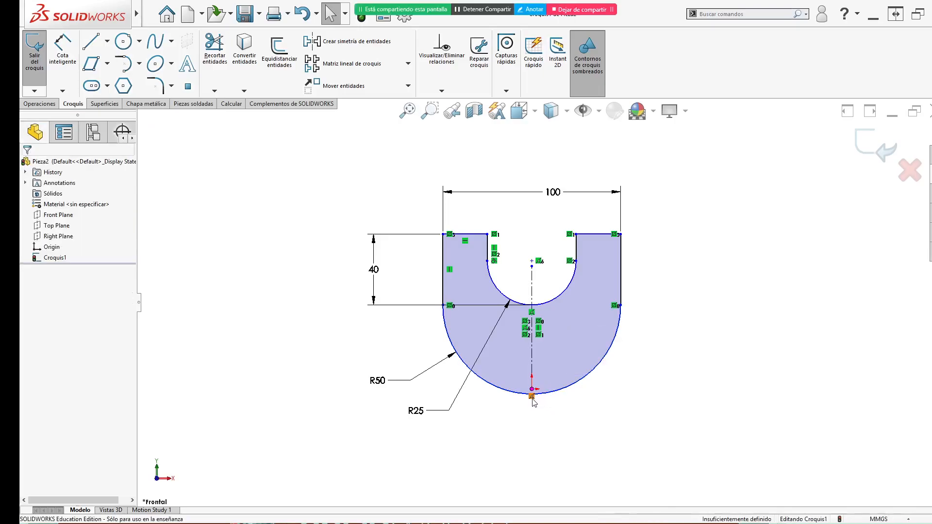
mouse_move(545, 394)
mouse_down()
mouse_move(558, 328)
mouse_move(553, 382)
mouse_up()
click(538, 415)
mouse_move(577, 234)
mouse_down()
mouse_move(590, 199)
mouse_move(586, 174)
mouse_up()
click(619, 349)
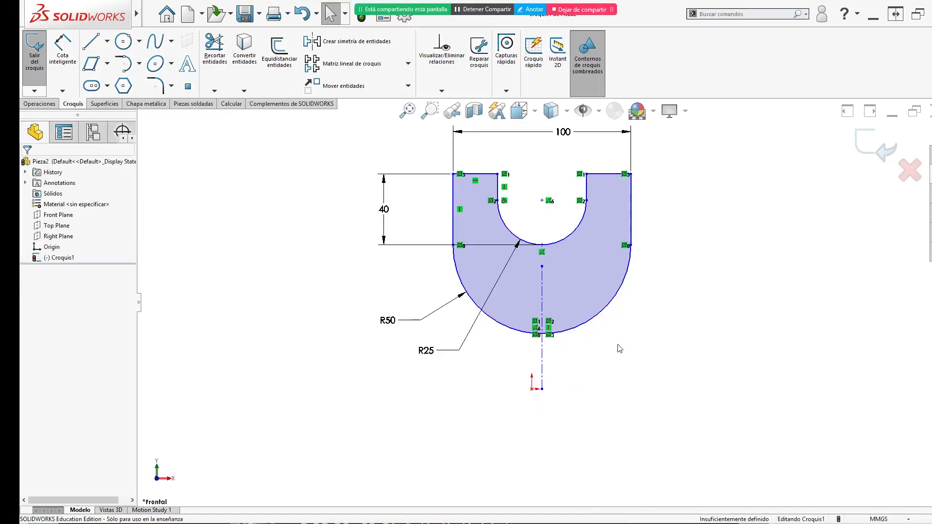
- Try a midpoint relation between the outer arc and the centerline's lower endpoint, and undo it
click(565, 334)
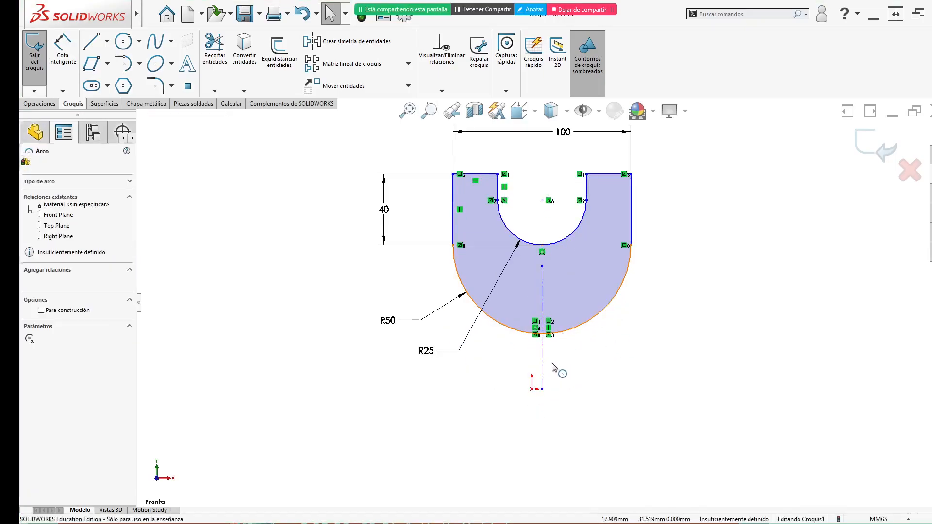
ctrl+click(542, 390)
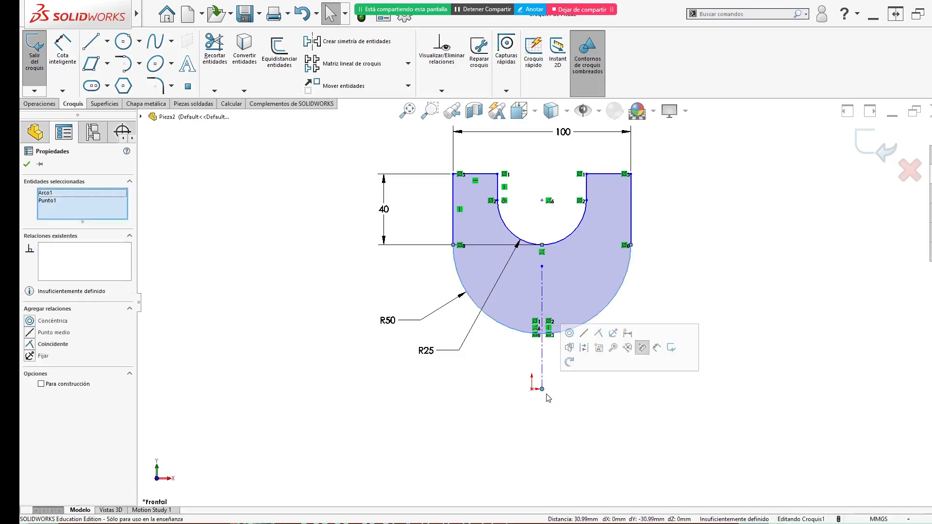
click(588, 335)
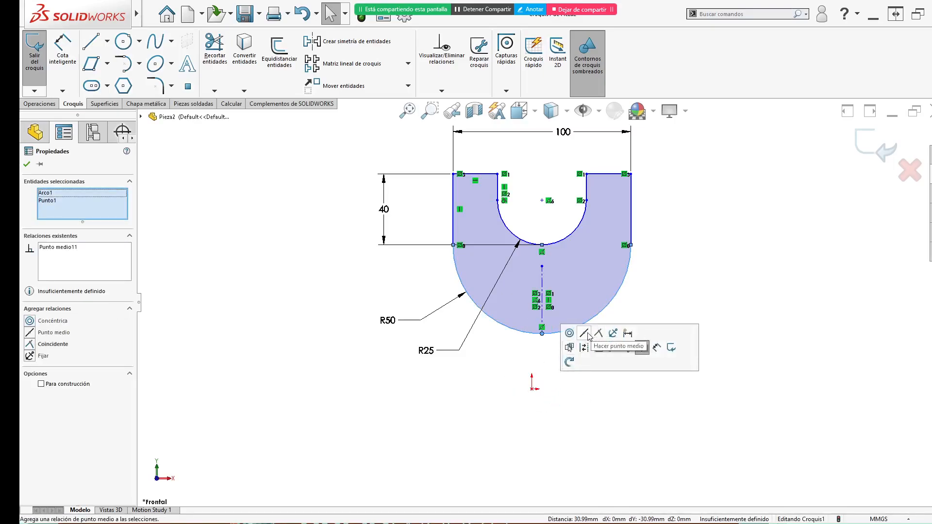
click(756, 304)
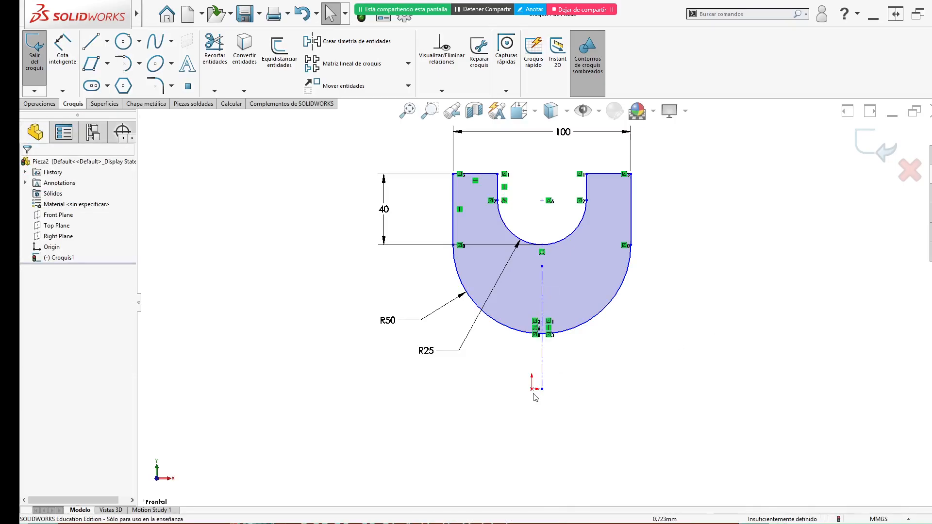
- Attach the centerline's lower endpoint to the origin, make the outer arc coincident with that point, and exit the sketch
drag(543, 390, 532, 389)
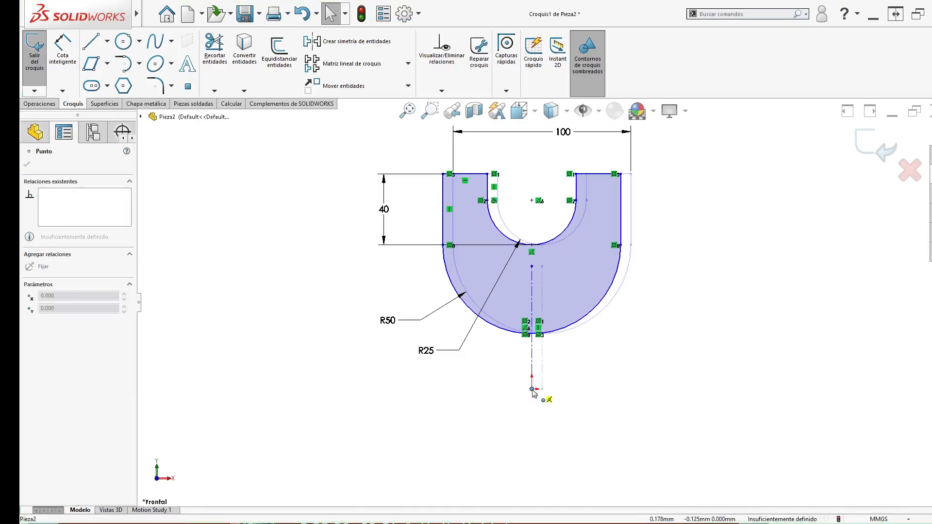
click(719, 364)
click(569, 328)
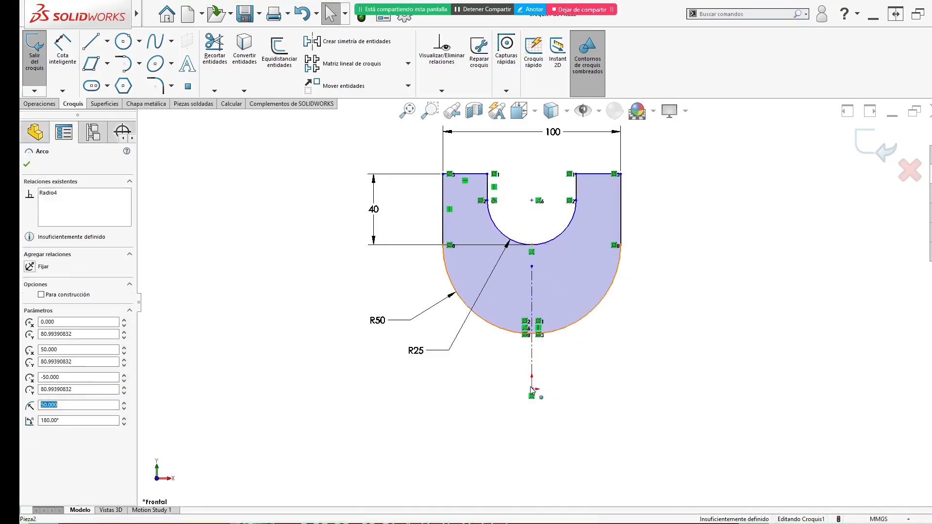
ctrl+click(532, 389)
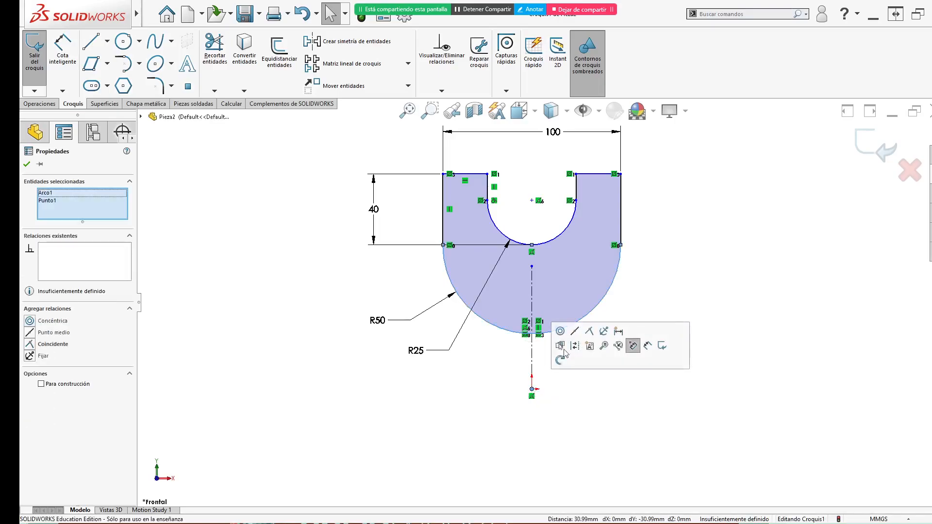
click(589, 332)
click(720, 310)
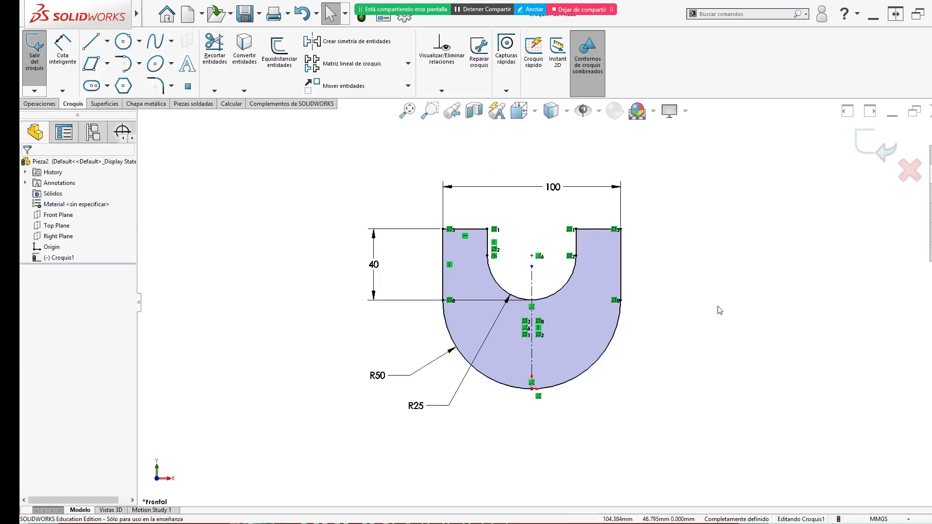
click(866, 155)
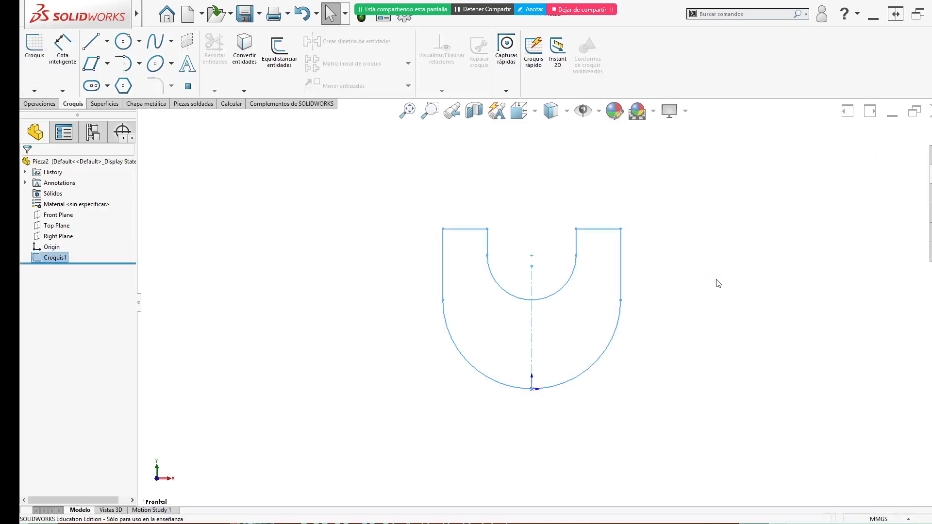
- Extrude the U-shaped profile 100 mm as a boss with the mid-plane end condition
key(ctrl+7)
key(s)
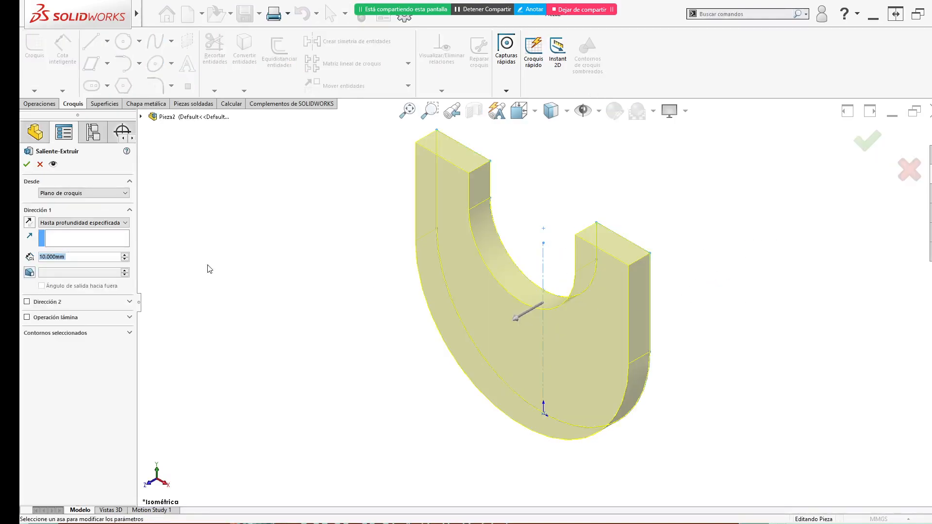
click(83, 223)
click(73, 261)
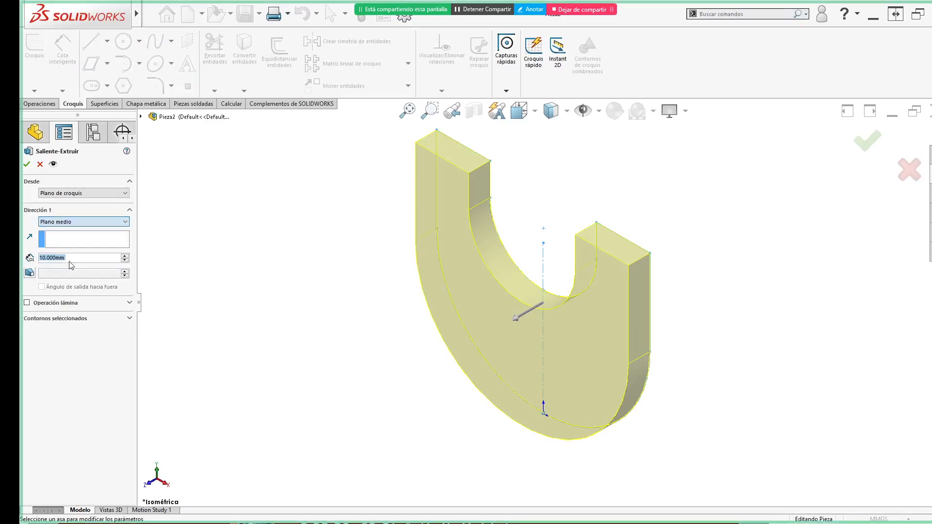
text(100)
key(Return)
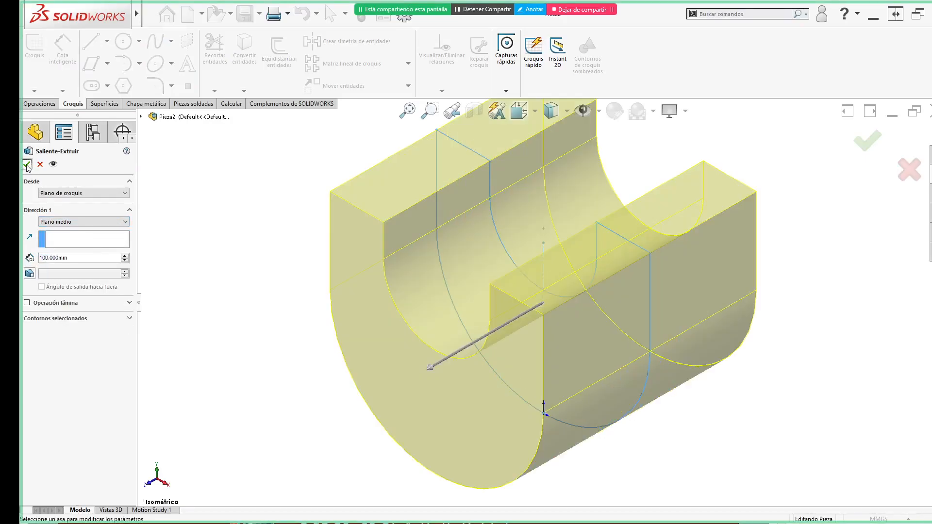
click(27, 165)
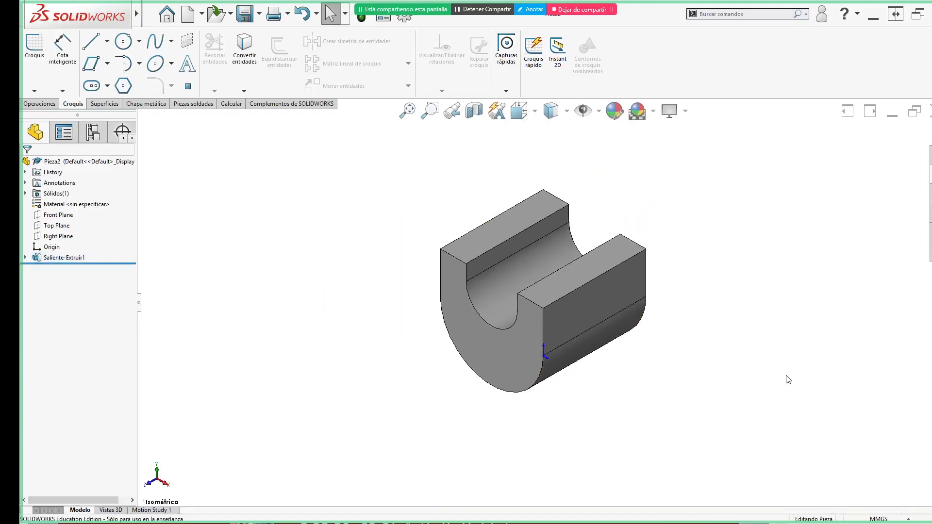
- Start a shell (Vaciado) on the solid with an 8 mm wall thickness, checking the exercise drawing in Adobe Acrobat Reader
key(alt+Tab)
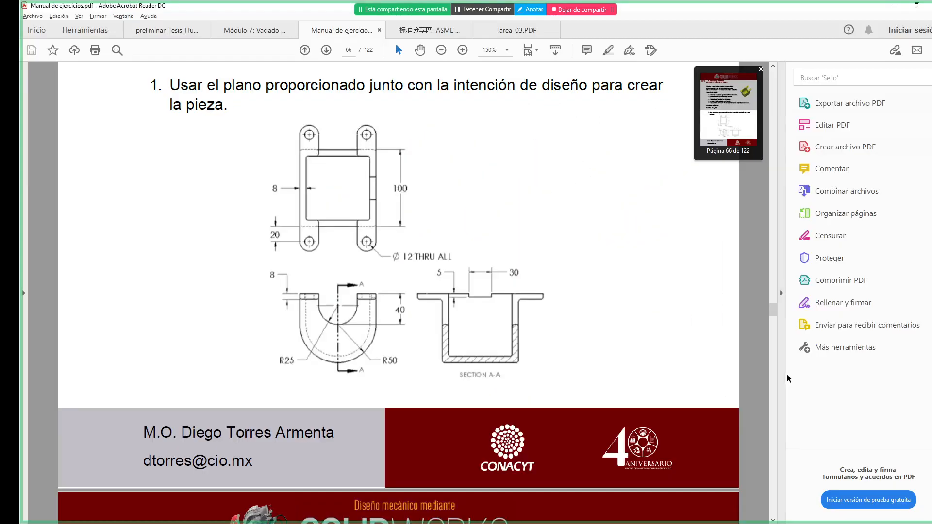
key(alt+Tab)
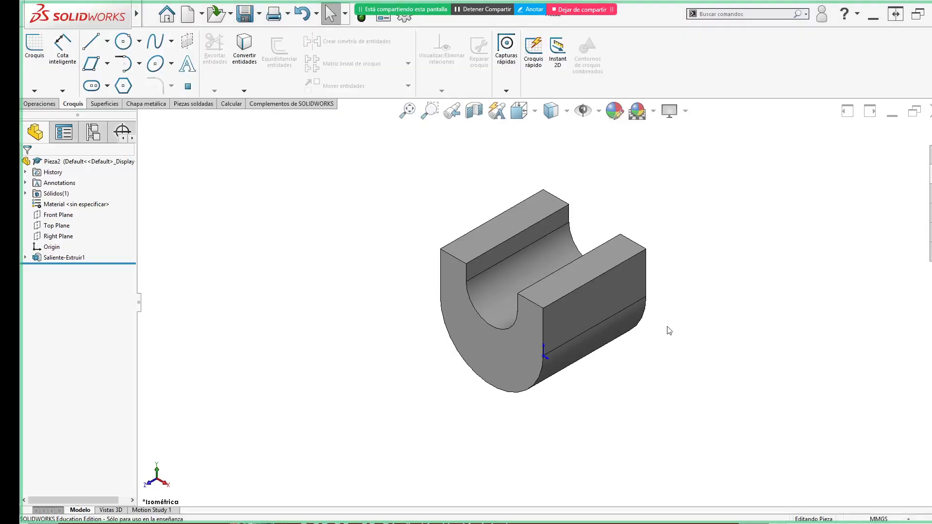
click(41, 104)
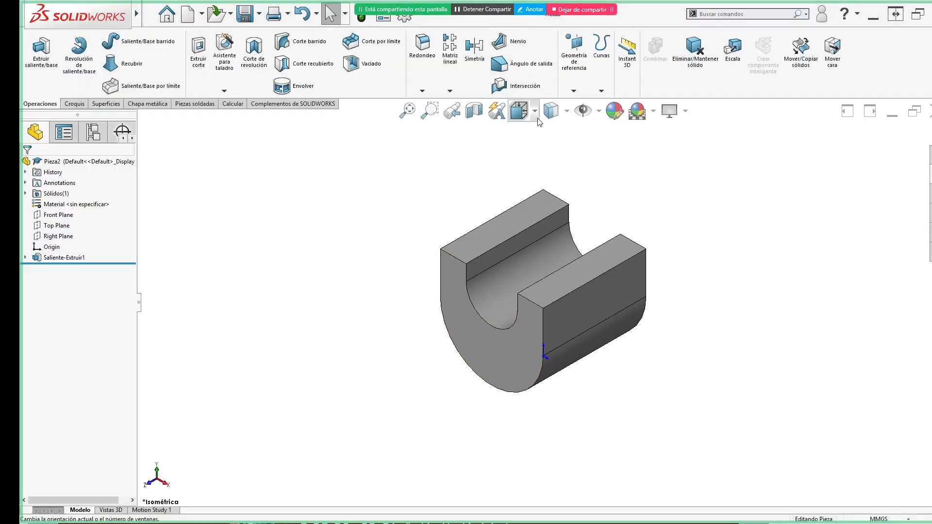
click(364, 64)
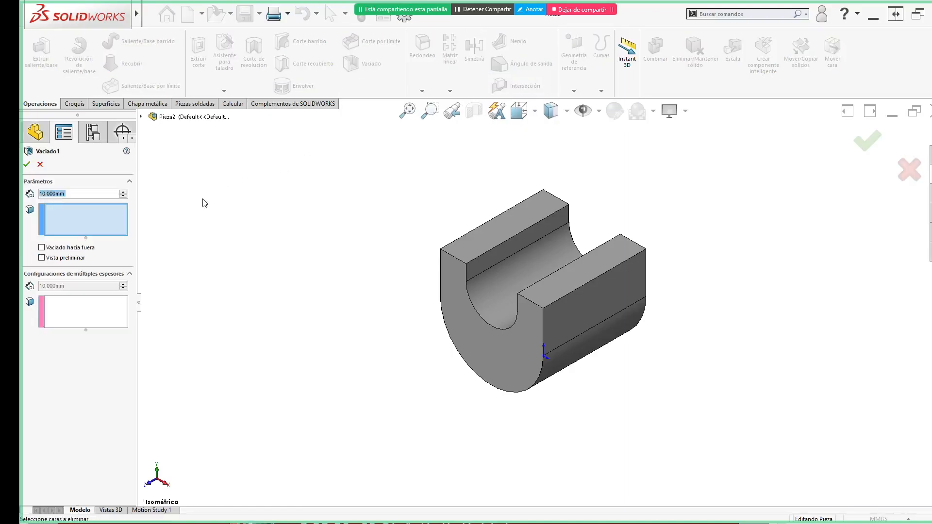
key(alt+Tab)
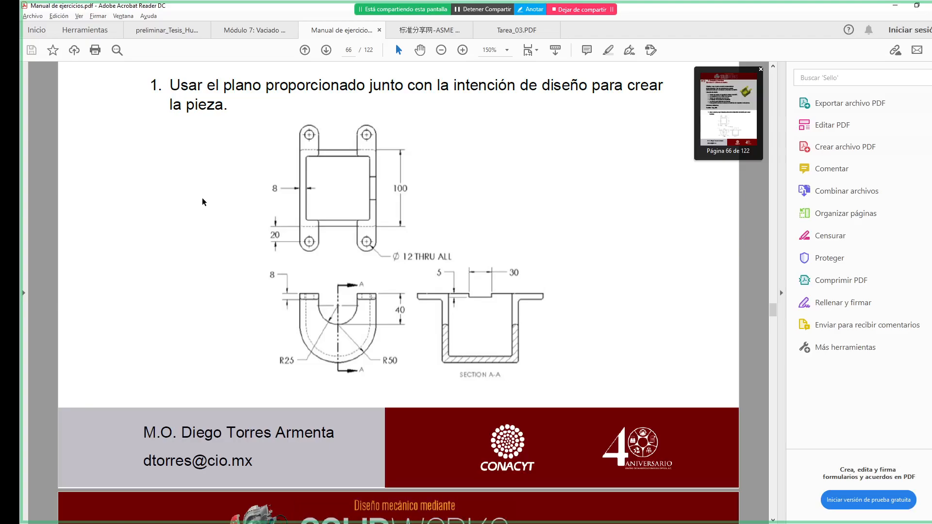
key(alt+Tab)
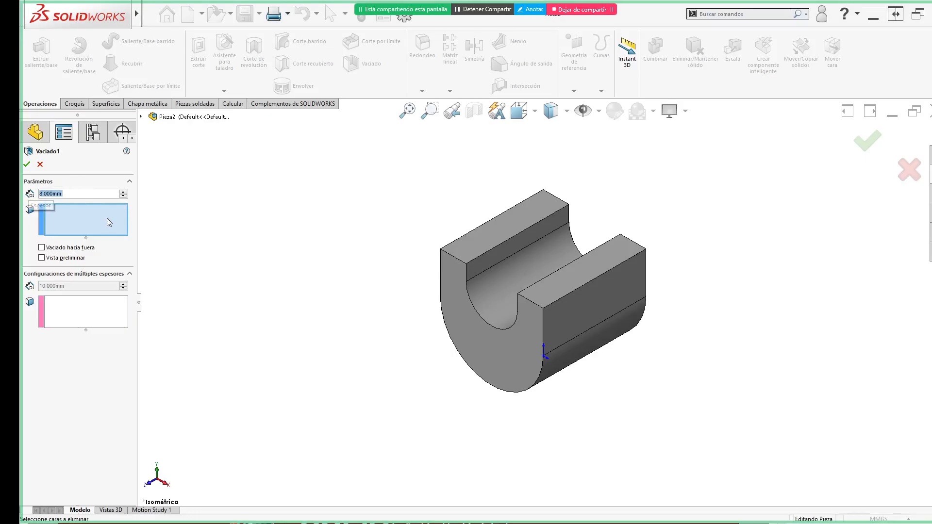
key(alt+Tab)
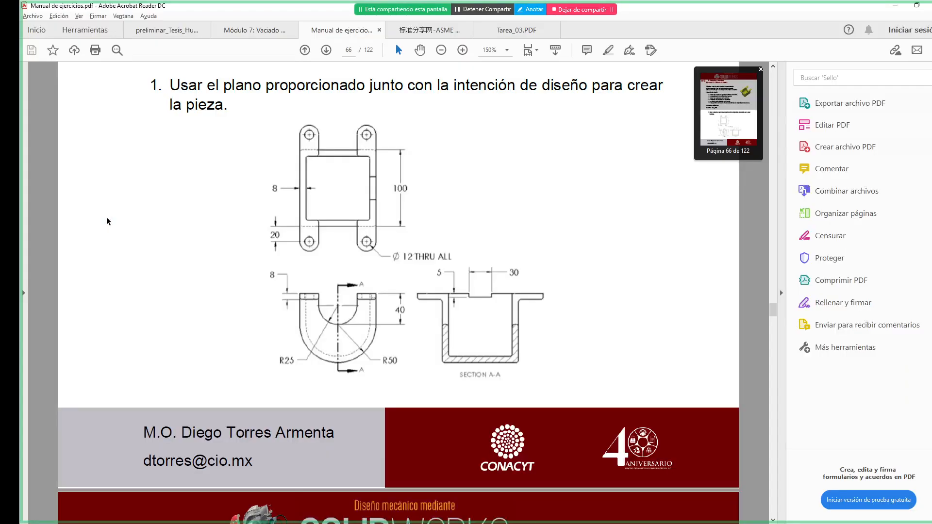
key(alt+Tab)
- Shell the body with the two flat top faces, one inner vertical wall and the concave inner face removed, previewing the result
click(503, 237)
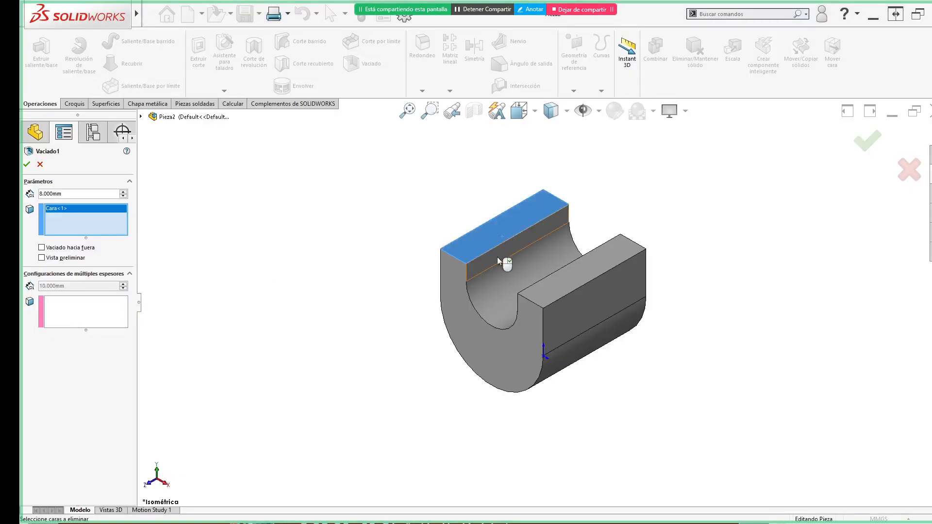
click(497, 257)
click(500, 280)
click(573, 281)
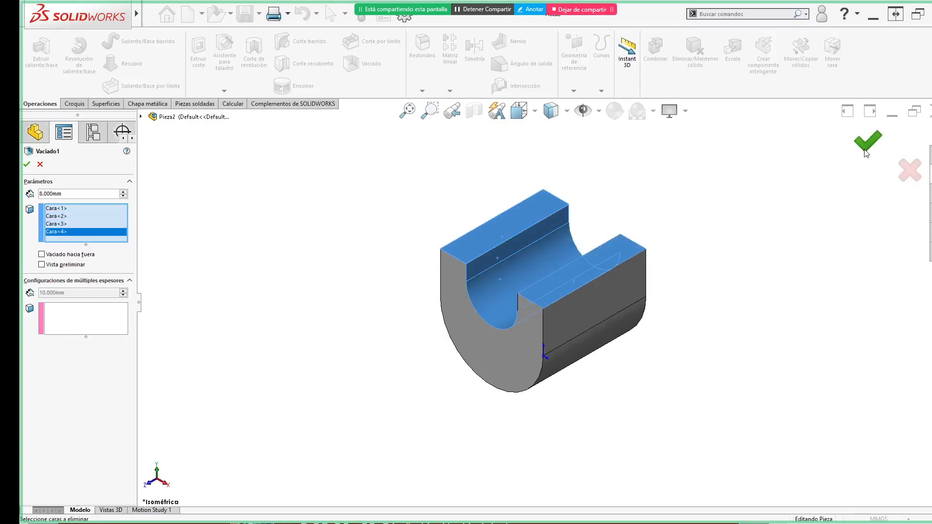
click(43, 265)
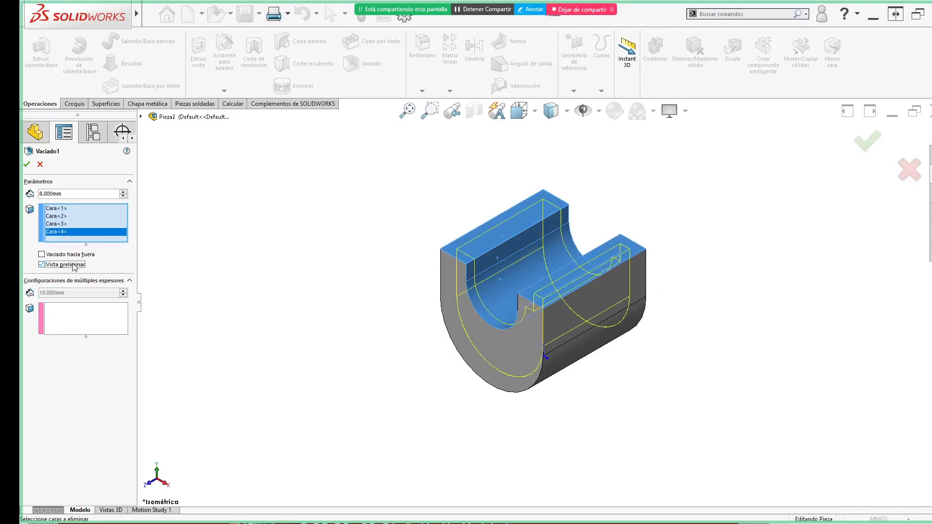
middle_drag(321, 355, 643, 256)
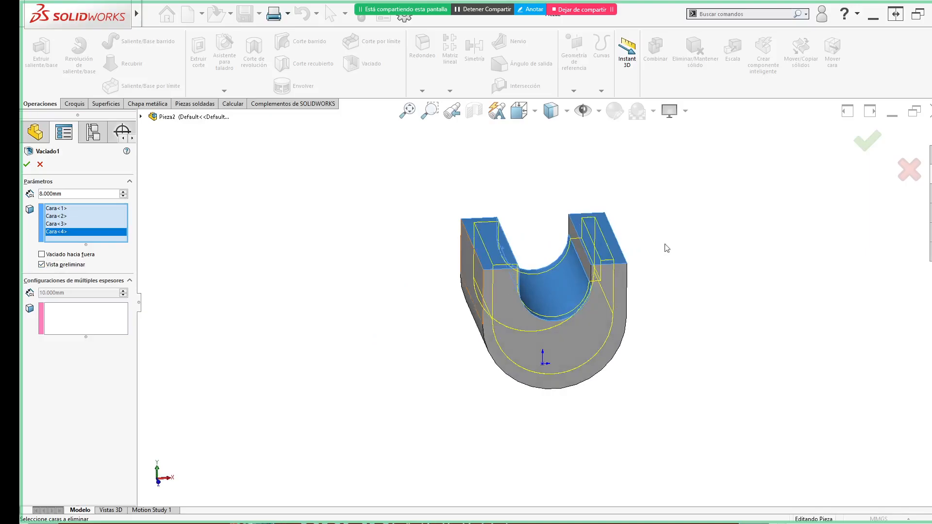
click(868, 141)
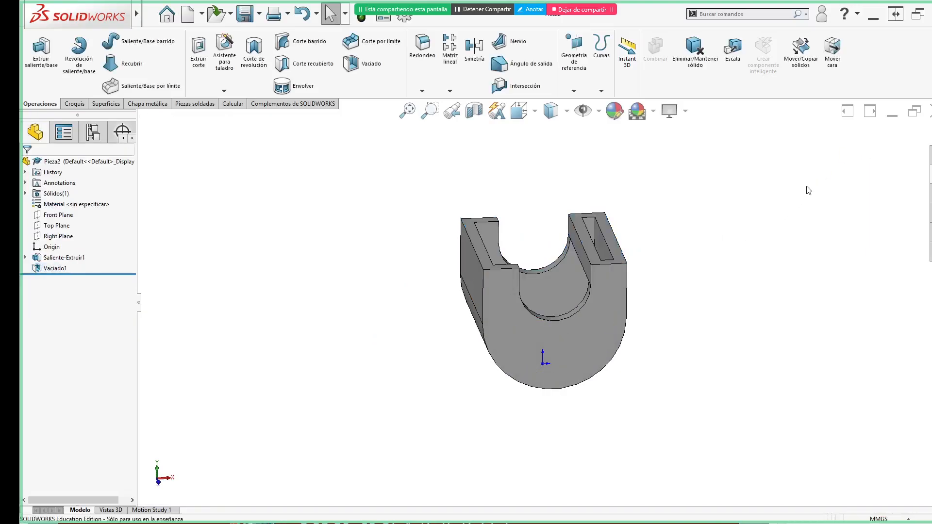
- Edit the shell to also remove the opposite inner vertical wall face, comparing the part with the exercise drawing in Adobe Acrobat Reader
middle_drag(726, 217, 734, 270)
key(alt+Tab)
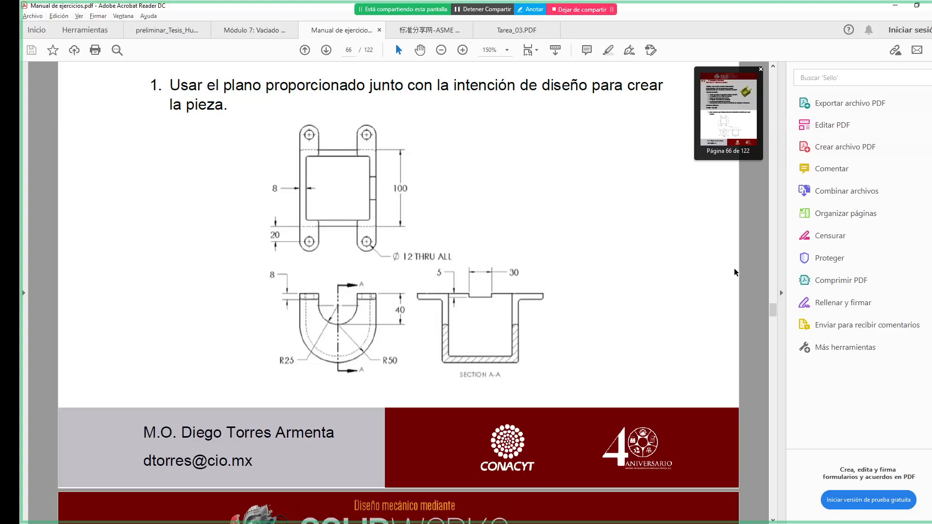
key(alt+Tab)
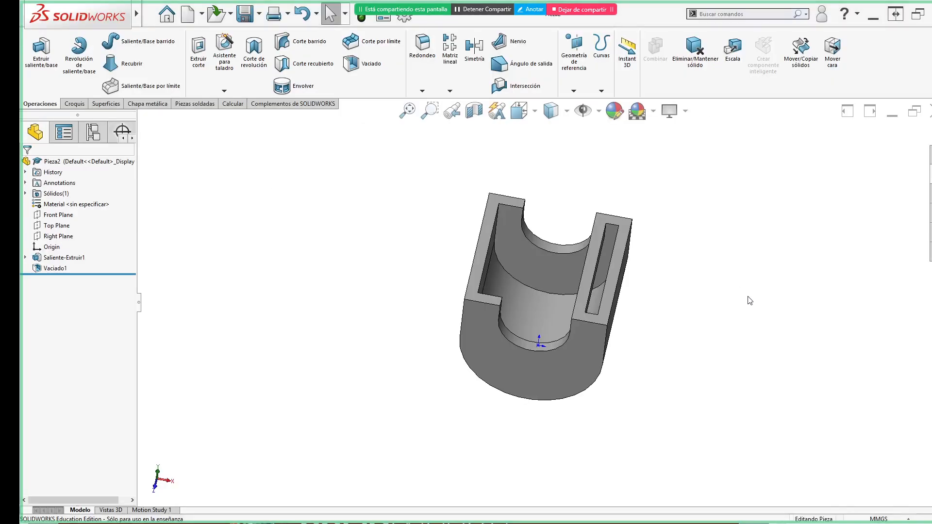
key(ctrl+3)
right_drag(777, 270, 743, 239)
click(55, 268)
click(62, 241)
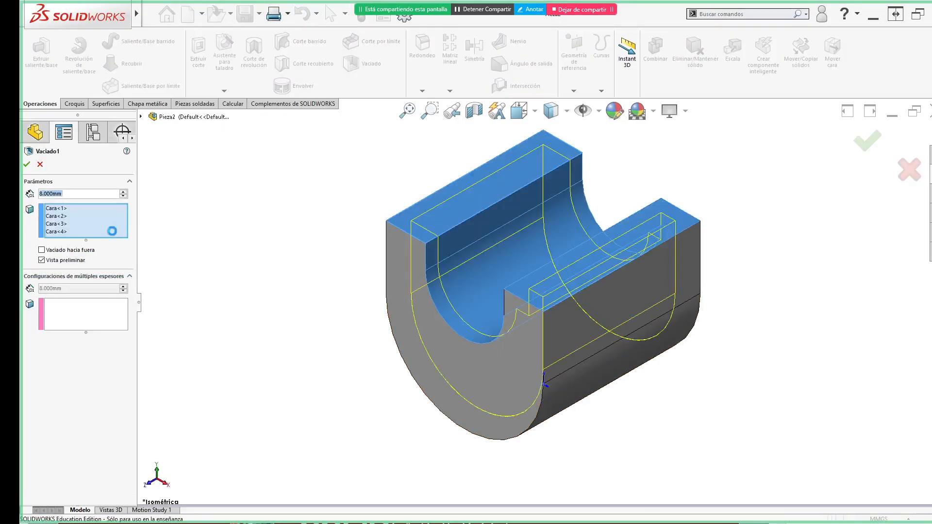
click(113, 232)
mouse_move(626, 247)
middle_down()
mouse_move(555, 206)
mouse_move(640, 247)
middle_up()
click(638, 246)
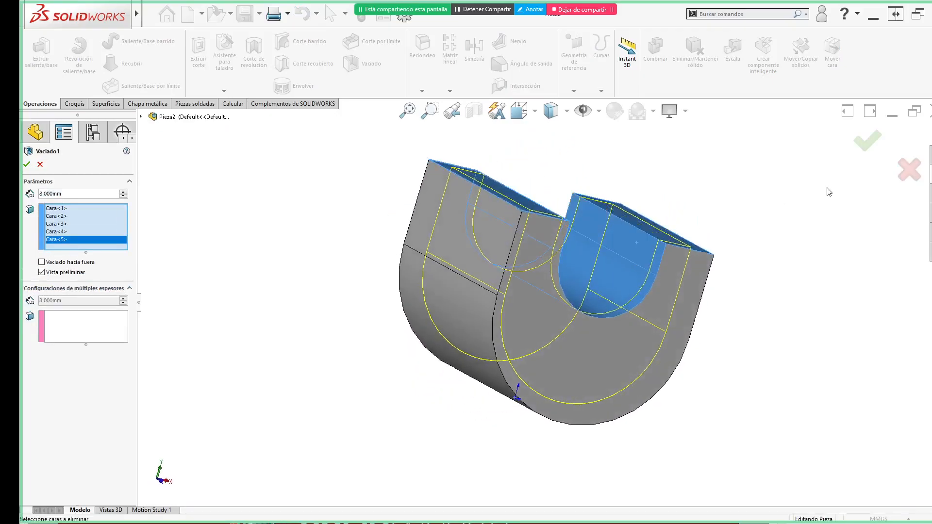
click(872, 147)
- Open a new sketch on a flat top face of the shelled part, consulting the plan view in the exercise drawing
mouse_move(756, 254)
middle_down()
mouse_move(714, 241)
mouse_move(719, 307)
mouse_move(710, 293)
middle_up()
key(alt+Tab)
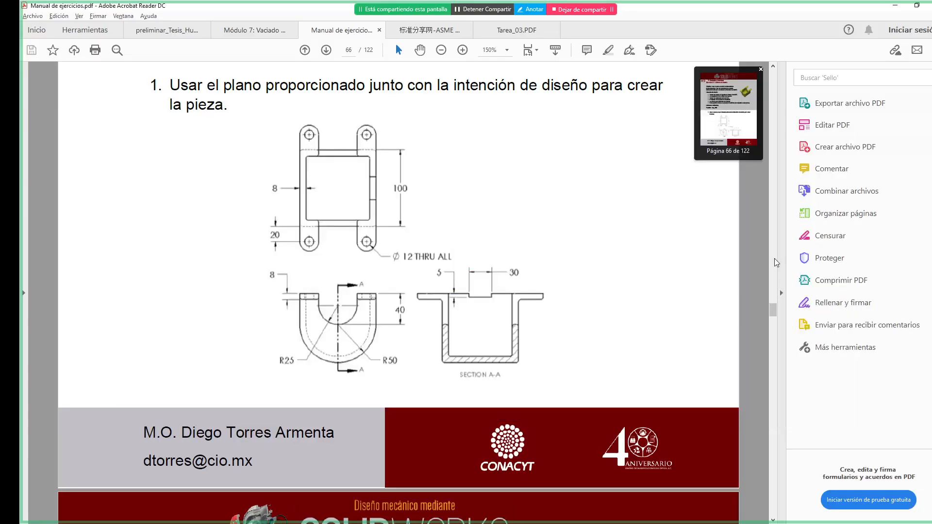
key(alt+Tab)
click(678, 242)
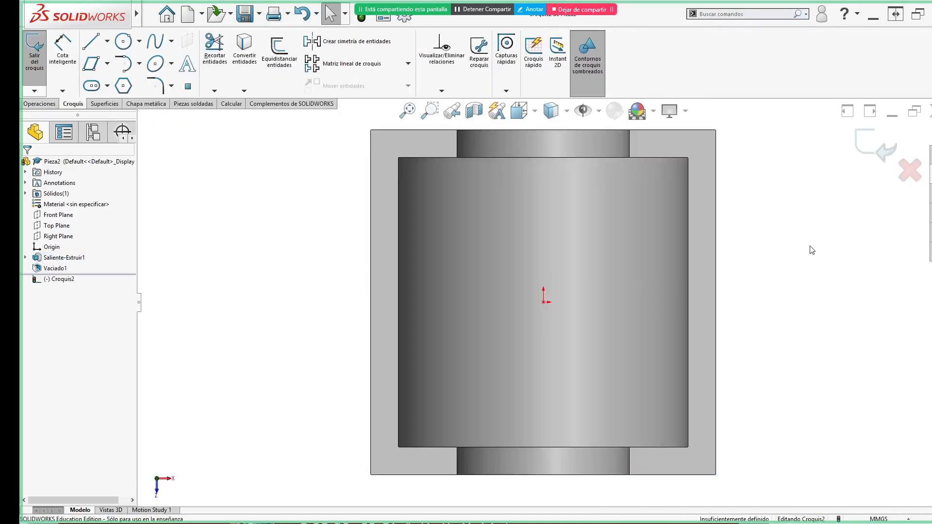
key(alt+Tab)
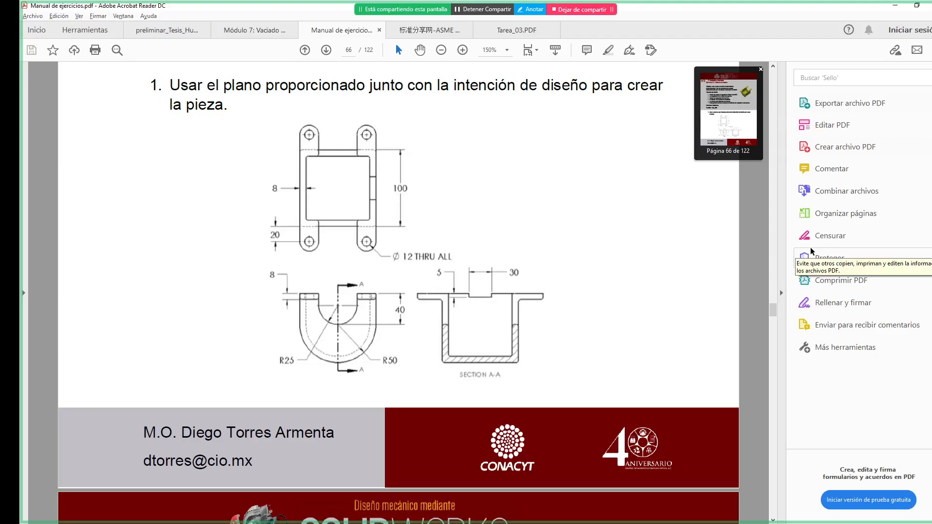
key(alt+Tab)
key(alt+Tab)
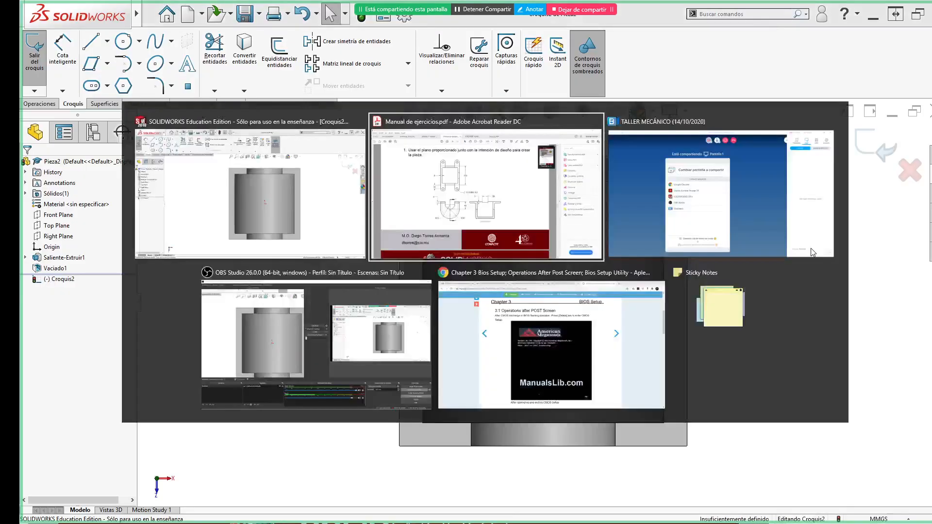
key(alt+Tab)
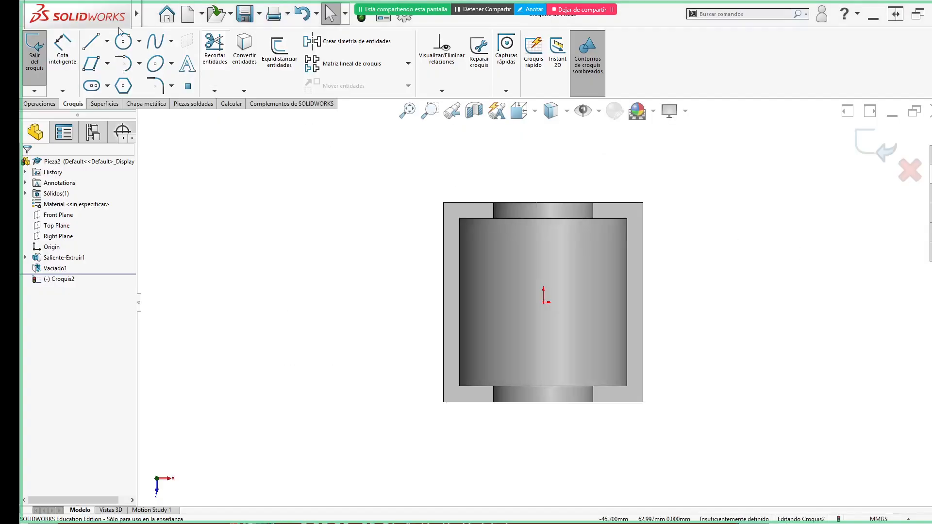
- Sketch a closed round-ended tab outline with sides about 8.9 mm long on the body's end edge, starting at its outer corner, and delete stray geometry
click(86, 45)
key(alt+Tab)
key(alt+Tab)
click(444, 202)
click(444, 184)
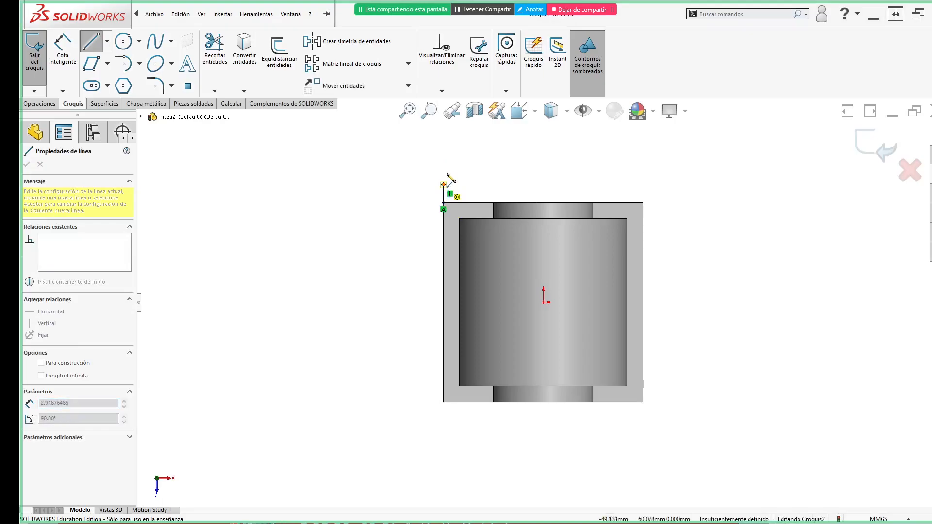
click(470, 185)
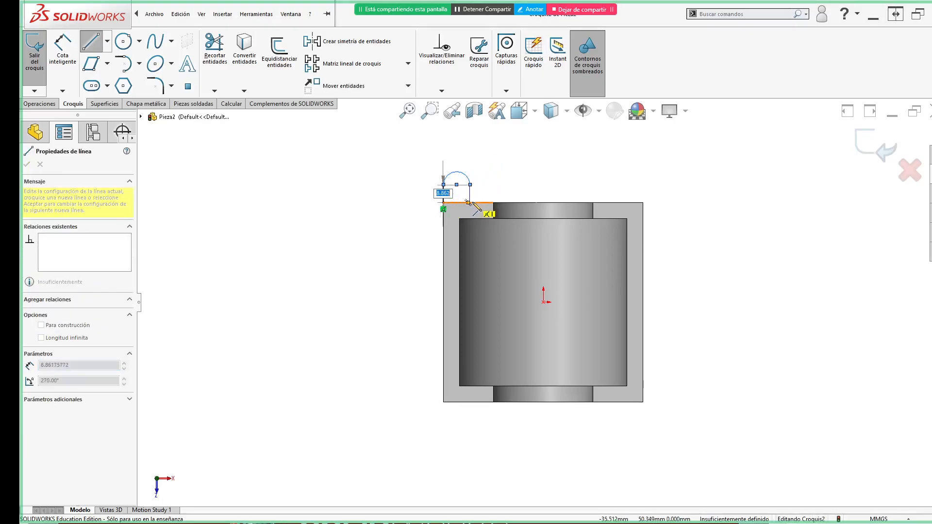
click(469, 202)
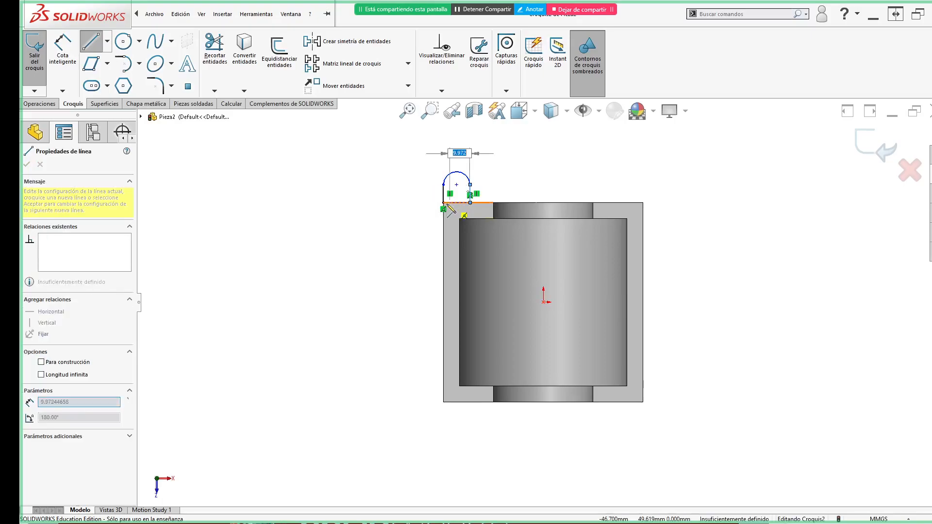
click(690, 235)
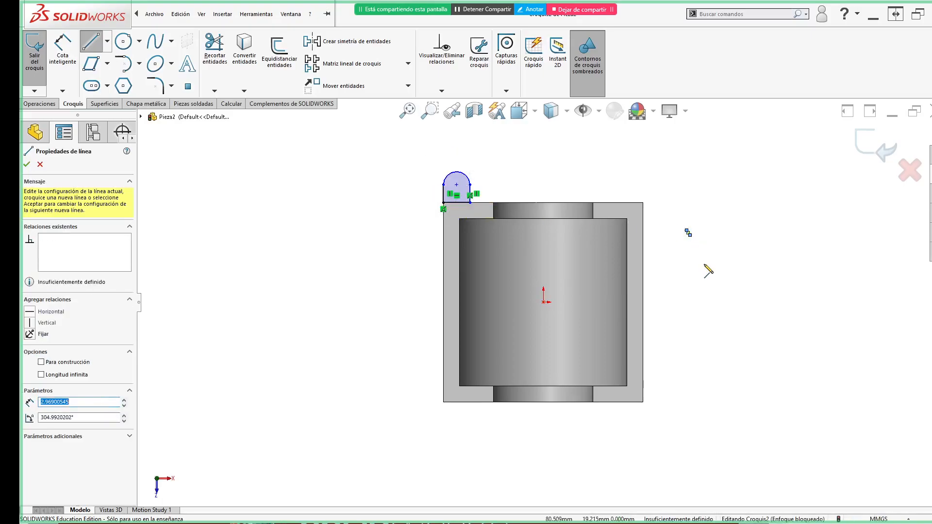
key(Escape)
drag(666, 210, 729, 262)
key(Delete)
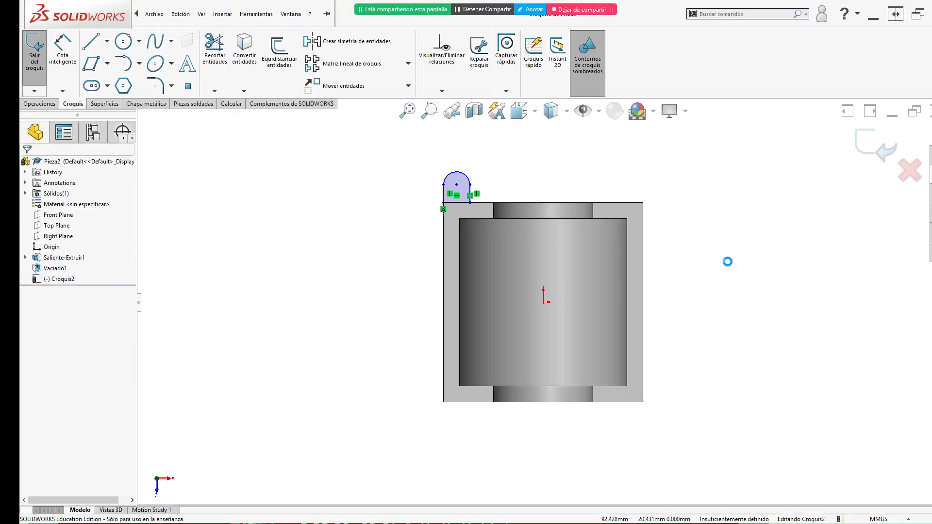
- Dimension the distance from the tab's arc centre to the body's end edge as 20 mm, per the exercise drawing
key(alt+Tab)
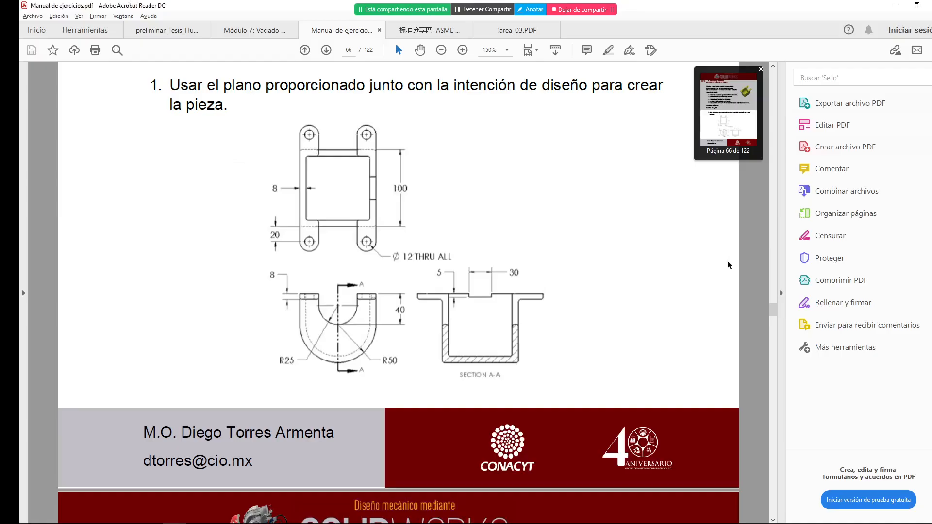
key(alt+Tab)
right_drag(751, 290, 756, 210)
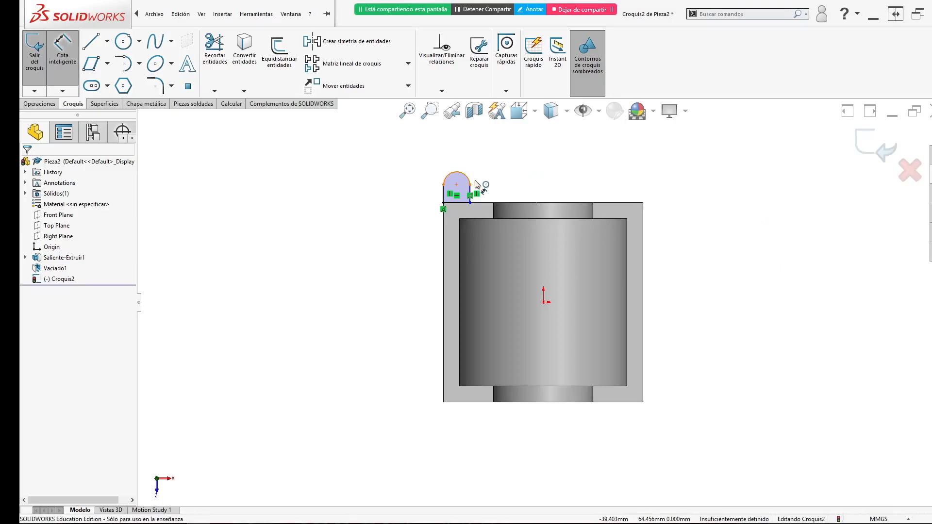
click(469, 182)
click(485, 204)
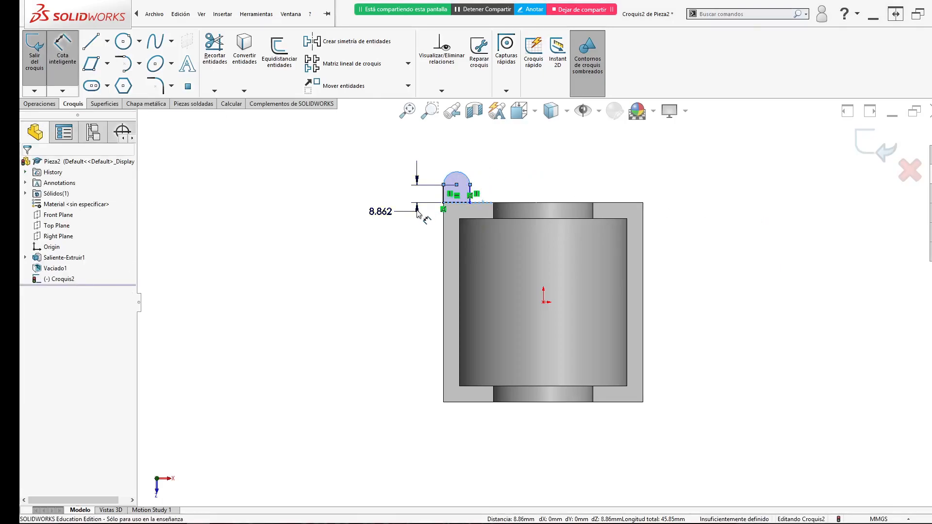
click(418, 213)
text(20)
key(Return)
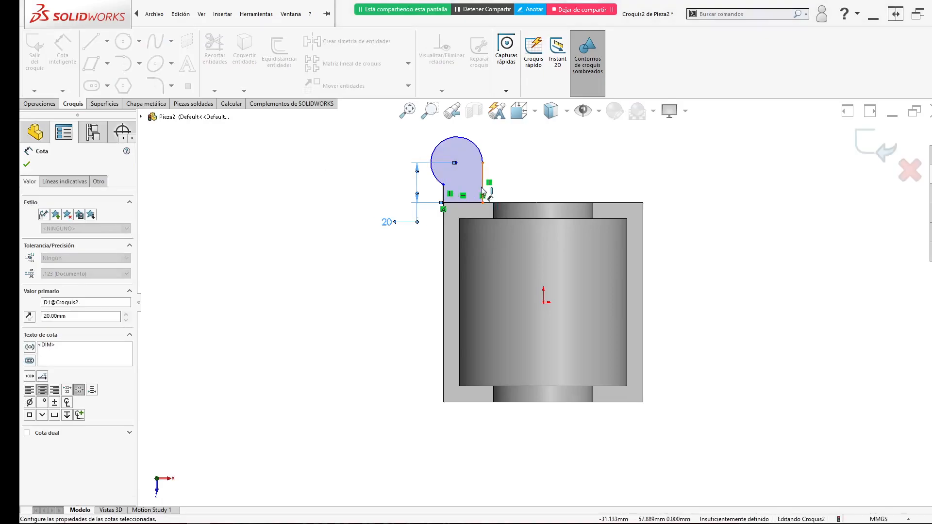
key(Escape)
- Make the tab's arc tangent to both of its vertical side lines
click(444, 184)
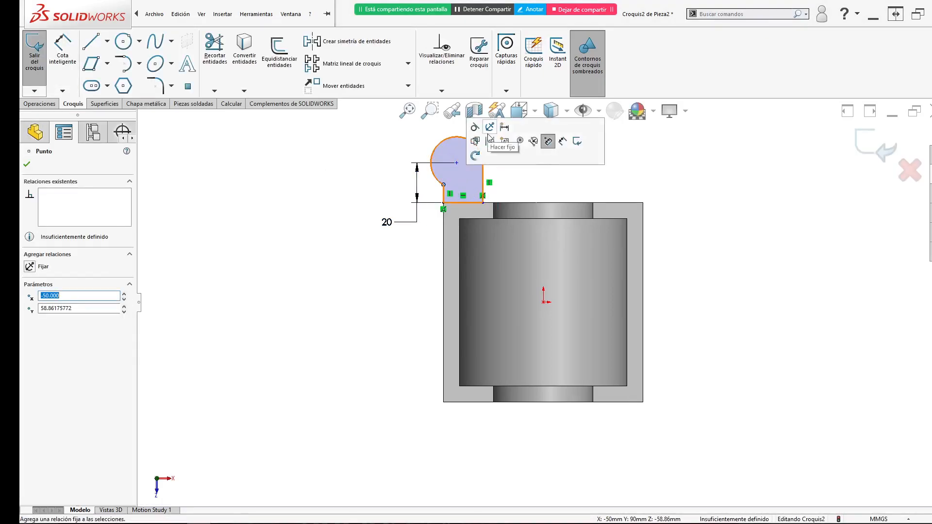
click(475, 128)
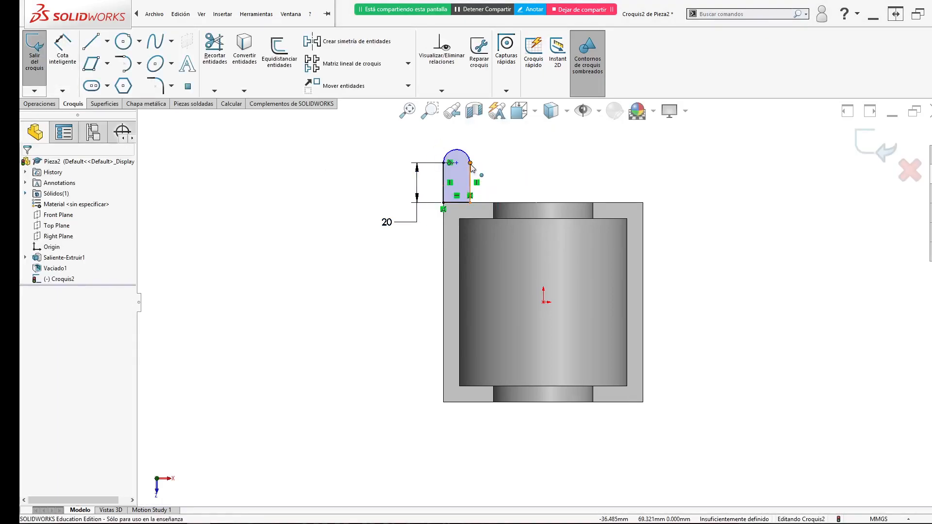
click(687, 225)
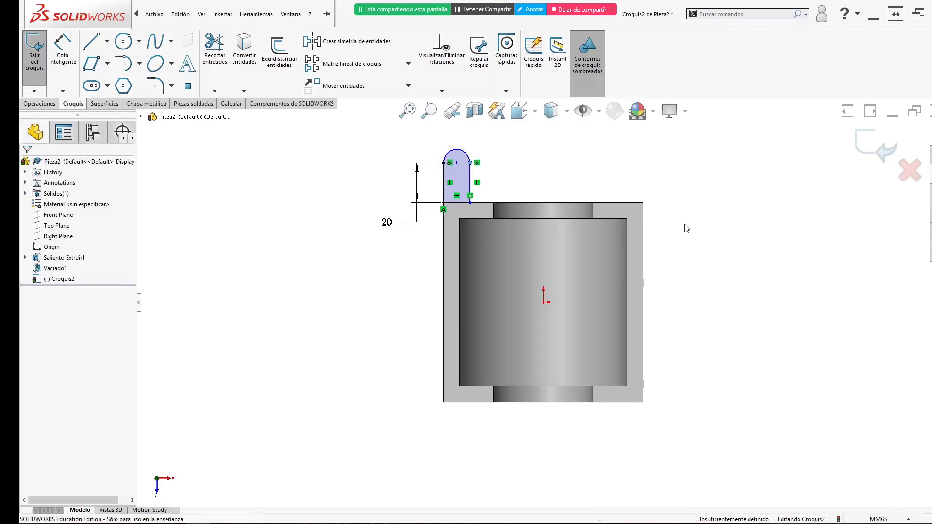
- Attach the tab's free base corner to the inner corner of the wall's top face, checking the tab width against the drawing
key(alt+Tab)
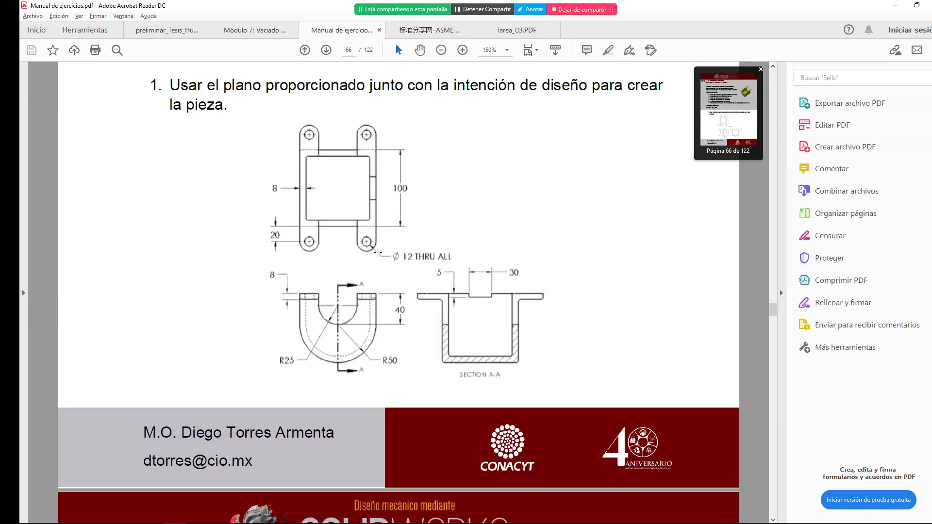
key(alt+Tab)
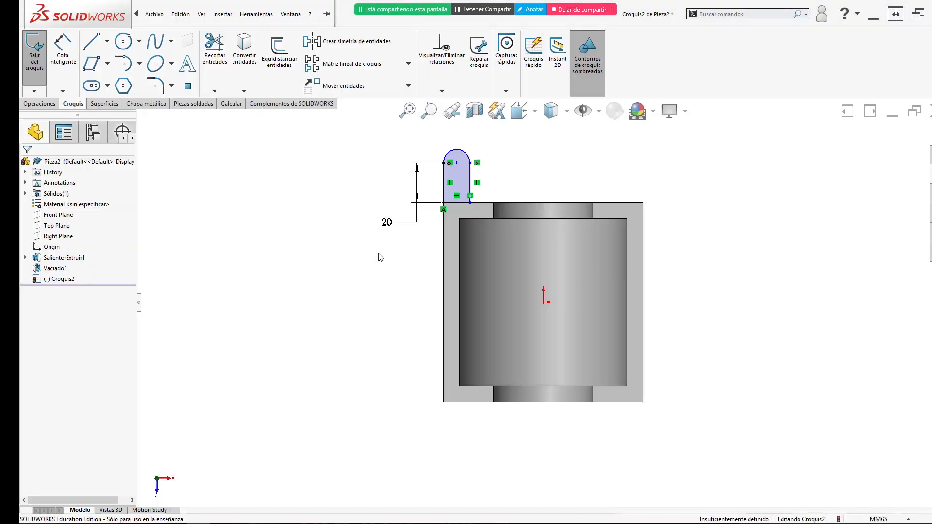
drag(481, 205, 493, 203)
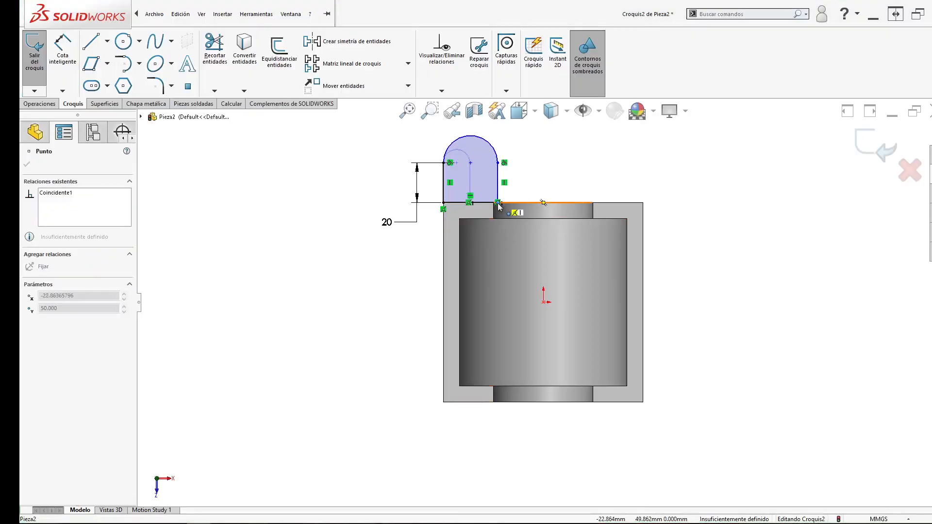
click(716, 267)
key(alt+Tab)
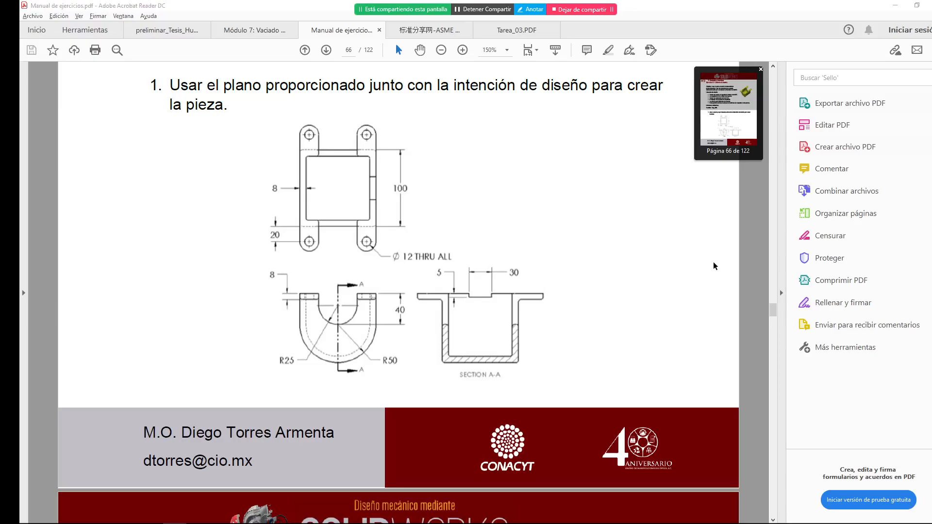
key(alt+Tab)
right_drag(686, 174, 559, 192)
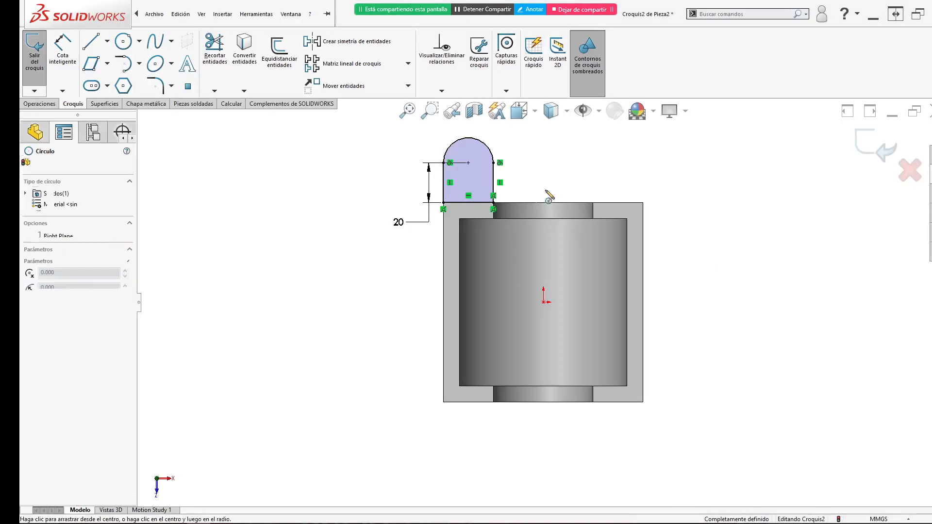
key(Escape)
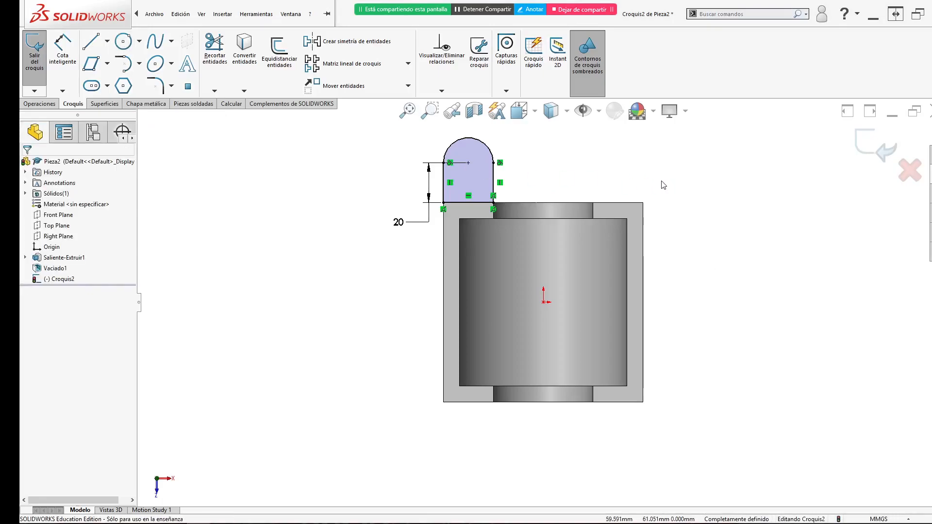
- Draw a vertical construction line through the origin between the midpoints of the body's two opposite end edges
scroll(662, 182, up, 1)
click(107, 41)
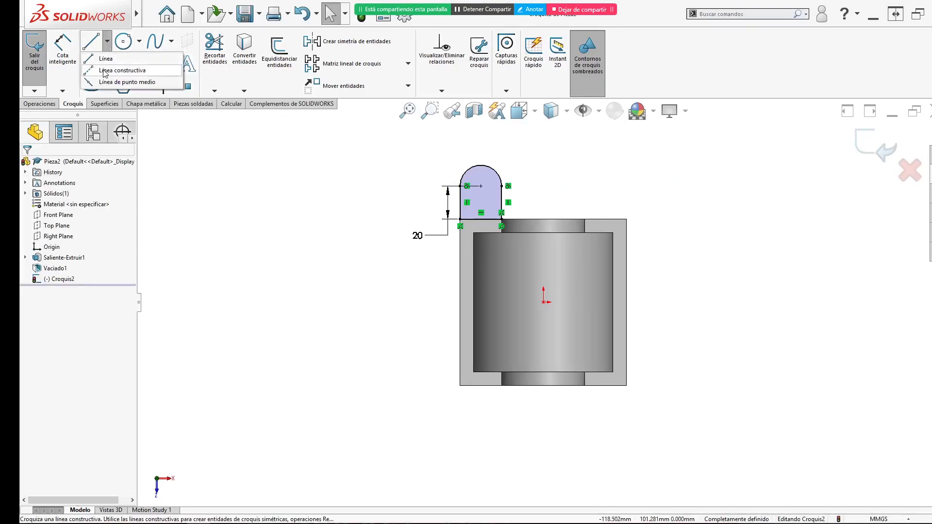
click(121, 66)
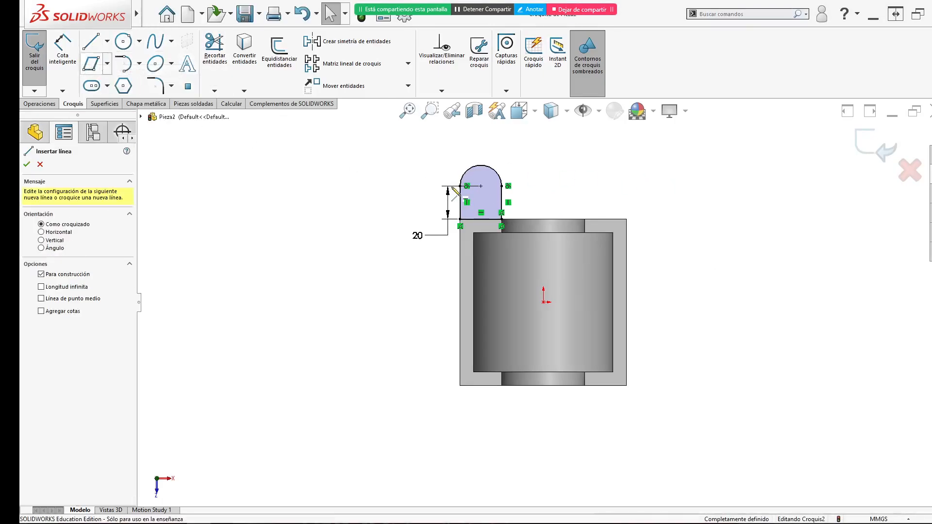
click(544, 219)
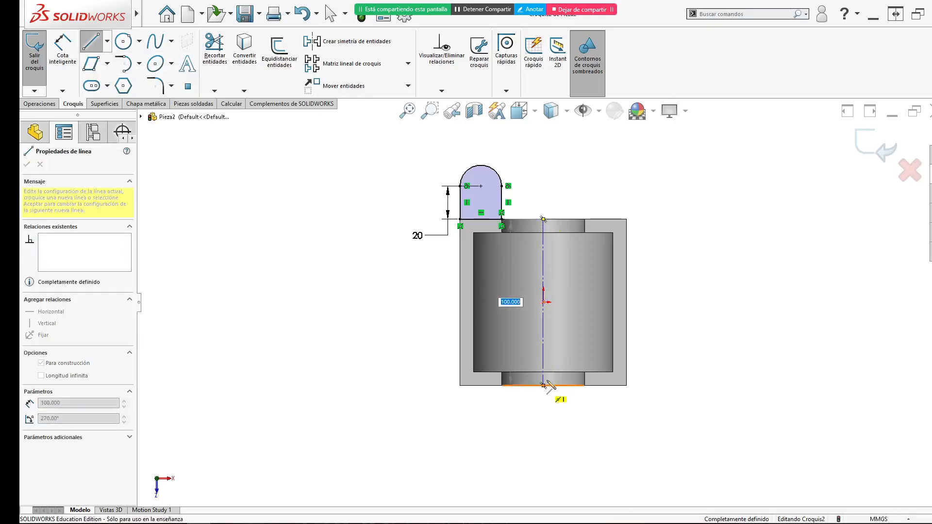
click(544, 386)
key(Escape)
- Mirror the tab's three lines and arc about the vertical construction line, keeping the original
drag(365, 122, 528, 246)
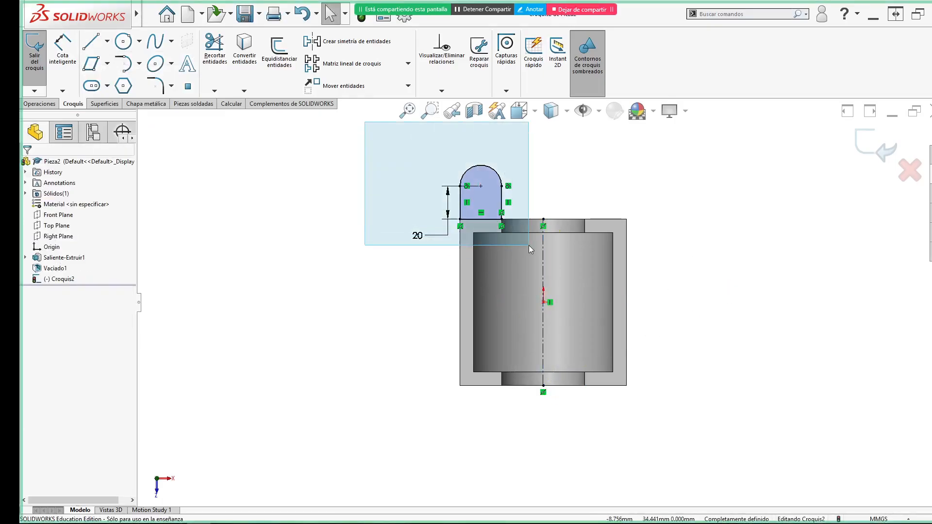
click(349, 41)
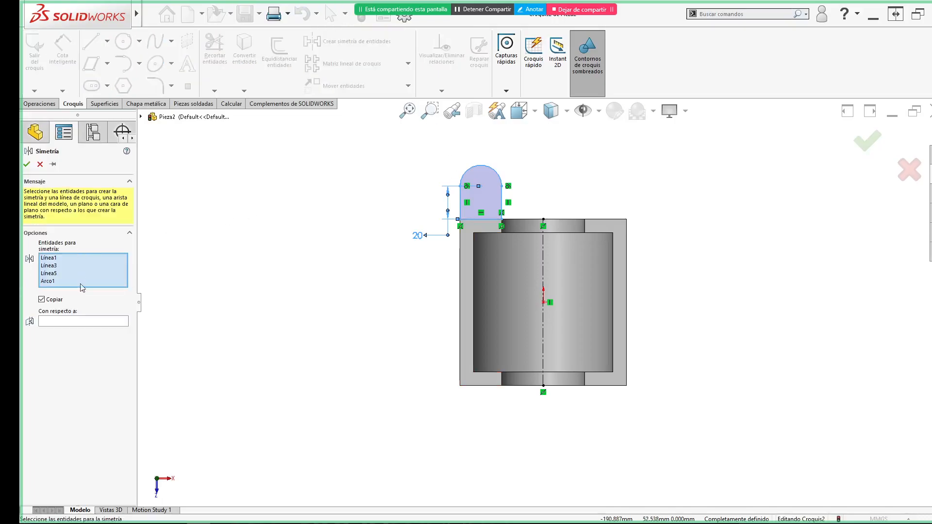
click(117, 322)
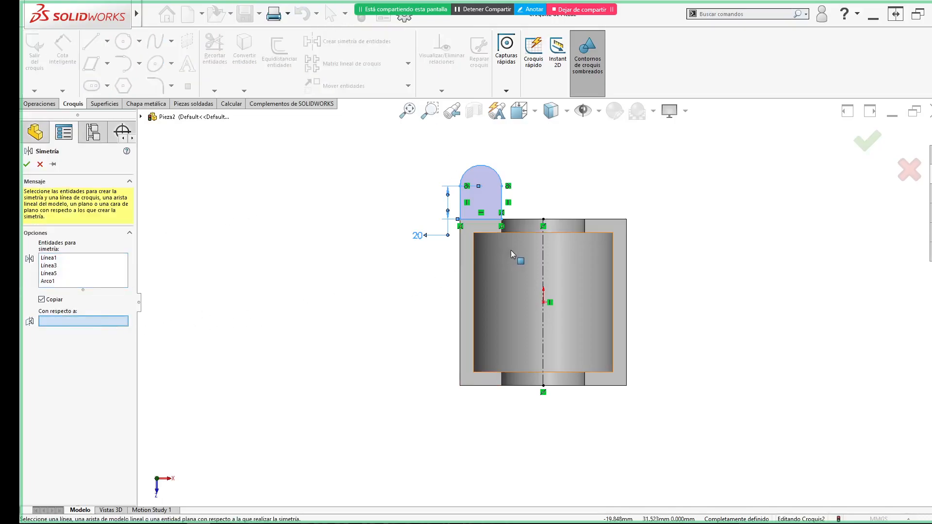
click(545, 247)
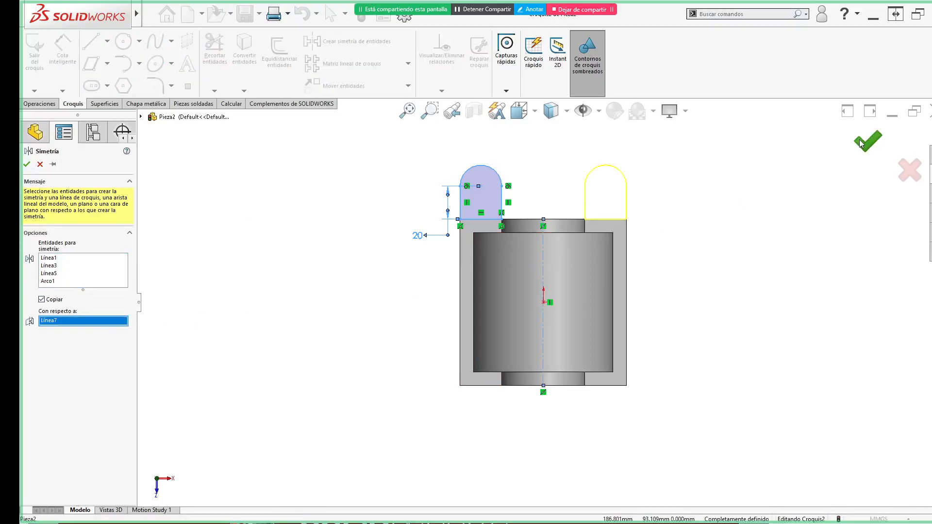
click(861, 142)
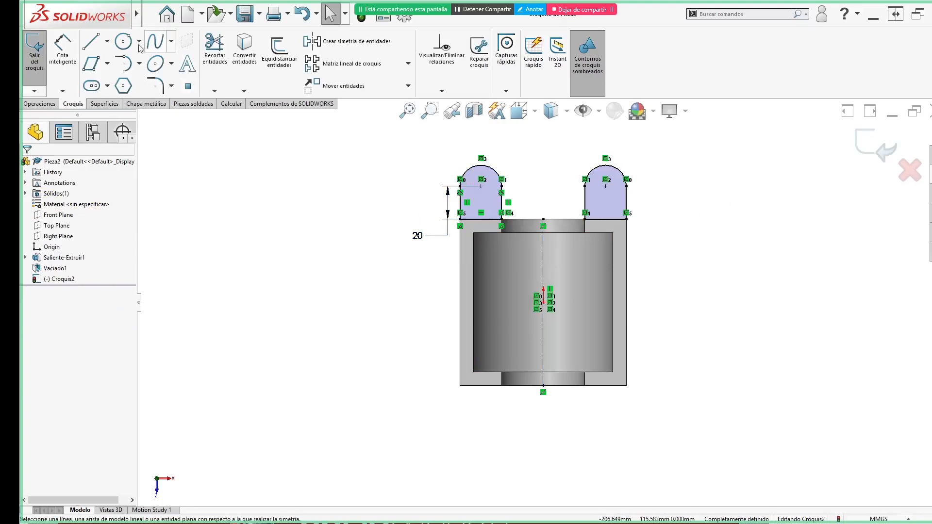
- Draw a horizontal construction line between the midpoints of the body's two side edges and close the sketch
click(107, 41)
click(136, 65)
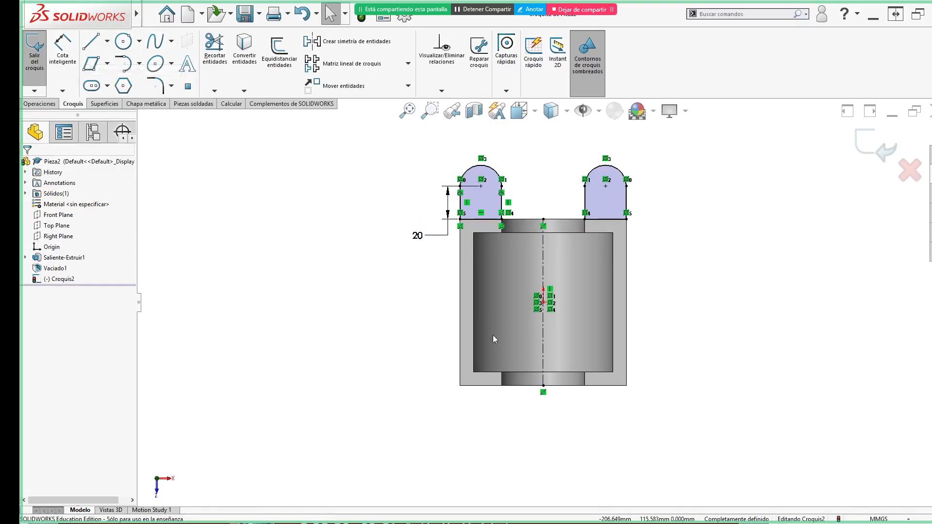
click(461, 303)
click(627, 302)
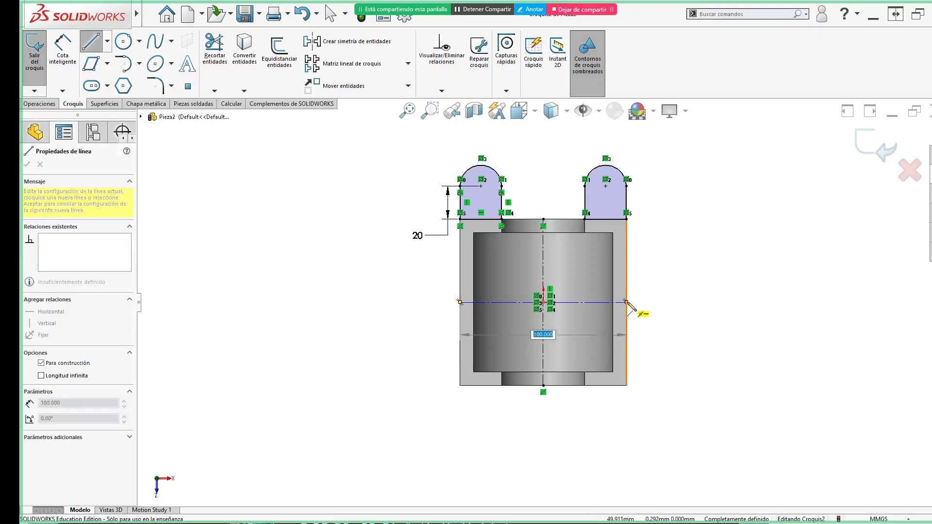
key(Escape)
click(875, 156)
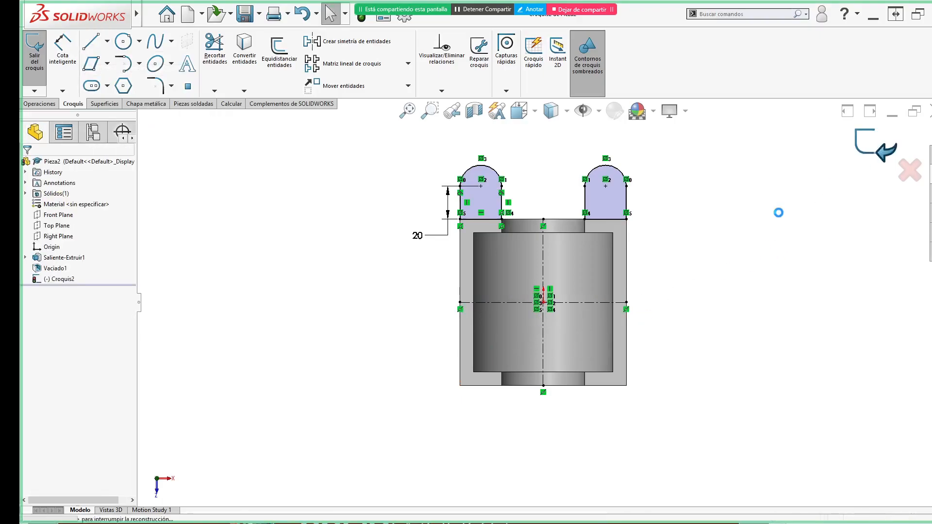
- Reopen the tab sketch, mirror both tabs about the horizontal construction line with the copy kept, and close the sketch
click(55, 279)
click(63, 256)
drag(436, 142, 773, 246)
click(352, 46)
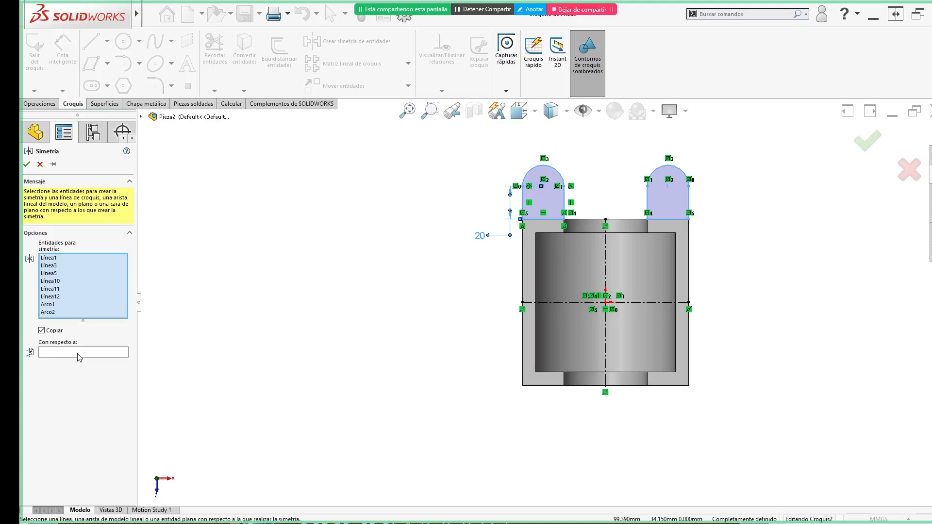
click(77, 355)
click(634, 302)
click(856, 149)
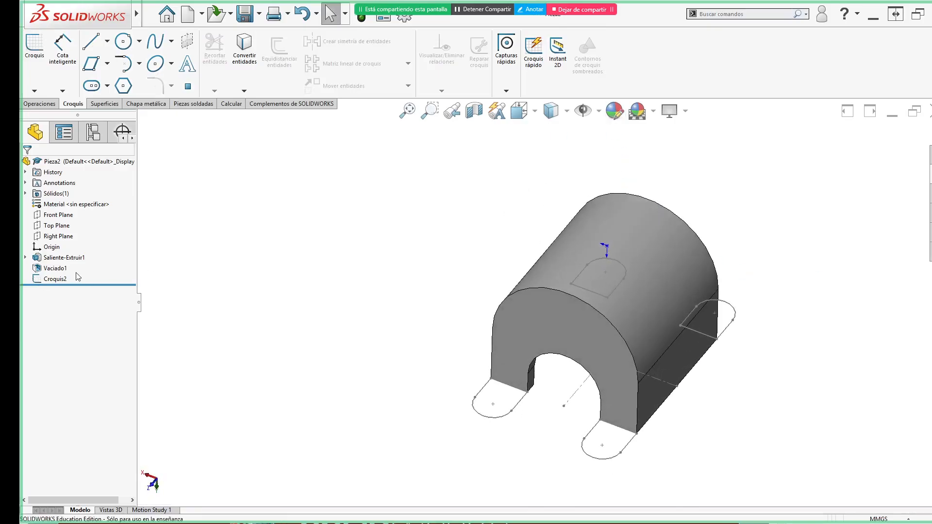
- Extrude the four-tab sketch 8 mm in the reversed direction
click(55, 279)
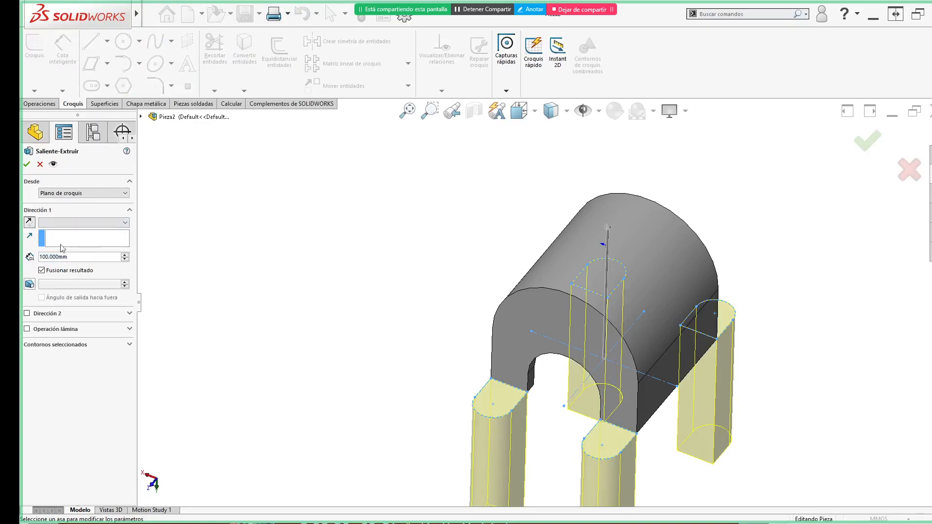
click(29, 222)
text(8)
key(Return)
key(Return)
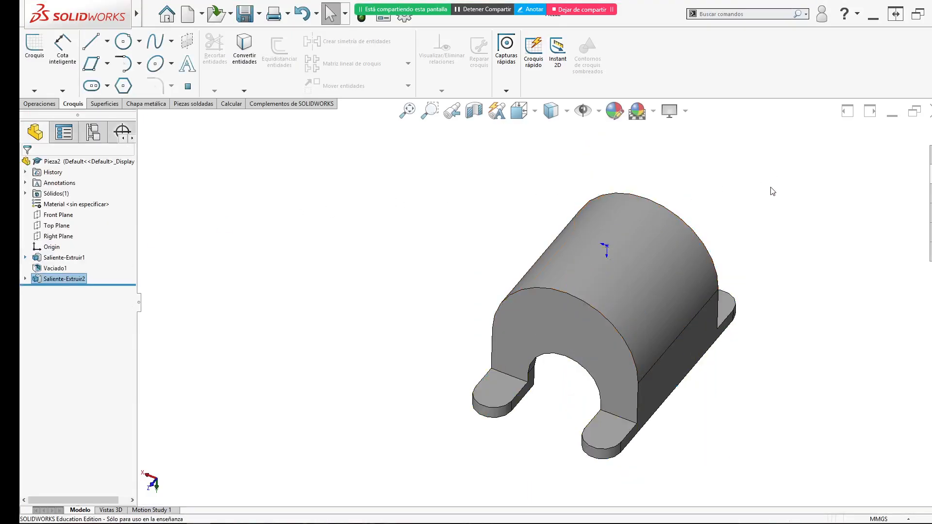
click(771, 188)
- Compare the isometric model with the exercise drawing in the PDF reader, examining the notch in the side wall's top edge
middle_drag(723, 378, 539, 287)
key(alt+Tab)
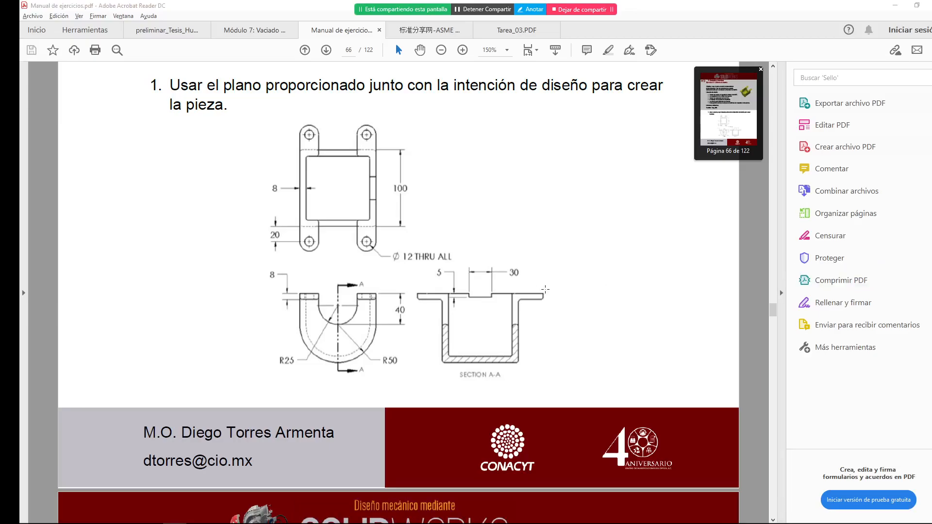
key(alt+Tab)
key(alt+Tab)
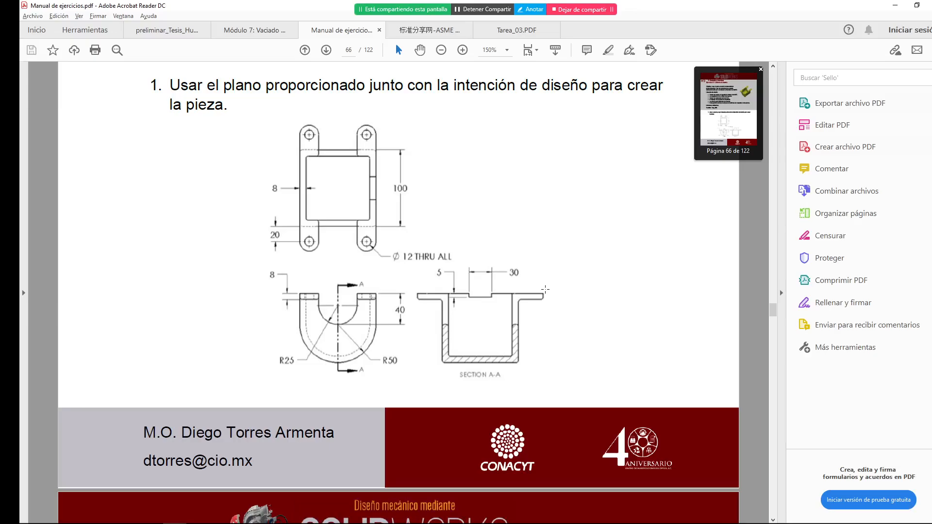
key(alt+Tab)
key(ctrl+7)
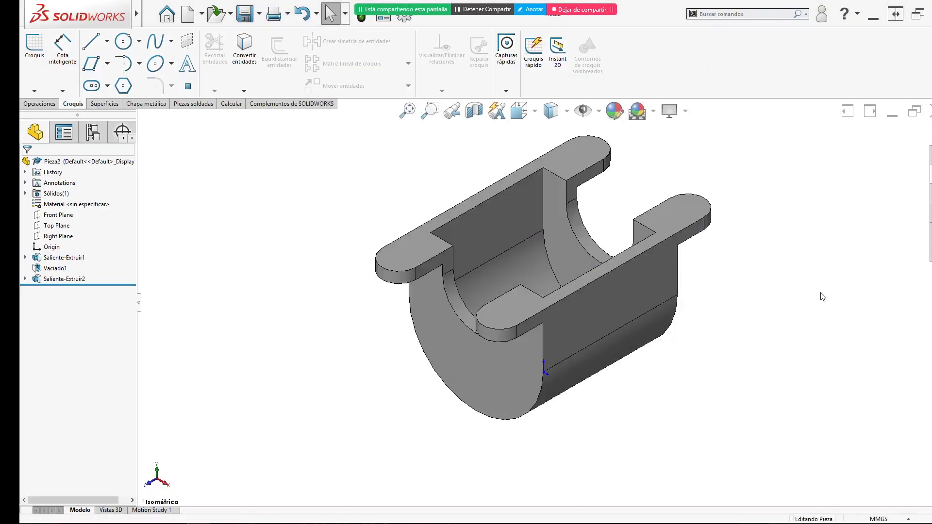
key(alt+Tab)
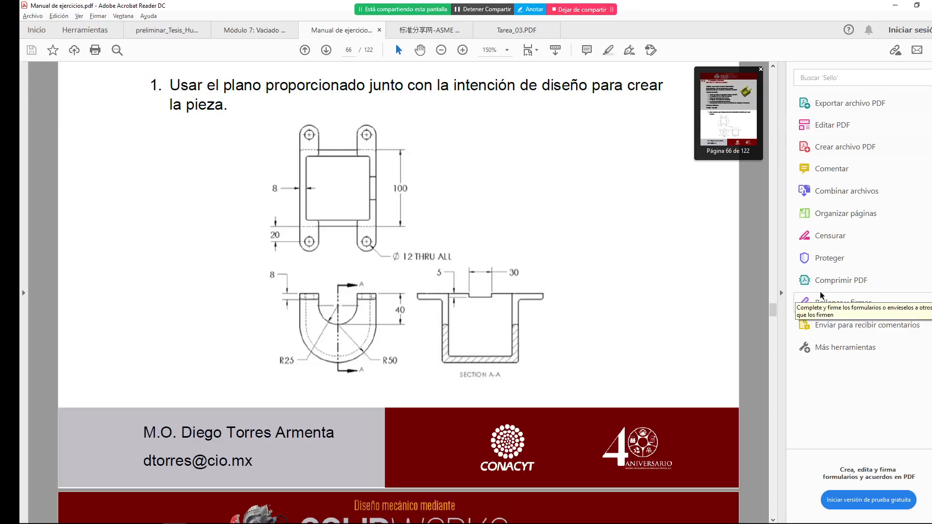
key(alt+Tab)
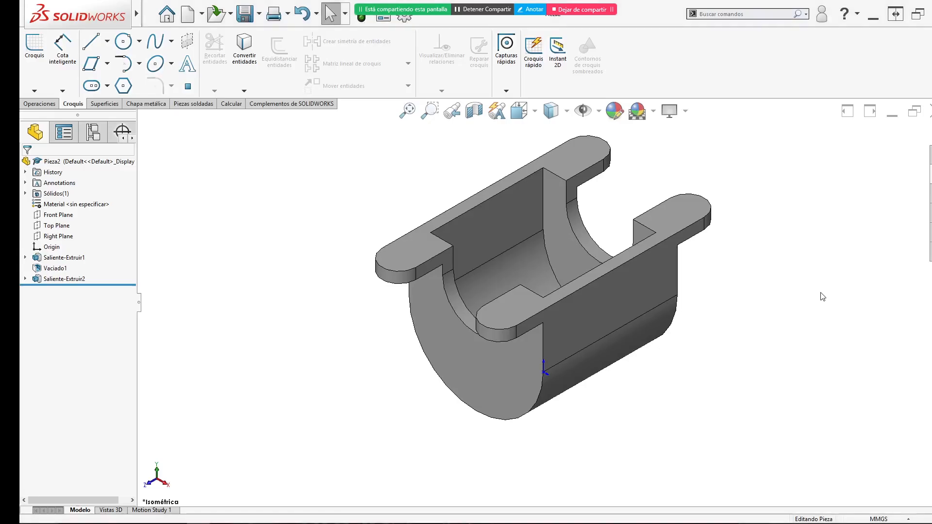
- Sketch a corner rectangle about 6 mm high on the body's flat outer side face, just below its top edge
click(608, 299)
click(657, 253)
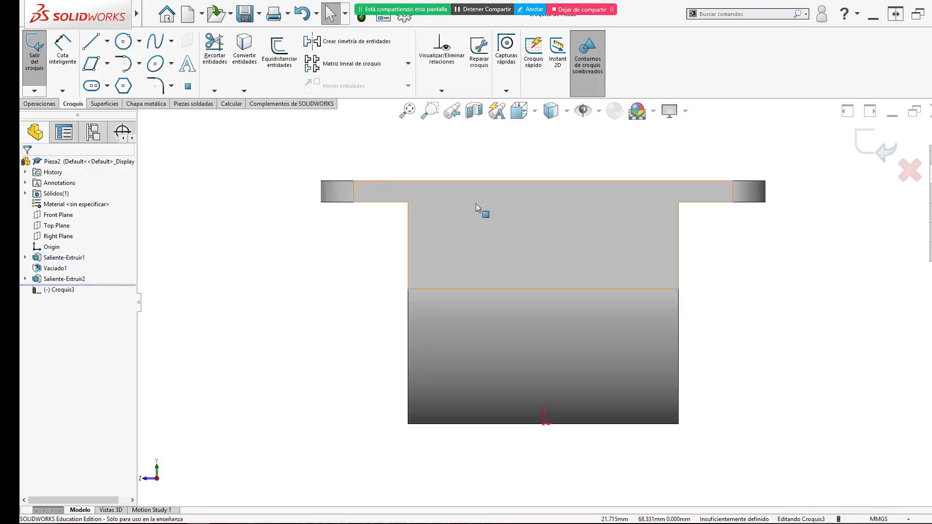
click(107, 64)
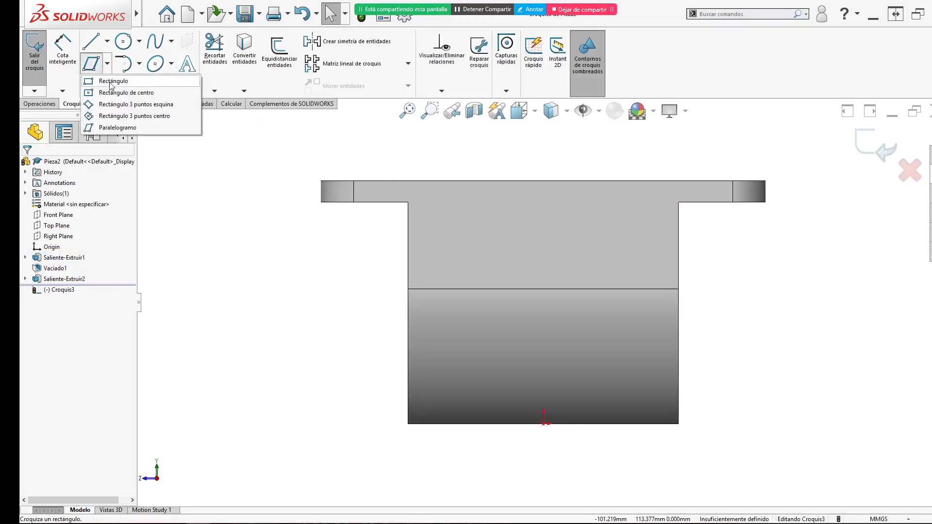
click(111, 82)
drag(506, 194, 556, 209)
key(Escape)
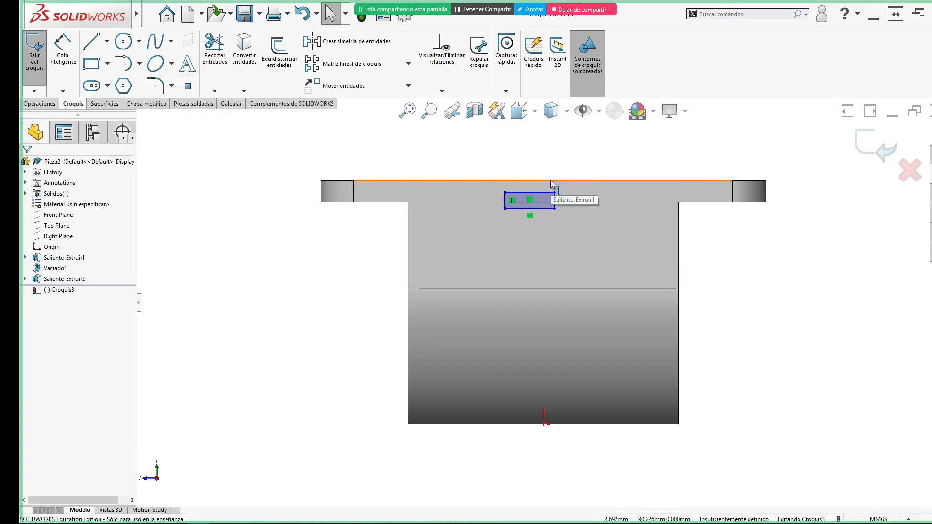
- Centre the rectangle's upper line on the midpoint of the side face's top edge with a midpoint relation
click(543, 182)
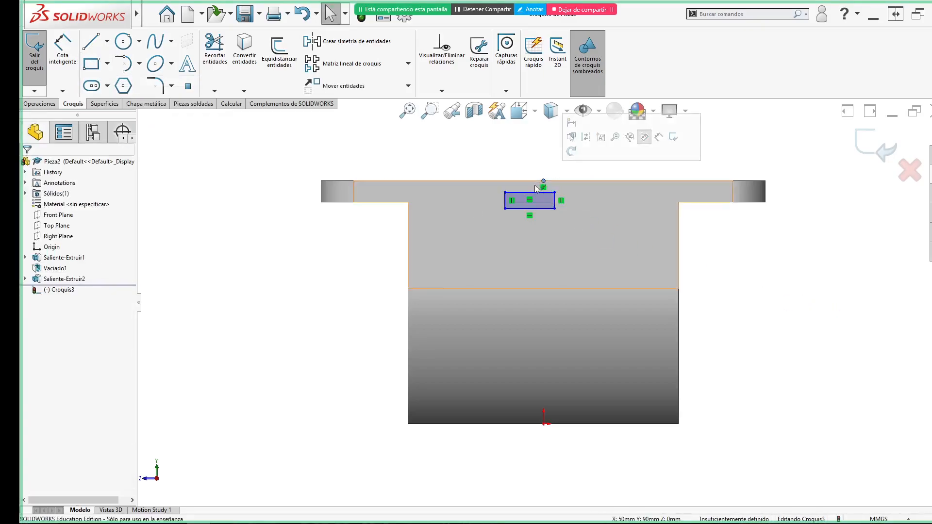
ctrl+click(532, 193)
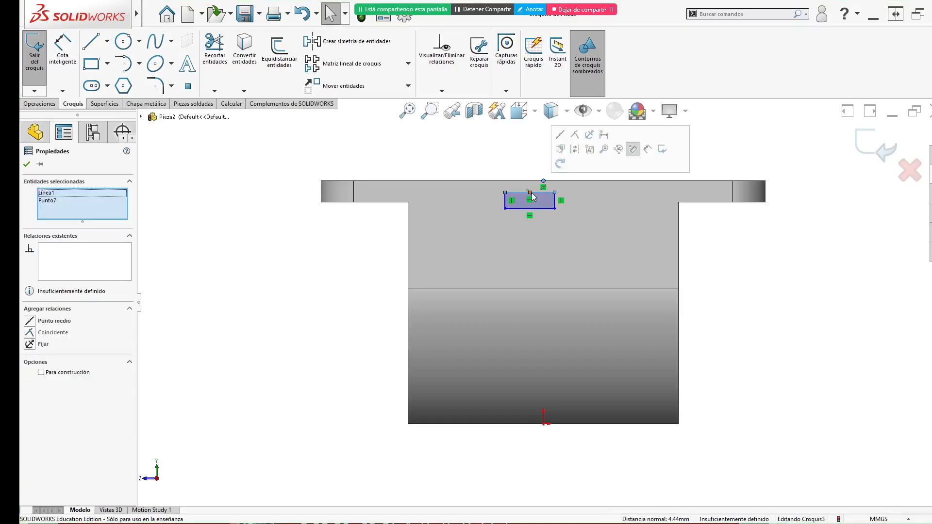
click(758, 313)
- Dimension the rectangle 30 mm wide and 5 mm high as in the exercise drawing, and close the sketch
key(alt+Tab)
key(alt+Tab)
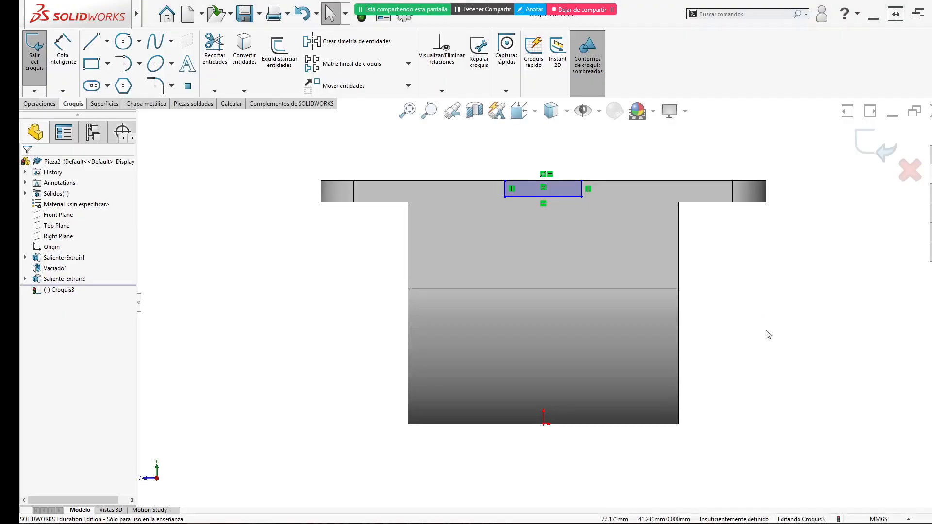
click(560, 197)
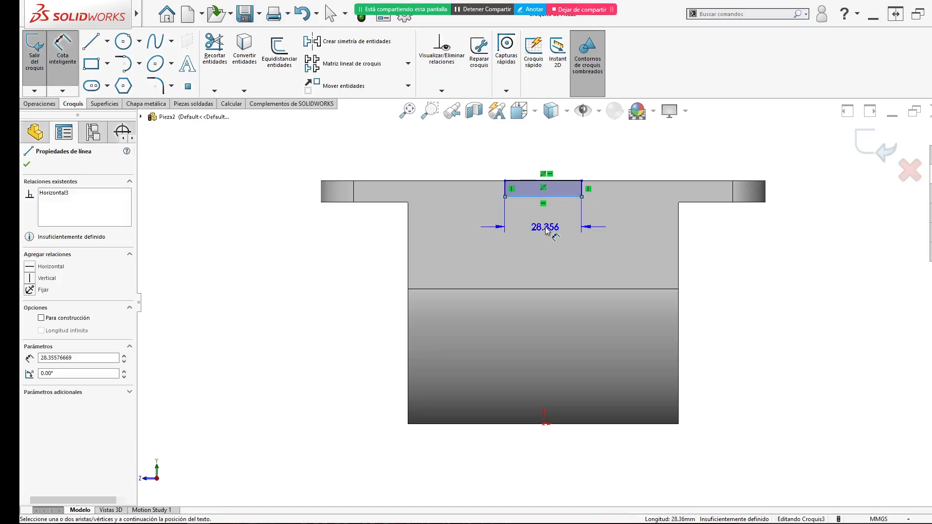
click(546, 227)
text(30)
key(Return)
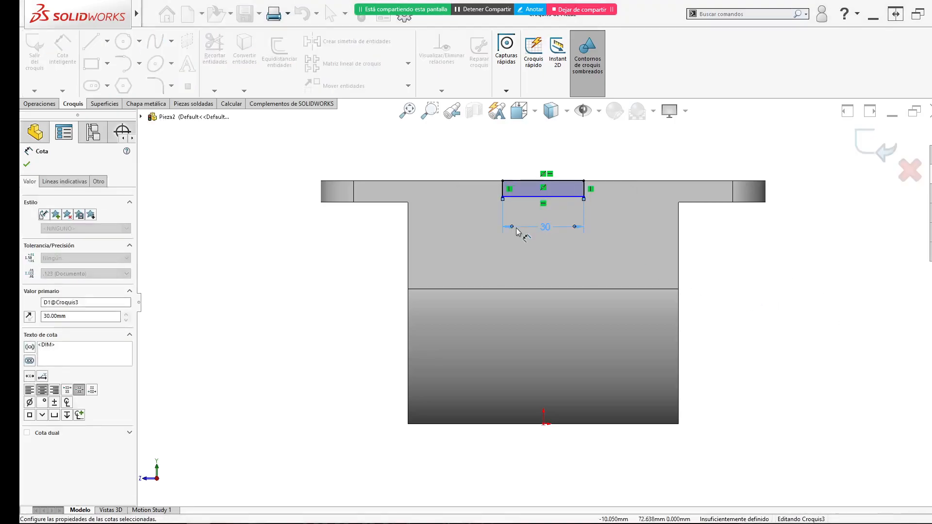
click(502, 189)
click(471, 212)
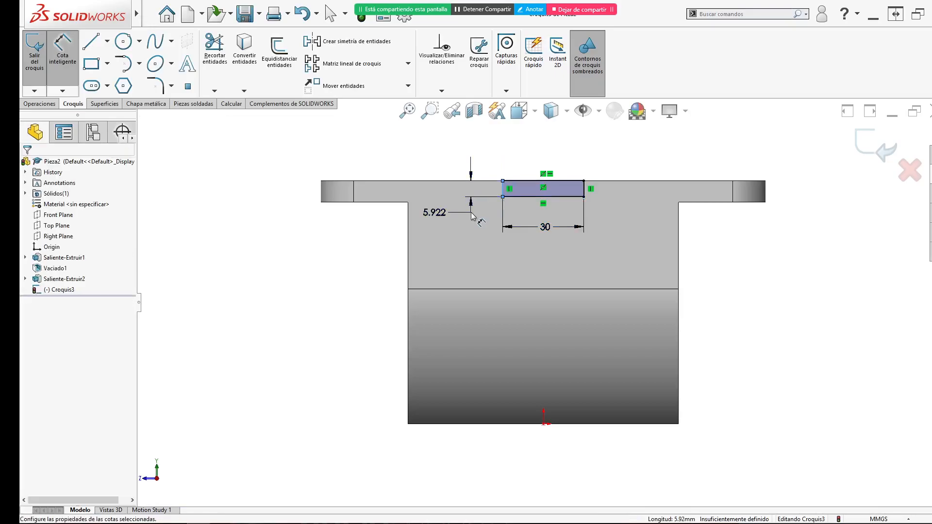
key(Return)
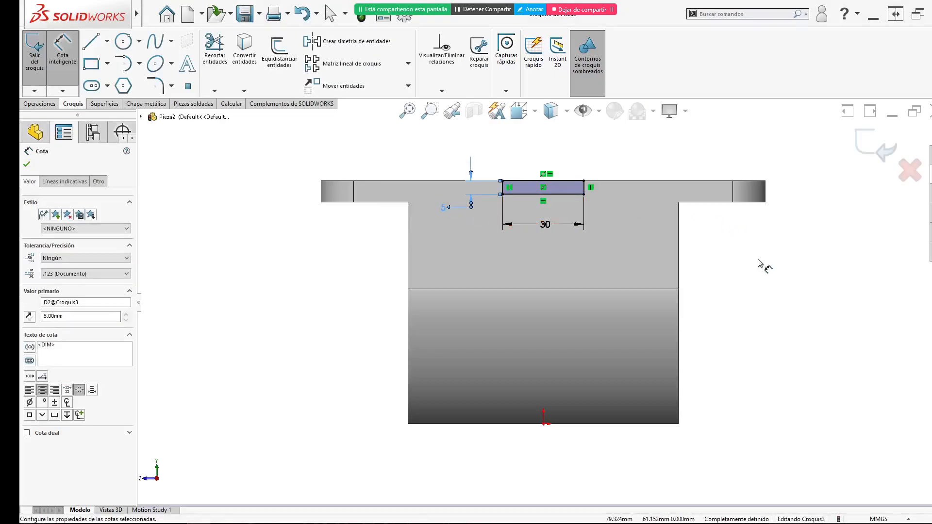
key(Escape)
click(872, 145)
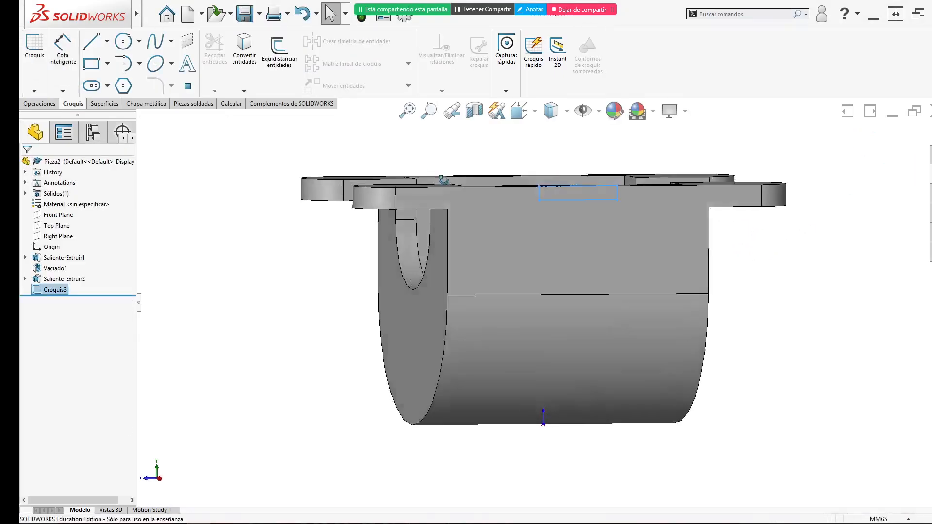
- Cut the rectangle through the side wall with an extruded cut using the end condition Hasta el siguiente
key(s)
click(652, 301)
click(96, 223)
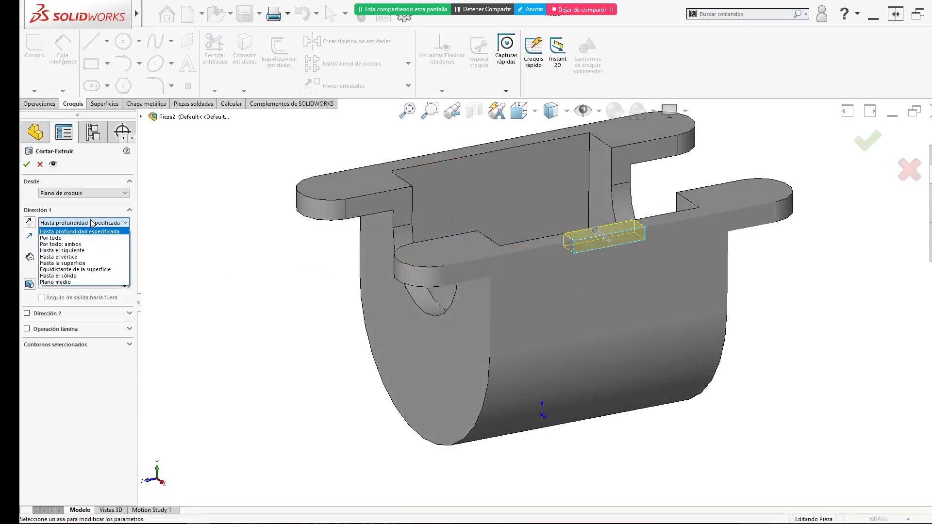
click(88, 251)
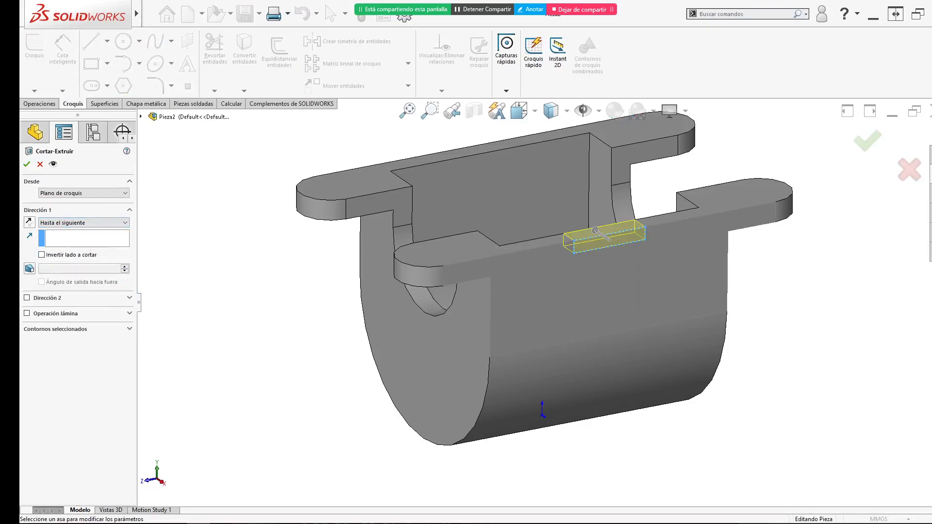
click(867, 141)
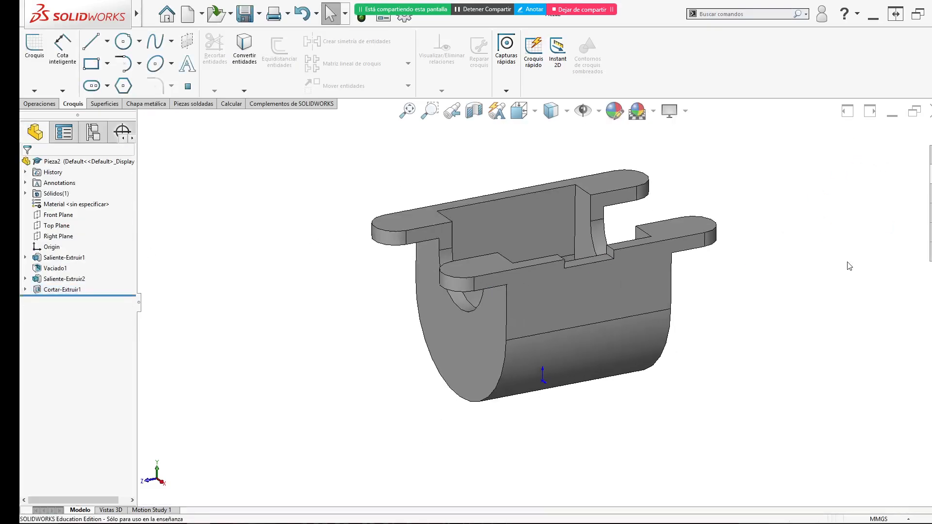
- Start the Hole Wizard on a tab's underside, choosing a plain hole, standard Ansi Metric and type Tamaños de perforadores
middle_drag(686, 398, 675, 129)
click(456, 208)
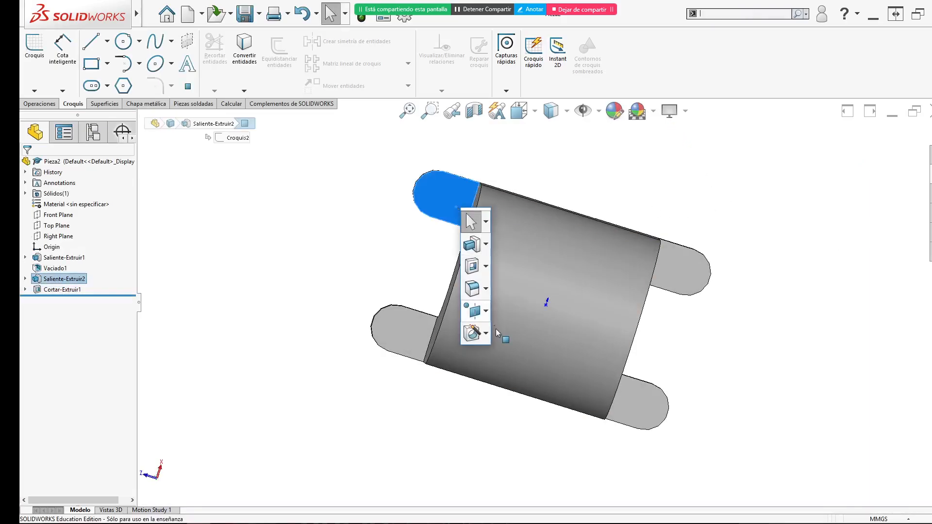
key(alt+Tab)
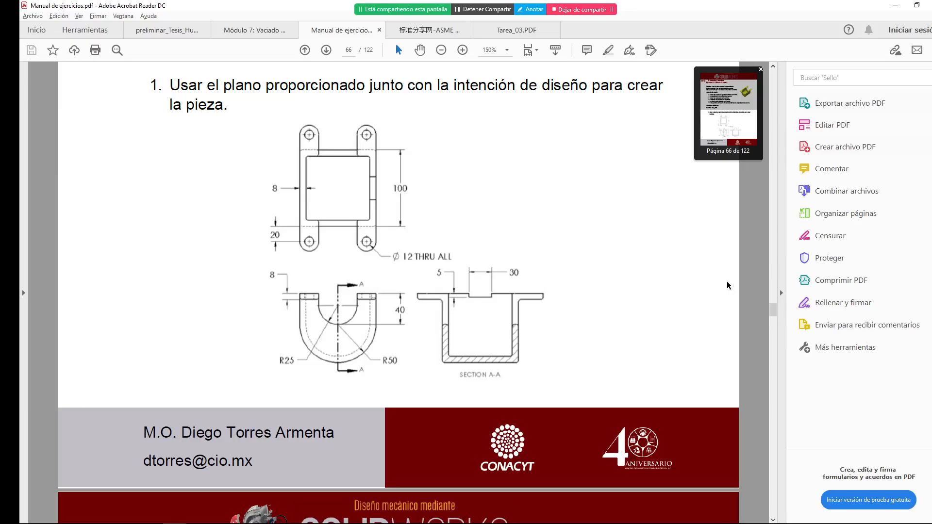
key(alt+Tab)
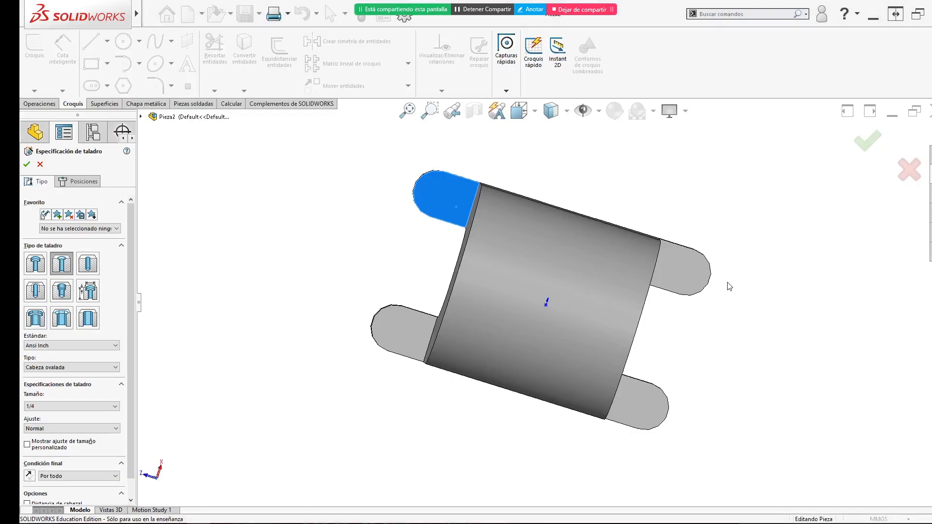
click(84, 265)
click(66, 346)
click(49, 359)
click(68, 368)
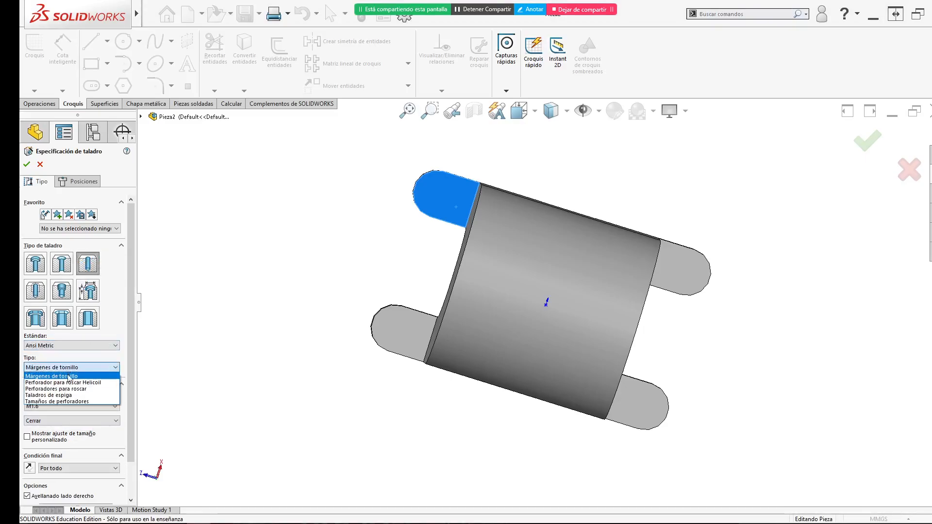
click(81, 403)
- Set the hole size to Ø12.0 and turn off the Avellanado lado derecho option
click(77, 406)
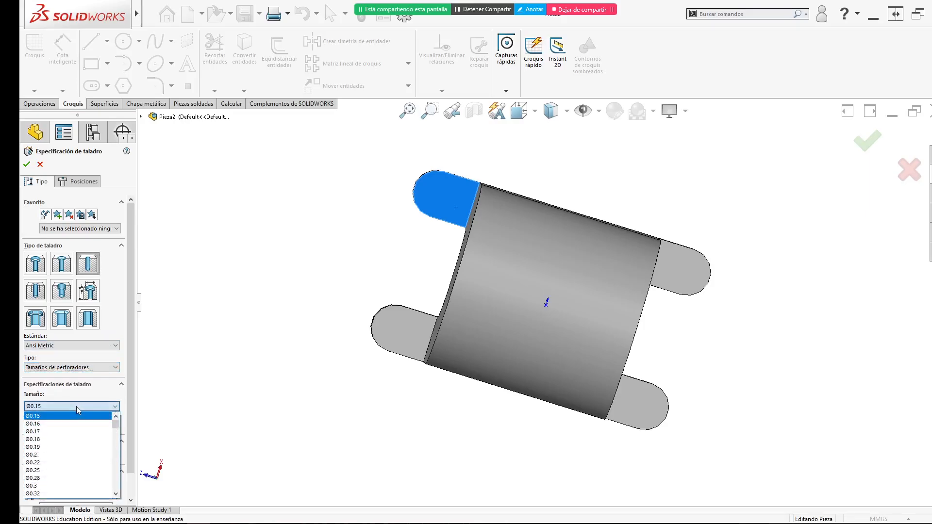
scroll(84, 450, down, 20)
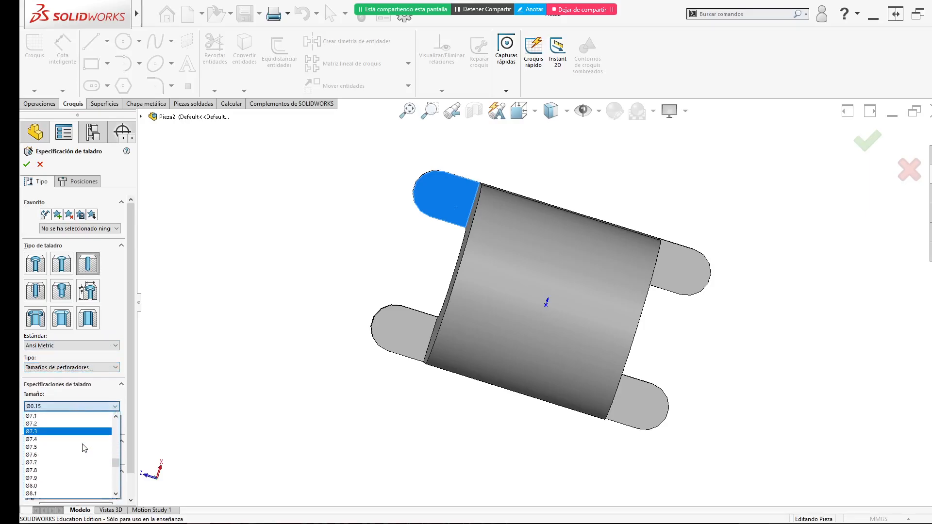
scroll(73, 454, up, 2)
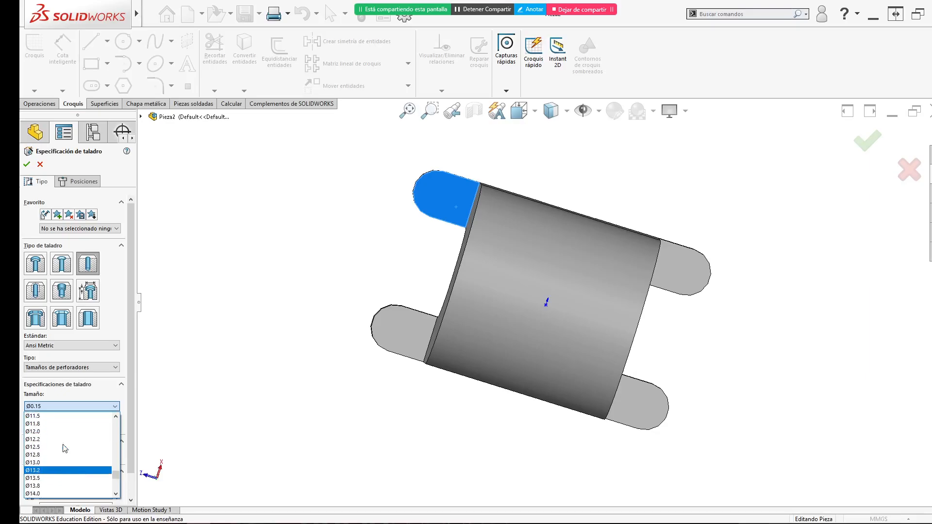
click(58, 455)
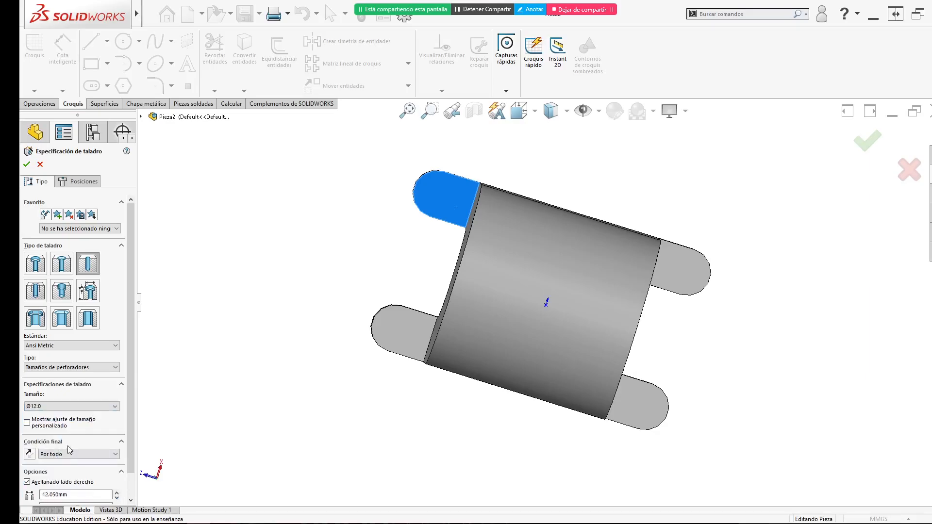
click(35, 486)
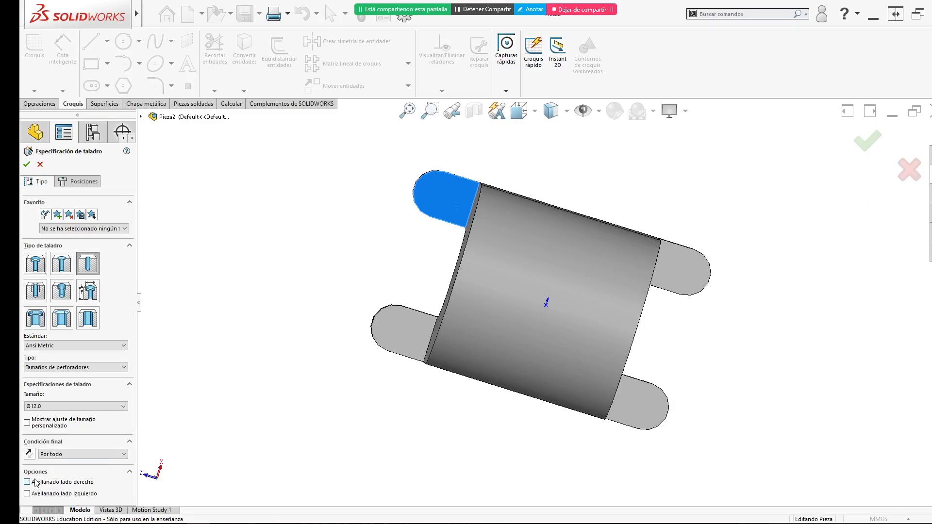
- Place the Ø12.0 through holes at the centres of the four tabs' rounded ends and finish the Hole Wizard
click(77, 181)
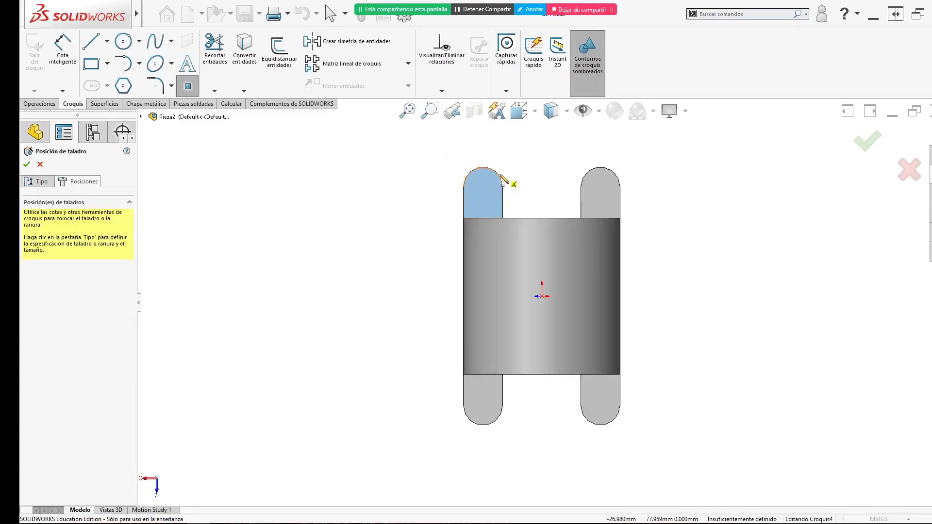
click(484, 187)
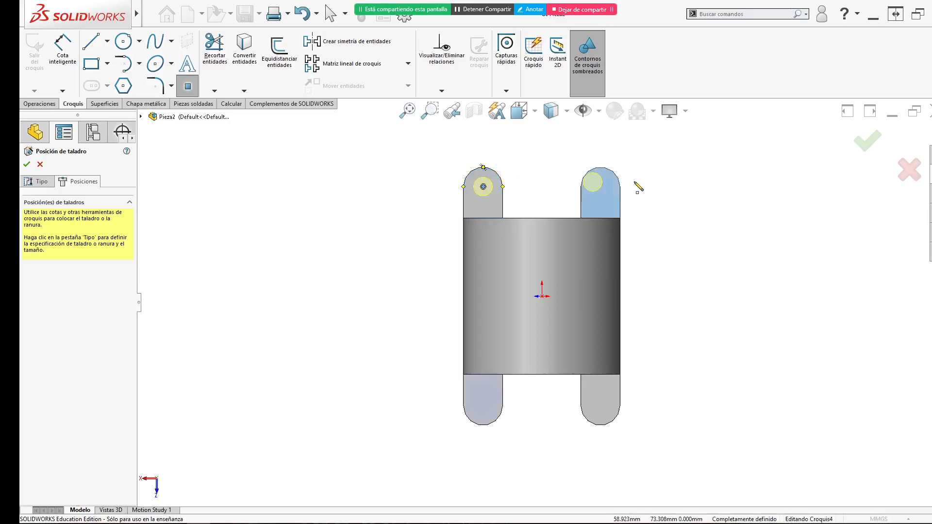
click(600, 187)
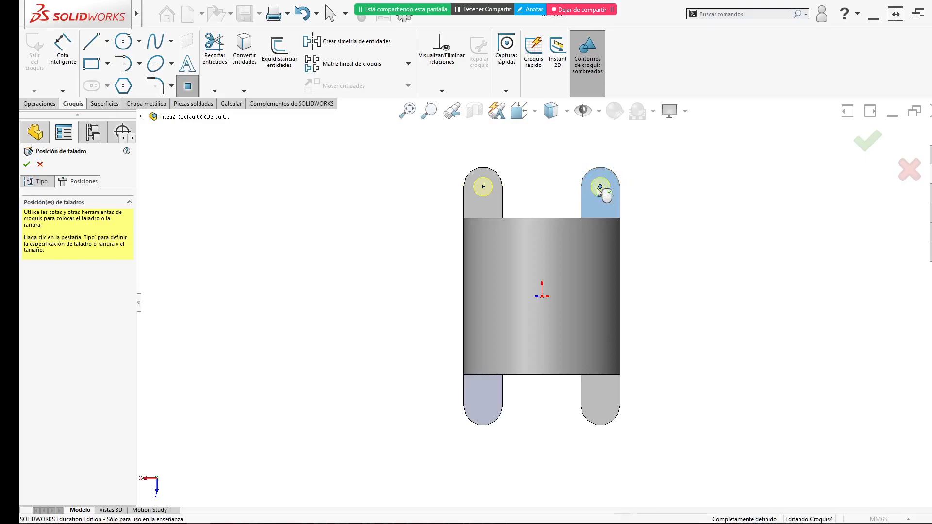
click(601, 406)
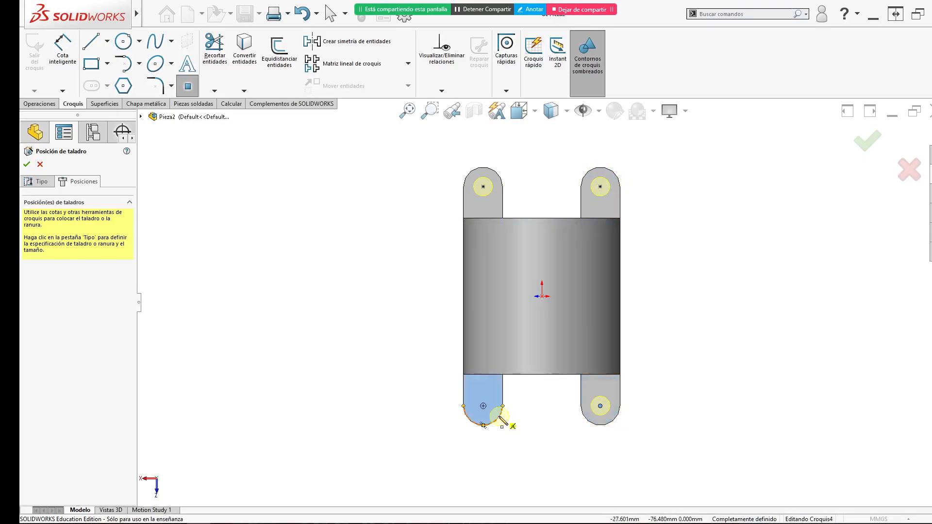
click(484, 407)
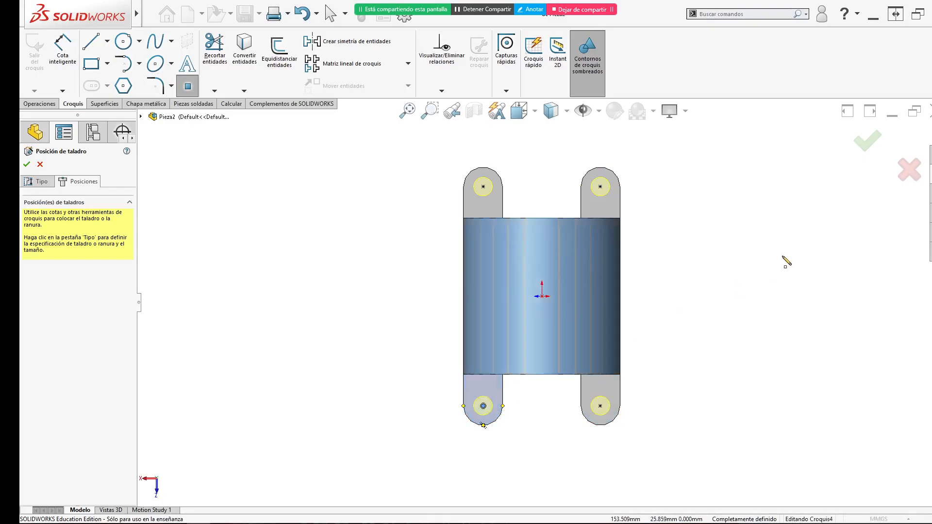
click(868, 141)
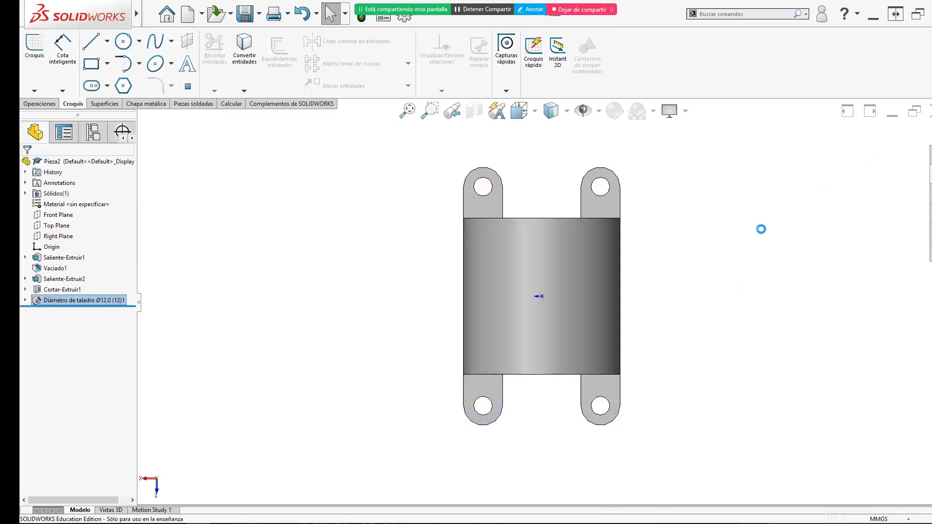
- Check the design intent in the exercise manual, then start a constant-size fillet with a 3 mm radius
key(alt+Tab)
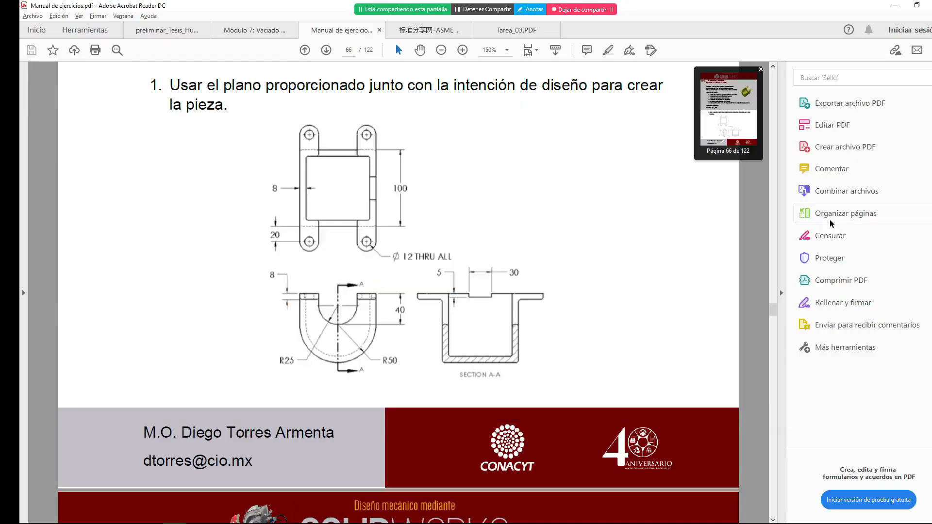
scroll(503, 274, up, 8)
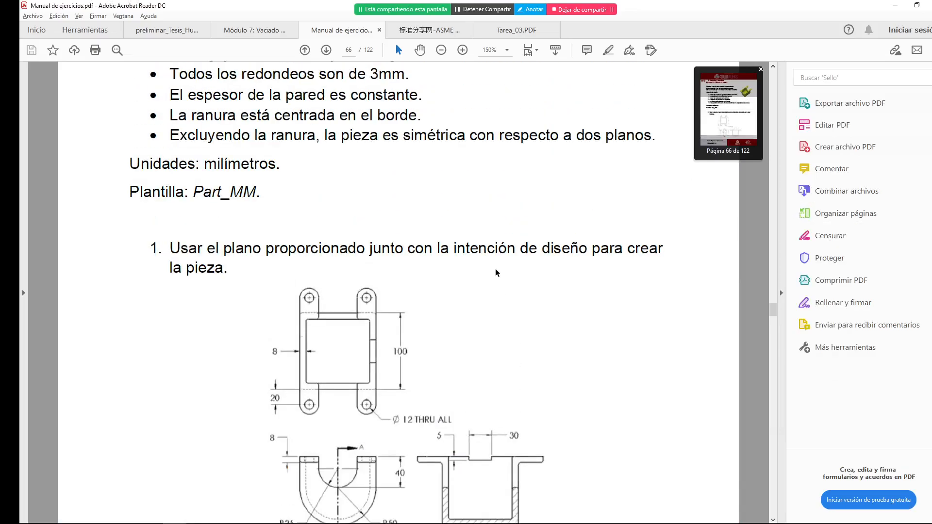
scroll(503, 275, up, 3)
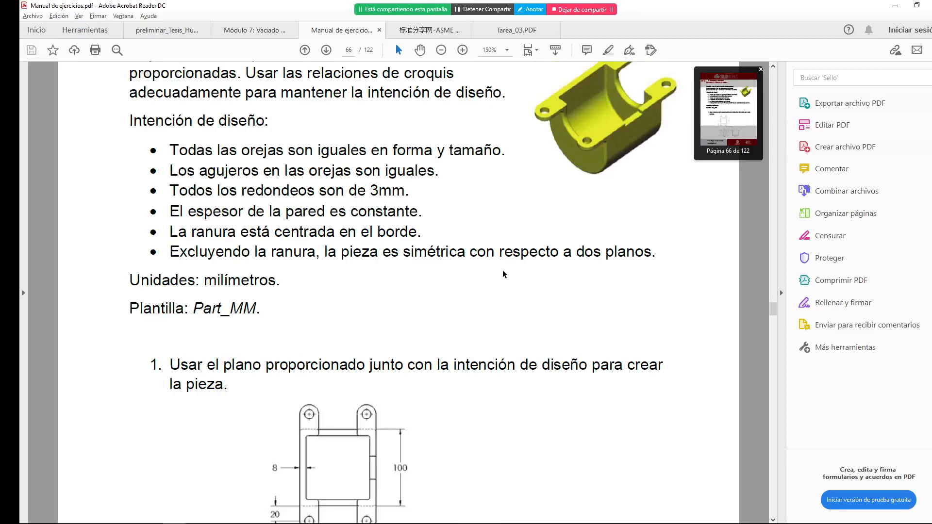
scroll(503, 274, down, 10)
key(alt+Tab)
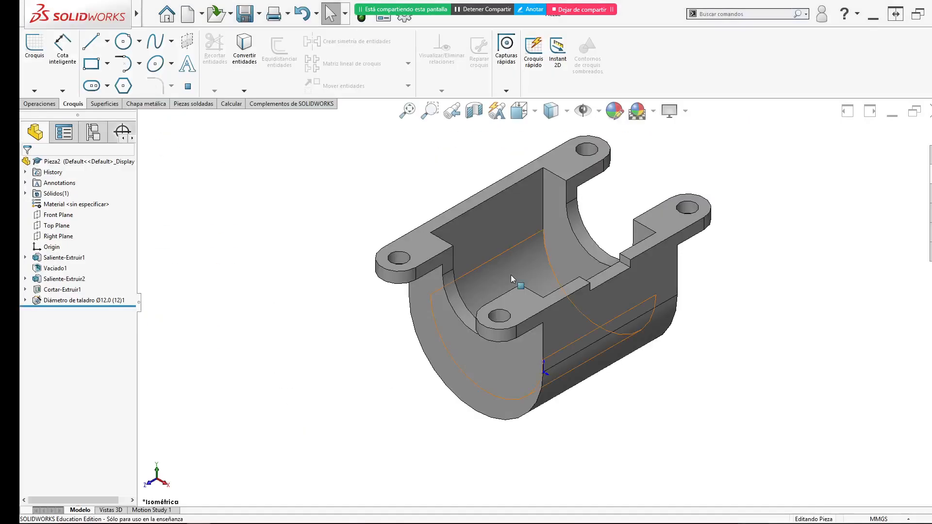
click(41, 80)
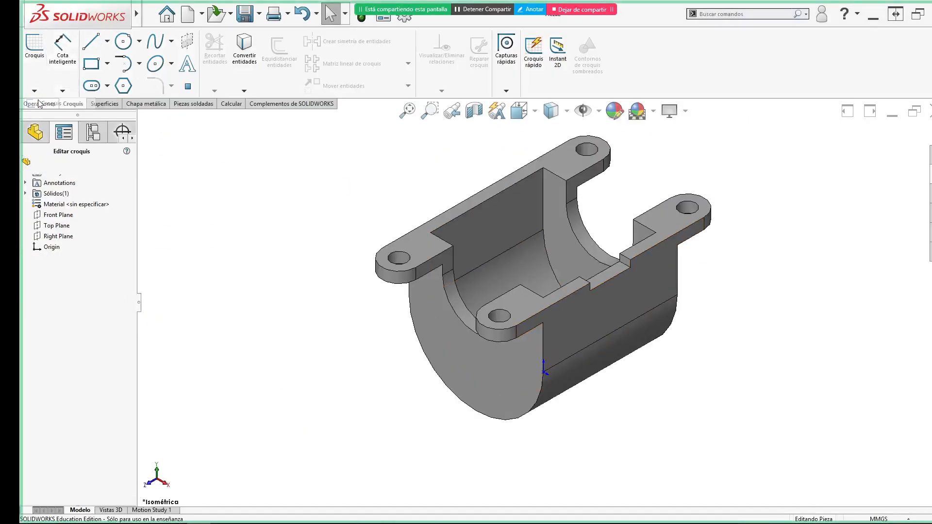
key(Escape)
click(45, 104)
click(423, 47)
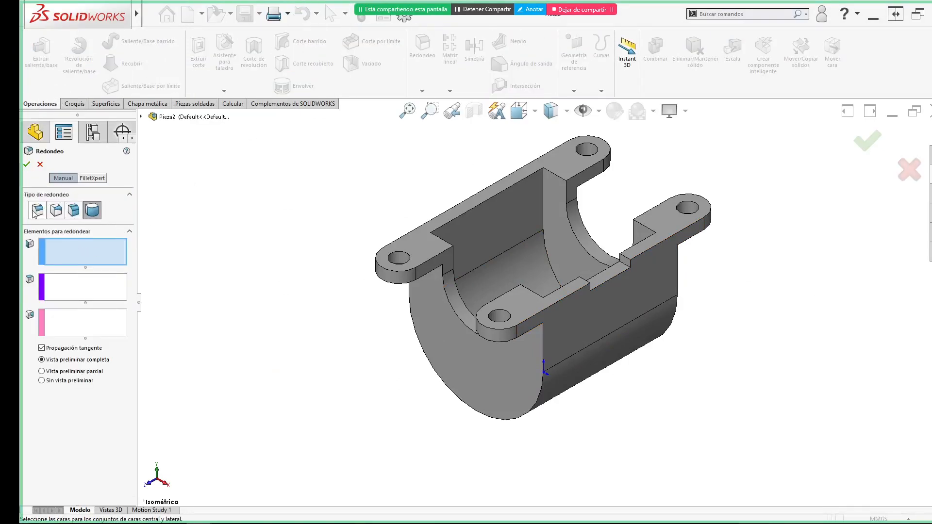
click(35, 211)
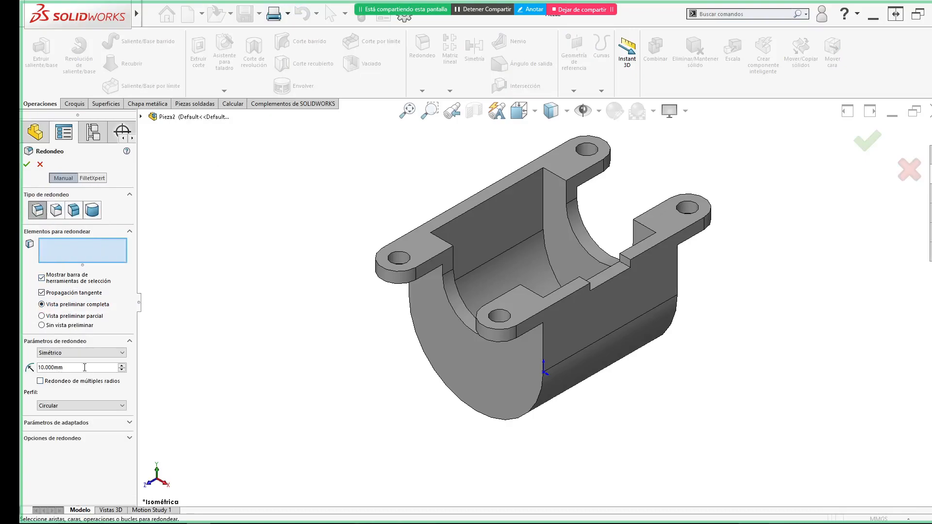
text(3)
key(Return)
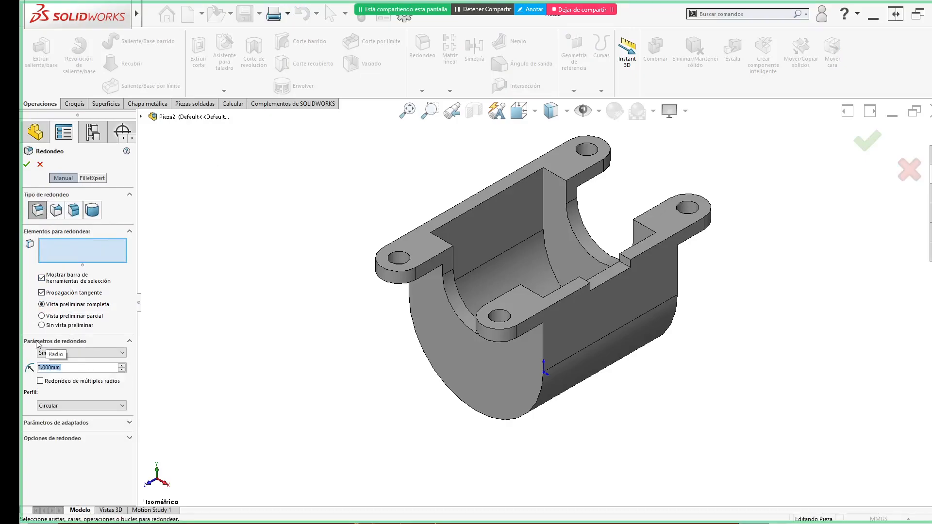
- Select the inner and outer edges of both U-shaped end wall openings for the 3 mm fillet
key(alt+Tab)
key(alt+Tab)
key(alt+Tab)
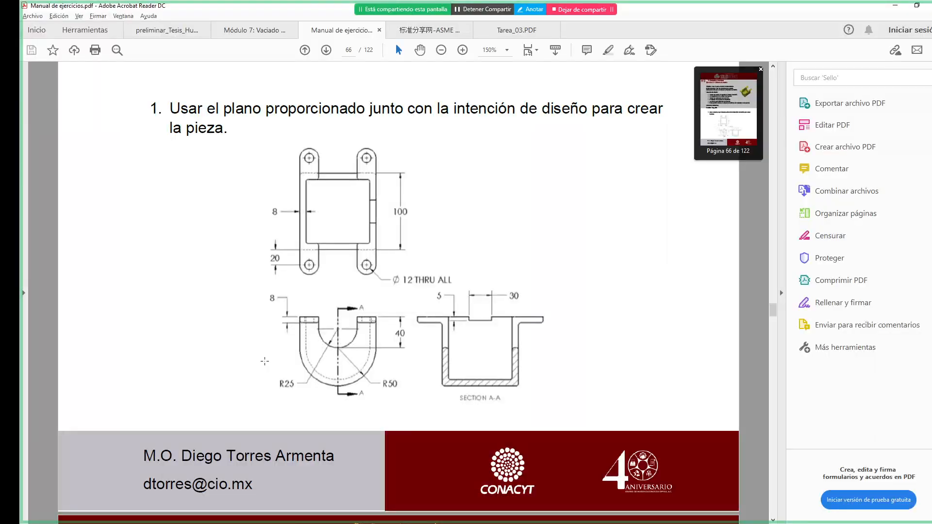
key(alt+Tab)
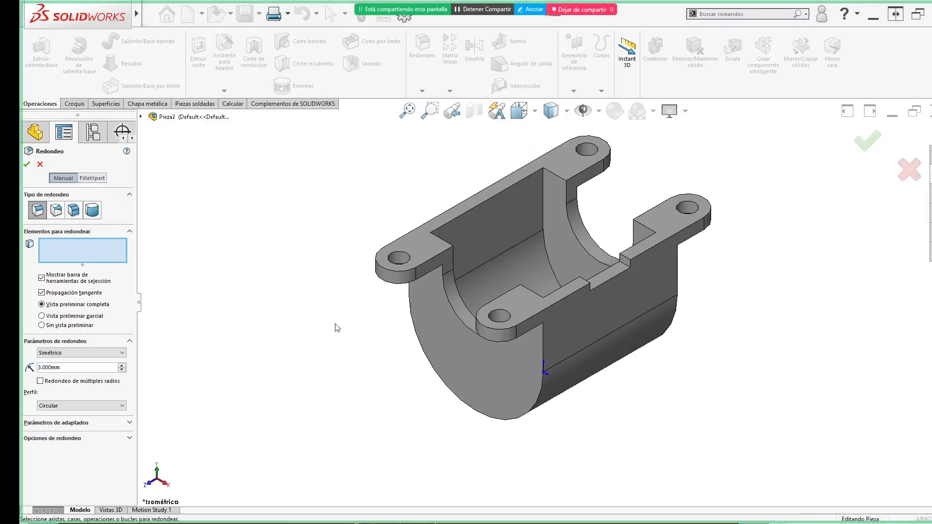
middle_drag(442, 262, 421, 311)
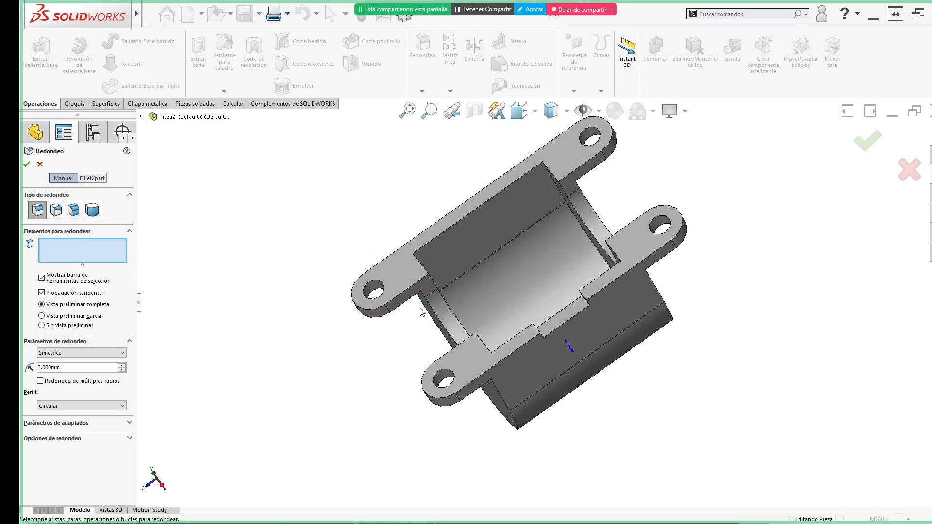
click(432, 282)
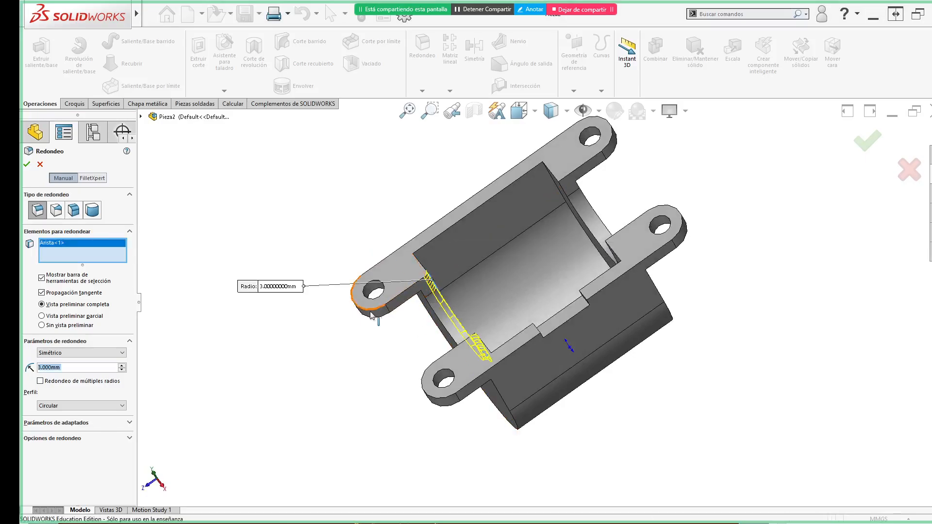
click(567, 196)
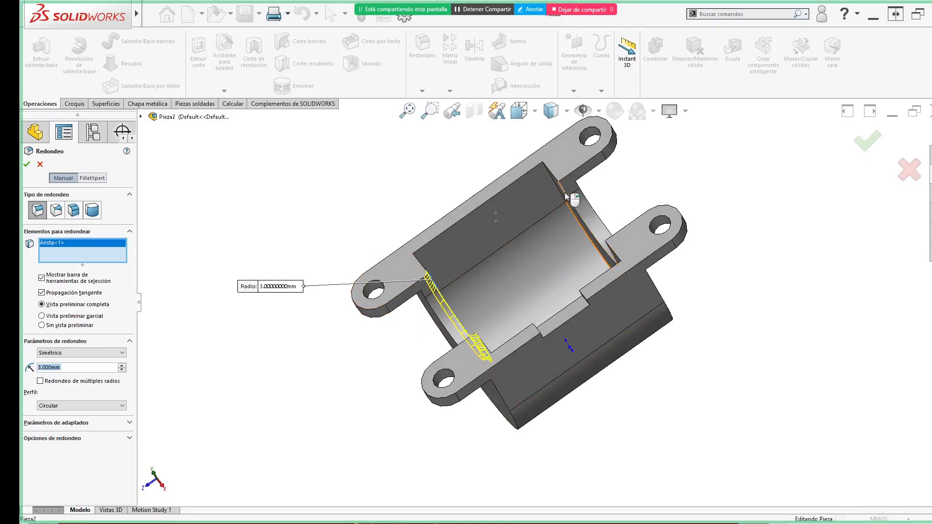
middle_drag(566, 196, 443, 236)
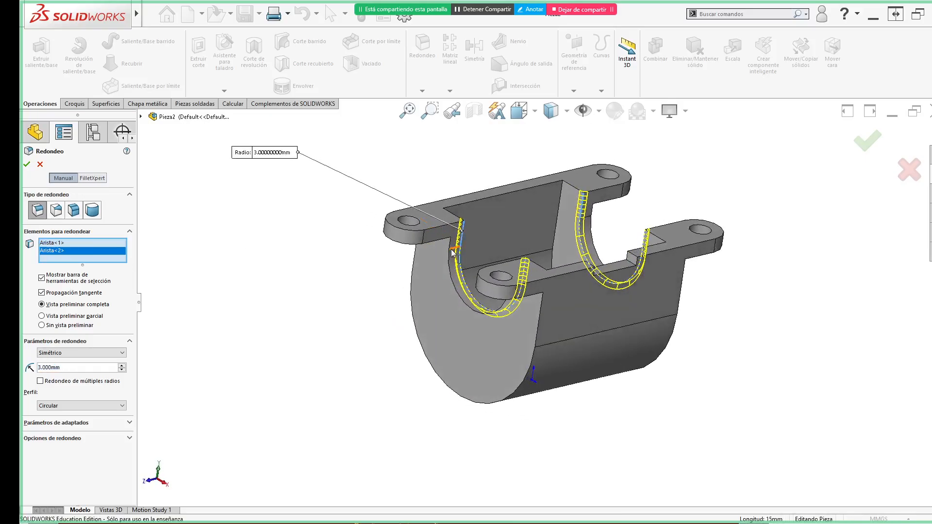
click(453, 252)
middle_drag(488, 265, 621, 308)
click(631, 312)
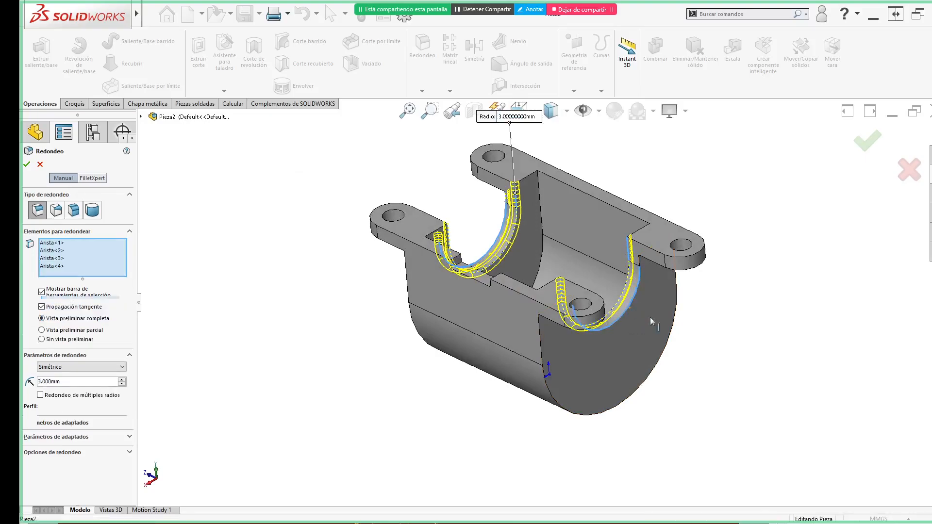
- Compare the fillet selection with the exercise drawing, apply the fillet and show the part in isometric view
key(alt+Tab)
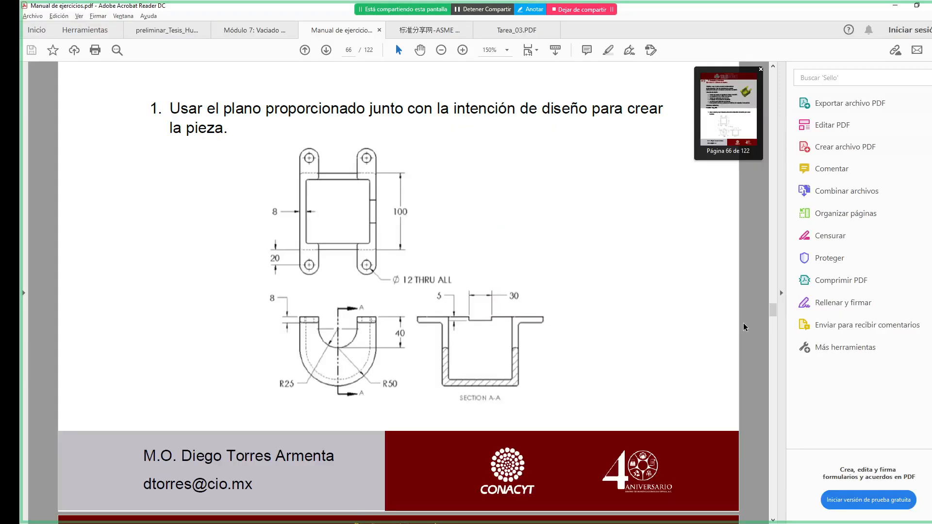
key(alt+Tab)
key(alt+Tab)
key(alt+Tab)
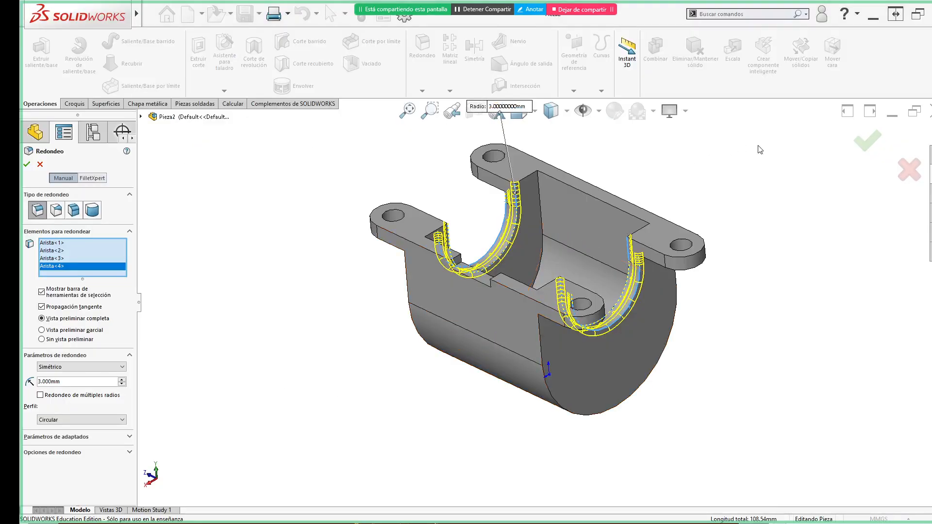
click(881, 142)
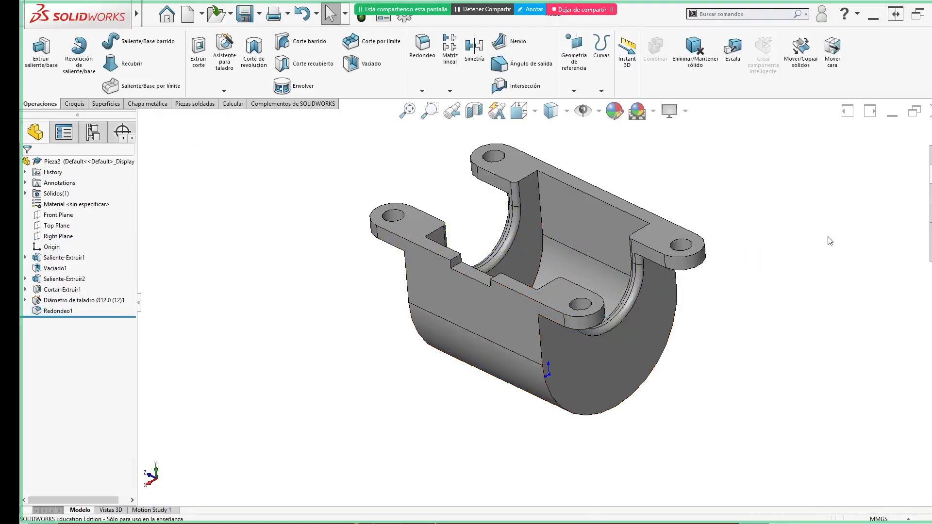
key(ctrl+7)
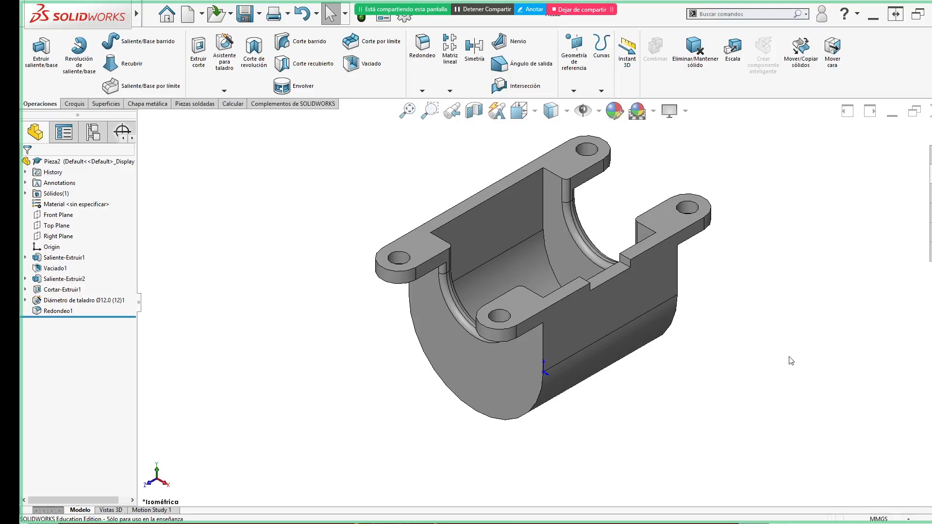
- Switch to the exercise manual in Adobe Acrobat Reader and examine Ejercicio 32: Sujetador de herramienta
key(alt+Tab)
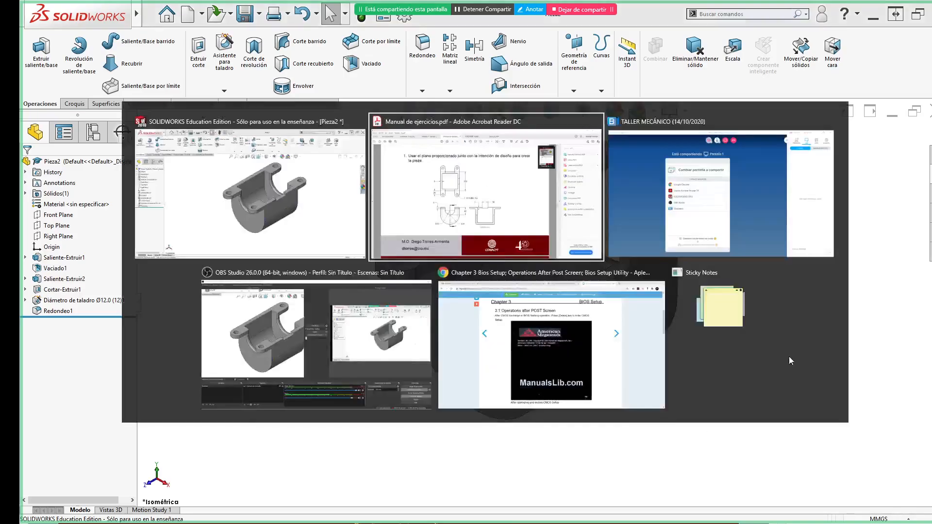
scroll(704, 357, down, 3)
scroll(634, 357, up, 5)
scroll(634, 358, down, 10)
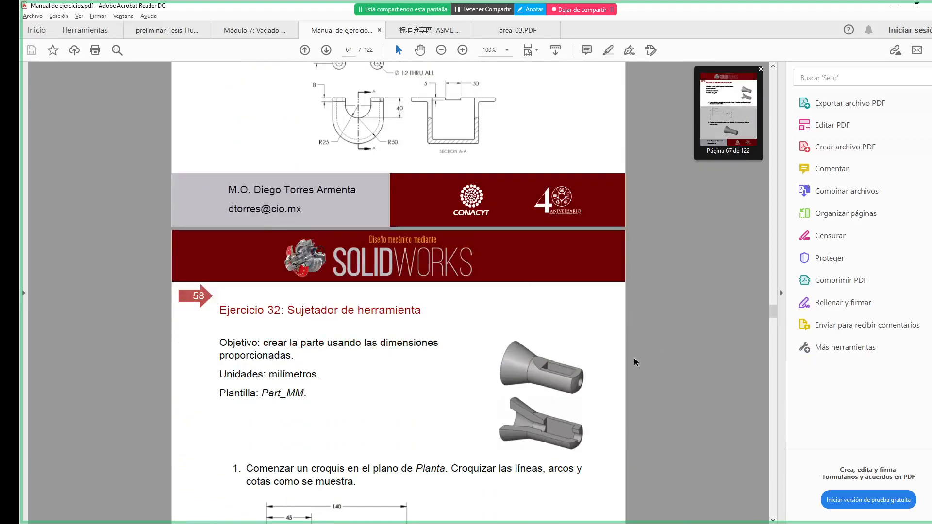
scroll(636, 360, up, 2)
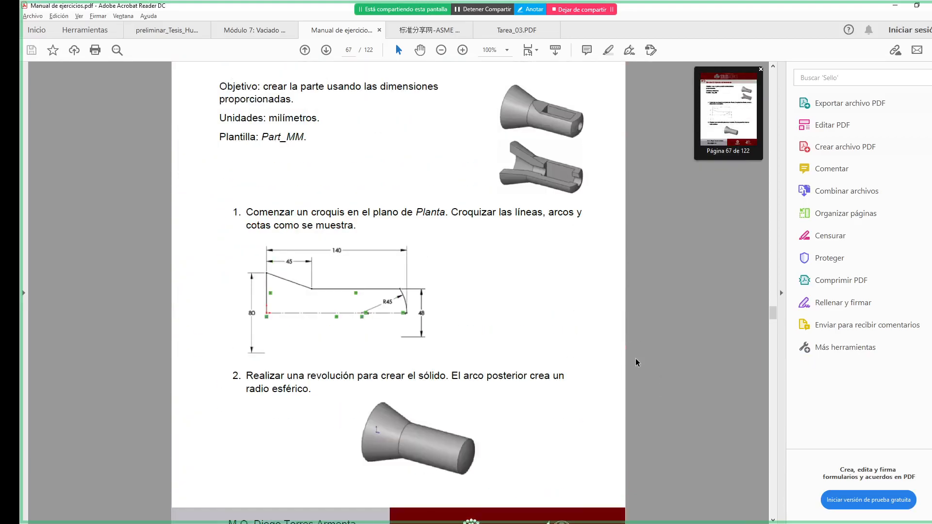
scroll(636, 359, down, 2)
key(alt+Tab)
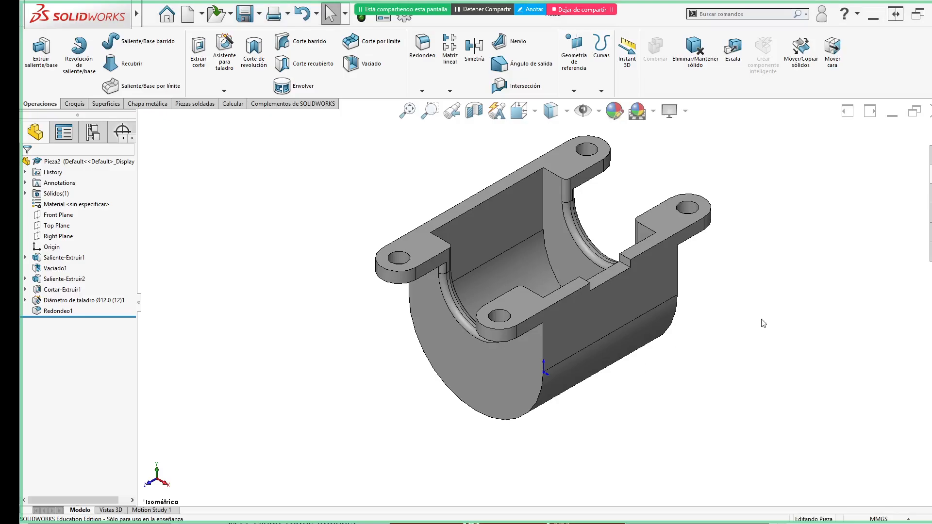
- Create a new part from the Part_MM training template for the tool holder exercise
key(ctrl+n)
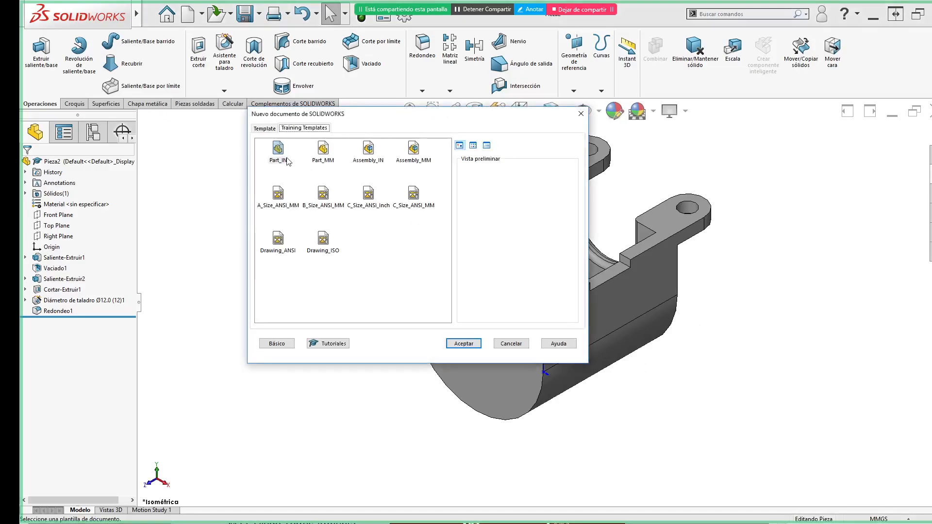
click(323, 151)
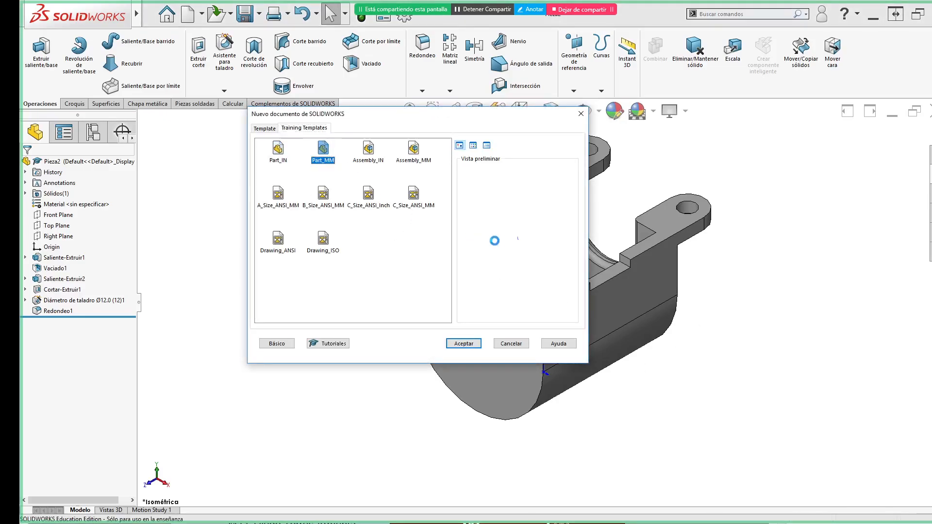
key(alt+Tab)
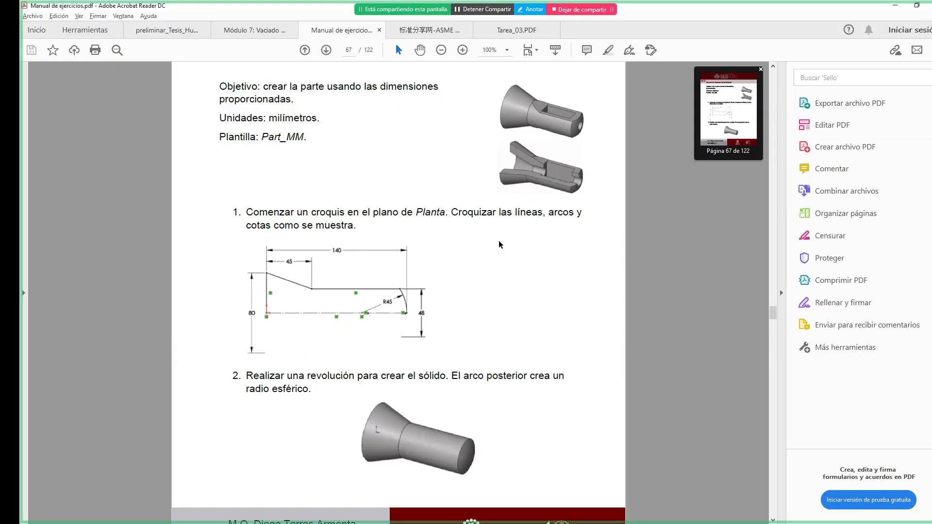
key(alt+Tab)
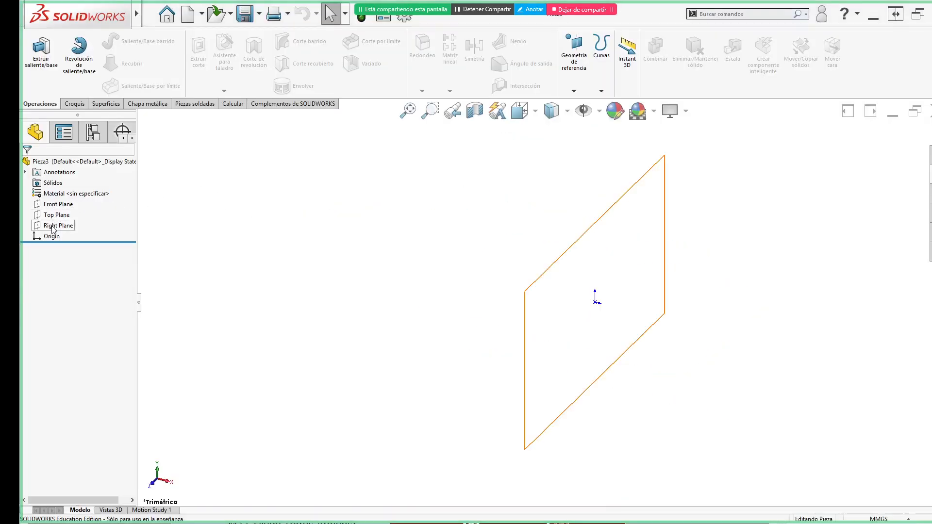
- Start a sketch on the Top Plane and draw a horizontal centerline about 114 mm long from the origin
click(55, 215)
click(65, 202)
key(alt+Tab)
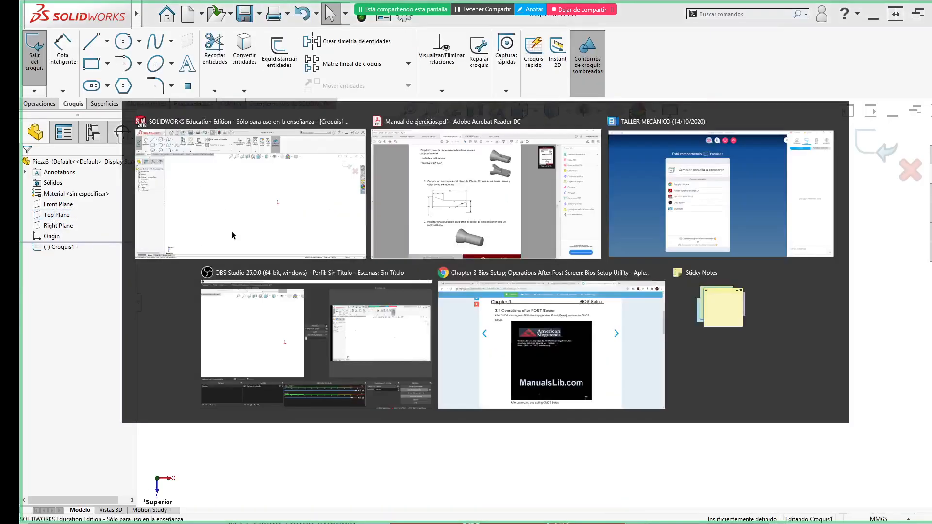
key(alt+Tab)
click(107, 41)
click(107, 71)
click(595, 302)
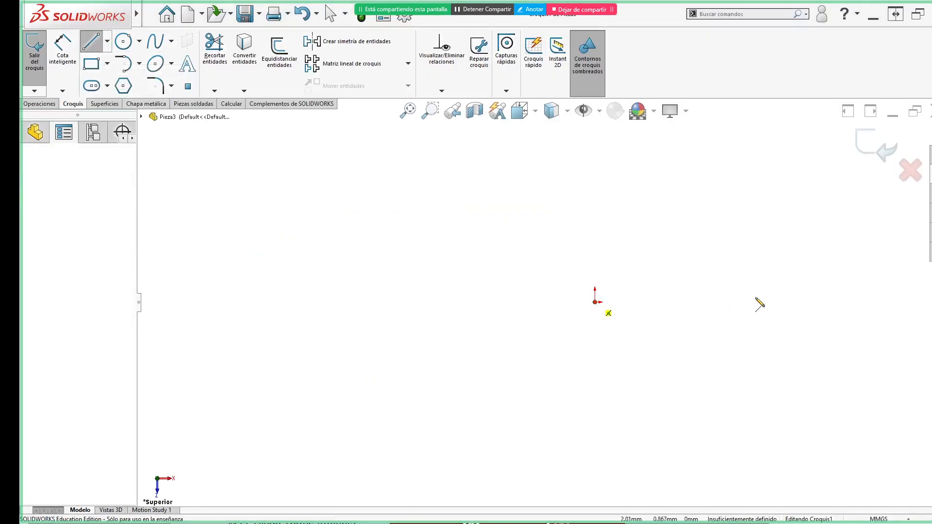
click(787, 303)
key(Escape)
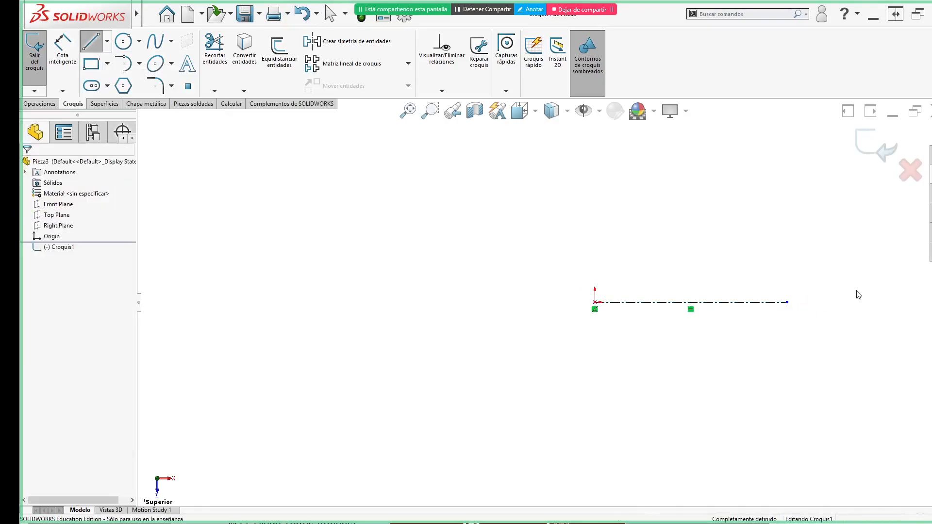
- Check the exercise drawing for the overall length and dimension the centerline as 140 mm
key(alt+Tab)
key(alt+Tab)
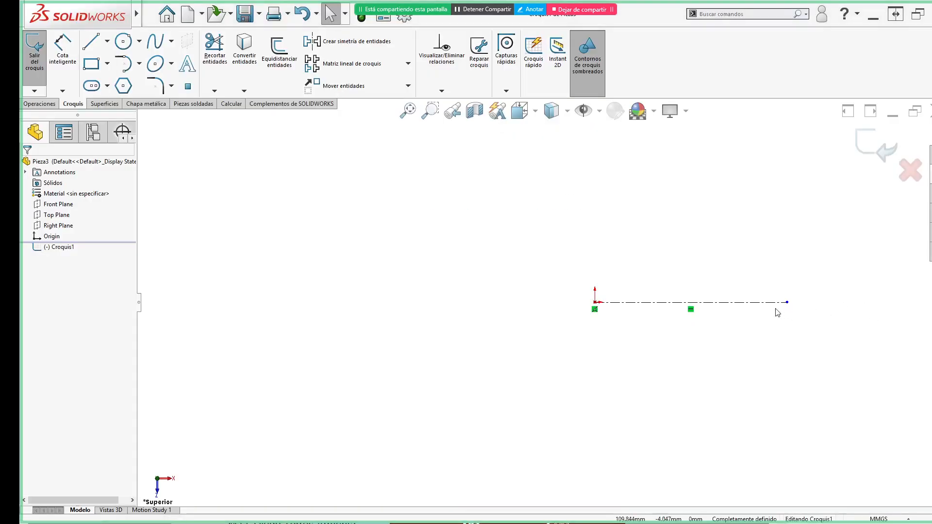
right_drag(842, 360, 840, 305)
click(769, 303)
click(710, 367)
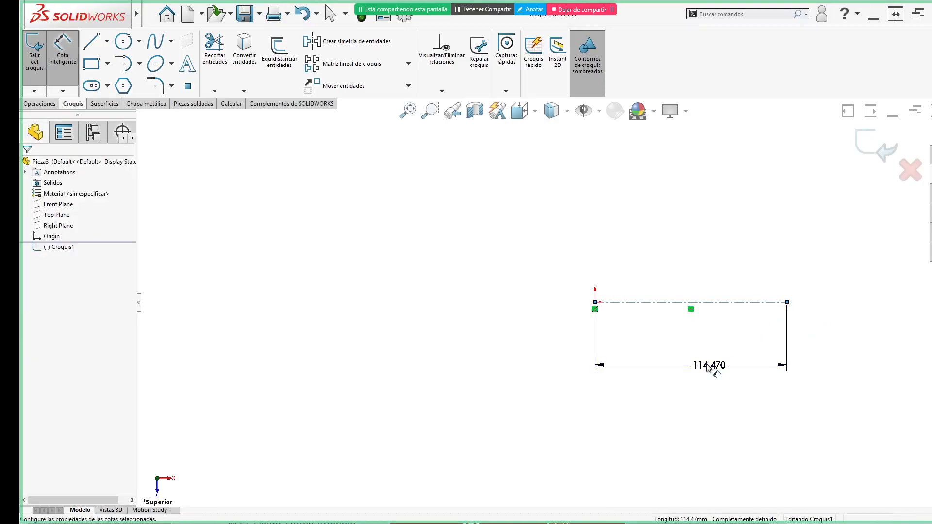
text(140)
key(Return)
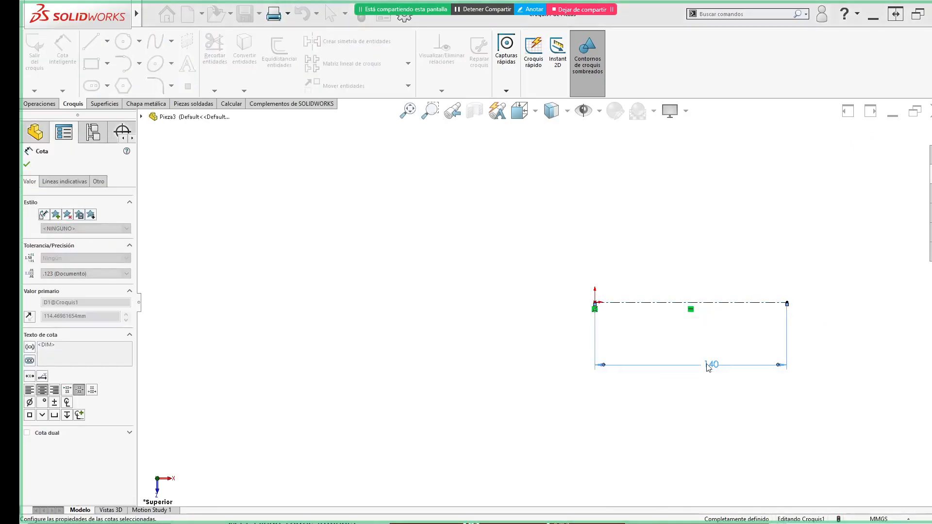
key(Escape)
- Following the exercise drawing, sketch a vertical line about 47 mm long upward from the origin
key(alt+Tab)
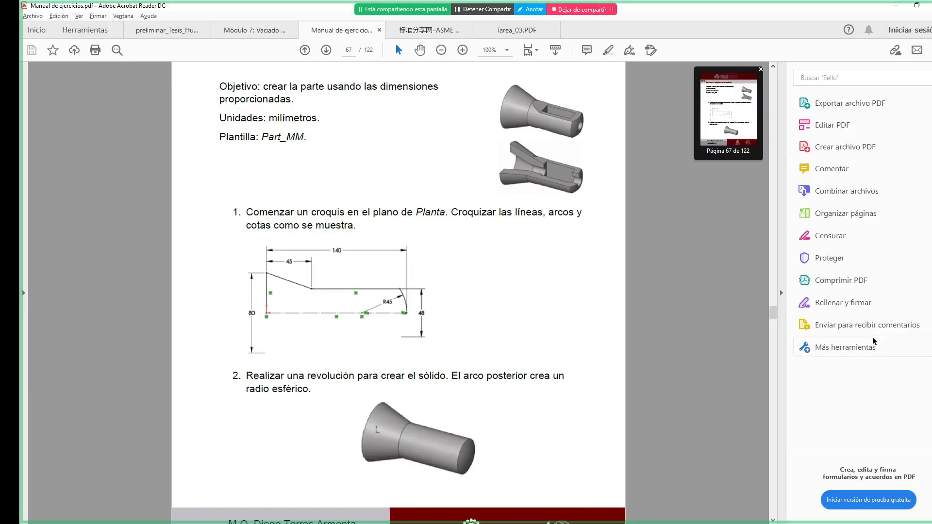
key(alt+Tab)
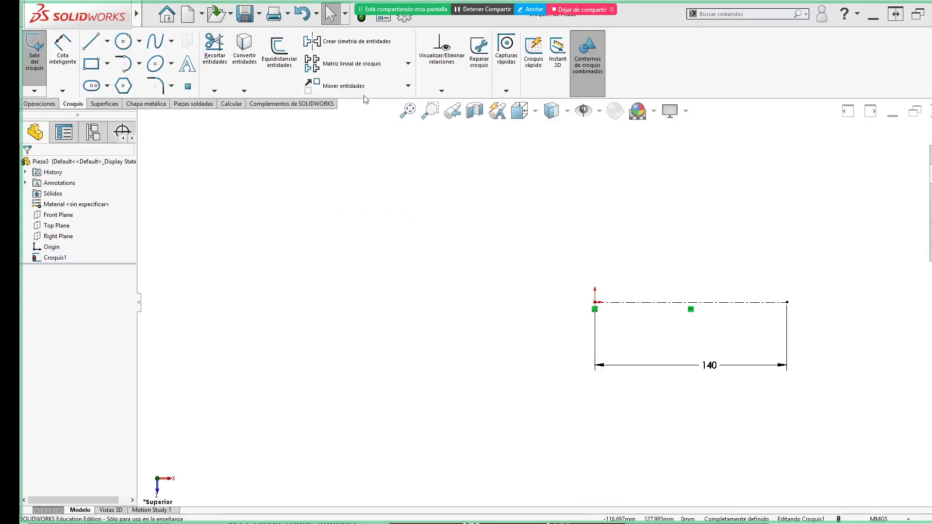
key(l)
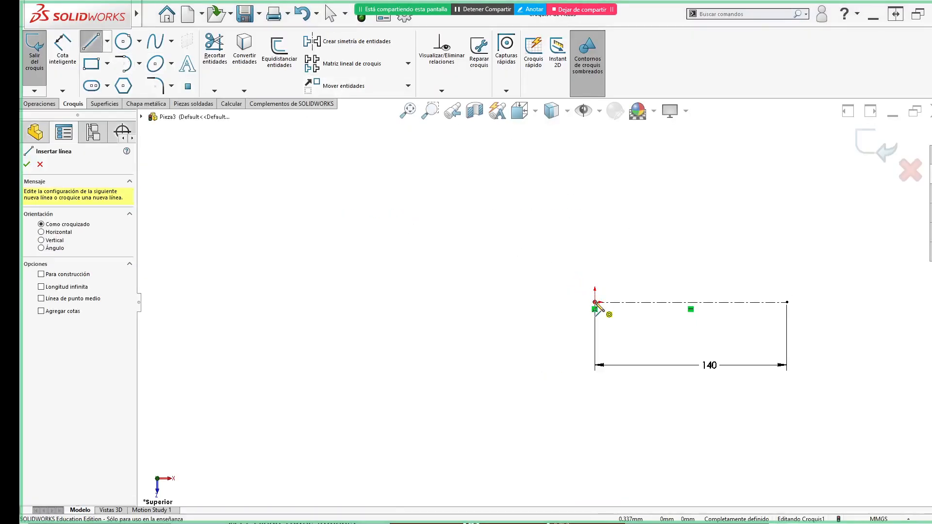
click(595, 303)
key(alt+Tab)
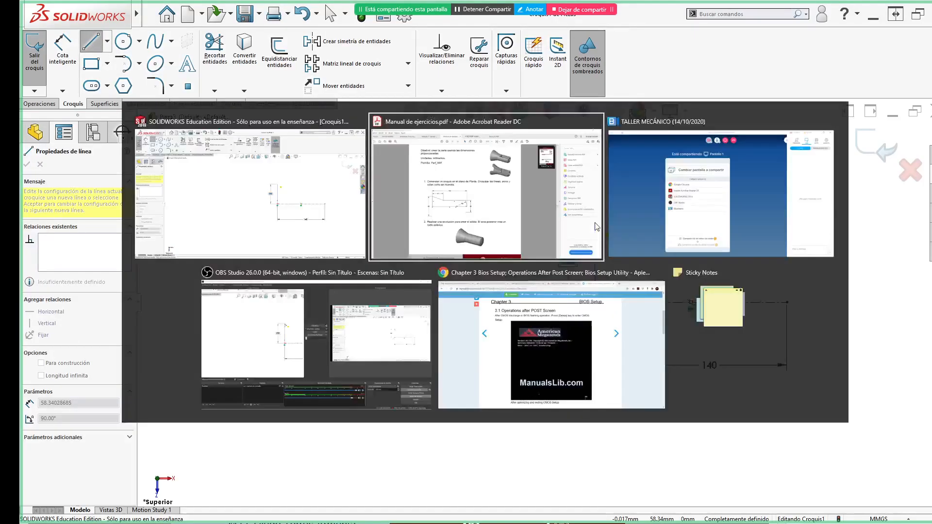
key(alt+Tab)
click(595, 237)
- Continue the profile with a downward-sloping line and a horizontal line ending shortly before the centerline's far end
key(alt+Tab)
key(alt+Tab)
click(641, 261)
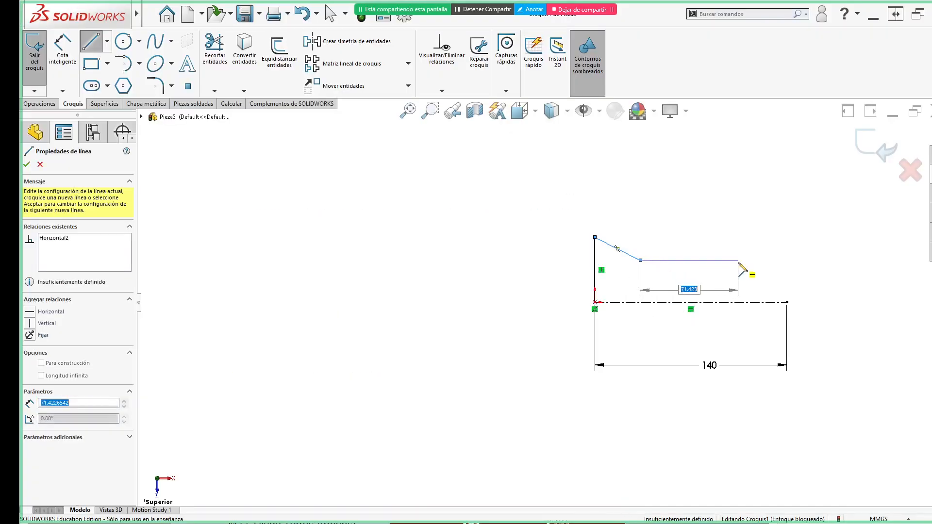
key(alt+Tab)
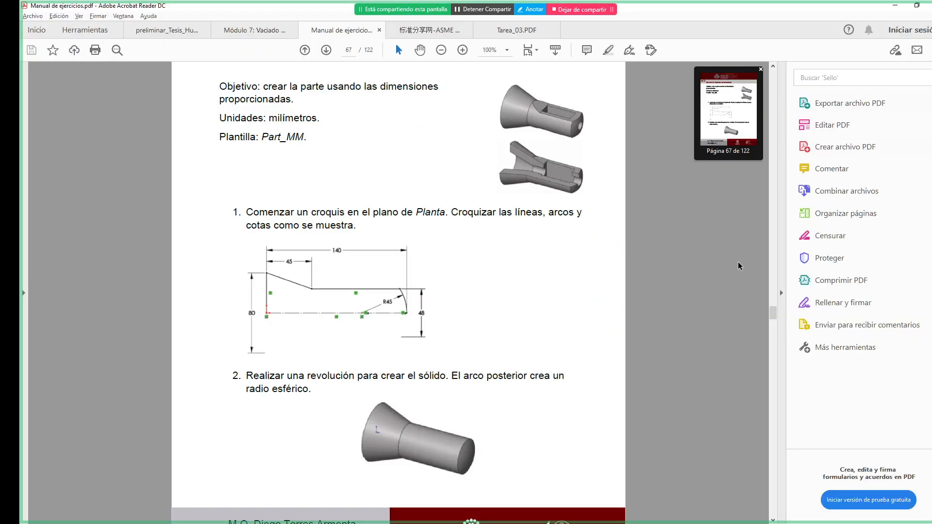
key(alt+Tab)
click(738, 261)
key(Escape)
drag(743, 261, 769, 261)
click(552, 264)
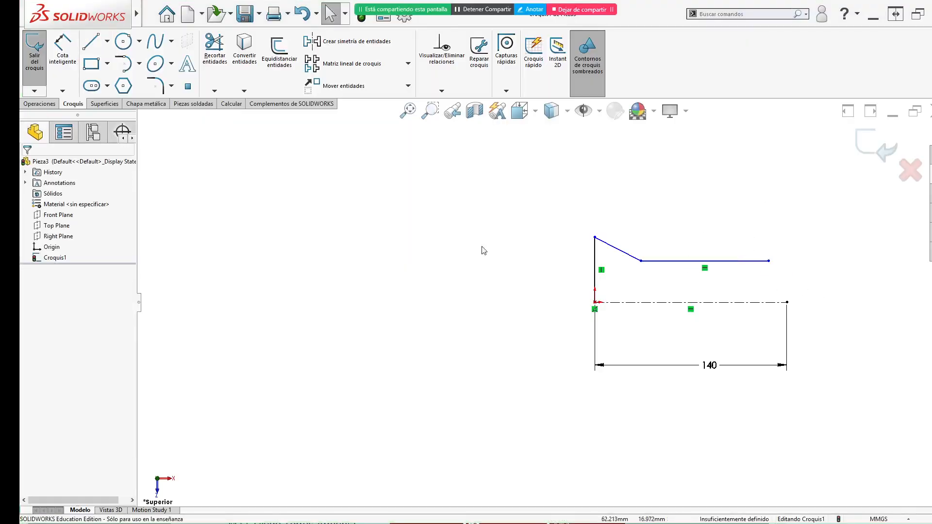
- Draw a three-point arc of about 42 mm radius from the horizontal line's end to the centerline's far endpoint
click(139, 64)
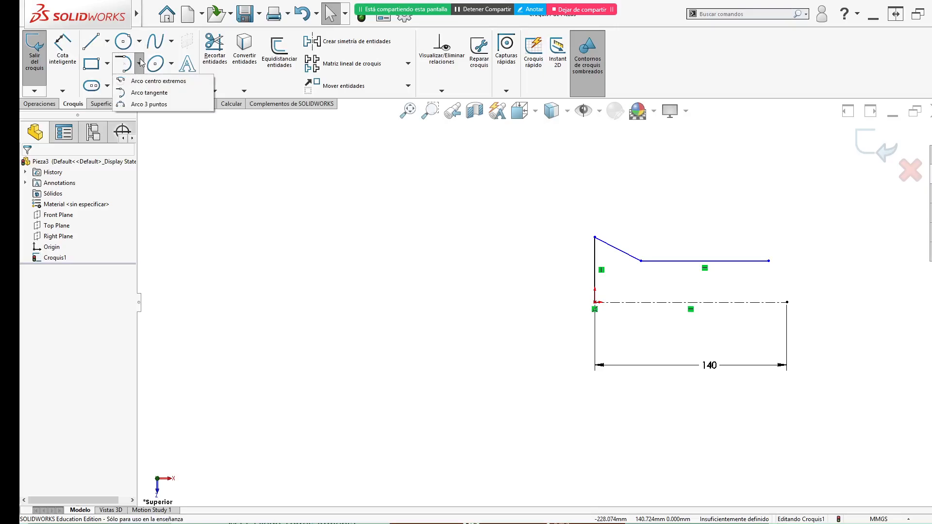
click(149, 104)
click(769, 262)
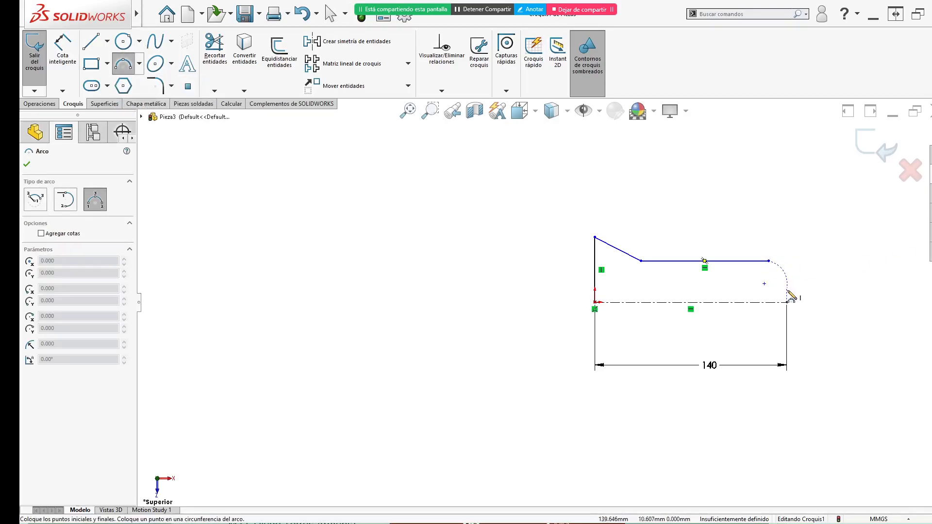
click(788, 302)
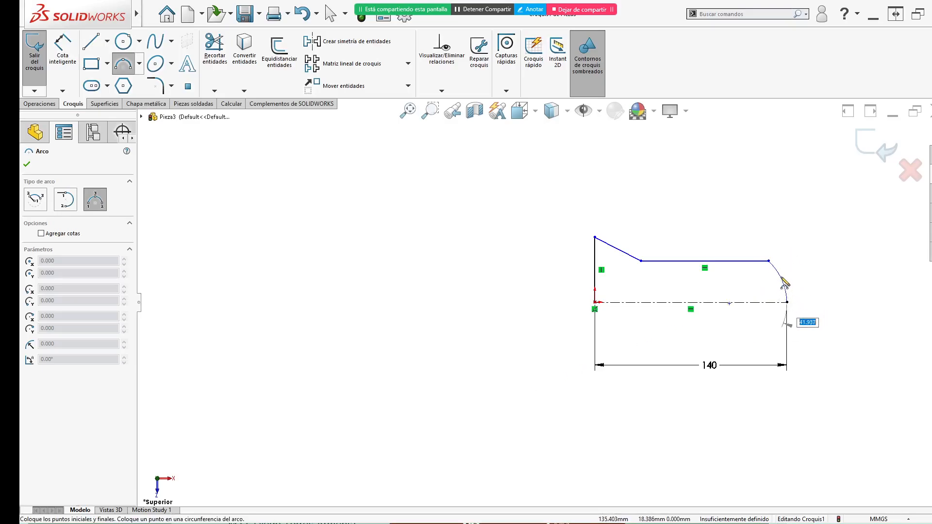
click(806, 278)
key(Escape)
- Check the arc radius in the exercise drawing and dimension the end arc with a 45 mm radius
key(alt+Tab)
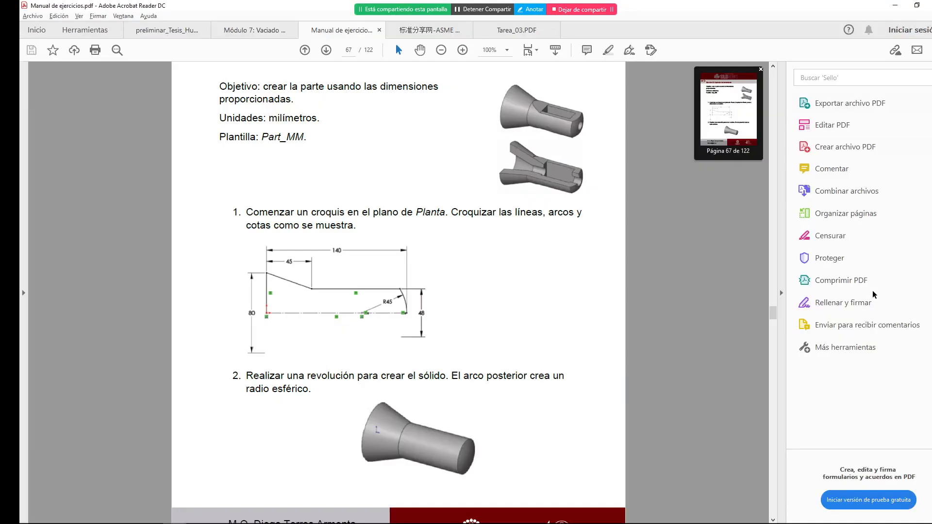
key(alt+Tab)
key(d)
click(783, 280)
click(760, 287)
text(45)
key(Return)
key(Escape)
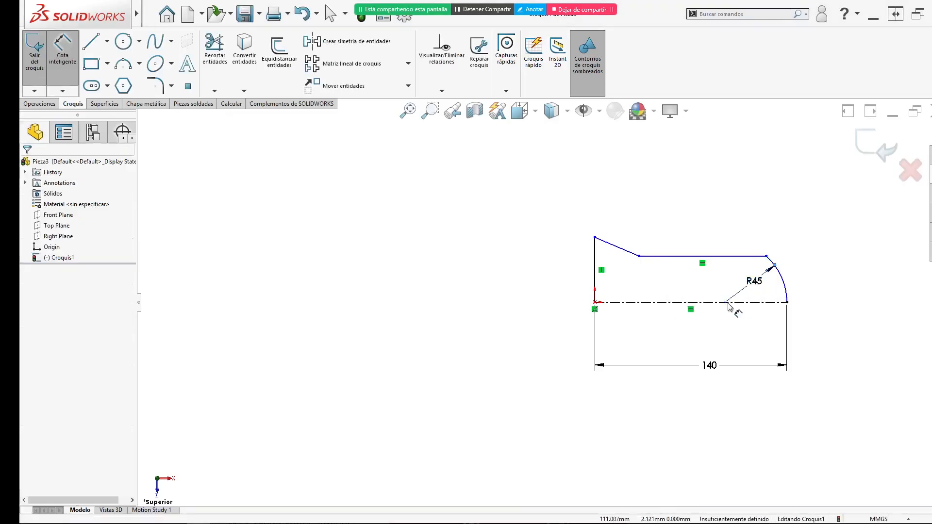
- Snap the arc's center point onto the centerline to make them coincident
click(725, 303)
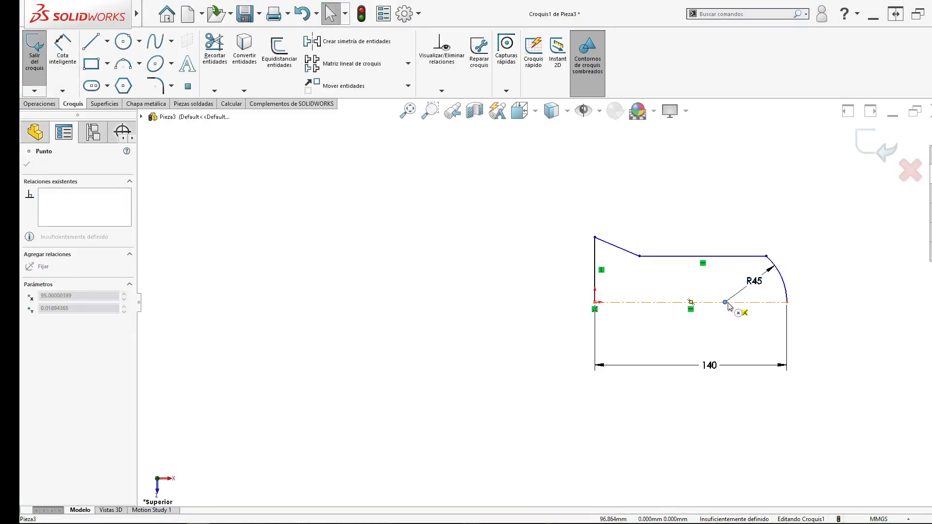
drag(728, 303, 727, 302)
click(858, 312)
- Check the exercise drawing and dimension the sloping line's horizontal length as 45 mm
key(alt+Tab)
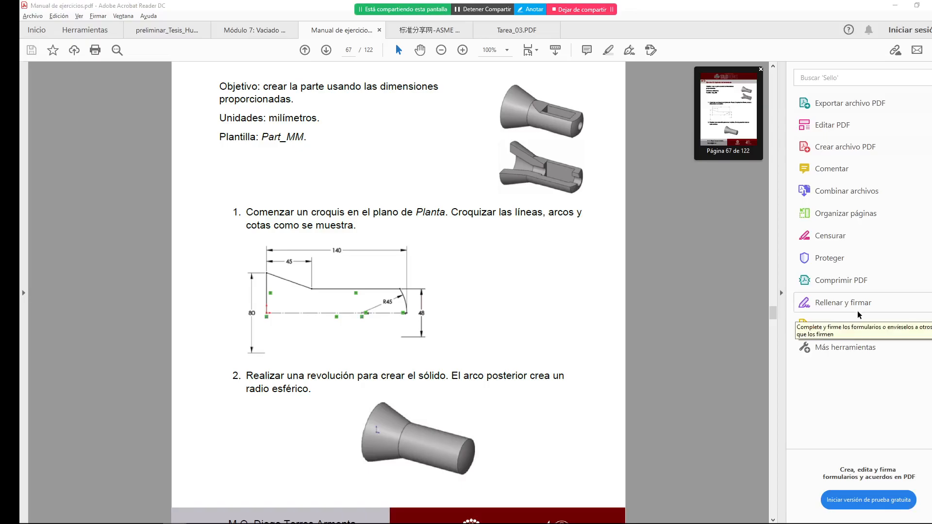
key(alt+Tab)
right_drag(857, 311, 889, 288)
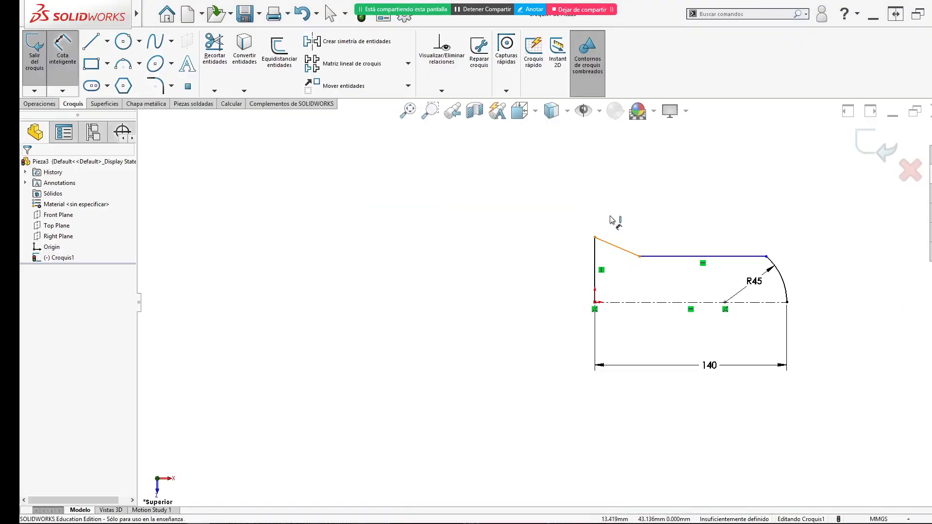
click(615, 246)
click(617, 215)
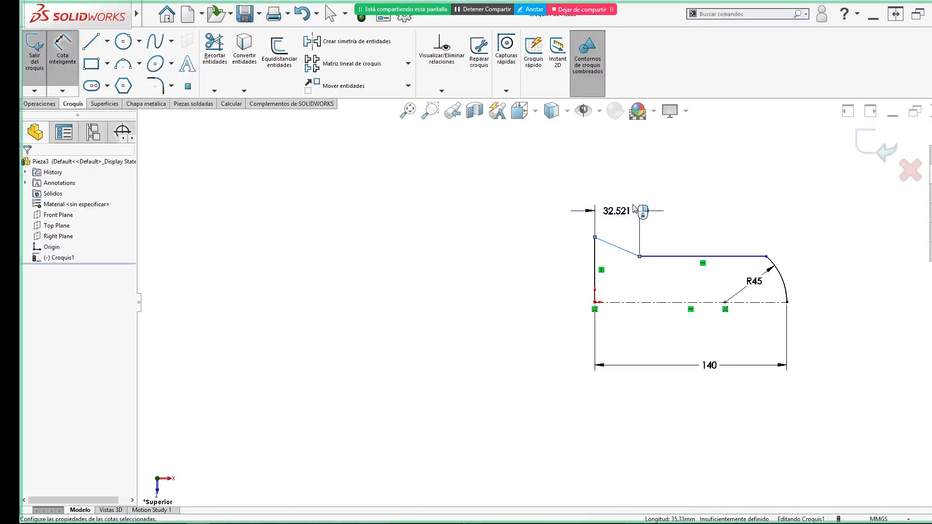
text(45)
key(Return)
key(Escape)
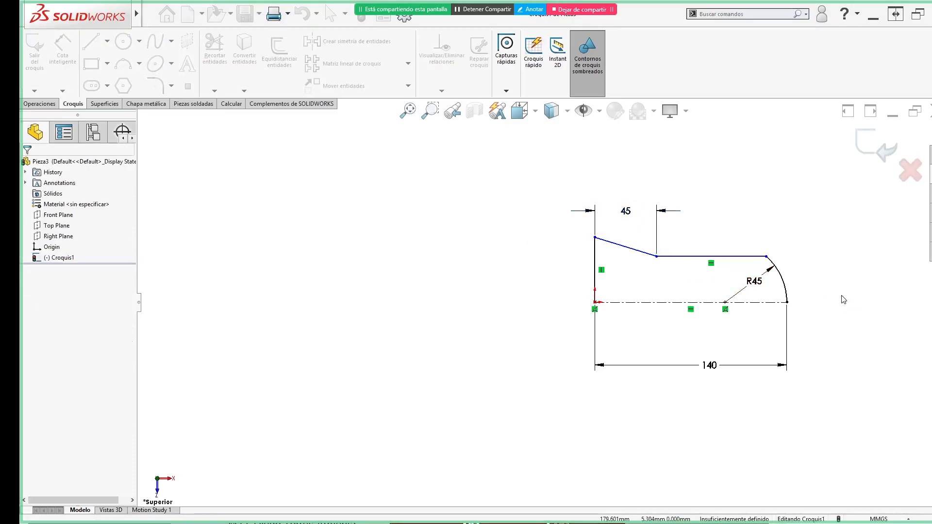
- Check the exercise drawing and dimension the profile's wide end as an 80 mm diameter across the centerline
key(alt+Tab)
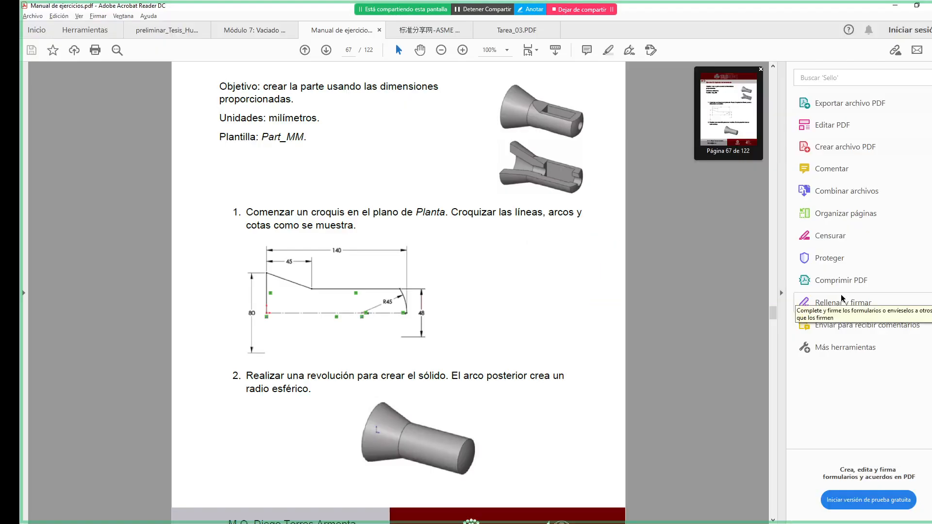
key(alt+Tab)
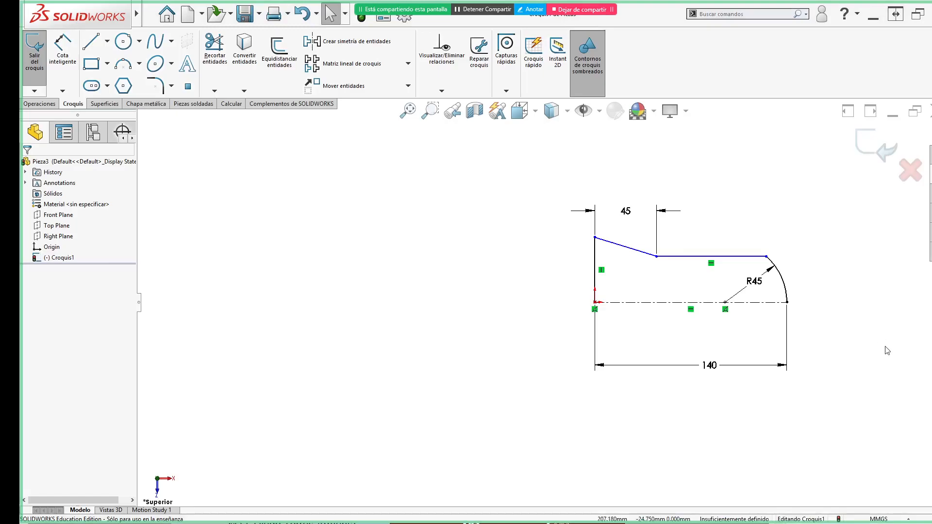
right_drag(891, 282, 890, 264)
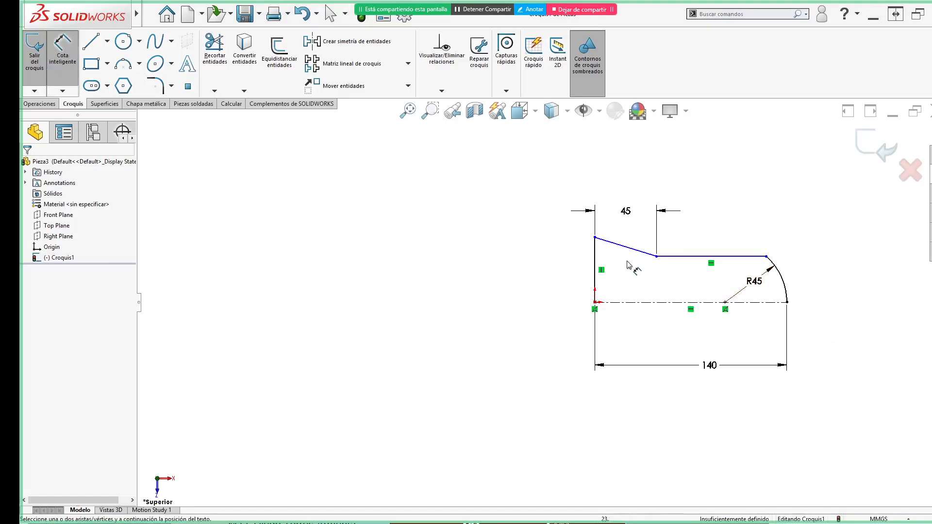
click(595, 238)
click(625, 303)
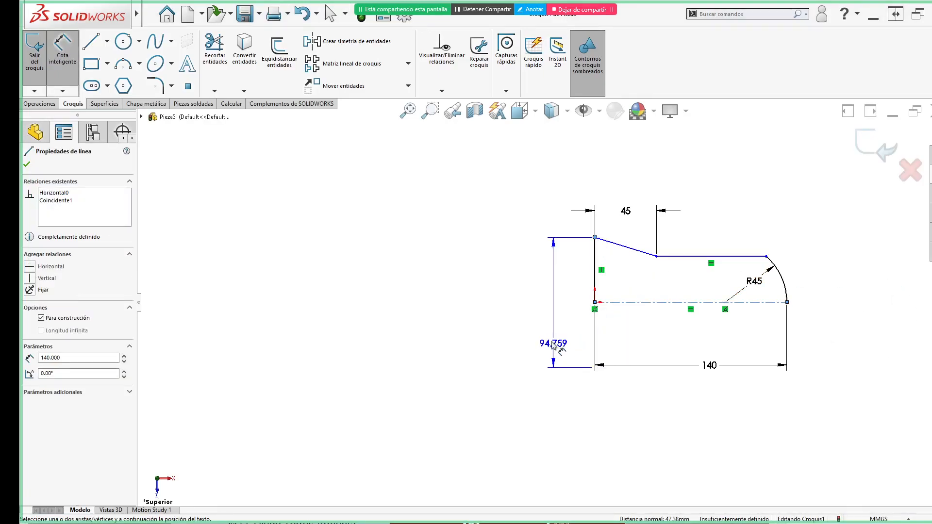
click(546, 308)
text(80)
key(Return)
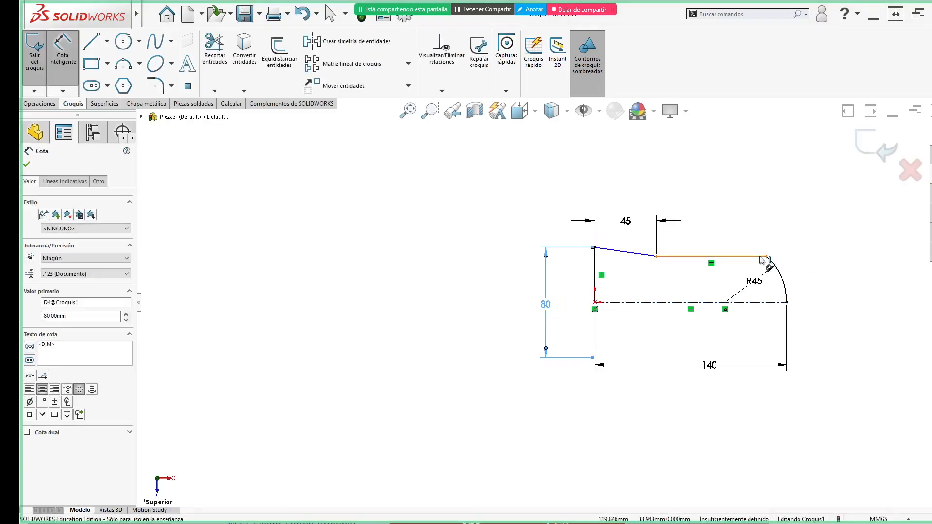
- Dimension the horizontal profile line as a 48 mm diameter across the centerline
click(760, 257)
click(766, 302)
click(811, 308)
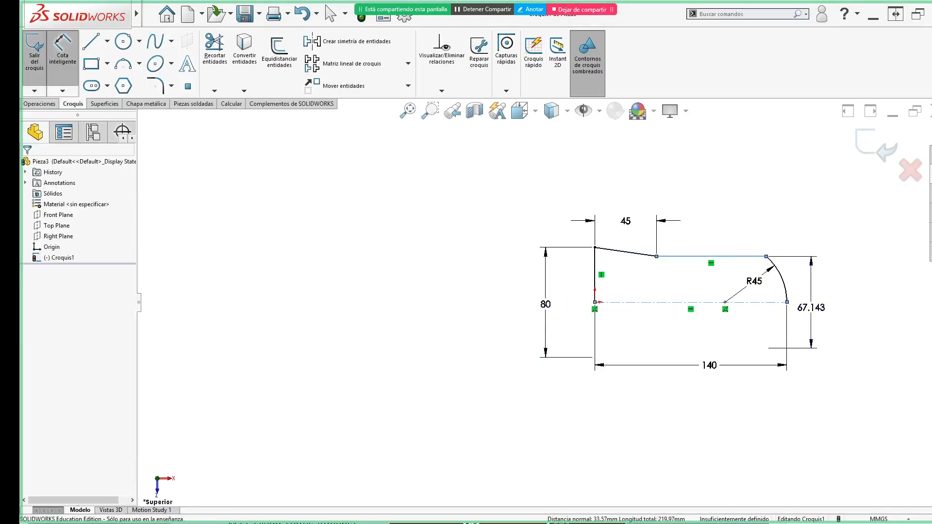
text(48)
key(Return)
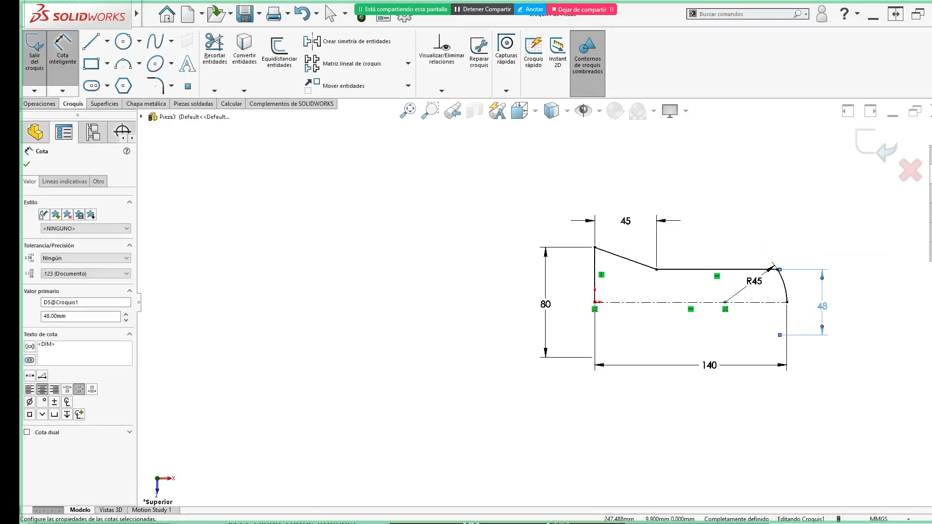
- Reposition the R45 dimension clear of the arc and exit the sketch
key(Escape)
drag(751, 274, 746, 266)
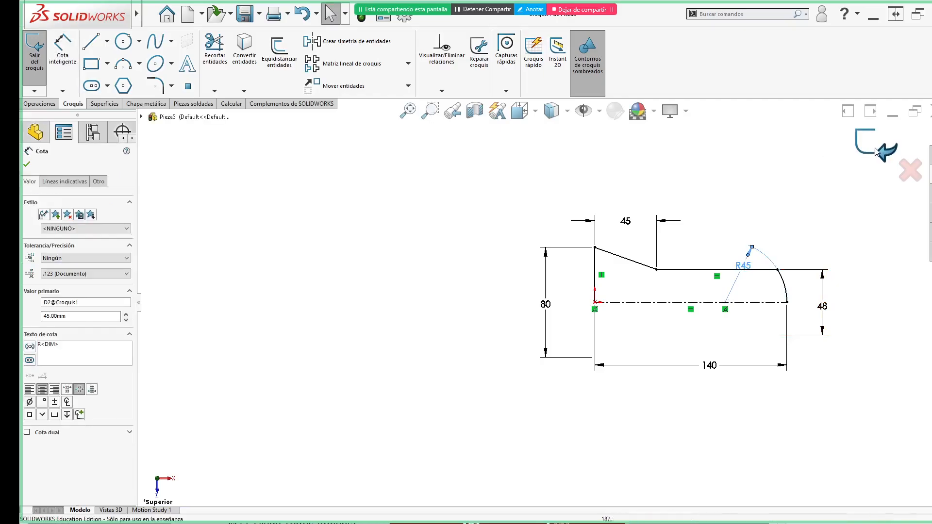
click(877, 152)
key(s)
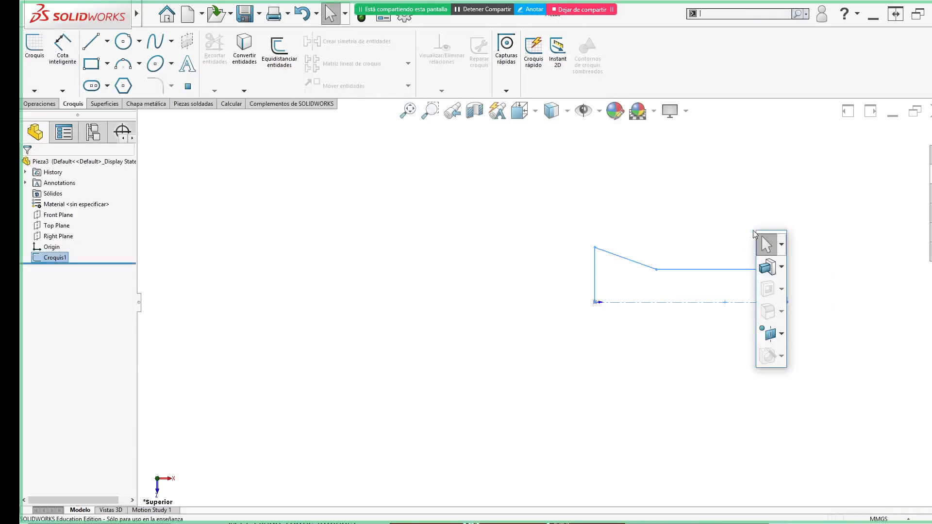
click(775, 266)
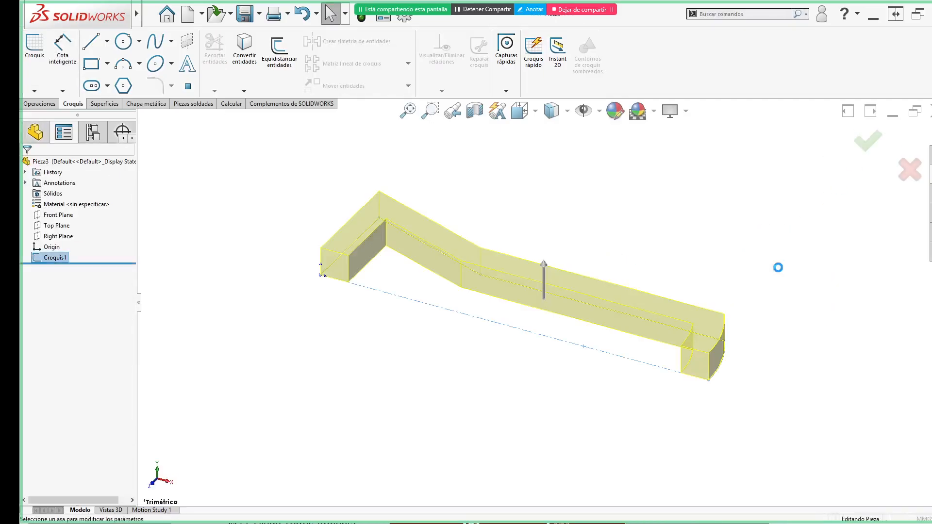
click(910, 169)
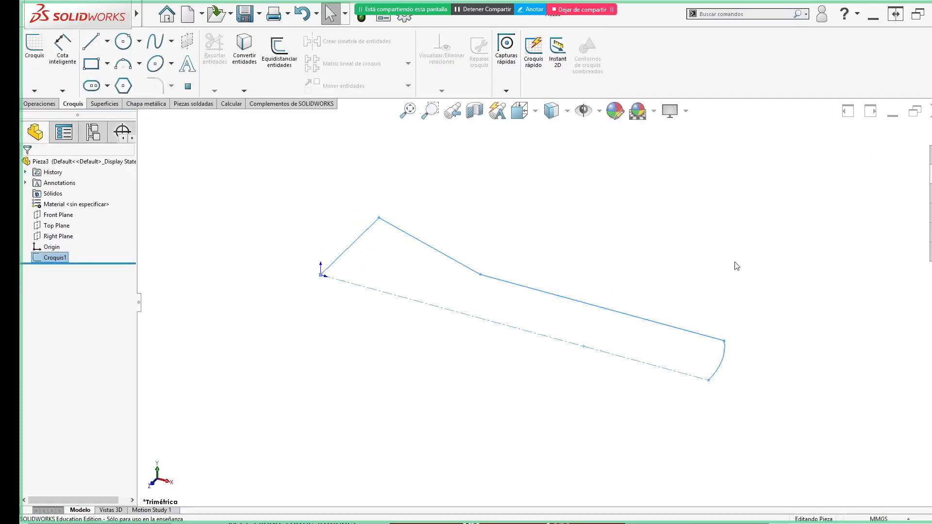
- Revolve the half profile about its centerline into a solid
key(s)
click(294, 304)
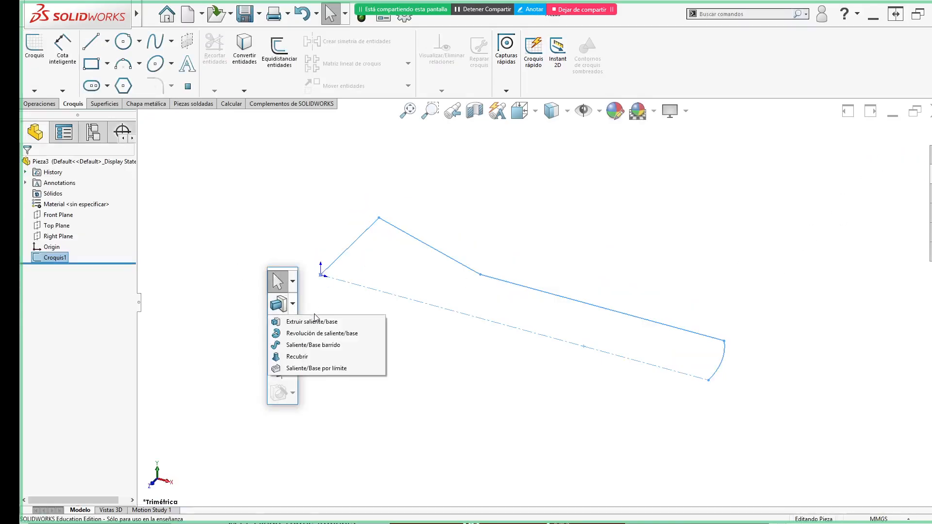
click(318, 333)
click(516, 271)
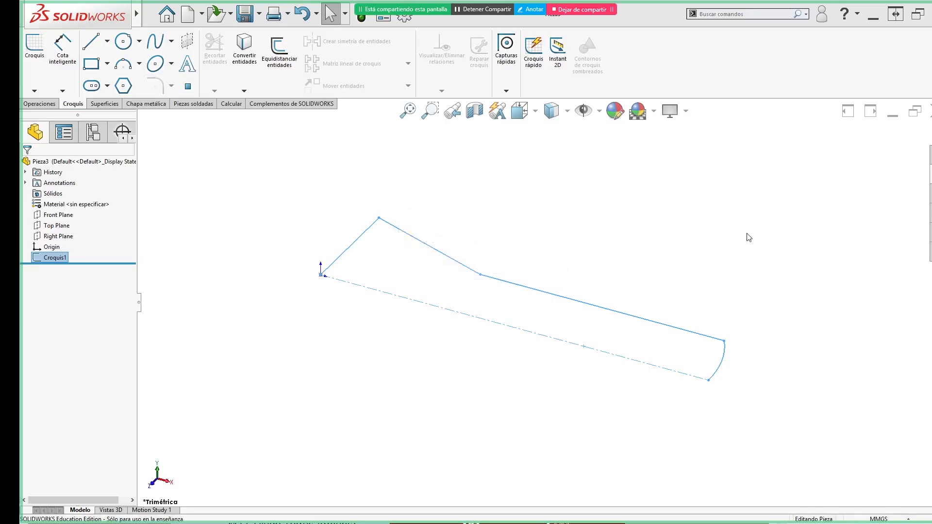
click(869, 143)
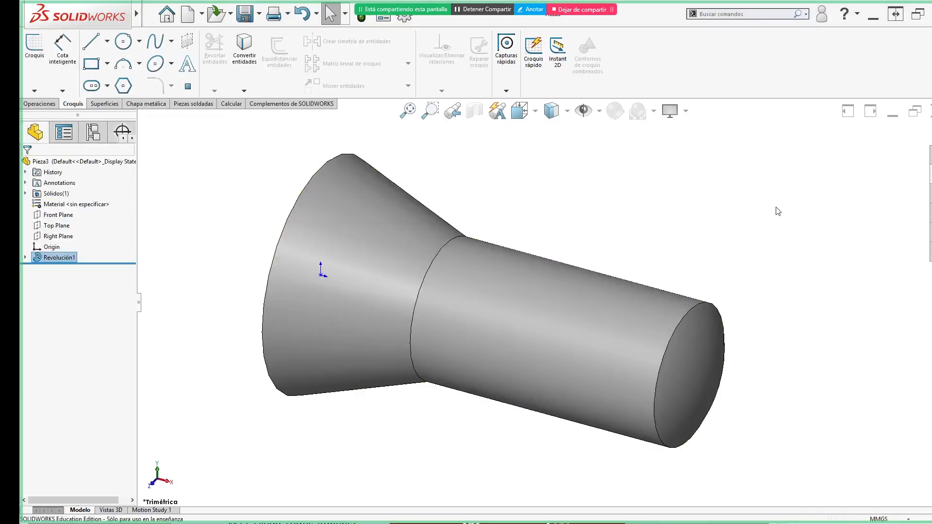
- Check the exercise manual and shell the solid with a 16 mm thickness, removing the wide flat end face and the rounded end face
key(alt+Tab)
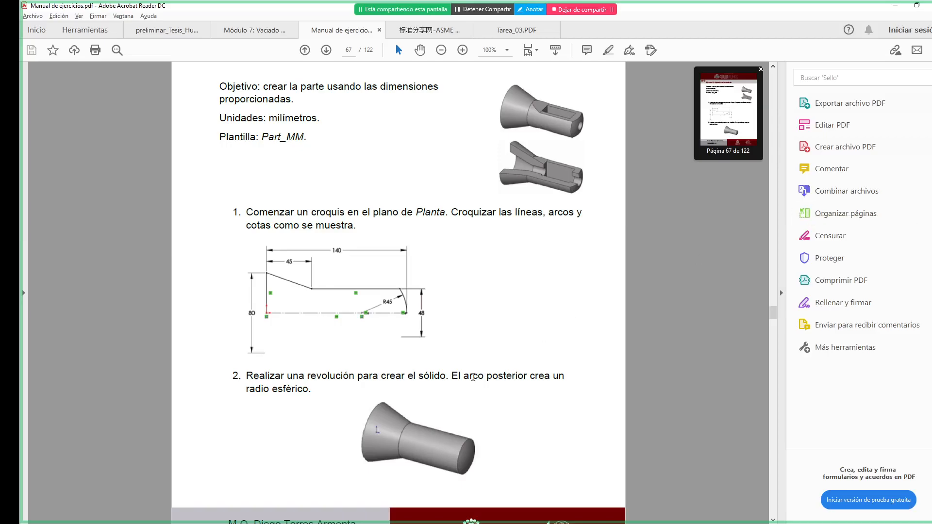
scroll(478, 374, down, 5)
scroll(478, 374, down, 3)
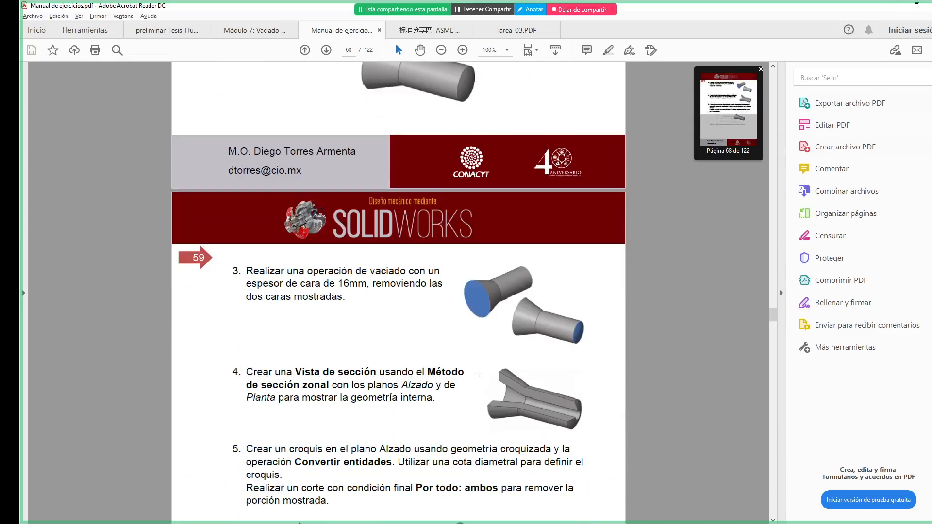
key(alt+Tab)
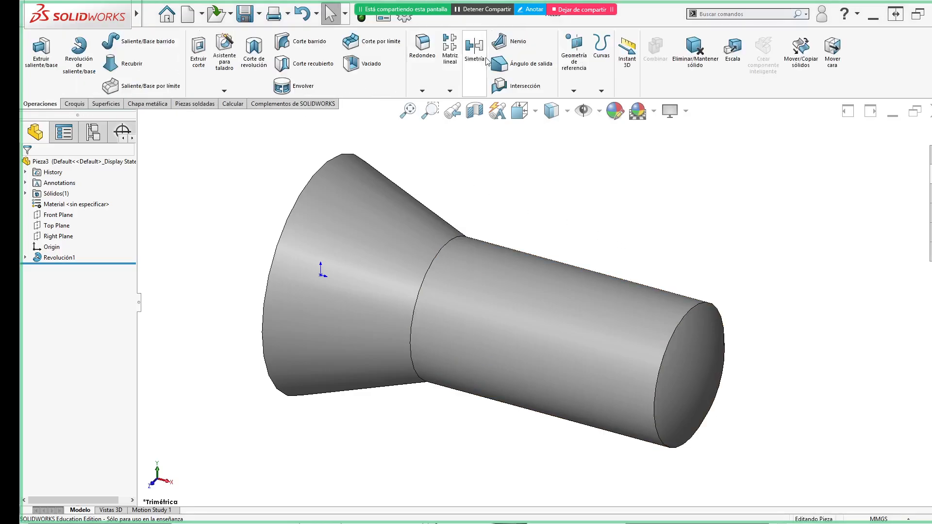
click(360, 63)
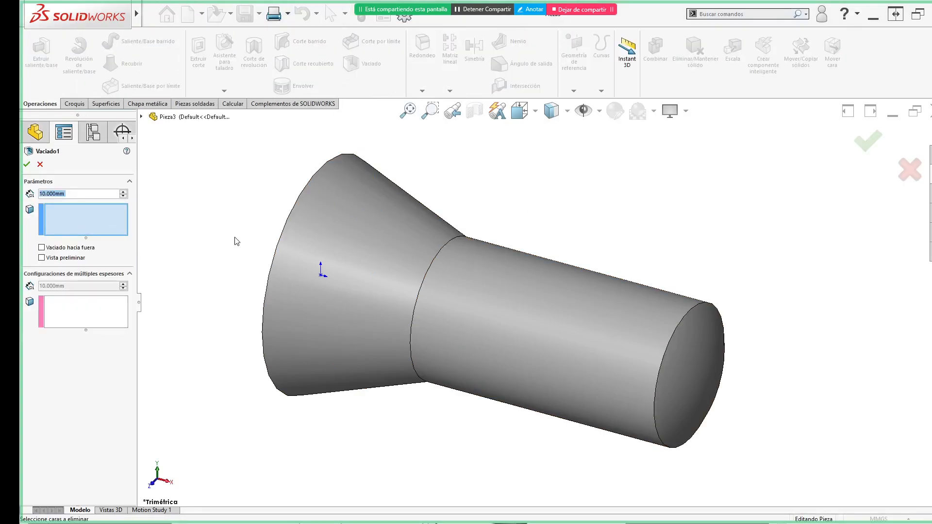
text(16)
click(107, 215)
middle_drag(238, 246, 369, 277)
click(370, 277)
middle_drag(634, 341, 519, 338)
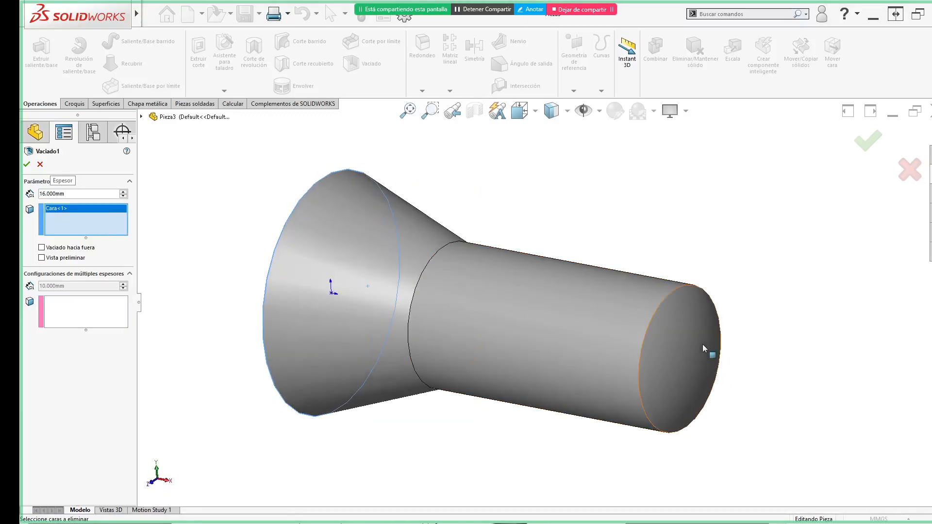
click(703, 347)
click(868, 141)
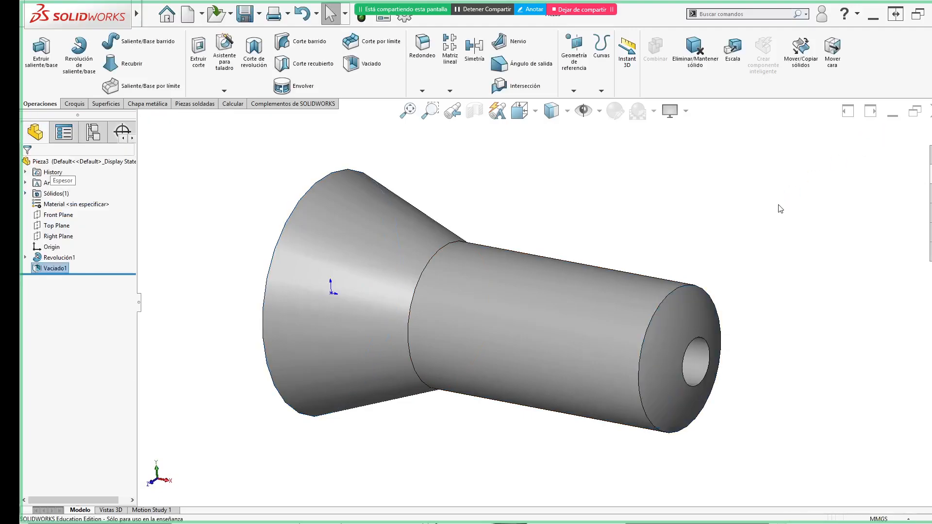
- Check the manual and create a zonal section view with the Front Plane and Top Plane, then show it in isometric orientation
middle_drag(774, 208, 782, 287)
key(alt+Tab)
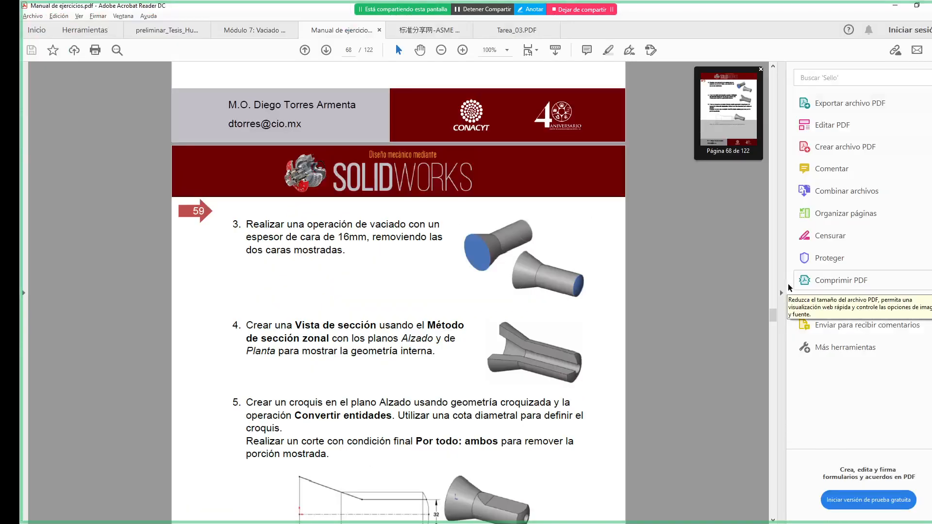
key(alt+Tab)
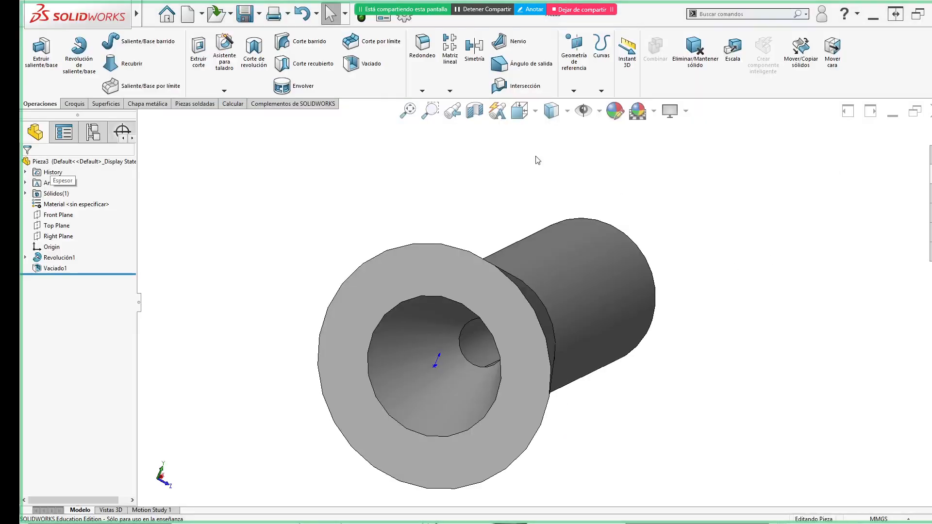
click(481, 115)
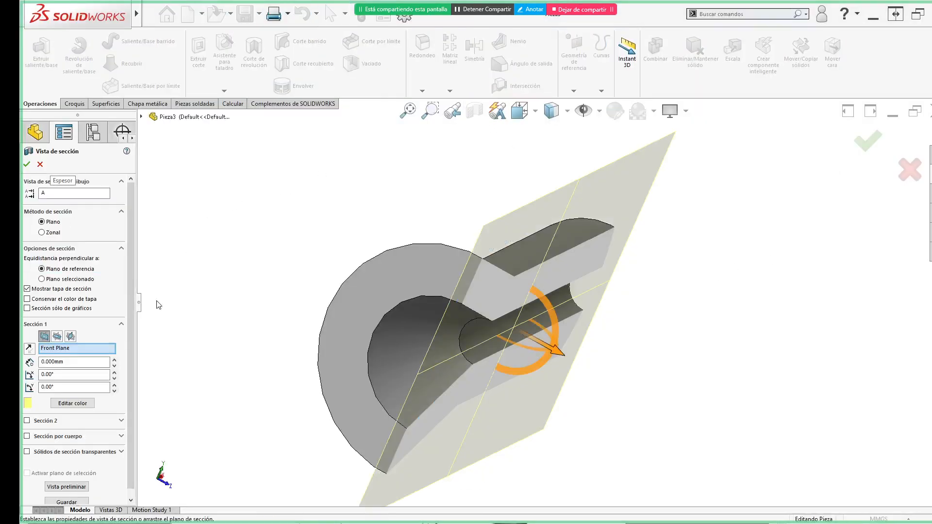
scroll(83, 317, down, 1)
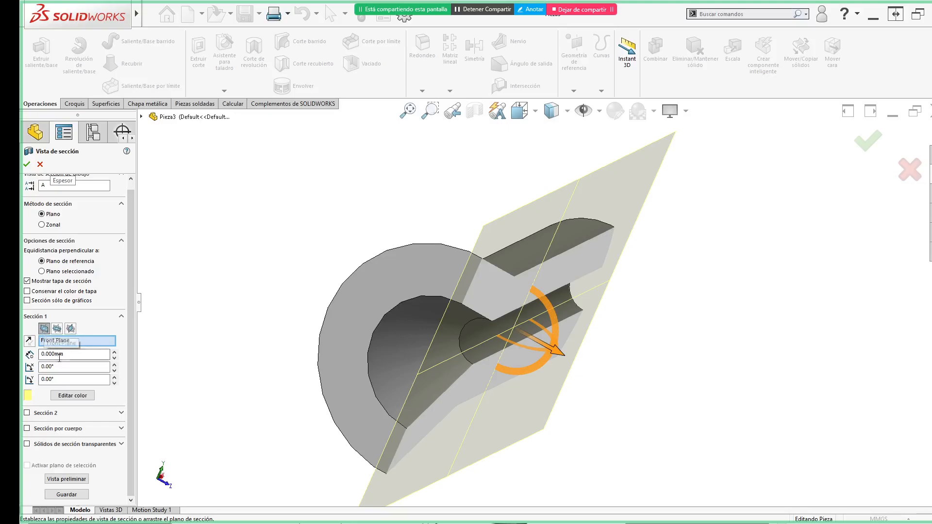
click(41, 224)
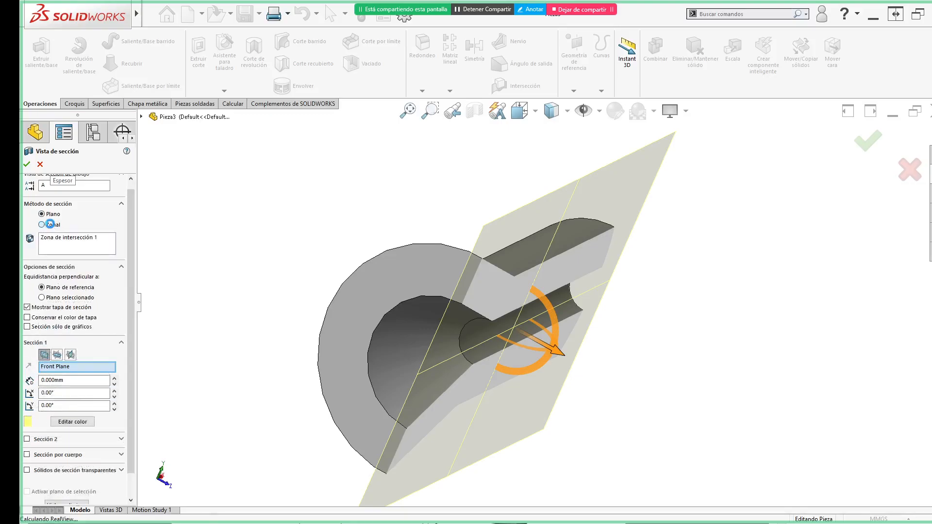
click(27, 440)
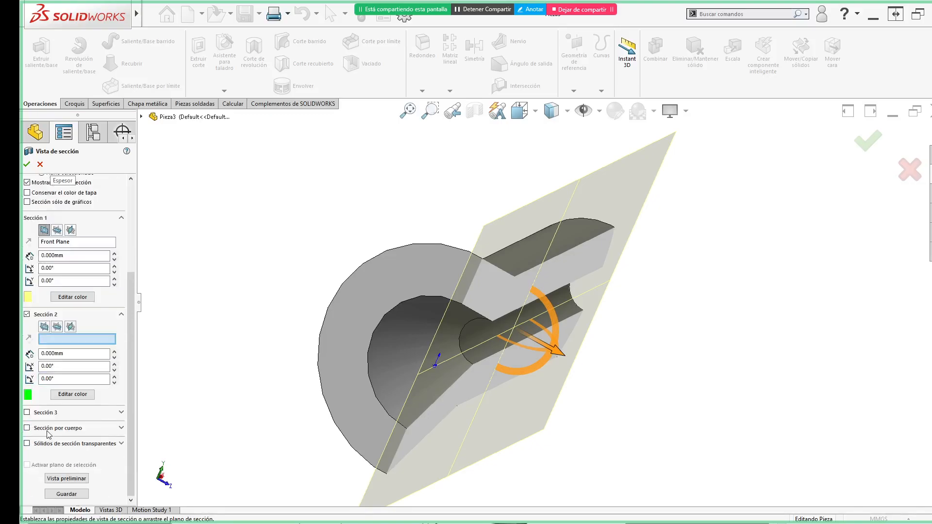
click(57, 327)
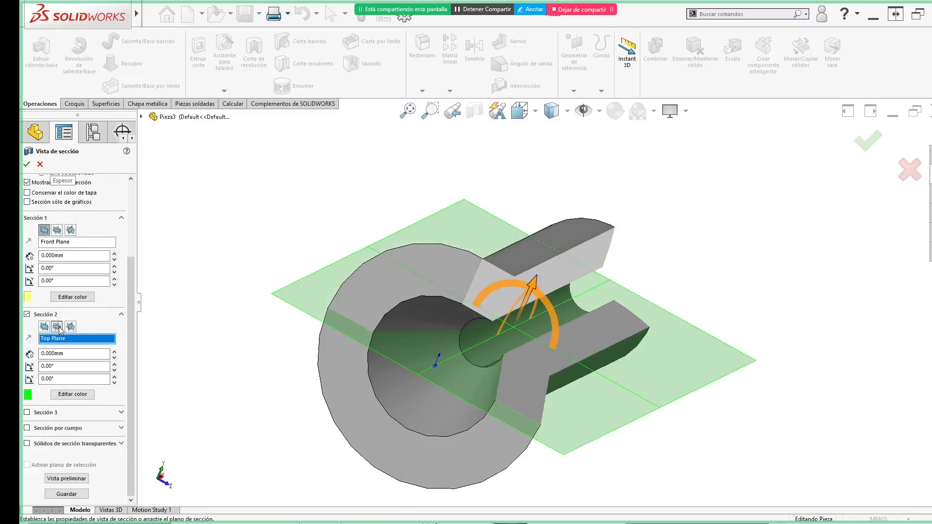
click(27, 164)
key(ctrl+7)
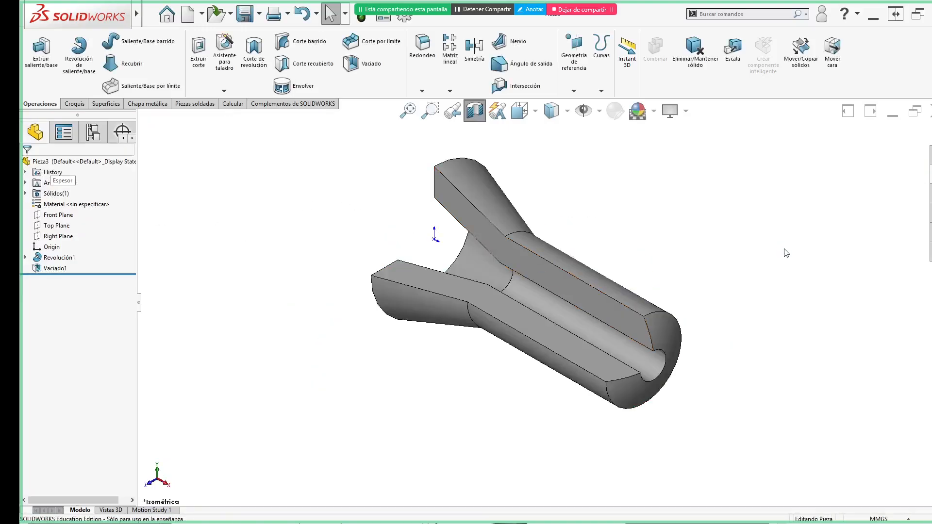
- Read step 5 of the exercise manual and turn off the section view
key(alt+Tab)
scroll(644, 317, down, 3)
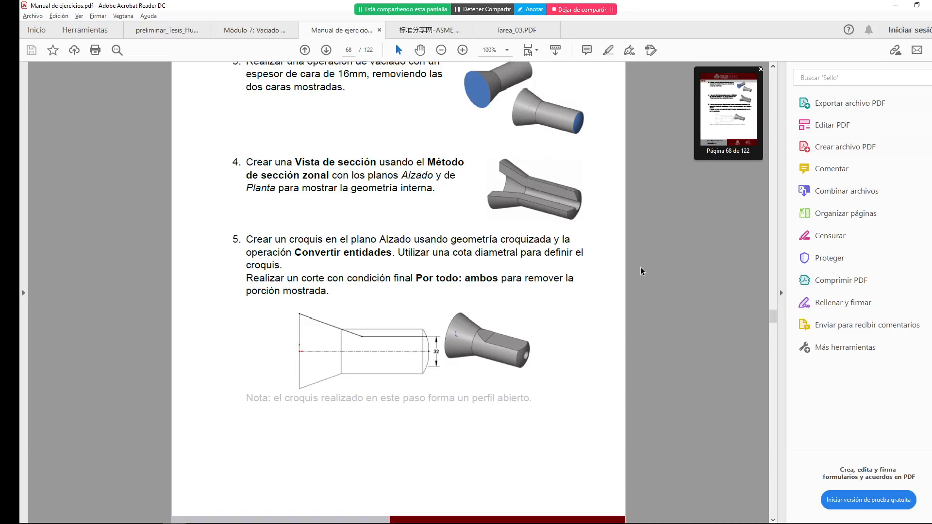
key(alt+Tab)
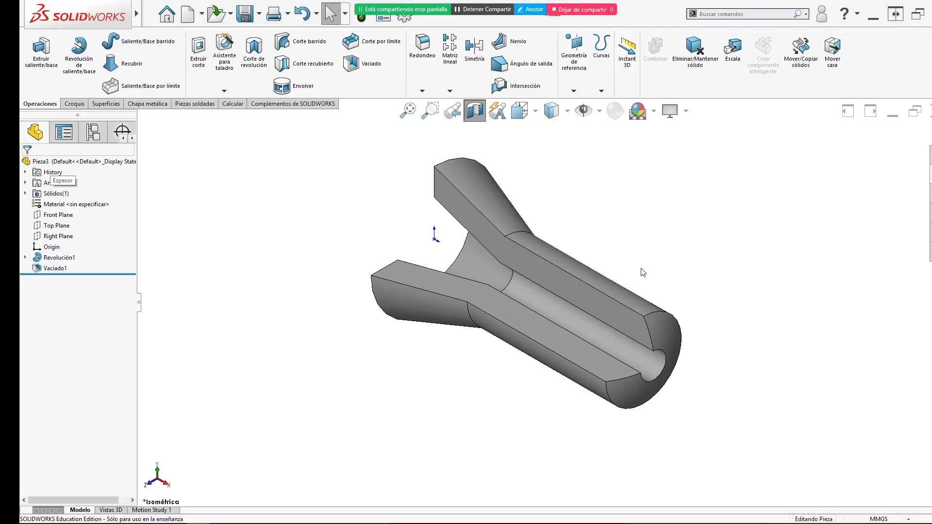
click(475, 111)
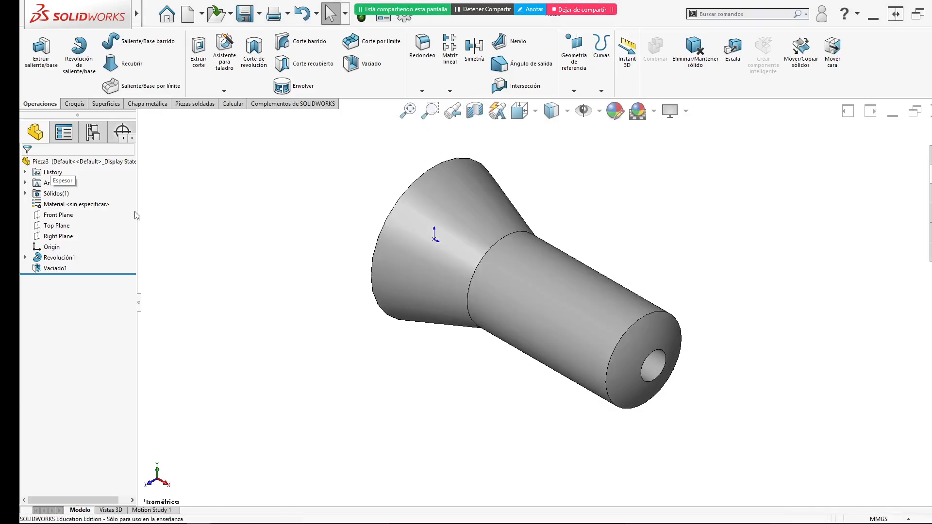
- Start a sketch on the Front Plane and draw a horizontal centerline from the origin to the rounded end, following the manual
click(58, 215)
click(70, 202)
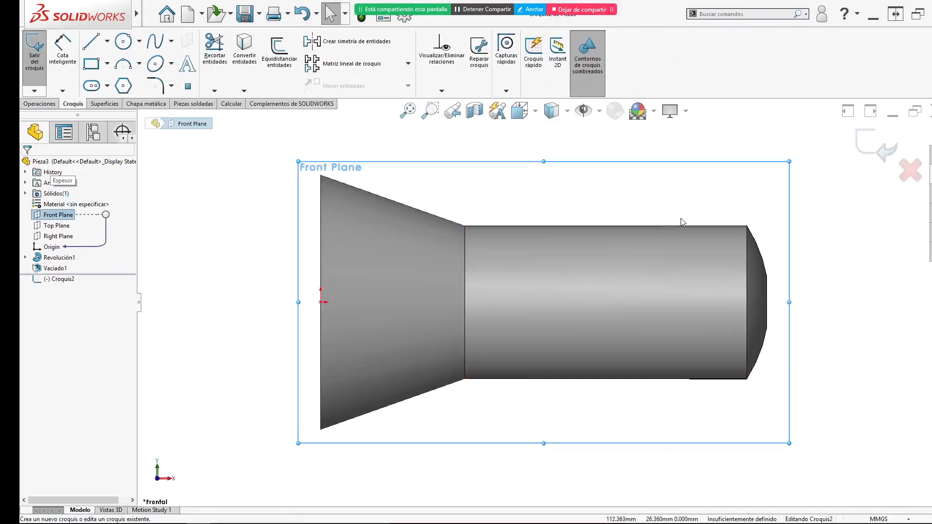
key(Escape)
key(alt+Tab)
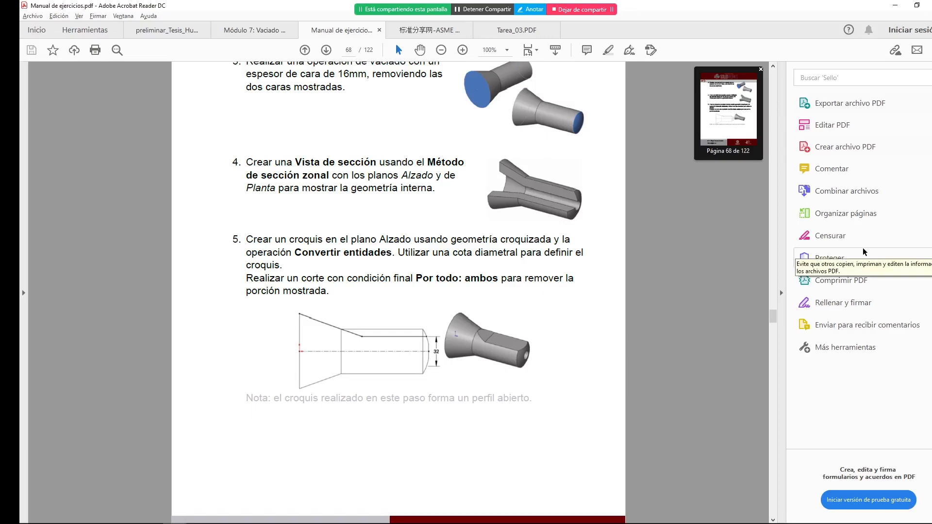
key(alt+Tab)
click(107, 40)
click(121, 70)
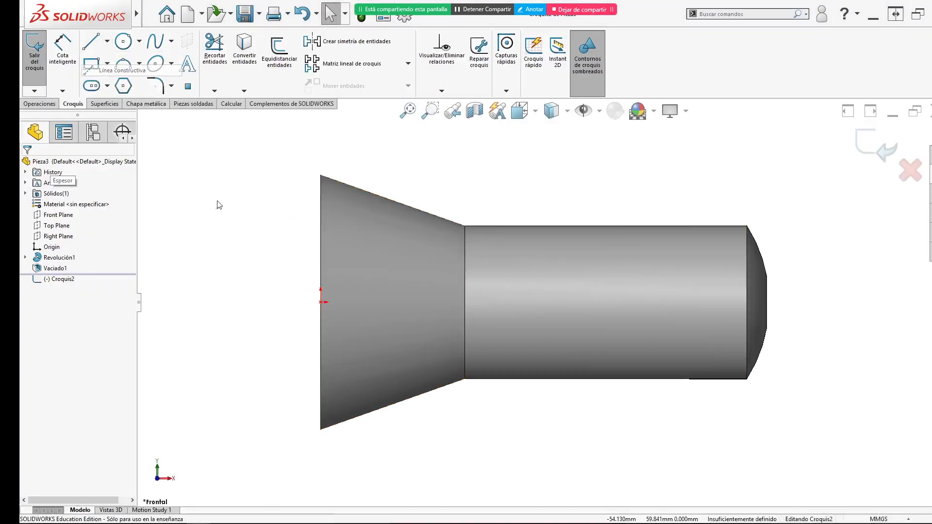
mouse_move(321, 302)
mouse_down()
mouse_move(738, 311)
mouse_move(767, 302)
mouse_up()
key(Escape)
key(Escape)
- Sketch a horizontal line about 17.7 mm above the centerline, from the rounded end's arc edge to just short of the cone
click(85, 42)
click(756, 253)
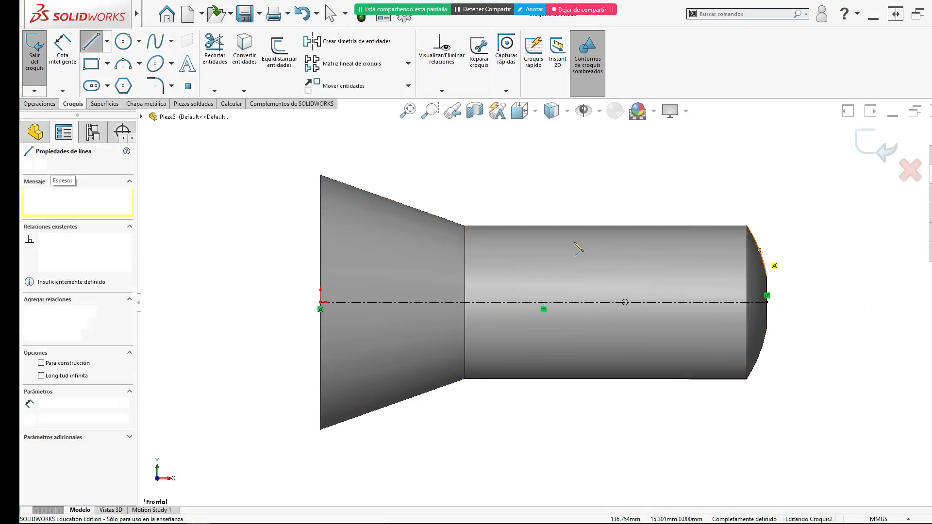
key(Escape)
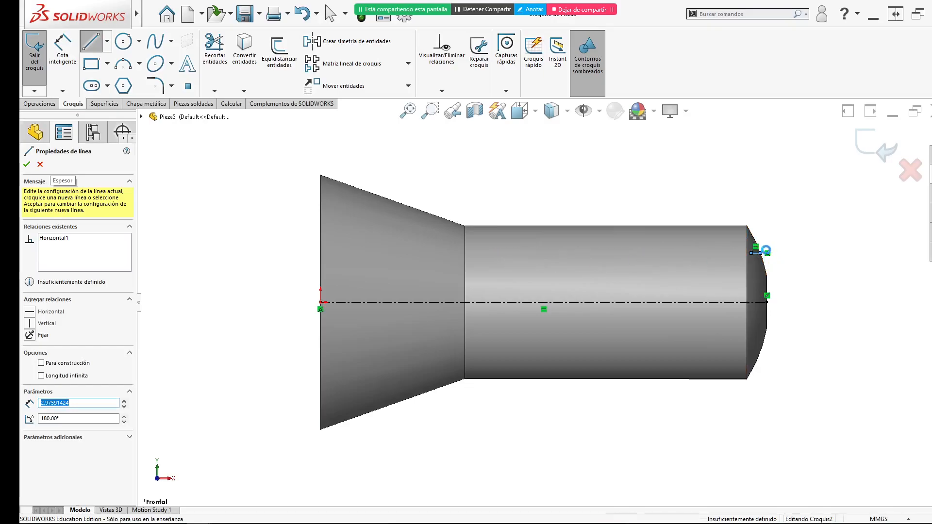
key(Escape)
drag(697, 252, 486, 246)
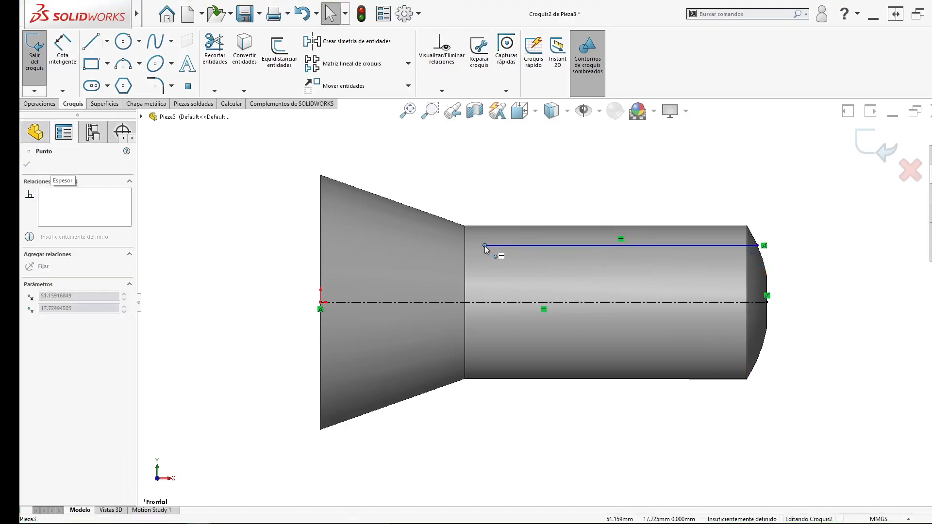
- Check the manual and dimension the horizontal line as a 32 mm diameter across the centerline
key(alt+Tab)
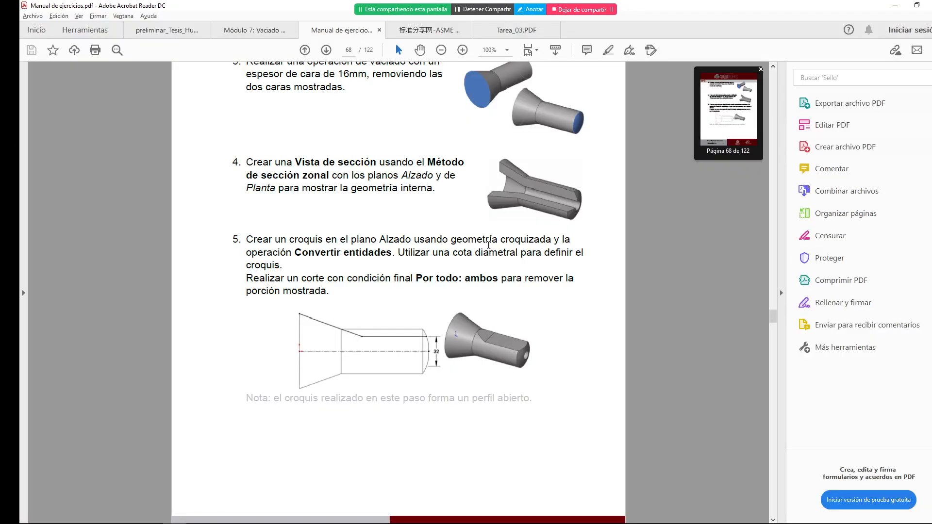
key(alt+Tab)
right_drag(862, 357, 849, 312)
click(721, 247)
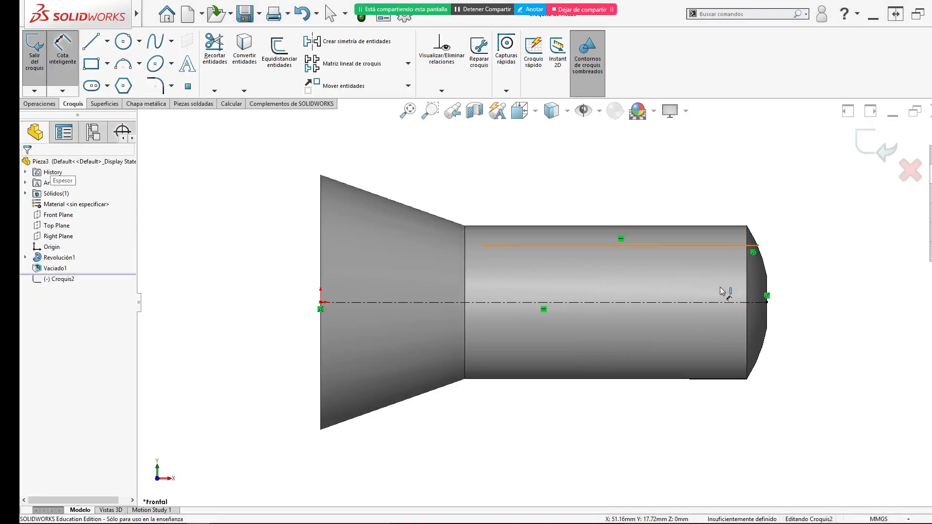
click(723, 302)
click(831, 306)
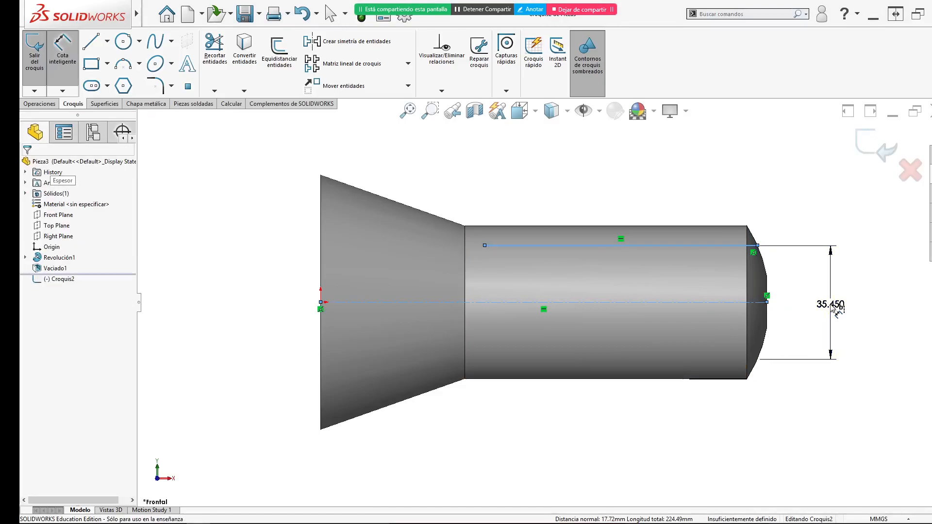
text(32)
key(Return)
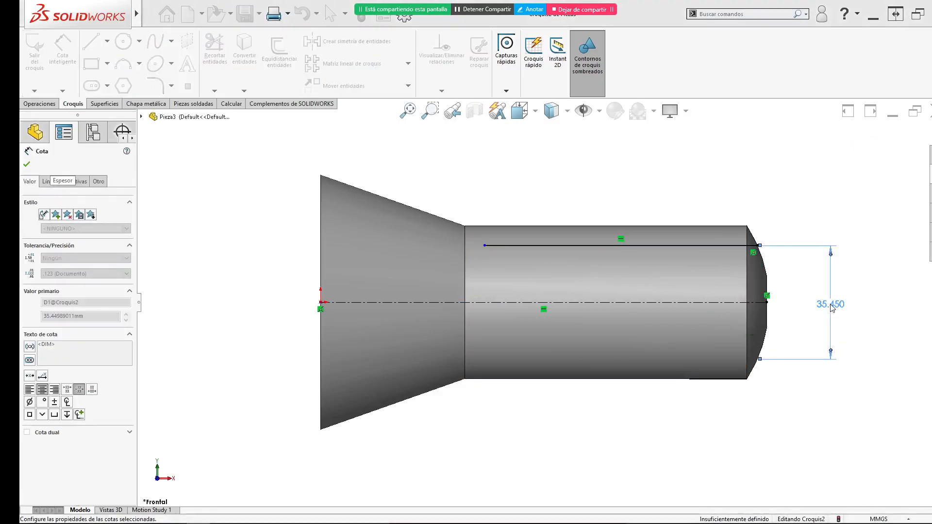
key(Escape)
- Check the manual and draw a line along the cone's upper edge, from the wide end's corner to the cylinder junction
key(alt+Tab)
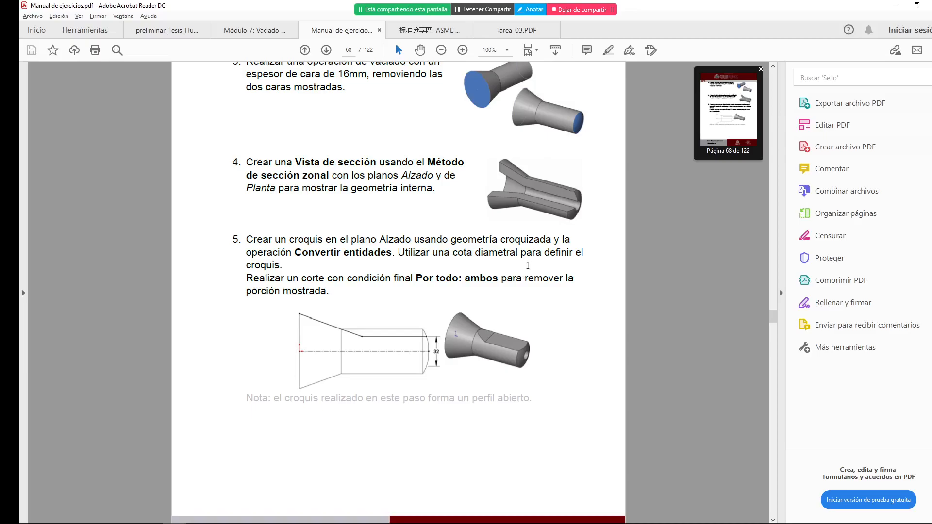
key(alt+Tab)
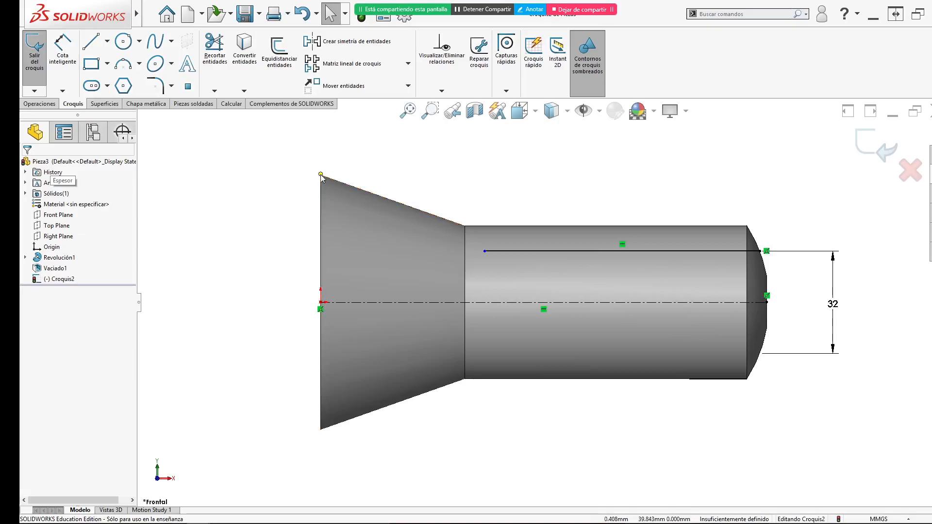
click(90, 41)
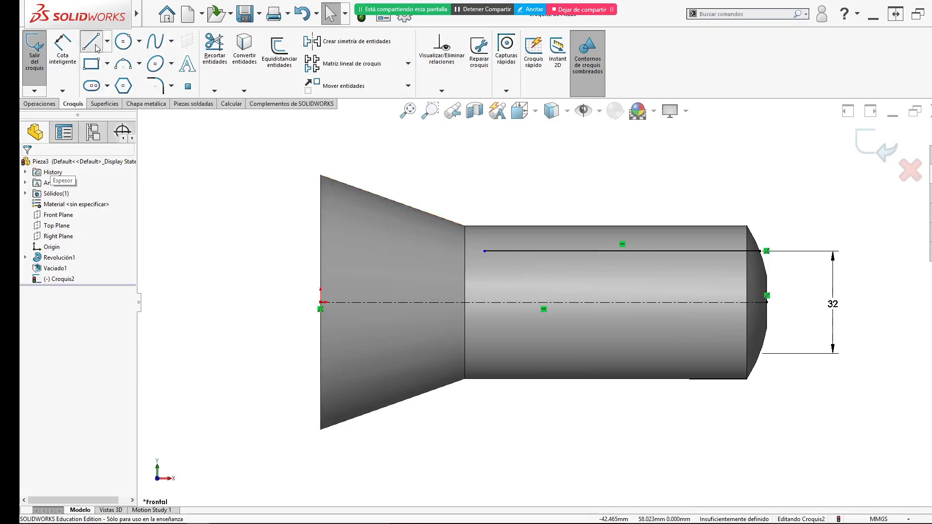
click(320, 175)
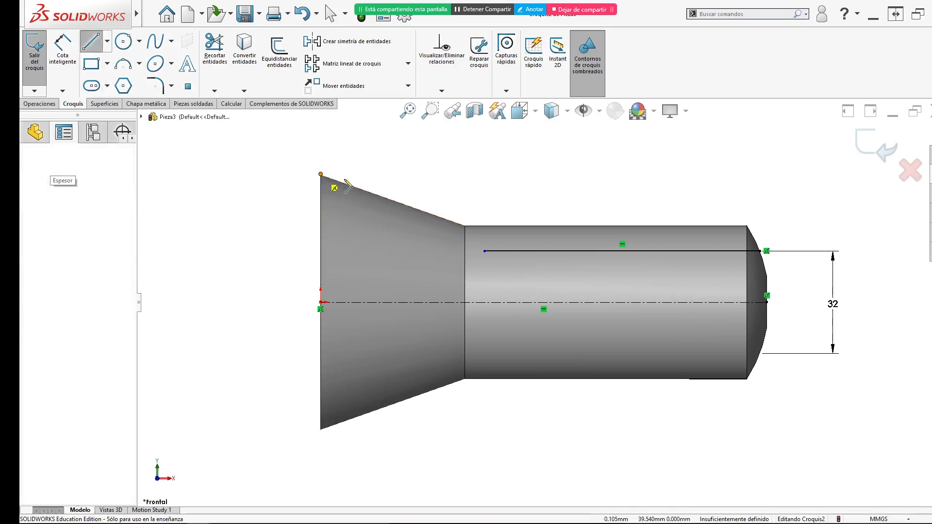
click(465, 225)
key(Escape)
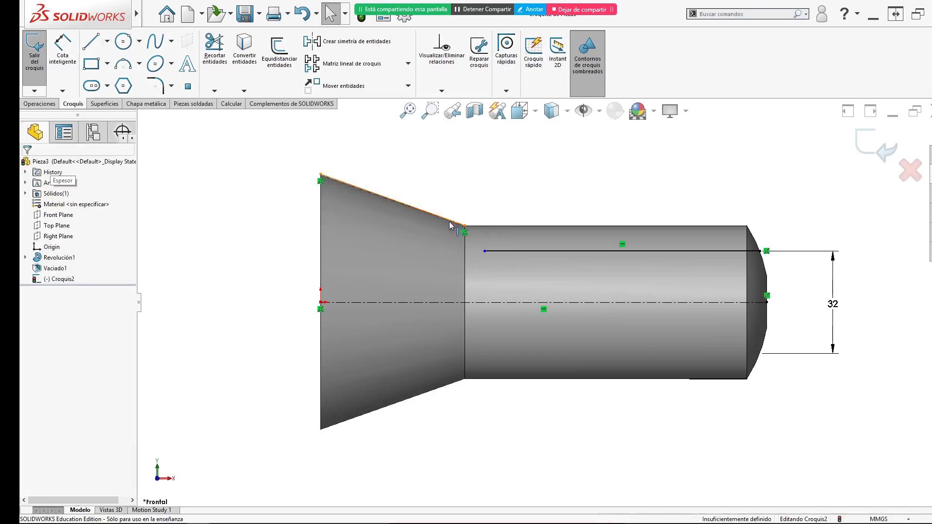
- Try to extend the horizontal sketch line toward the line on the cone's upper edge
click(459, 223)
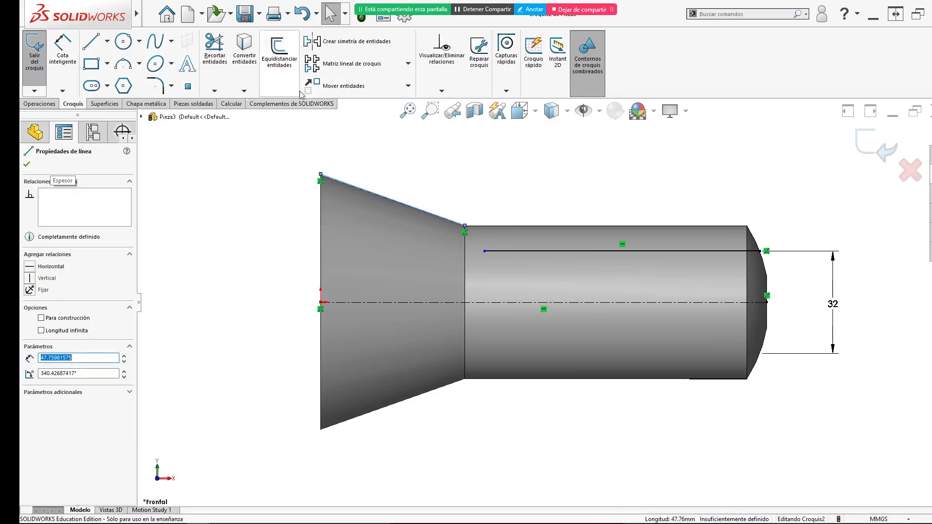
click(214, 91)
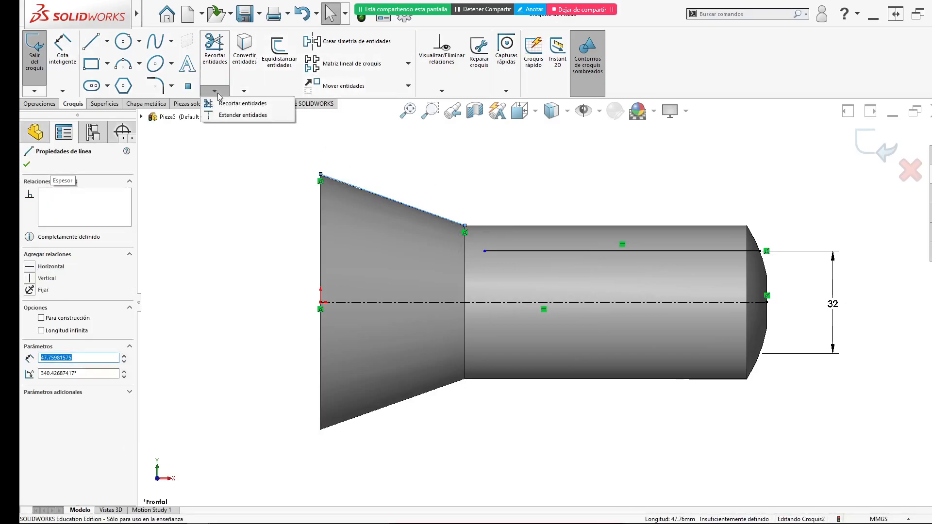
click(218, 118)
click(509, 252)
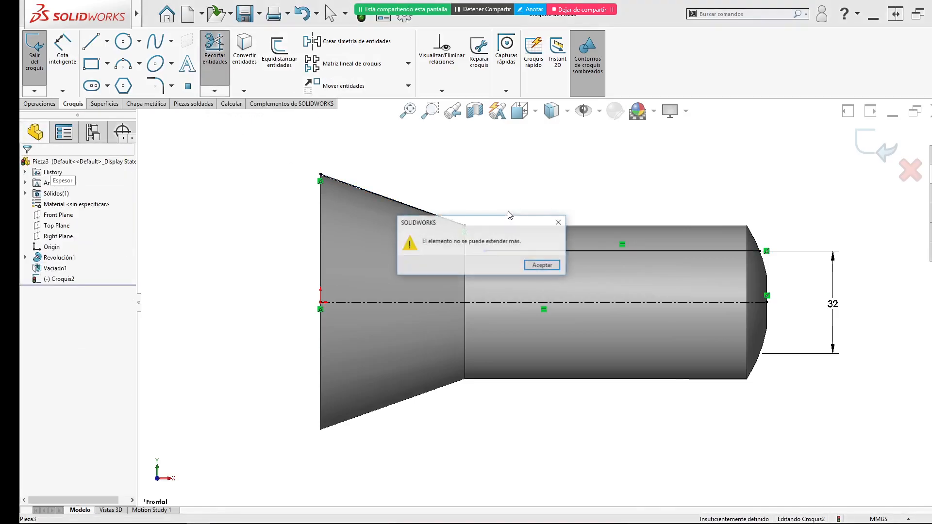
click(540, 264)
key(Escape)
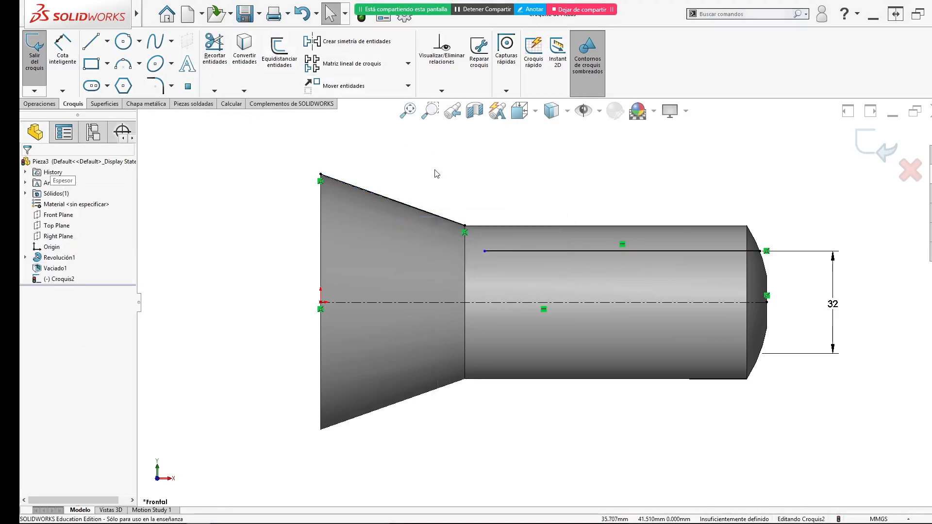
- Extend the line on the cone's upper edge to the horizontal line, and shift its lower endpoint about 6 mm toward the rounded end
key(s)
click(463, 407)
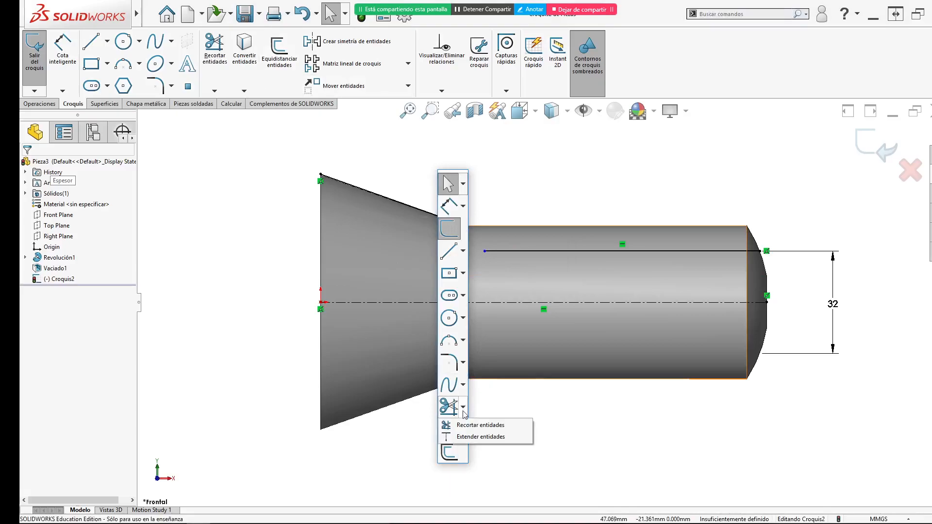
click(475, 438)
click(444, 218)
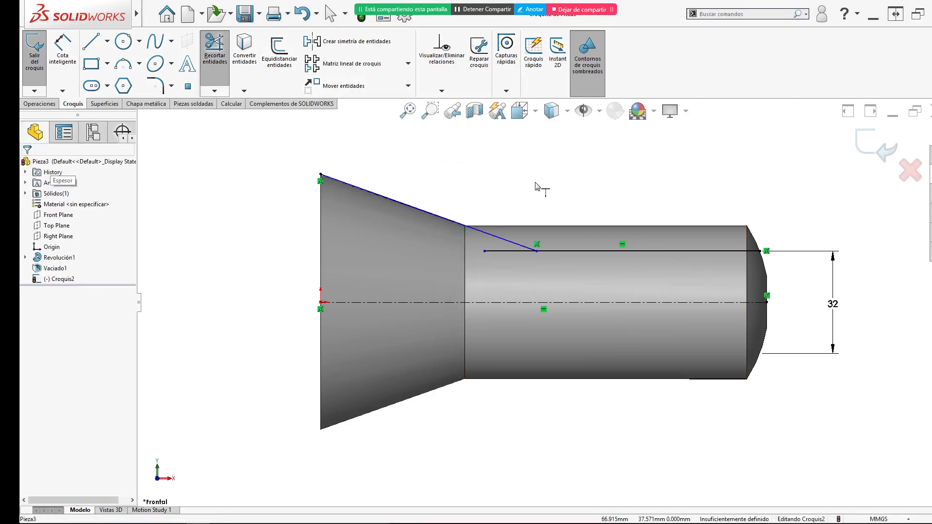
key(Escape)
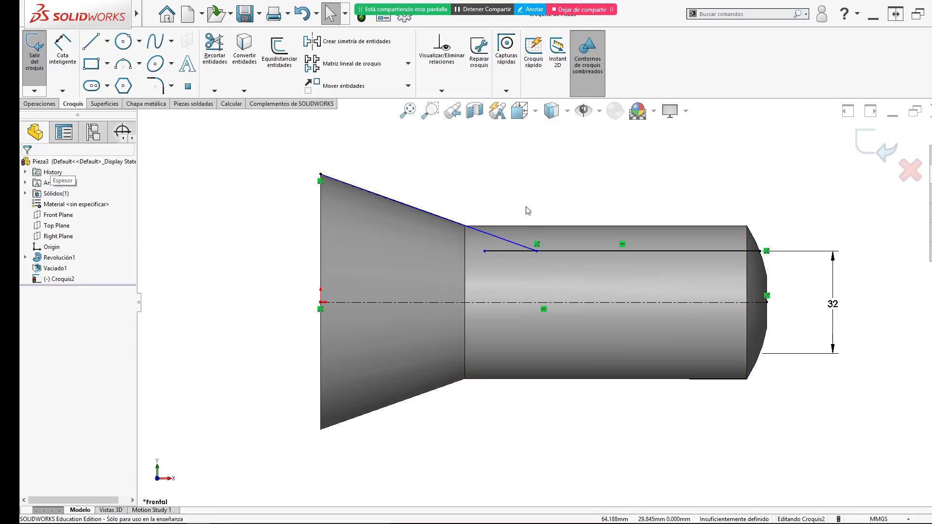
click(538, 251)
drag(538, 251, 554, 251)
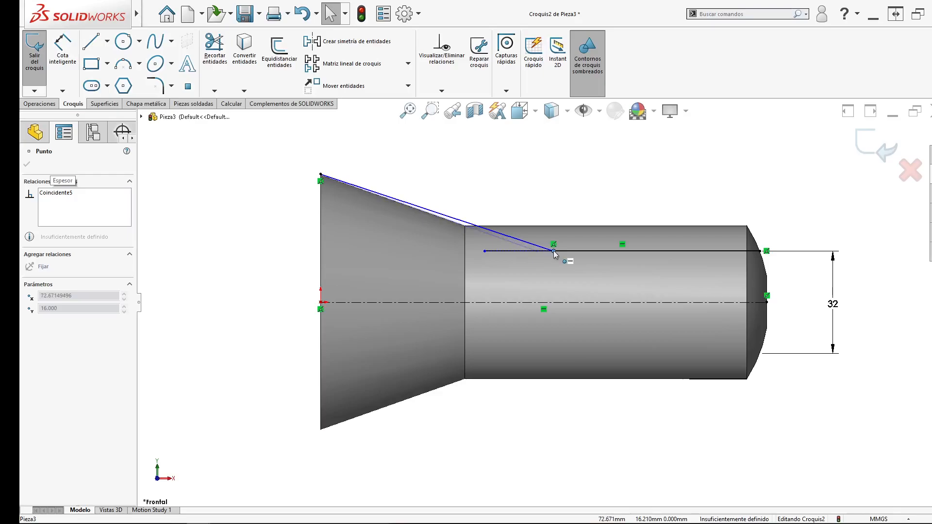
- Make the extended sloped line collinear with the cone's upper silhouette edge
click(458, 231)
click(455, 219)
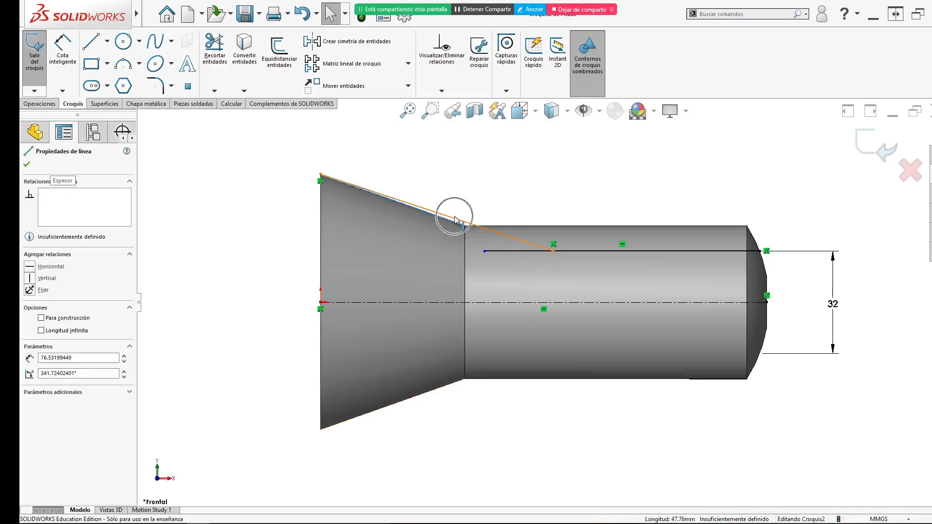
ctrl+click(457, 219)
click(484, 159)
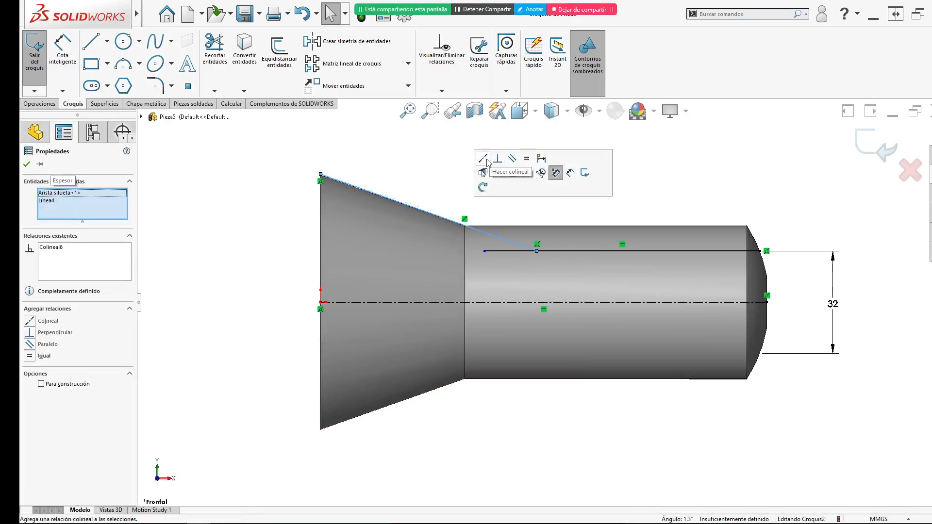
click(444, 161)
- Replace the sloped line with the converted cone silhouette edge, stretched so its end joins the horizontal line's inner endpoint
click(496, 237)
key(Delete)
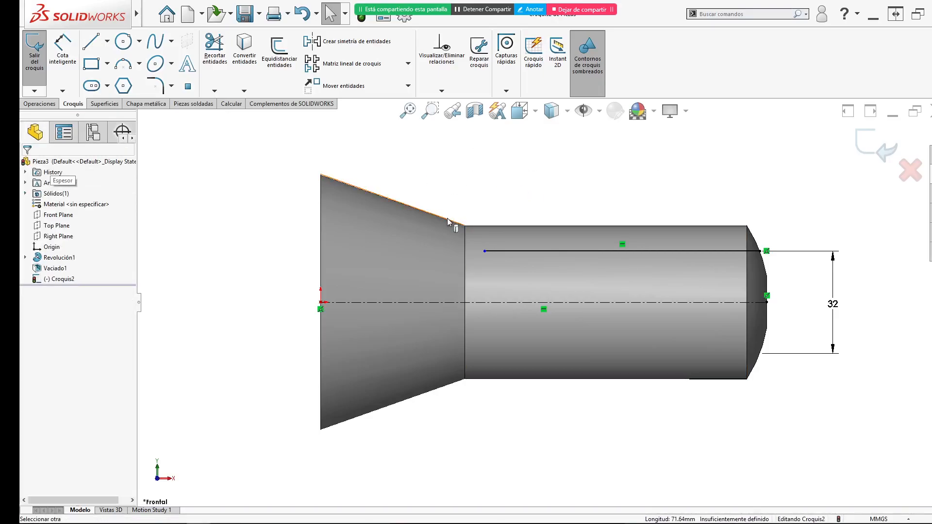
click(244, 47)
mouse_move(465, 226)
mouse_down()
mouse_move(524, 258)
mouse_move(538, 253)
mouse_up()
click(487, 191)
click(666, 192)
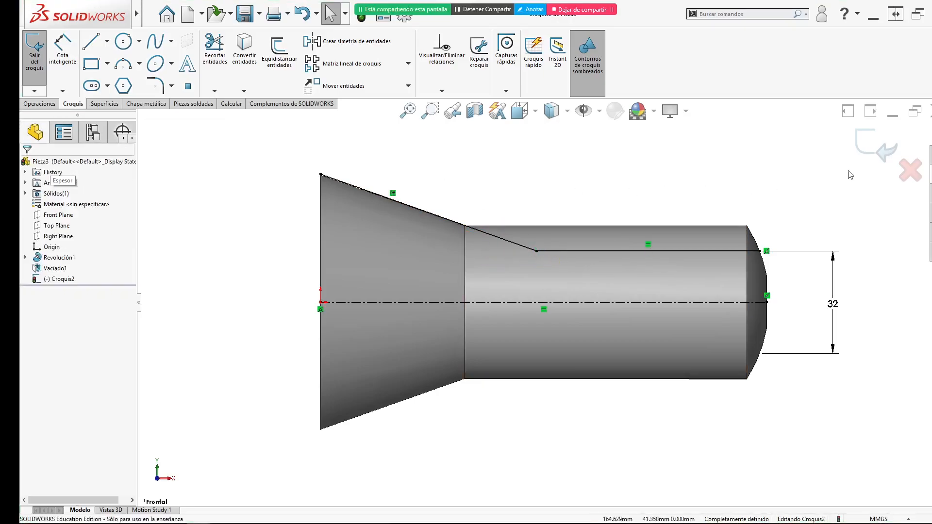
click(874, 150)
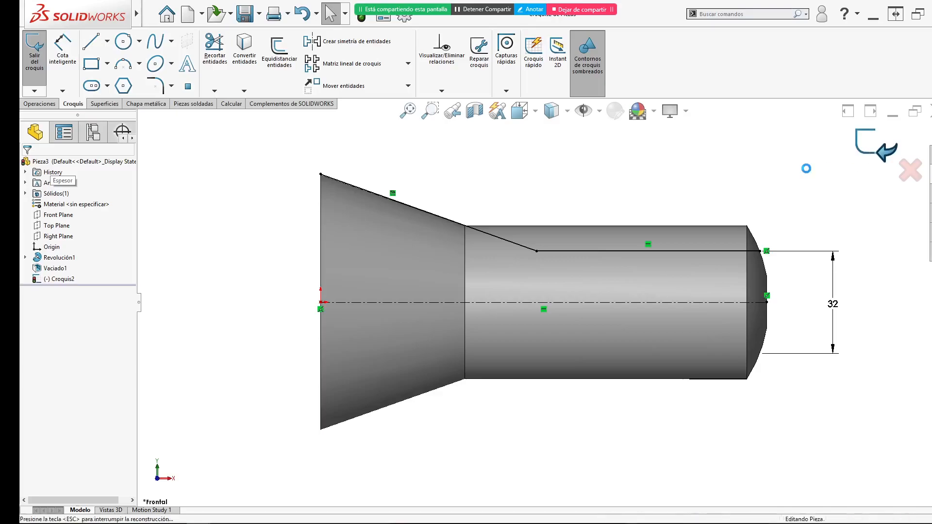
key(s)
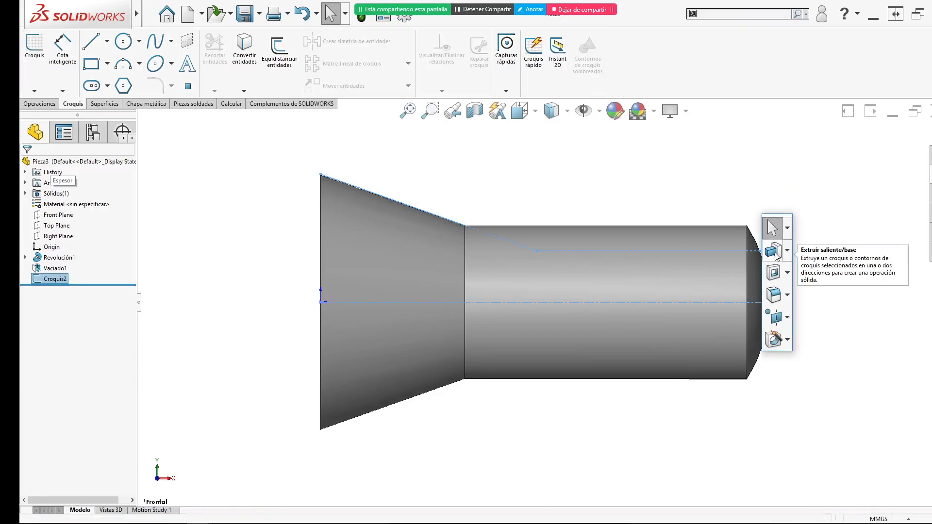
click(774, 272)
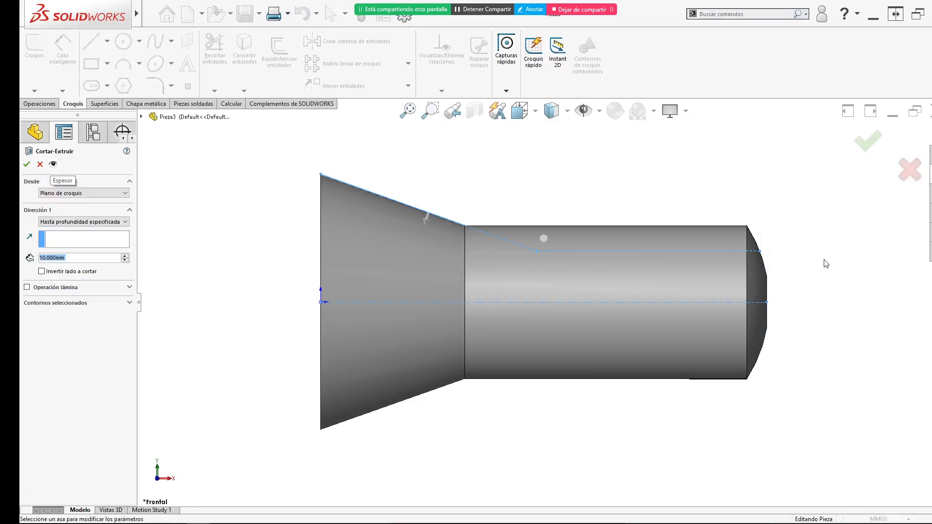
click(103, 303)
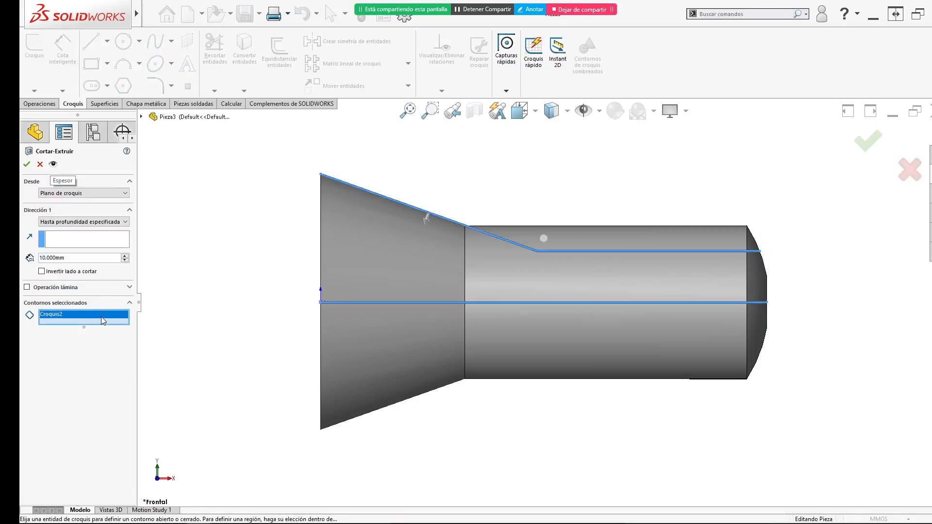
middle_drag(614, 238, 647, 288)
click(909, 168)
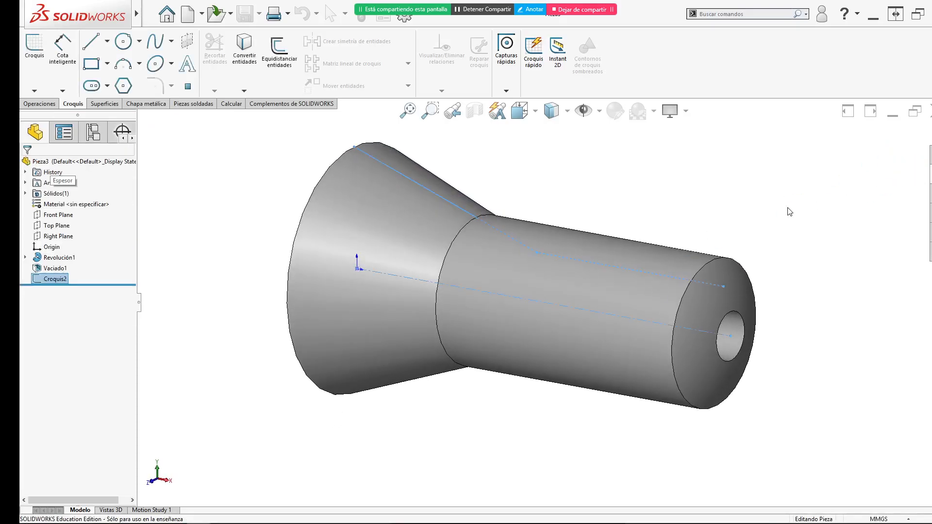
- Reopen the cut profile sketch and convert the cylinder's upper edge and the rounded end's upper arc to close the region
click(57, 280)
click(89, 253)
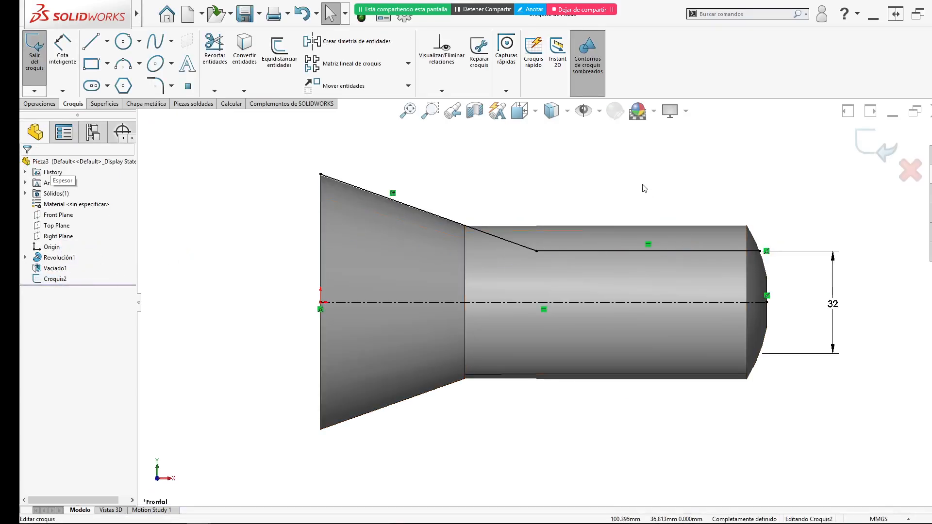
click(537, 227)
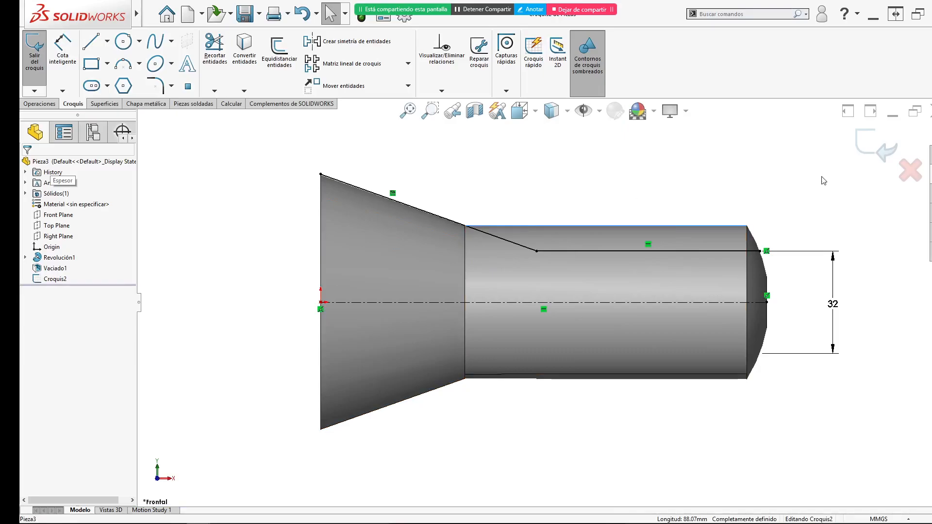
click(755, 243)
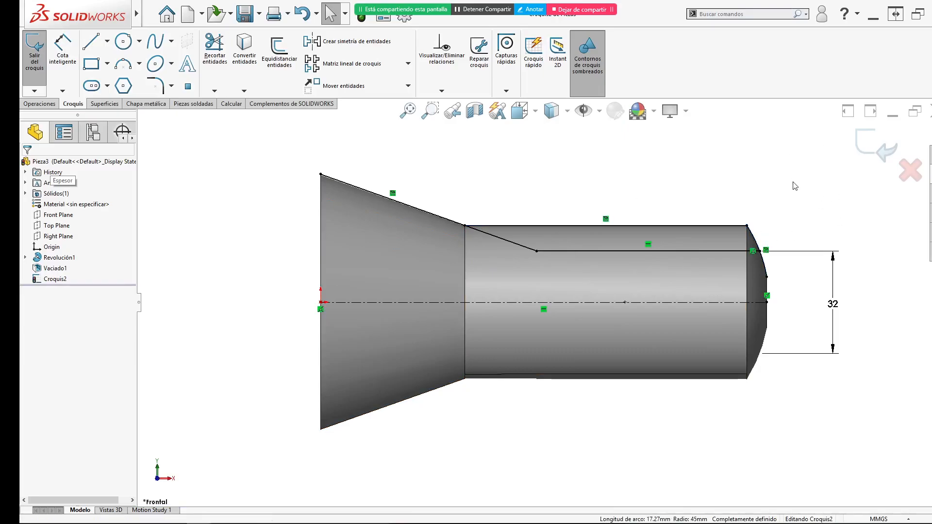
key(s)
click(819, 421)
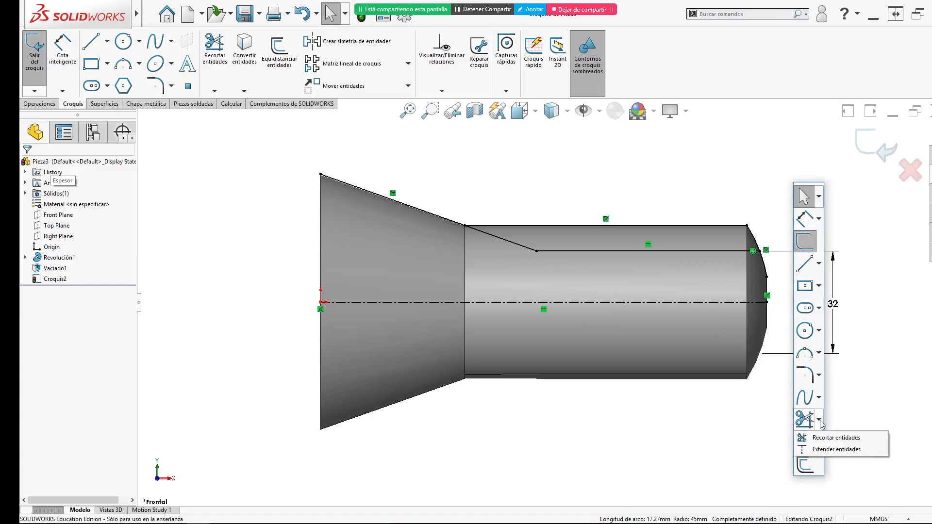
click(833, 438)
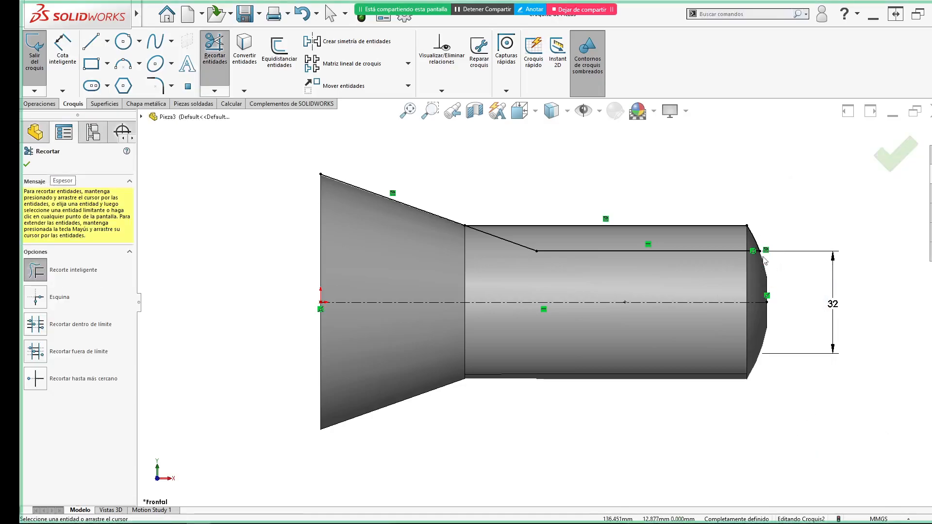
key(Escape)
- Exit the sketch and cut the closed region above the horizontal line, using the end condition Por todo: ambos
click(877, 146)
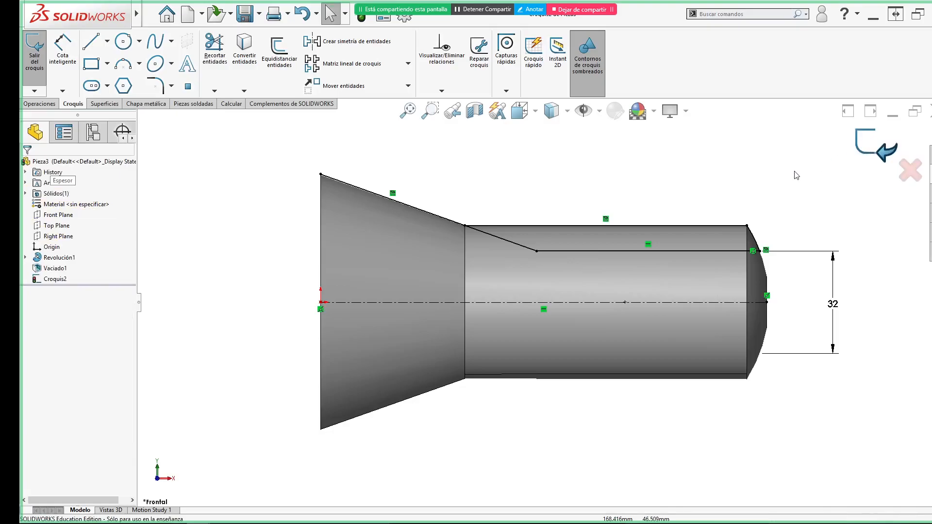
click(54, 279)
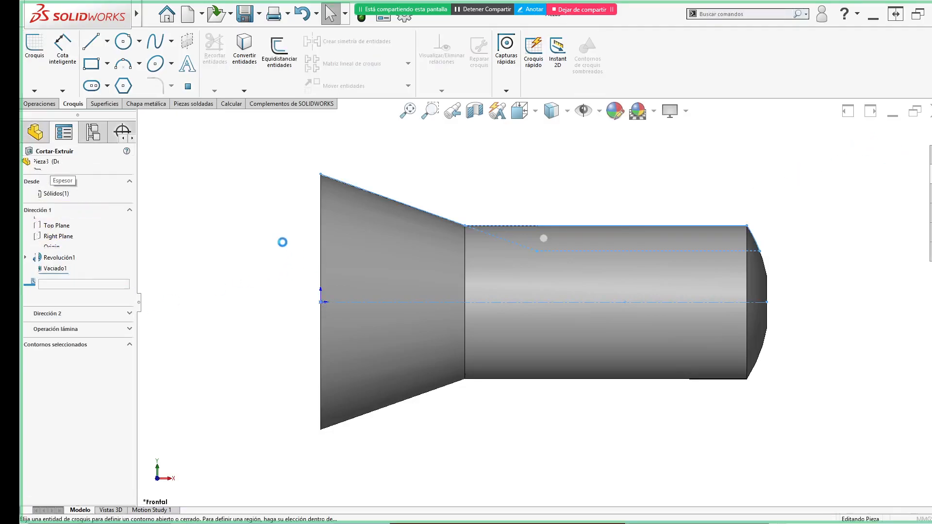
click(664, 240)
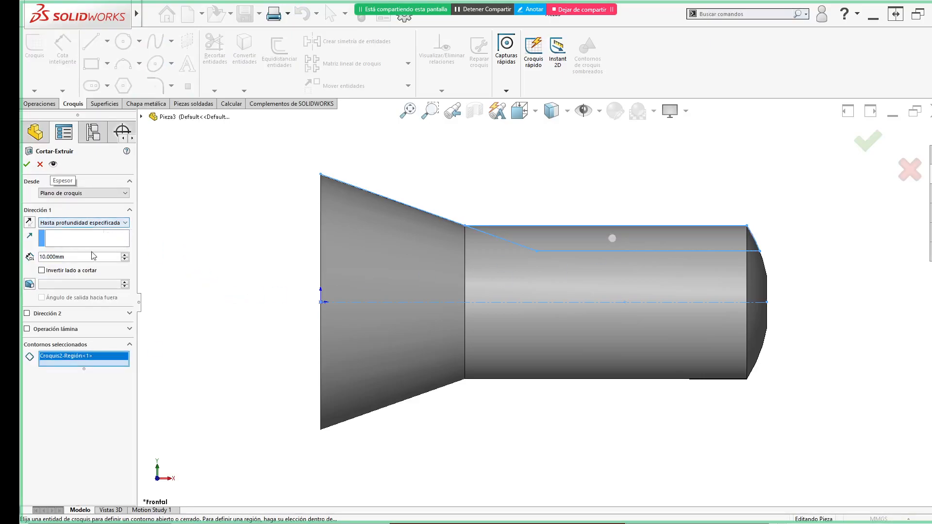
click(97, 225)
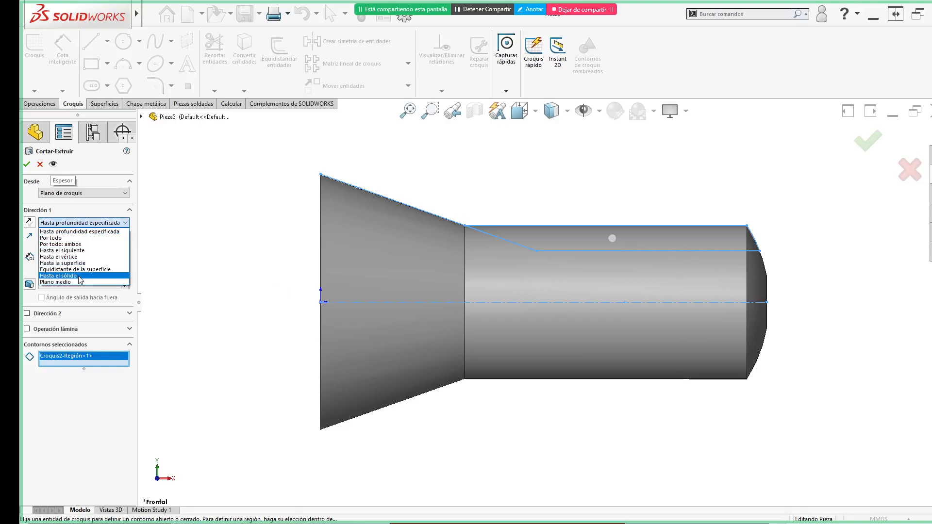
click(87, 245)
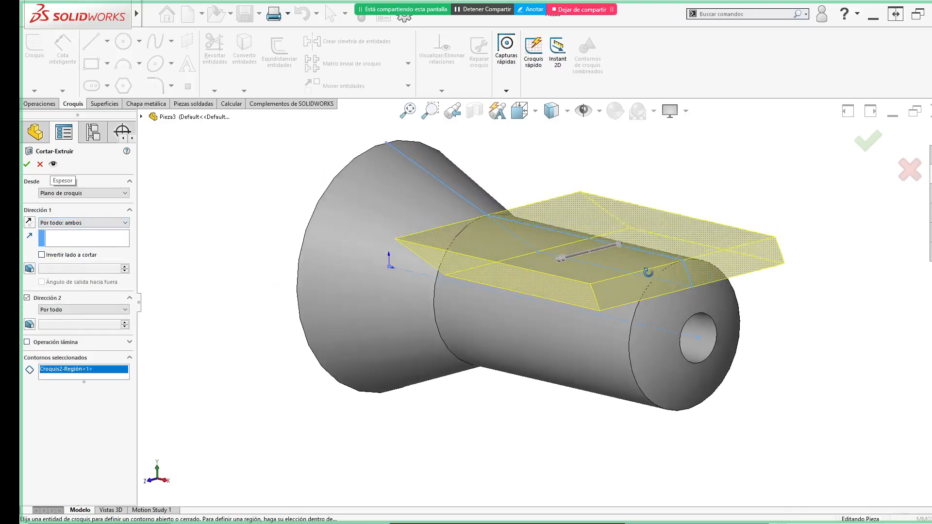
key(Return)
click(710, 237)
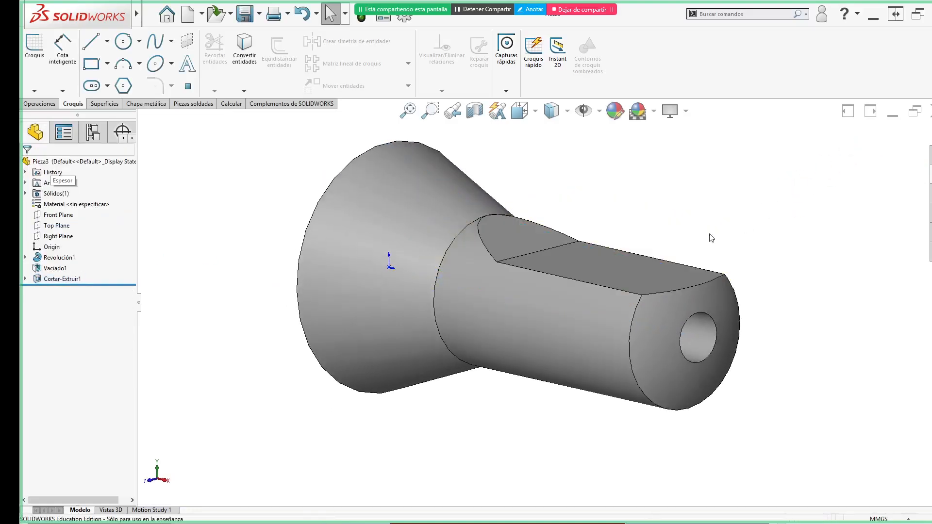
- Show the part in isometric view, read step 6 of the manual, and mirror the extruded cut about the Top Plane
key(ctrl+7)
key(alt+Tab)
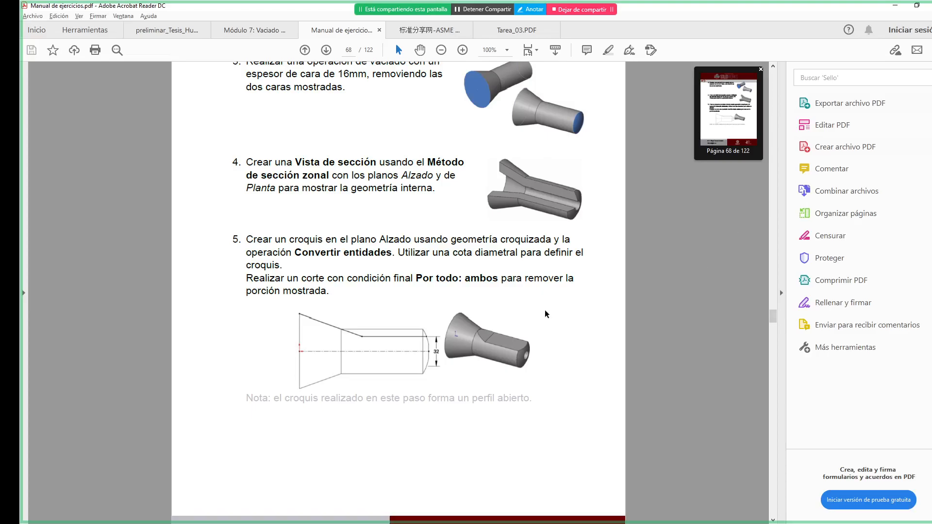
scroll(545, 310, down, 10)
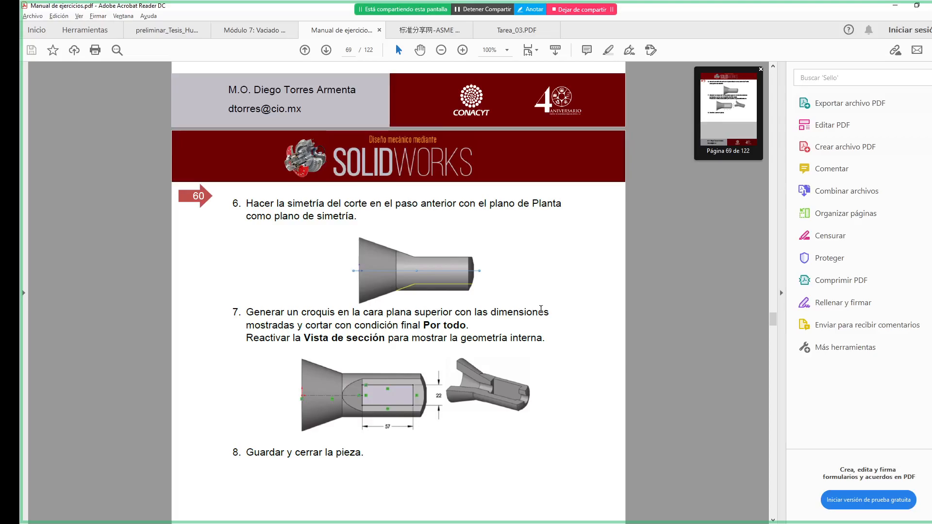
key(alt+Tab)
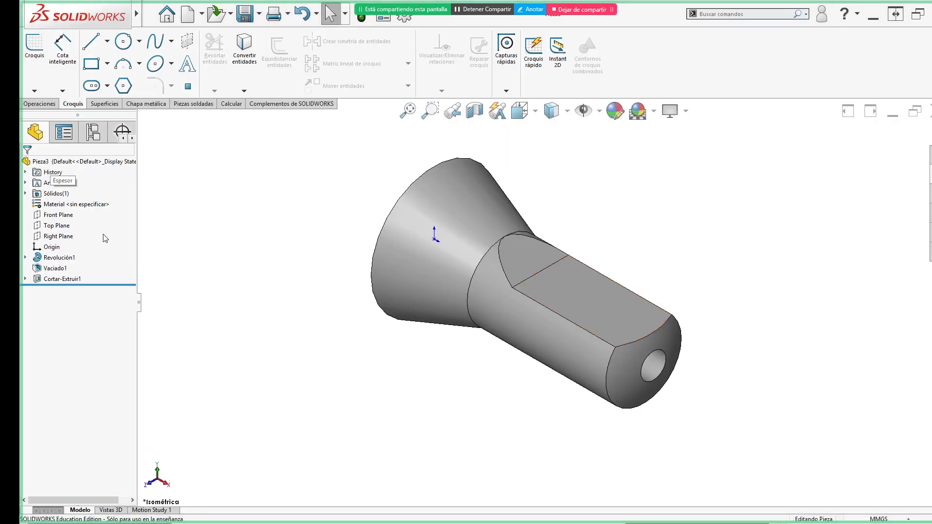
click(57, 226)
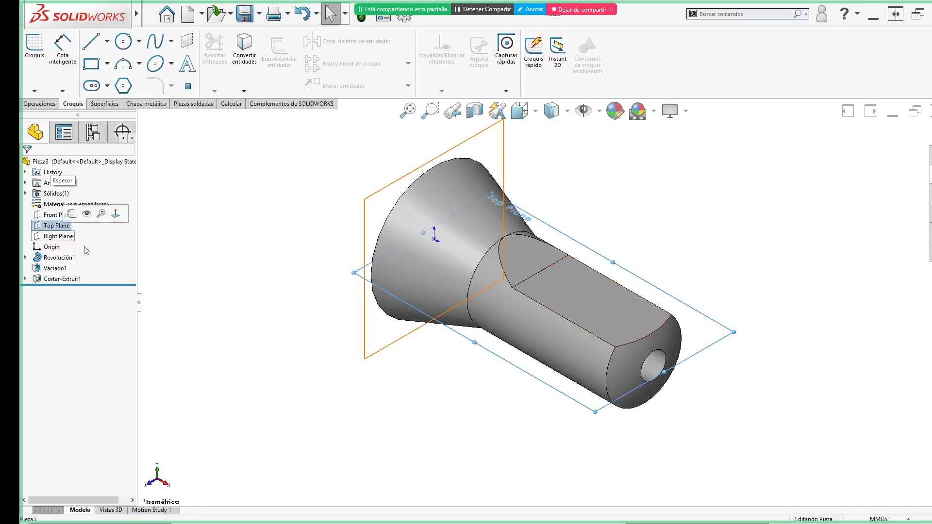
click(42, 105)
click(469, 76)
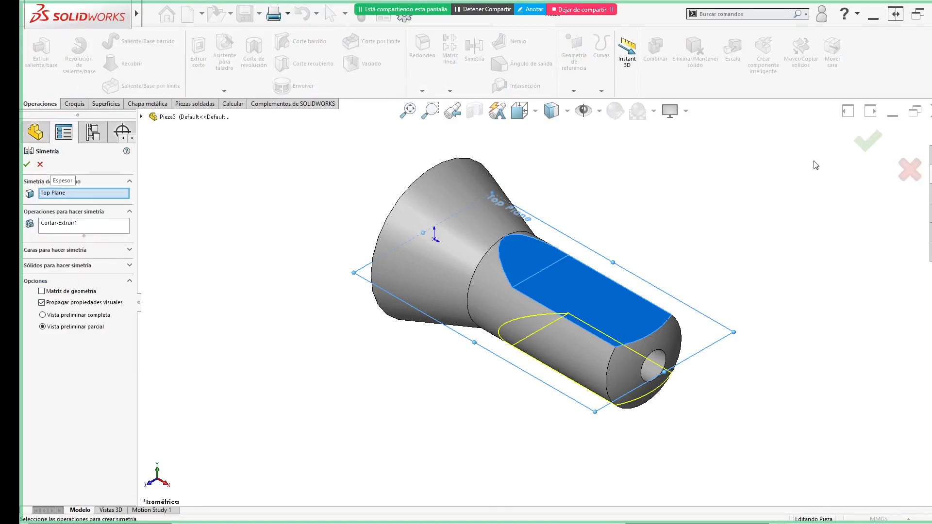
- Consult step 7 of the exercise manual in Adobe Acrobat Reader and start a sketch on the upper flat face in SOLIDWORKS
key(alt+Tab)
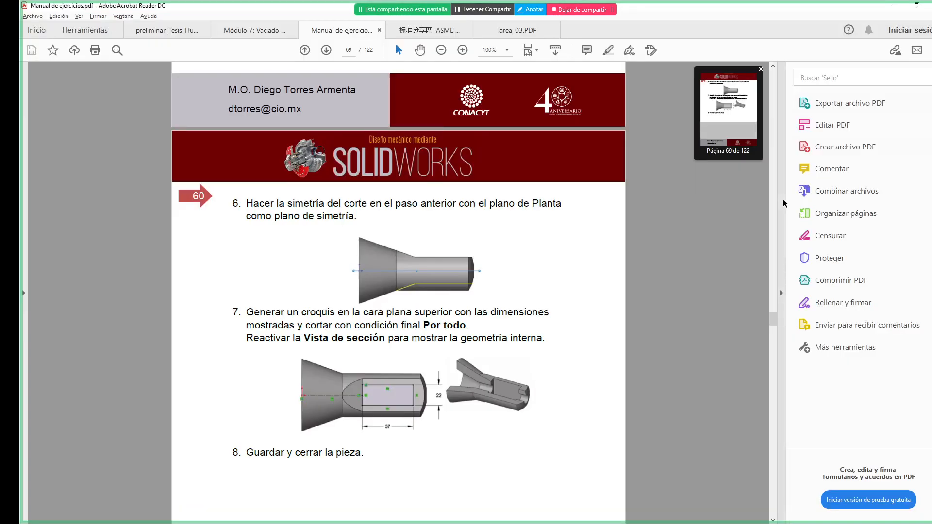
key(alt+Tab)
click(623, 298)
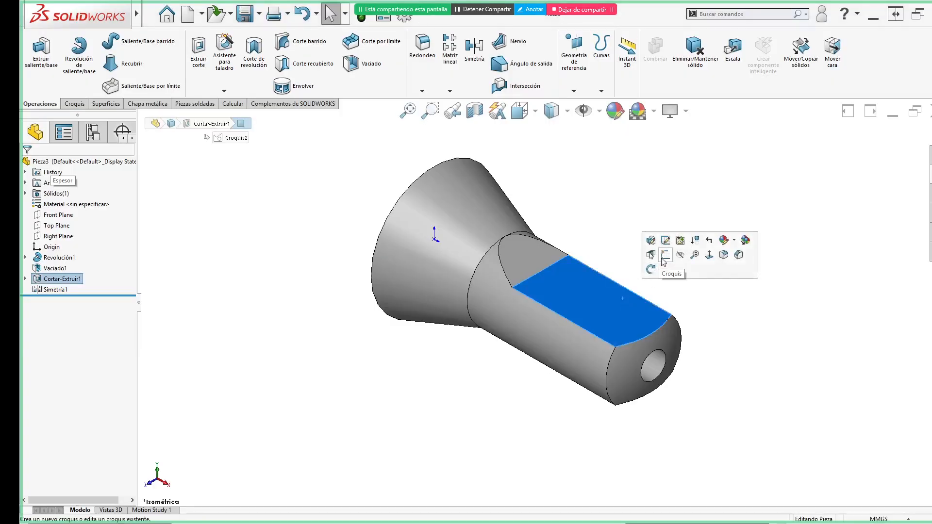
click(666, 262)
key(alt+Tab)
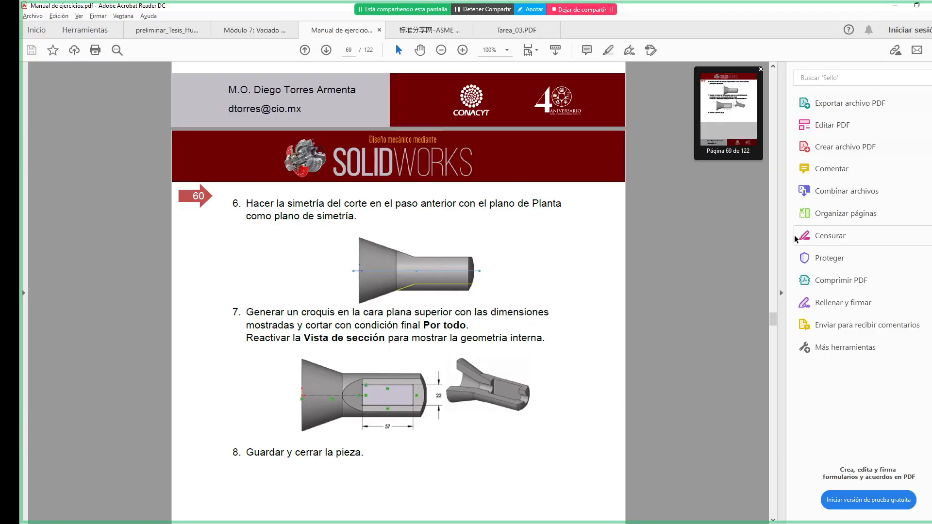
key(alt+Tab)
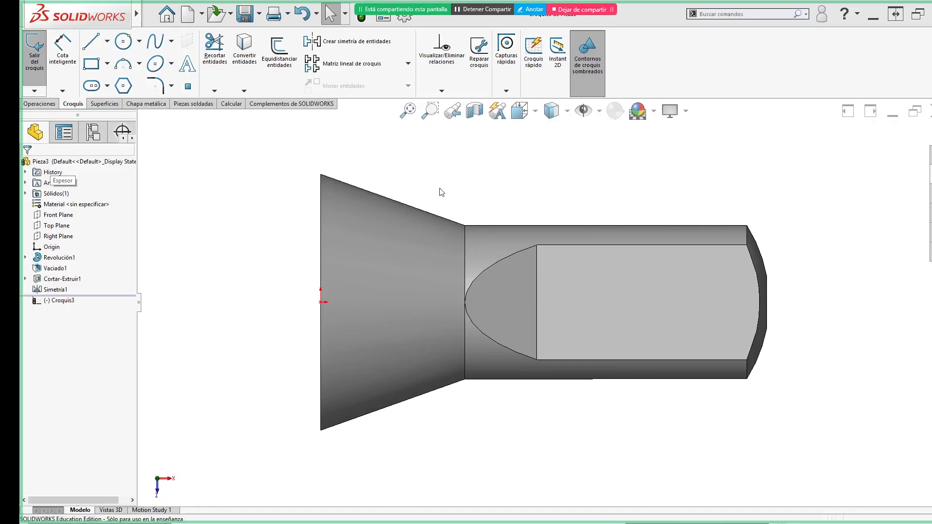
- Draw a corner rectangle about 60 by 23 mm on the flat face, with one side on the face's edge nearest the cone
click(90, 64)
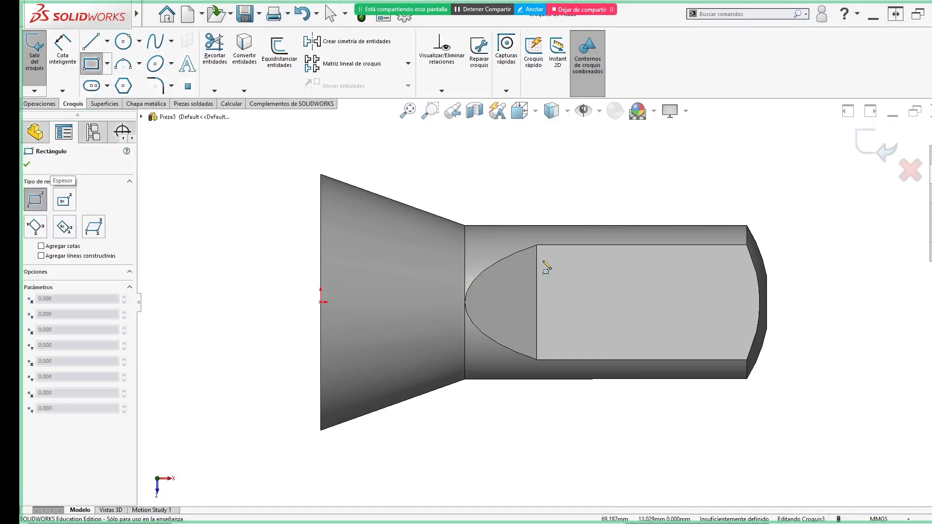
click(536, 259)
click(731, 334)
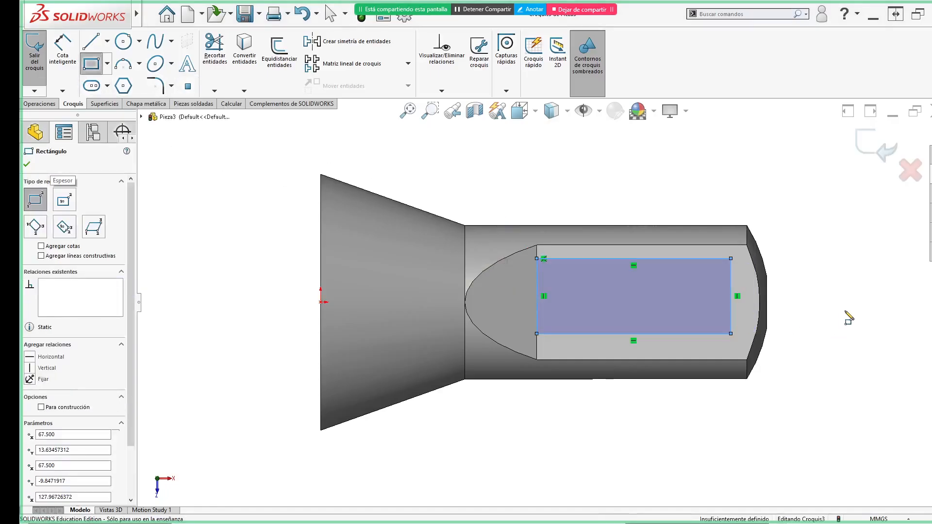
key(Escape)
- Dimension the rectangle to 57 mm long and 22 mm high
right_drag(875, 357, 853, 315)
click(699, 259)
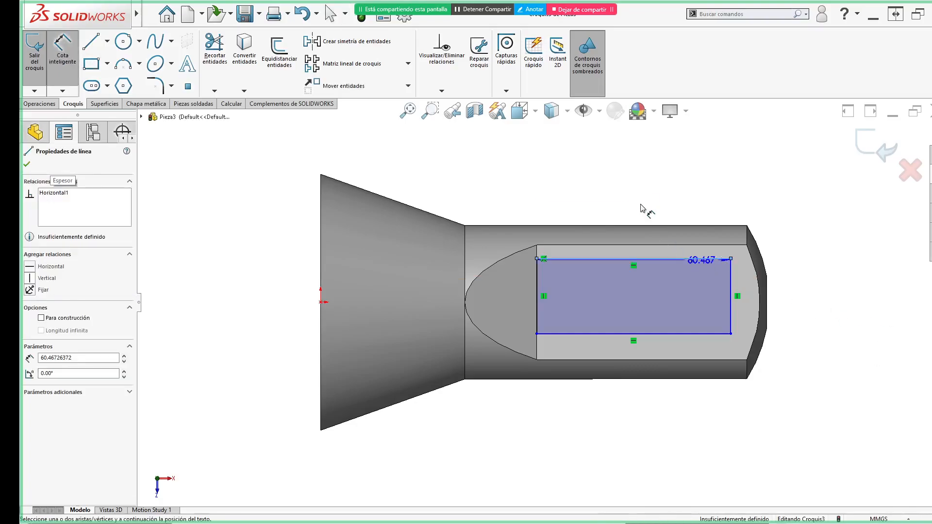
click(642, 208)
text(57)
key(Return)
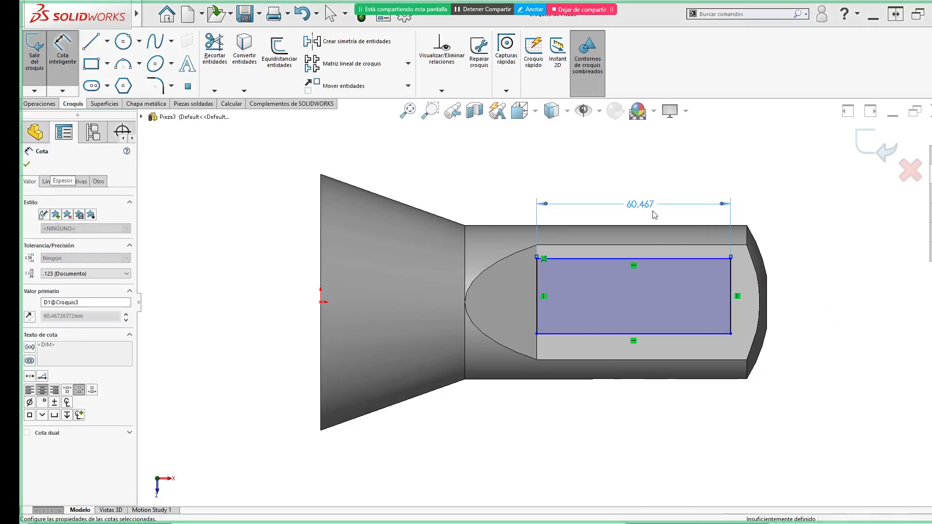
click(720, 269)
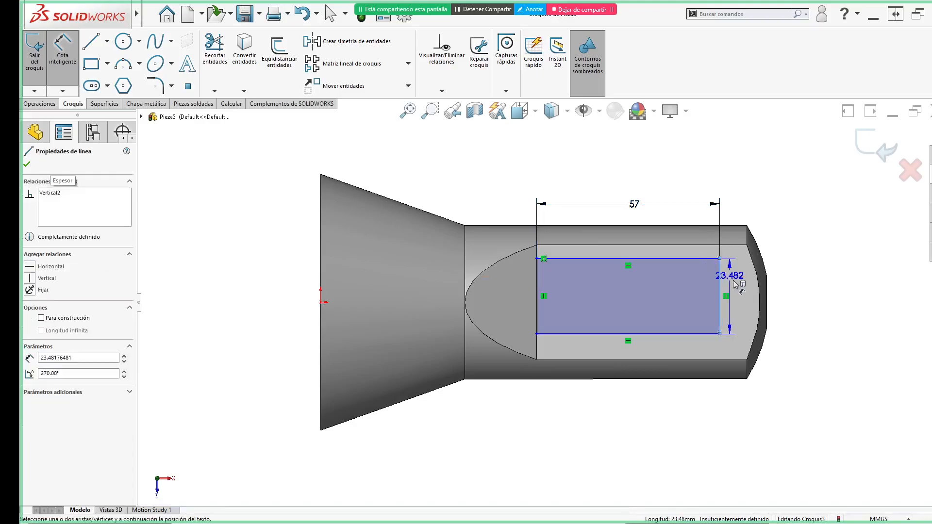
click(742, 294)
text(22)
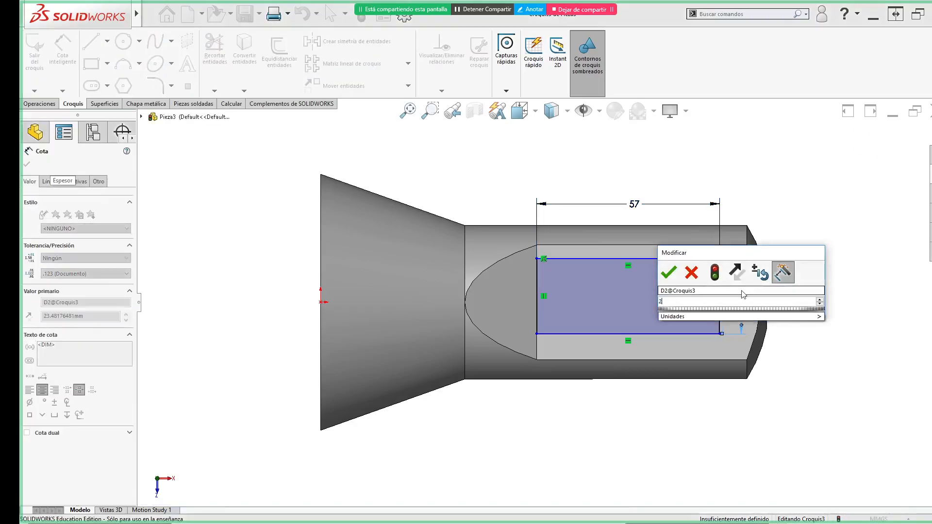
key(Return)
key(Escape)
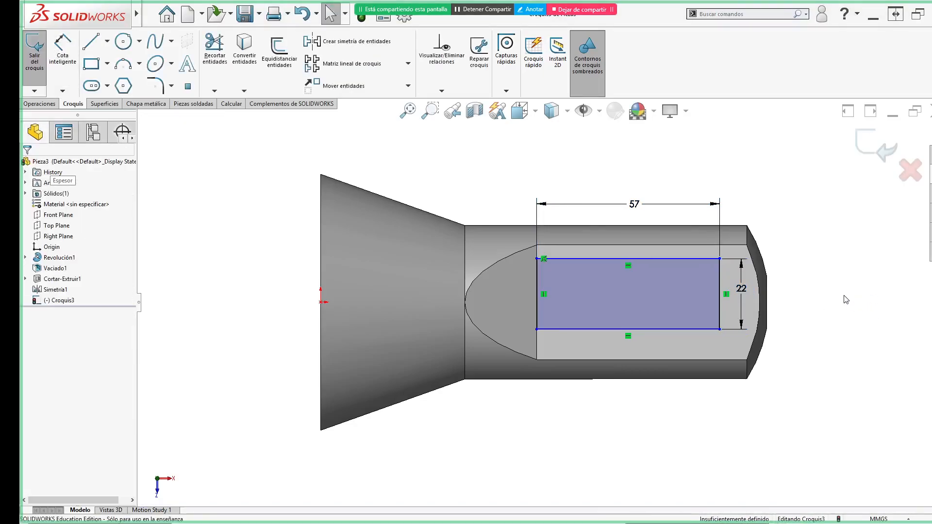
- Centre the rectangle by adding a midpoint relation between its cone-side line and the midpoint of the flat face's edge
drag(538, 330, 563, 459)
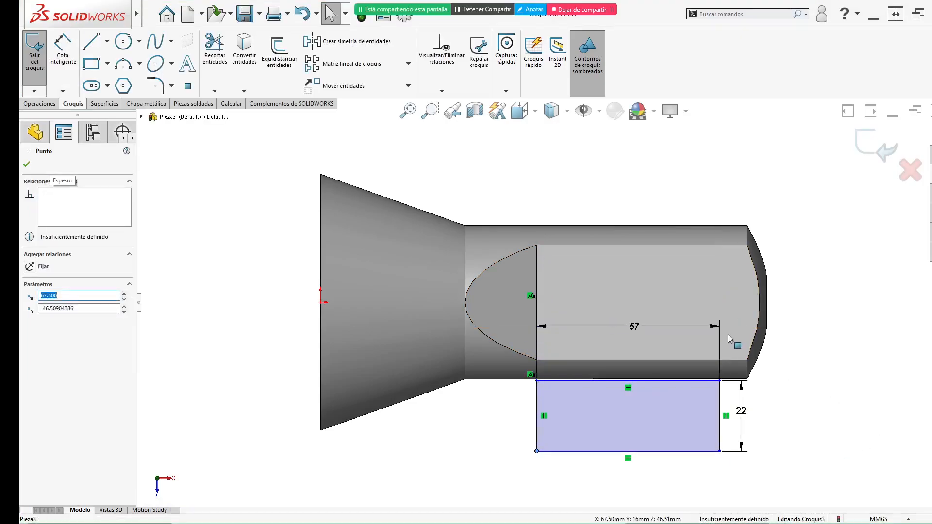
right_click(538, 292)
click(632, 295)
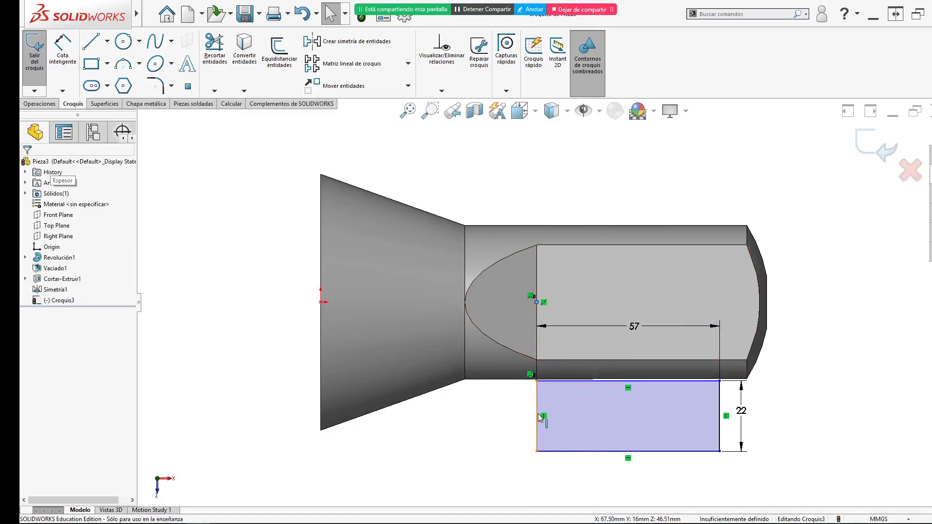
ctrl+click(539, 407)
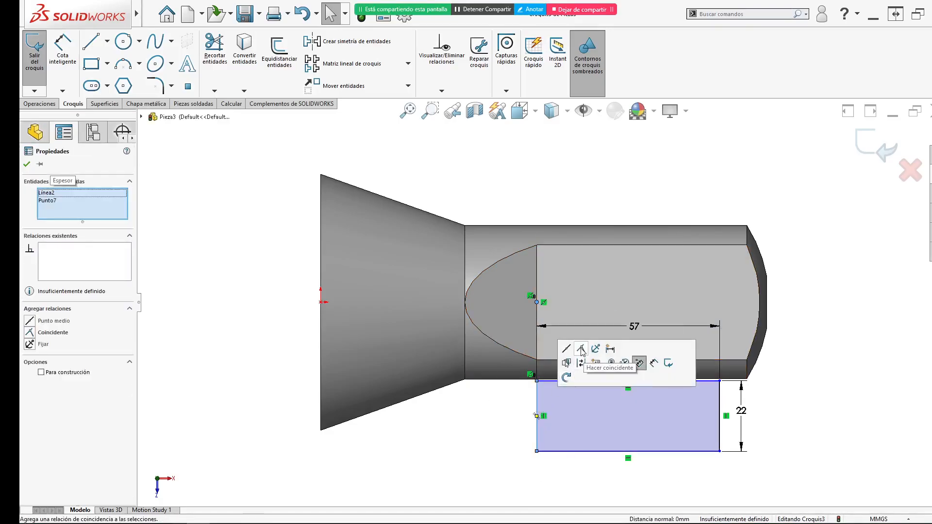
click(567, 350)
click(860, 185)
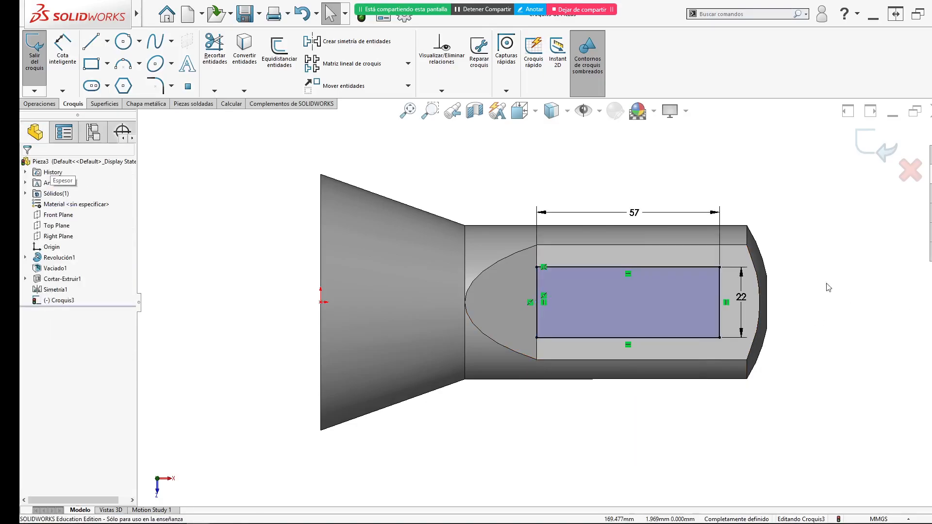
- Exit the sketch, cut the rectangle with the end condition Por todo, and show the part in isometric view
click(875, 146)
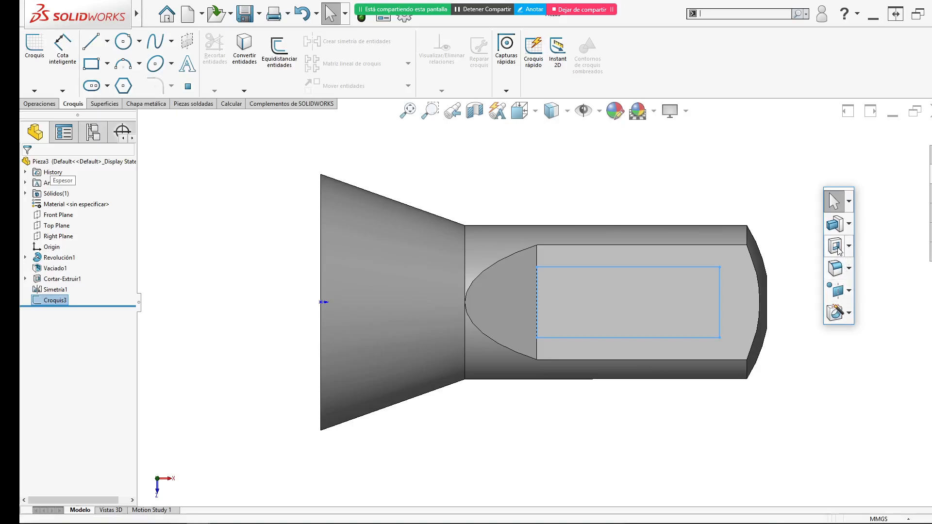
click(836, 246)
click(83, 222)
click(77, 238)
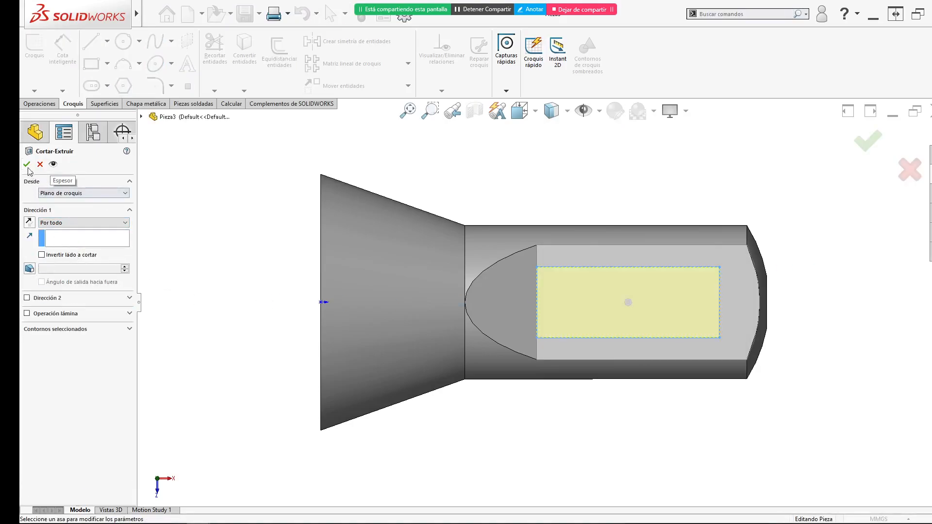
key(Return)
click(819, 353)
key(ctrl+7)
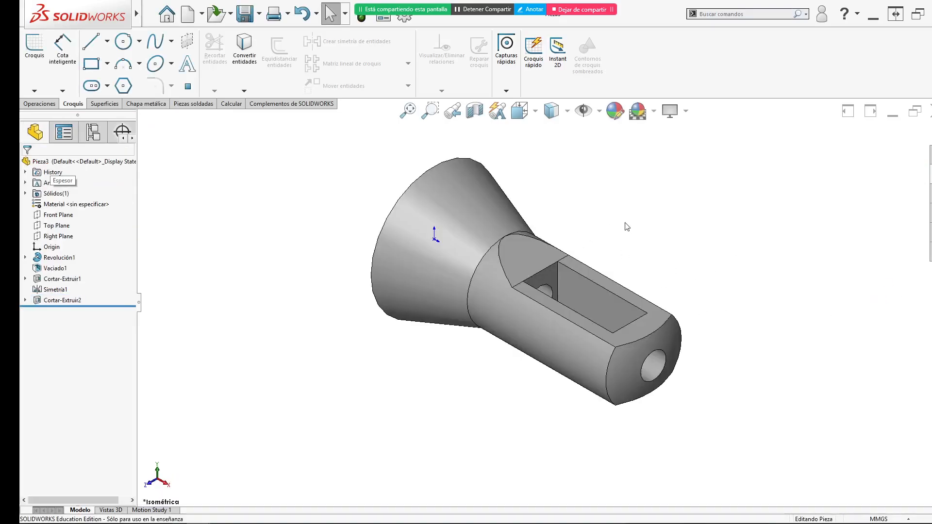
- Check the remaining steps of the exercise in the Adobe Acrobat Reader manual and bring up the Pieza2 part in SOLIDWORKS
key(alt+Tab)
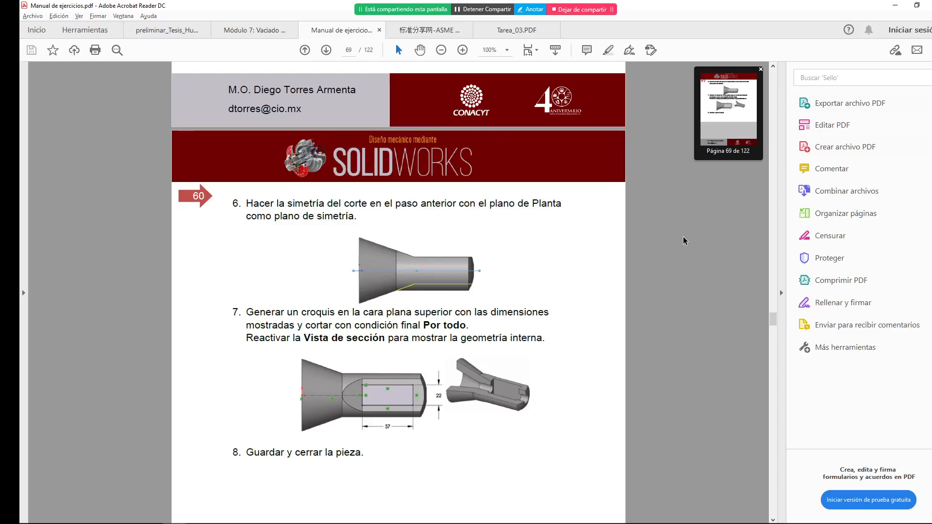
scroll(526, 342, down, 8)
scroll(526, 343, up, 5)
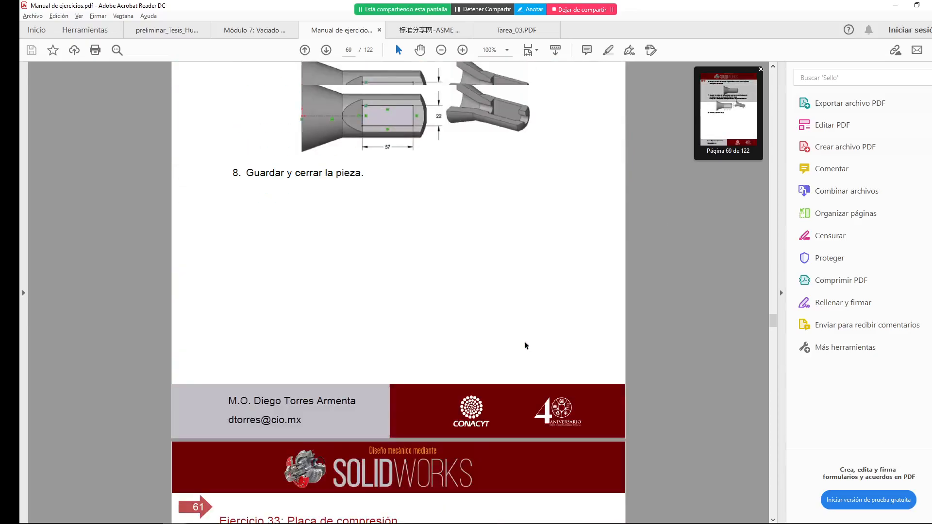
scroll(524, 342, up, 1)
key(alt+Tab)
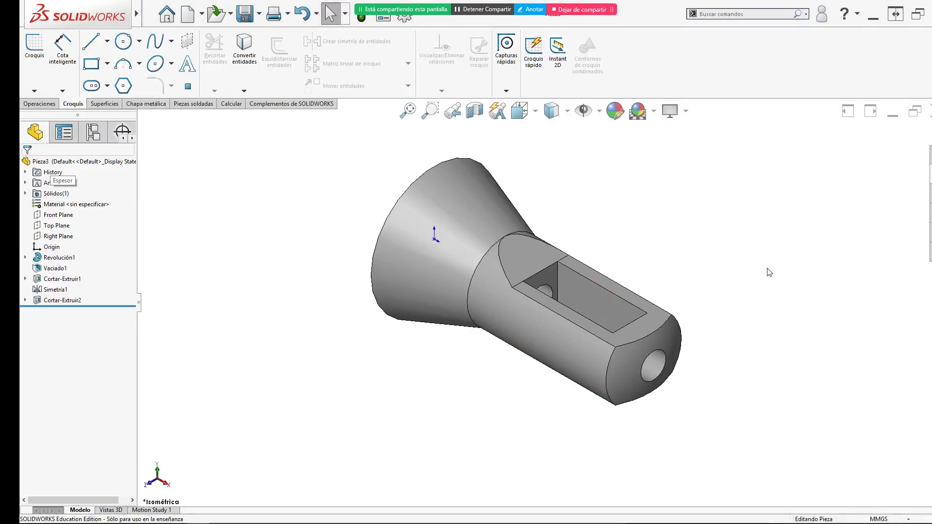
key(ctrl+Tab)
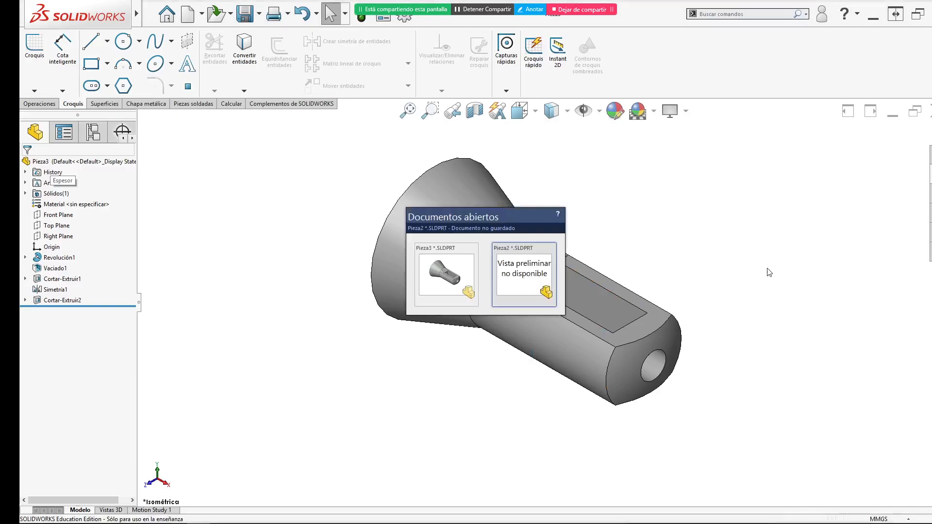
right_drag(711, 367, 866, 261)
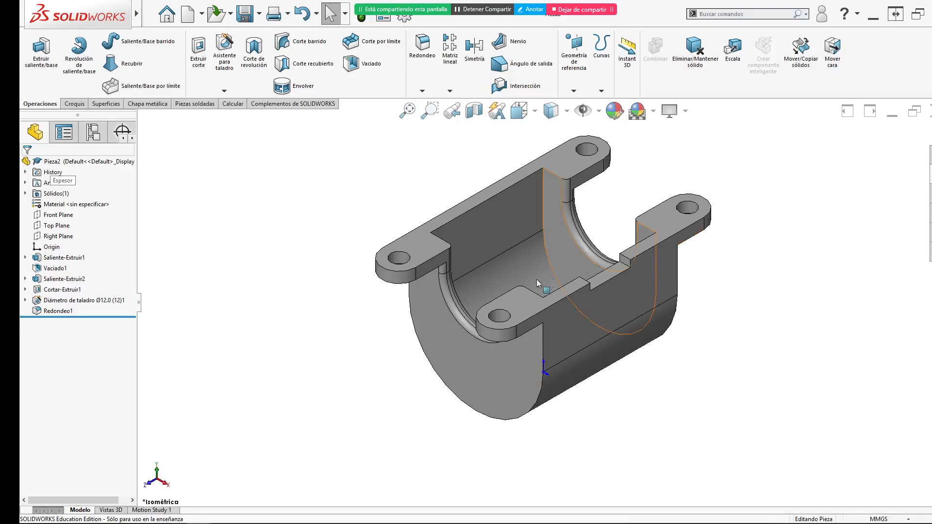
- Open Tarea_03.PDF in Adobe Acrobat Reader and review both drawing sheets and the AISI 304 material note on Tarea 3a
key(alt+Tab)
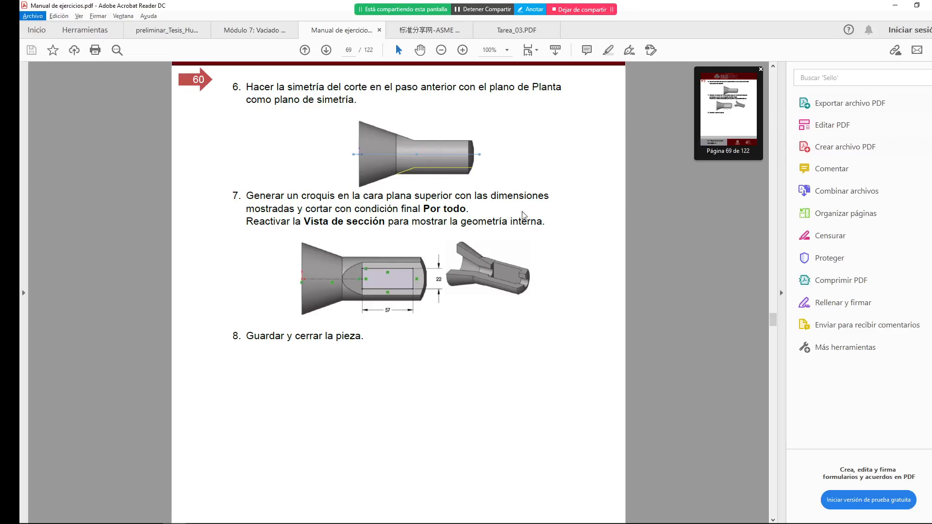
click(660, 235)
click(514, 35)
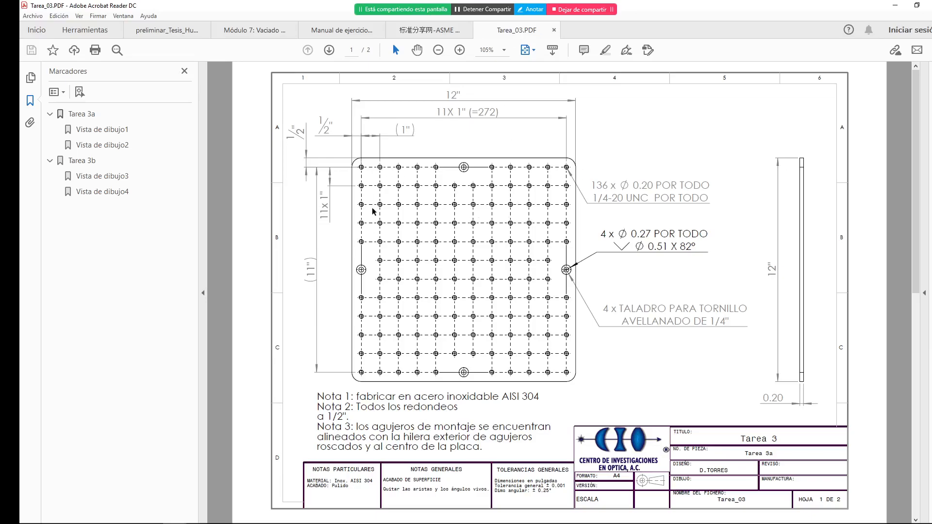
scroll(400, 238, down, 2)
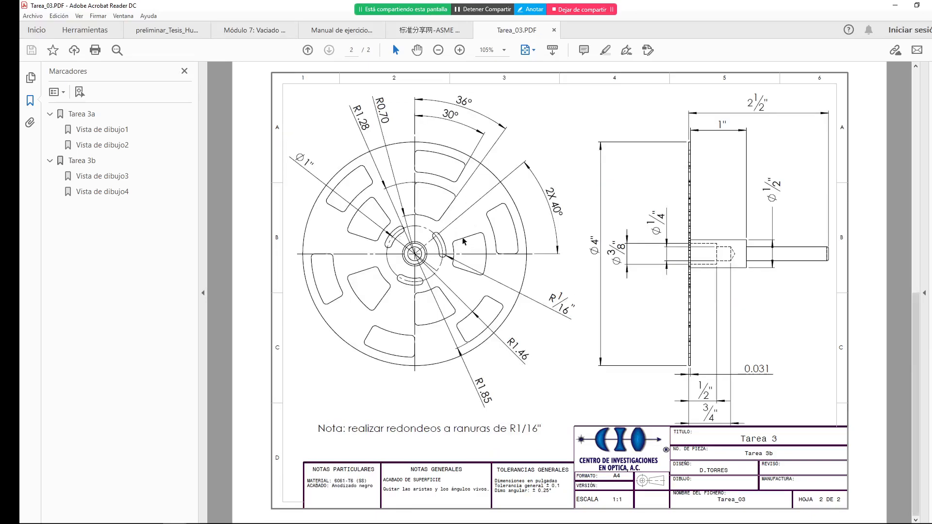
scroll(527, 235, up, 2)
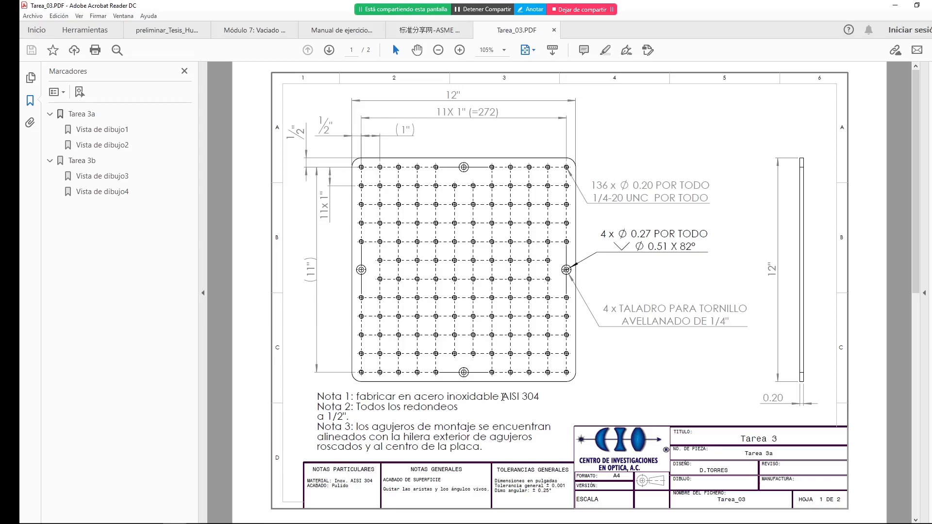
drag(502, 398, 539, 397)
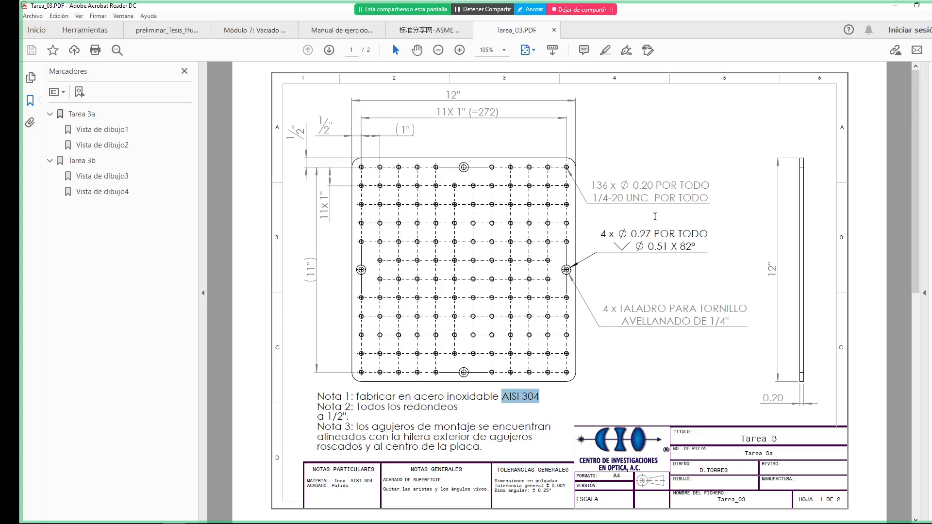
- Examine the Tarea 3b disc drawing, including a close look at its central slots and R1/16" callout
scroll(655, 216, down, 3)
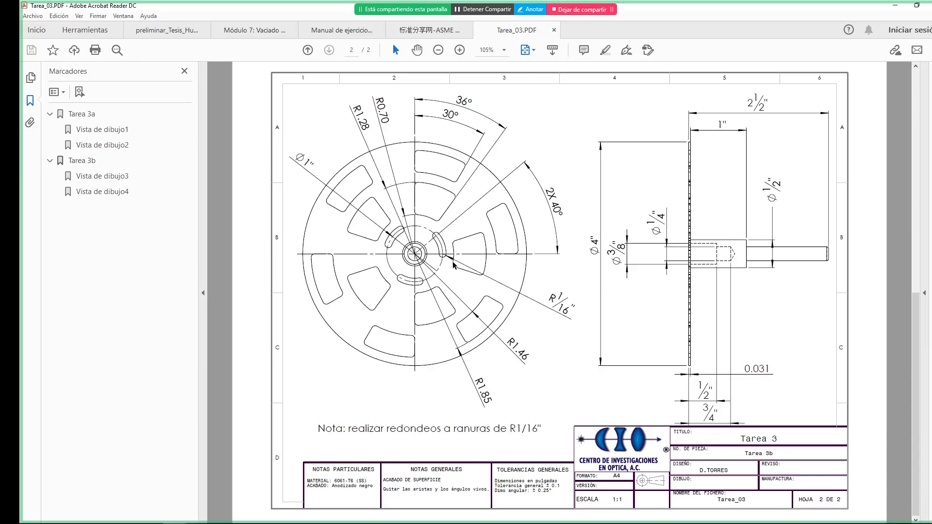
ctrl+scroll(459, 255, up, 4)
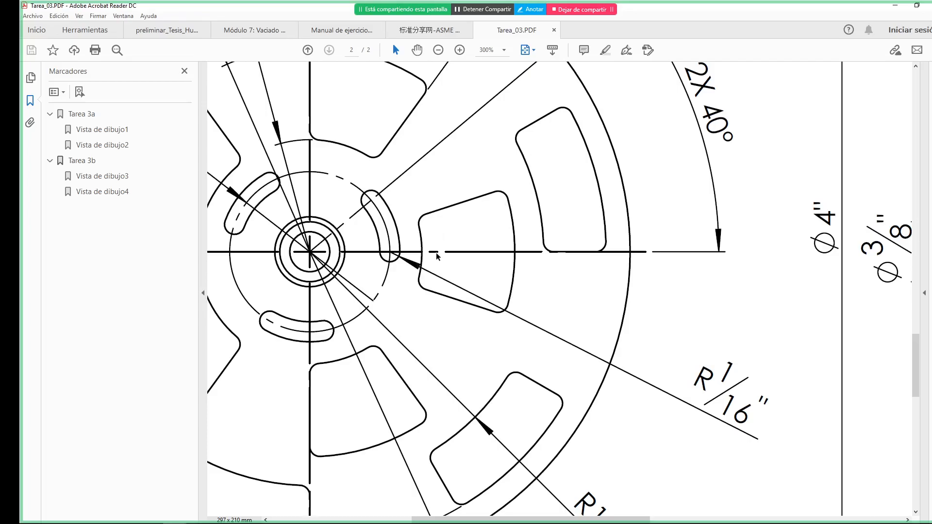
key(ctrl+0)
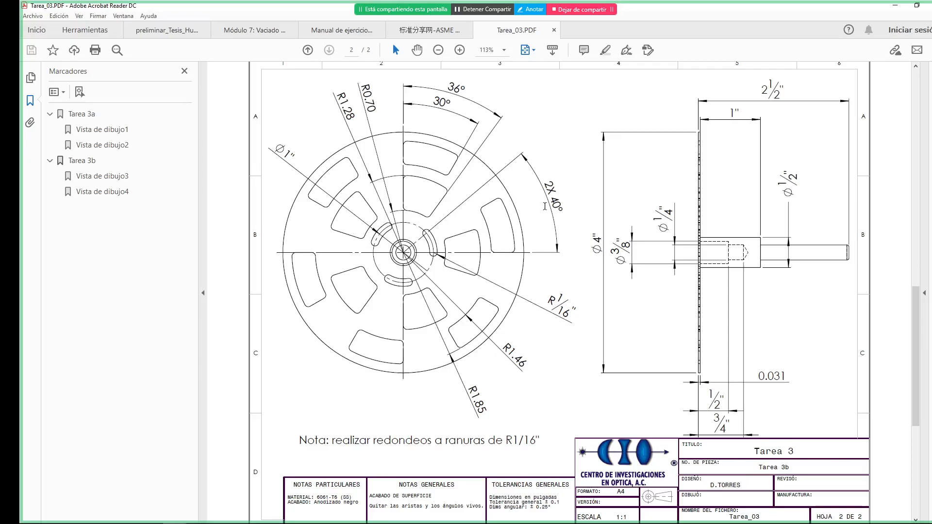
key(ctrl+0)
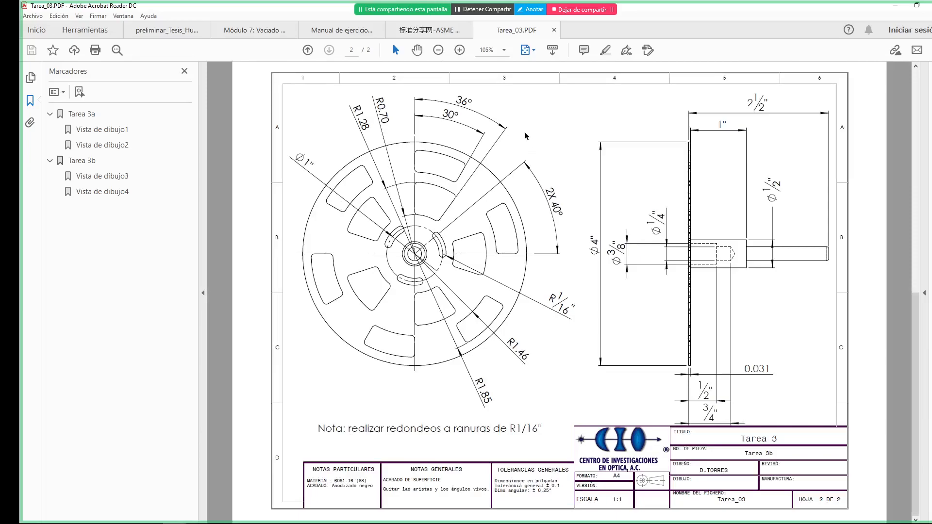
- Return to the Tarea 3a plate drawing and examine the callout for the 1/4-20 UNC threaded holes
scroll(475, 194, up, 2)
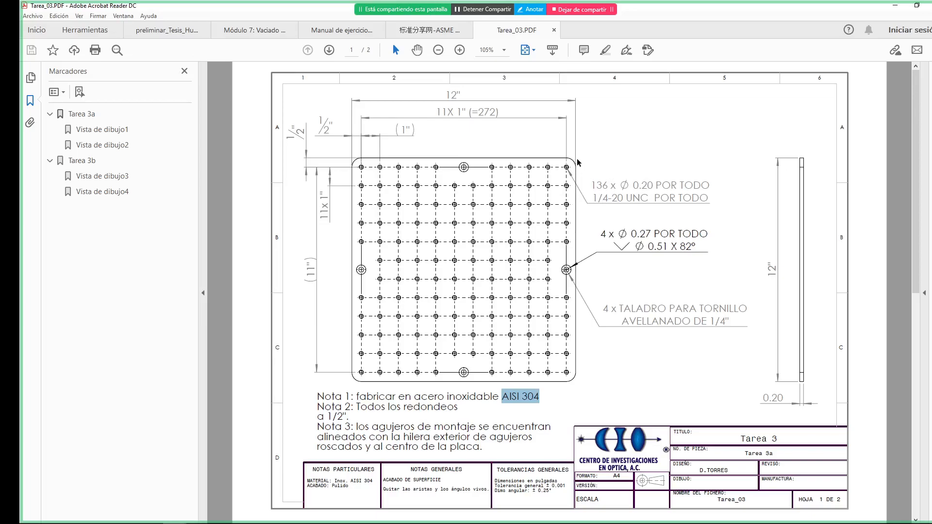
drag(591, 185, 614, 185)
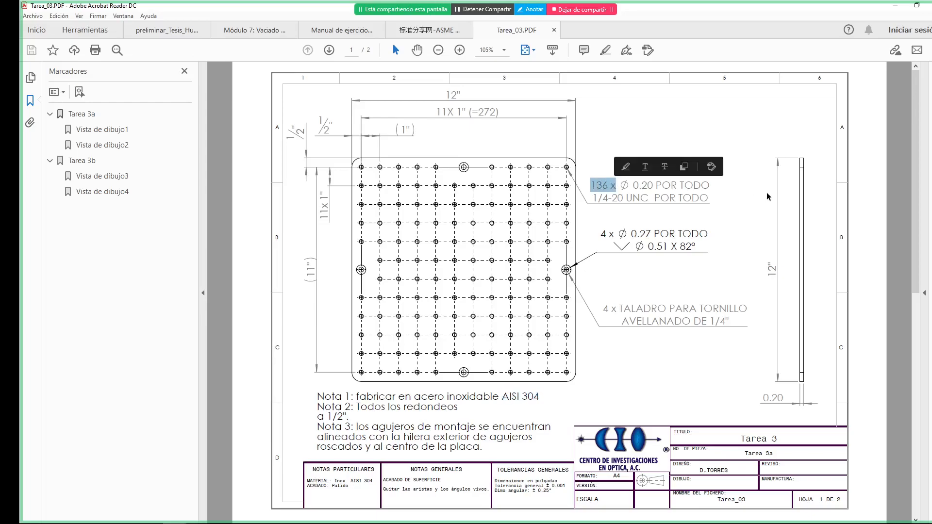
click(733, 213)
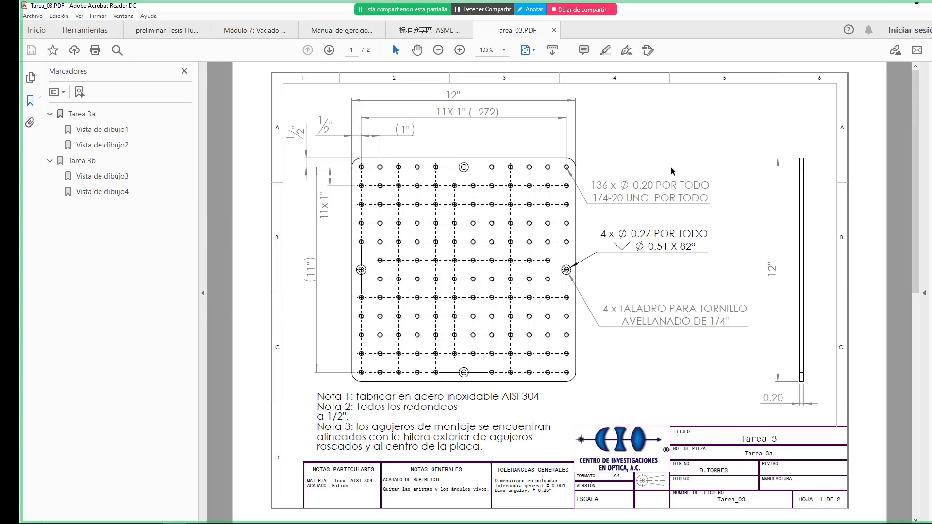
- Examine the 0.20 through-hole diameter in the 1/4-20 UNC threaded hole callout on the Tarea 3a drawing
drag(624, 185, 633, 185)
click(627, 185)
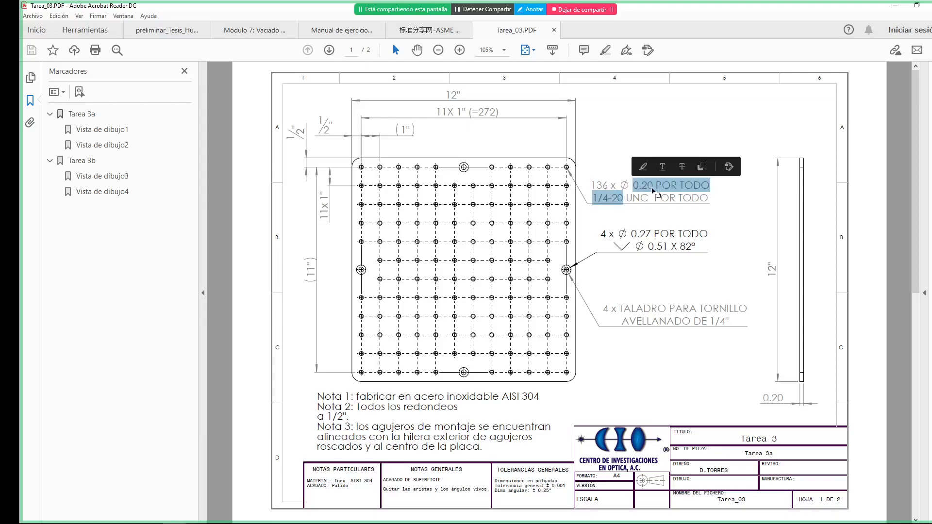
click(646, 191)
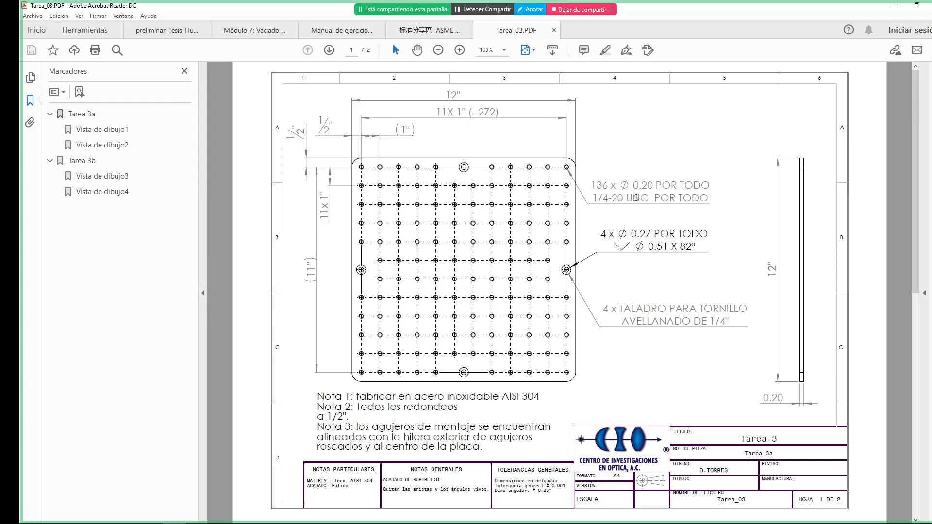
- Switch to SOLIDWORKS, open the hole specification on Pieza2's upper flange face and browse the Ansi Inch tapped hole sizes
key(alt+Tab)
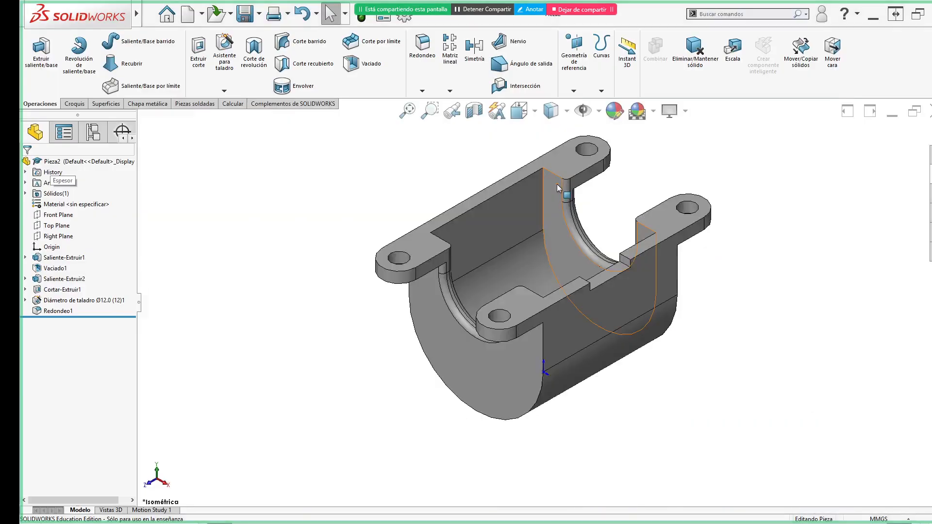
click(421, 236)
key(s)
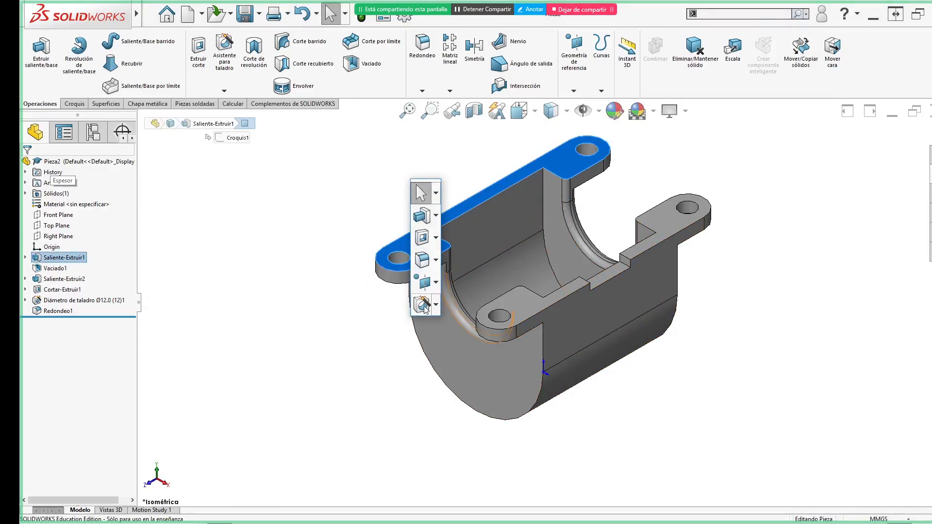
click(422, 304)
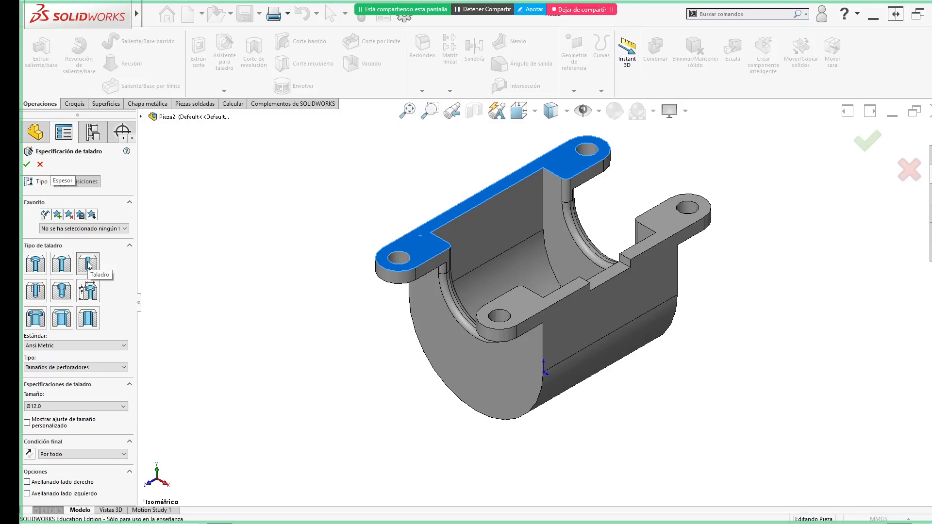
click(35, 298)
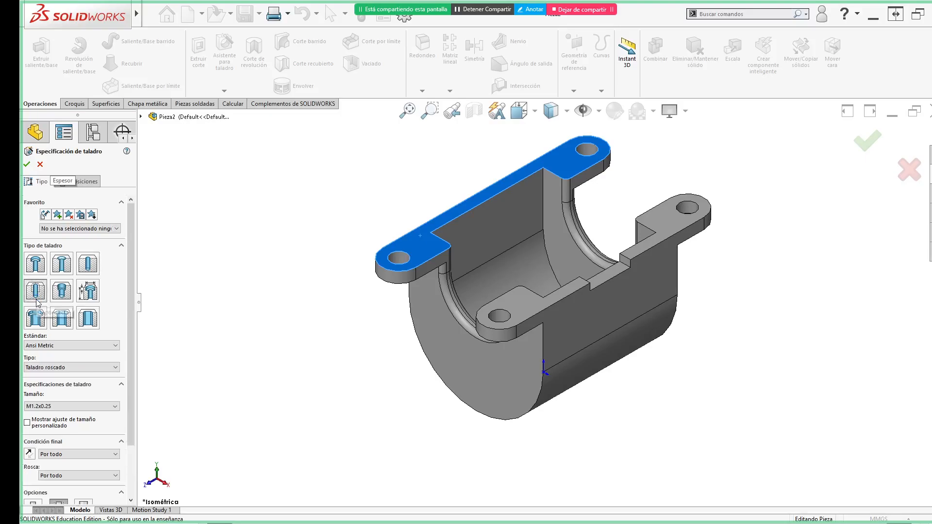
click(114, 347)
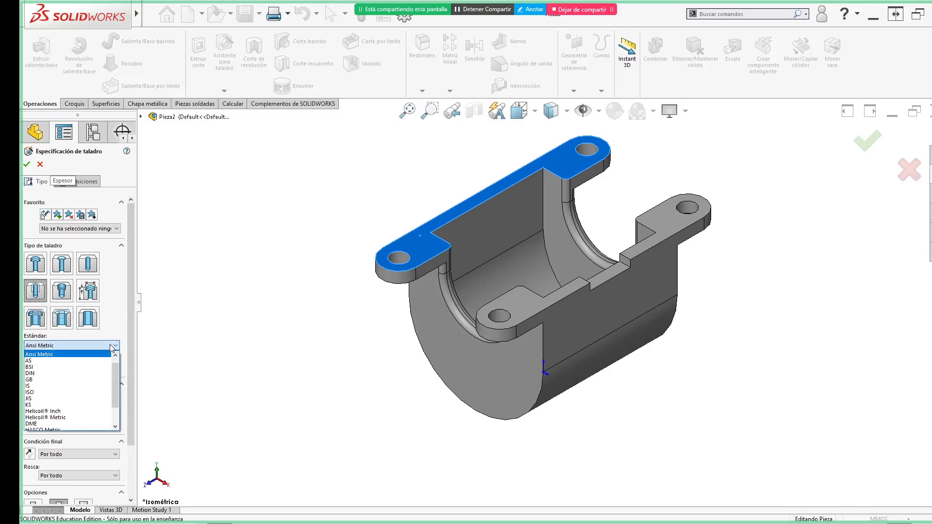
scroll(78, 389, up, 1)
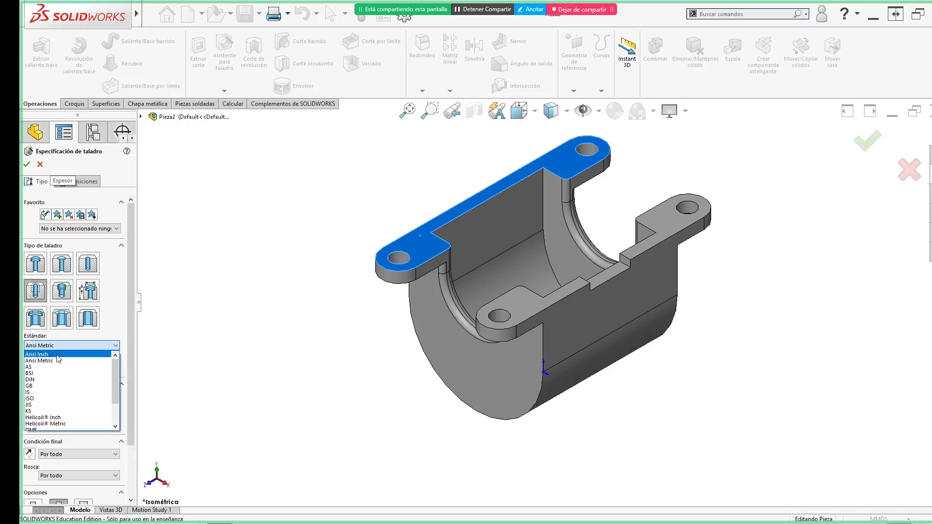
click(58, 355)
click(71, 407)
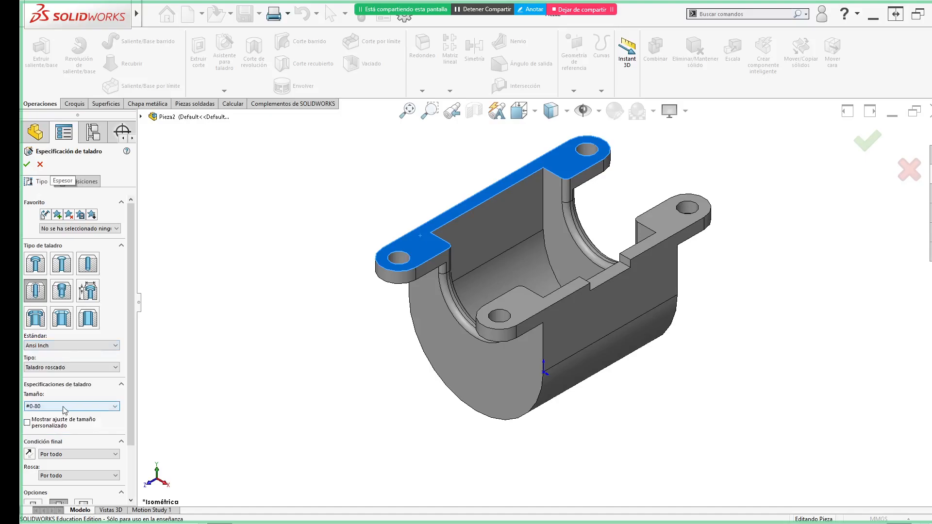
scroll(63, 456, down, 1)
scroll(63, 452, down, 13)
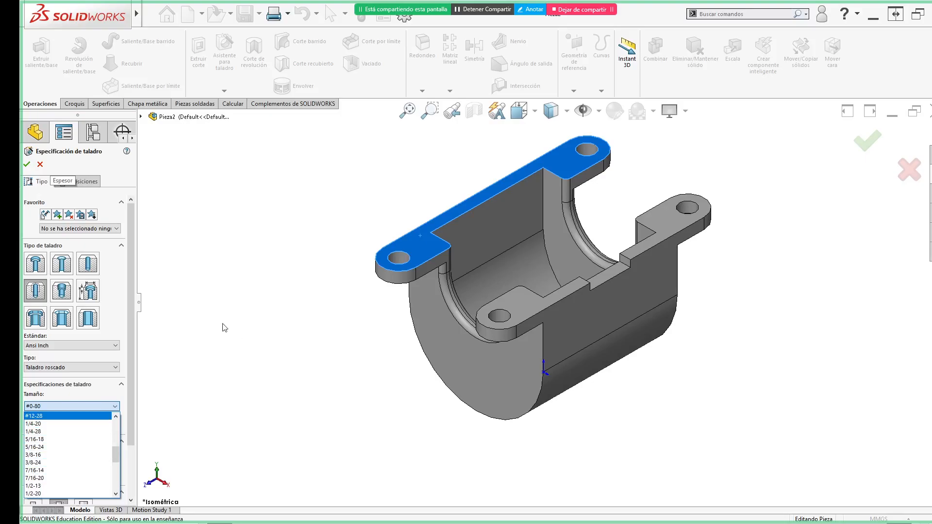
key(Escape)
- Return to the Tarea 3a drawing and examine both callouts for the four countersunk 1/4" screw holes, including diameters and countersink angle
key(alt+Tab)
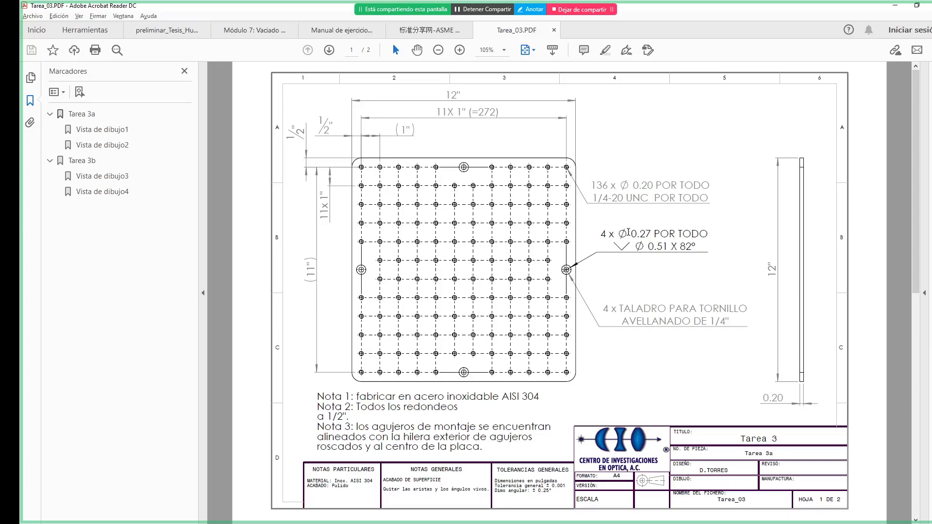
drag(634, 235, 676, 234)
click(644, 277)
drag(697, 247, 679, 247)
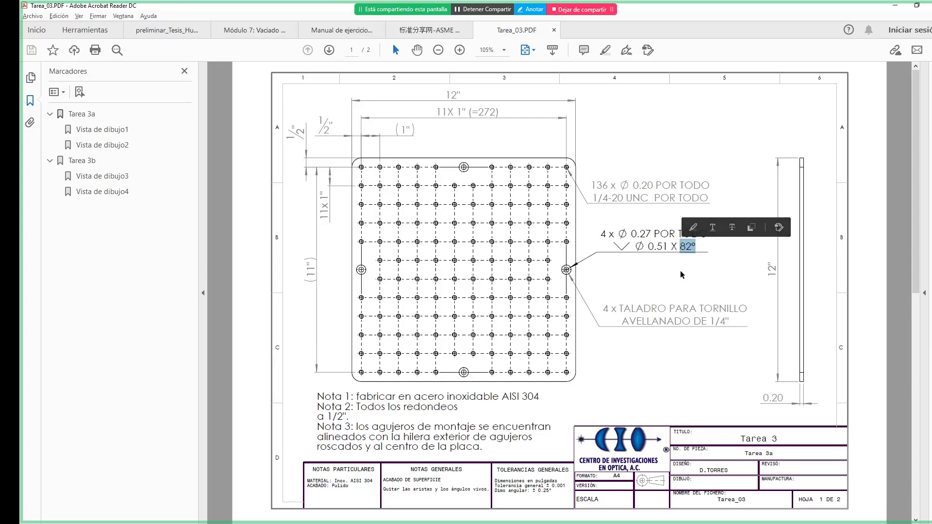
click(680, 270)
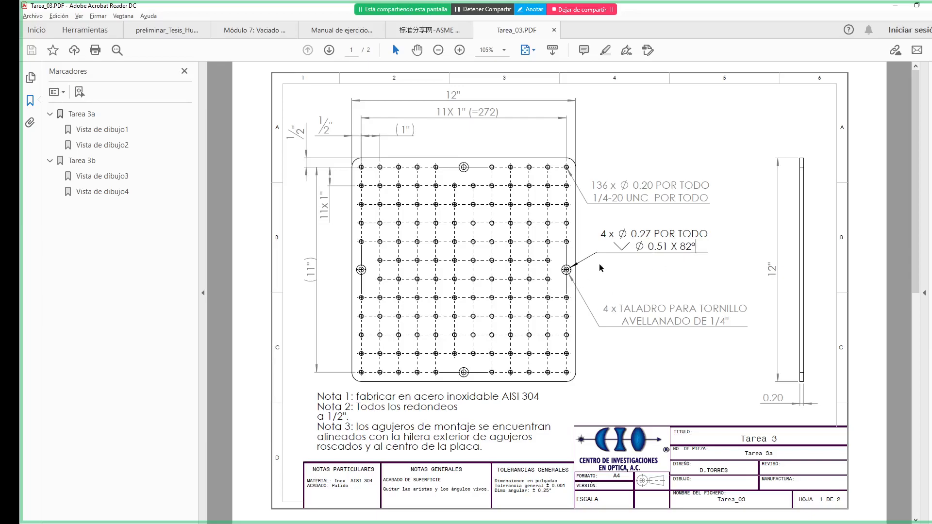
drag(601, 234, 693, 254)
click(644, 291)
drag(700, 309, 700, 322)
click(680, 349)
- Switch to SOLIDWORKS, start a countersunk hole on Pieza2's upper flange face and reset the custom sizing to the new type's defaults
key(alt+Tab)
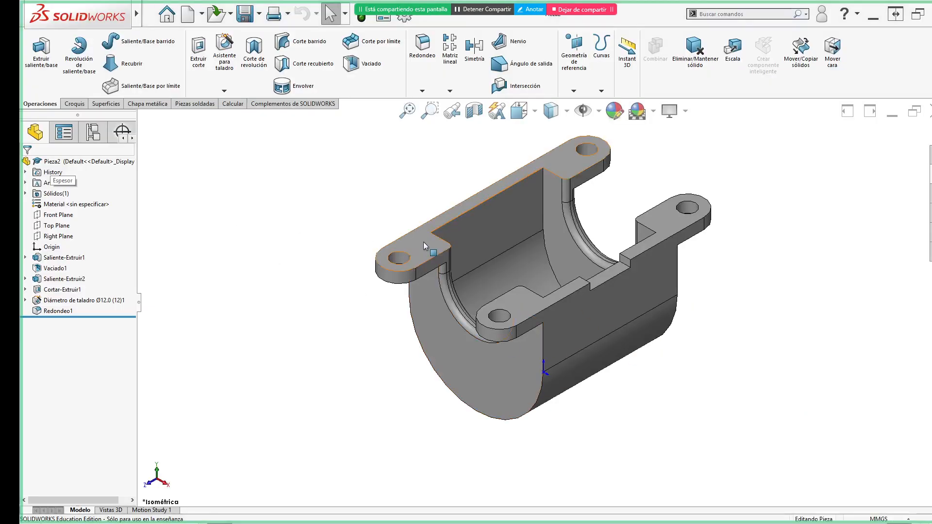
click(422, 245)
key(s)
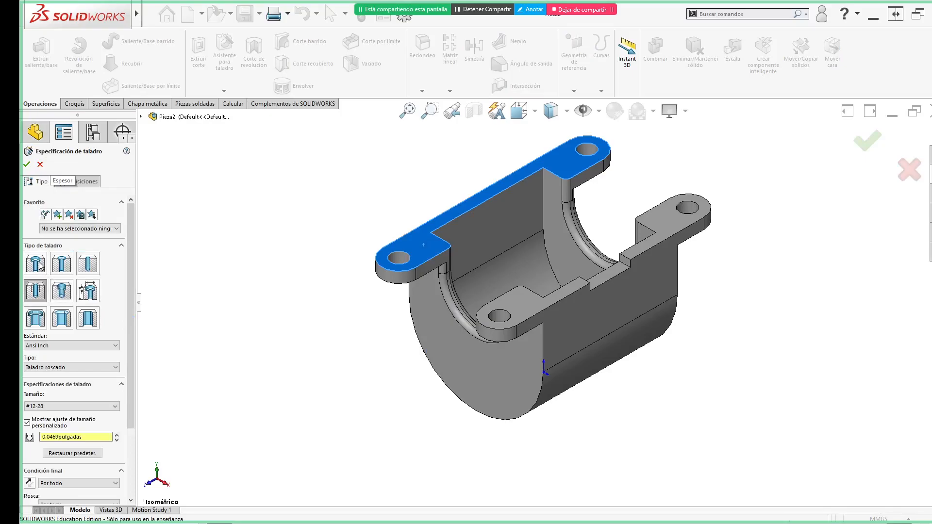
click(64, 267)
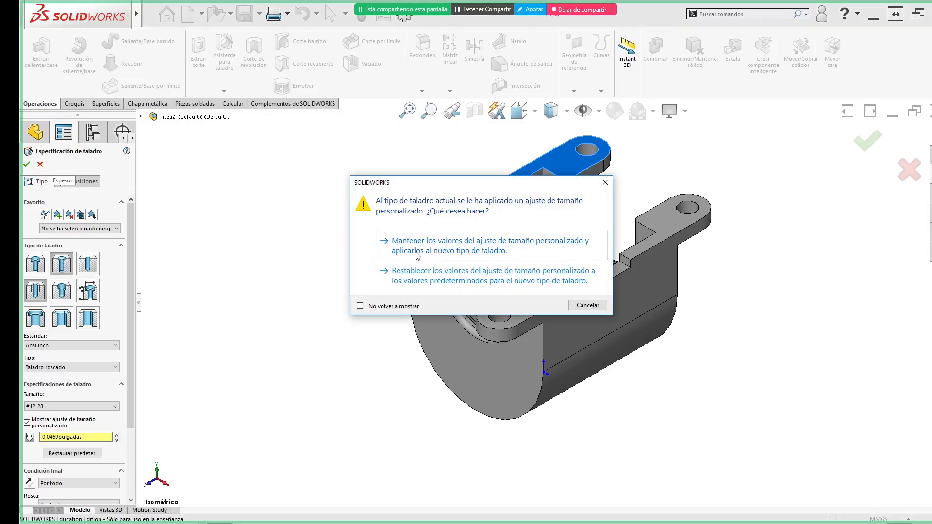
click(435, 282)
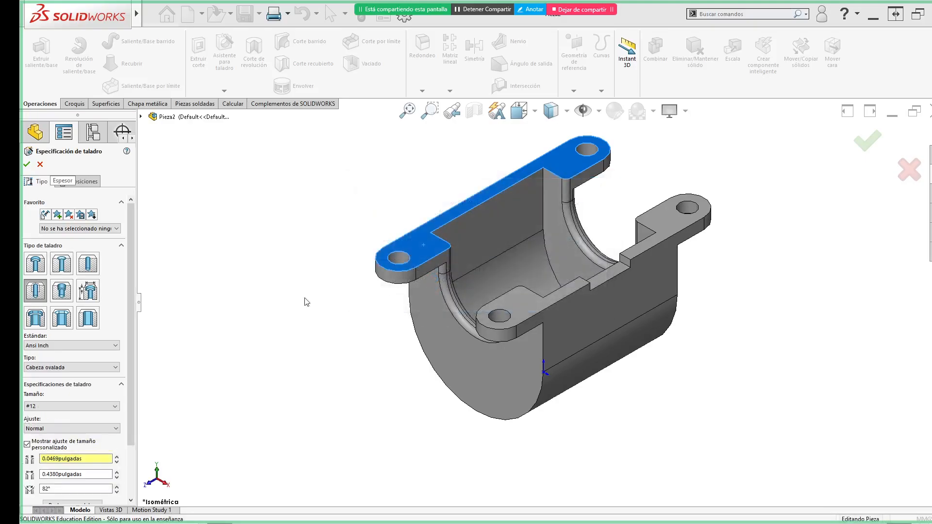
- Specify the countersunk hole as Ansi Inch, Cabeza ovalada, size 1/4
scroll(132, 343, down, 2)
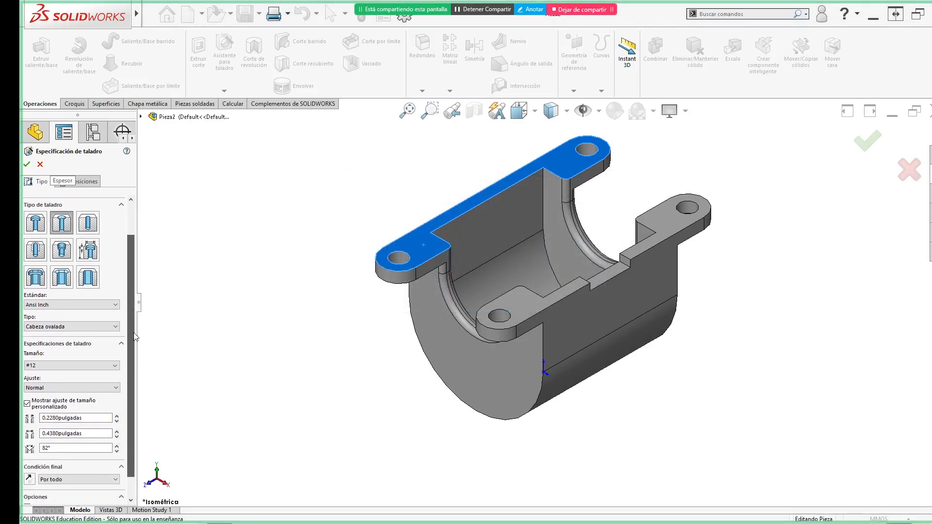
click(81, 298)
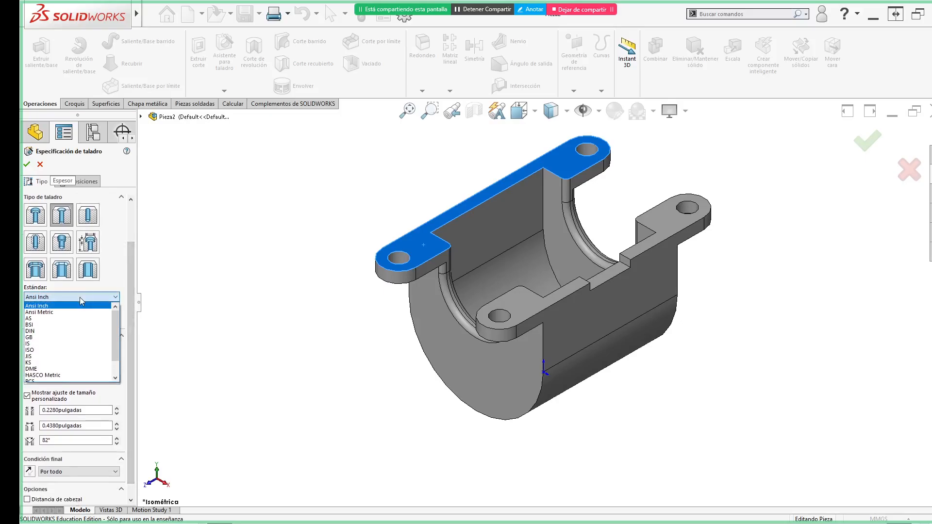
click(81, 301)
click(83, 319)
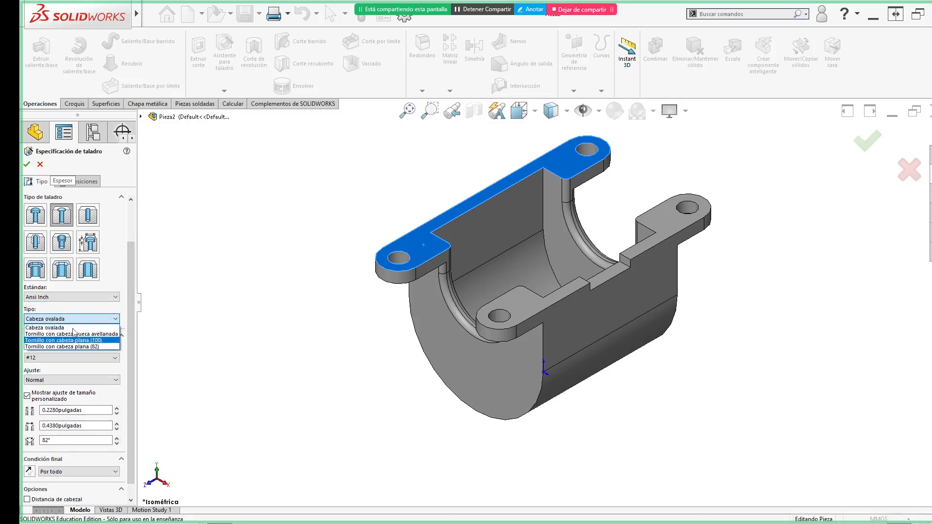
click(48, 328)
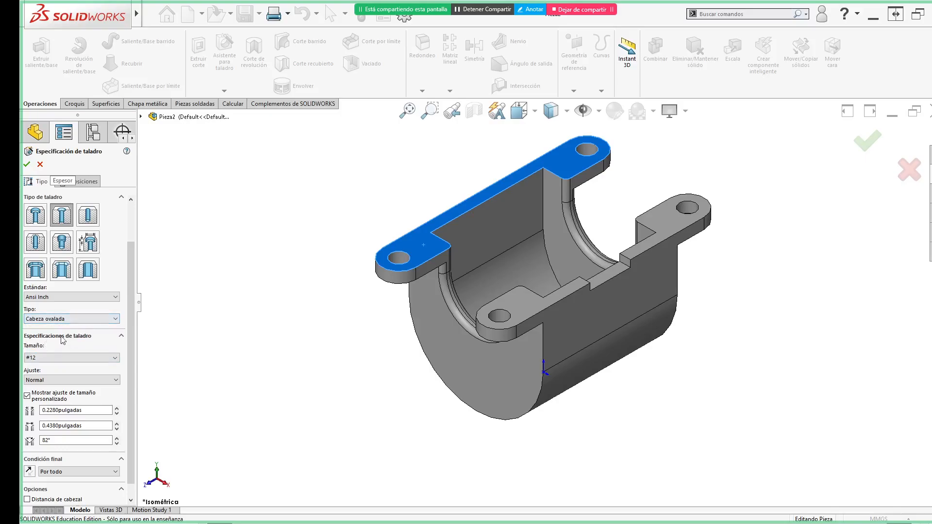
click(84, 361)
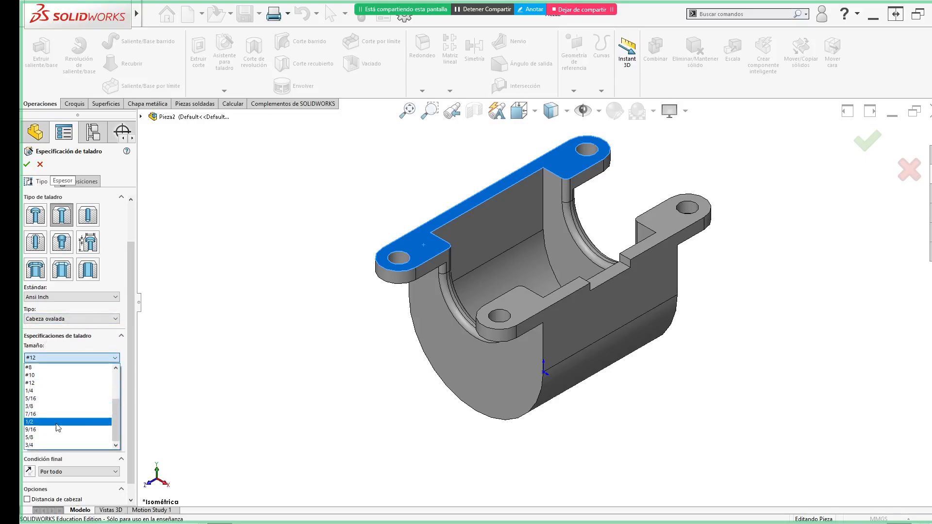
click(55, 392)
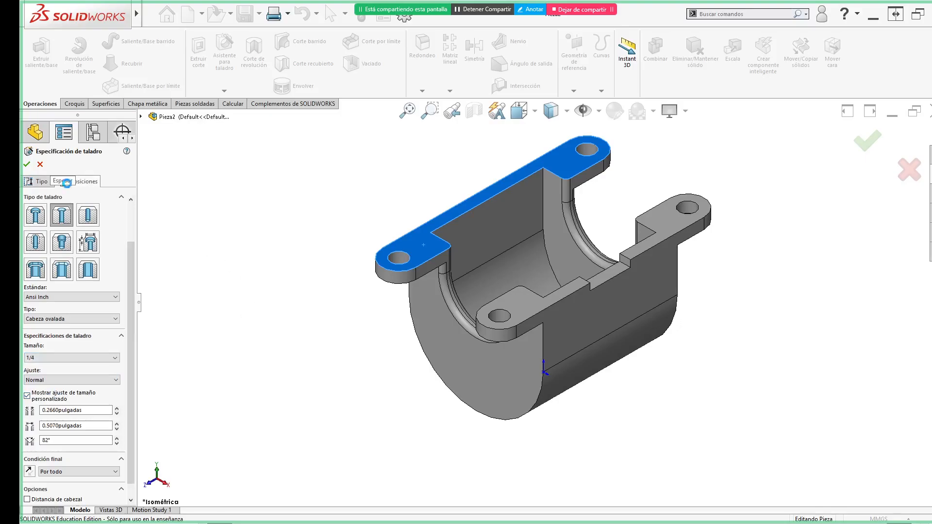
- Place the countersunk hole on the flange beside the existing corner hole, accept it and inspect the result
click(68, 184)
click(476, 272)
mouse_move(392, 313)
middle_down()
mouse_move(440, 264)
mouse_move(544, 203)
mouse_move(572, 210)
mouse_move(576, 305)
mouse_move(516, 330)
mouse_move(508, 321)
middle_up()
scroll(456, 279, down, 5)
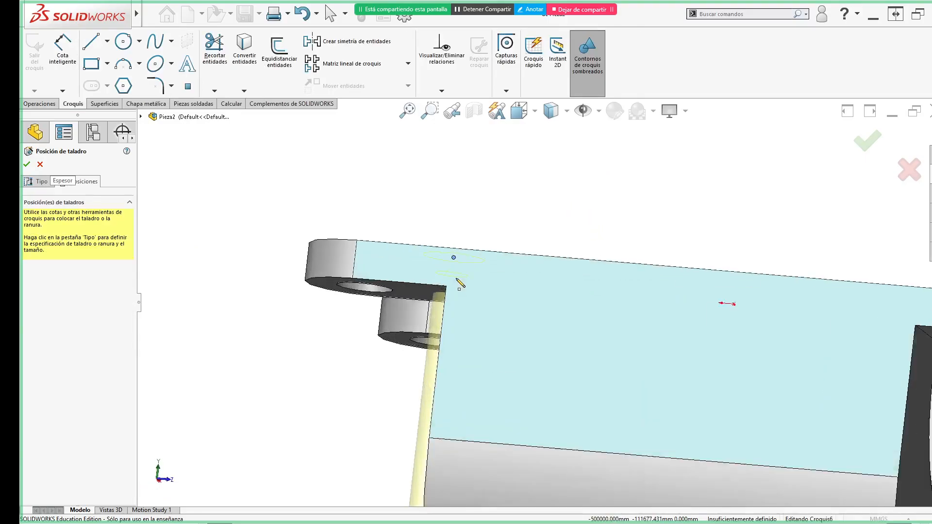
scroll(456, 279, down, 3)
middle_drag(456, 279, 461, 291)
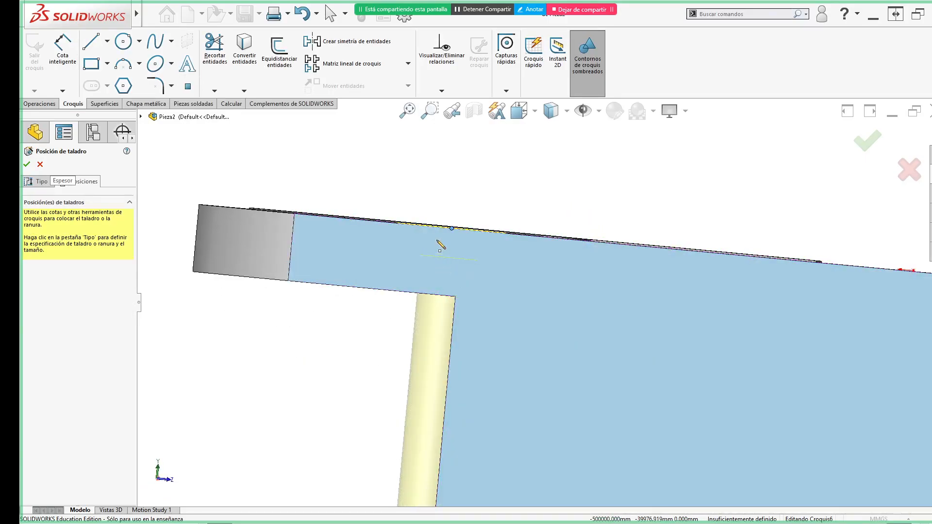
click(867, 141)
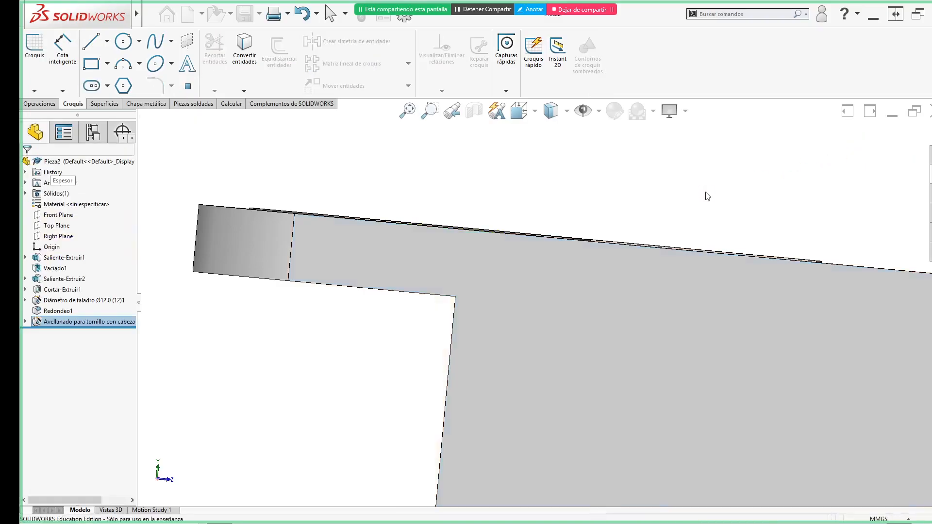
middle_drag(708, 196, 592, 240)
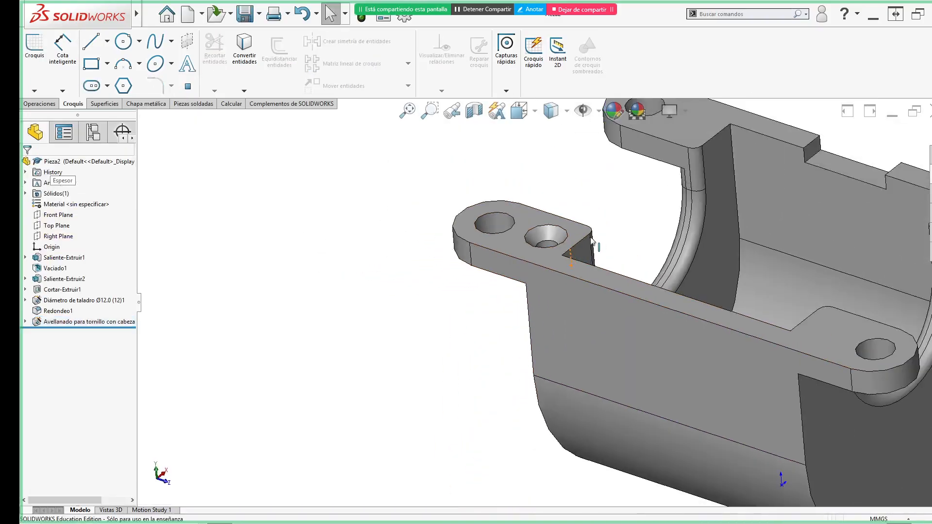
click(547, 237)
click(372, 316)
- Compare the part with the Tarea_03 PDF in Adobe Acrobat Reader and recheck the Tarea 3a and Tarea 3b sheets
key(alt+Tab)
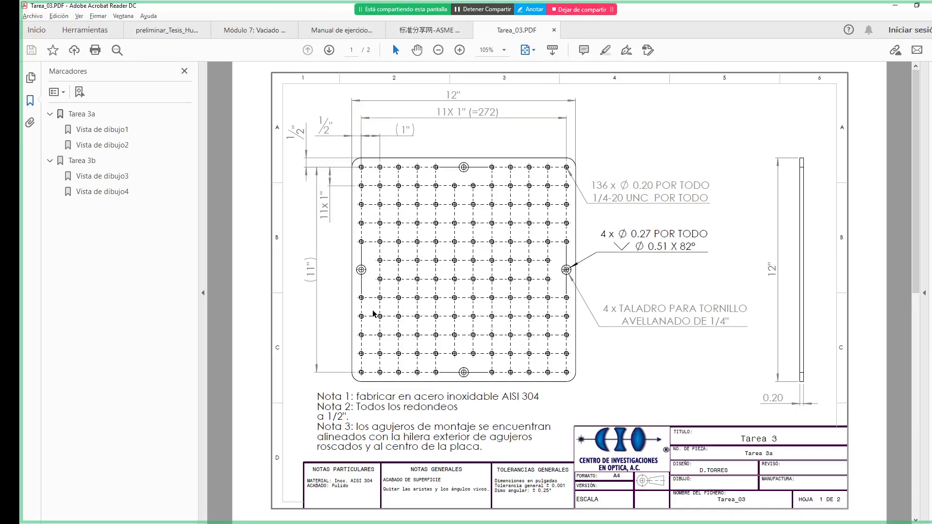
key(alt+Tab)
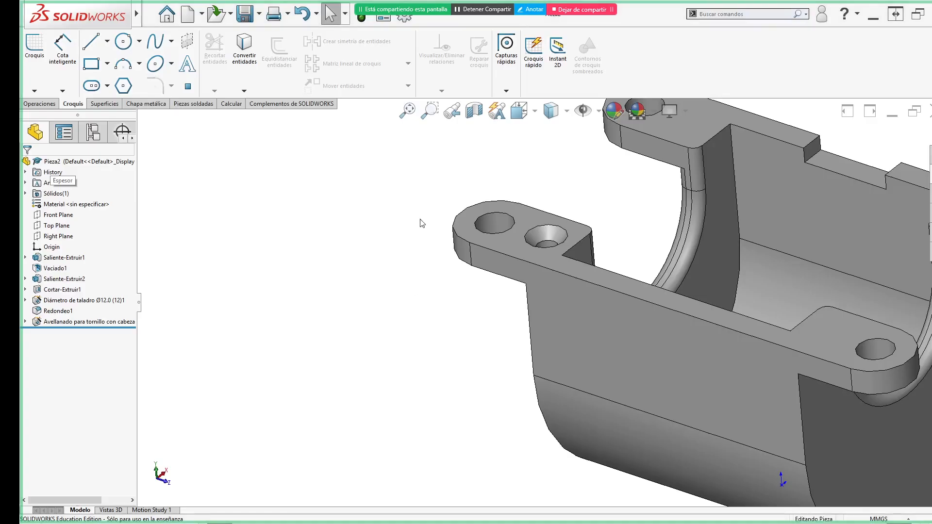
scroll(420, 223, up, 2)
key(alt+Tab)
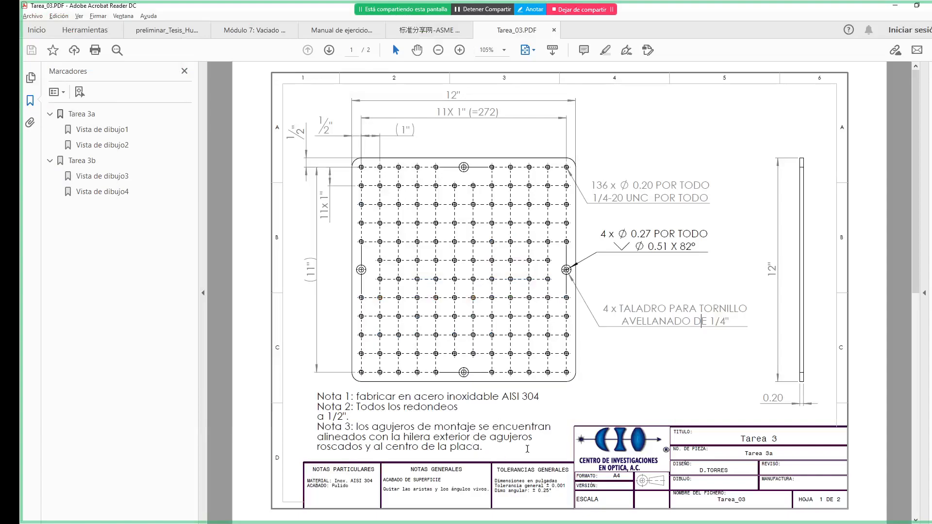
scroll(615, 388, down, 2)
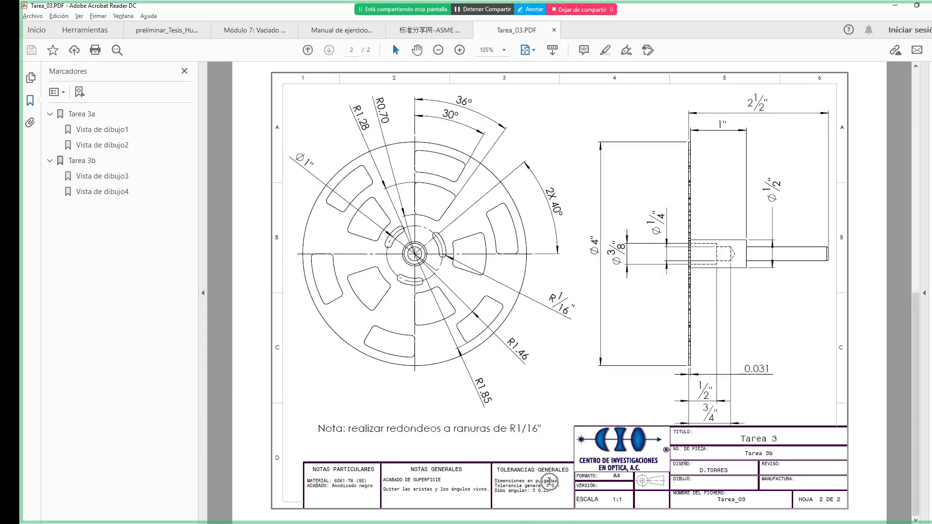
scroll(549, 481, up, 2)
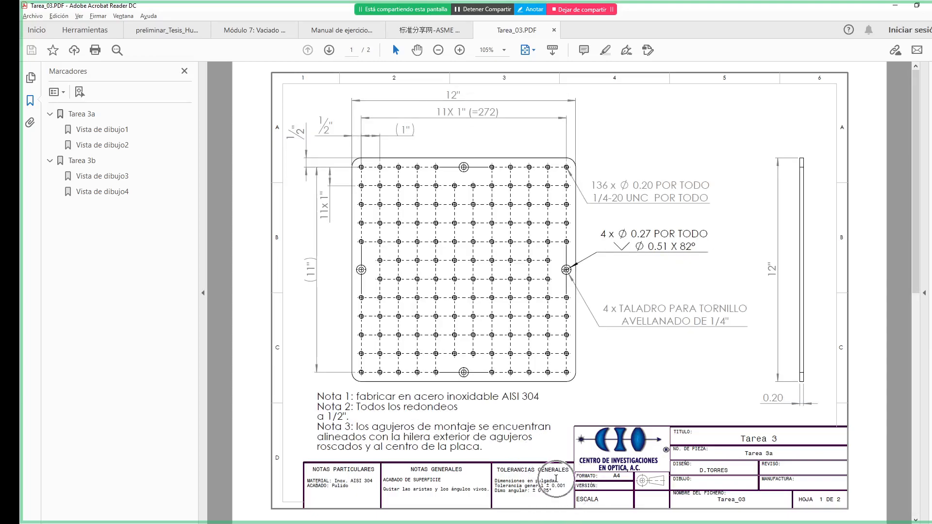
- Switch to SOLIDWORKS and create a new part from the Part_IN training template
key(alt+Tab)
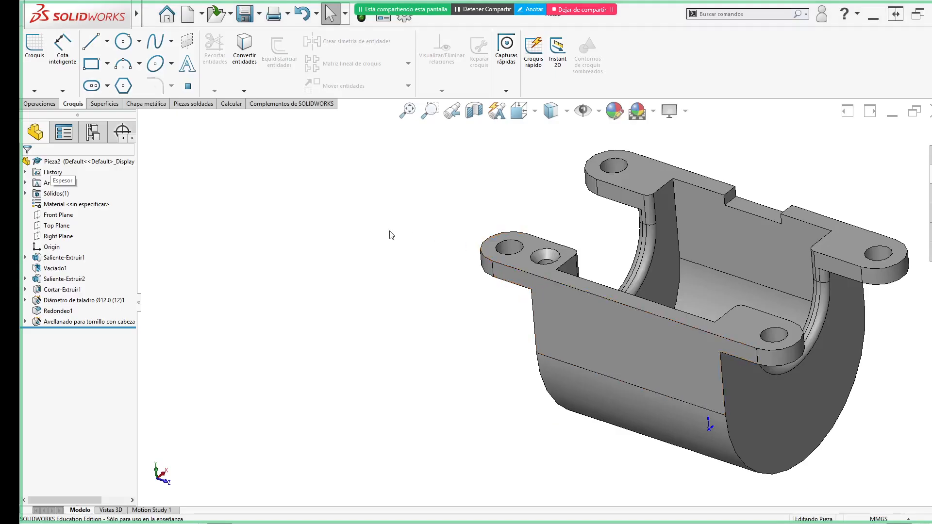
key(ctrl+n)
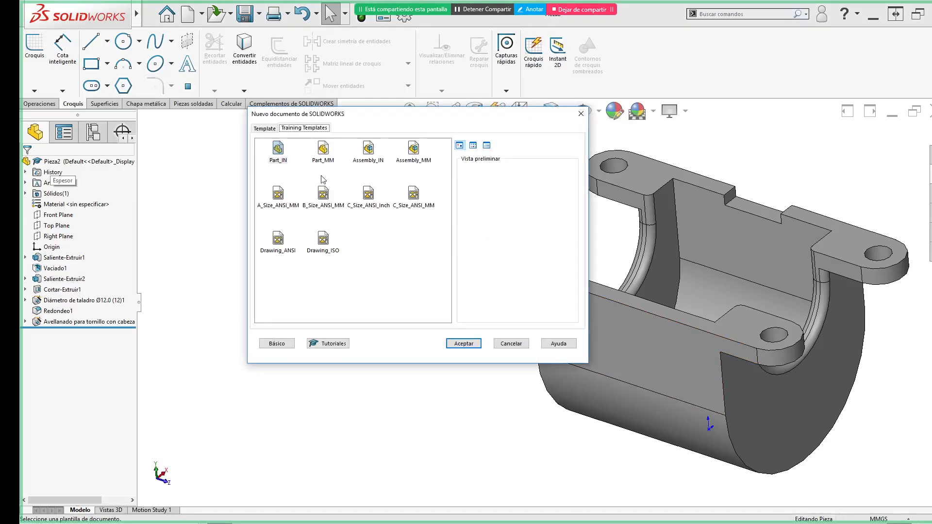
click(329, 156)
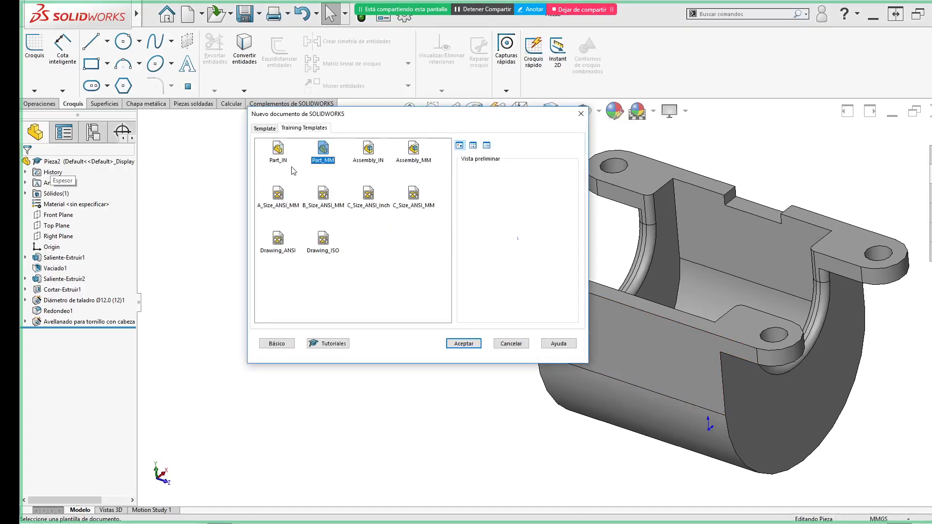
click(280, 148)
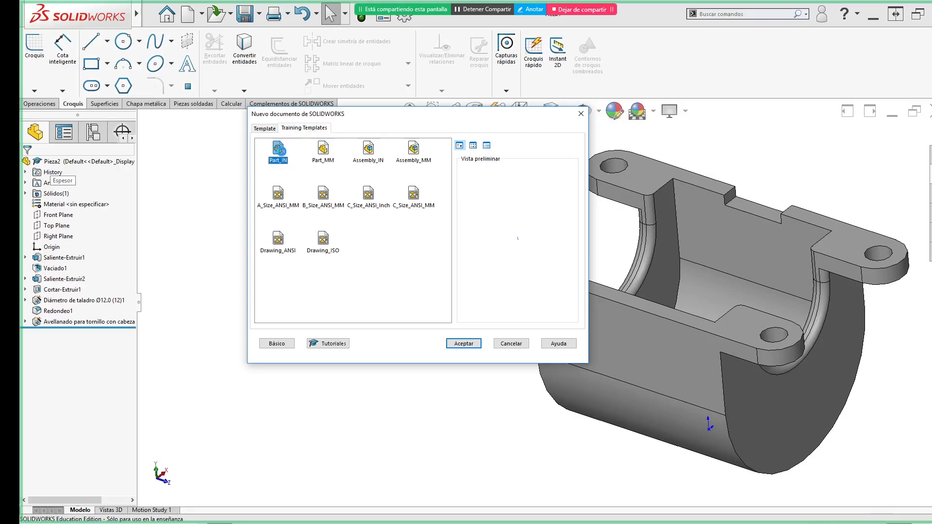
double_click(280, 150)
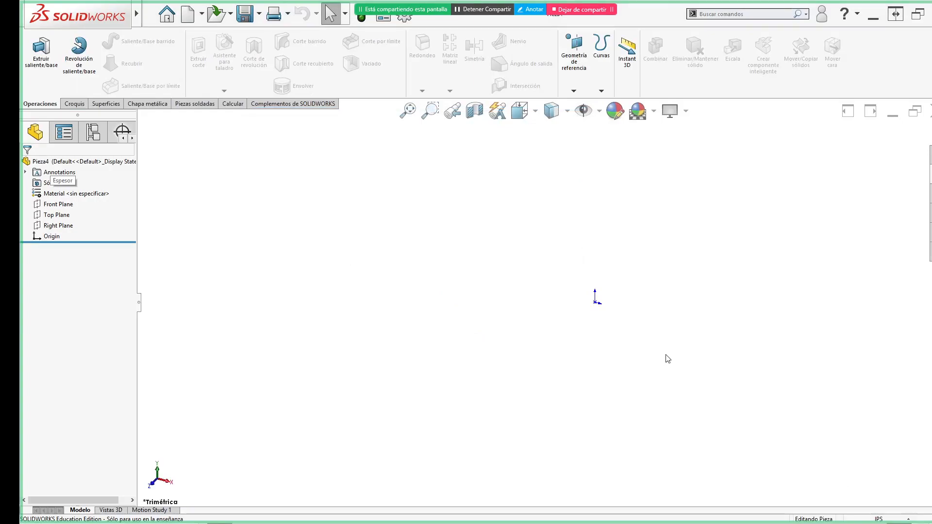
- Check the new part's unit system options and open the Unidades settings in its document properties
click(883, 519)
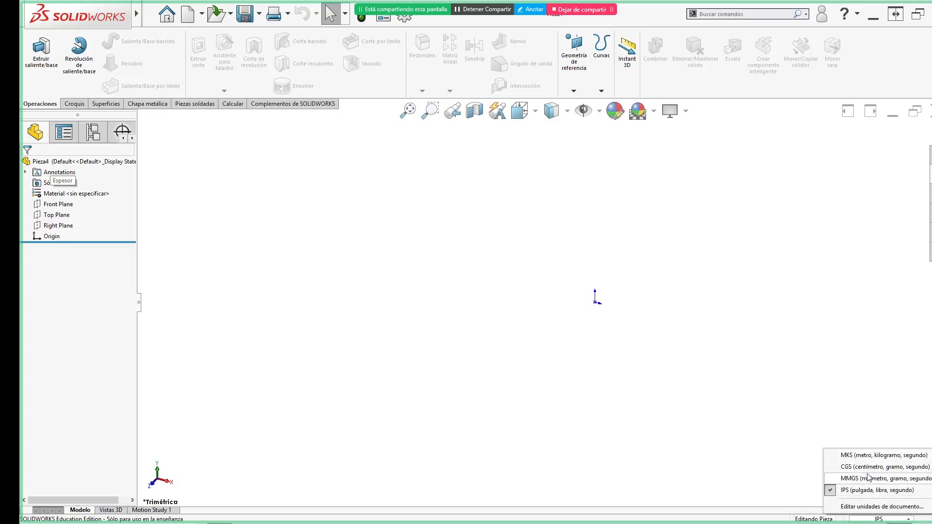
click(763, 337)
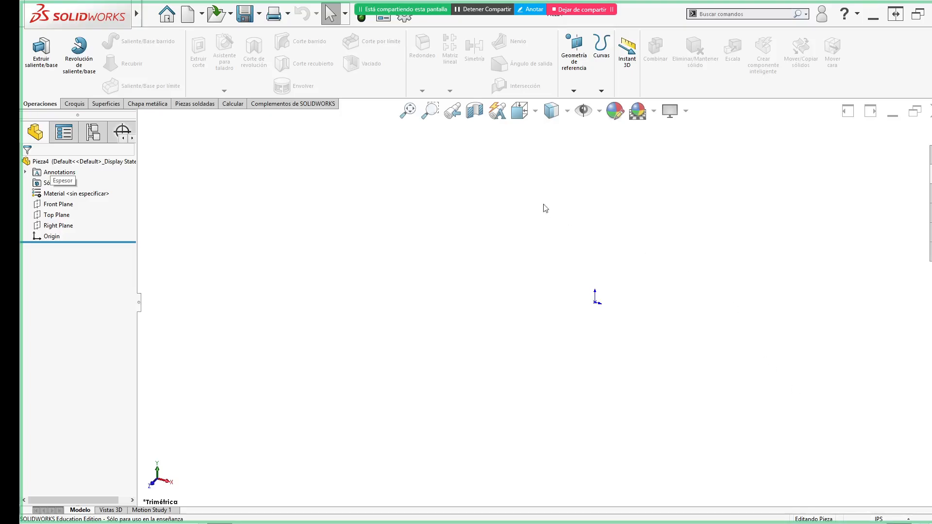
click(404, 20)
click(300, 39)
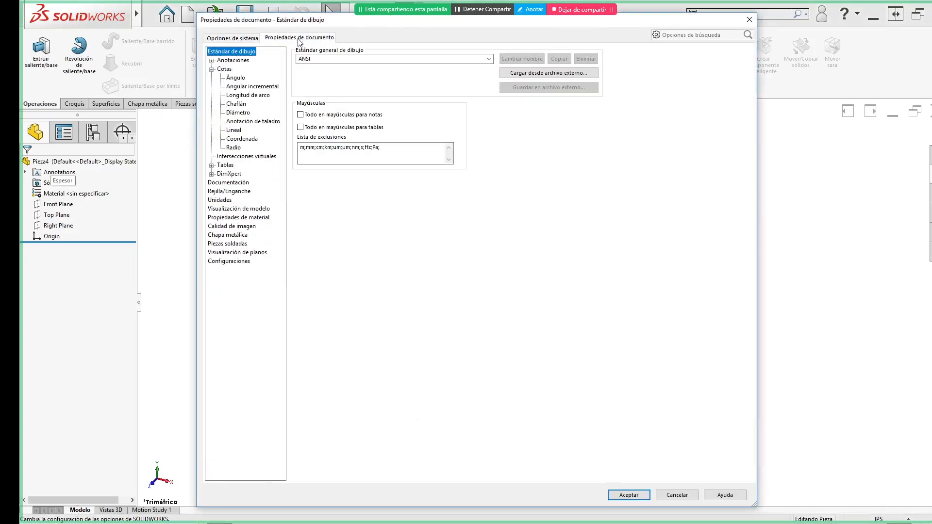
click(220, 200)
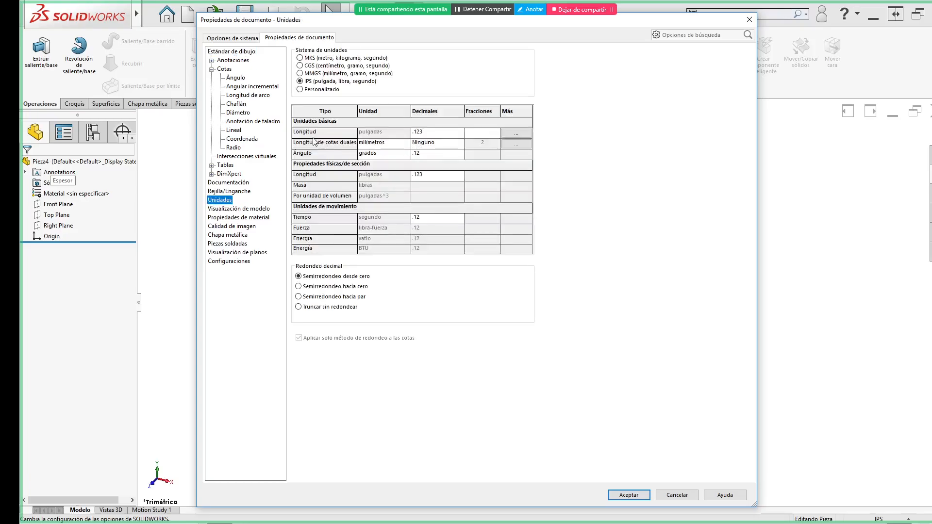
click(380, 133)
- Check the fractional inch dimensions on the Tarea 3b sheet in Adobe Acrobat Reader, and return to the SOLIDWORKS unit settings
key(alt+Tab)
scroll(669, 268, down, 1)
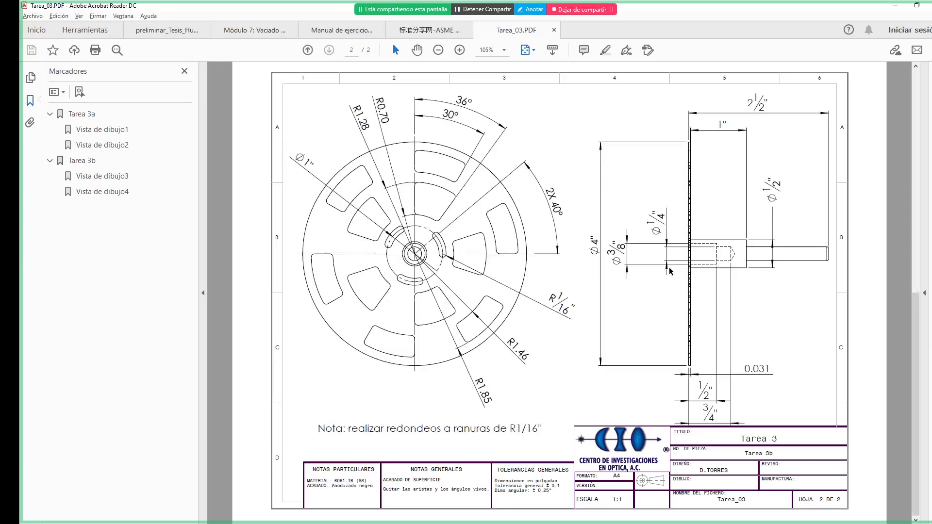
key(alt+Tab)
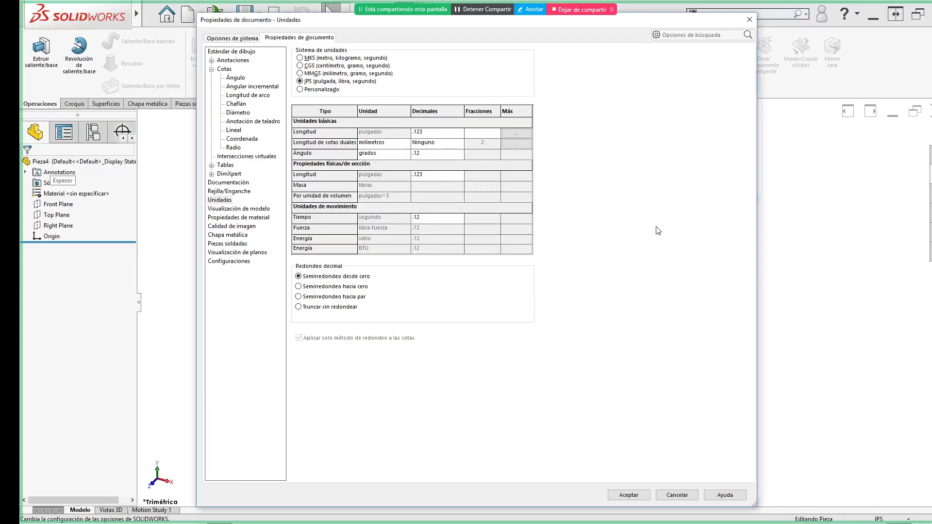
key(ctrl)
key(ctrl)
key(ctrl)
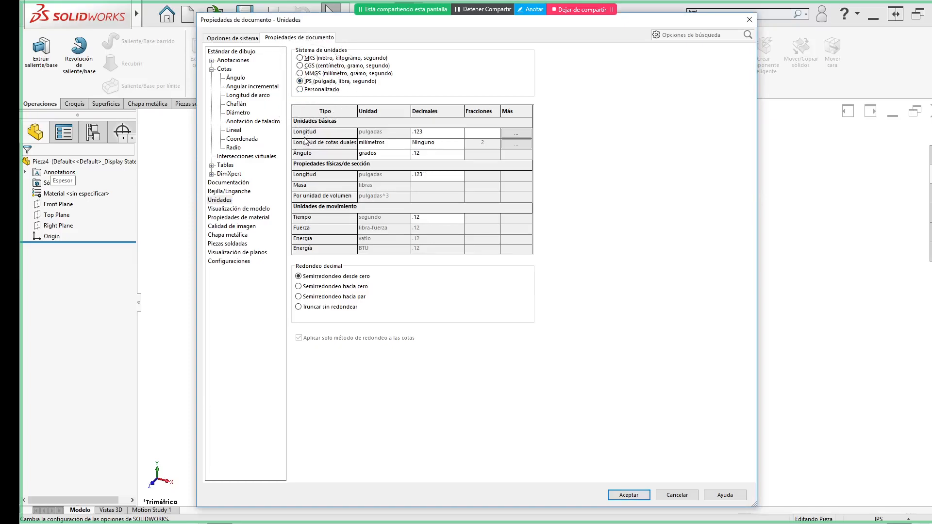
- Set the fraction denominator for the basic length unit to 16 and accept the document properties
click(484, 133)
text(16)
click(630, 496)
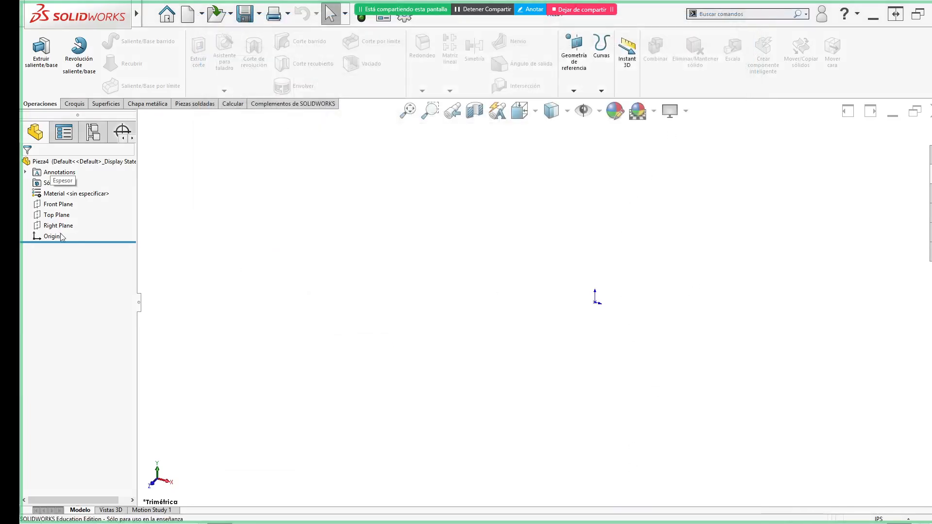
- Sketch a corner rectangle about 2.40 inches wide on the Front Plane, starting at the origin
click(62, 205)
click(68, 190)
click(312, 269)
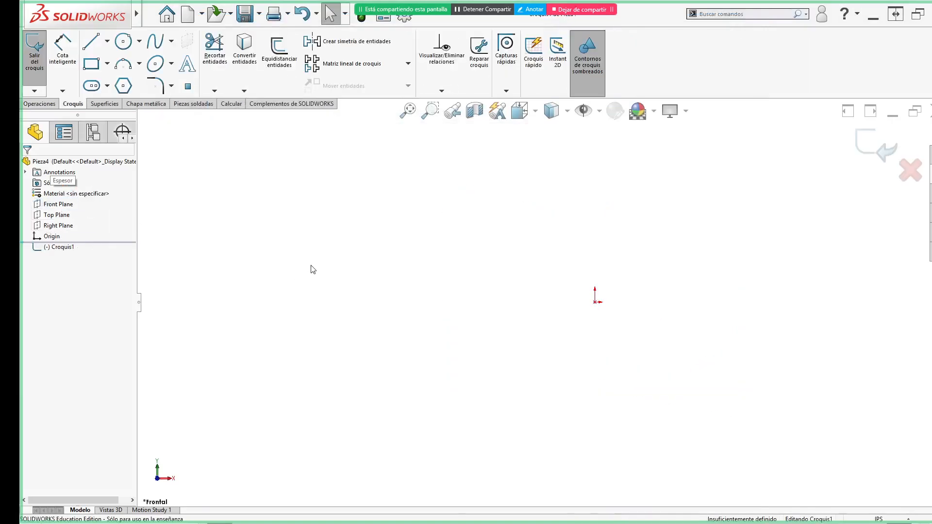
click(90, 63)
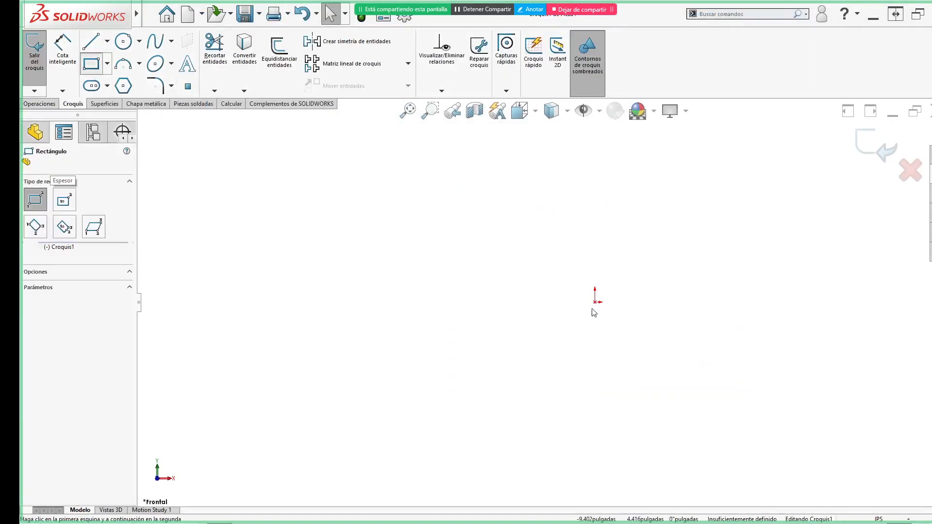
click(595, 302)
click(697, 358)
key(Escape)
- Dimension the rectangle's upper edge with Smart Dimension and set its width to 1/32 inch
right_drag(803, 304, 793, 247)
click(685, 302)
click(648, 267)
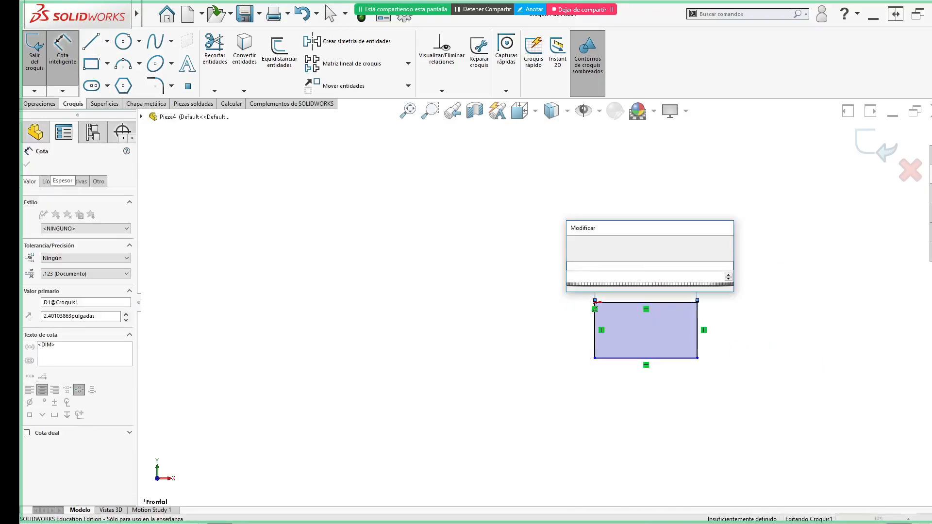
text(1/32)
key(Return)
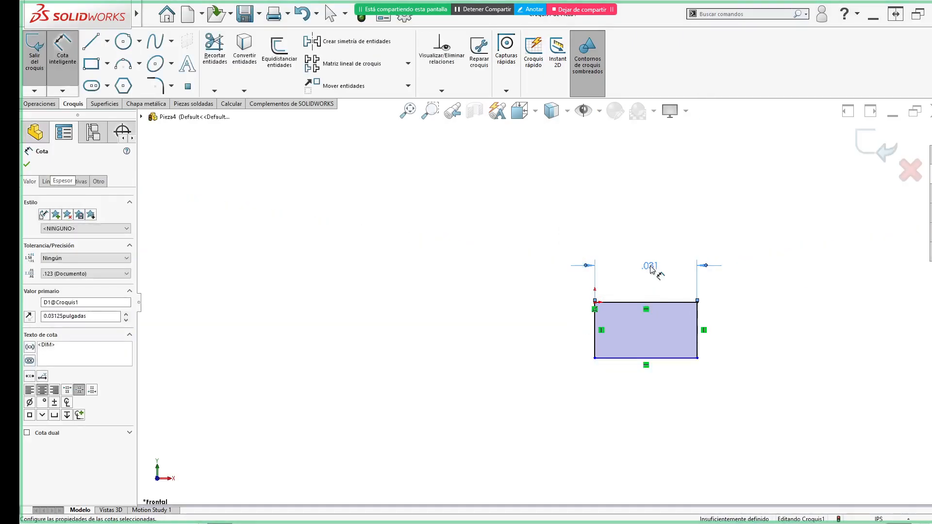
key(Escape)
- Change the rectangle's width dimension to 1/16 inch and deselect it
click(653, 267)
double_click(653, 268)
text(1/16)
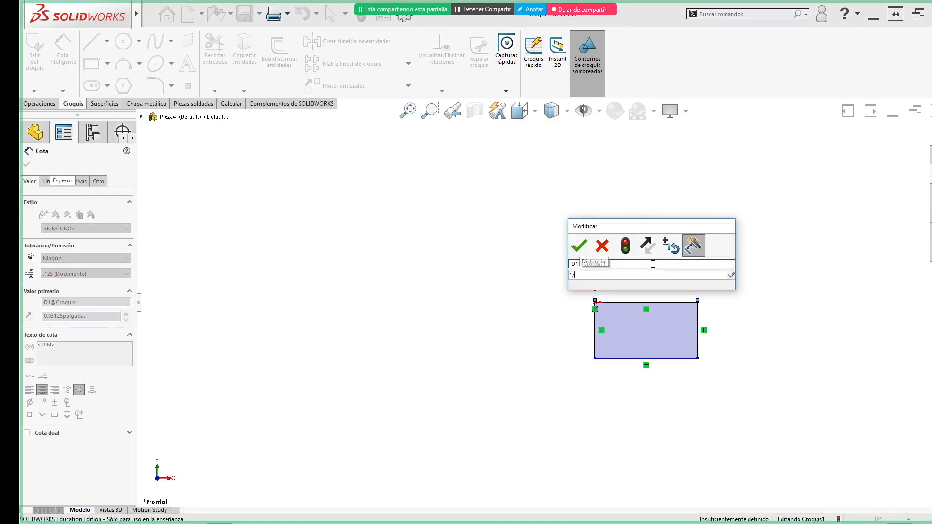
key(Return)
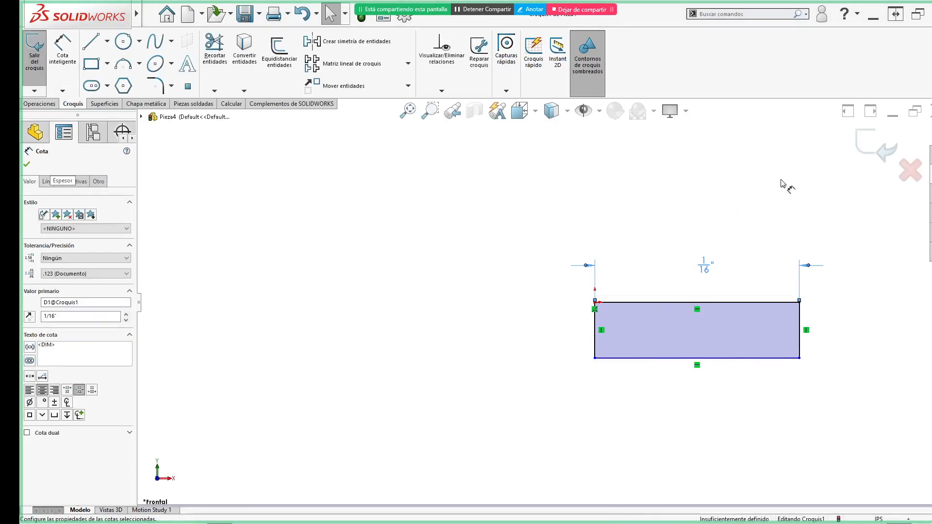
click(780, 184)
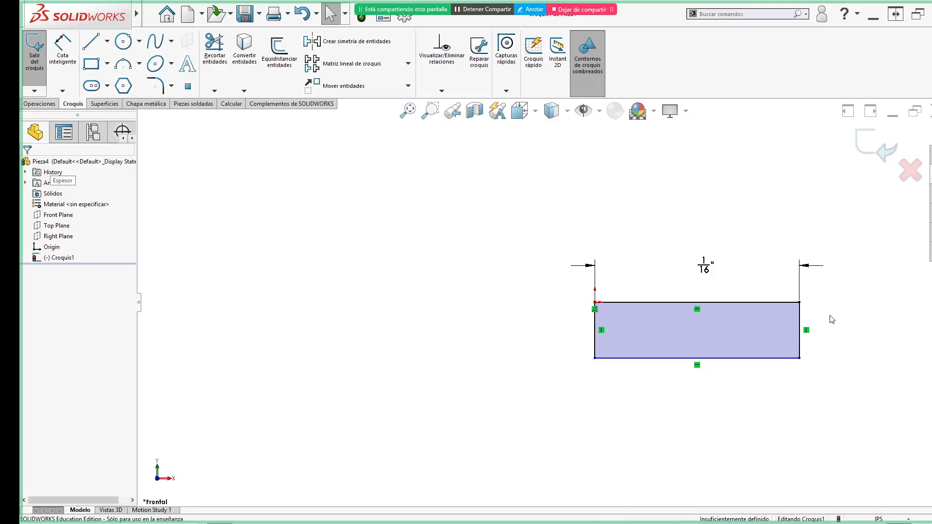
- Switch to Adobe Acrobat Reader and review the Tarea 3b sheet and the hole callouts on the Tarea 3a sheet
key(alt+Tab)
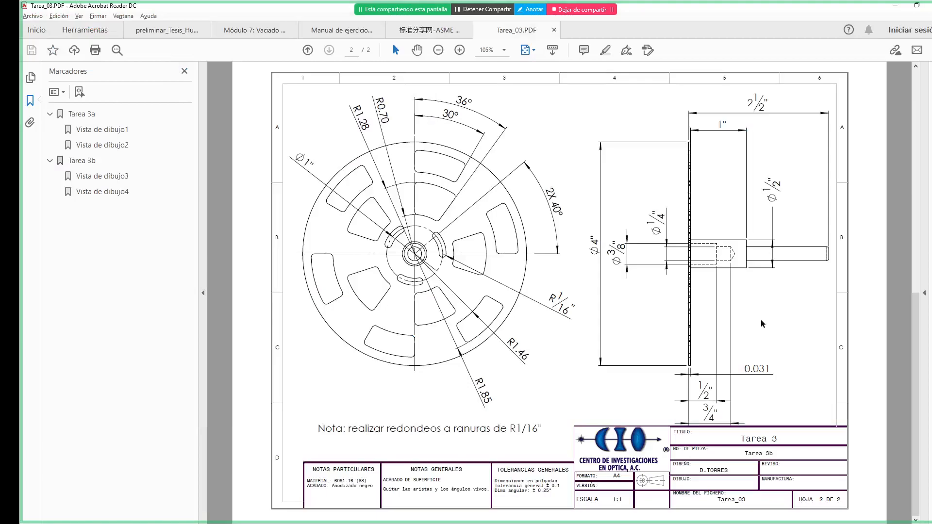
scroll(761, 320, up, 3)
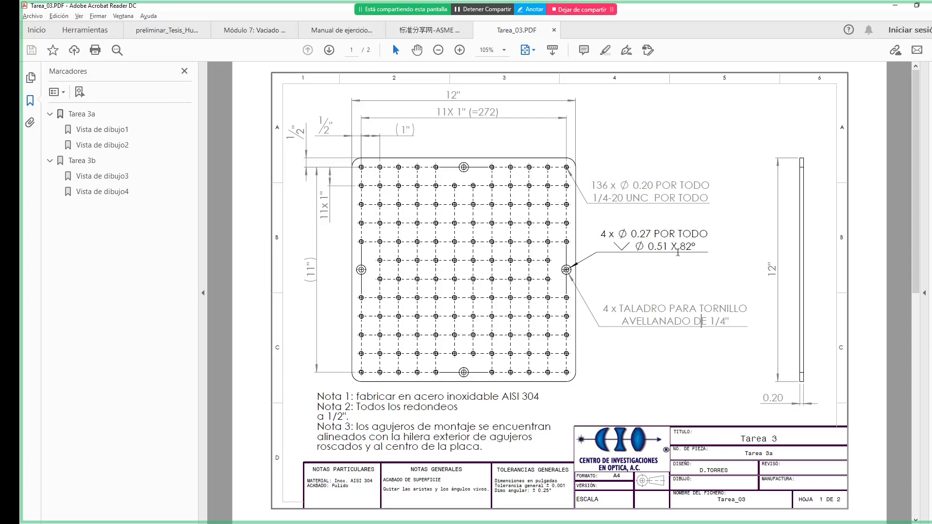
key(alt+Tab)
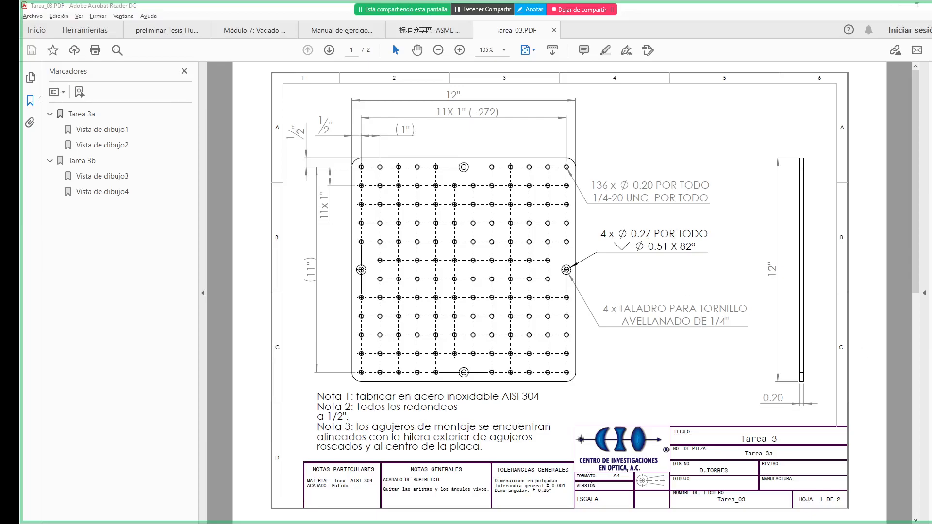